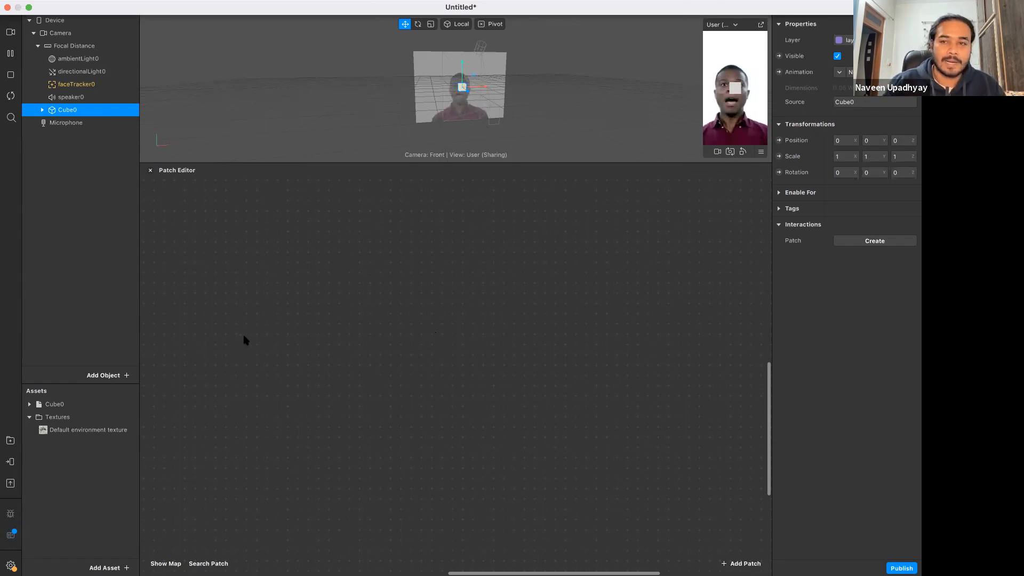
# Delete Cube0 from the scene and detach the simulator preview into a larger floating window.
pyautogui.rightClick(80, 112)
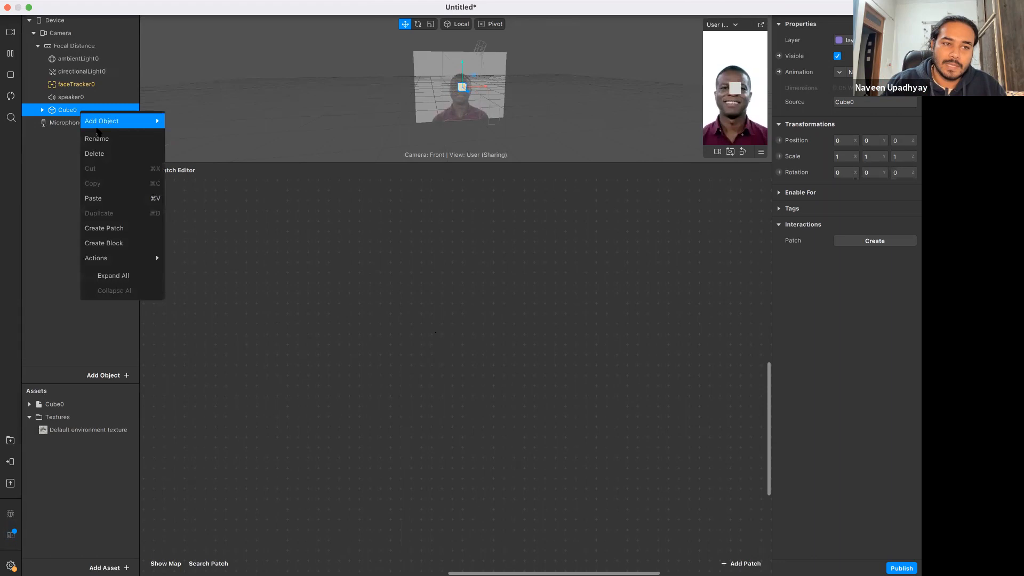
pyautogui.click(126, 153)
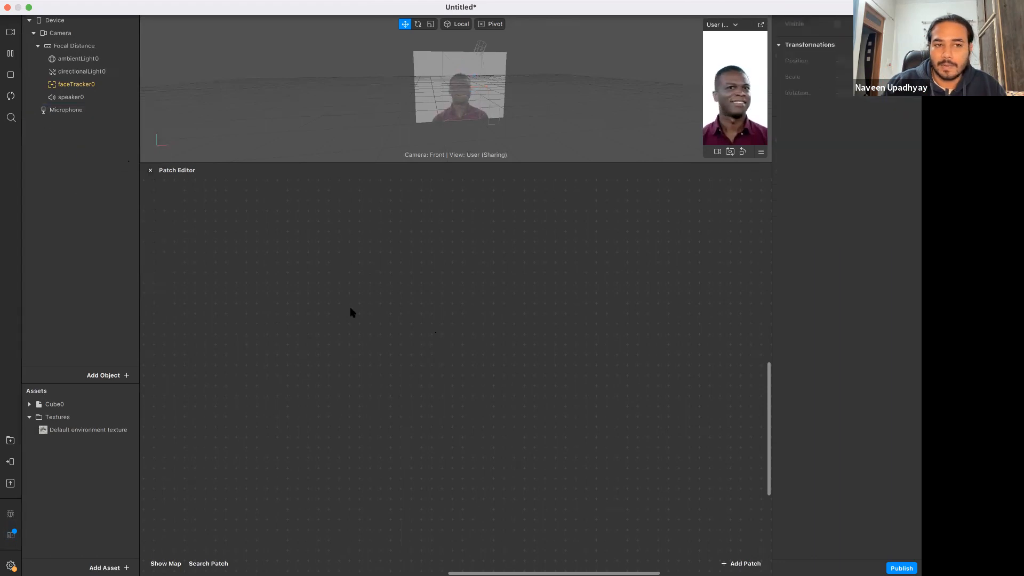
pyautogui.click(761, 24)
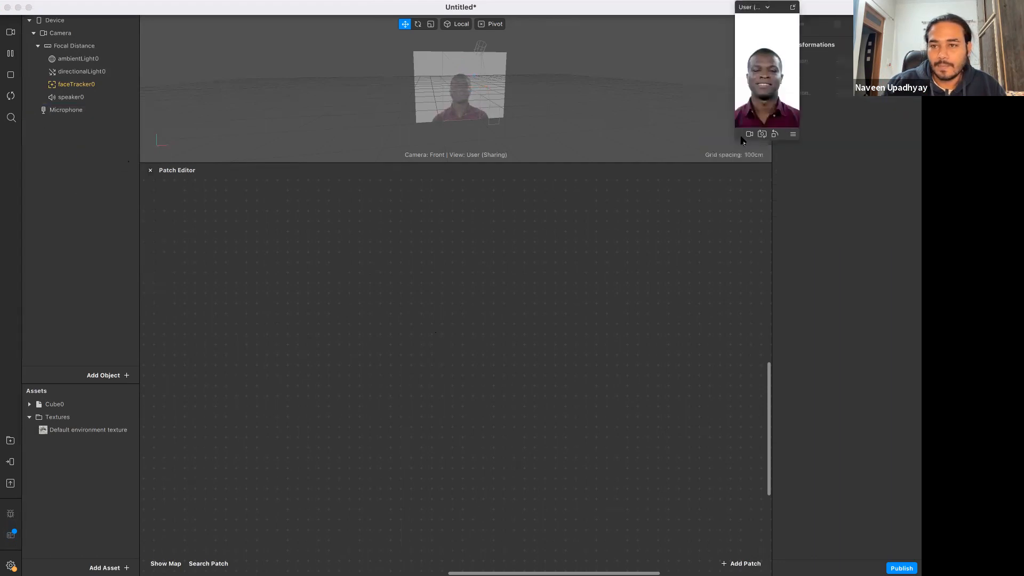
pyautogui.moveTo(757, 8); pyautogui.dragTo(849, 133)
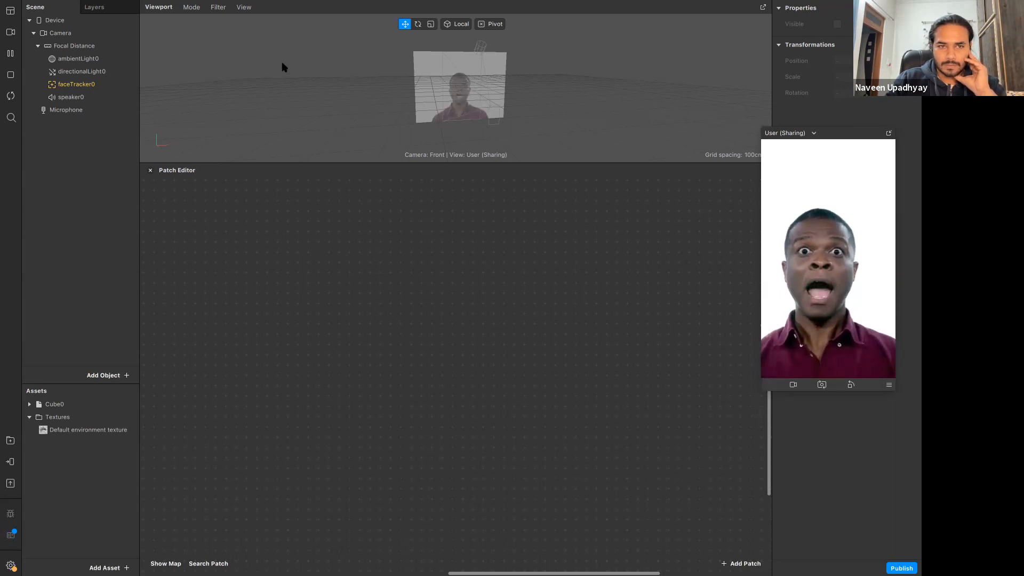
pyautogui.doubleClick(266, 236)
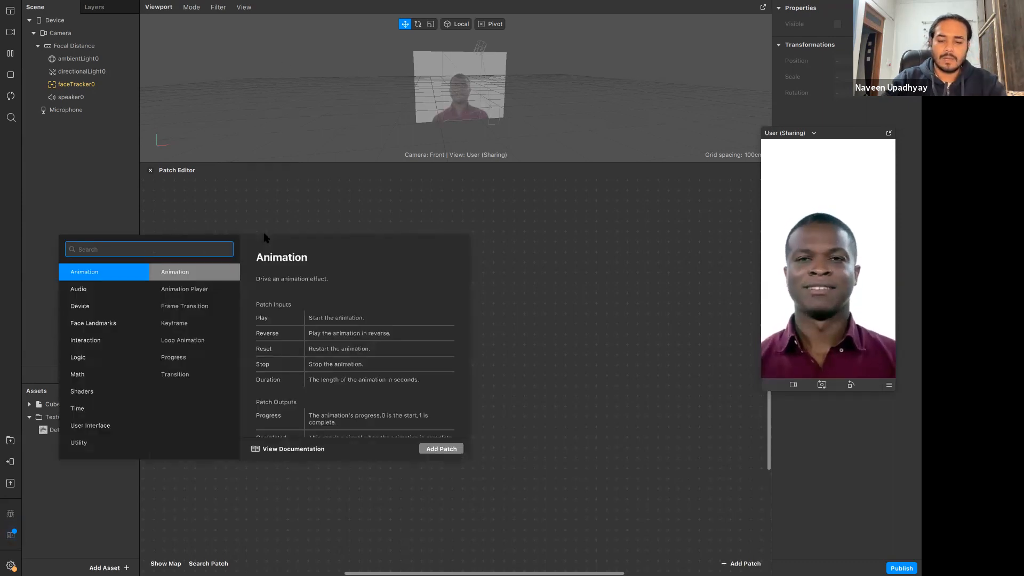
pyautogui.write('loo')
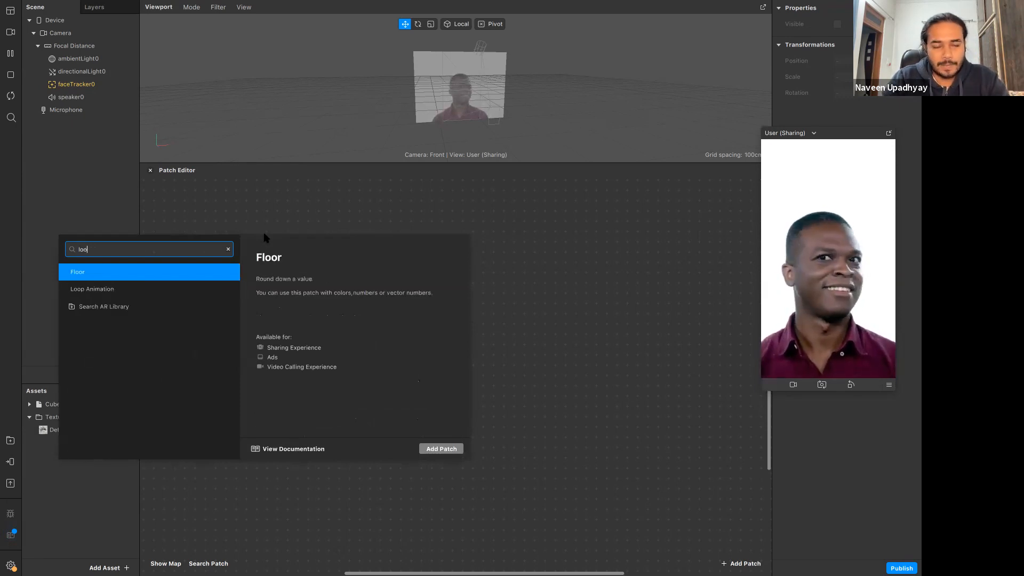
pyautogui.click(175, 299)
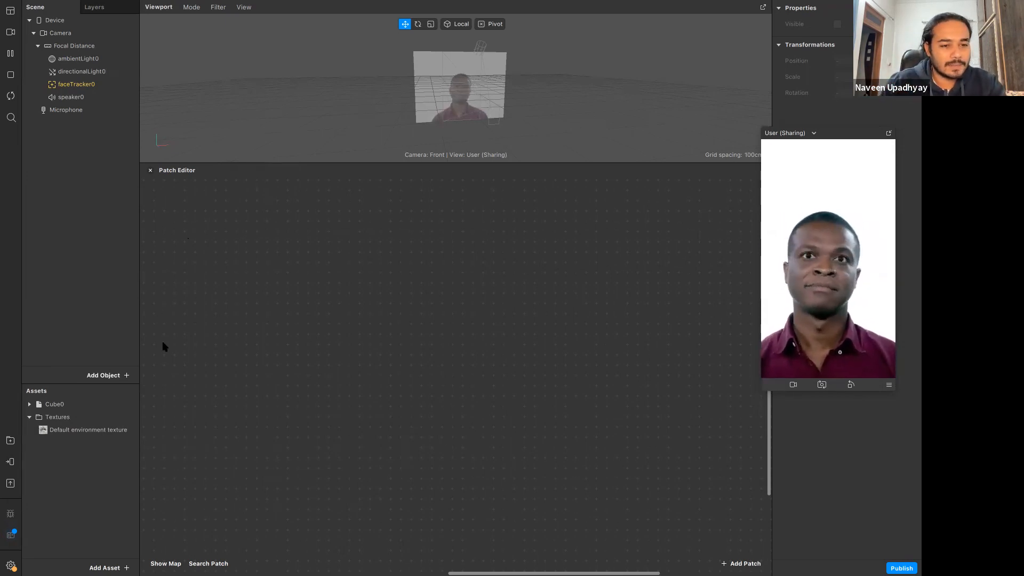
# Add a null object to the scene.
pyautogui.click(126, 375)
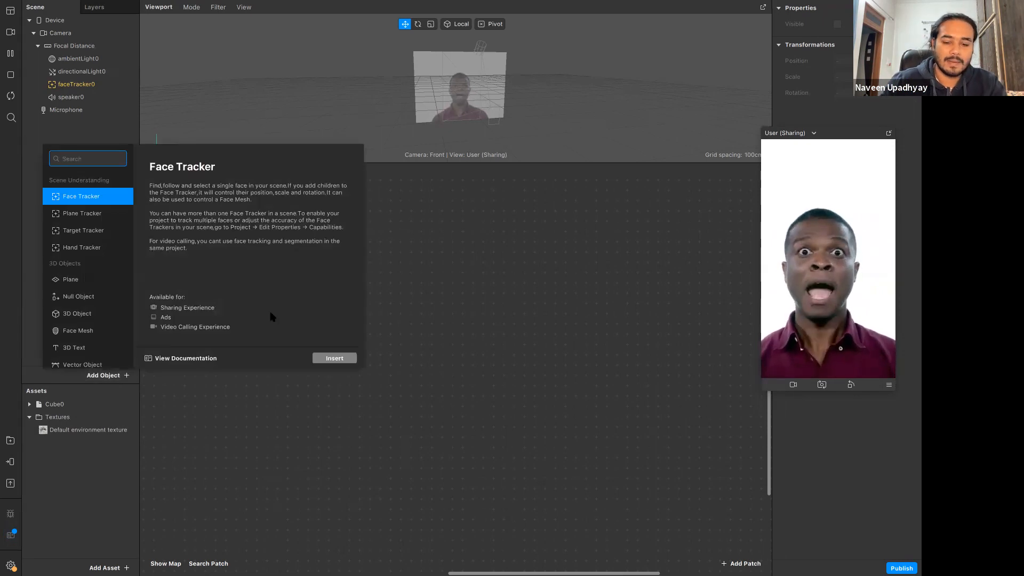
pyautogui.write('null')
pyautogui.press('Return')
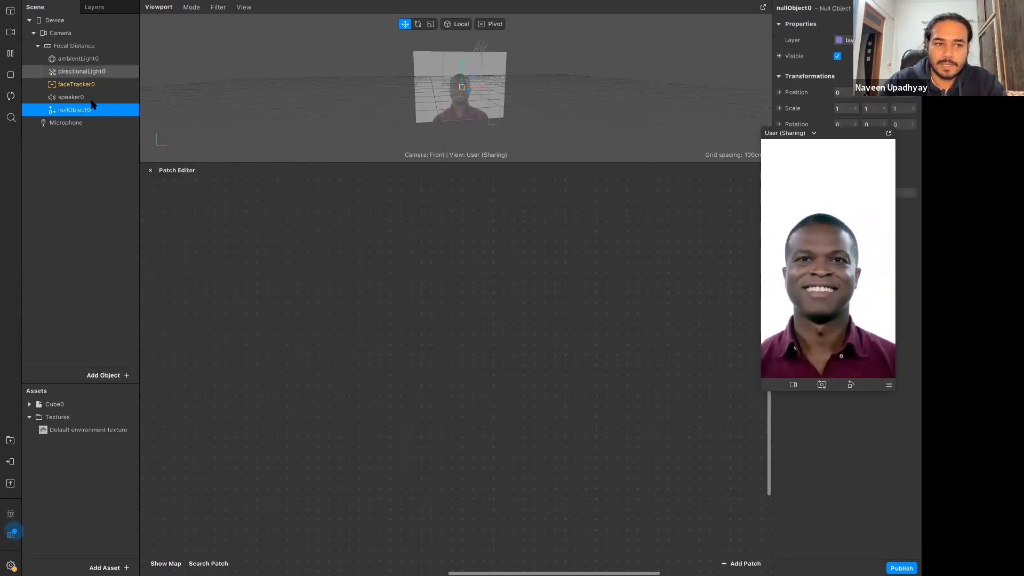
# Add a plane as a child of the null object and name it Quesion.
pyautogui.rightClick(84, 110)
pyautogui.moveTo(157, 119)
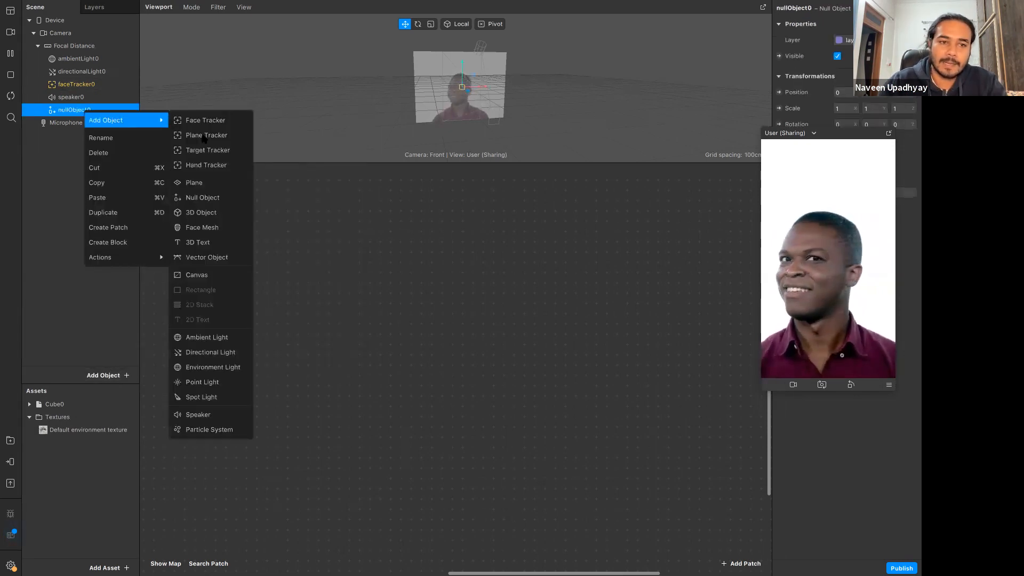
pyautogui.click(206, 186)
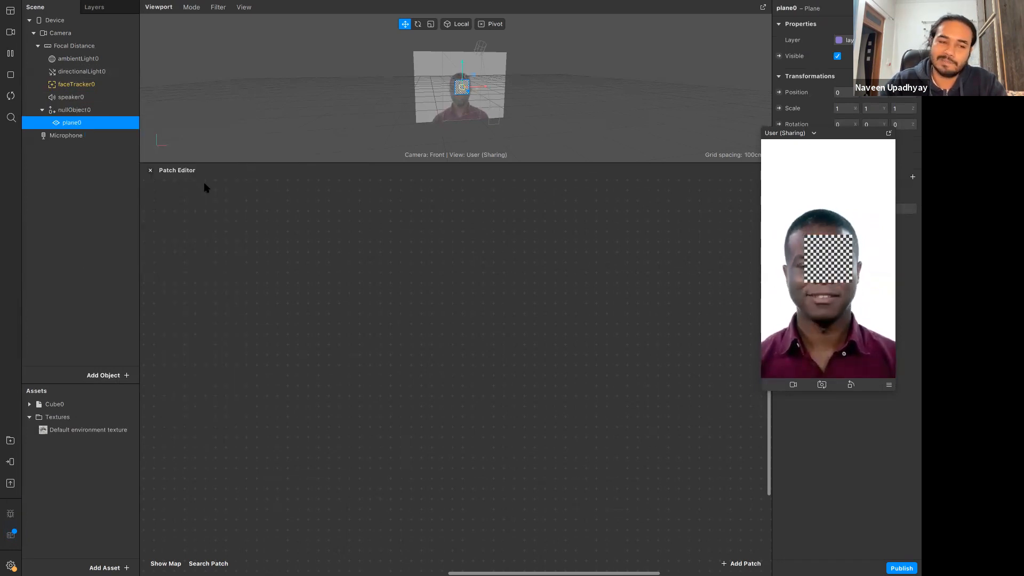
pyautogui.press('Return')
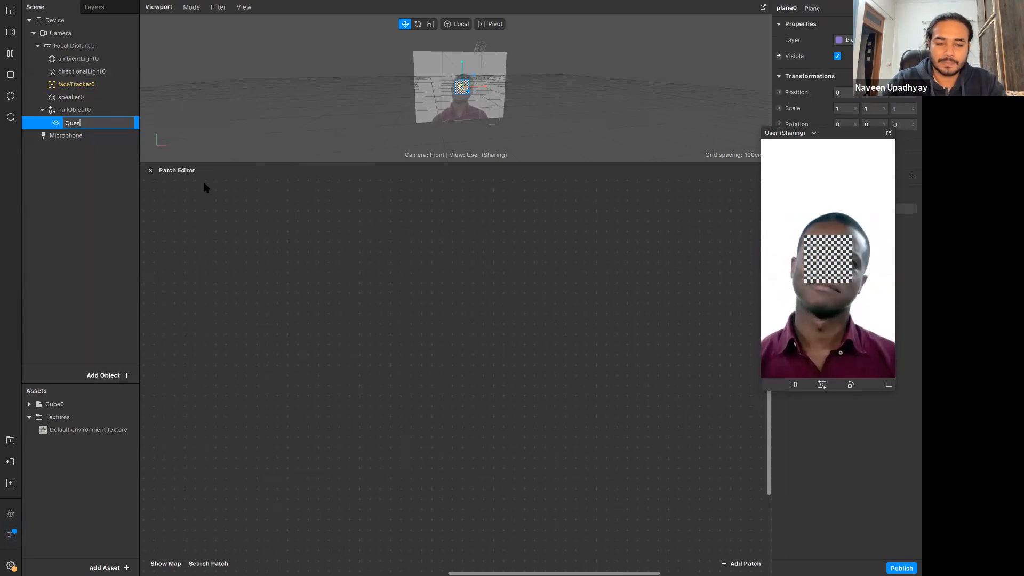
pyautogui.press('Return')
# Rename the null object Holder and nest it under faceTracker0.
pyautogui.click(106, 108)
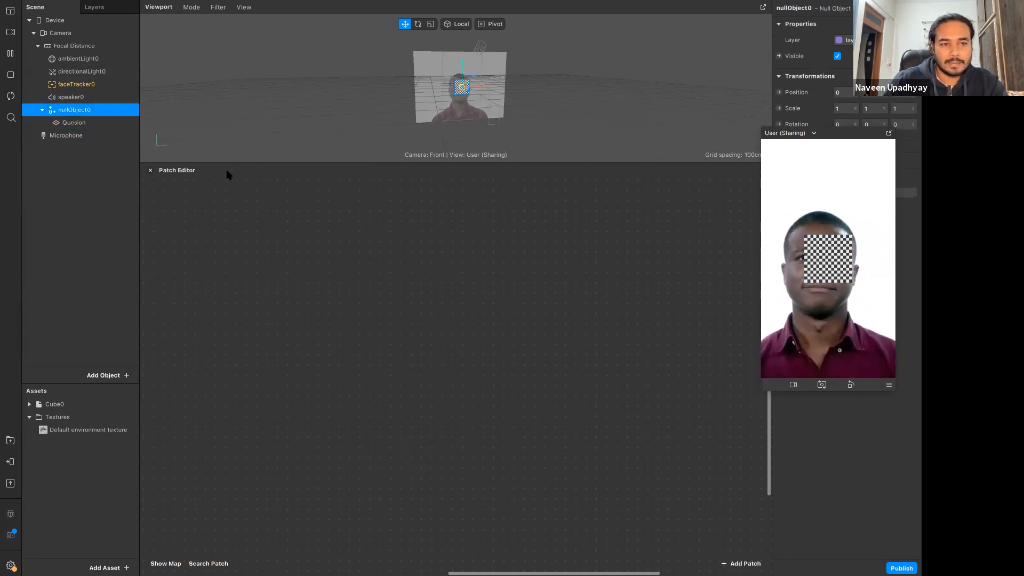
pyautogui.press('Return')
pyautogui.write('Hol')
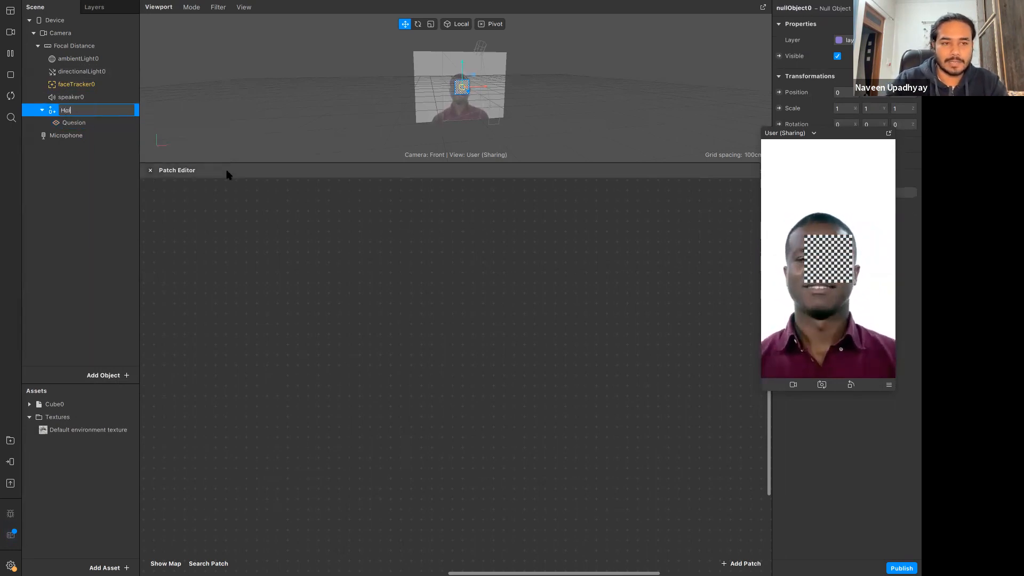
pyautogui.write('der')
pyautogui.press('Return')
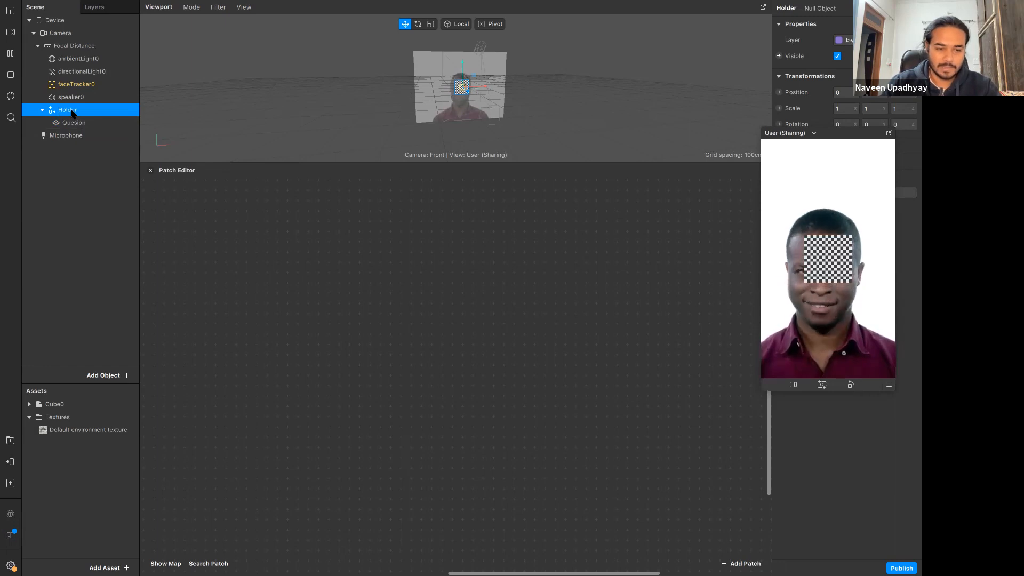
pyautogui.moveTo(72, 112); pyautogui.dragTo(83, 87)
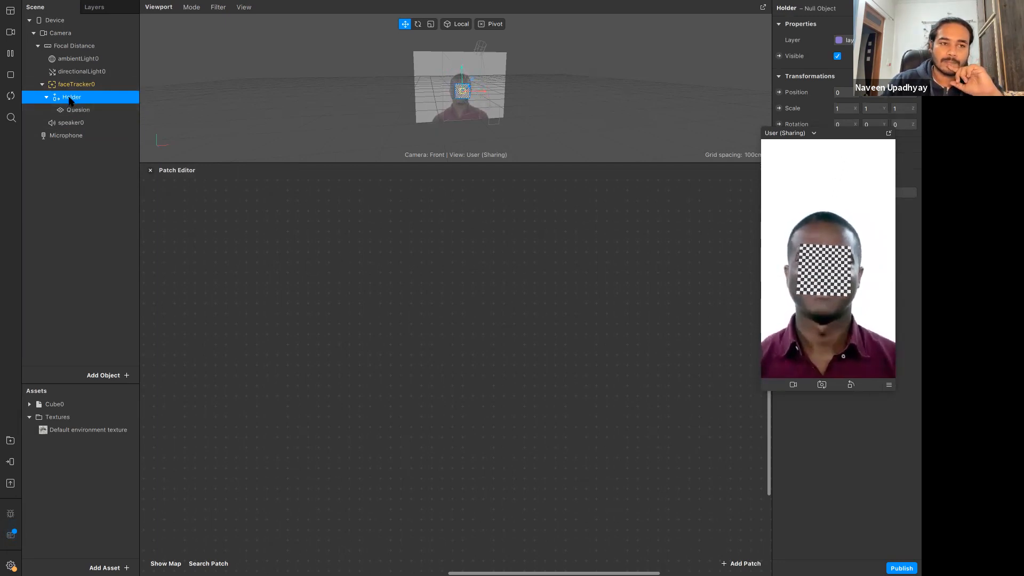
# Raise the Holder vertically so its plane sits on the upper forehead, with the face video paused for positioning and resumed when done.
pyautogui.moveTo(850, 138); pyautogui.dragTo(825, 144)
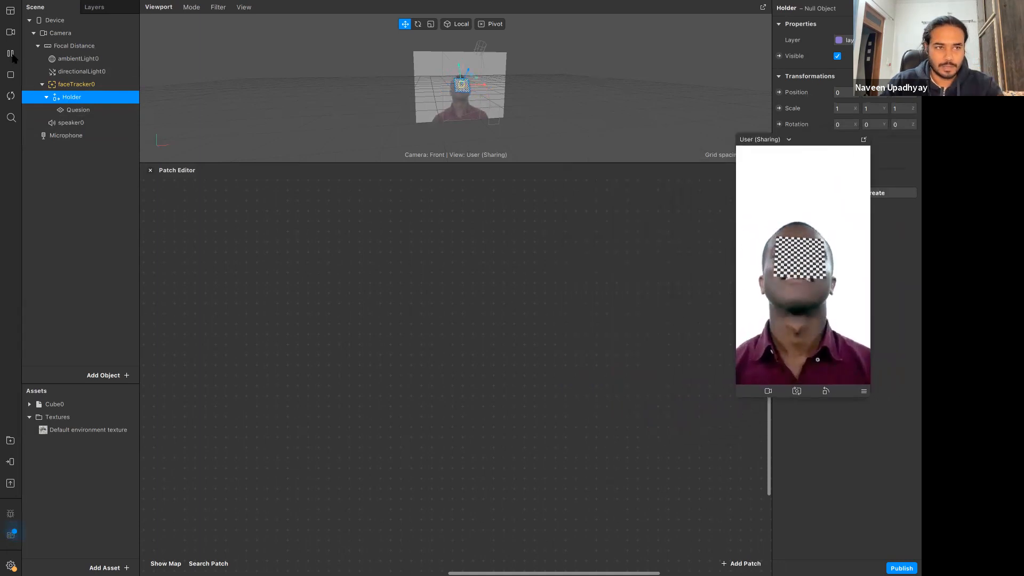
pyautogui.moveTo(437, 165); pyautogui.dragTo(417, 384)
pyautogui.scroll(5, 477, 260)
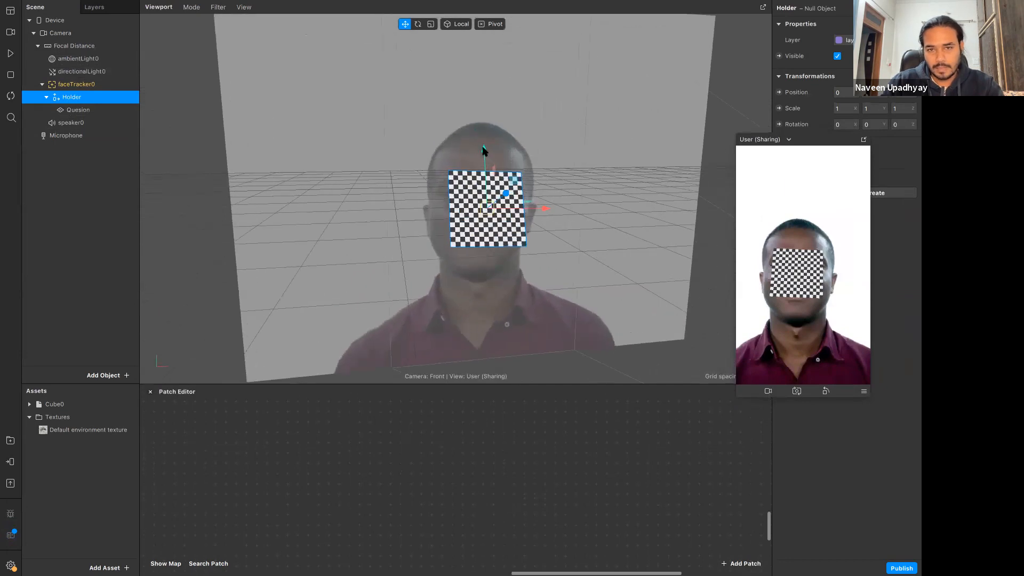
pyautogui.moveTo(485, 151); pyautogui.dragTo(481, 74)
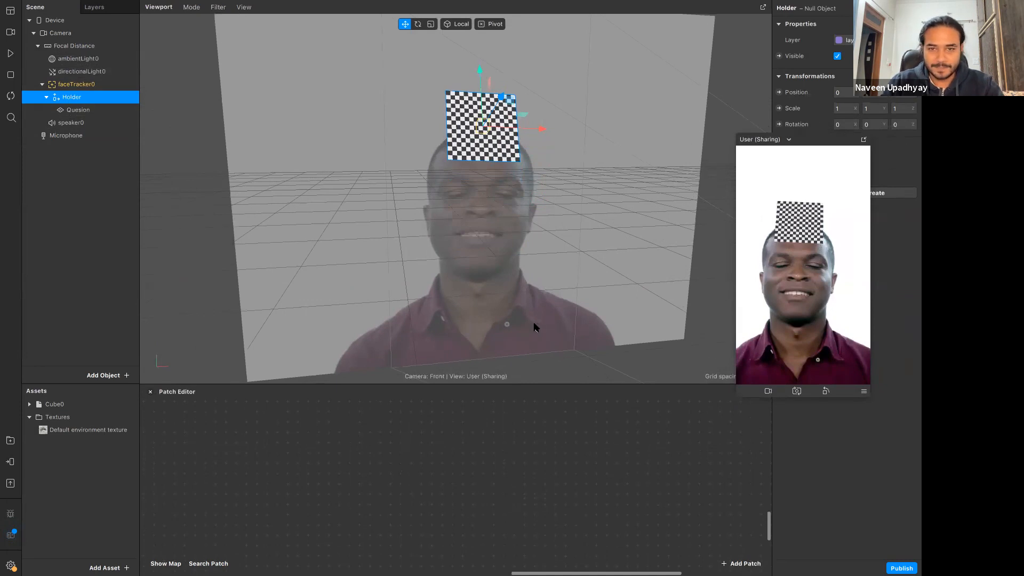
pyautogui.scroll(-3, 536, 328)
pyautogui.click(10, 54)
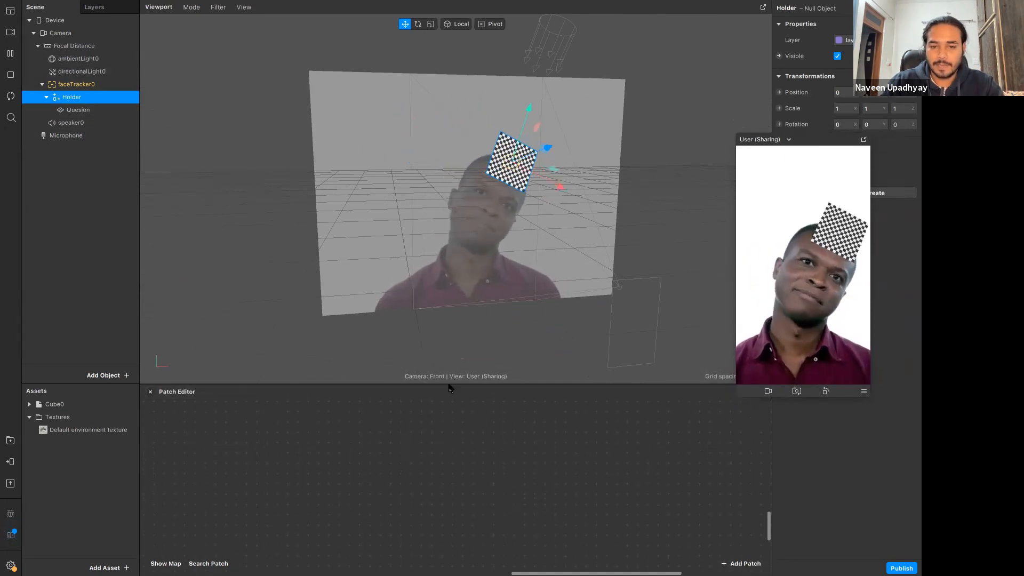
pyautogui.moveTo(449, 385); pyautogui.dragTo(449, 253)
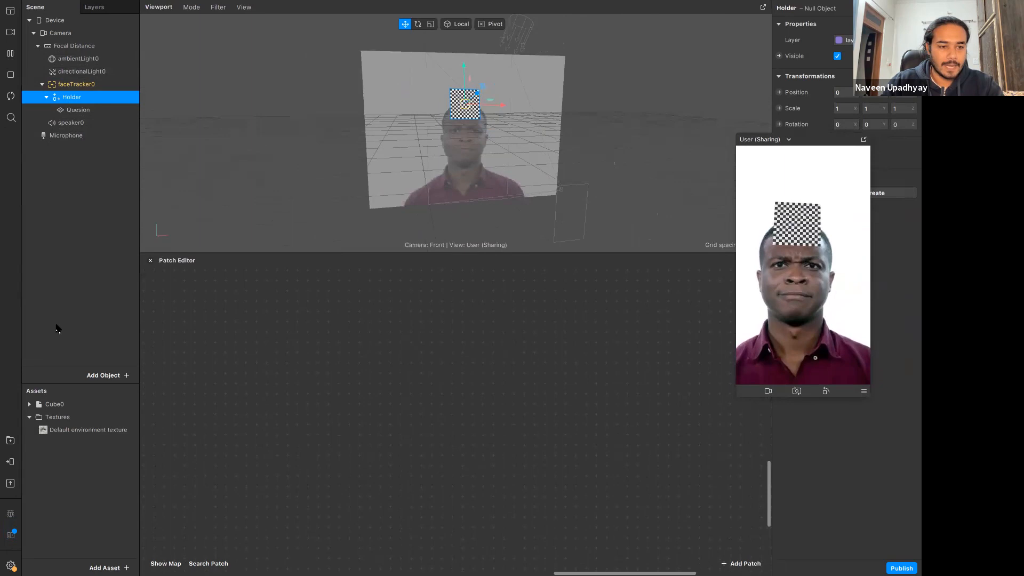
# Delete the unused Cube0 collection from the project's assets.
pyautogui.rightClick(60, 405)
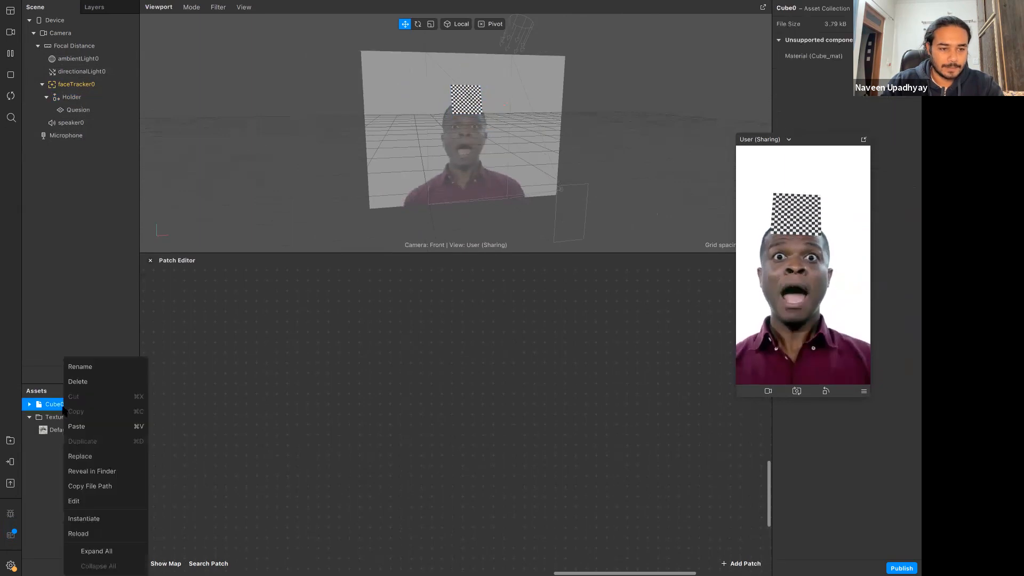
pyautogui.click(112, 382)
pyautogui.click(545, 318)
# Move the preview clear of the plane's properties and assign a new material to the Quesion plane.
pyautogui.moveTo(859, 134); pyautogui.dragTo(163, 144)
pyautogui.click(77, 109)
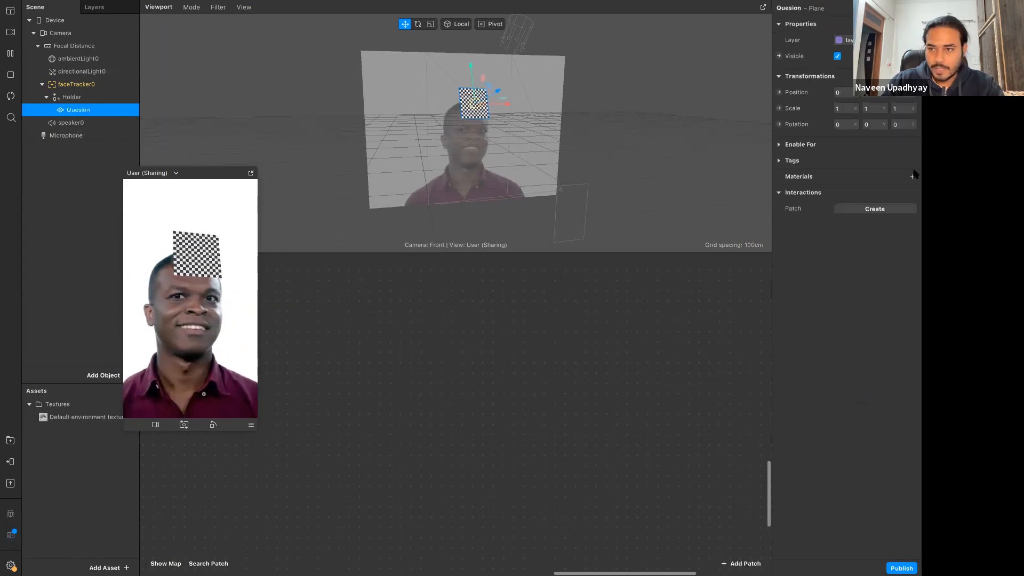
pyautogui.click(913, 178)
pyautogui.click(876, 192)
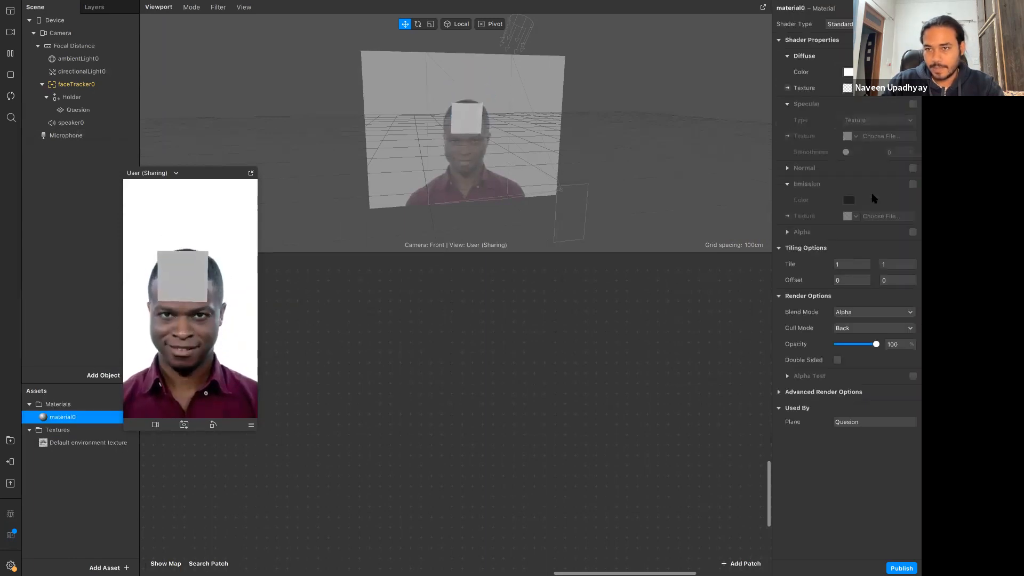
# Rename the plane's material mat_Question and set its shader type to Flat.
pyautogui.doubleClick(794, 10)
pyautogui.write('mat_Que')
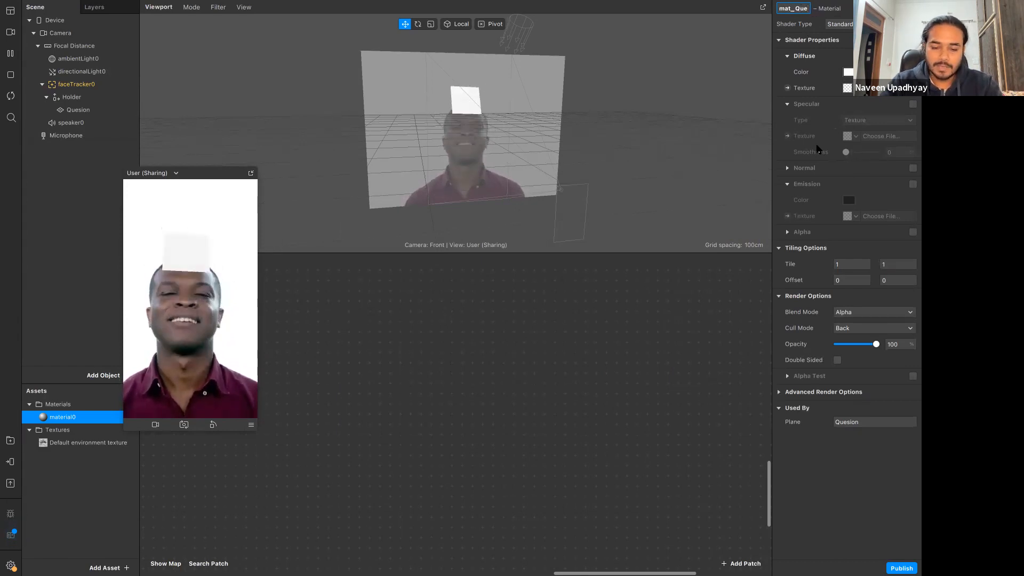
pyautogui.write('on')
pyautogui.press('Return')
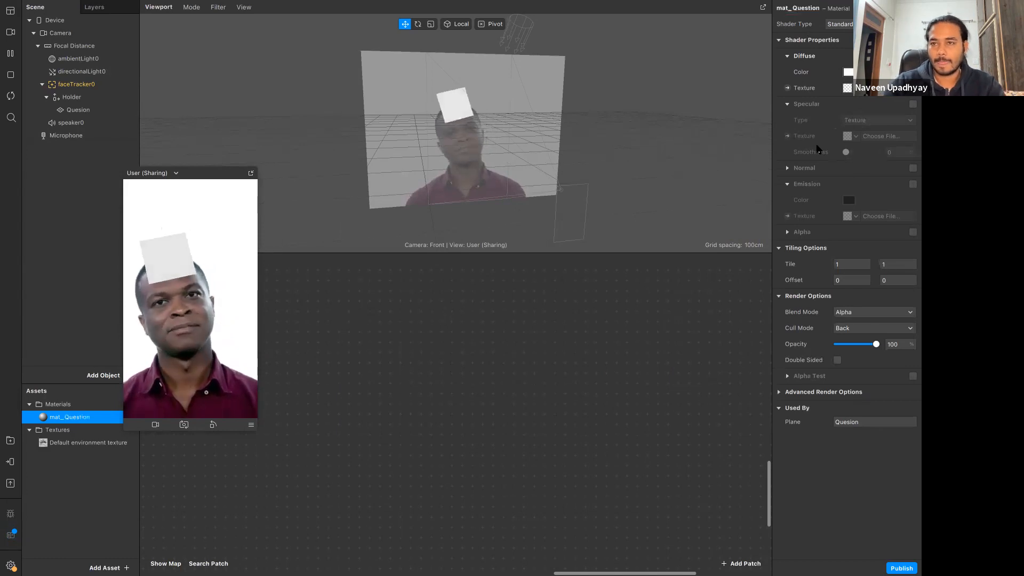
pyautogui.click(865, 24)
pyautogui.click(864, 26)
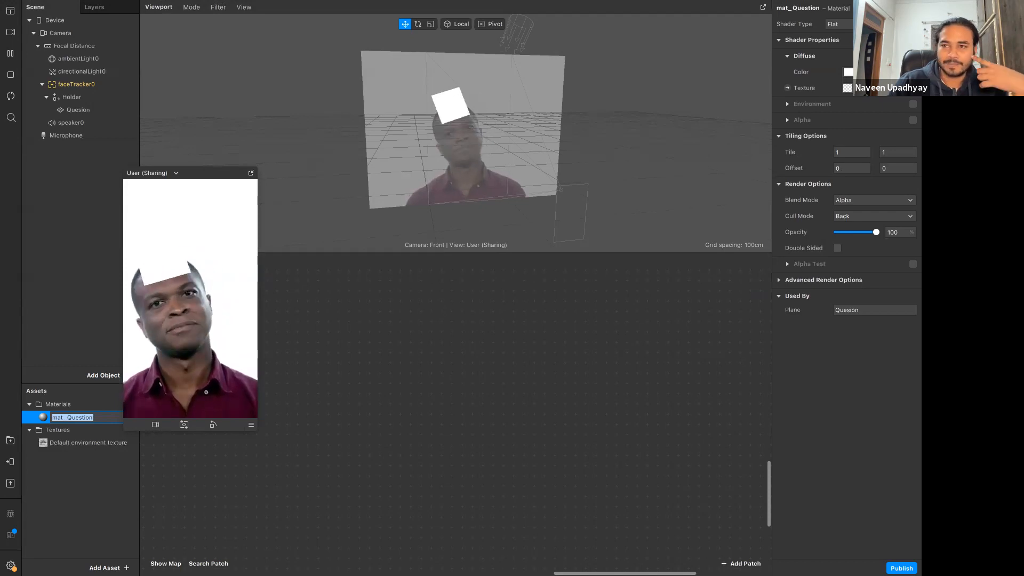
pyautogui.click(864, 88)
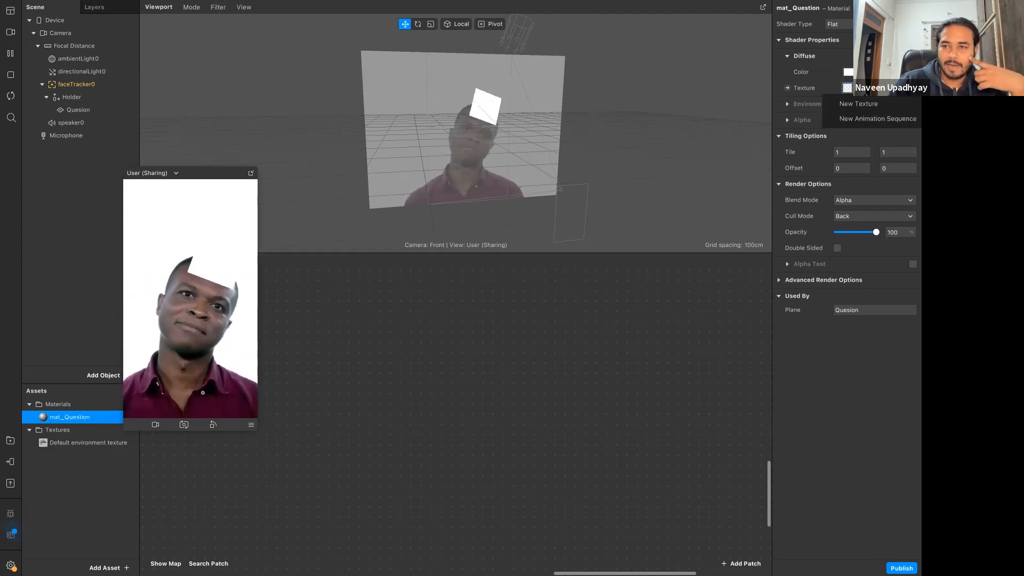
pyautogui.click(868, 103)
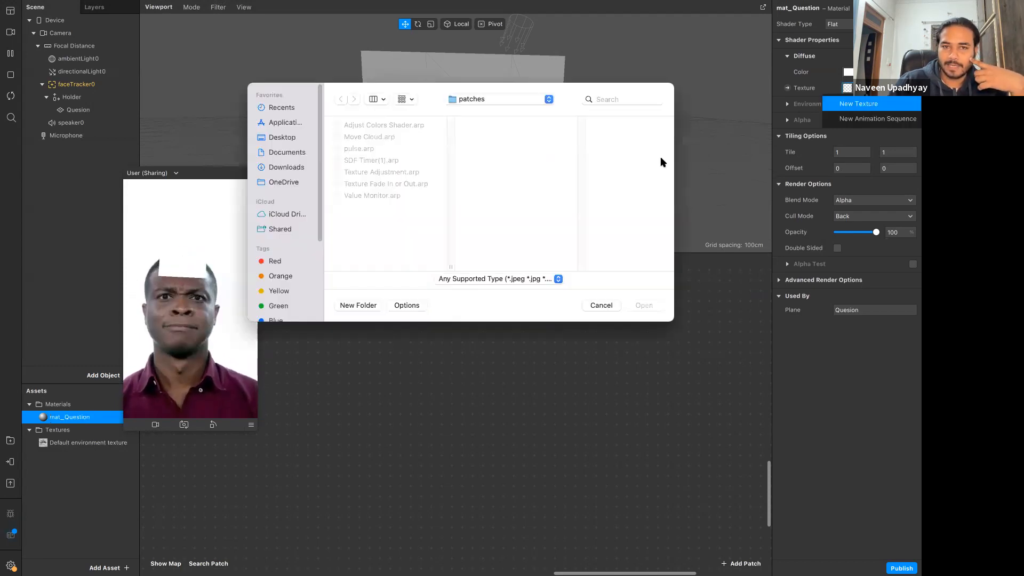
pyautogui.click(293, 170)
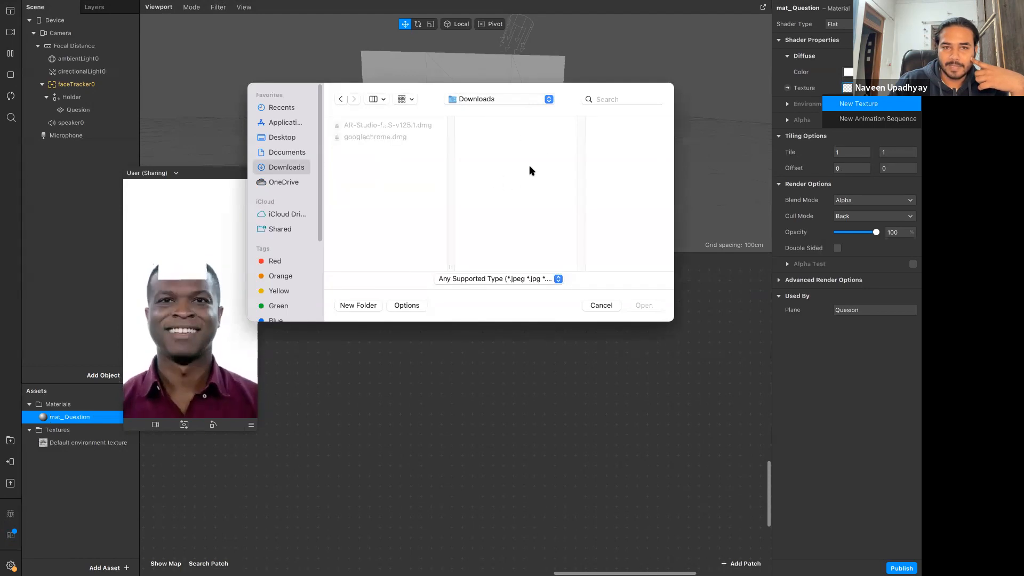
pyautogui.click(603, 307)
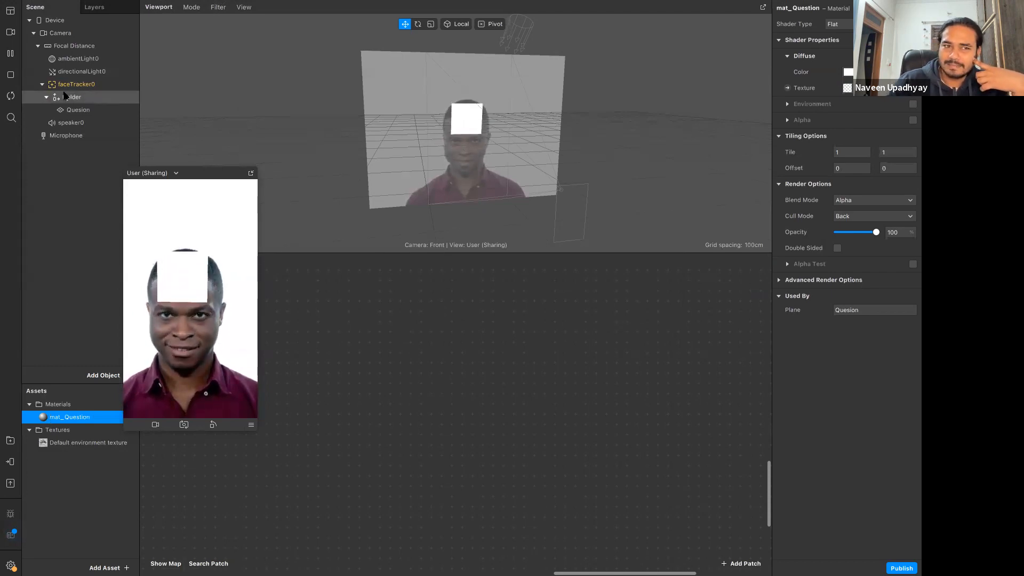
# Collapse the Holder group and add a canvas as a child of faceTracker0.
pyautogui.click(46, 98)
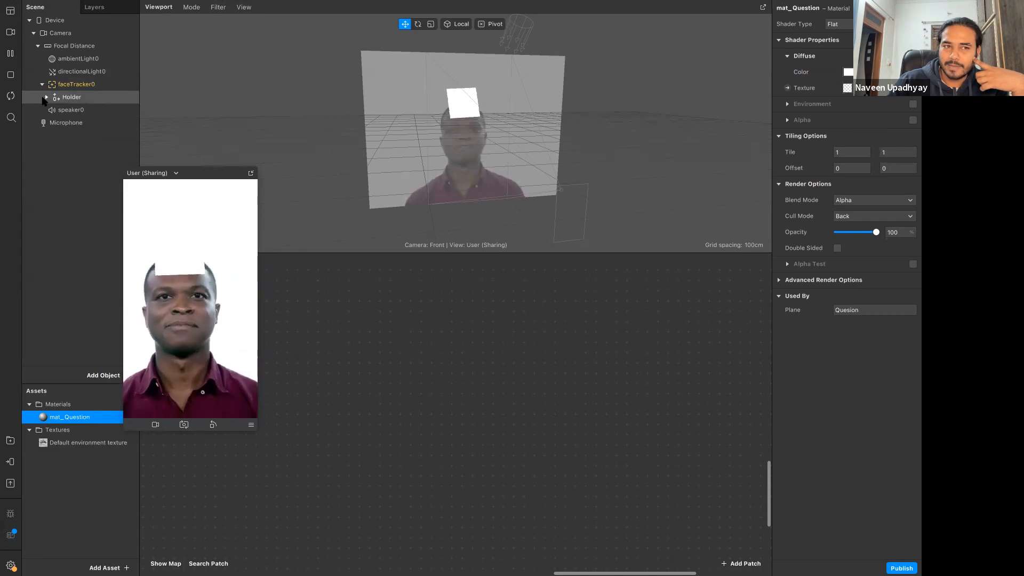
pyautogui.click(71, 98)
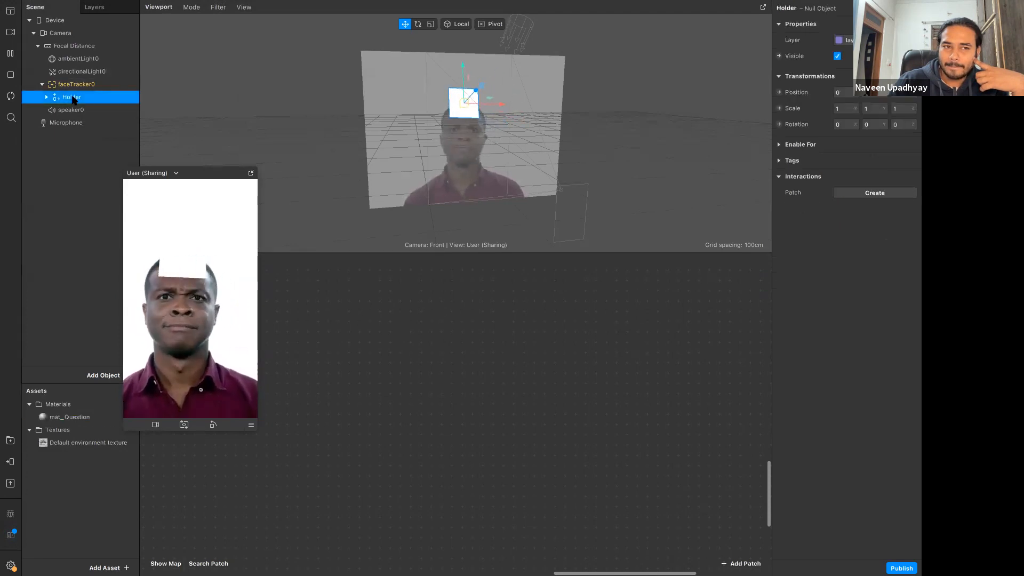
pyautogui.click(76, 85)
pyautogui.rightClick(78, 85)
pyautogui.moveTo(128, 95)
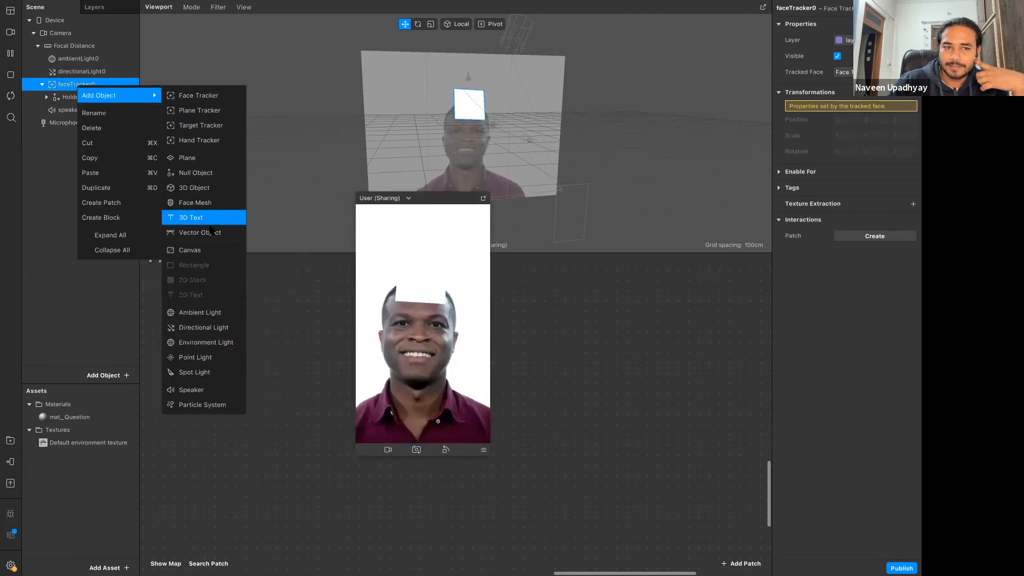
pyautogui.click(191, 249)
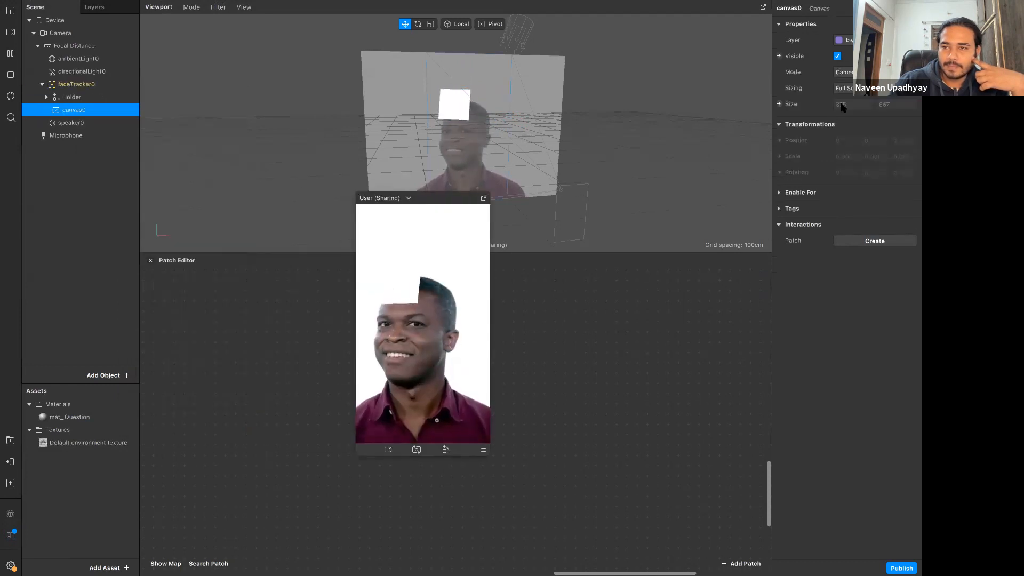
# Change canvas0's mode from camera to world space.
pyautogui.rightClick(83, 111)
pyautogui.click(79, 113)
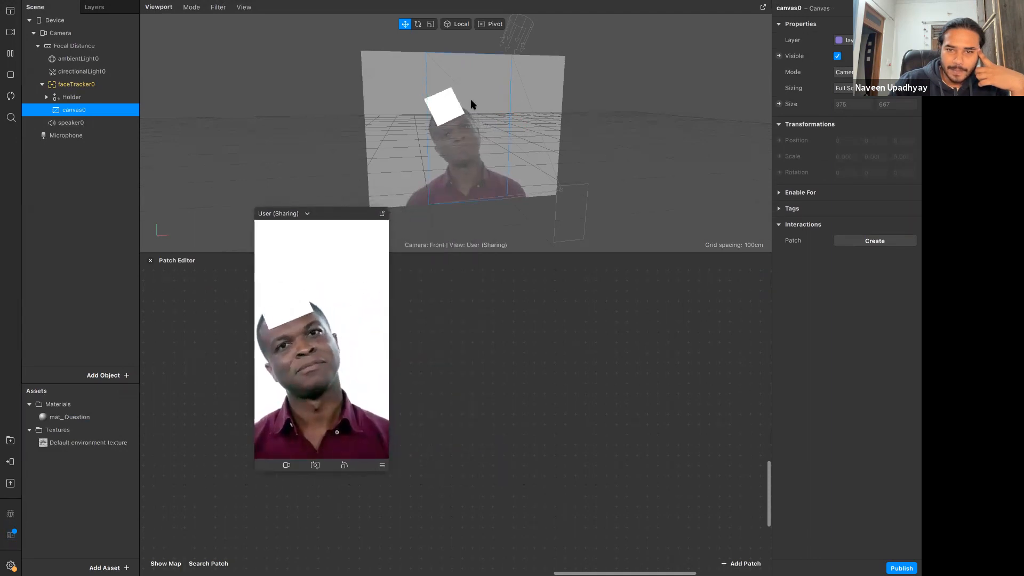
pyautogui.click(844, 72)
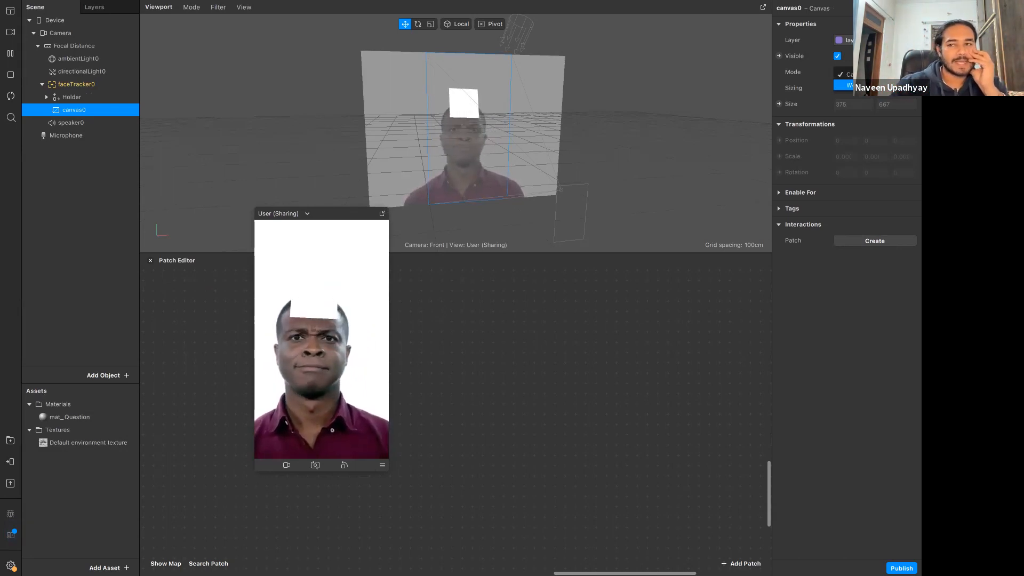
pyautogui.click(866, 86)
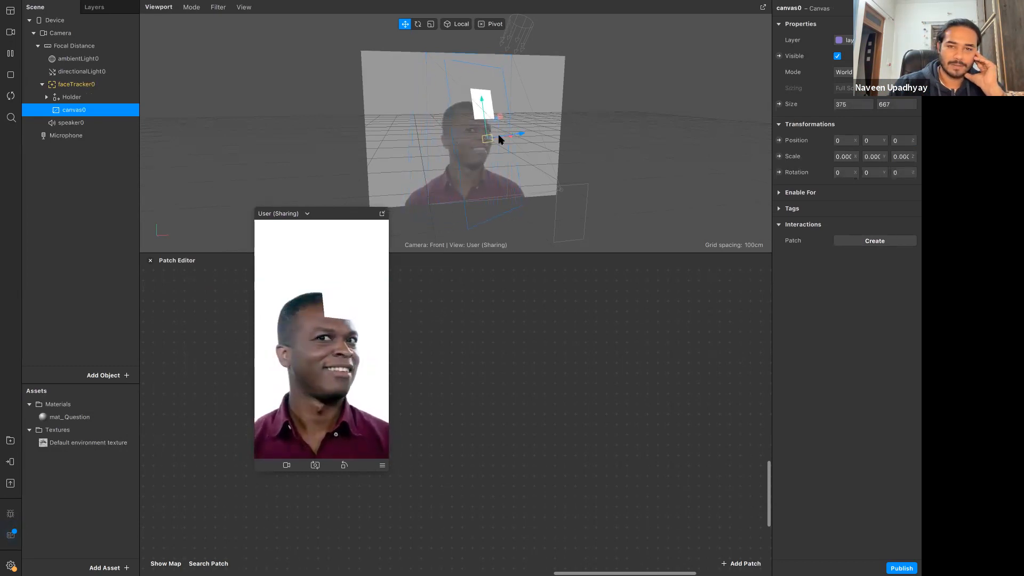
# Add a 2D Text object as a child of canvas0.
pyautogui.rightClick(83, 116)
pyautogui.moveTo(110, 123)
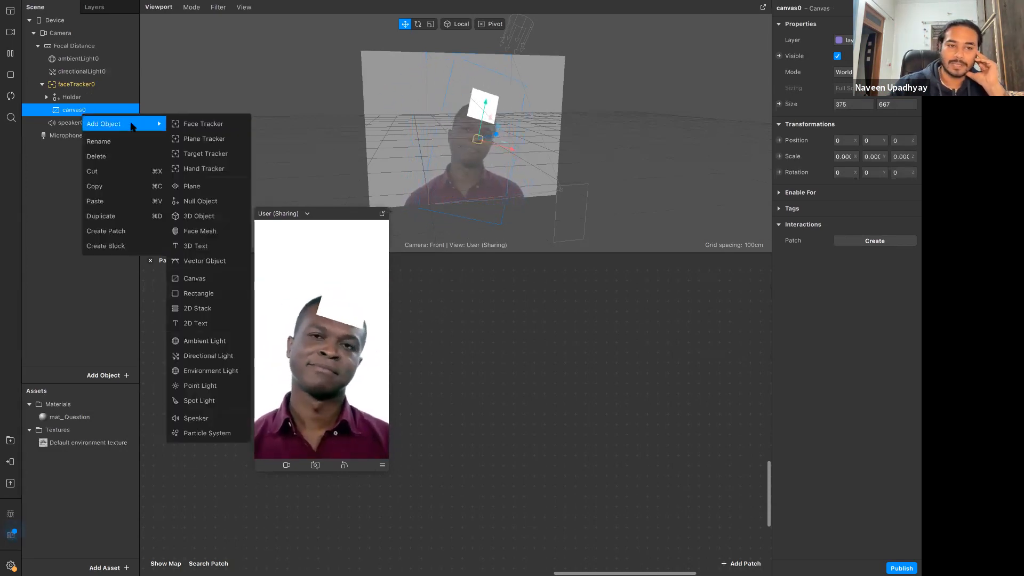
pyautogui.click(216, 324)
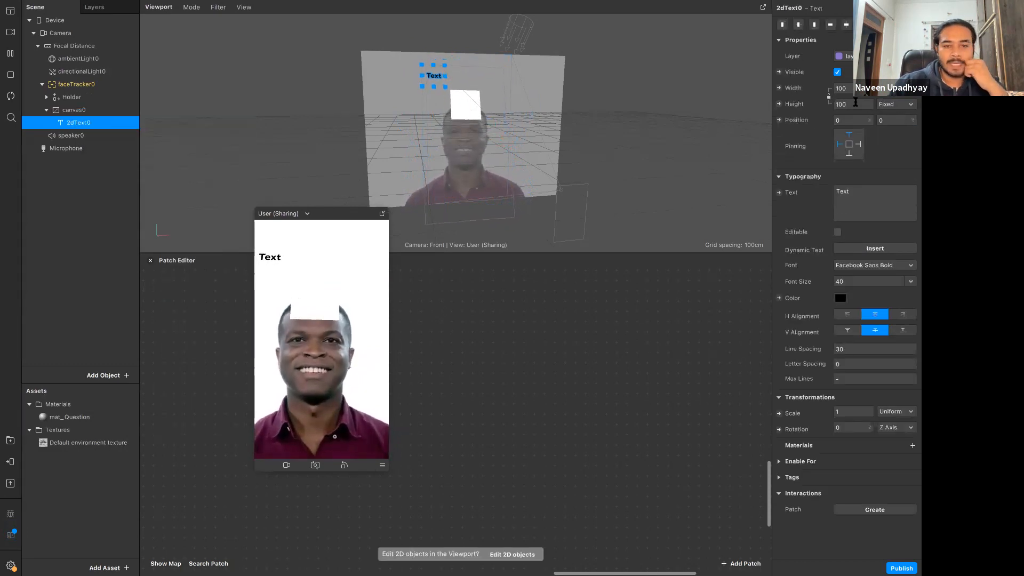
# Delete the Holder object, including the question plane inside it, from faceTracker0.
pyautogui.click(72, 97)
pyautogui.rightClick(77, 99)
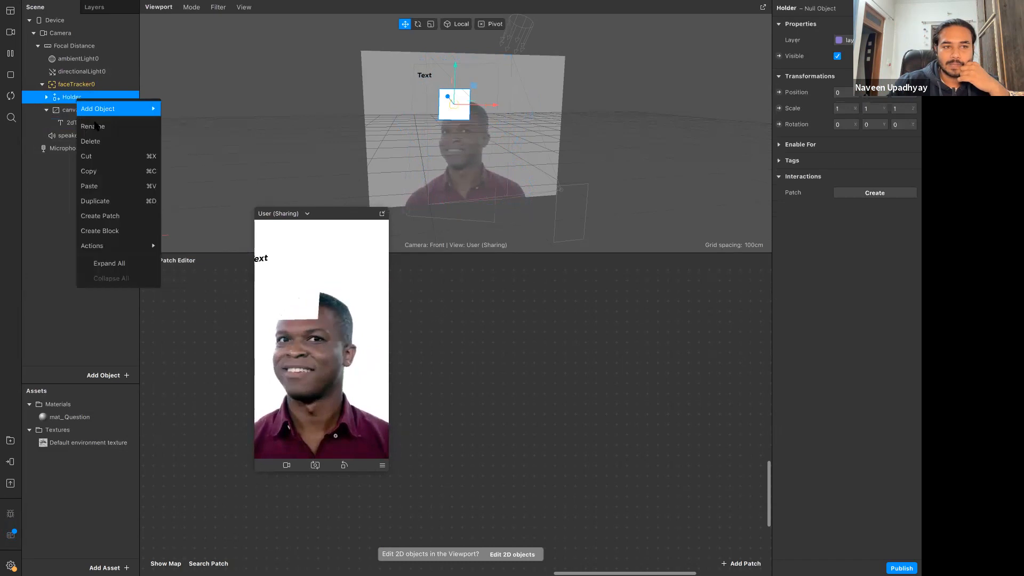
pyautogui.click(111, 142)
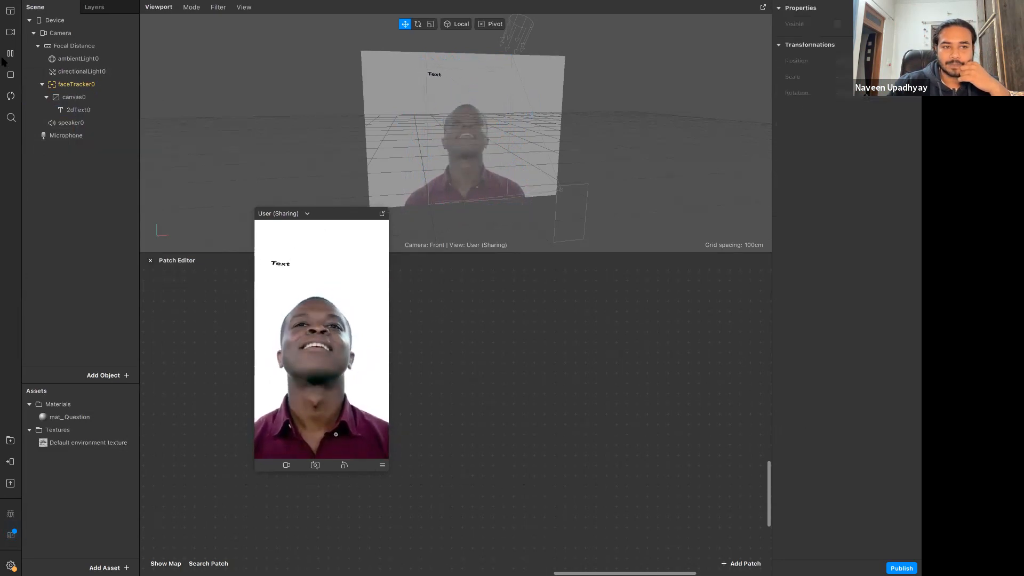
# Replace the 2D text's placeholder wording with "What kind of creator are you ?".
pyautogui.click(79, 110)
pyautogui.click(857, 191)
pyautogui.press('BackSpace')
pyautogui.press('BackSpace')
pyautogui.press('BackSpace')
pyautogui.press('BackSpace')
pyautogui.write('What kind of ')
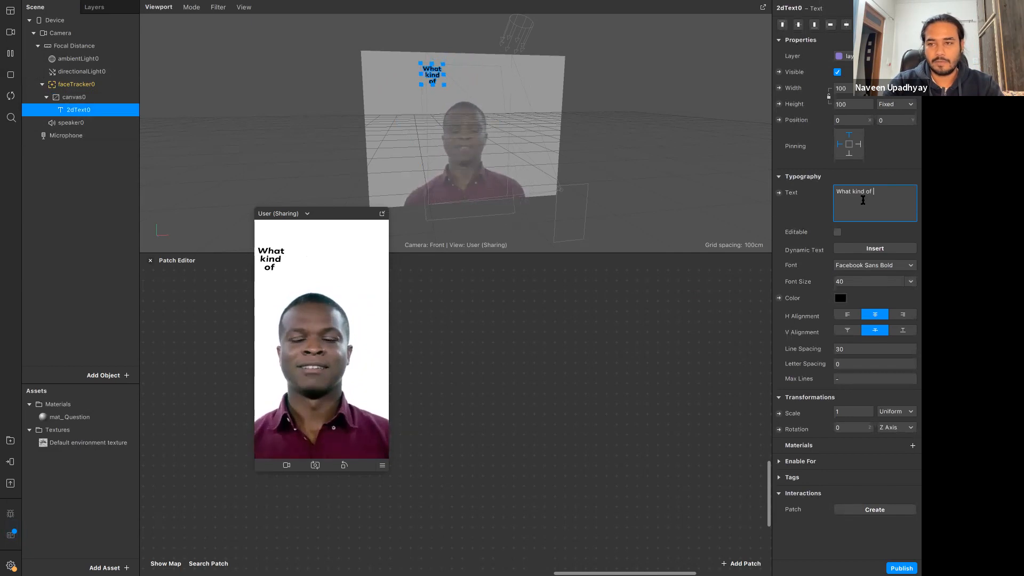
pyautogui.write('crea')
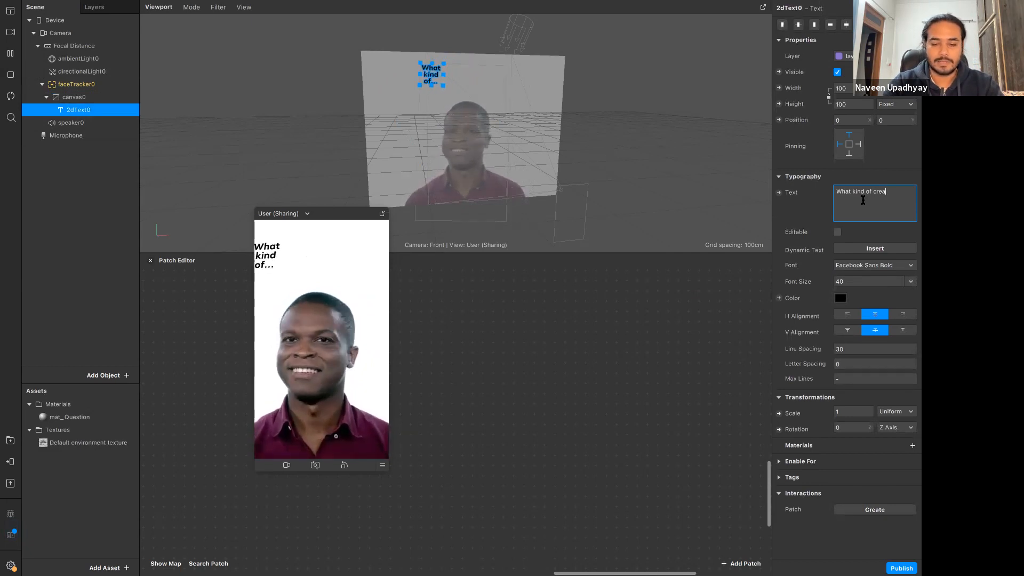
pyautogui.write('tor are you ?')
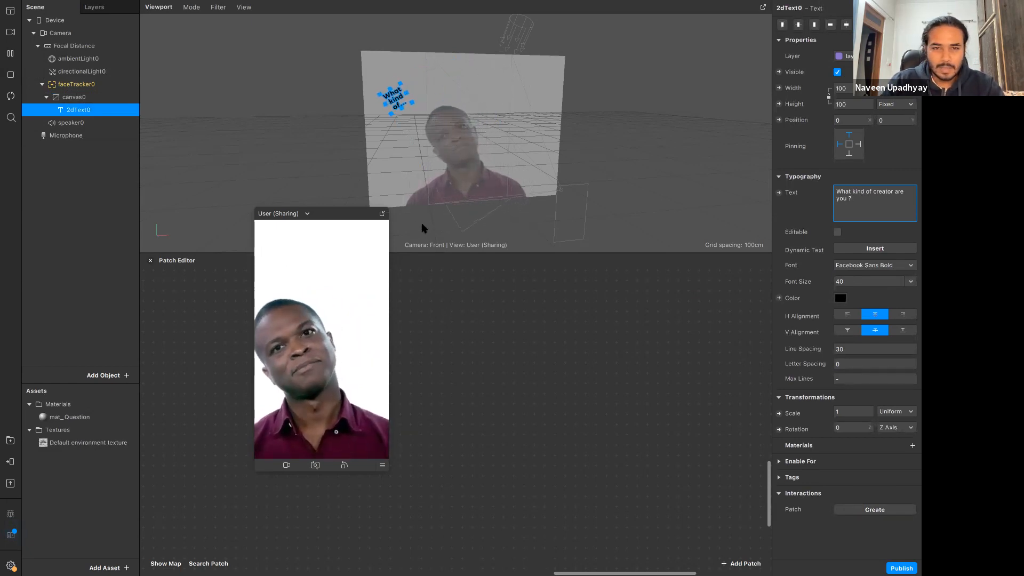
# Pause the simulation video and move the 2D text above the head, to a position of about 149, 55.
pyautogui.click(10, 53)
pyautogui.moveTo(435, 76); pyautogui.dragTo(469, 89)
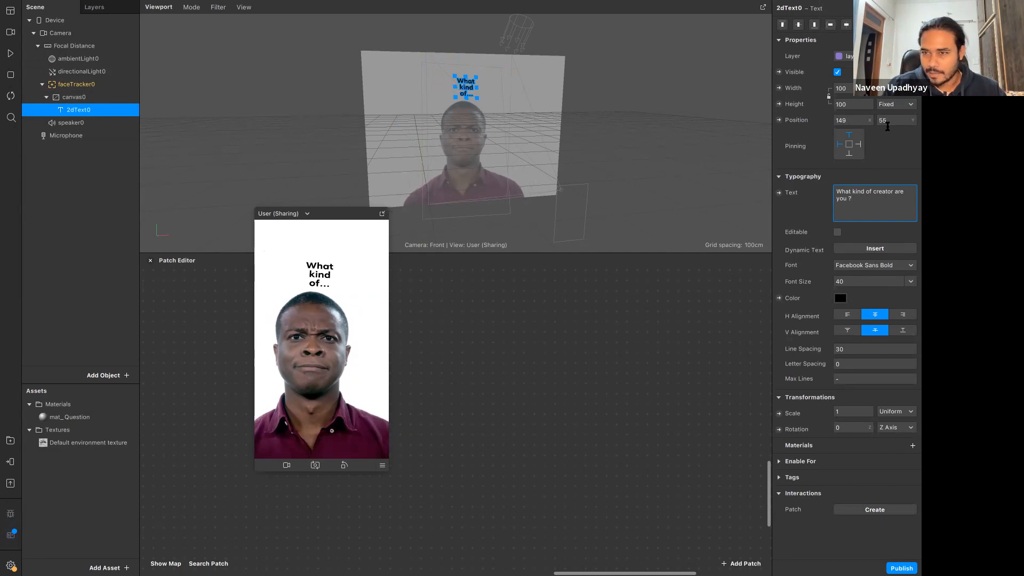
# Make the 2D text's width and height Relative and reposition it at about 13, -167 near the top of the head.
pyautogui.click(896, 88)
pyautogui.click(853, 104)
pyautogui.click(869, 107)
pyautogui.click(861, 122)
pyautogui.moveTo(498, 151); pyautogui.dragTo(466, 102)
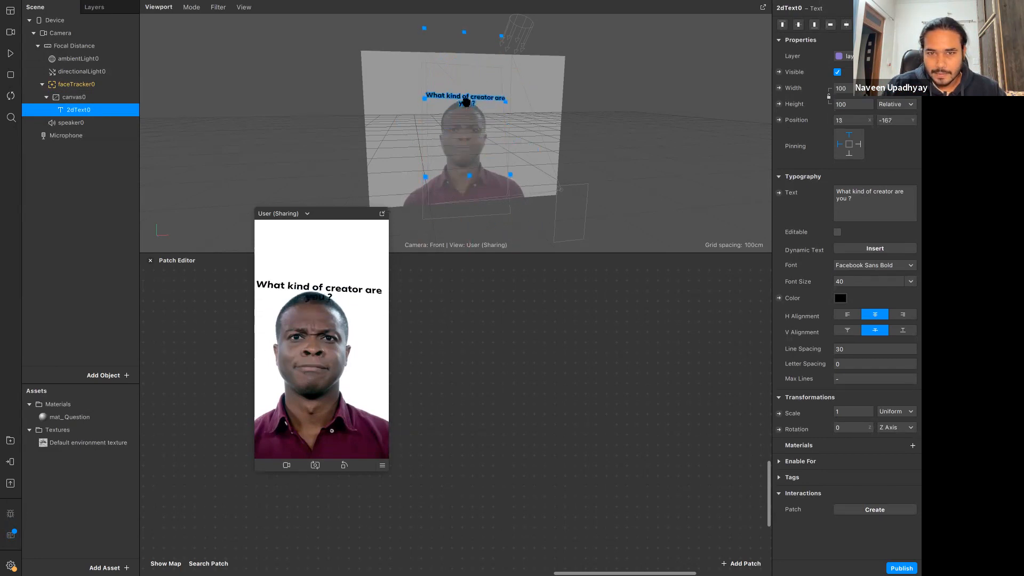
# Reduce the 2D text's font size to 14, settle on 24, and move it higher to about 19, -210.
pyautogui.click(911, 281)
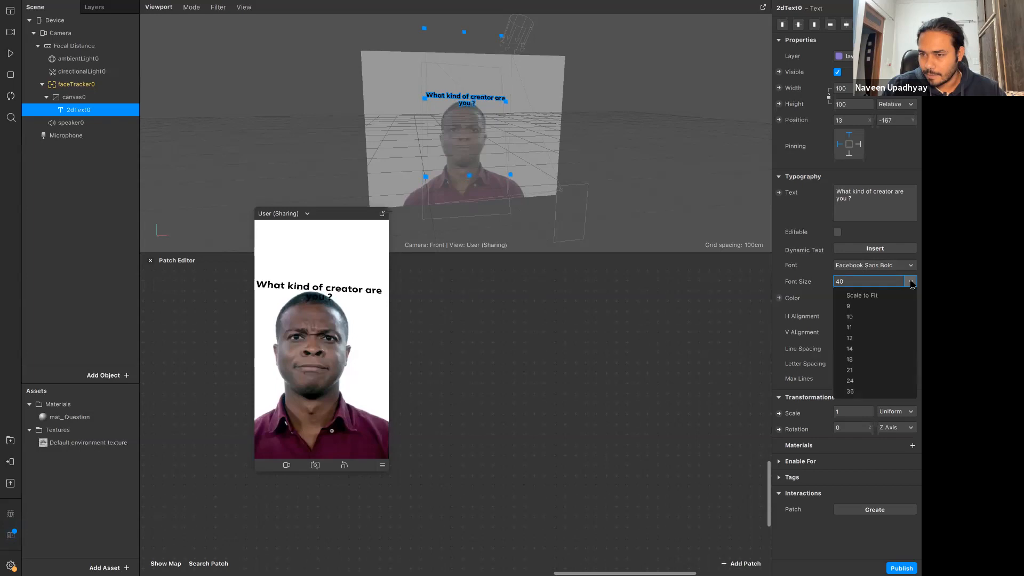
pyautogui.click(869, 350)
pyautogui.click(911, 281)
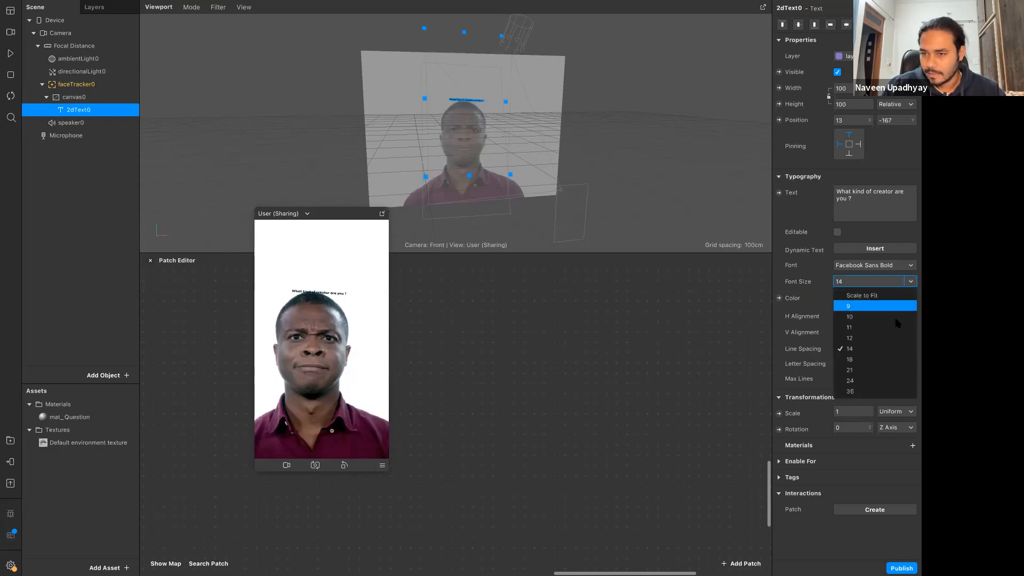
pyautogui.click(878, 381)
pyautogui.moveTo(472, 99); pyautogui.dragTo(474, 92)
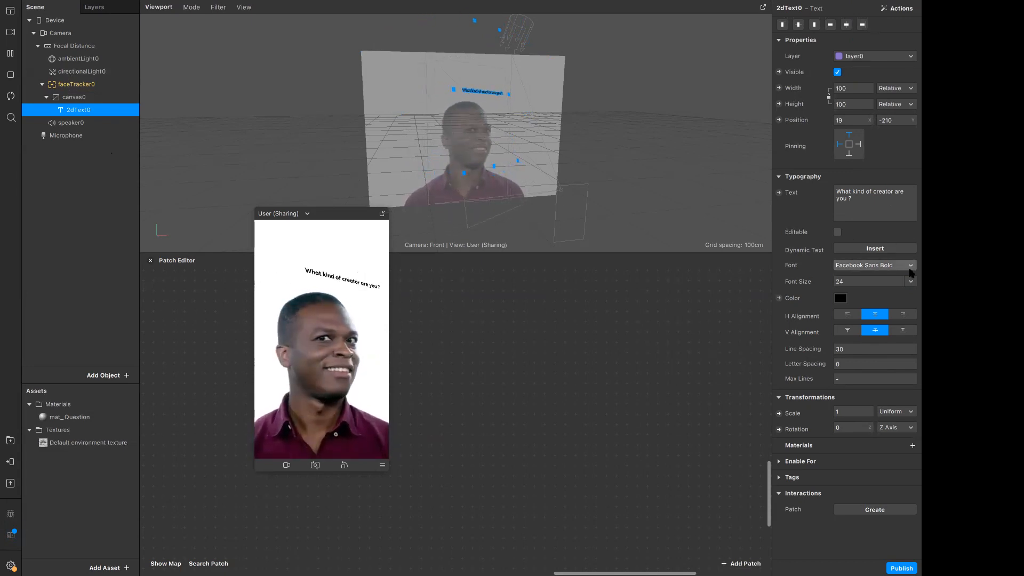
# Try a font size of 28 for the question text.
pyautogui.click(880, 281)
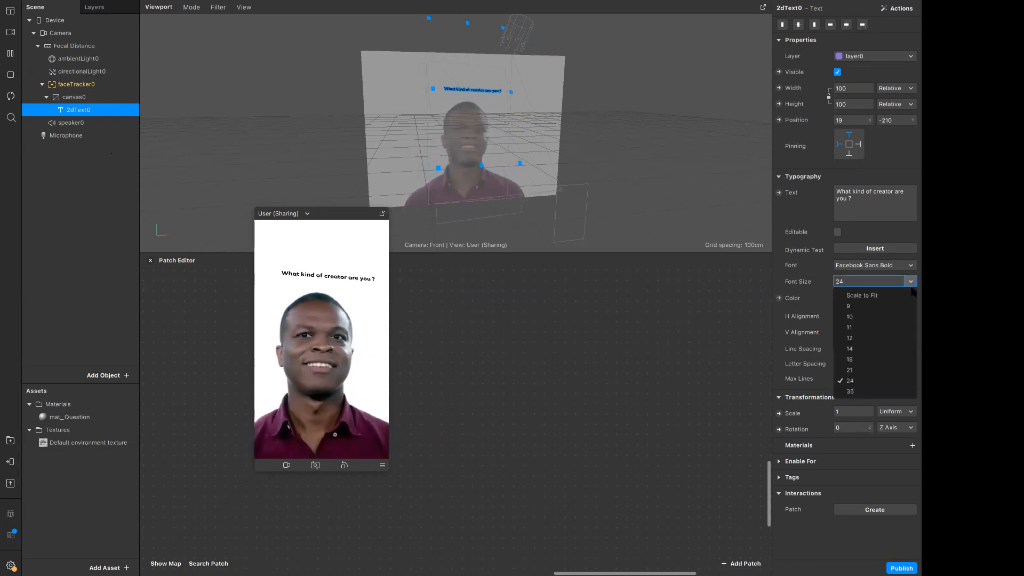
pyautogui.click(858, 282)
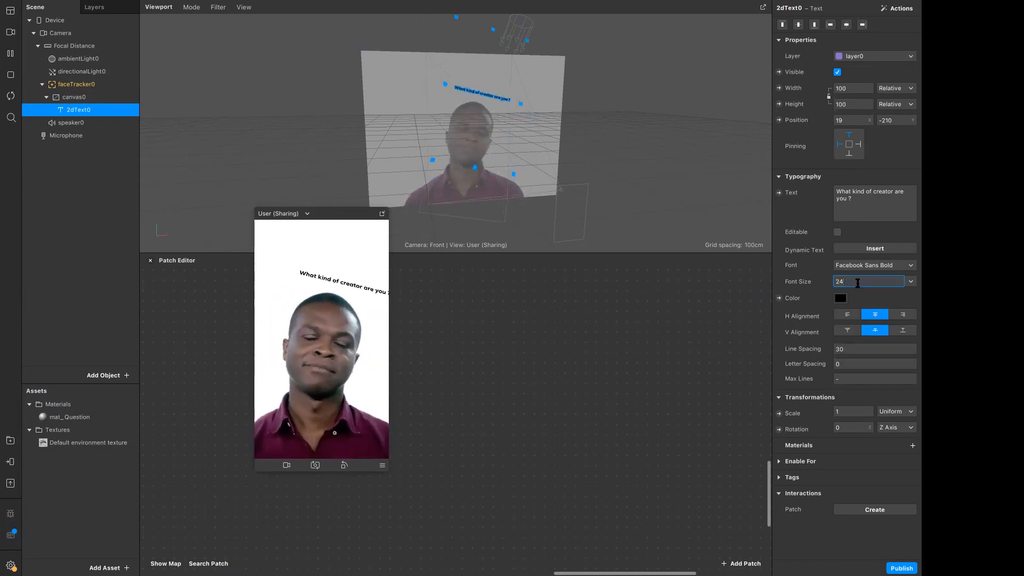
pyautogui.write('.5')
pyautogui.press('Return')
pyautogui.click(858, 282)
pyautogui.write('28')
pyautogui.press('Return')
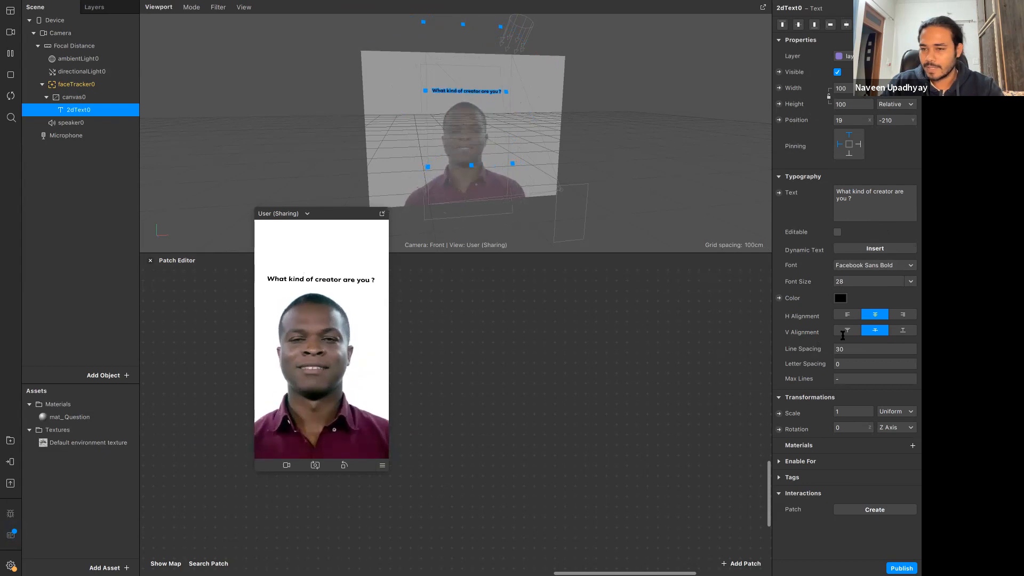
# Try larger font sizes of 36 and 38 for the question text.
pyautogui.click(911, 281)
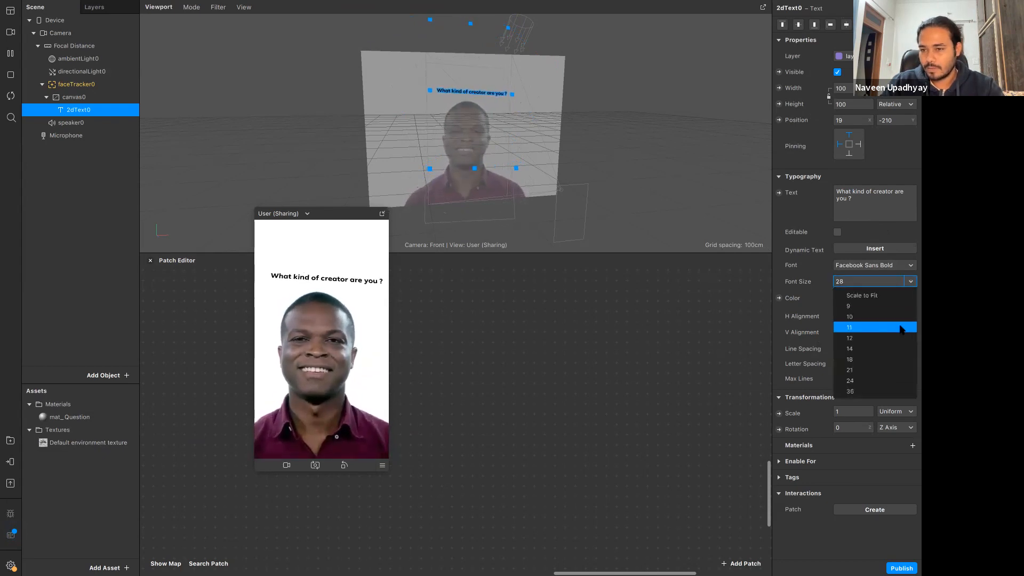
pyautogui.click(883, 393)
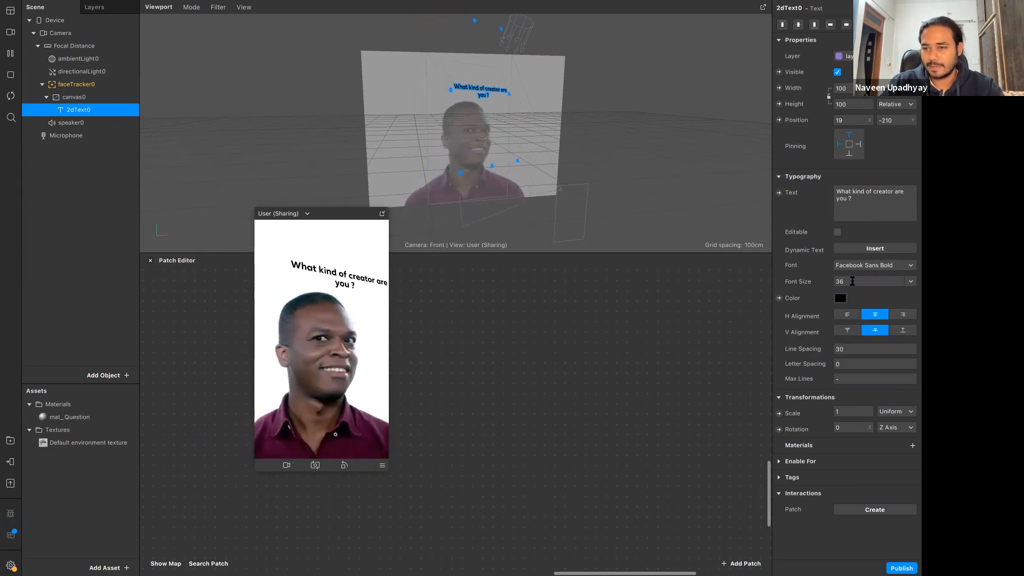
pyautogui.write('38')
pyautogui.press('Return')
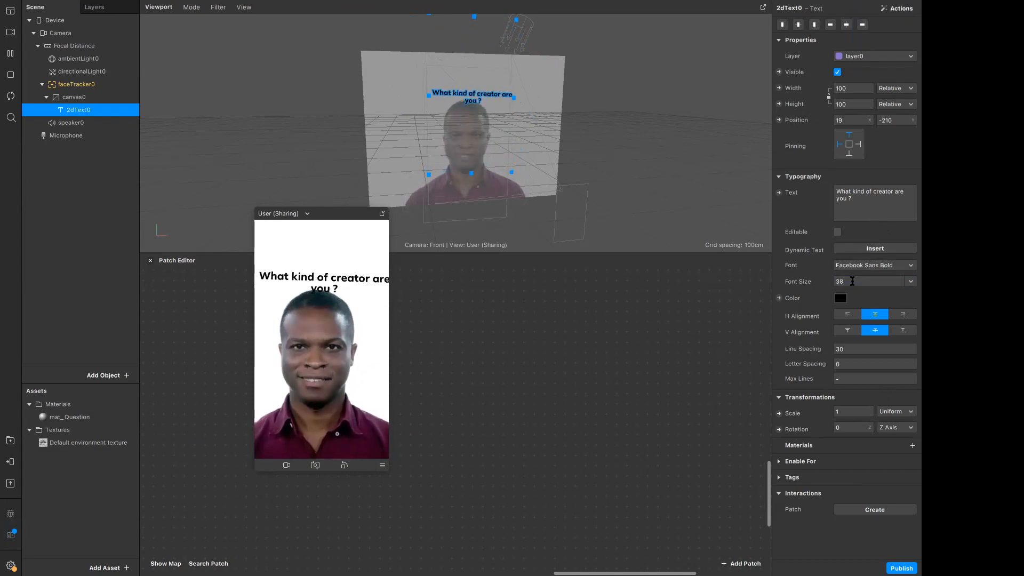
pyautogui.click(860, 283)
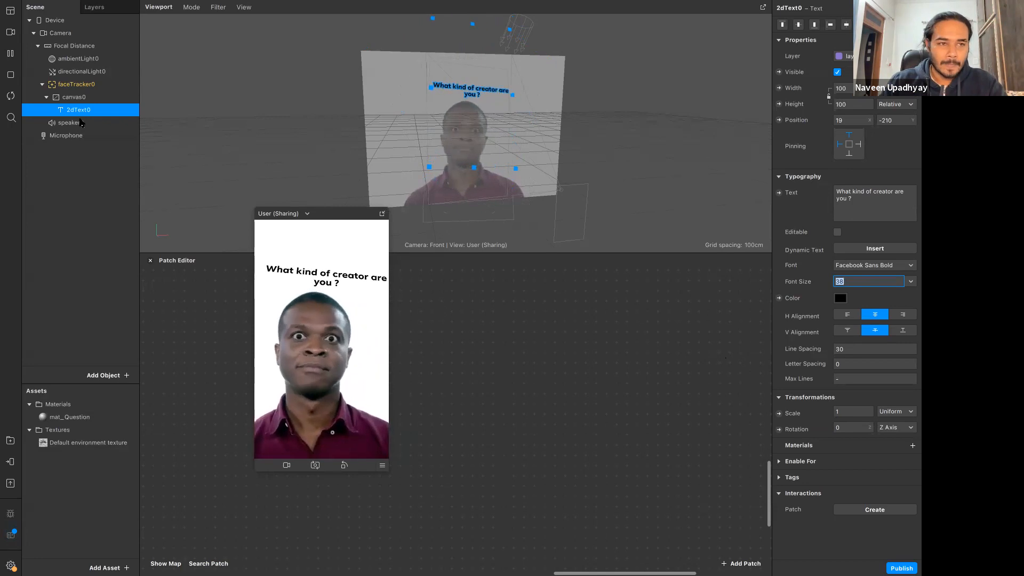
# Switch the preview source to the FaceTime HD Camera and set the question text's font size to 24.
pyautogui.click(10, 32)
pyautogui.click(62, 52)
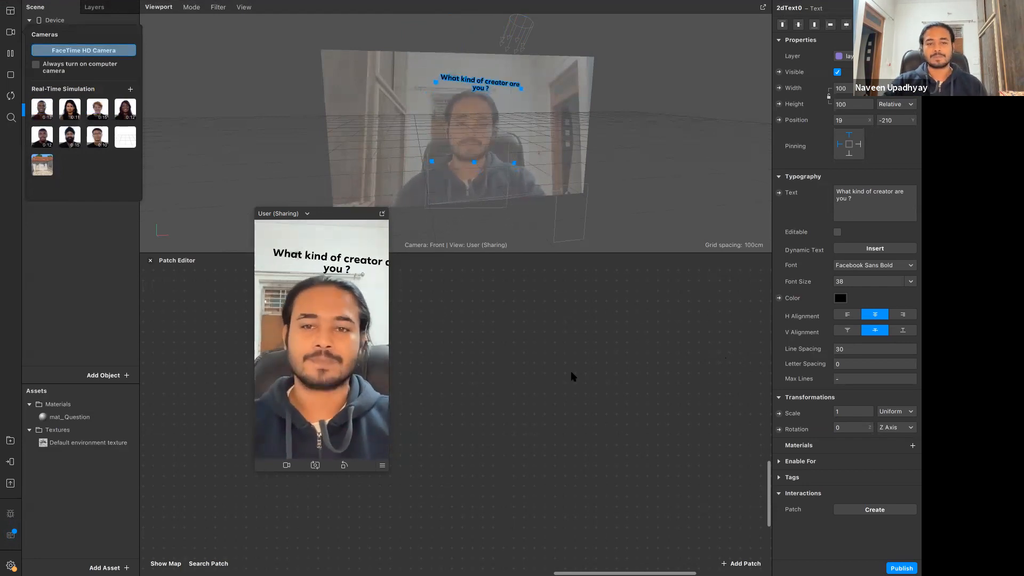
pyautogui.click(911, 281)
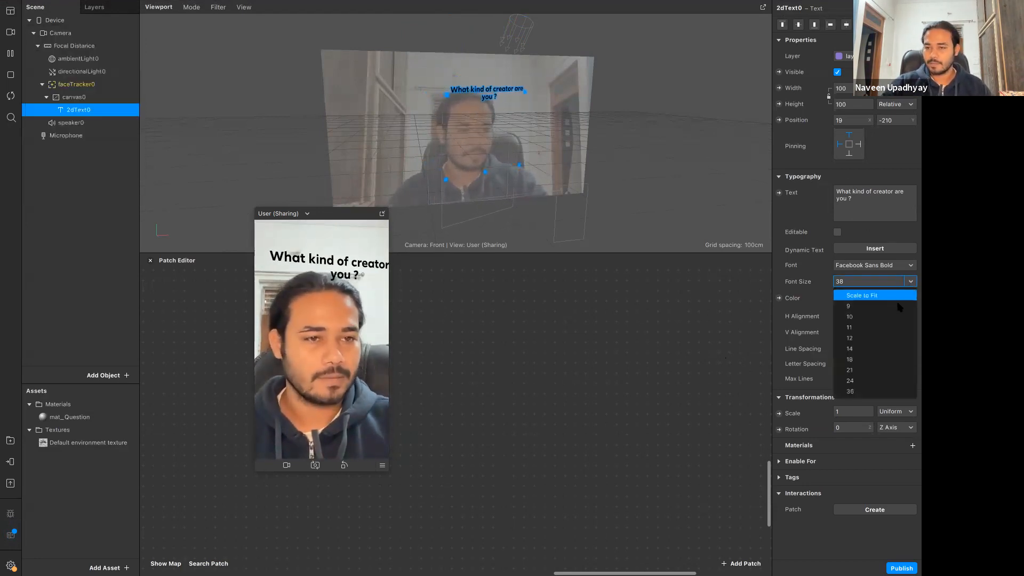
pyautogui.click(873, 376)
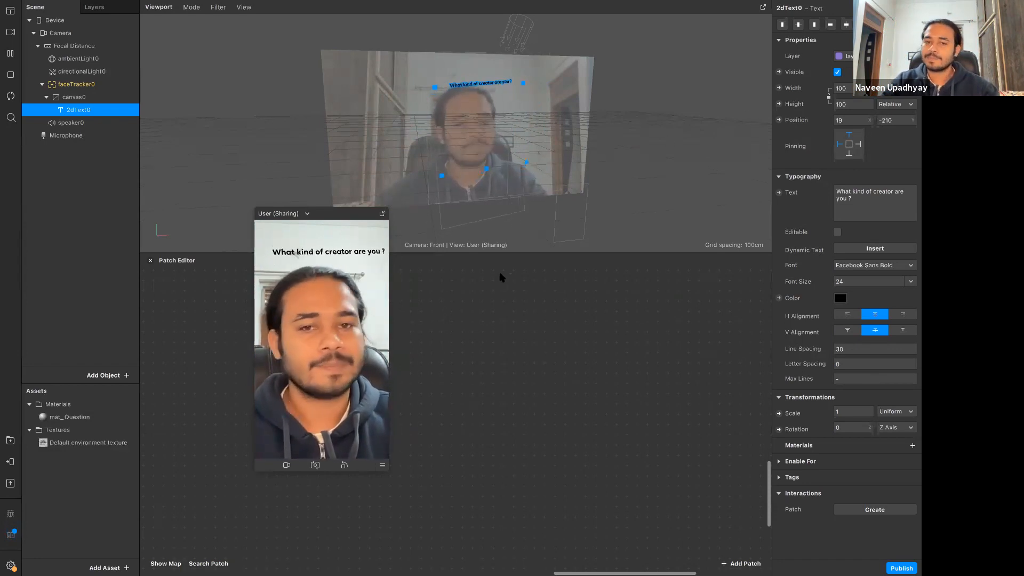
# Enlarge the Patch Editor and move the floating preview to the edge of the patch area.
pyautogui.moveTo(501, 253); pyautogui.dragTo(502, 189)
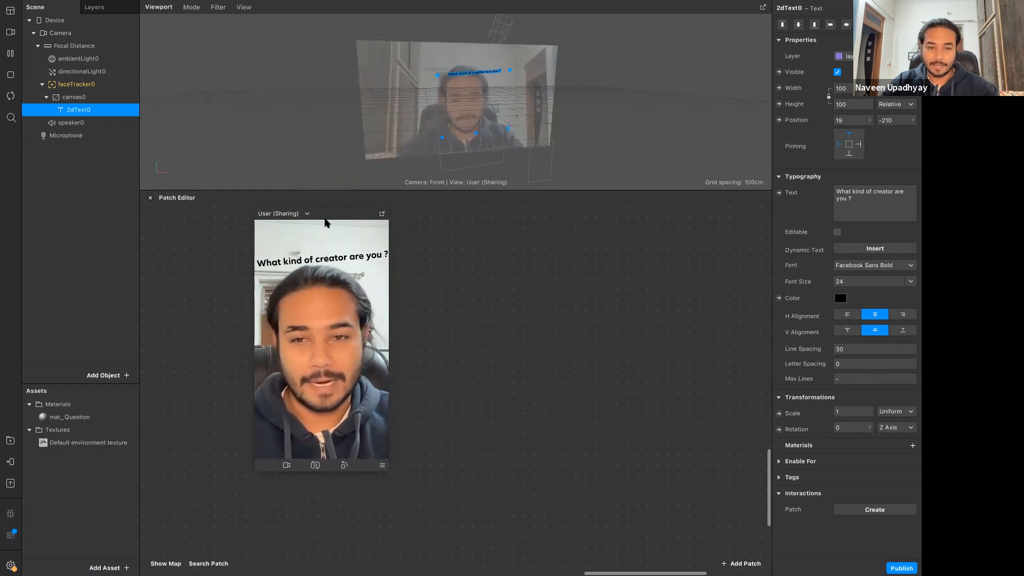
pyautogui.moveTo(326, 222); pyautogui.dragTo(849, 235)
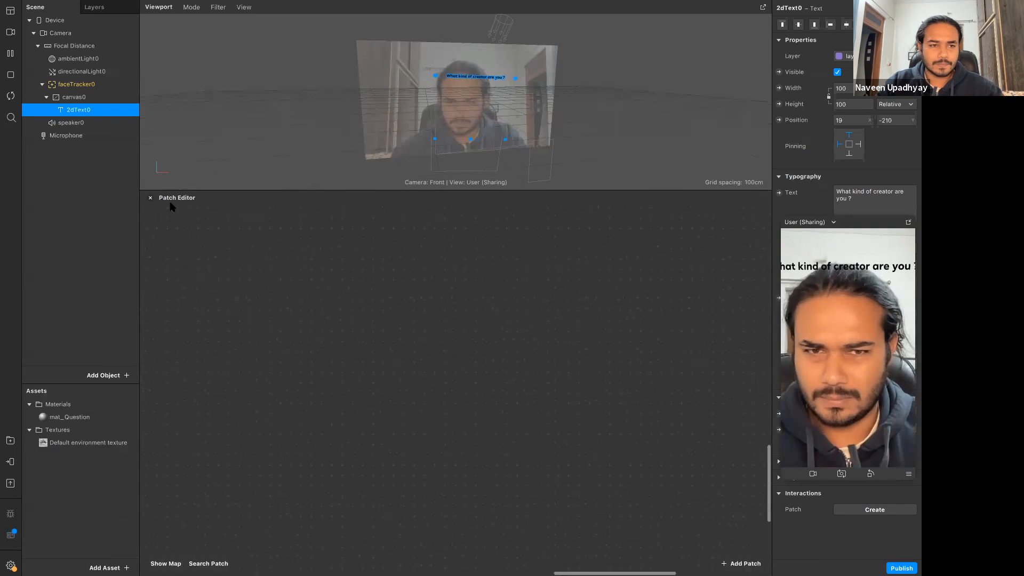
pyautogui.moveTo(868, 222); pyautogui.dragTo(142, 166)
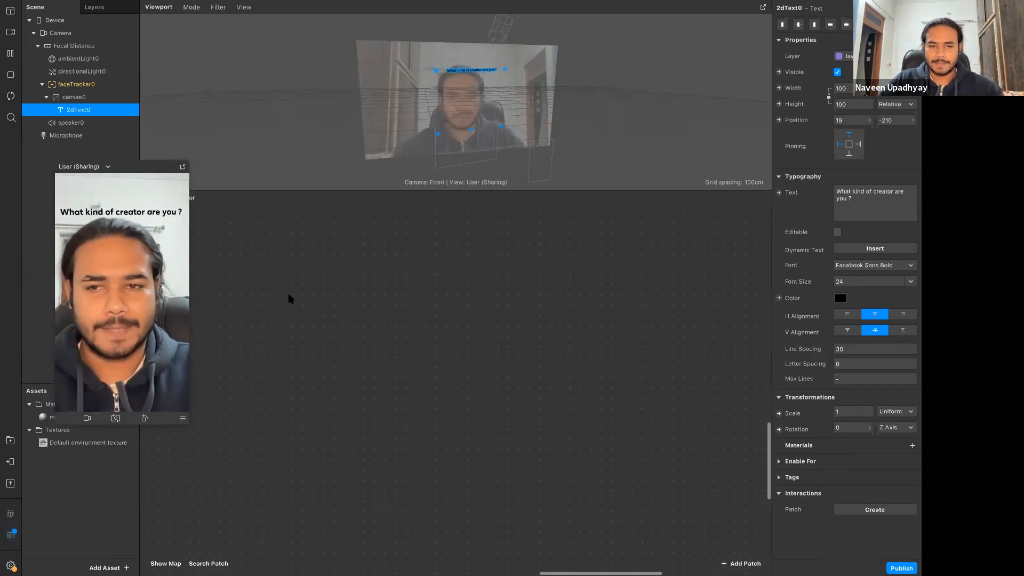
# Create a patch for 2dText0's position and place it in the upper part of the Patch Editor.
pyautogui.click(779, 120)
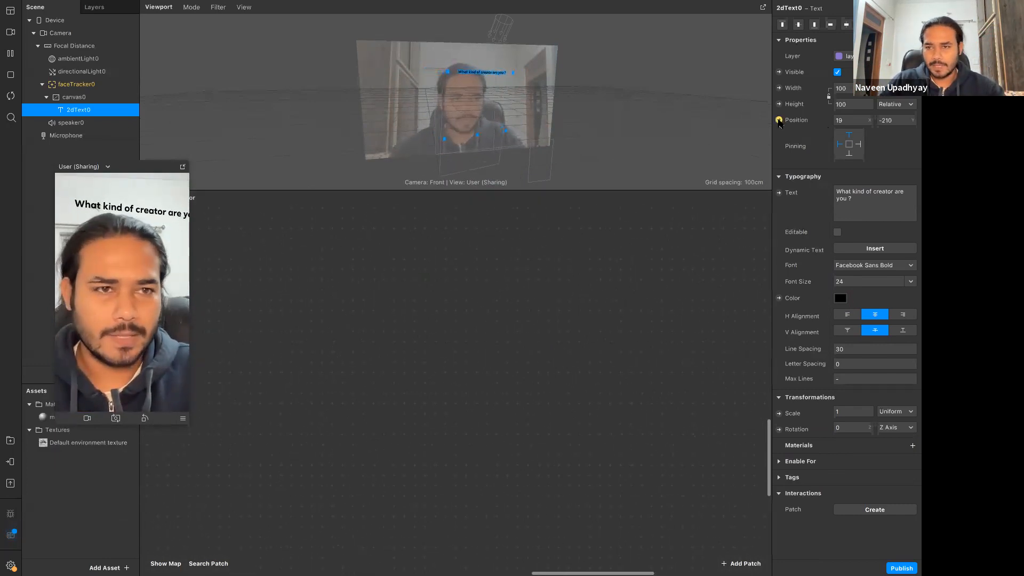
pyautogui.moveTo(539, 400); pyautogui.dragTo(568, 235)
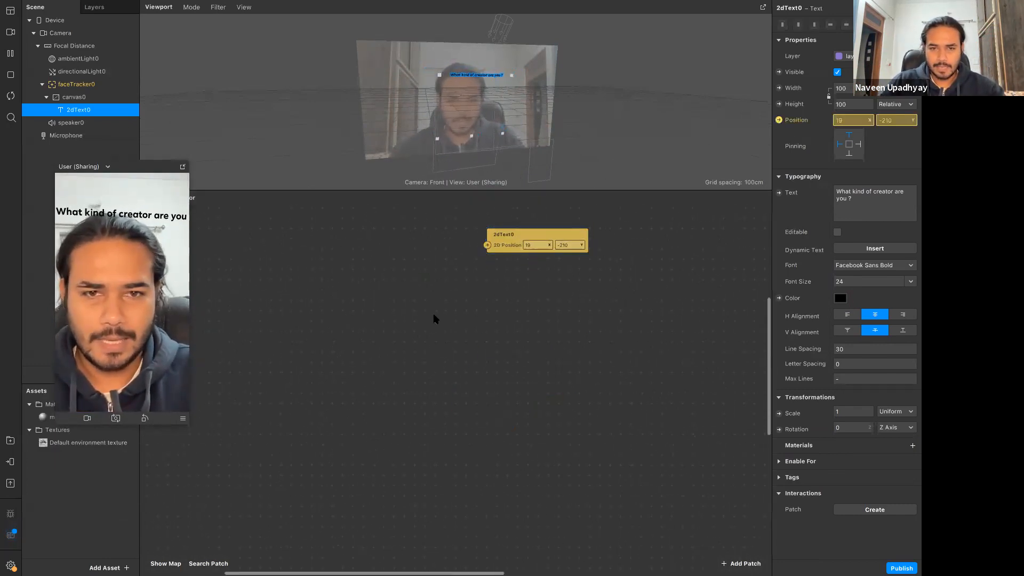
# Move the preview clear of the patch search, add a Loop Animation patch, and align it beside the 2D Position patch.
pyautogui.doubleClick(262, 247)
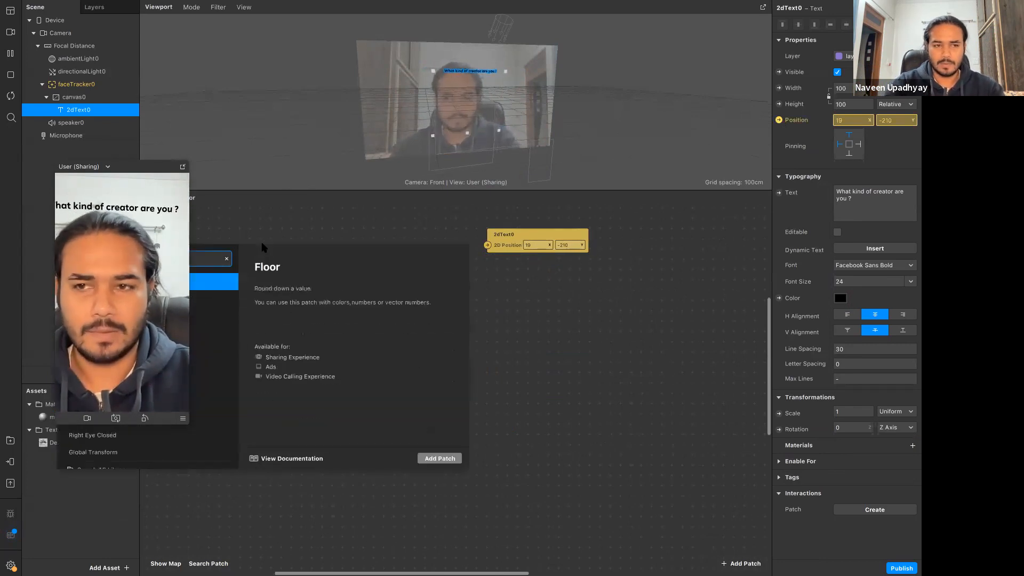
pyautogui.moveTo(130, 168); pyautogui.dragTo(75, 141)
pyautogui.doubleClick(224, 292)
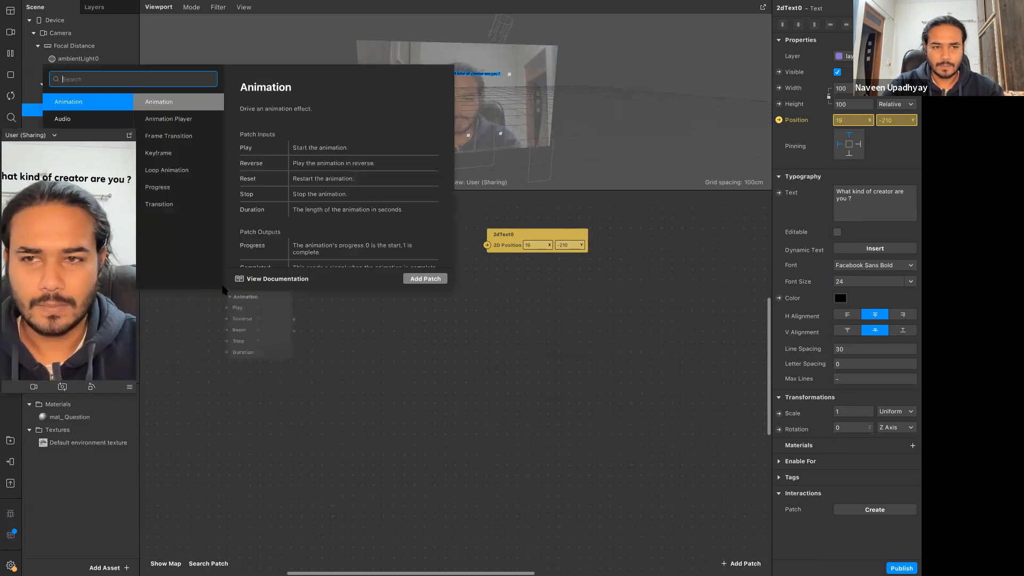
pyautogui.write('looop')
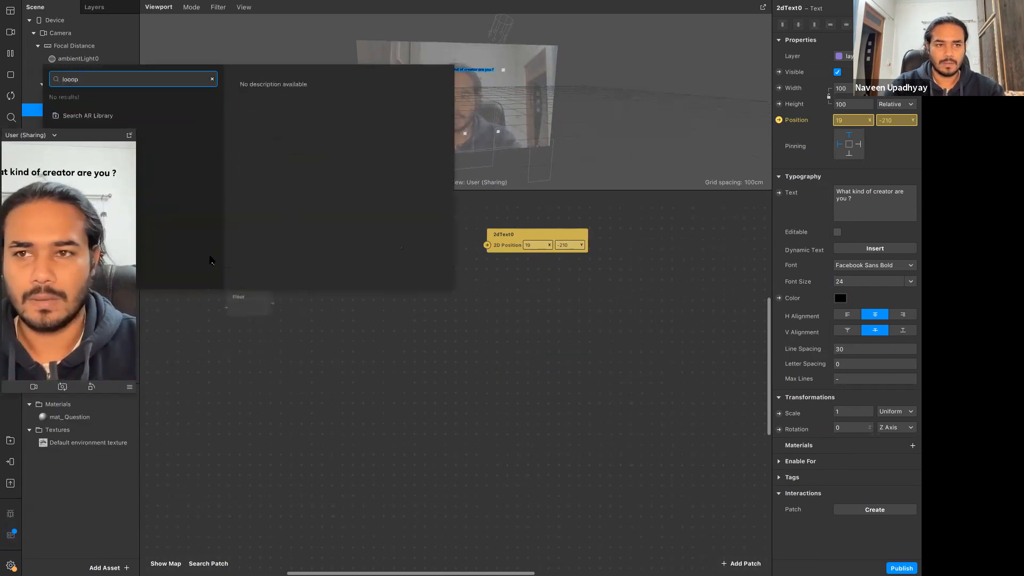
pyautogui.press('BackSpace')
pyautogui.press('BackSpace')
pyautogui.write('p')
pyautogui.press('Return')
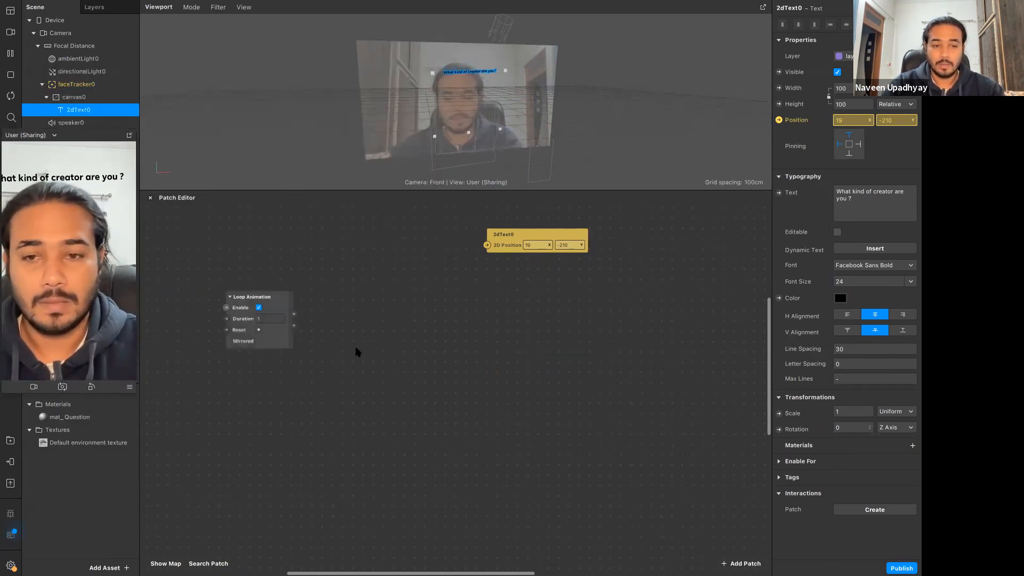
pyautogui.moveTo(283, 303); pyautogui.dragTo(317, 243)
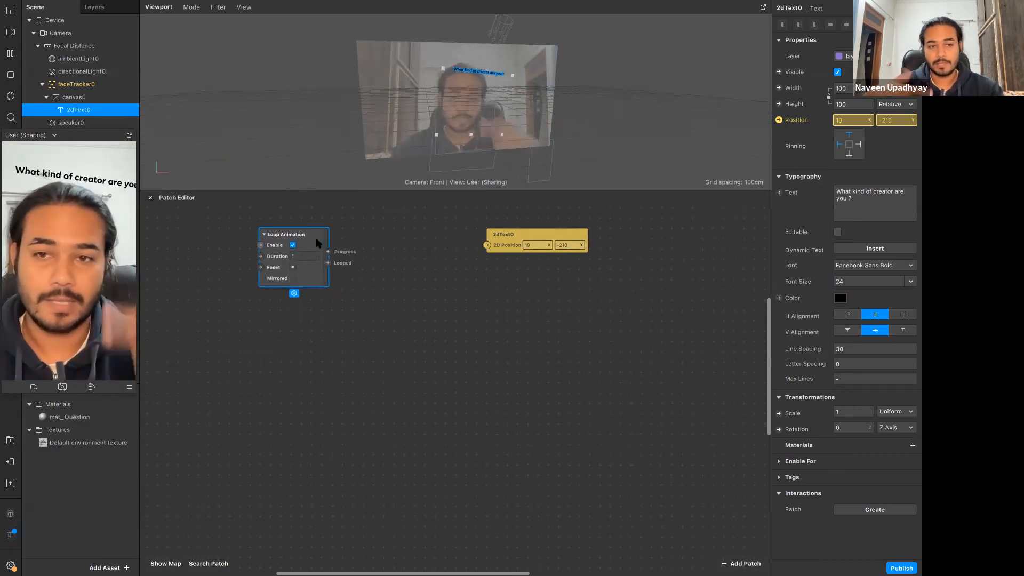
# Add a Transition patch driven by the Loop Animation's Progress output and move the 2D Position patch farther away to make room.
pyautogui.click(348, 280)
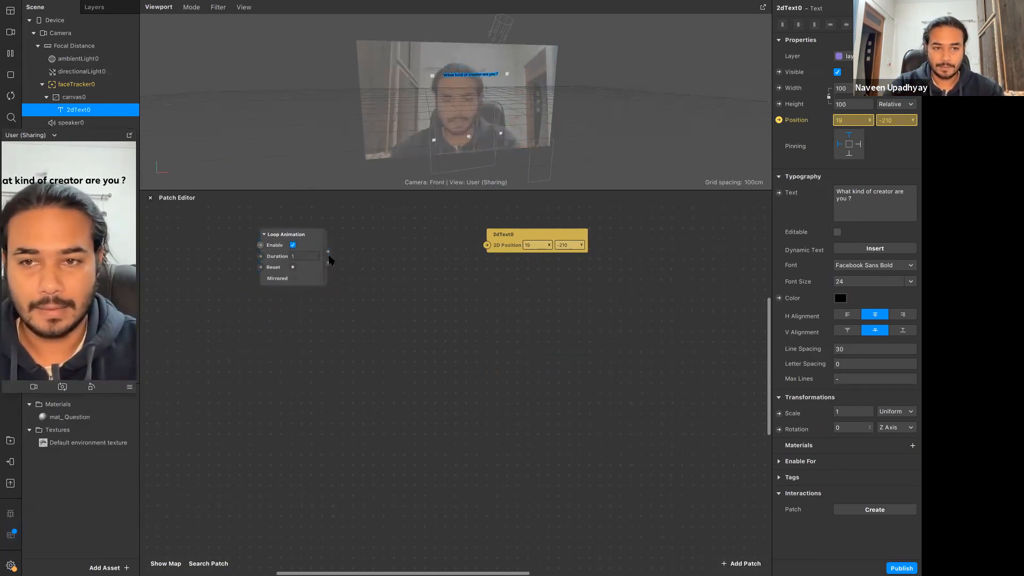
pyautogui.moveTo(327, 252); pyautogui.dragTo(344, 236)
pyautogui.write('tra')
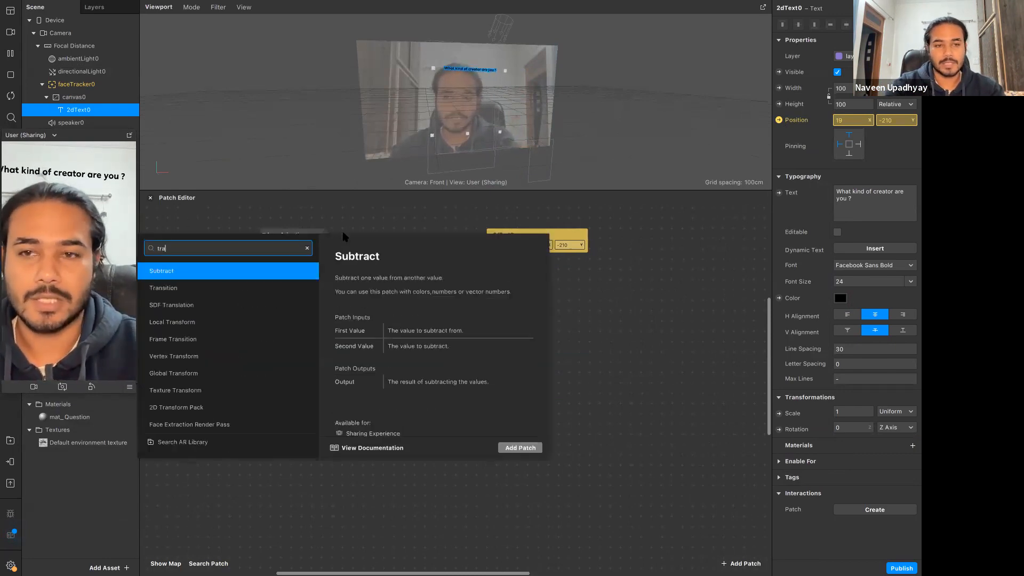
pyautogui.press('Down')
pyautogui.press('Return')
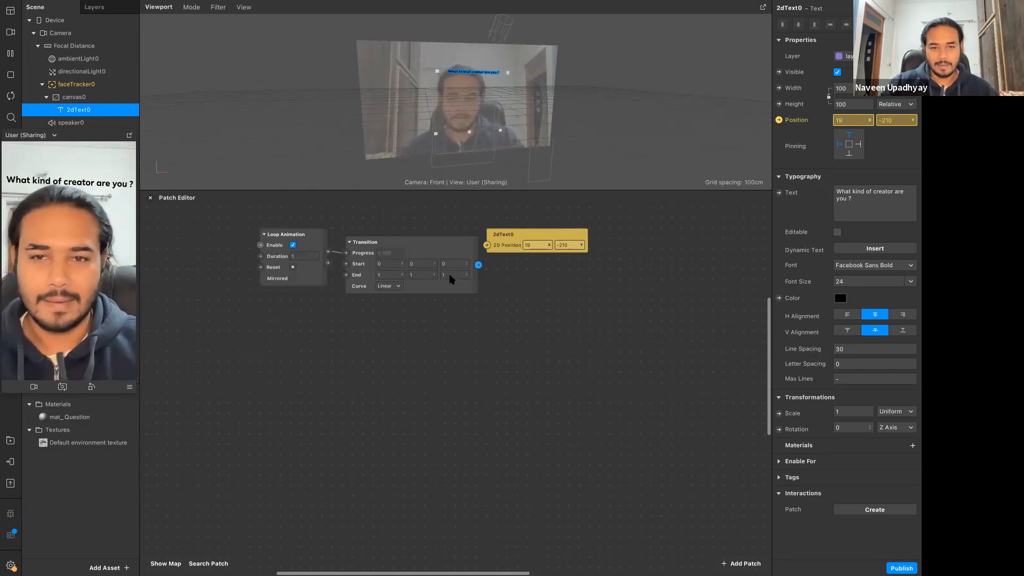
pyautogui.click(437, 249)
pyautogui.moveTo(559, 235); pyautogui.dragTo(626, 238)
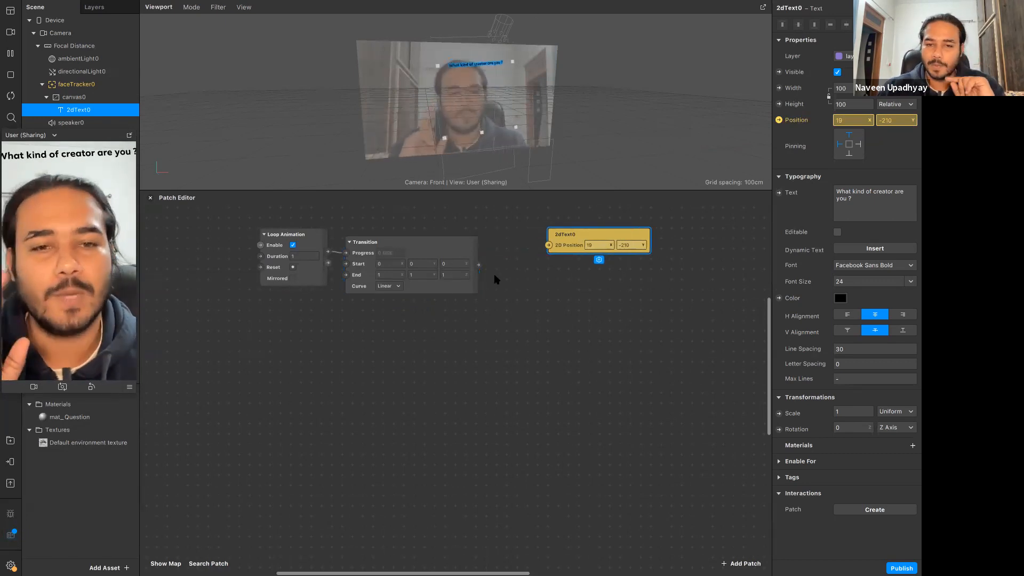
# Set the Transition patch's value type to Vector 2 and align it beside the Loop Animation patch.
pyautogui.click(470, 288)
pyautogui.click(415, 302)
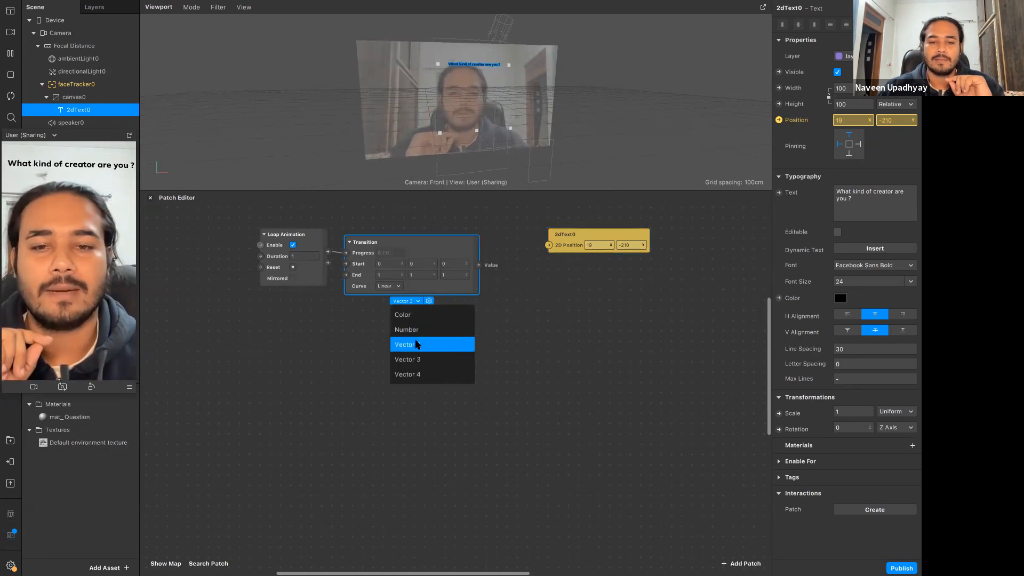
pyautogui.click(413, 345)
pyautogui.moveTo(420, 240)
pyautogui.mouseDown()
pyautogui.moveTo(428, 228)
pyautogui.moveTo(418, 233)
pyautogui.mouseUp()
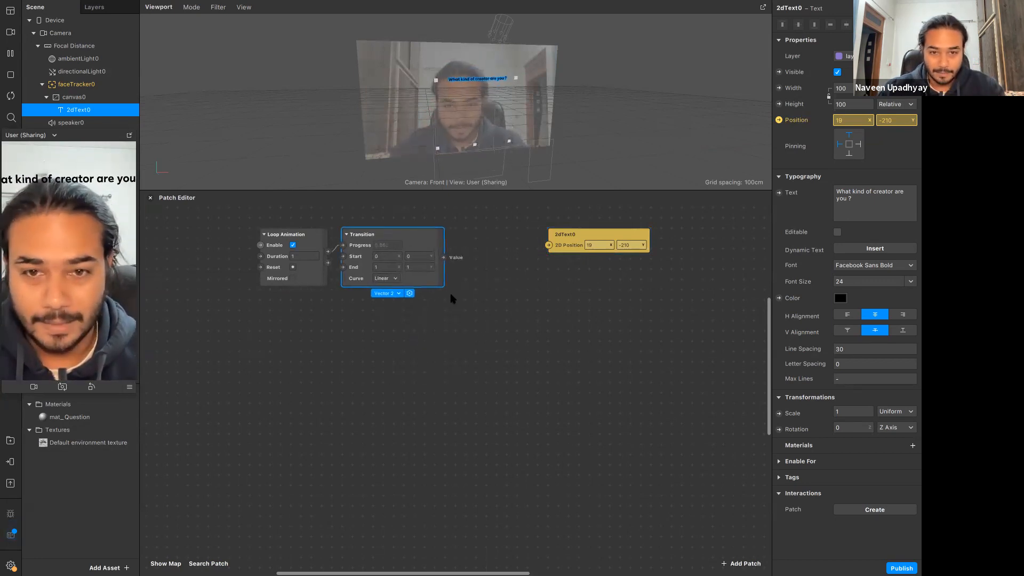
pyautogui.click(451, 295)
pyautogui.click(399, 293)
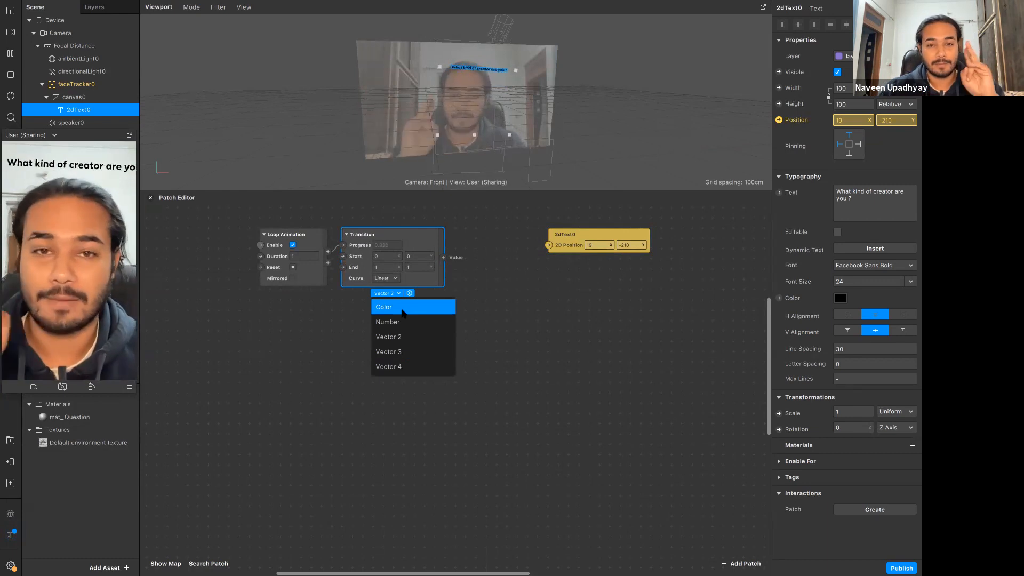
pyautogui.click(526, 333)
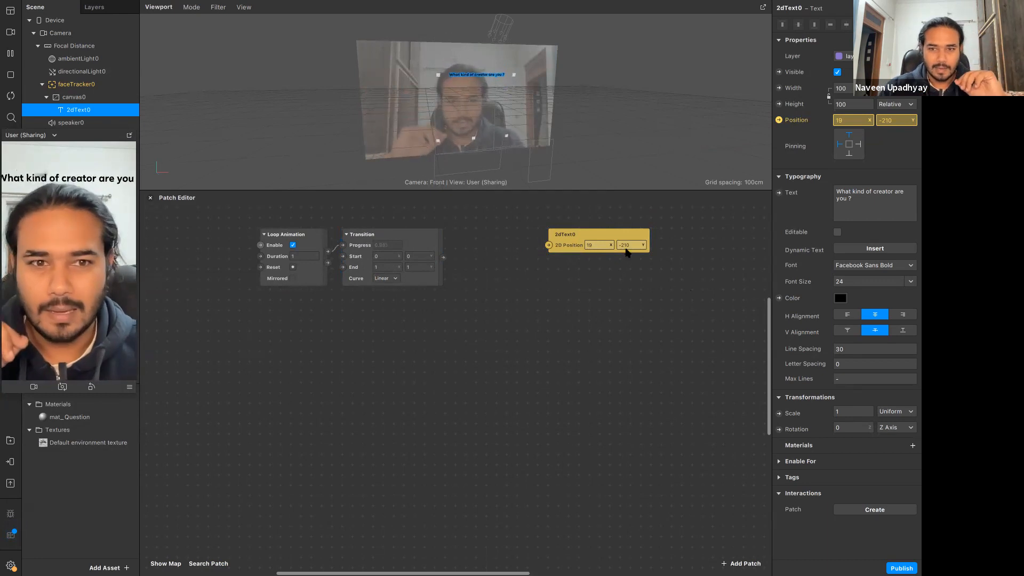
# Add a null object under Focal Distance and shrink the Patch Editor to enlarge the 3D viewport.
pyautogui.click(129, 135)
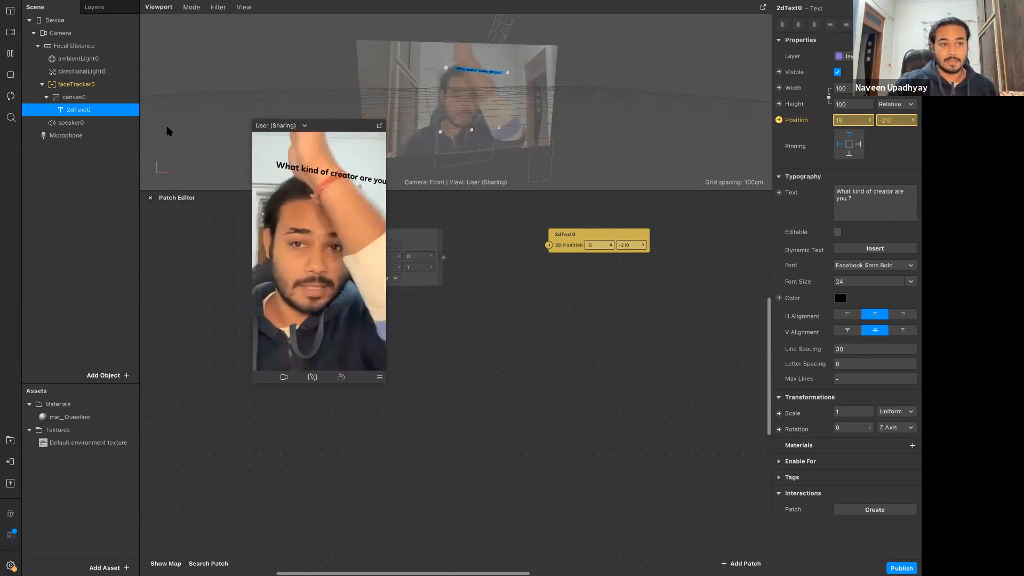
pyautogui.click(118, 372)
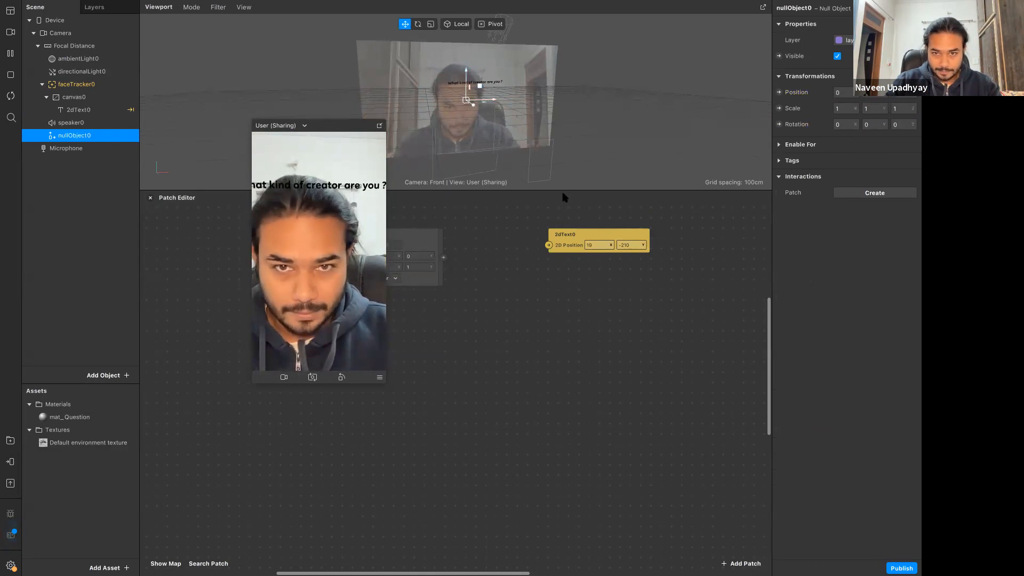
pyautogui.moveTo(564, 191); pyautogui.dragTo(555, 409)
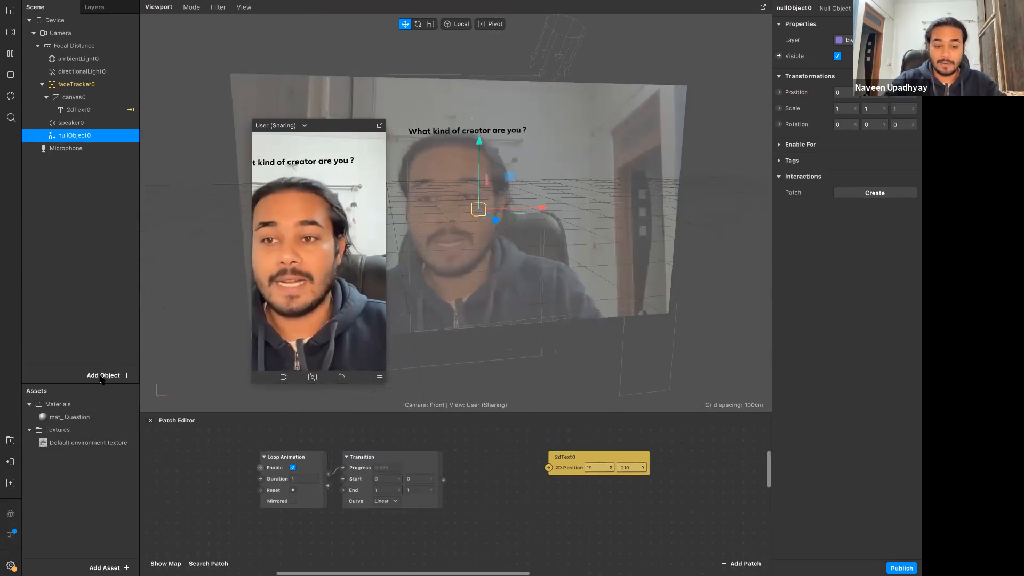
# Add a rectangle to the face tracker's canvas and delete it again.
pyautogui.click(102, 378)
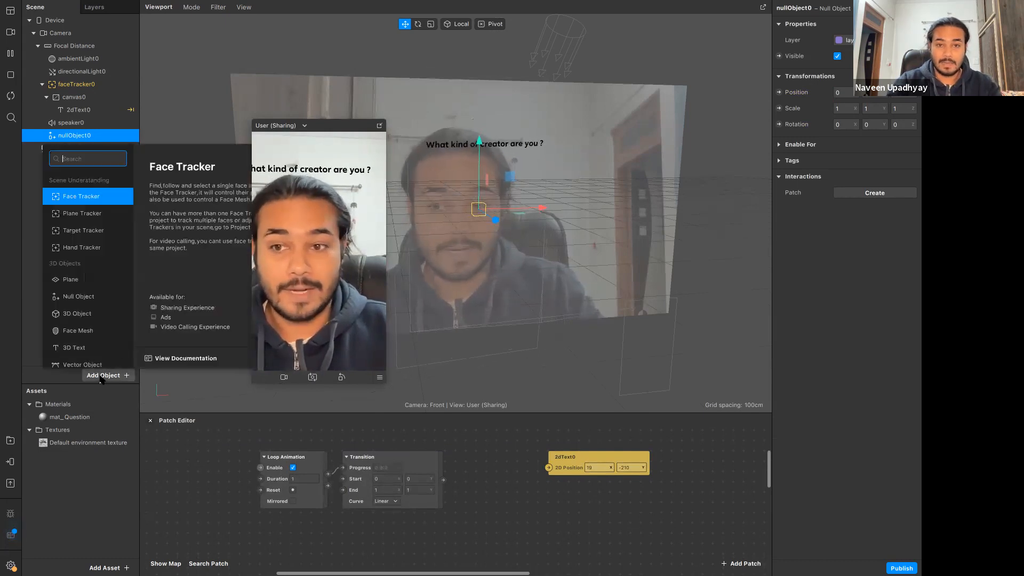
pyautogui.write('rec')
pyautogui.press('Return')
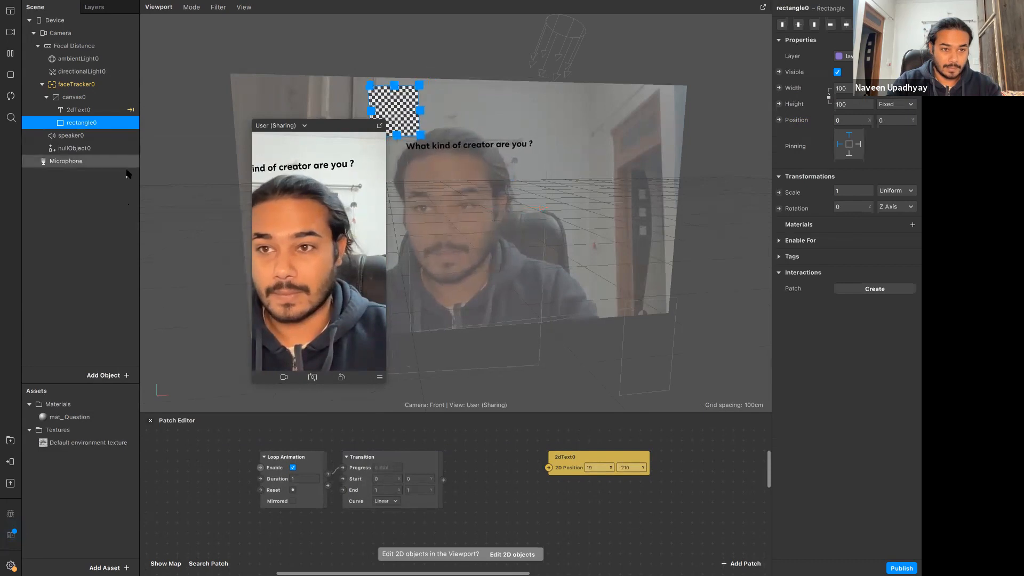
pyautogui.rightClick(95, 123)
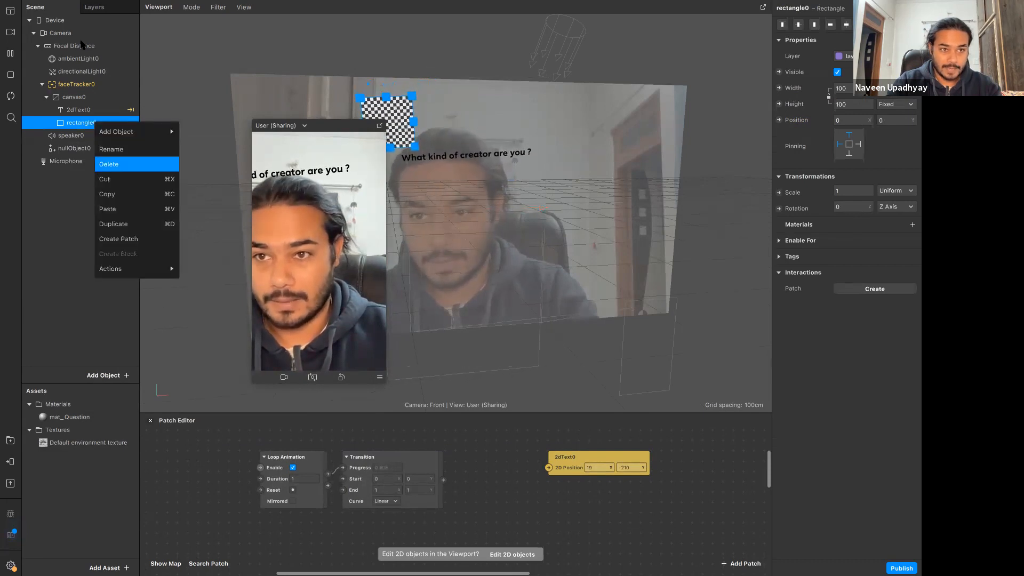
pyautogui.click(113, 164)
# Collapse the face tracker and add a separate canvas containing a rectangle under Focal Distance.
pyautogui.click(42, 84)
pyautogui.click(80, 46)
pyautogui.rightClick(82, 44)
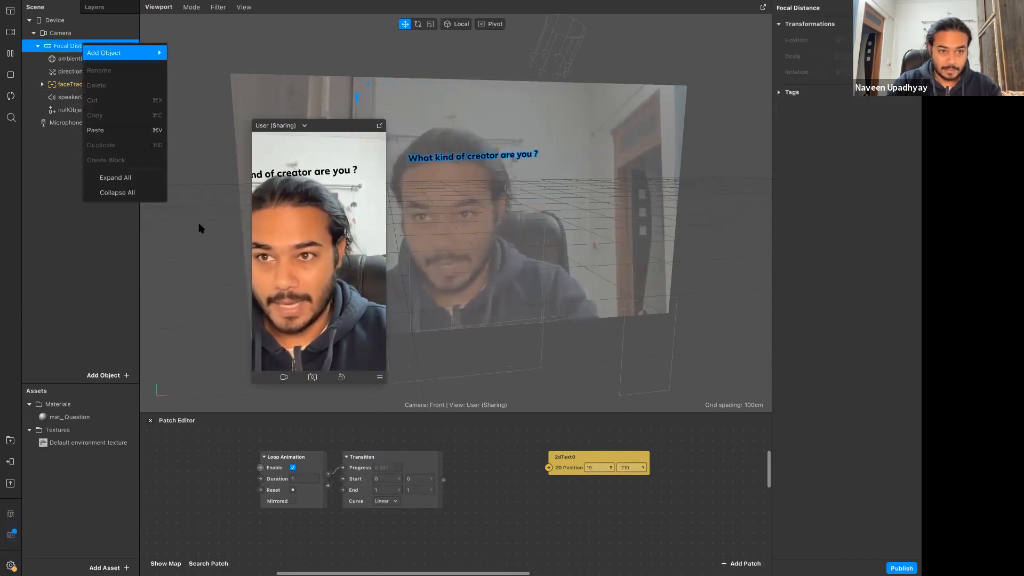
pyautogui.moveTo(118, 53)
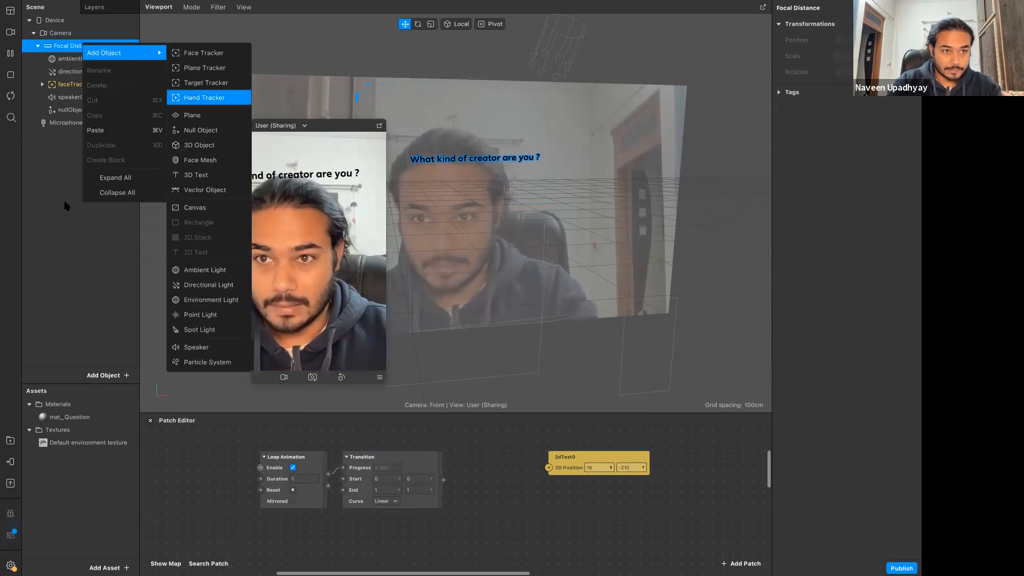
pyautogui.click(69, 261)
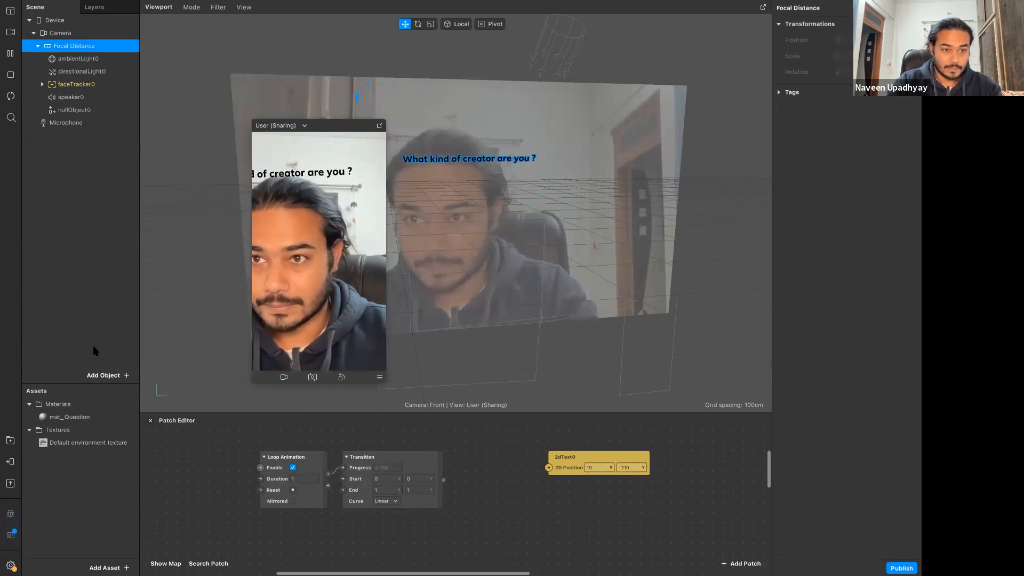
pyautogui.click(79, 47)
pyautogui.rightClick(74, 46)
pyautogui.moveTo(113, 57)
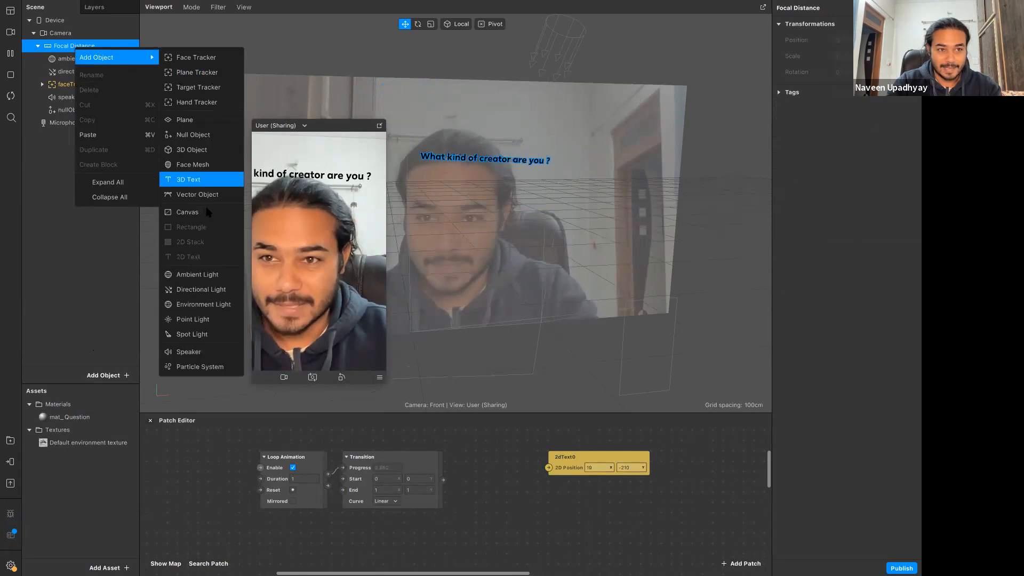
pyautogui.click(181, 211)
pyautogui.rightClick(99, 124)
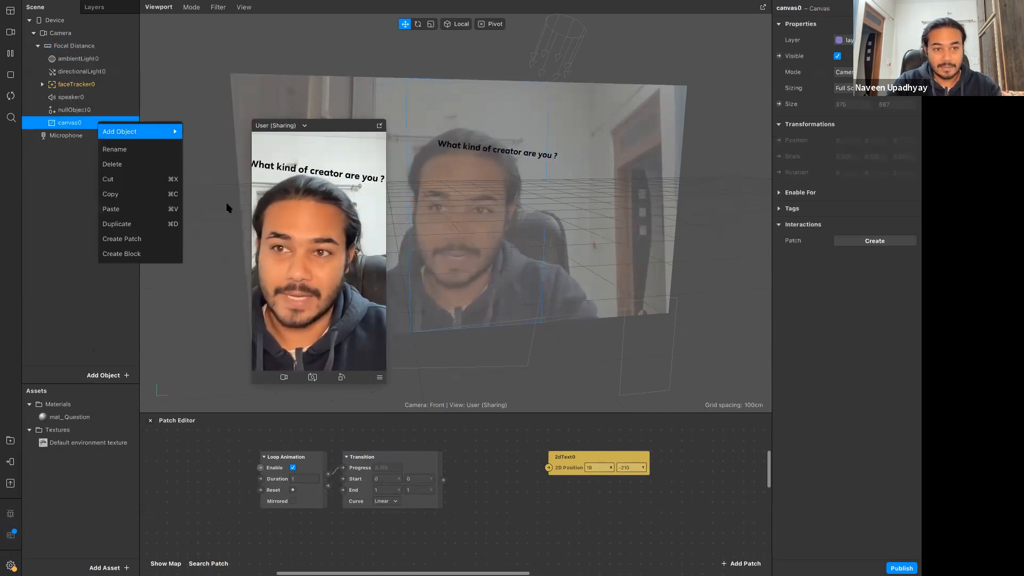
pyautogui.moveTo(144, 131)
pyautogui.click(224, 301)
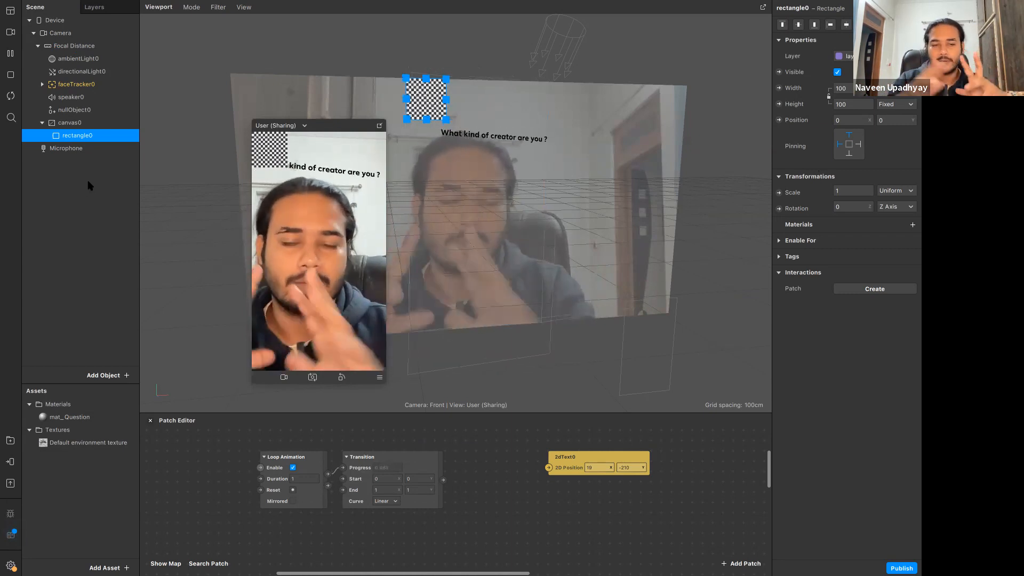
# Delete the separate canvas under Focal Distance together with its rectangle.
pyautogui.click(75, 124)
pyautogui.rightClick(76, 125)
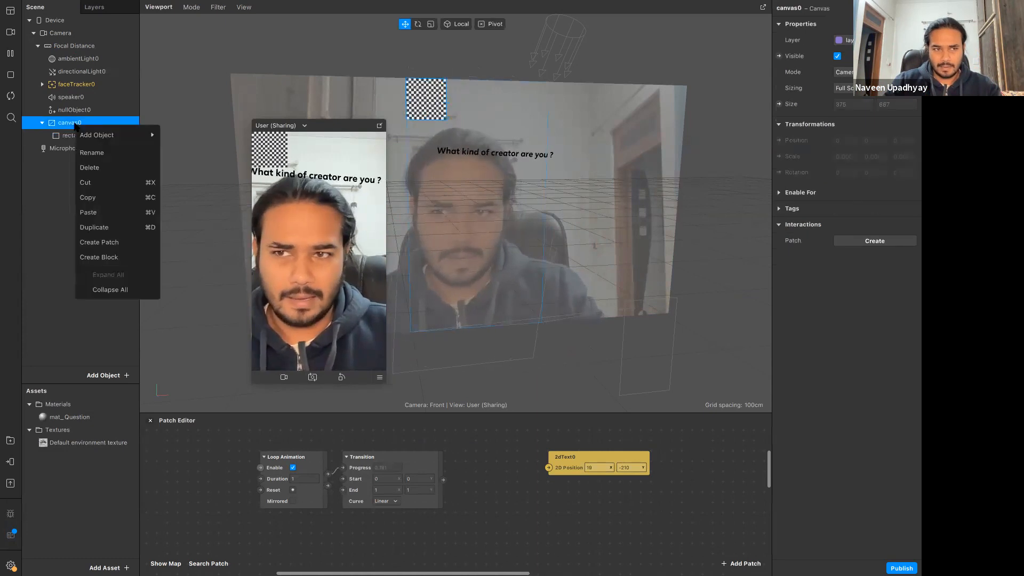
pyautogui.click(96, 168)
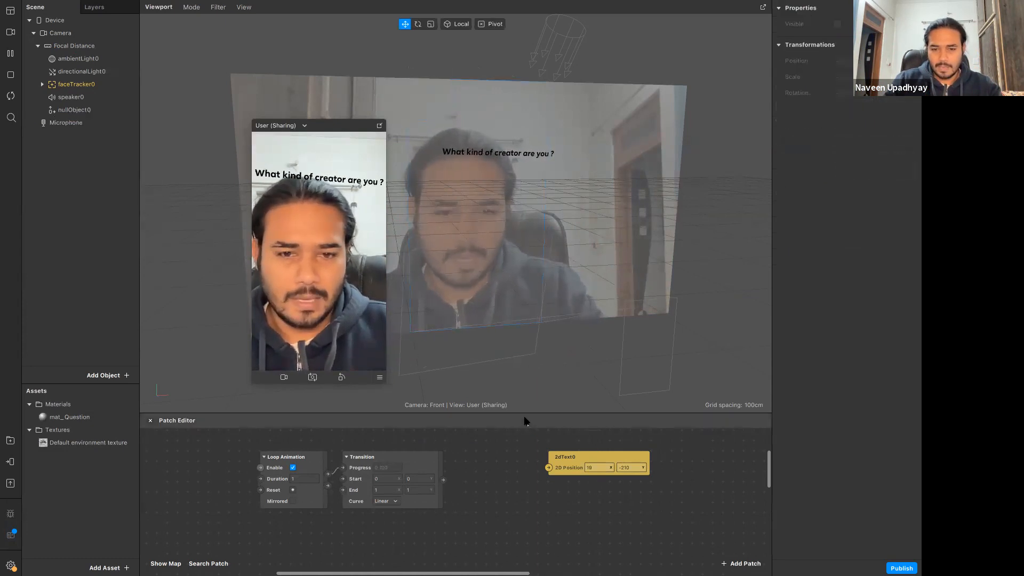
# Uncover the patches by enlarging the Patch Editor and moving the preview aside, and set the text's Y position to -220.
pyautogui.moveTo(520, 417); pyautogui.dragTo(504, 215)
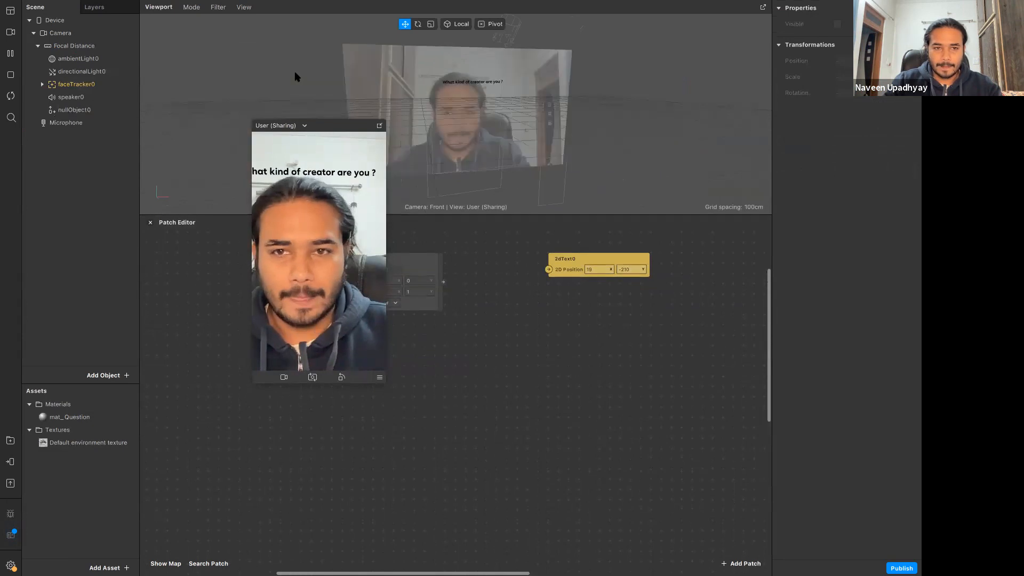
pyautogui.moveTo(340, 126); pyautogui.dragTo(177, 119)
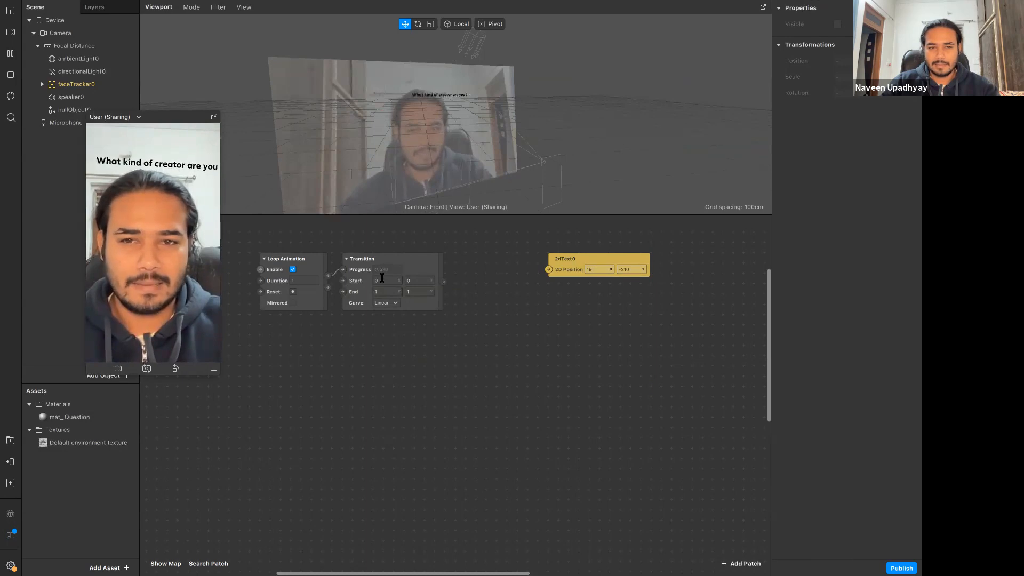
pyautogui.click(601, 270)
pyautogui.write('25')
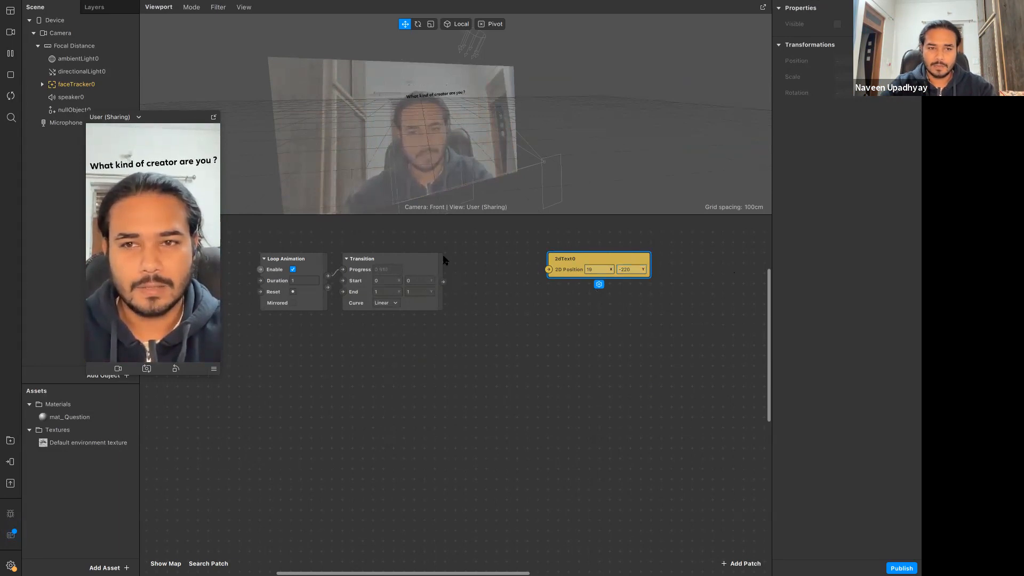
# Set the Transition patch's Start to 19, -210 and its End to 19, -220.
pyautogui.click(419, 281)
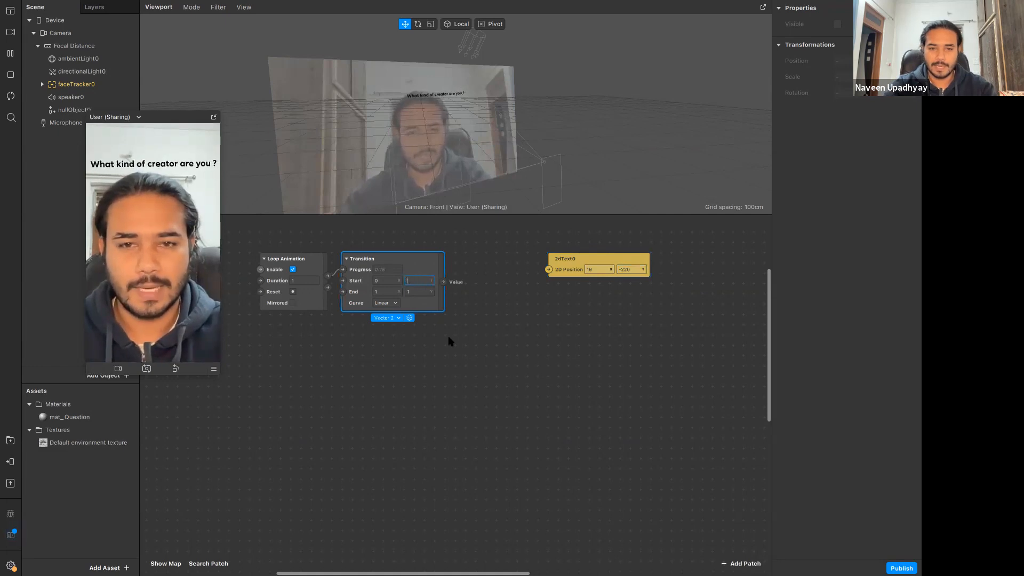
pyautogui.click(596, 306)
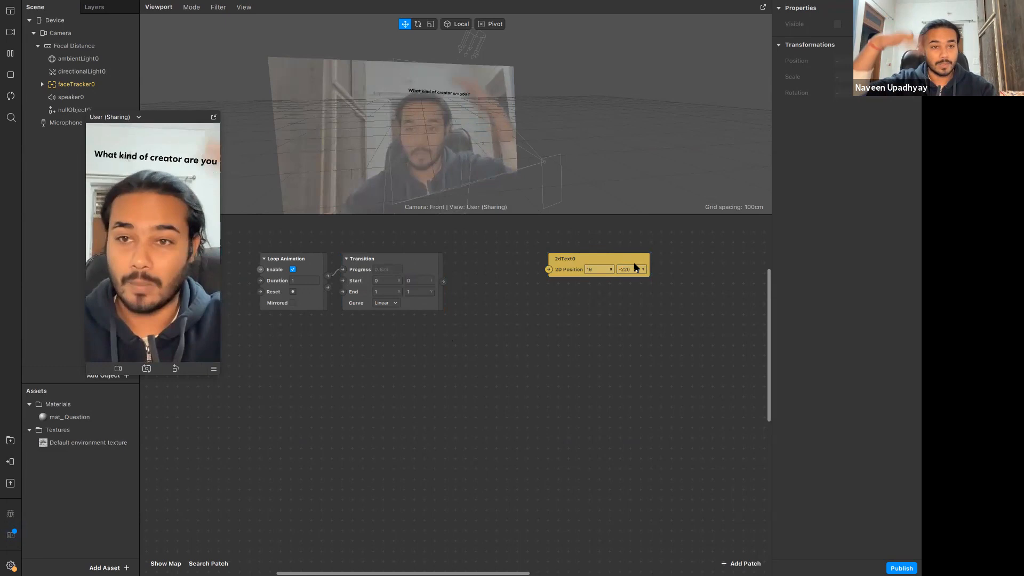
pyautogui.click(423, 293)
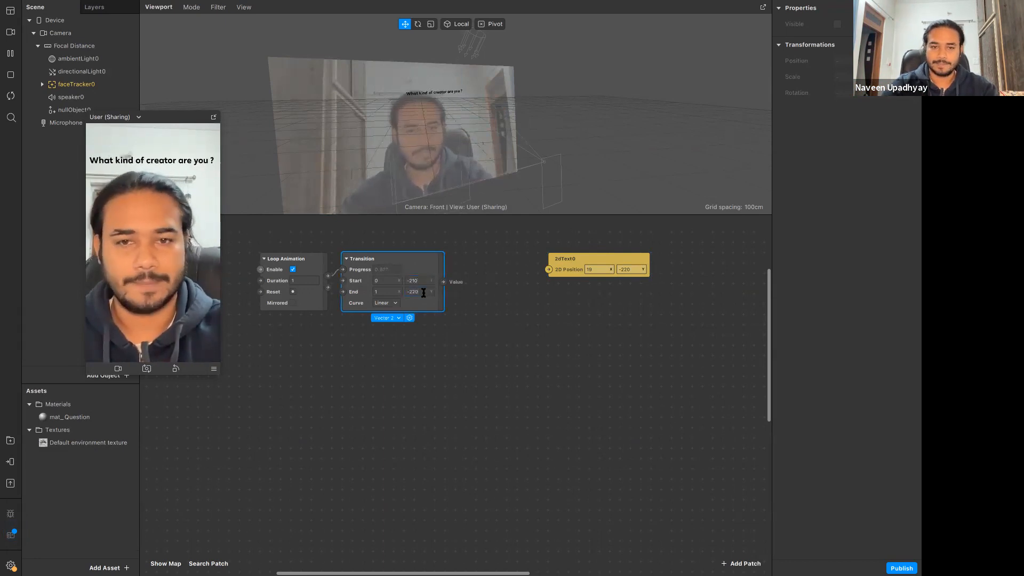
pyautogui.click(446, 340)
pyautogui.click(384, 282)
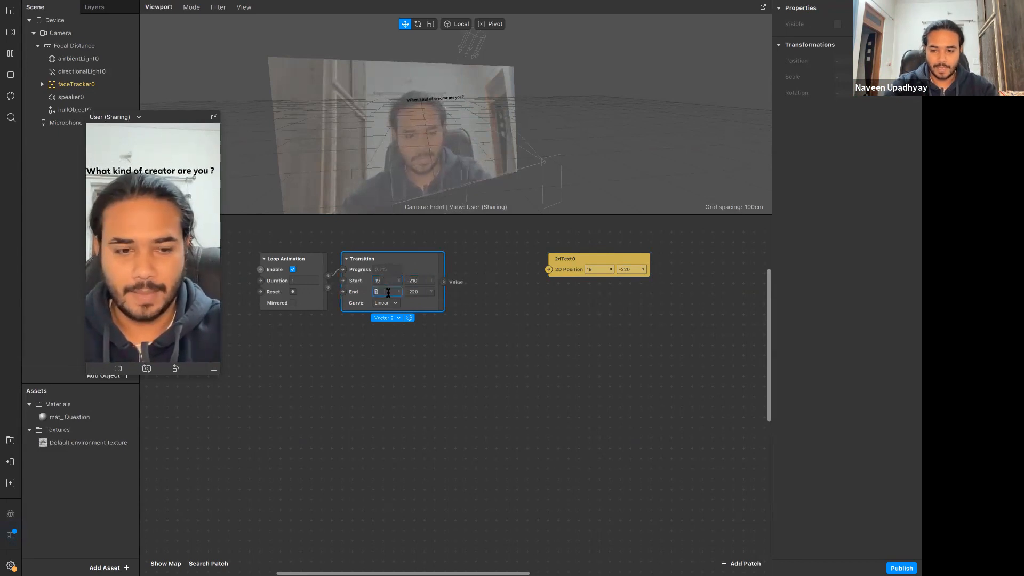
pyautogui.write('9')
pyautogui.click(456, 351)
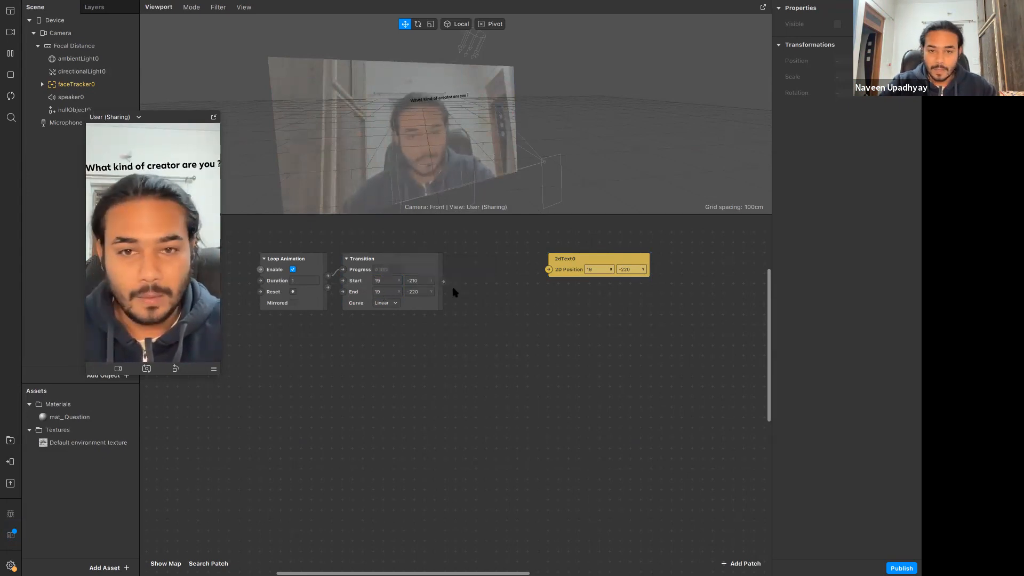
# Connect the Transition's Value output to the text's 2D Position and turn on Mirrored for the Loop Animation.
pyautogui.moveTo(444, 282); pyautogui.dragTo(548, 269)
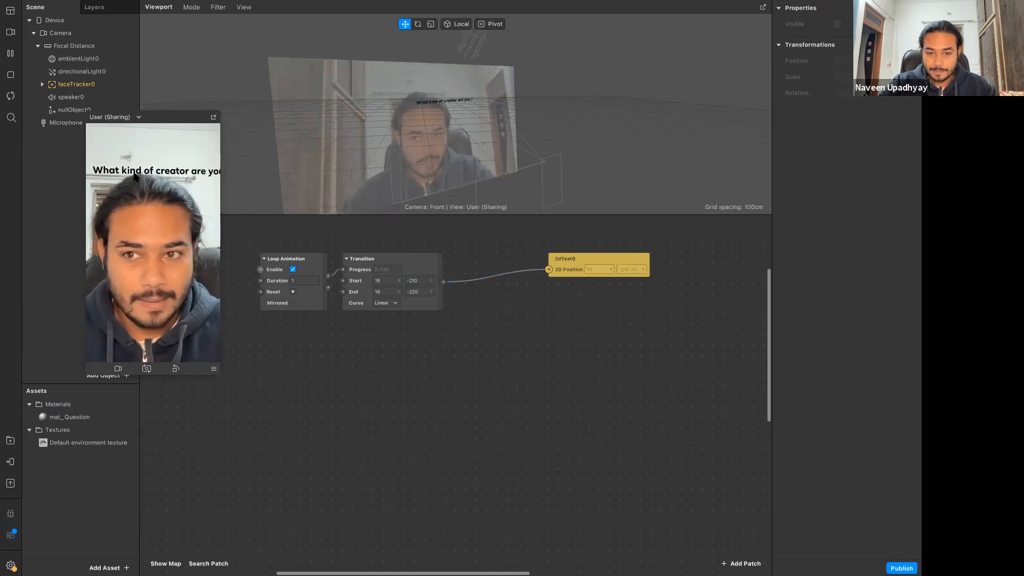
pyautogui.click(293, 302)
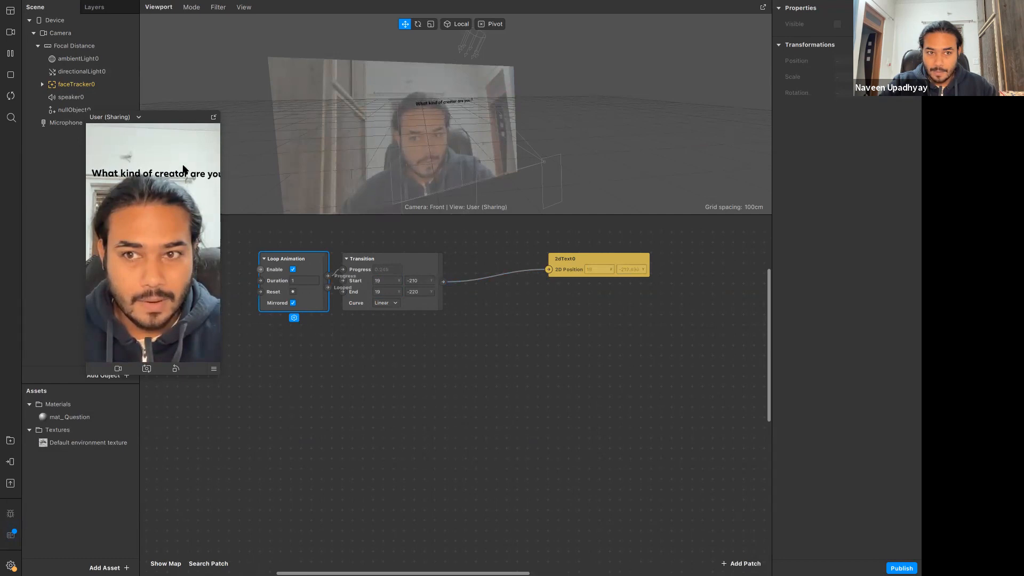
pyautogui.click(400, 400)
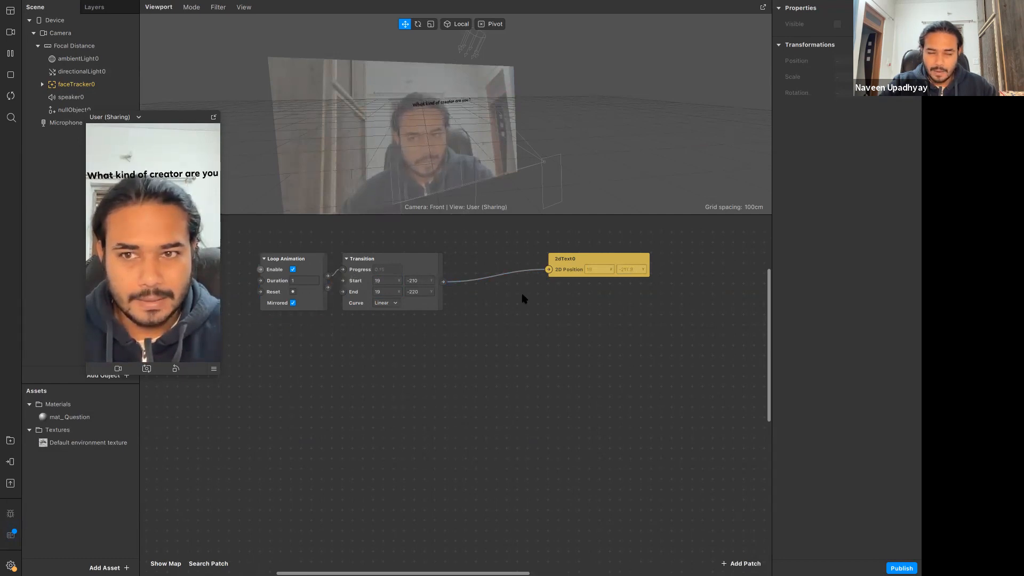
# Try a Loop Animation duration of 0.1 and settle on 0.5.
pyautogui.click(311, 281)
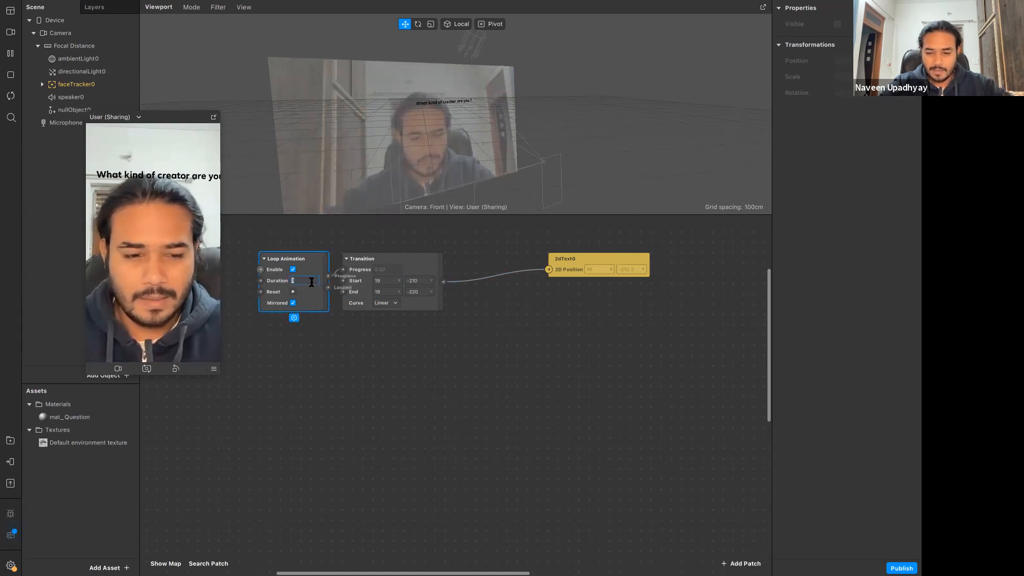
pyautogui.write('.1')
pyautogui.press('Return')
pyautogui.click(305, 282)
pyautogui.write('.5')
pyautogui.press('Return')
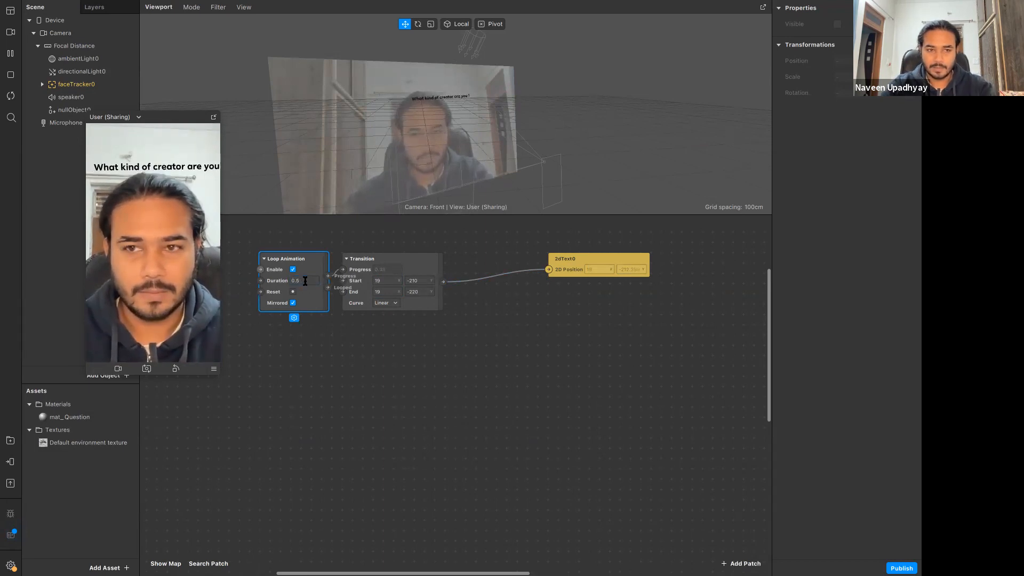
# Move the 2dText0 position patch closer to the Transition patch.
pyautogui.click(374, 327)
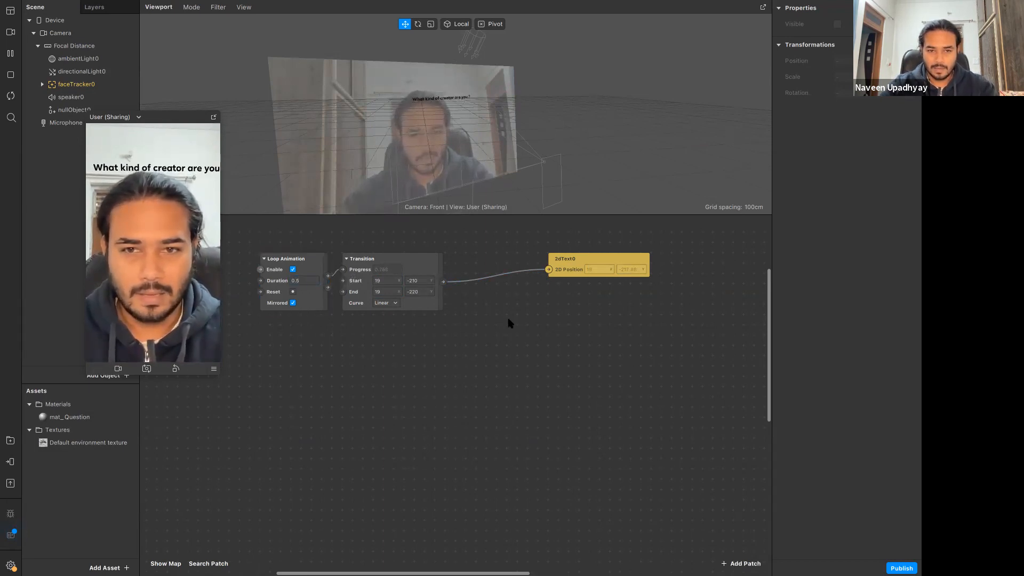
pyautogui.moveTo(443, 282); pyautogui.dragTo(458, 269)
pyautogui.click(489, 345)
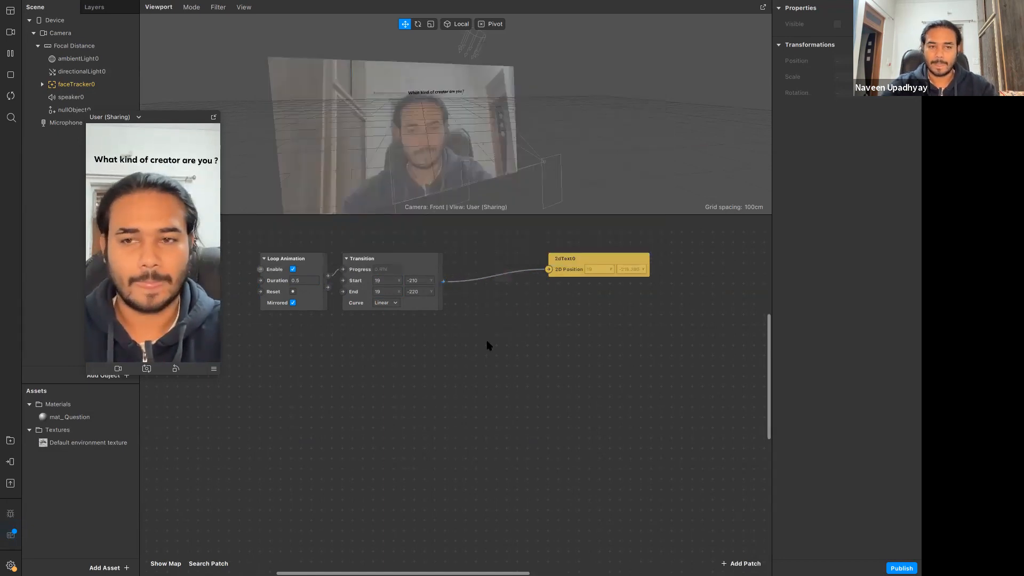
pyautogui.moveTo(606, 265); pyautogui.dragTo(512, 266)
pyautogui.click(509, 314)
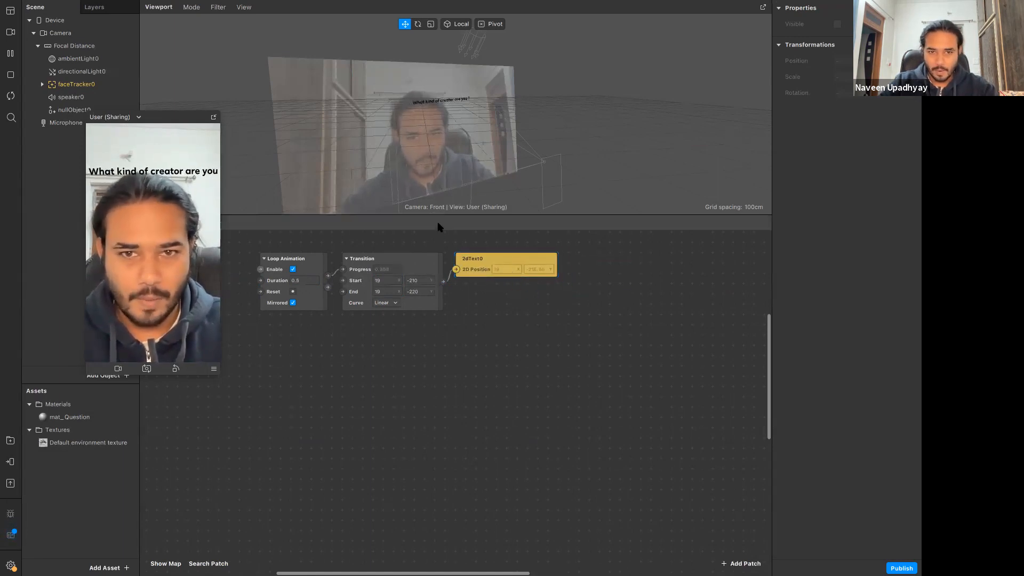
# Enlarge the Patch Editor and make free space beneath the existing animation patches.
pyautogui.moveTo(437, 214); pyautogui.dragTo(457, 129)
pyautogui.moveTo(476, 322); pyautogui.dragTo(521, 340)
pyautogui.moveTo(452, 292); pyautogui.dragTo(473, 308)
pyautogui.scroll(2, 473, 308)
pyautogui.hscroll(-2, 472, 308)
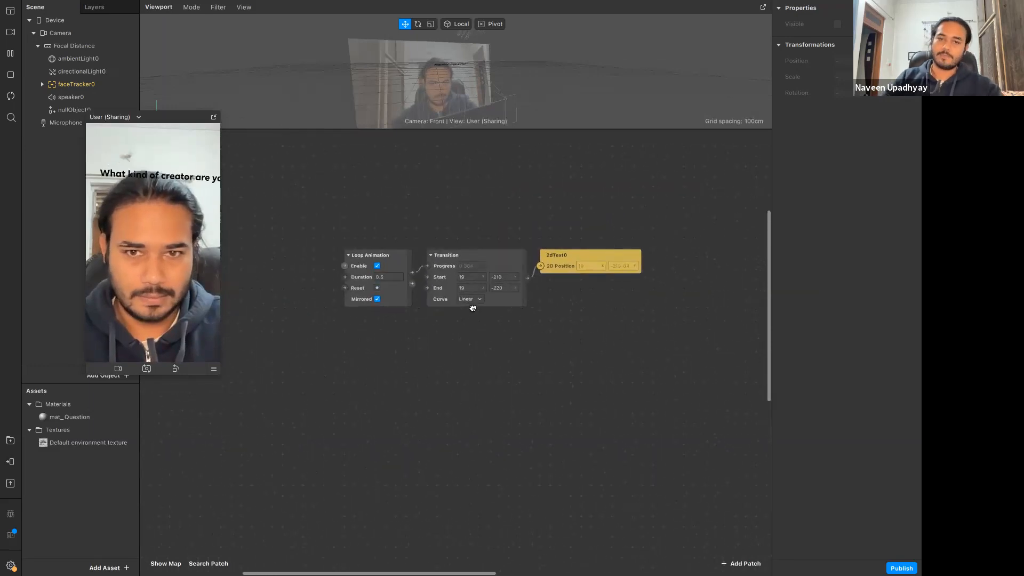
pyautogui.press('super+a')
pyautogui.scroll(-3, 473, 309)
pyautogui.hscroll(1, 473, 308)
pyautogui.click(473, 309)
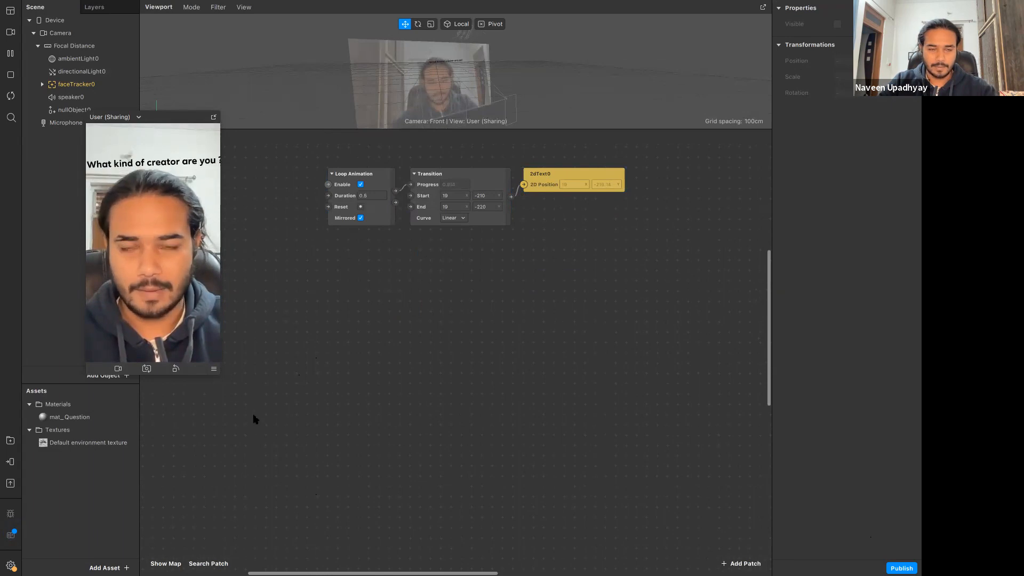
# Move the preview off the patch search and add an Option Picker patch below the Loop Animation.
pyautogui.doubleClick(308, 320)
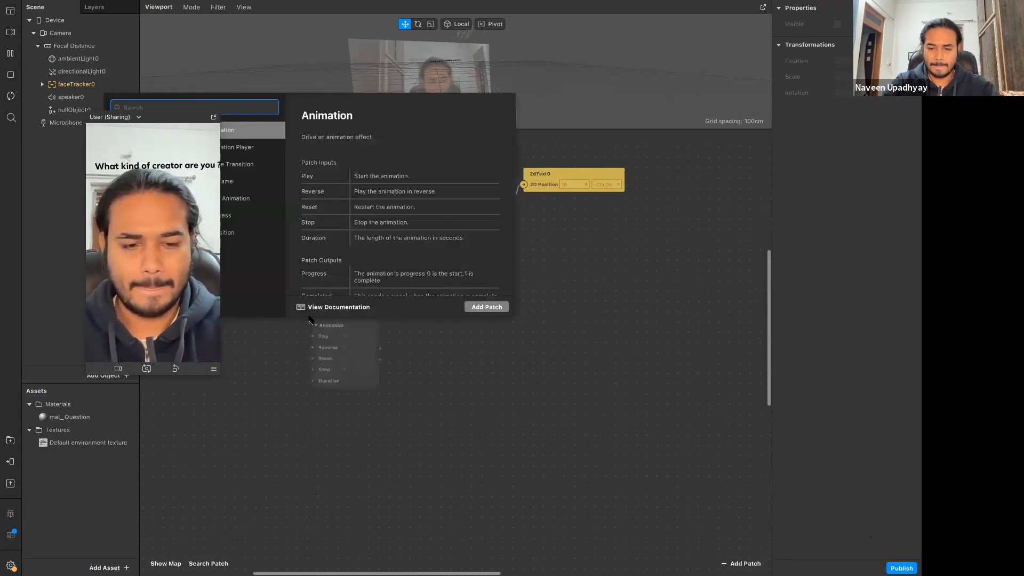
pyautogui.write('optiom')
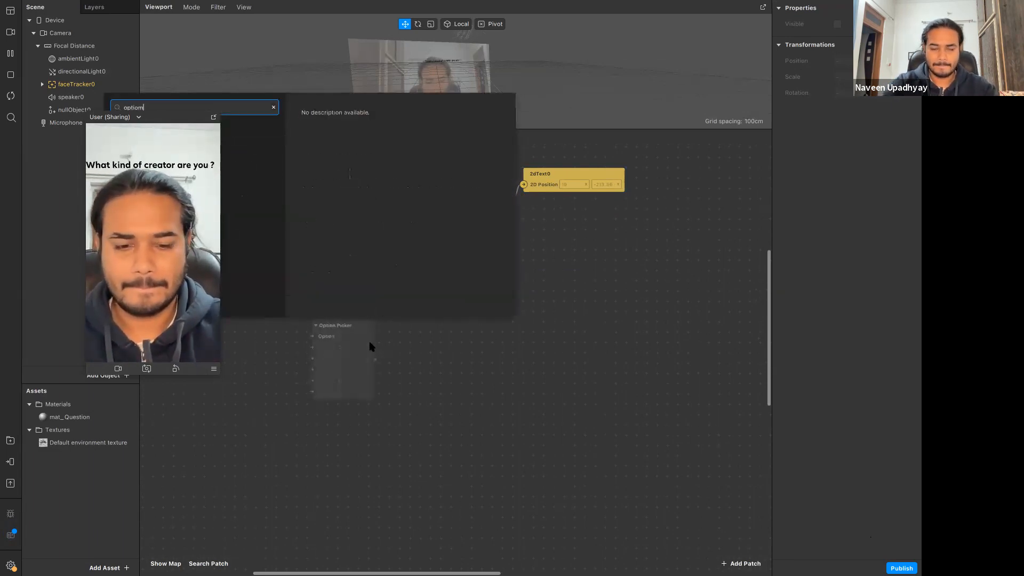
pyautogui.moveTo(173, 119); pyautogui.dragTo(148, 226)
pyautogui.doubleClick(330, 297)
pyautogui.write('op')
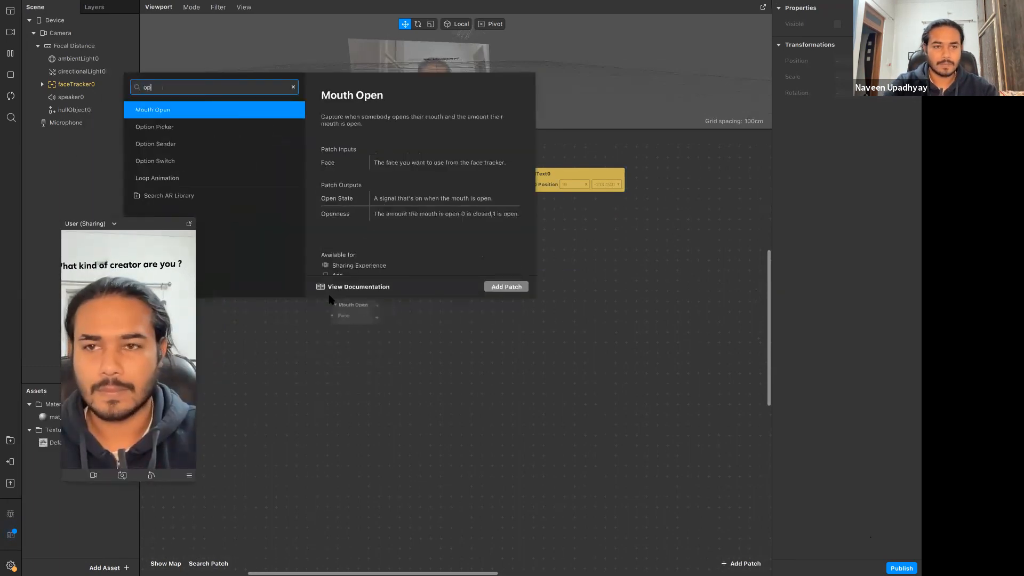
pyautogui.press('Down')
pyautogui.press('Down')
pyautogui.press('Up')
pyautogui.press('Return')
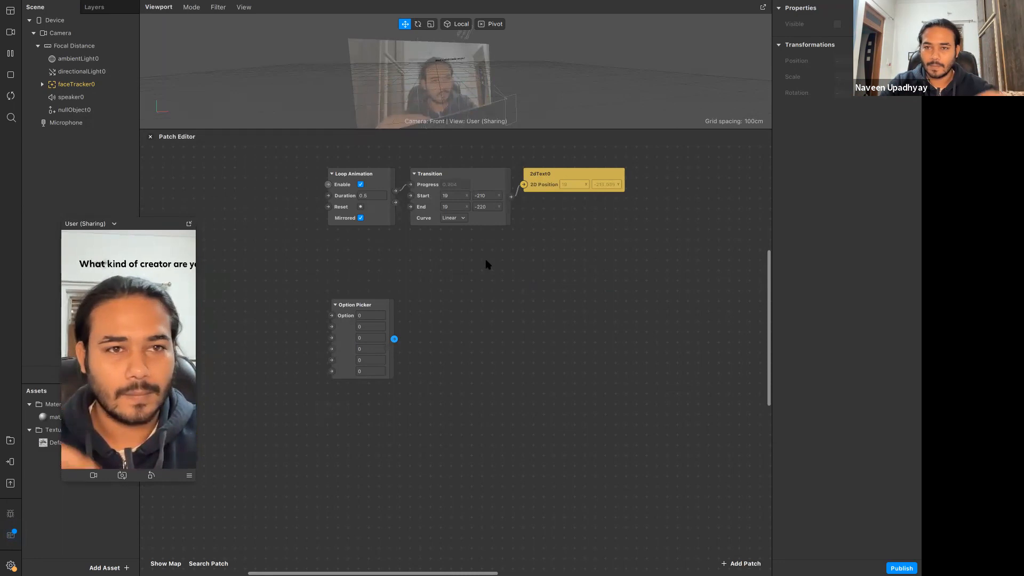
# Set the Option Picker's data type to Text and shift the patch slightly to the left.
pyautogui.click(346, 341)
pyautogui.click(366, 386)
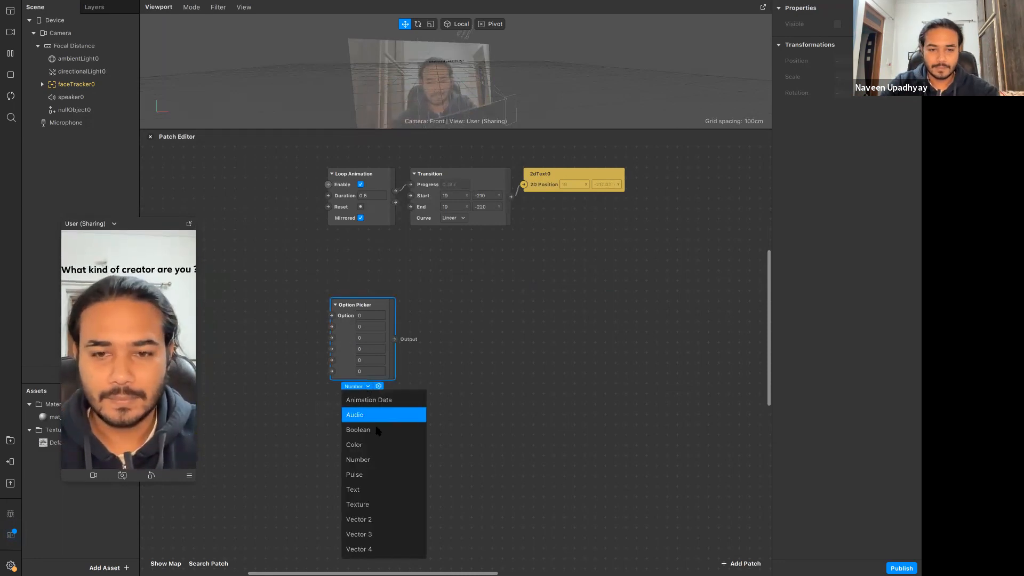
pyautogui.click(378, 488)
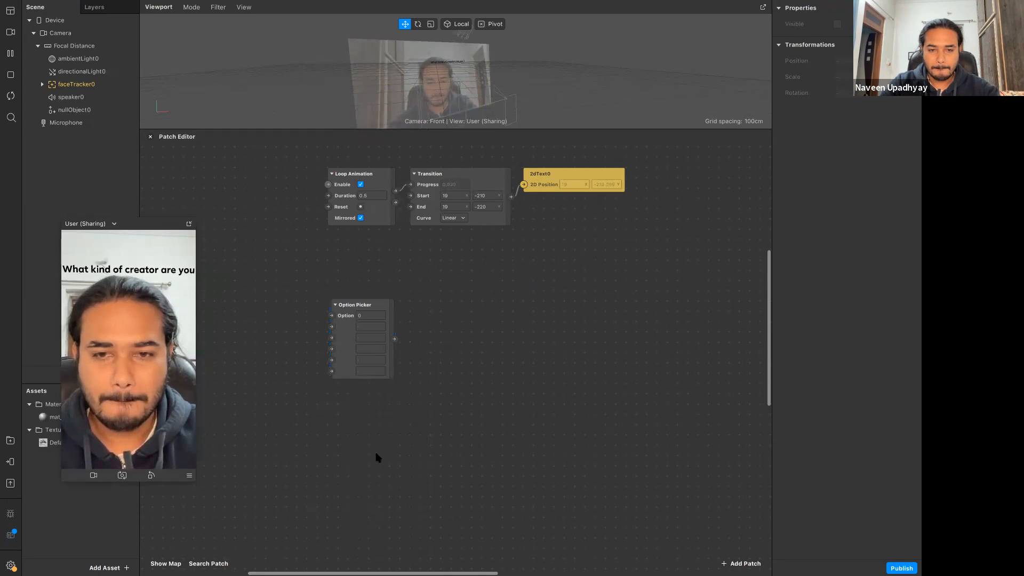
pyautogui.moveTo(353, 337); pyautogui.dragTo(300, 327)
pyautogui.click(312, 319)
pyautogui.click(787, 153)
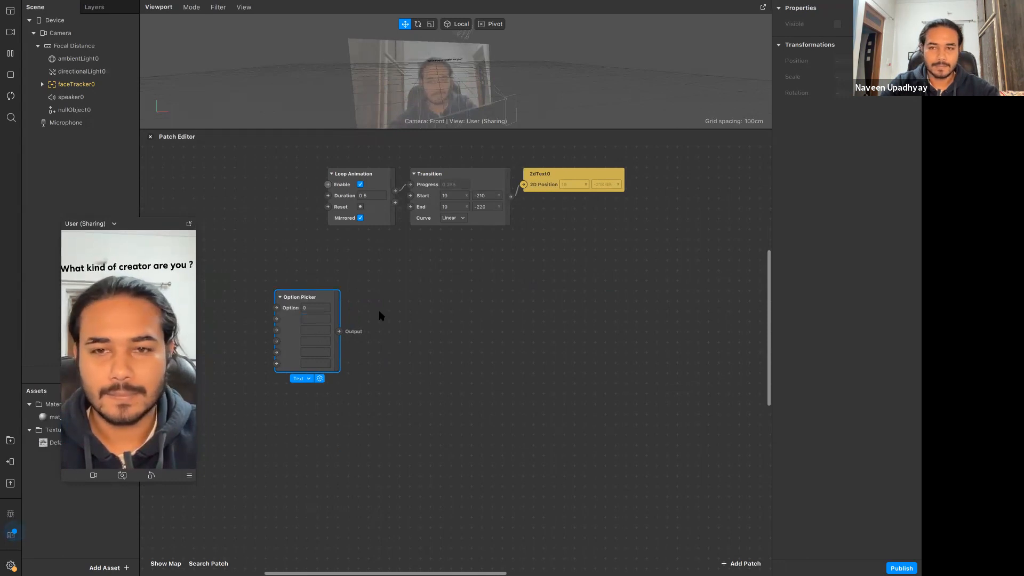
# Enter "The Procrastinator" as the Option Picker's first text choice.
pyautogui.click(310, 320)
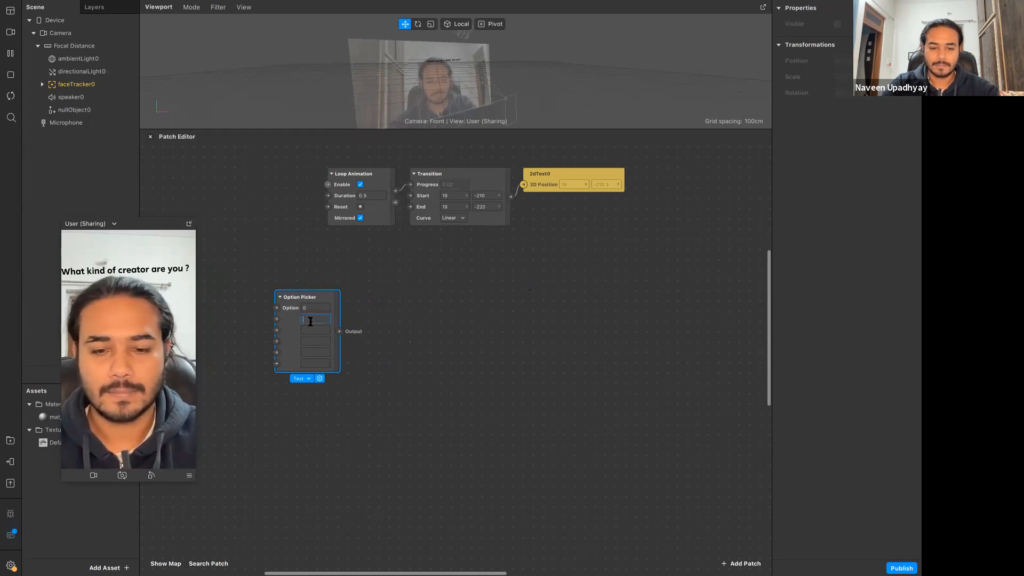
pyautogui.write('The Procrastinator')
pyautogui.click(317, 330)
pyautogui.click(422, 340)
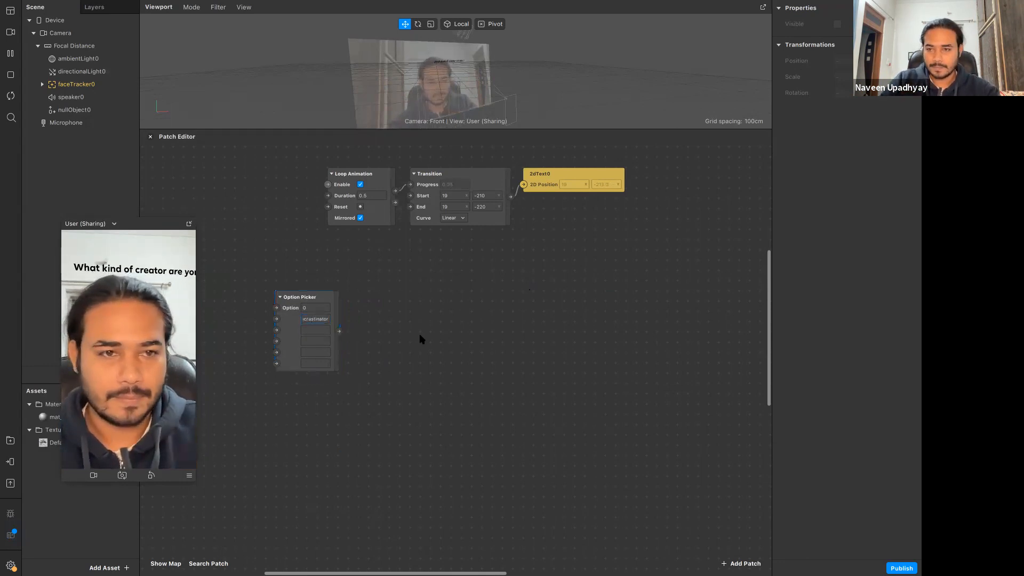
pyautogui.click(288, 339)
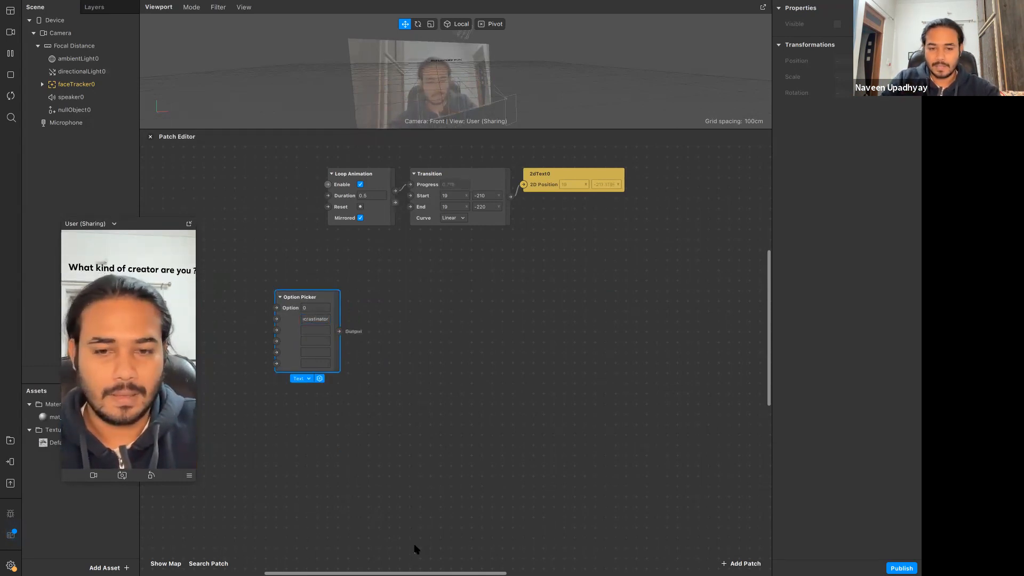
pyautogui.click(454, 383)
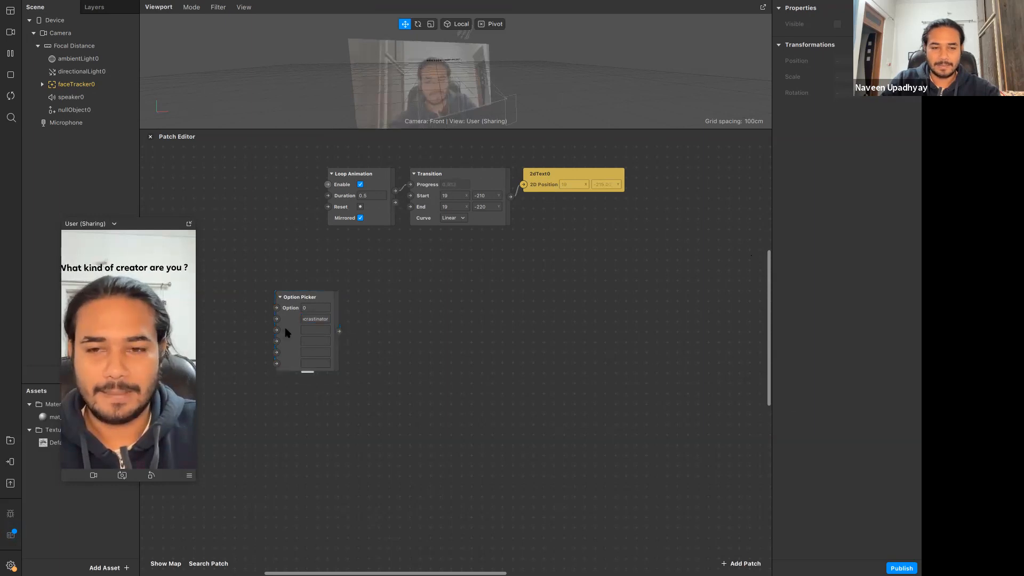
pyautogui.click(294, 342)
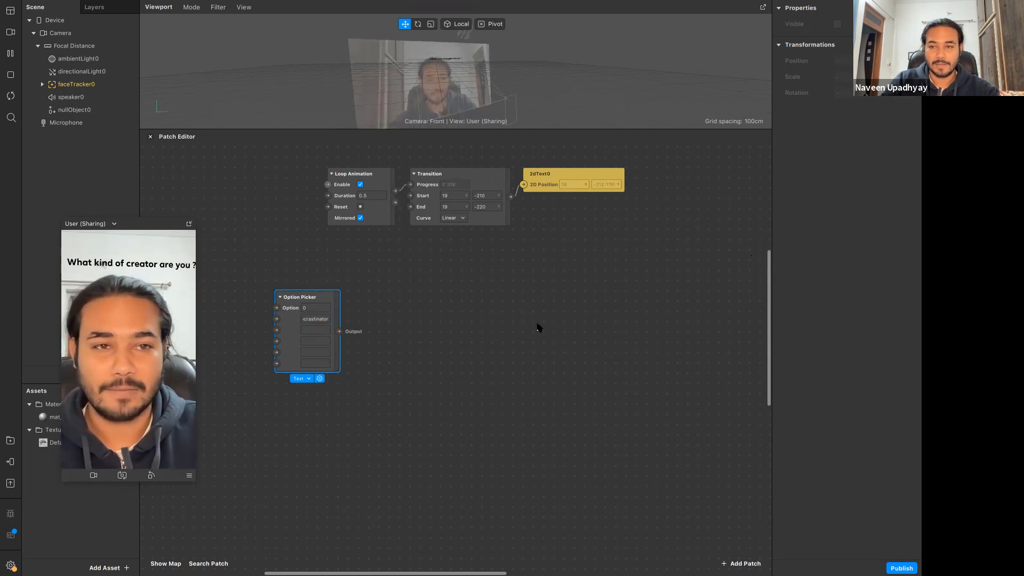
# Enter "Creative" and "Innovative" as the Option Picker's second and third text choices.
pyautogui.click(312, 330)
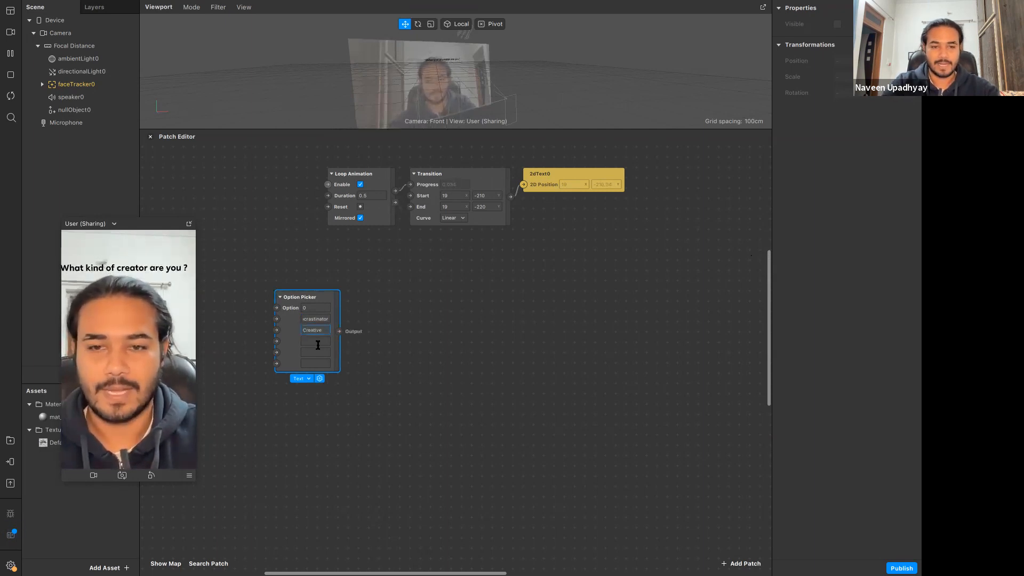
pyautogui.write('Creative')
pyautogui.click(318, 344)
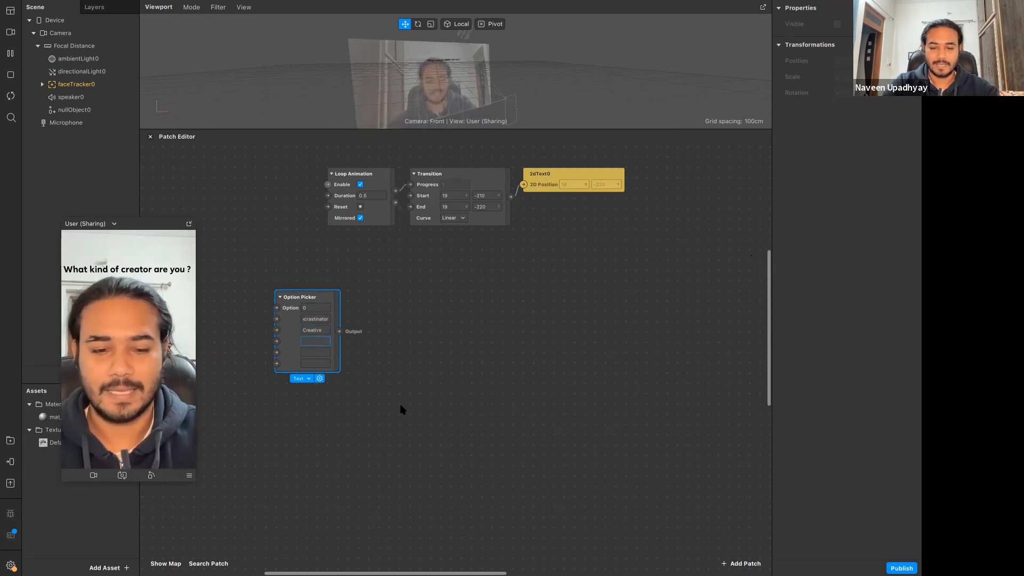
pyautogui.write('Innovative')
pyautogui.click(377, 373)
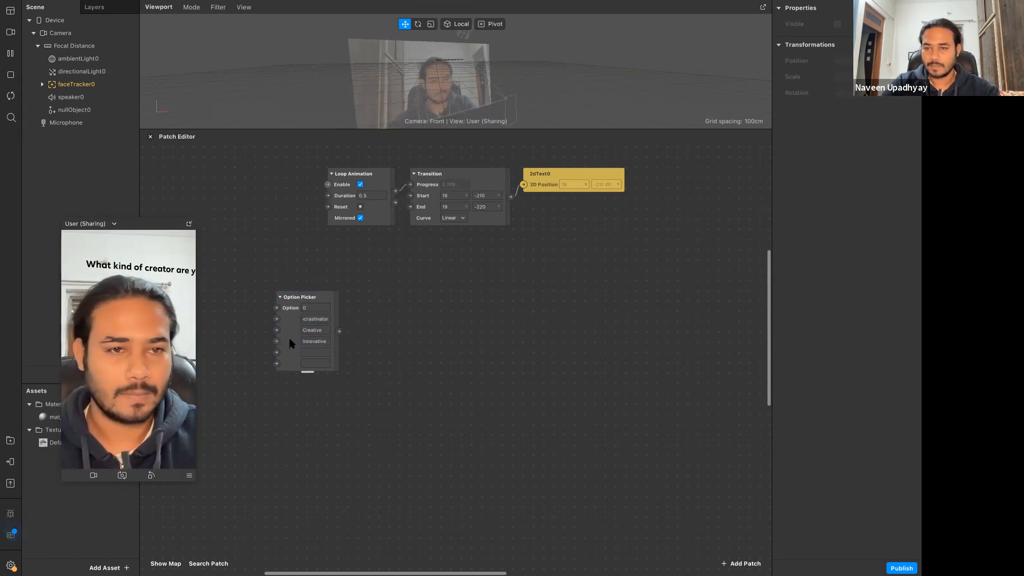
# Enter "Gamifying" as the Option Picker's fourth text choice.
pyautogui.click(321, 354)
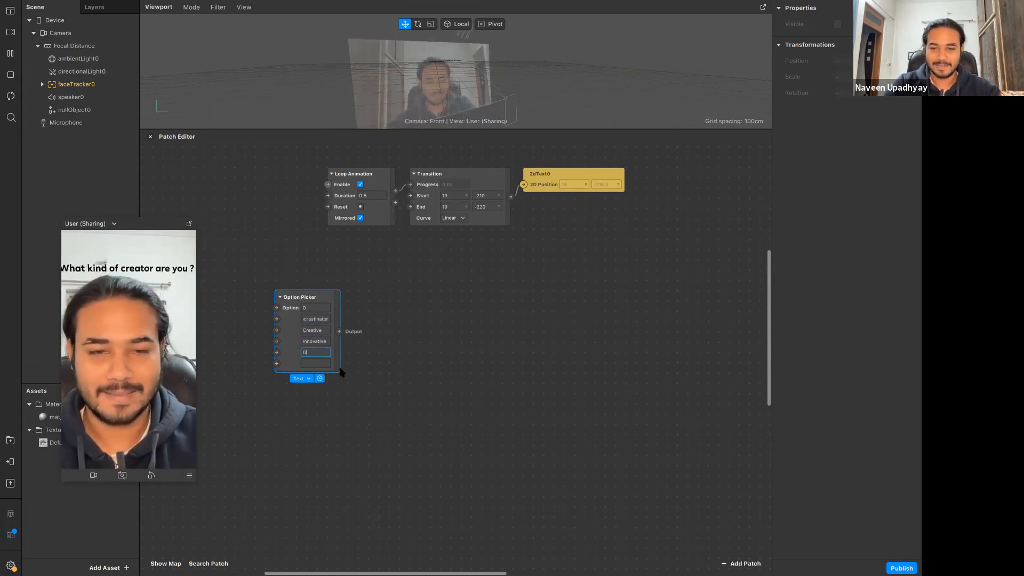
pyautogui.press('BackSpace')
pyautogui.press('BackSpace')
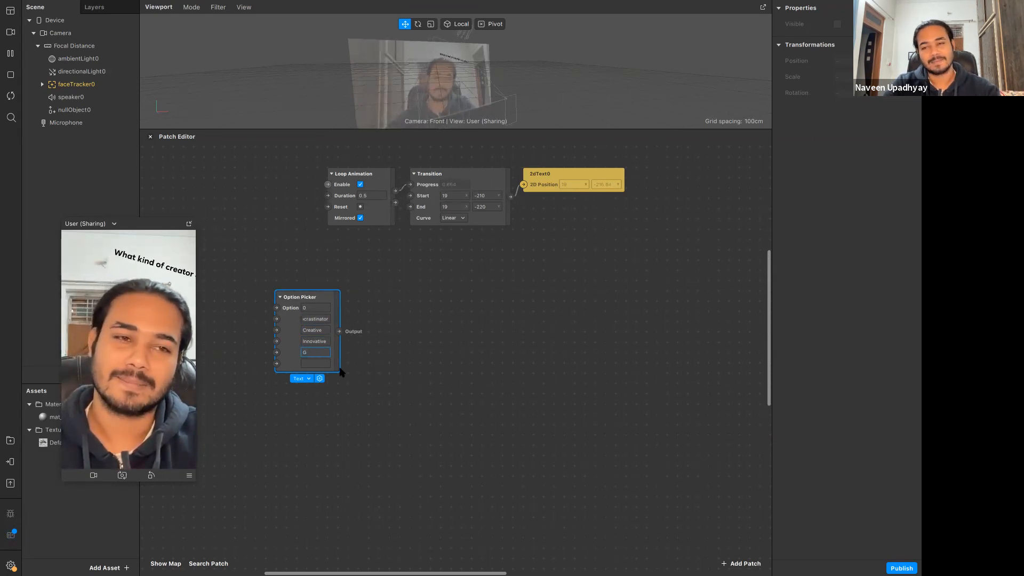
pyautogui.write('amifying')
pyautogui.press('Return')
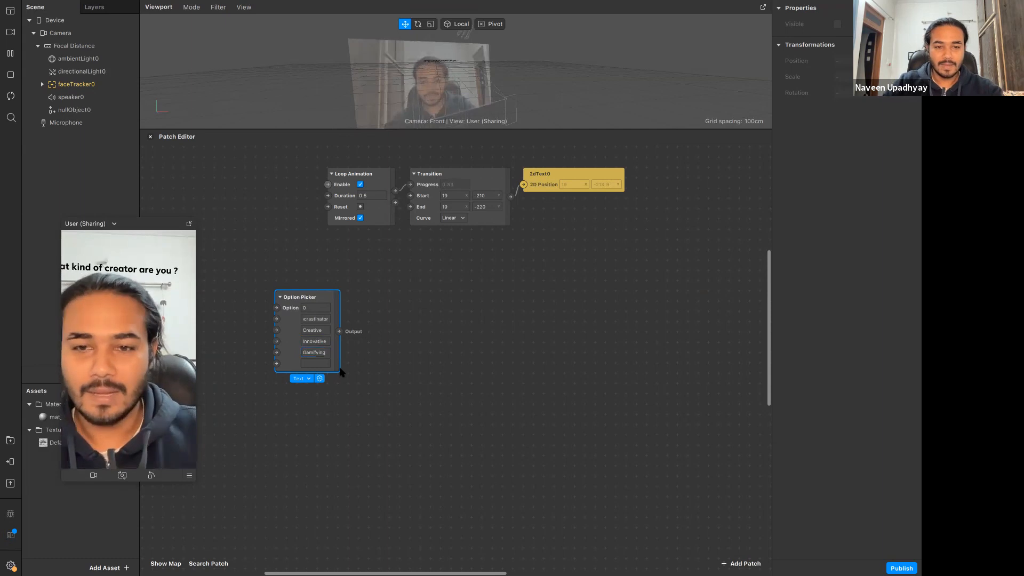
pyautogui.click(501, 425)
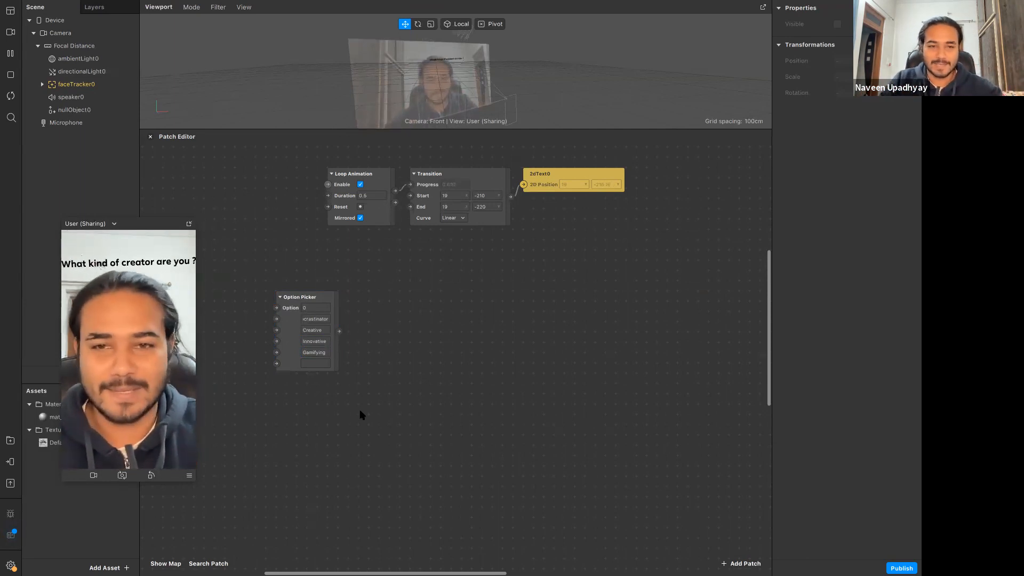
# Move the Option Picker patch further left, keeping it below the animation patches.
pyautogui.moveTo(297, 354); pyautogui.dragTo(266, 303)
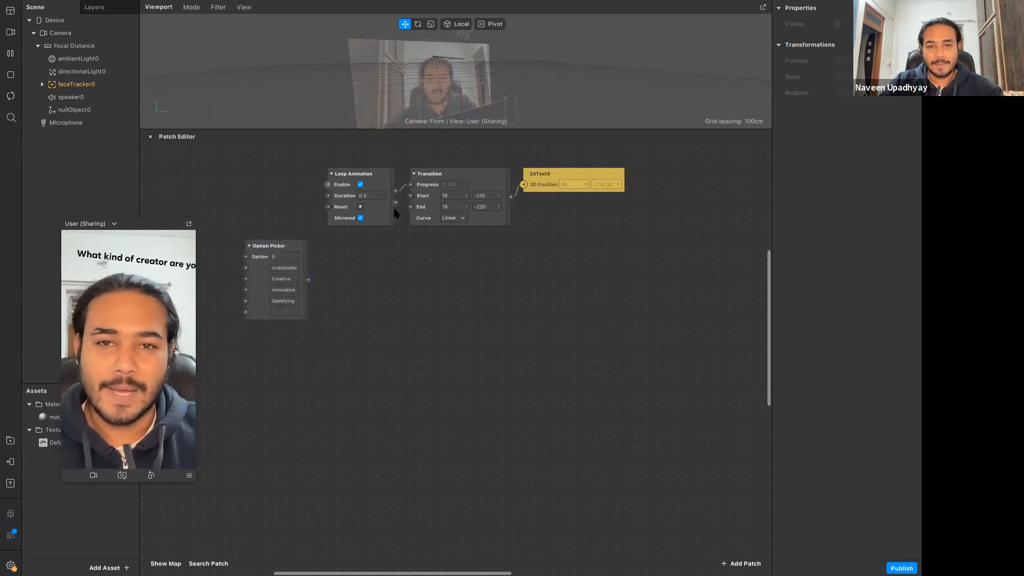
pyautogui.moveTo(346, 180); pyautogui.dragTo(594, 240)
pyautogui.click(594, 241)
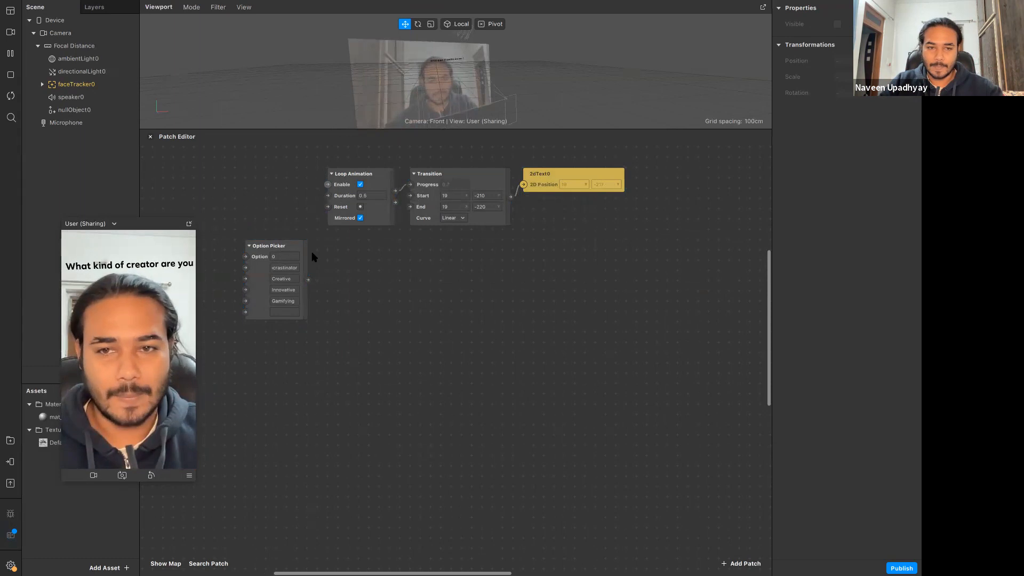
pyautogui.moveTo(262, 278); pyautogui.dragTo(251, 308)
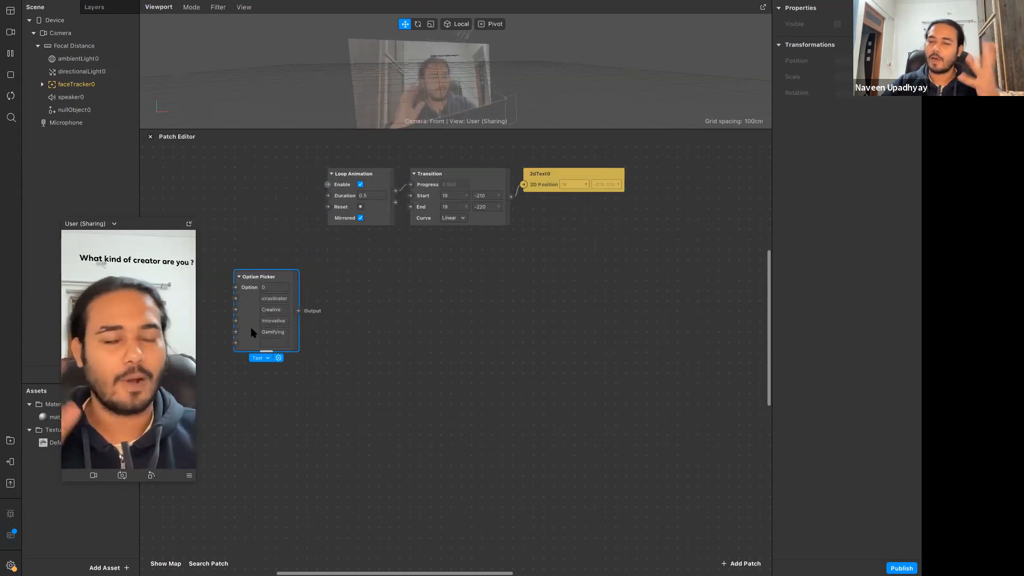
pyautogui.click(423, 359)
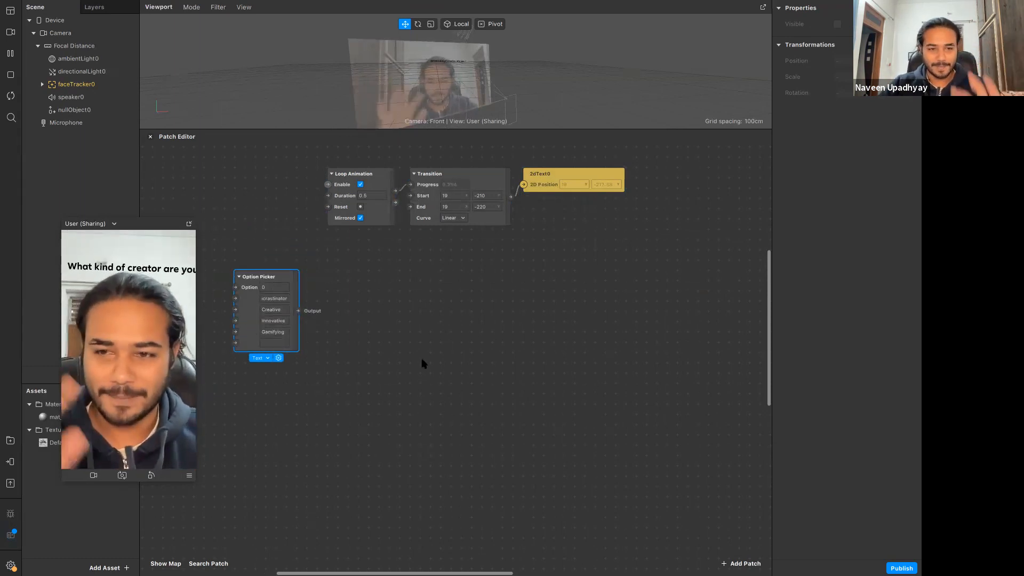
pyautogui.moveTo(249, 328); pyautogui.dragTo(250, 349)
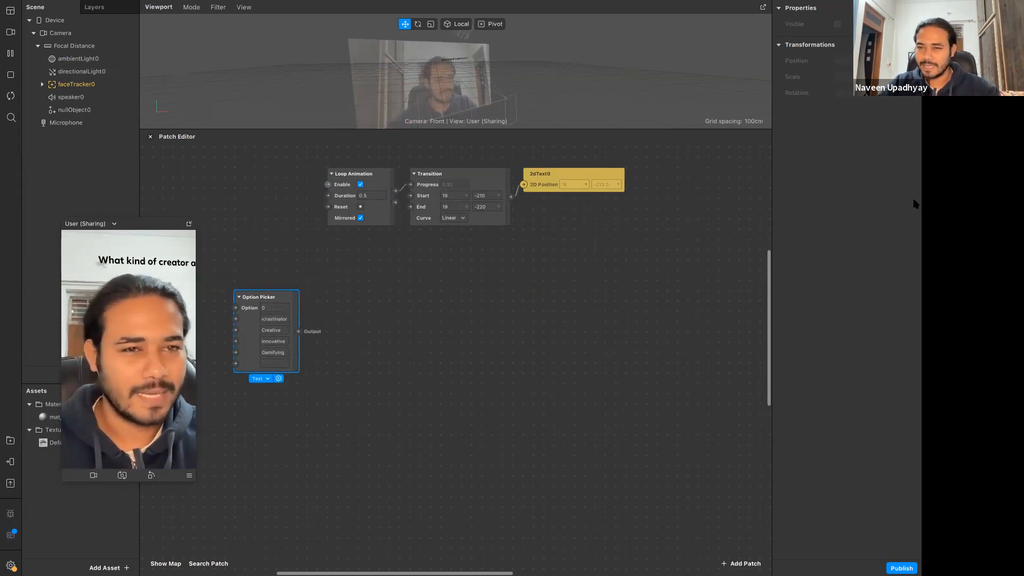
# Enter "Content" as the Option Picker's fifth text choice.
pyautogui.click(275, 363)
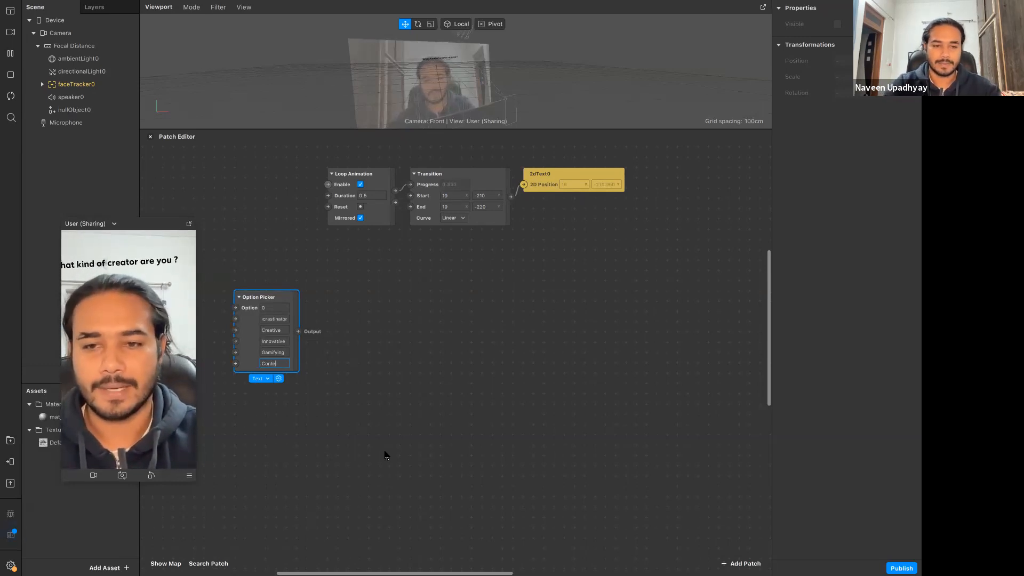
pyautogui.press('Return')
pyautogui.click(387, 456)
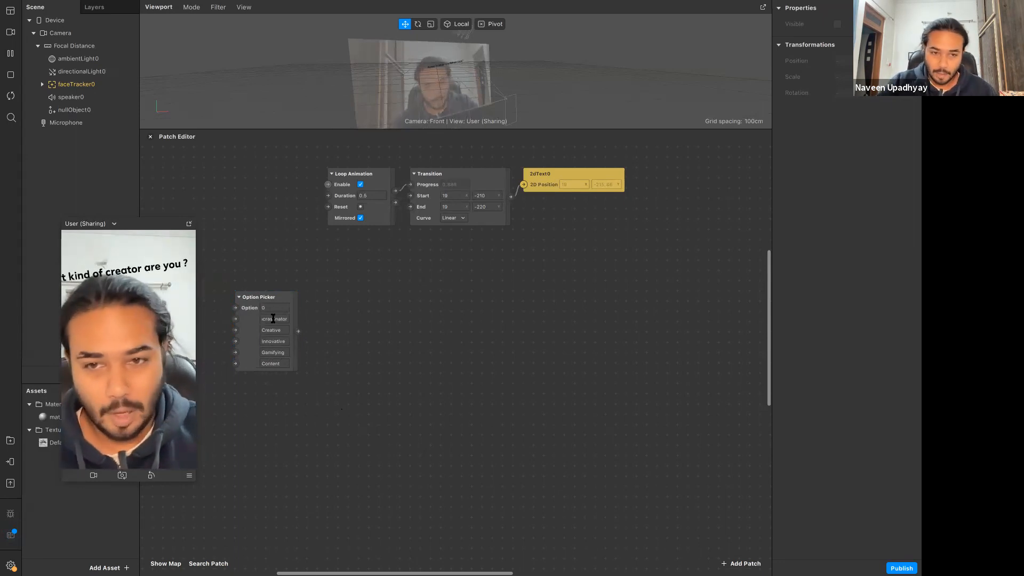
# Add a Value patch connected to the Option Picker's output and set its data type to Text.
pyautogui.moveTo(298, 333)
pyautogui.moveTo(298, 331); pyautogui.dragTo(359, 336)
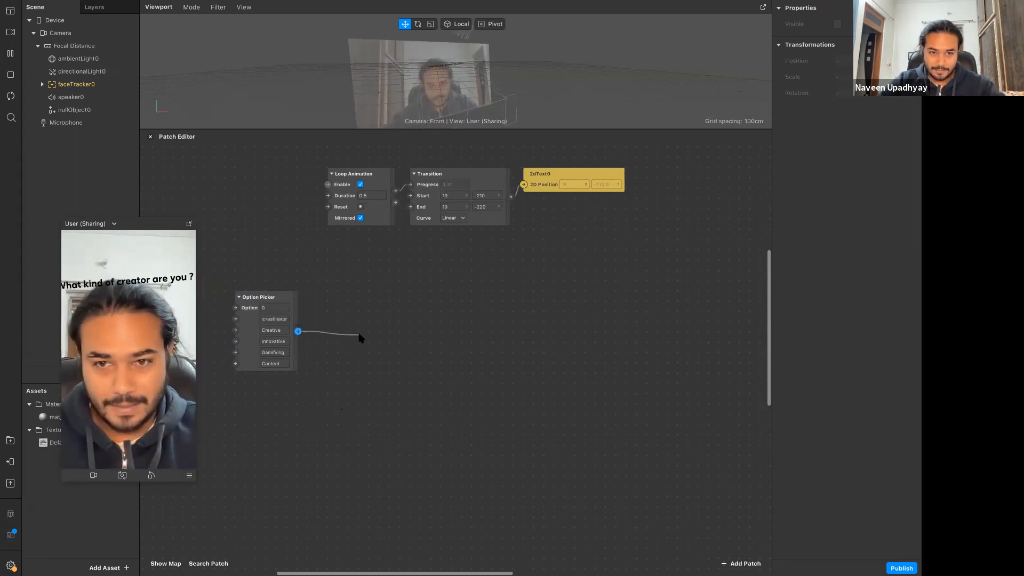
pyautogui.write('val')
pyautogui.press('Return')
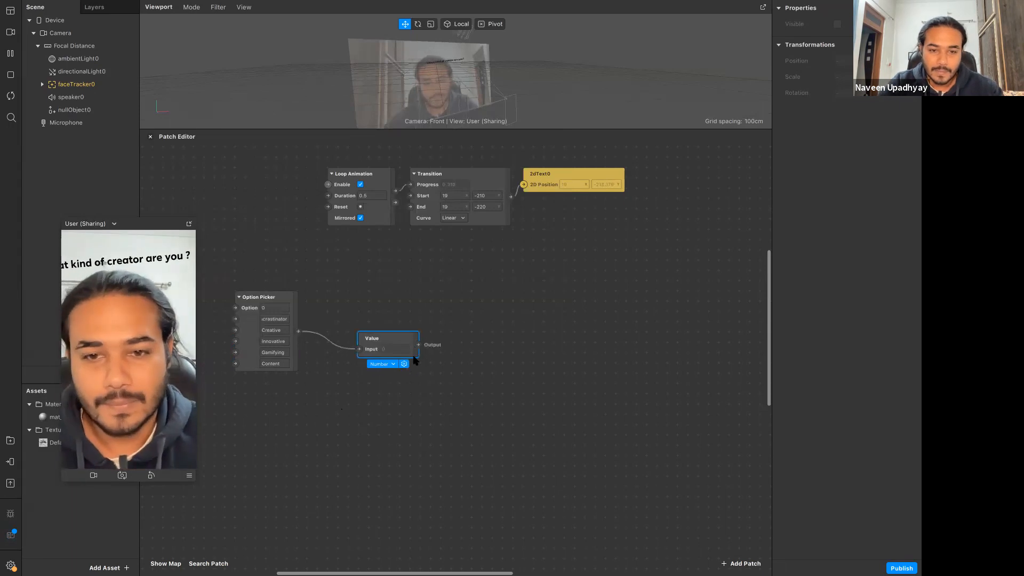
pyautogui.click(384, 365)
pyautogui.click(405, 435)
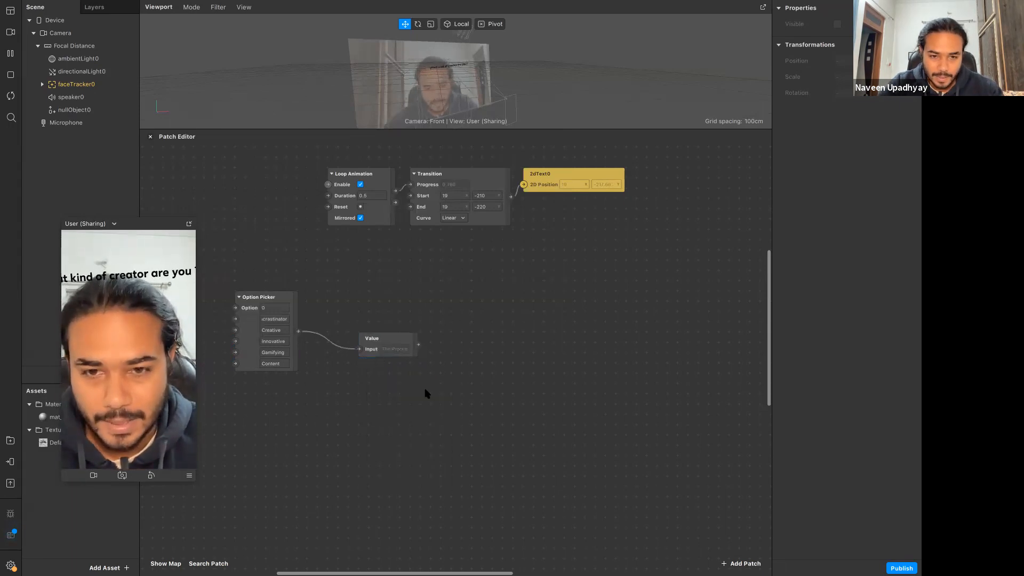
pyautogui.click(241, 320)
pyautogui.hscroll(-5, 361, 351)
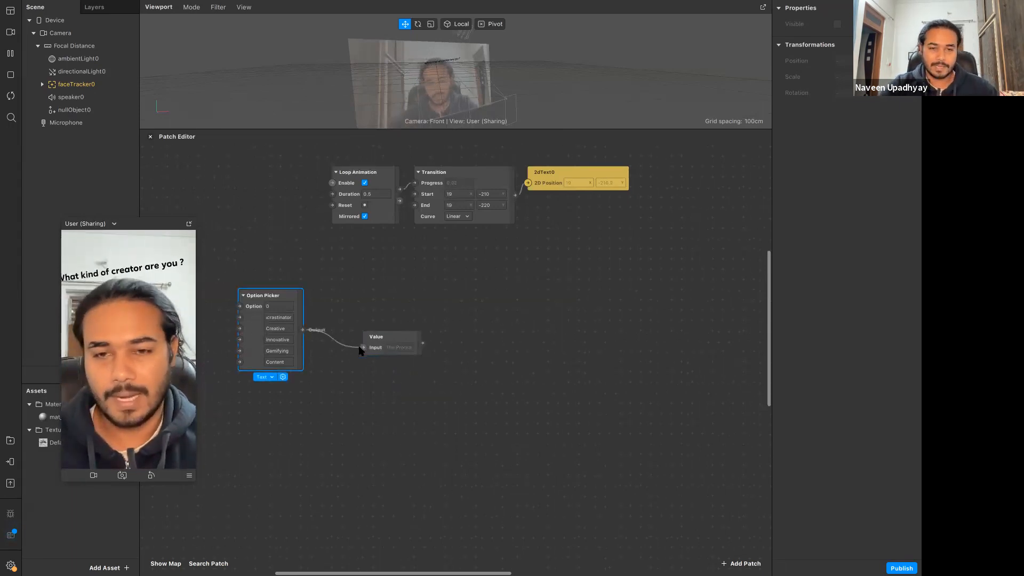
pyautogui.hscroll(-5, 361, 351)
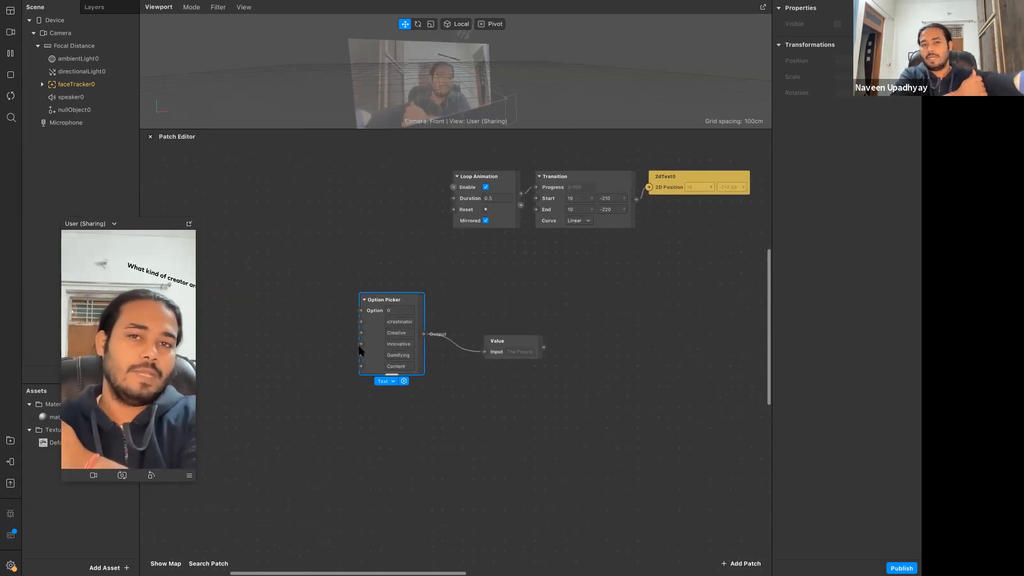
pyautogui.click(349, 415)
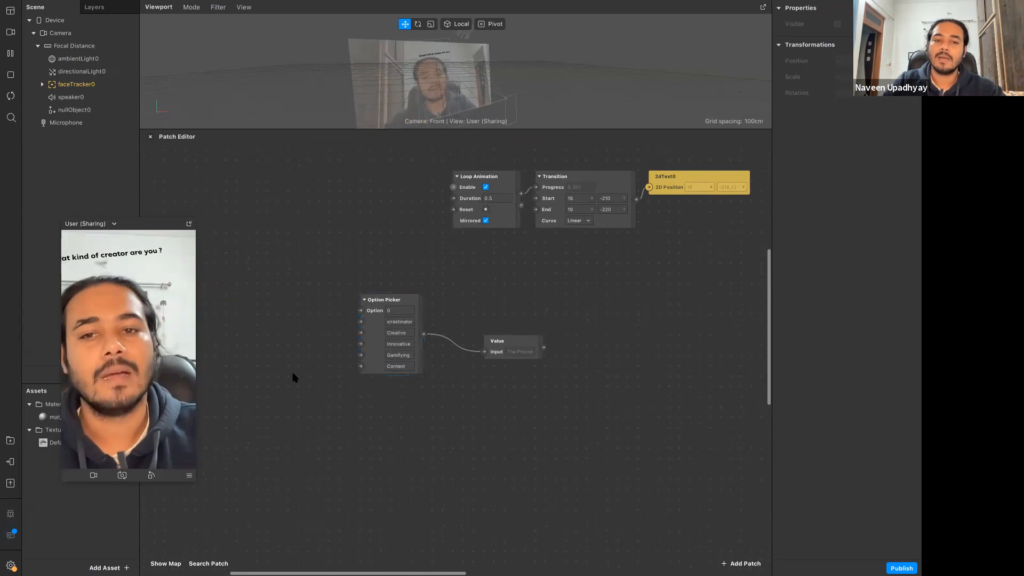
pyautogui.hscroll(-2, 299, 369)
pyautogui.hscroll(-3, 299, 369)
pyautogui.rightClick(306, 359)
pyautogui.write('op')
pyautogui.press('Down')
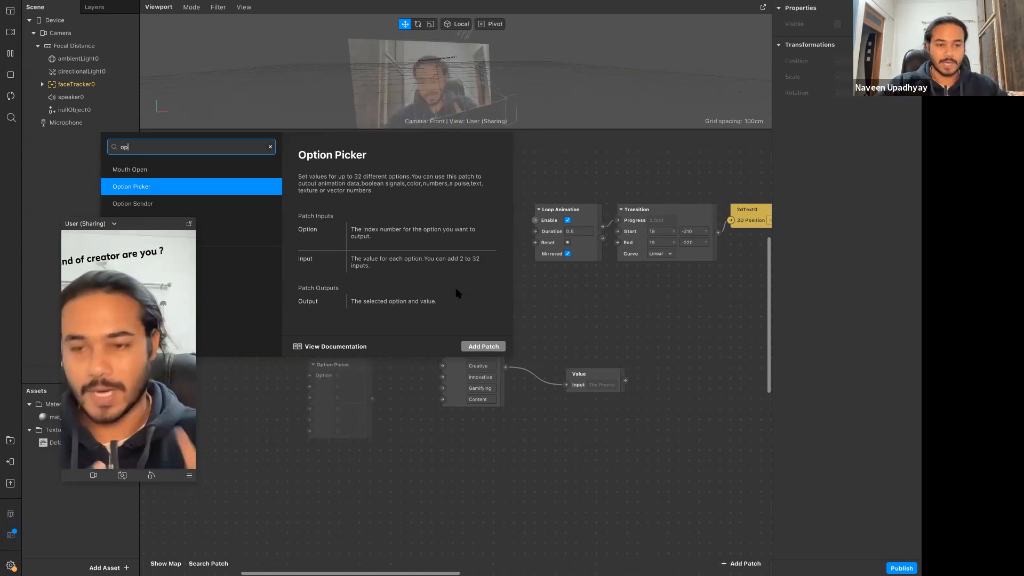
pyautogui.click(434, 446)
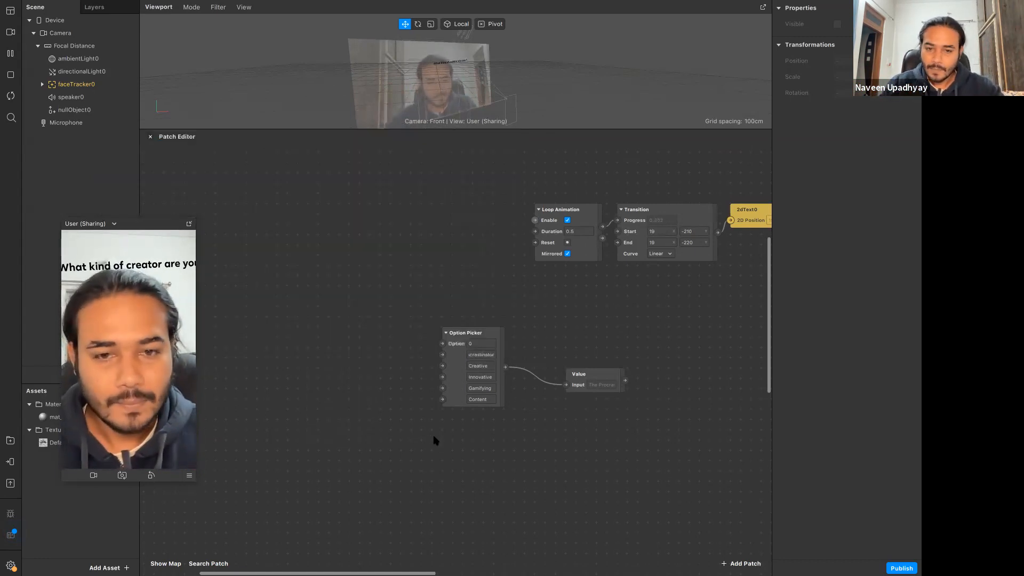
# Add a second Option Picker patch to the left of the existing one.
pyautogui.click(448, 384)
pyautogui.doubleClick(297, 255)
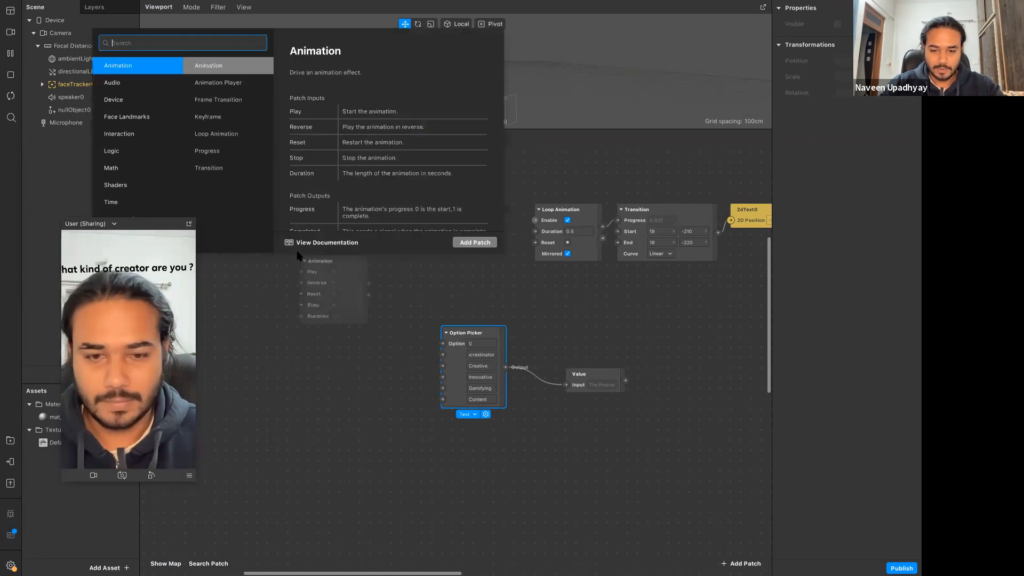
pyautogui.write('op')
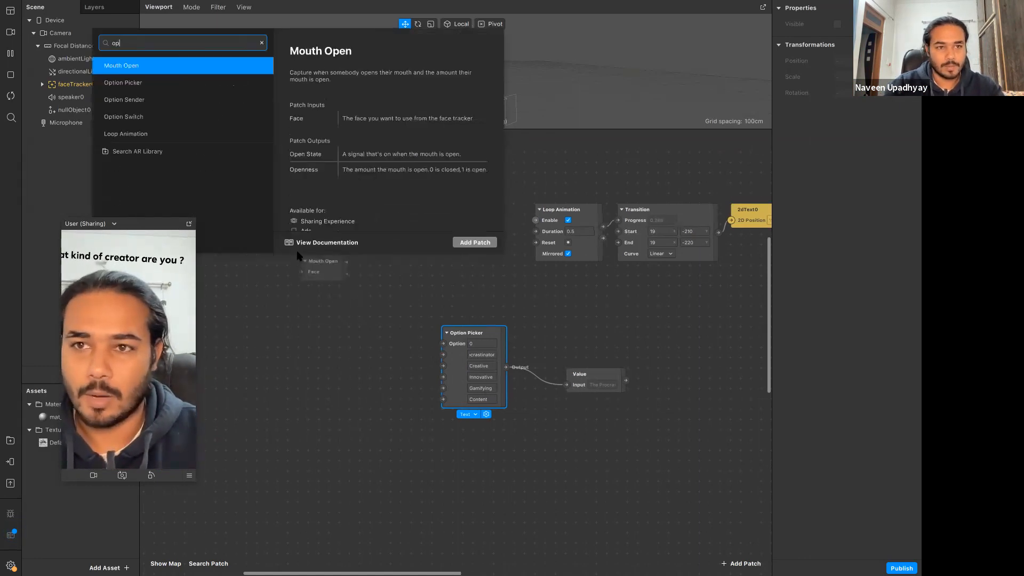
pyautogui.press('Down')
pyautogui.press('Down')
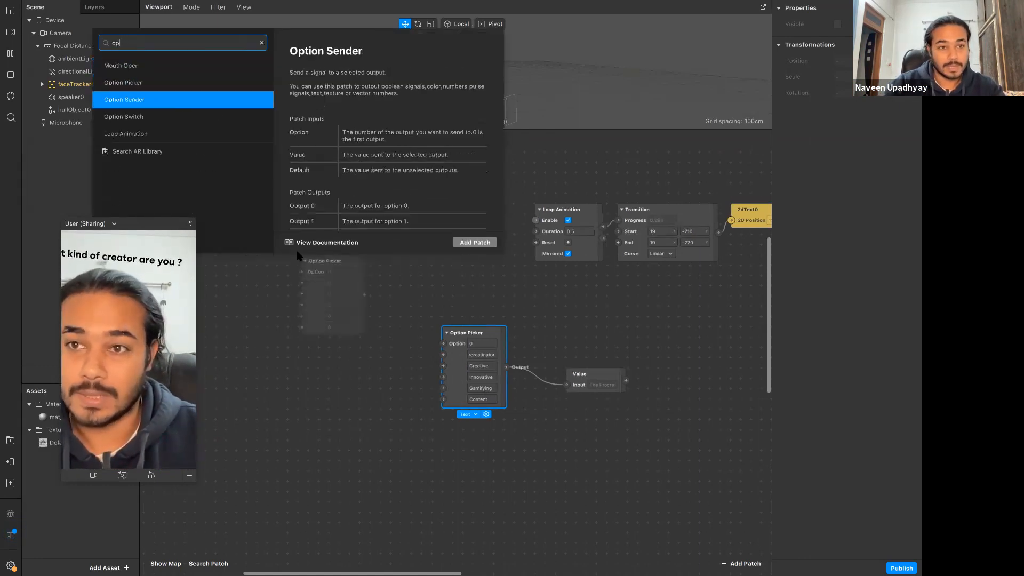
pyautogui.press('Up')
pyautogui.press('Return')
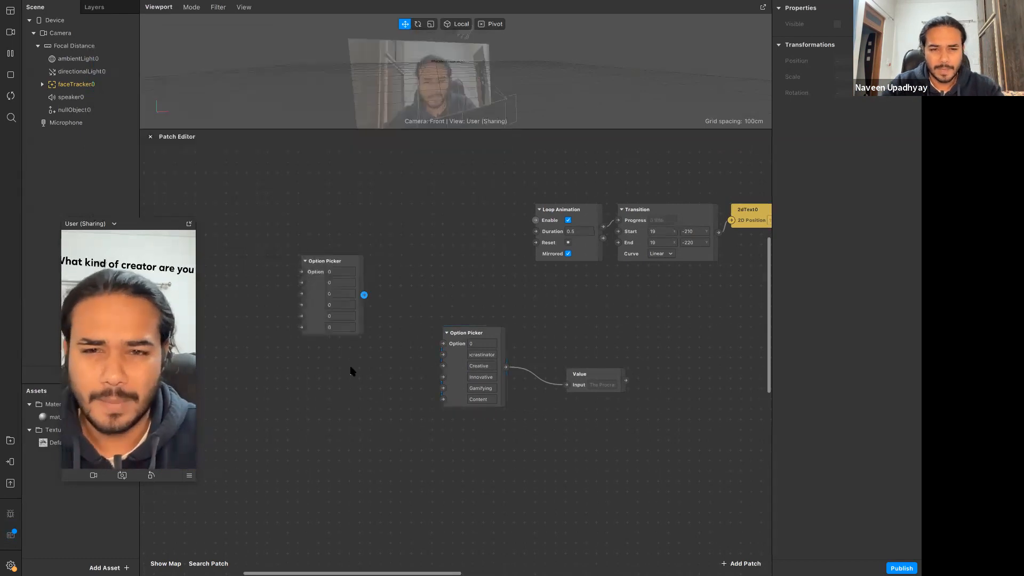
# Review the data types offered by the second Option Picker and delete that patch.
pyautogui.click(323, 281)
pyautogui.click(327, 342)
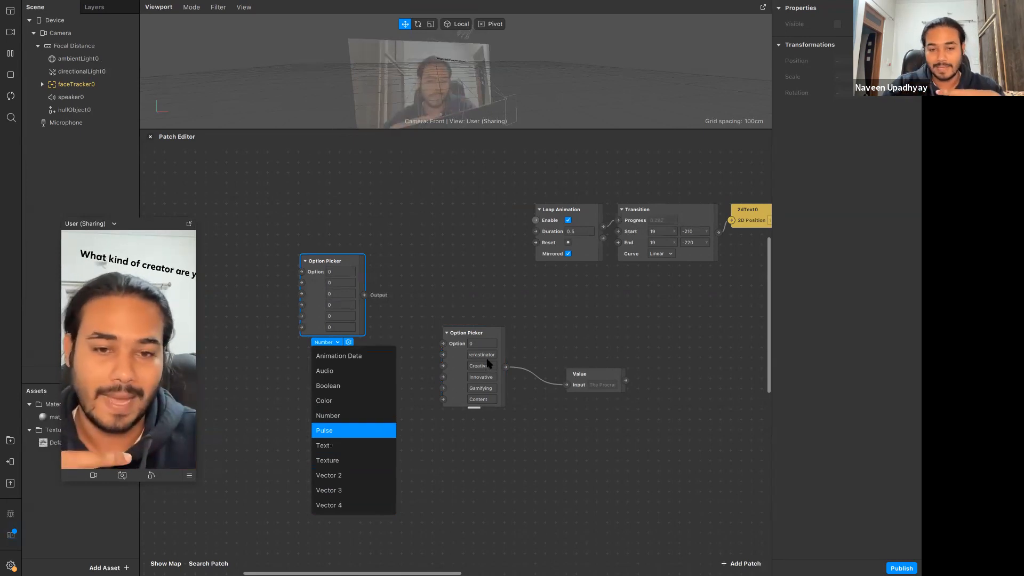
pyautogui.click(492, 432)
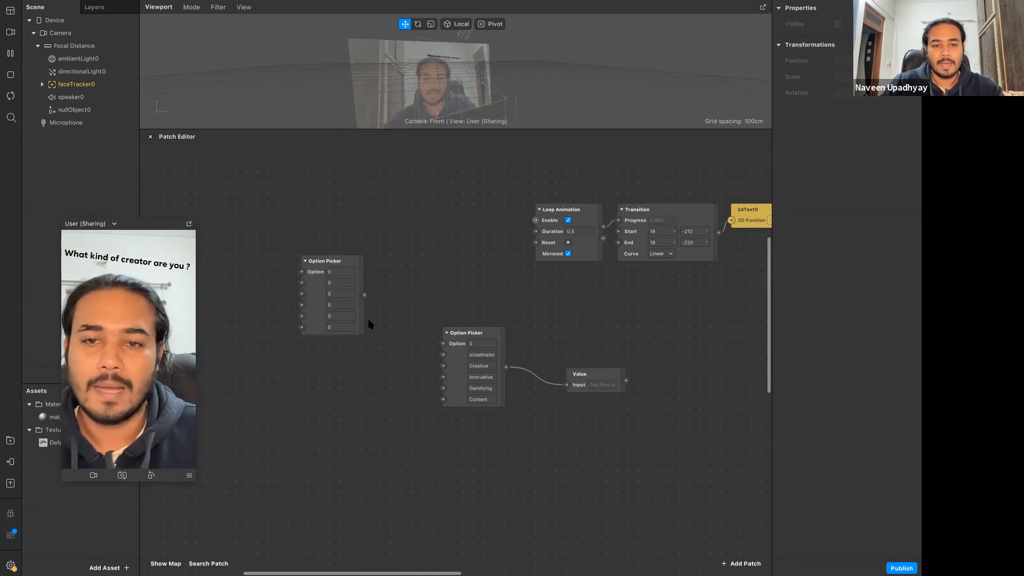
pyautogui.click(320, 303)
pyautogui.press('Delete')
# Move the Option Picker directly beneath the Loop Animation patch and its Value patch beneath the Transition patch.
pyautogui.hscroll(3, 543, 401)
pyautogui.scroll(-1, 543, 400)
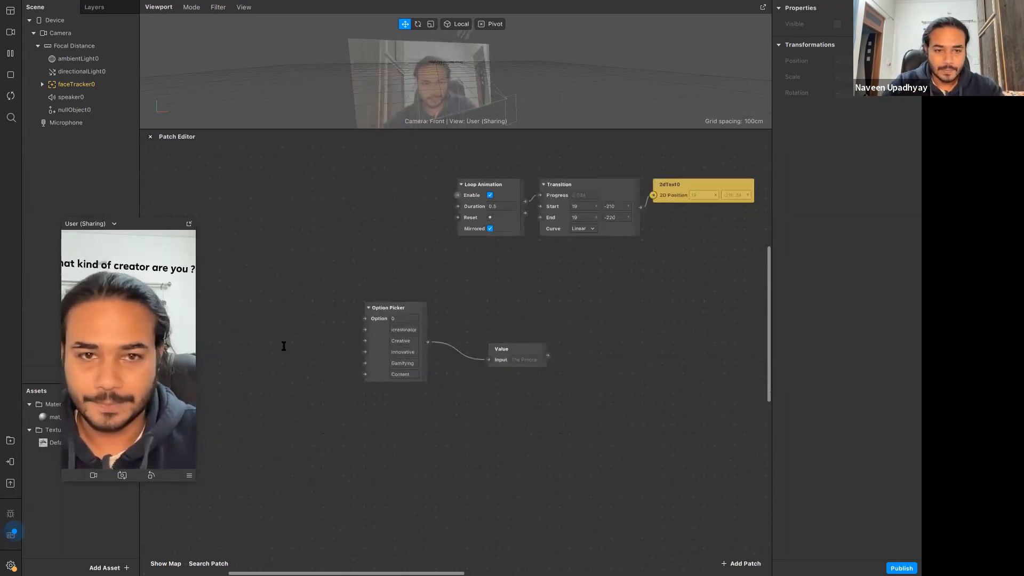
pyautogui.hscroll(4, 284, 346)
pyautogui.moveTo(273, 326)
pyautogui.mouseDown()
pyautogui.moveTo(358, 316)
pyautogui.moveTo(366, 295)
pyautogui.mouseUp()
pyautogui.click(456, 365)
pyautogui.moveTo(426, 367); pyautogui.dragTo(488, 295)
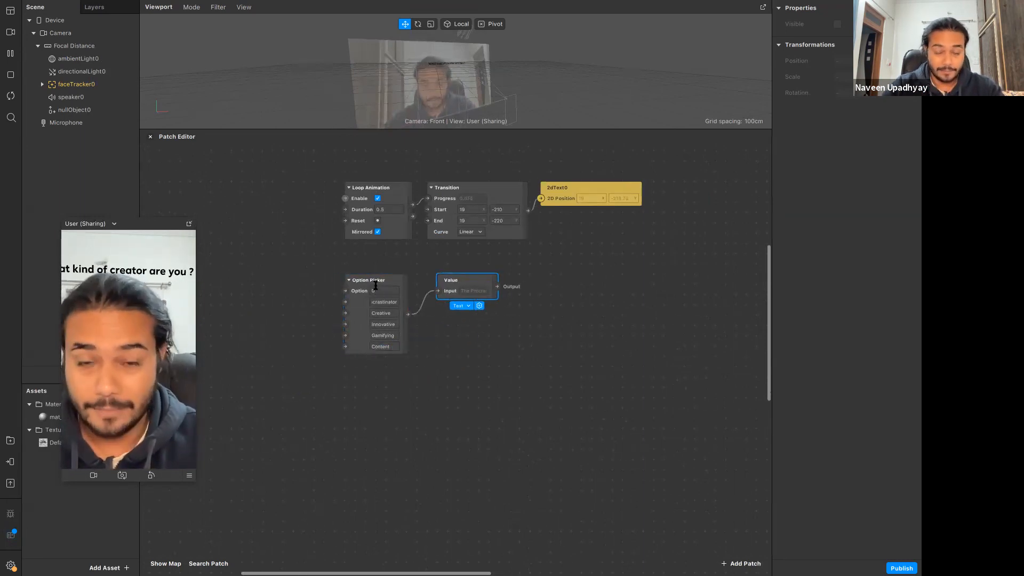
pyautogui.click(425, 337)
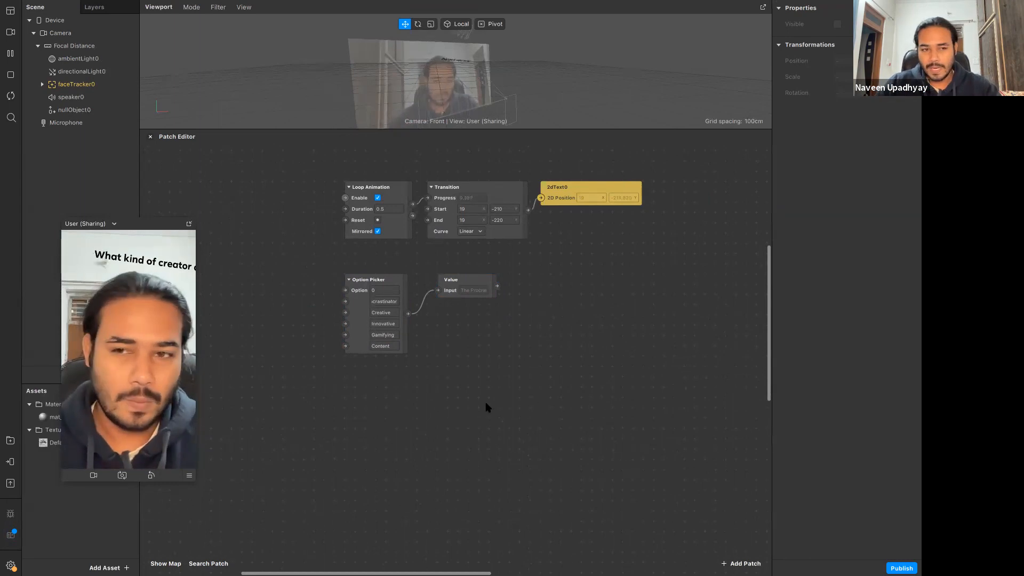
# Select the Option Picker and Value patches together and move them far left, clearing the space below the animation patches.
pyautogui.scroll(2, 486, 407)
pyautogui.scroll(-3, 486, 407)
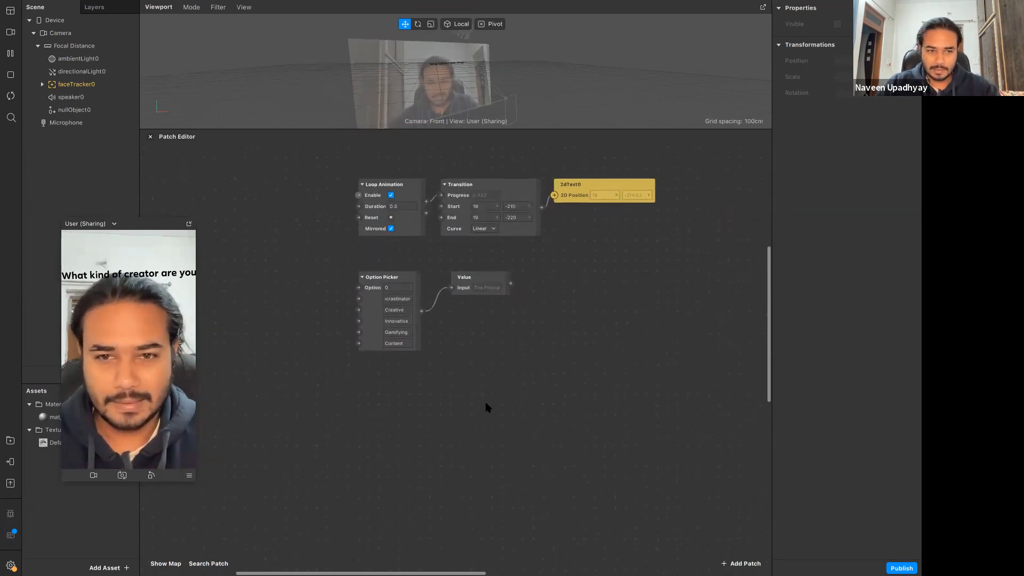
pyautogui.keyDown('ctrl'); pyautogui.scroll(-2, 392, 410); pyautogui.keyUp('ctrl')
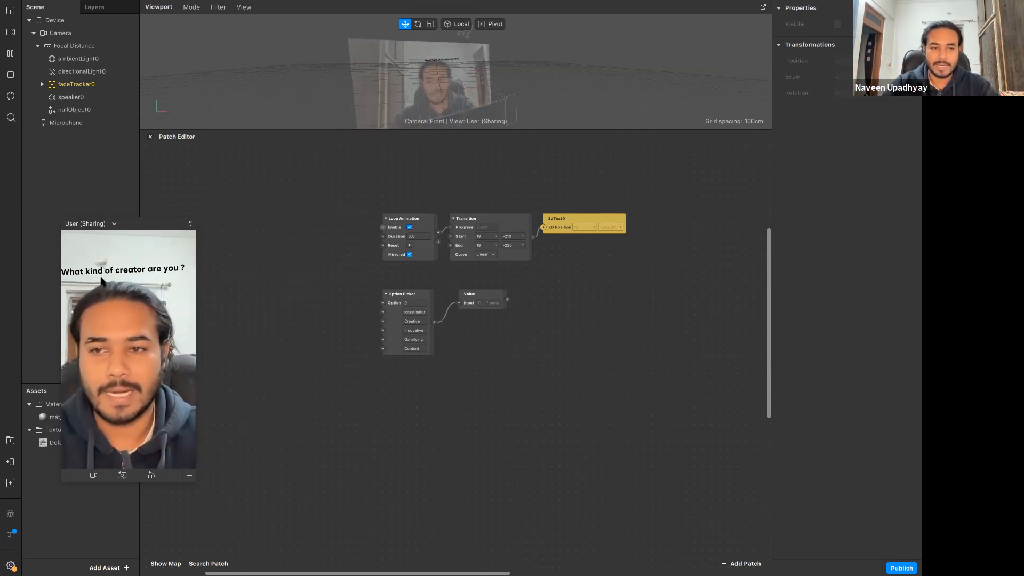
pyautogui.hscroll(-3, 240, 306)
pyautogui.hscroll(-2, 241, 306)
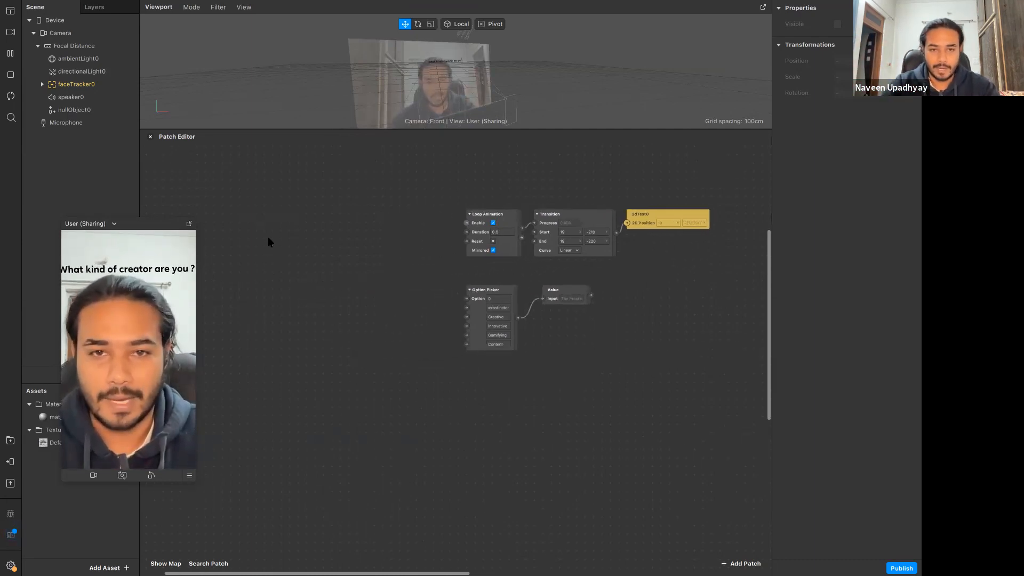
pyautogui.scroll(3, 269, 239)
pyautogui.scroll(-4, 268, 238)
pyautogui.hscroll(3, 268, 238)
pyautogui.scroll(-2, 268, 238)
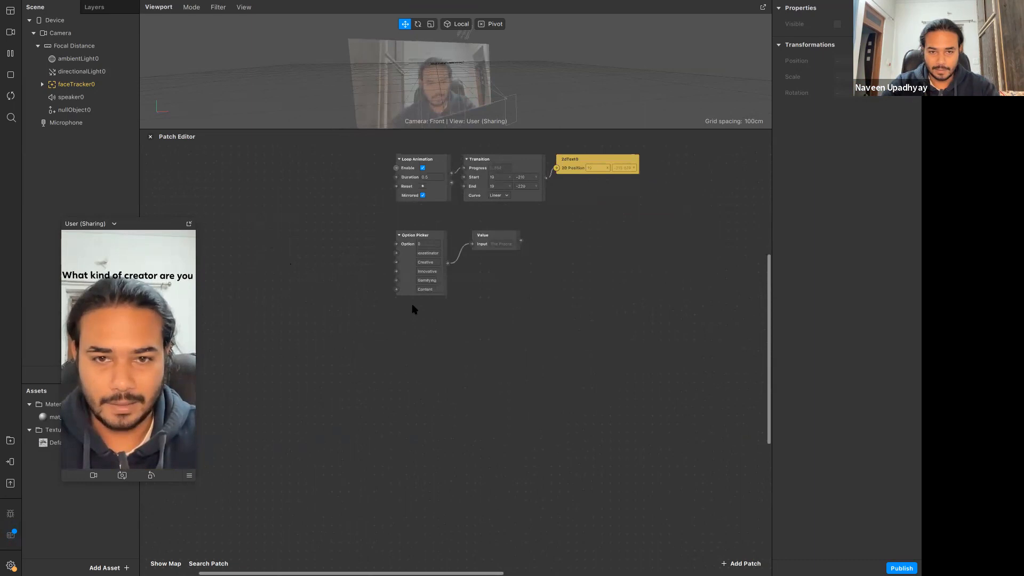
pyautogui.moveTo(354, 223); pyautogui.dragTo(534, 300)
pyautogui.moveTo(502, 238); pyautogui.dragTo(267, 305)
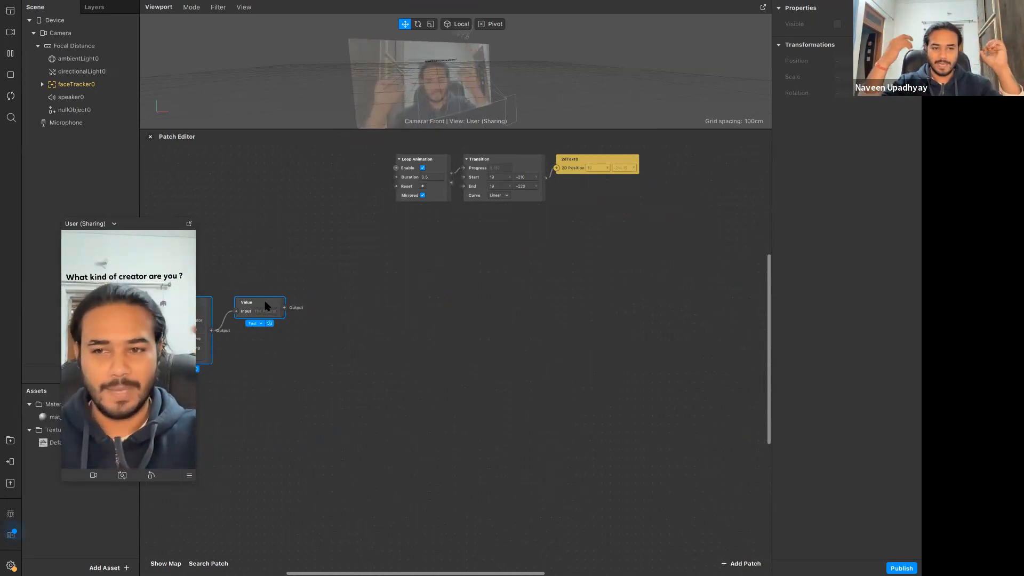
pyautogui.click(386, 279)
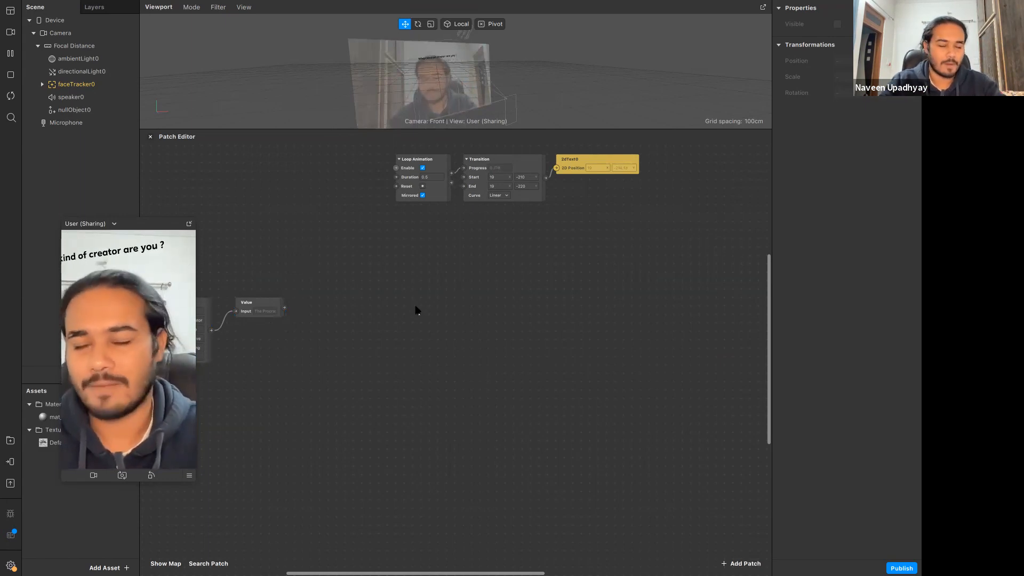
# Add a Screen Tap patch and place it directly below the Loop Animation patch.
pyautogui.doubleClick(404, 254)
pyautogui.write('scree')
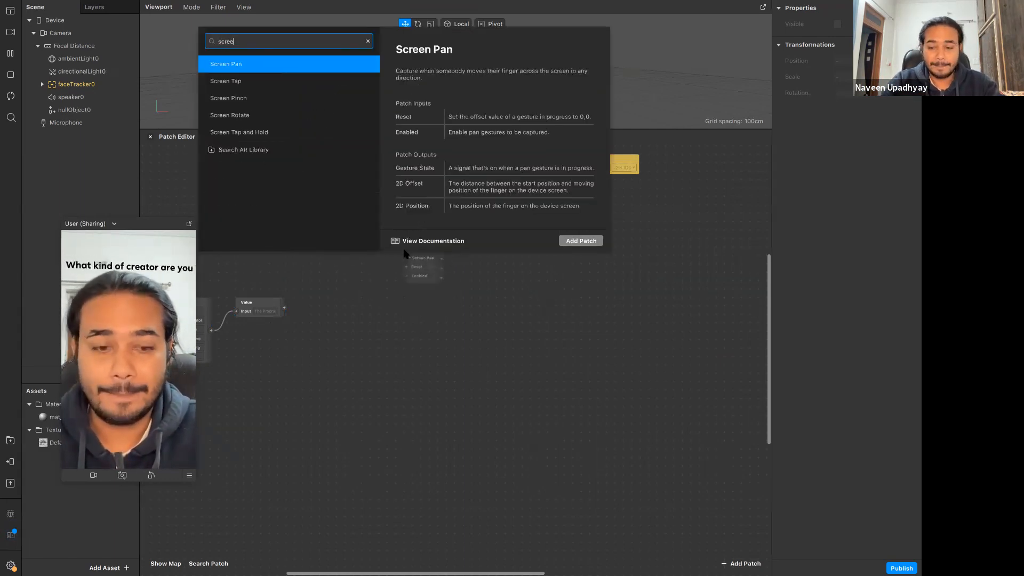
pyautogui.press('Down')
pyautogui.press('Return')
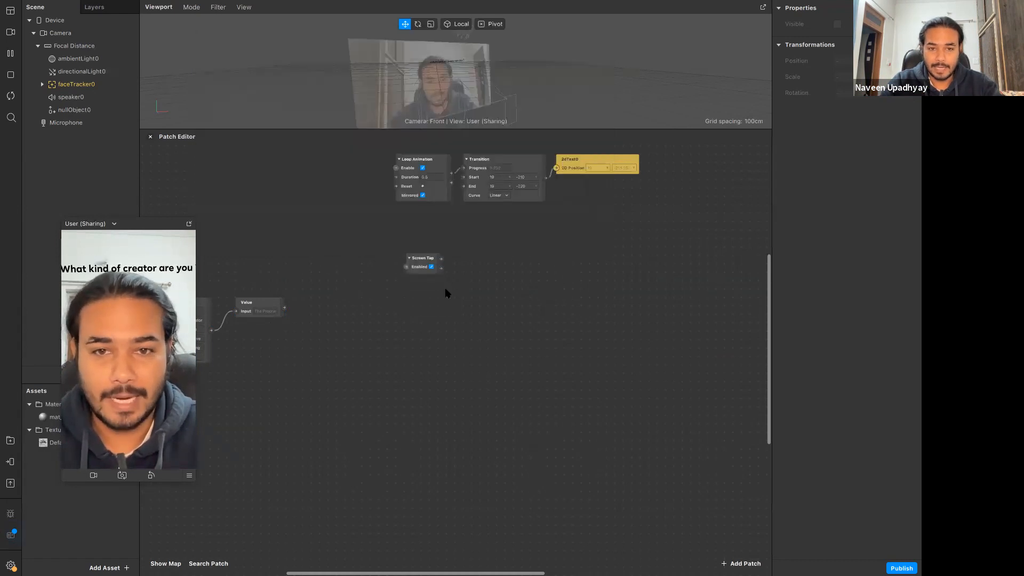
pyautogui.moveTo(424, 260); pyautogui.dragTo(469, 251)
pyautogui.click(443, 258)
pyautogui.press('Escape')
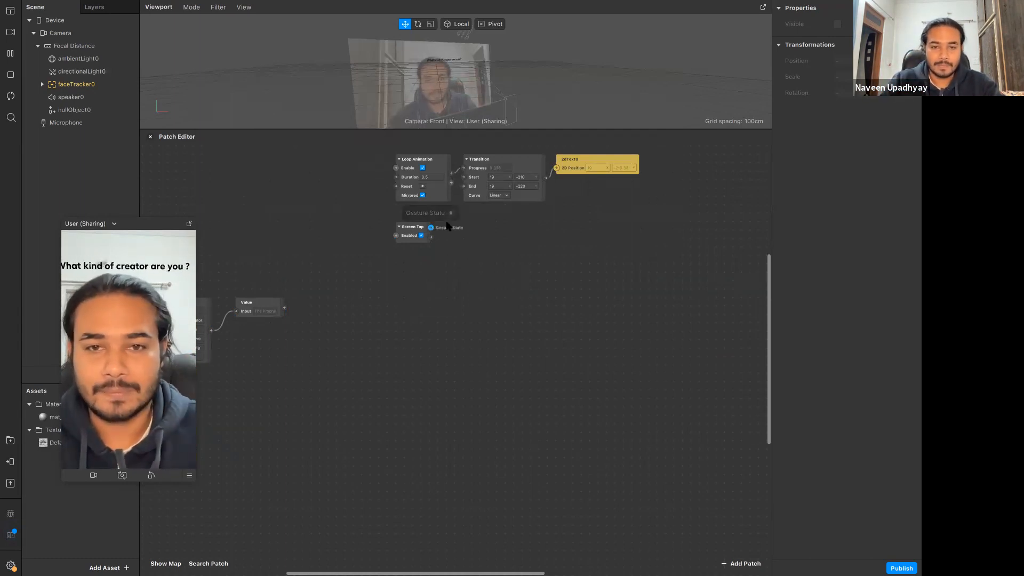
# Switch the preview window's interaction mode to Simulate Touch.
pyautogui.rightClick(173, 462)
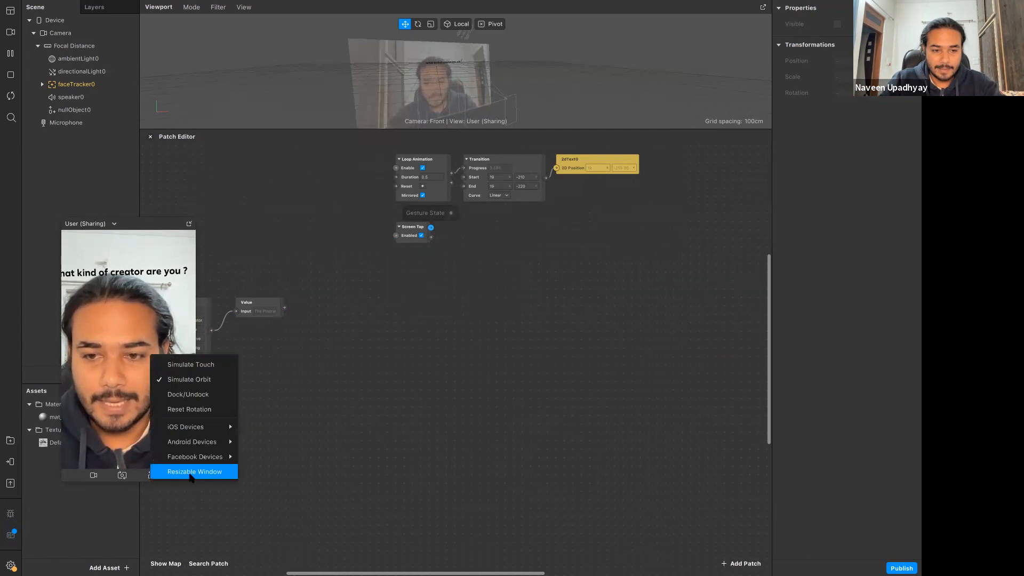
pyautogui.click(213, 375)
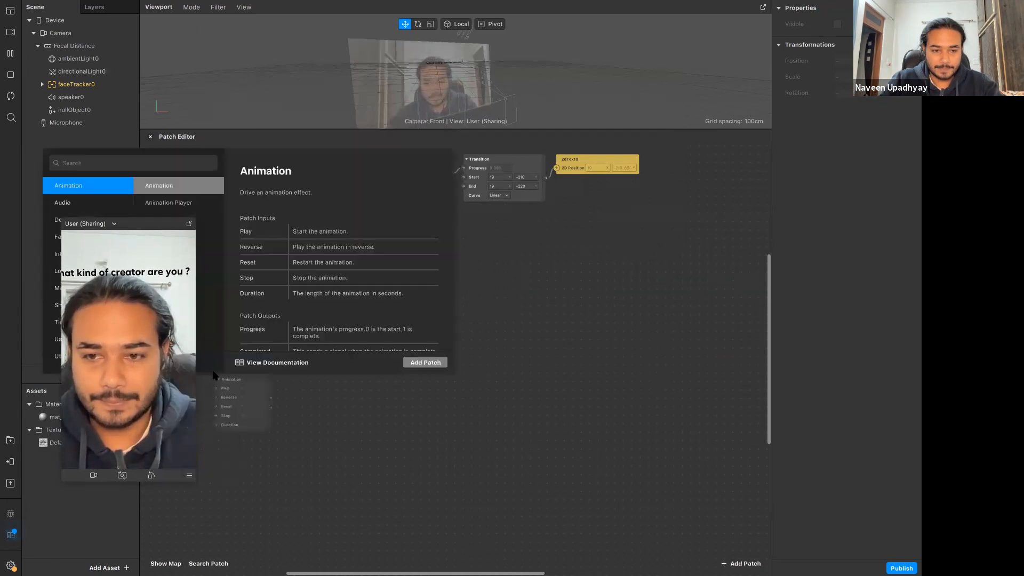
pyautogui.rightClick(191, 468)
pyautogui.click(213, 478)
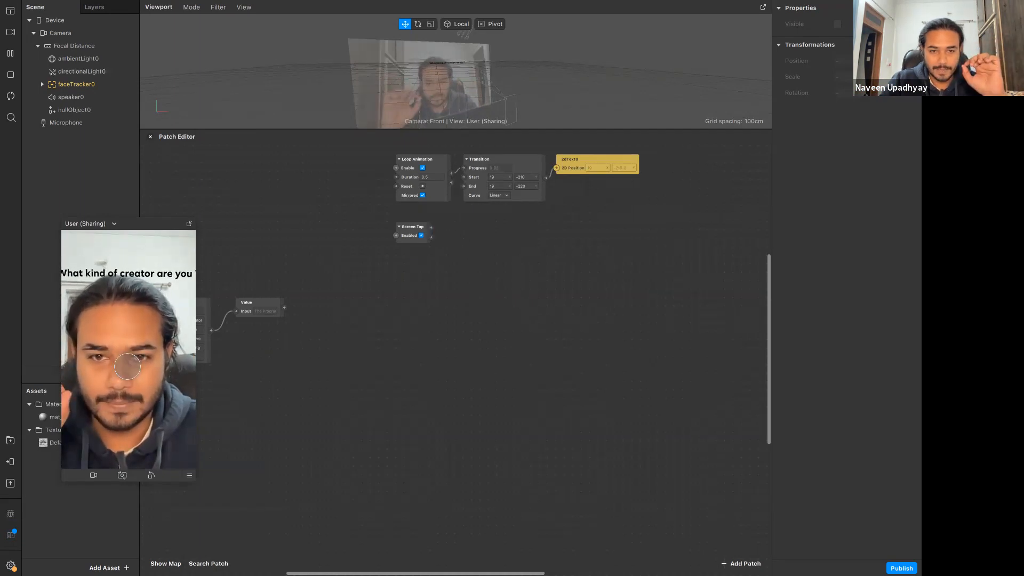
# Add a Switch patch beside the Screen Tap patch and connect the Gesture State output to the Switch's Turn On input.
pyautogui.moveTo(432, 228); pyautogui.dragTo(455, 242)
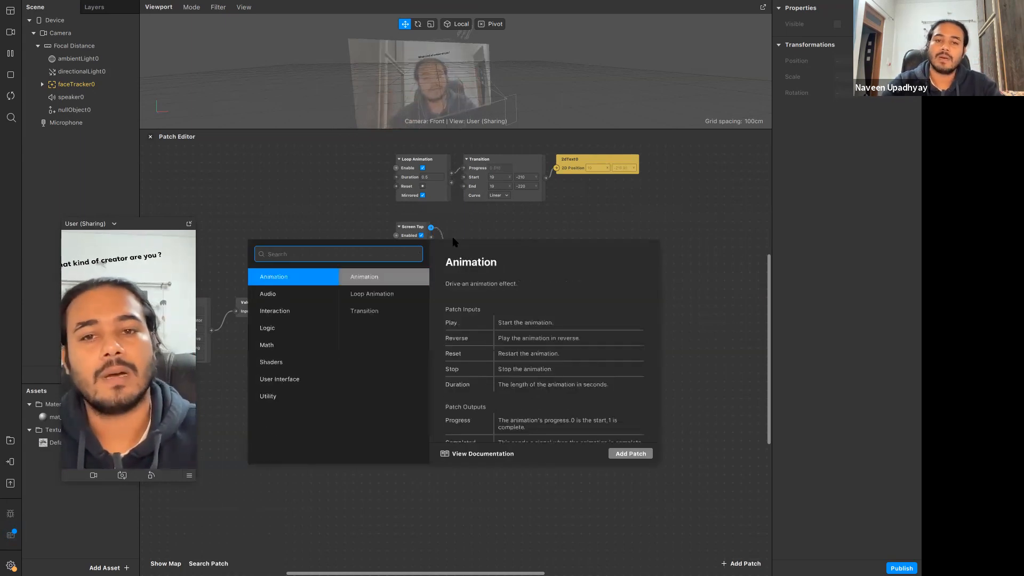
pyautogui.write('p')
pyautogui.press('BackSpace')
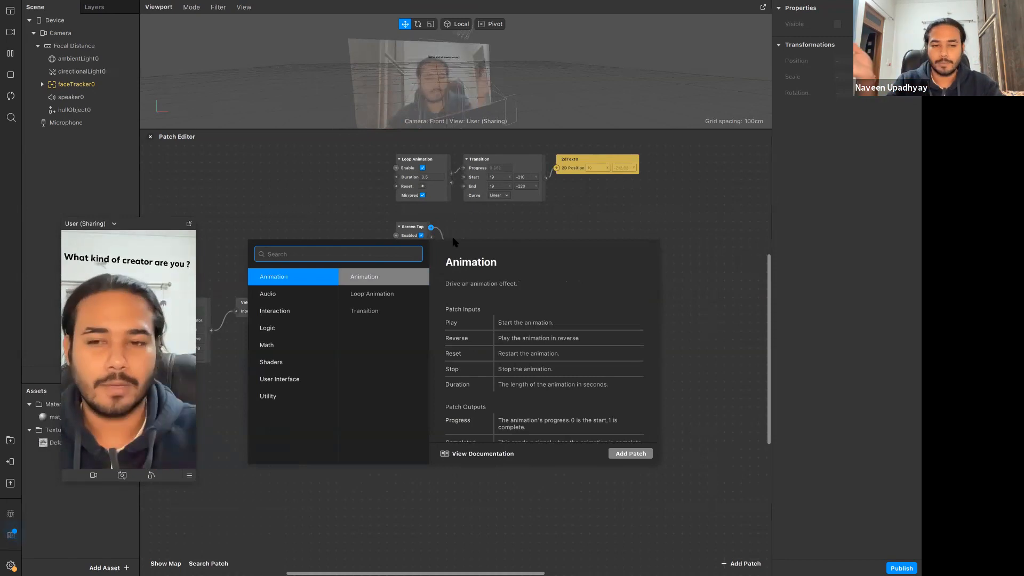
pyautogui.write('swi')
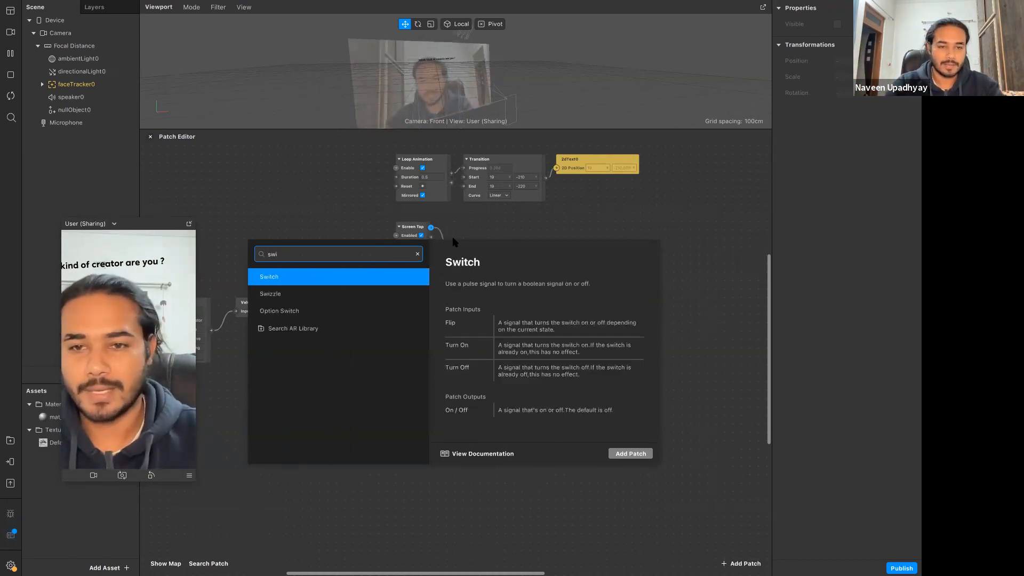
pyautogui.press('Return')
pyautogui.moveTo(469, 255)
pyautogui.mouseDown()
pyautogui.moveTo(468, 237)
pyautogui.moveTo(482, 231)
pyautogui.moveTo(464, 241)
pyautogui.moveTo(464, 258)
pyautogui.mouseUp()
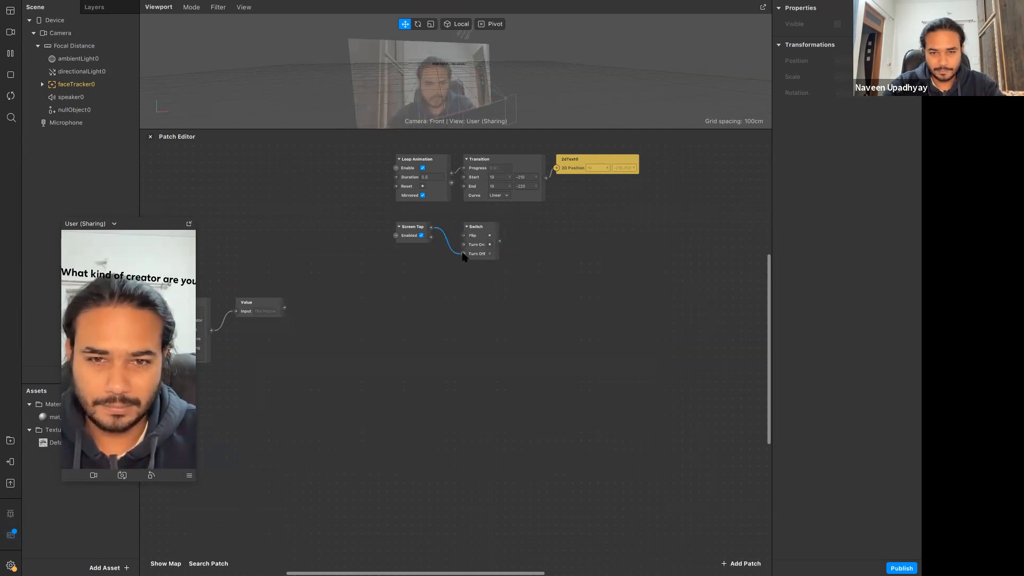
pyautogui.moveTo(464, 255); pyautogui.dragTo(463, 244)
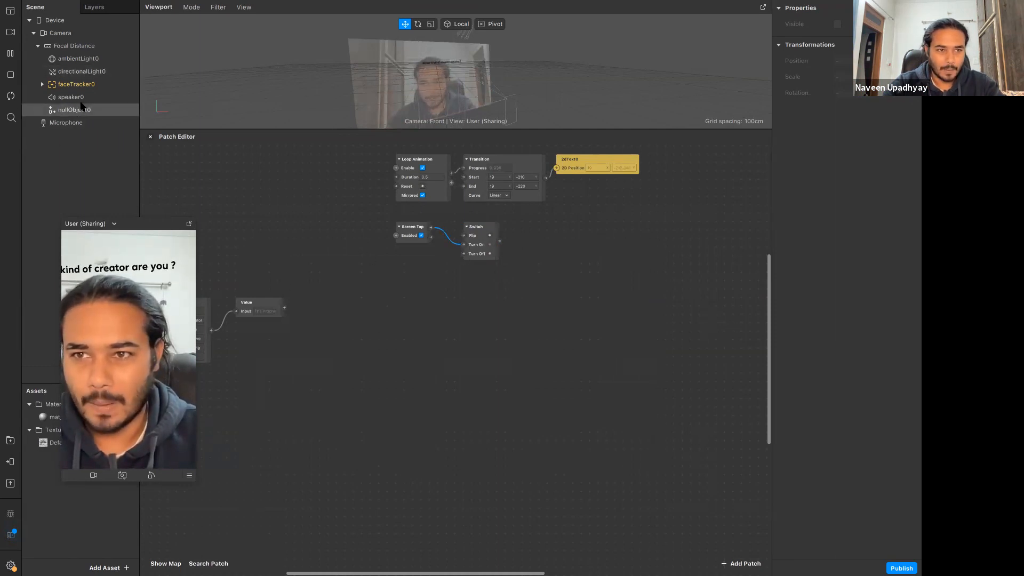
# Rename the 2dText0 object under the face tracker's canvas to Question.
pyautogui.click(42, 84)
pyautogui.click(70, 110)
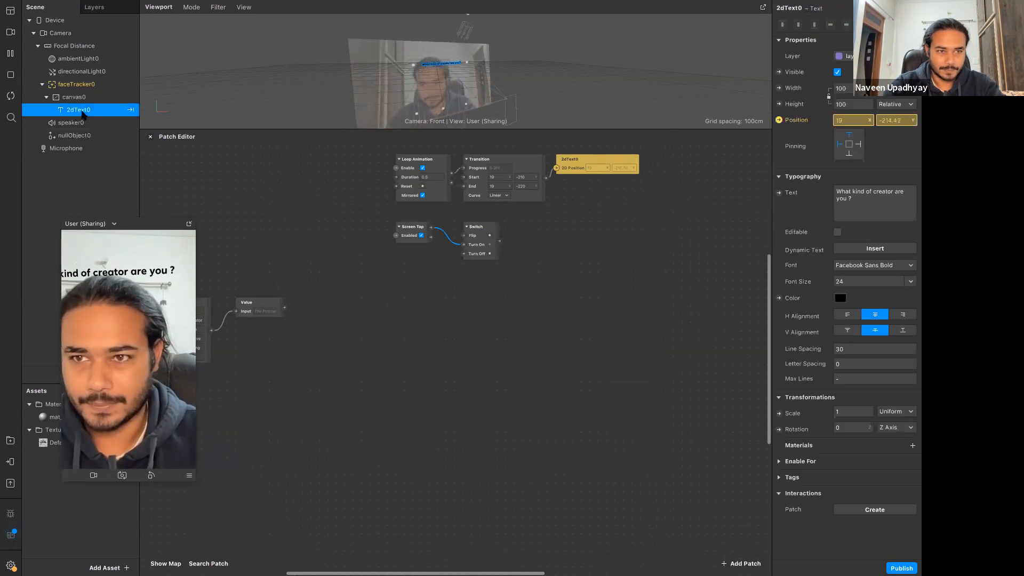
pyautogui.doubleClick(82, 110)
pyautogui.write('Ques')
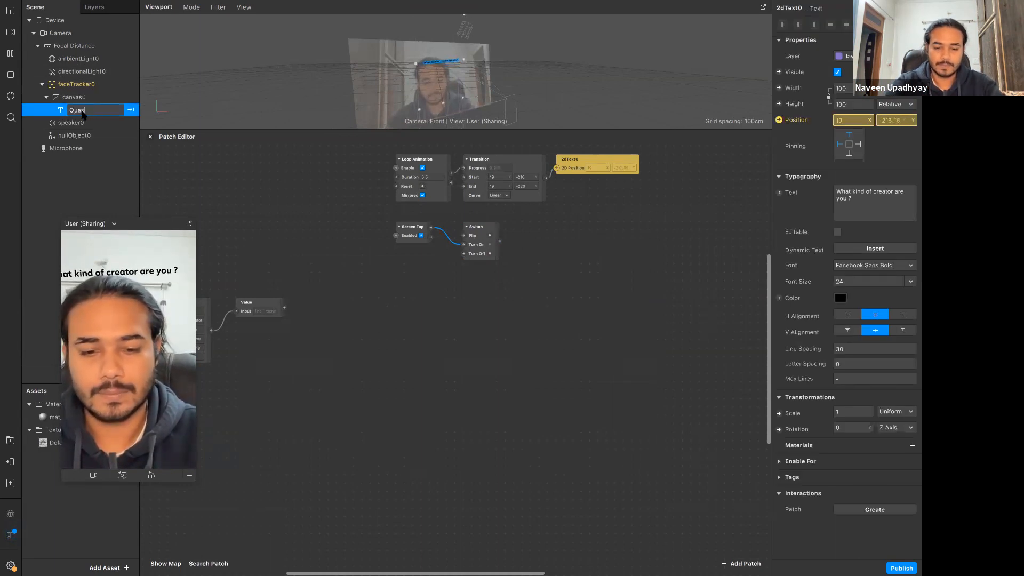
pyautogui.write('tion')
pyautogui.press('Return')
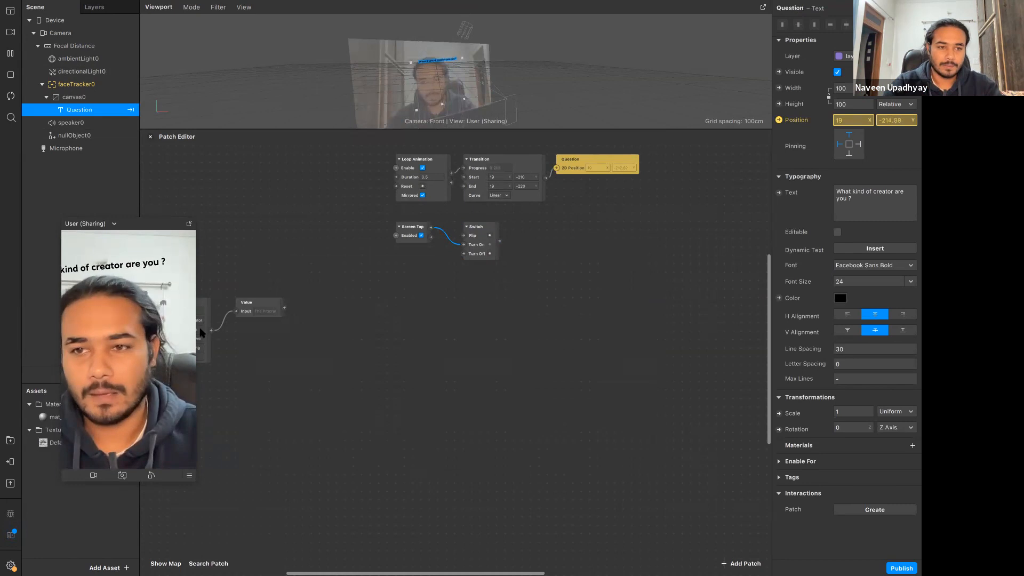
# Delete the mat_Question material from the project's assets.
pyautogui.moveTo(133, 233); pyautogui.dragTo(248, 203)
pyautogui.doubleClick(44, 418)
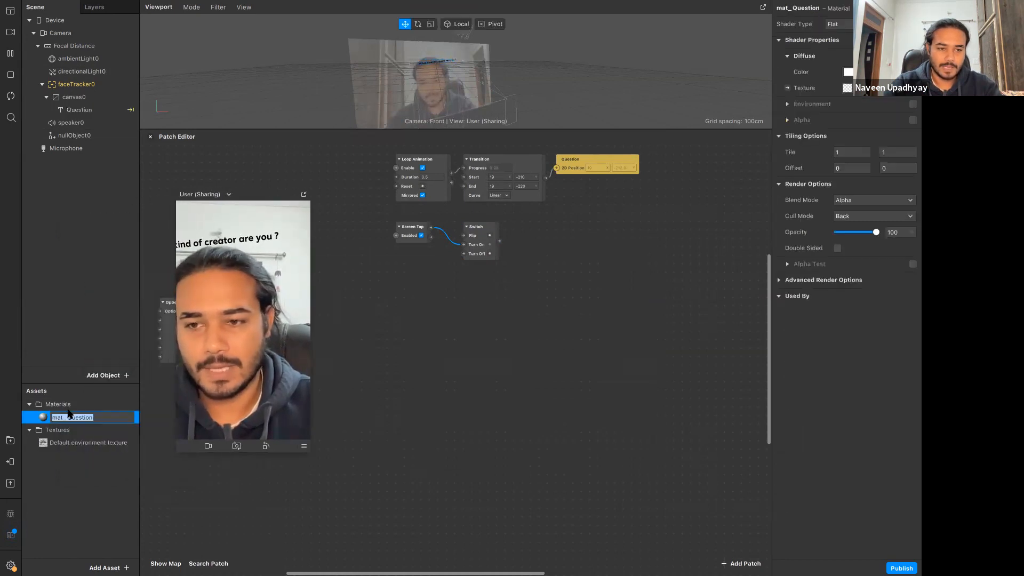
pyautogui.rightClick(43, 420)
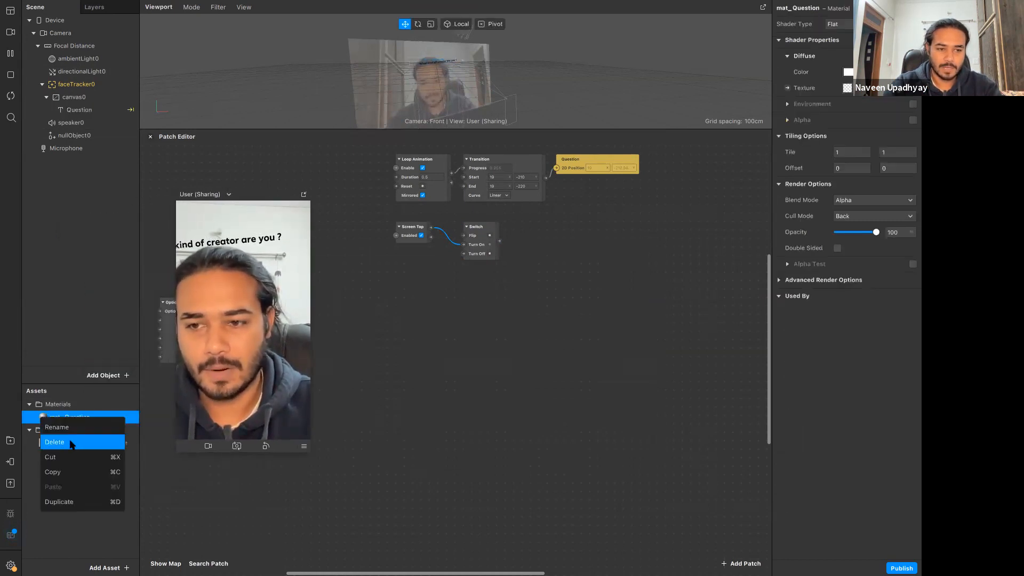
pyautogui.click(56, 442)
# Create a Visible patch for the Question text, place it beside the Switch and connect the Switch's output to it.
pyautogui.moveTo(271, 196); pyautogui.dragTo(107, 234)
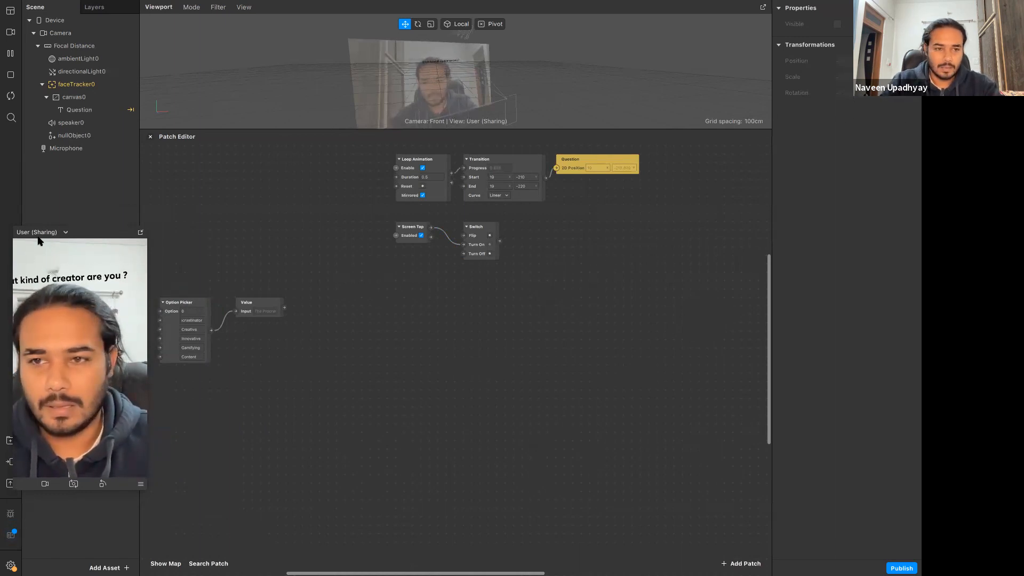
pyautogui.moveTo(39, 240); pyautogui.dragTo(847, 236)
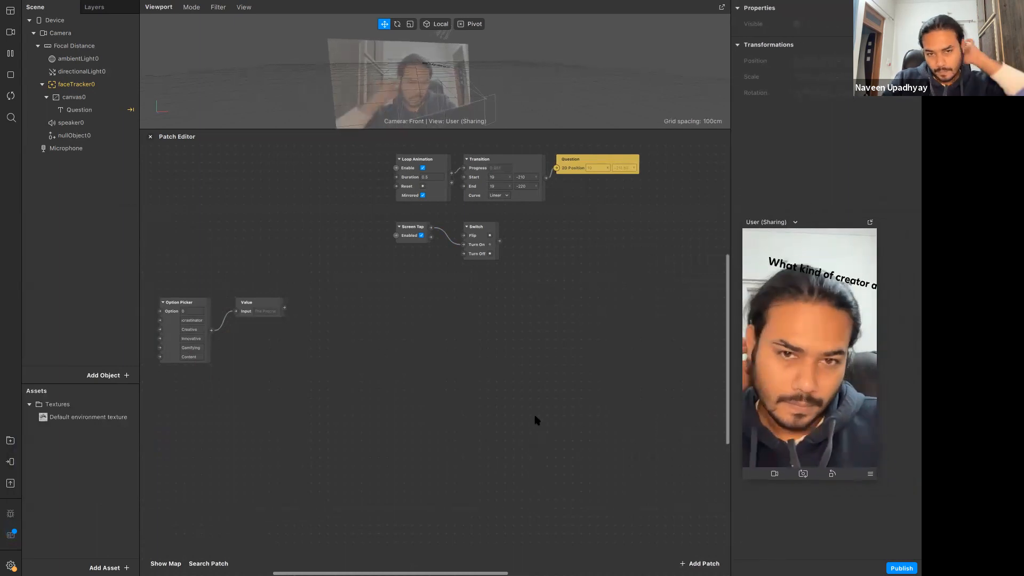
pyautogui.click(81, 111)
pyautogui.click(737, 72)
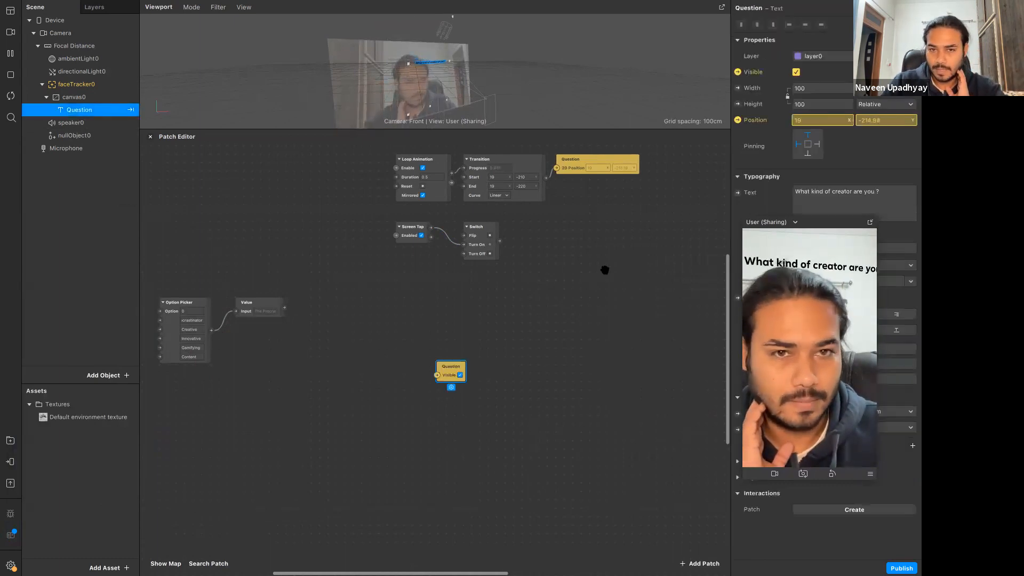
pyautogui.moveTo(451, 368); pyautogui.dragTo(539, 235)
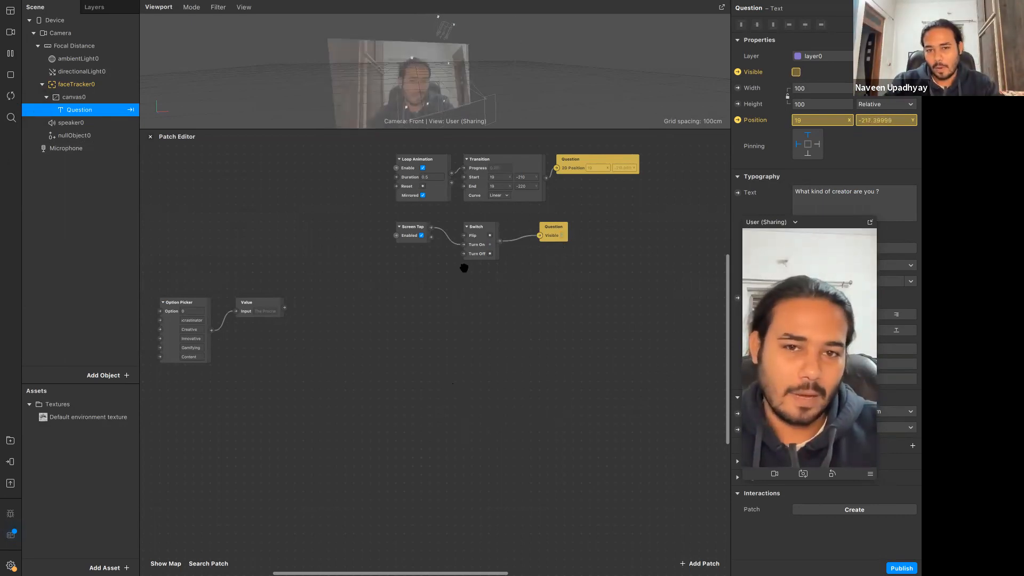
# Try feeding the Screen Tap gesture into the Switch's Flip input, test a tap, and restore the Turn On connection.
pyautogui.moveTo(463, 246); pyautogui.dragTo(464, 236)
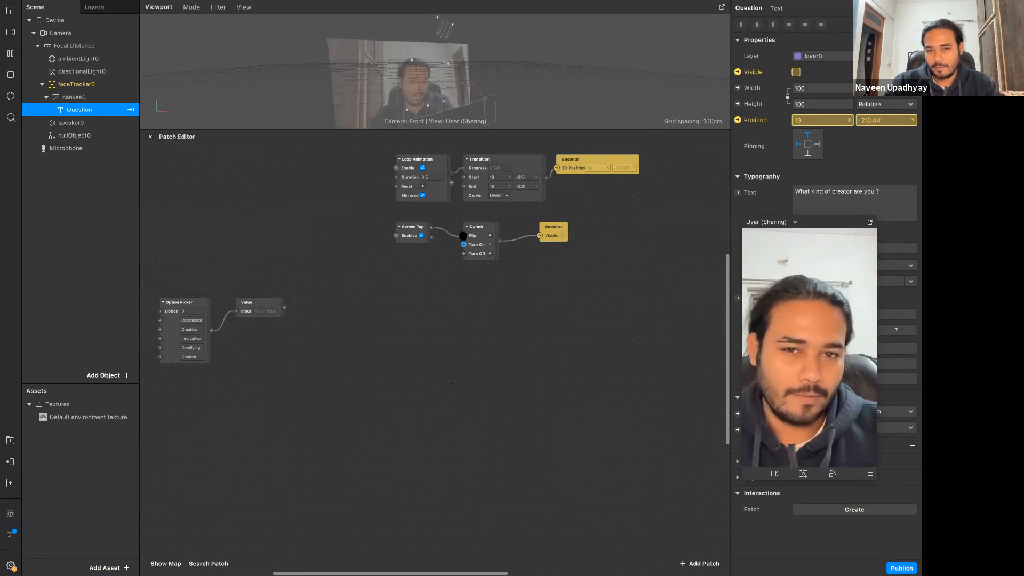
pyautogui.click(808, 338)
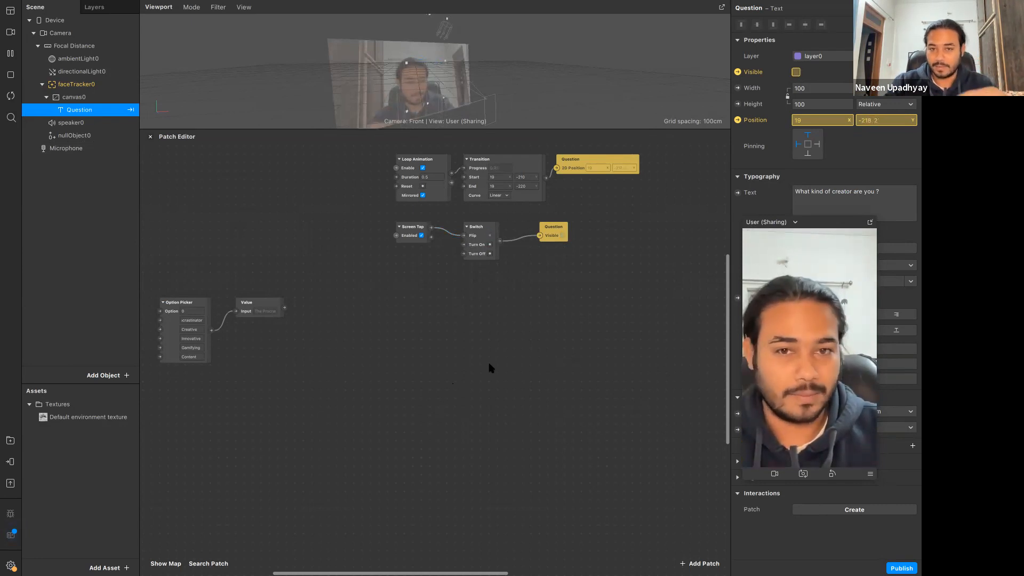
pyautogui.click(480, 241)
pyautogui.click(486, 273)
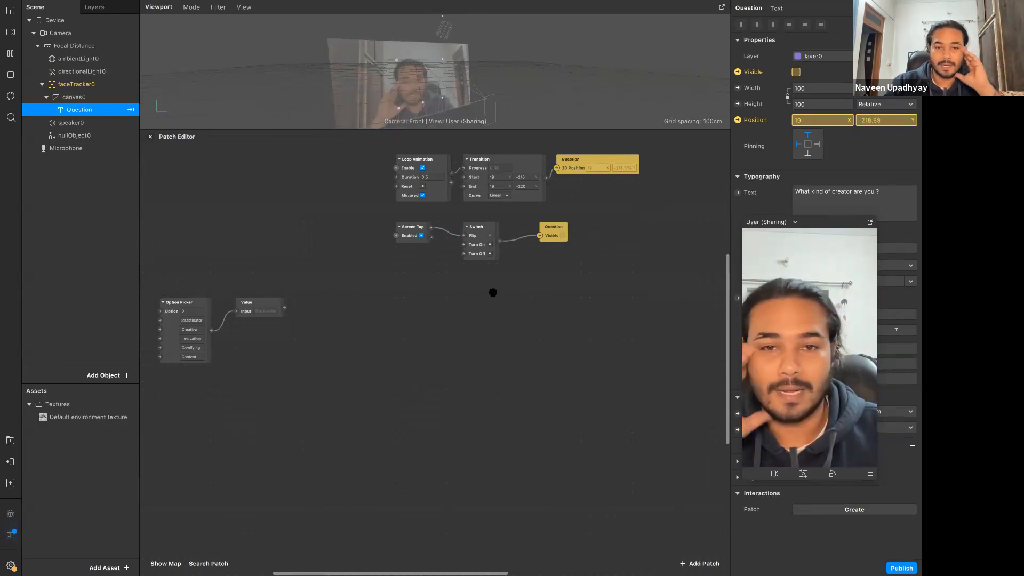
pyautogui.moveTo(464, 235); pyautogui.dragTo(463, 244)
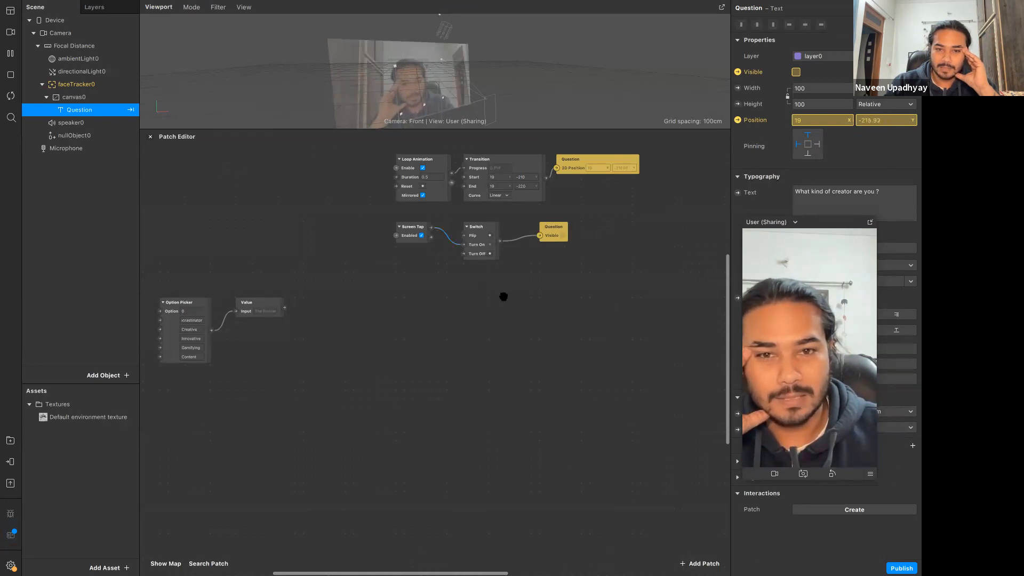
pyautogui.moveTo(465, 245); pyautogui.dragTo(464, 244)
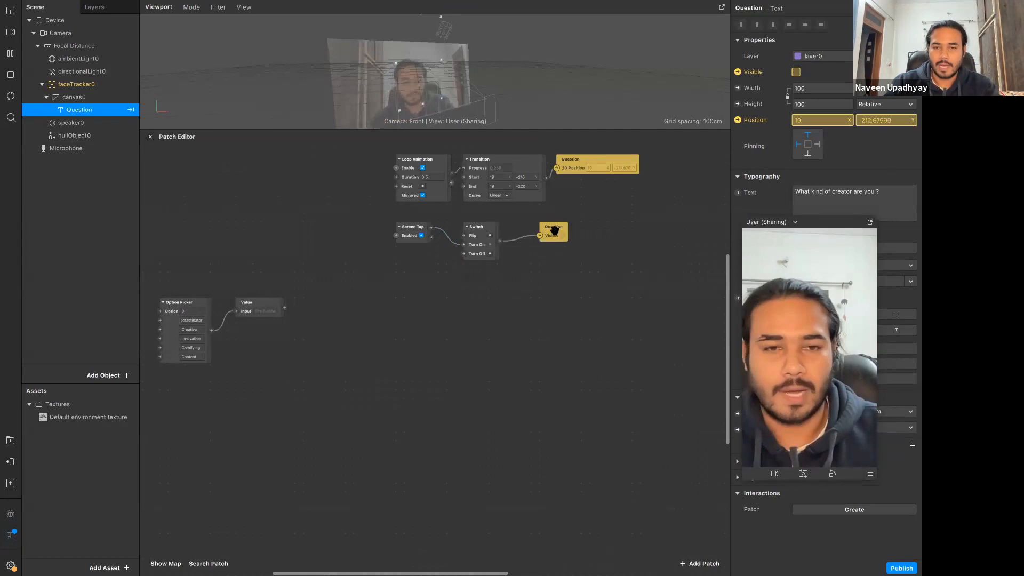
# Insert a Not patch between the Switch's output and the Question's Visible input.
pyautogui.moveTo(554, 233); pyautogui.dragTo(588, 233)
pyautogui.click(574, 273)
pyautogui.moveTo(514, 219); pyautogui.dragTo(392, 291)
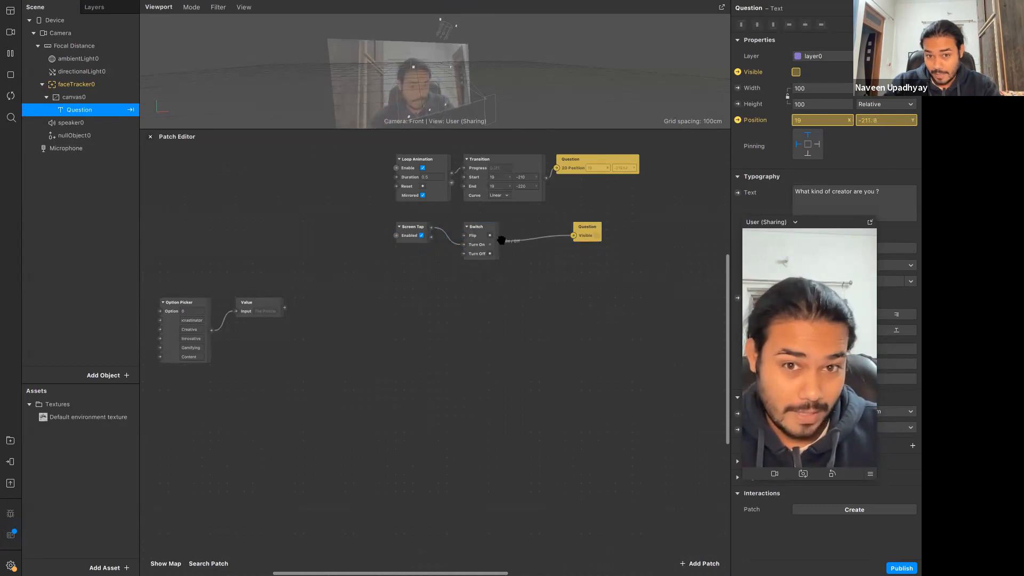
pyautogui.doubleClick(517, 260)
pyautogui.write('not')
pyautogui.press('Return')
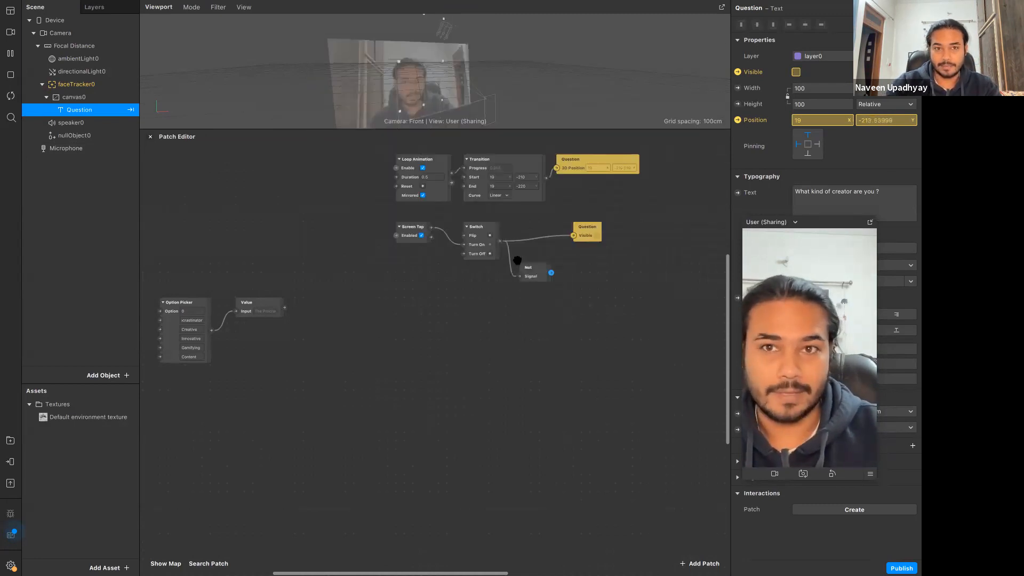
pyautogui.moveTo(535, 253); pyautogui.dragTo(556, 228)
pyautogui.click(545, 274)
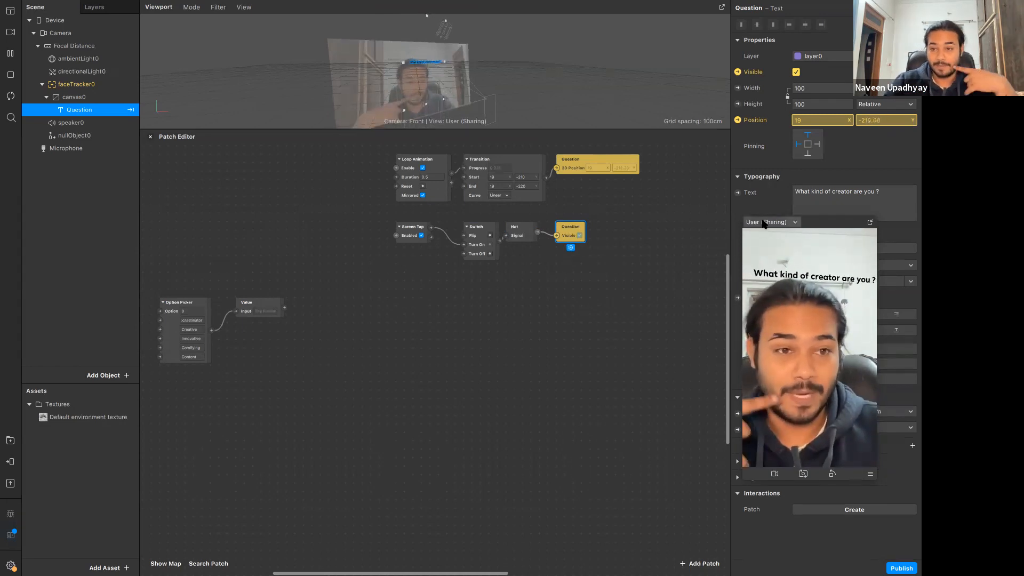
# Simulate screen taps in the preview and examine the Screen Tap, Switch, Not and Question visibility chain.
pyautogui.click(763, 349)
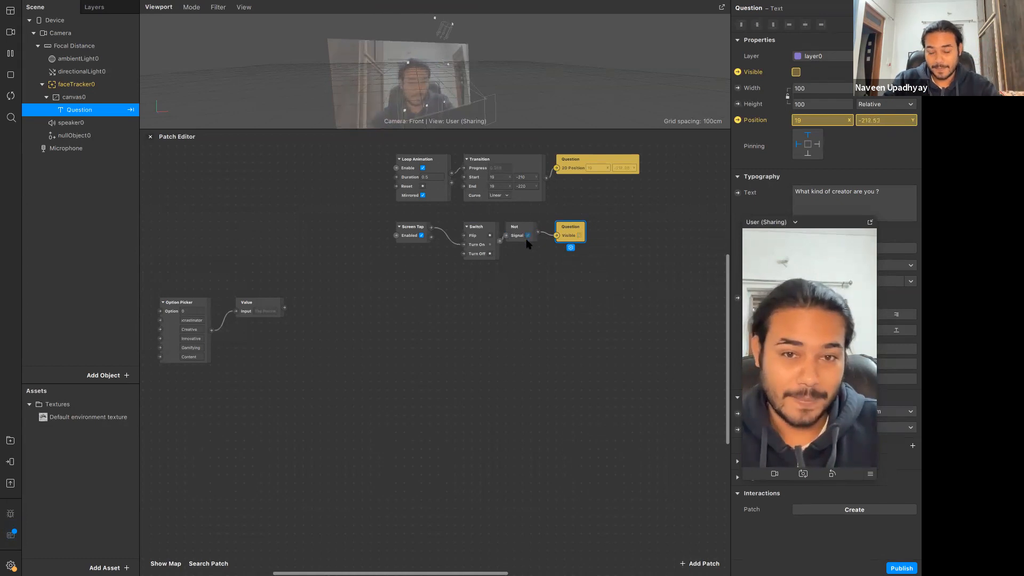
pyautogui.scroll(5, 527, 244)
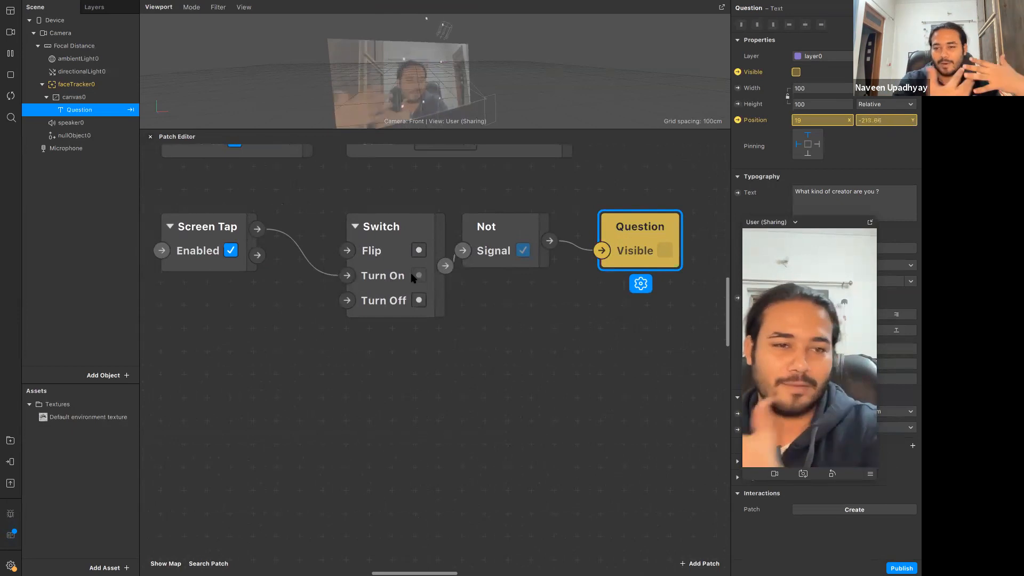
pyautogui.click(543, 398)
pyautogui.scroll(-5, 543, 398)
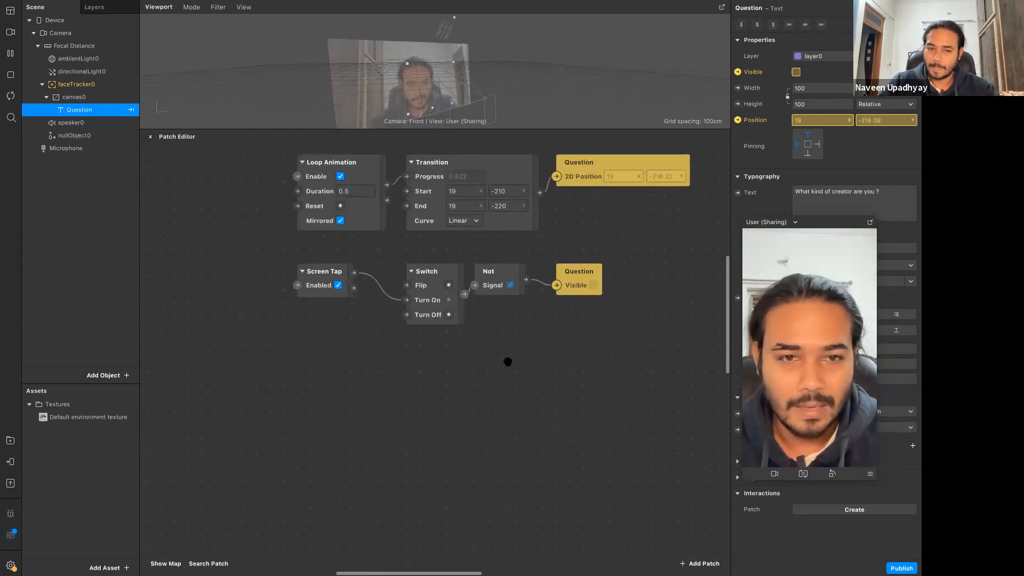
pyautogui.scroll(-4, 520, 365)
pyautogui.scroll(-3, 708, 311)
pyautogui.hscroll(2, 708, 311)
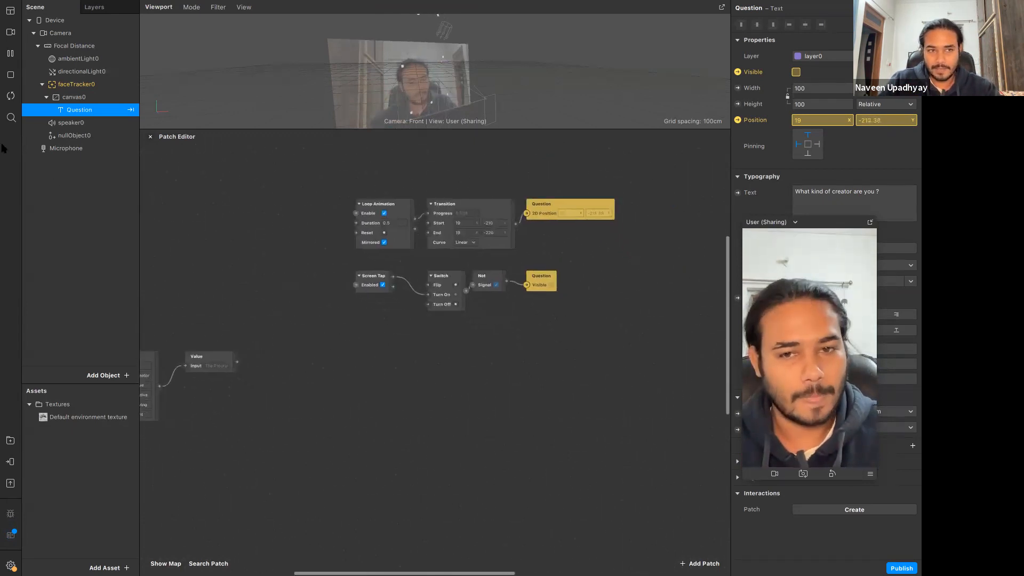
pyautogui.click(822, 347)
pyautogui.click(821, 344)
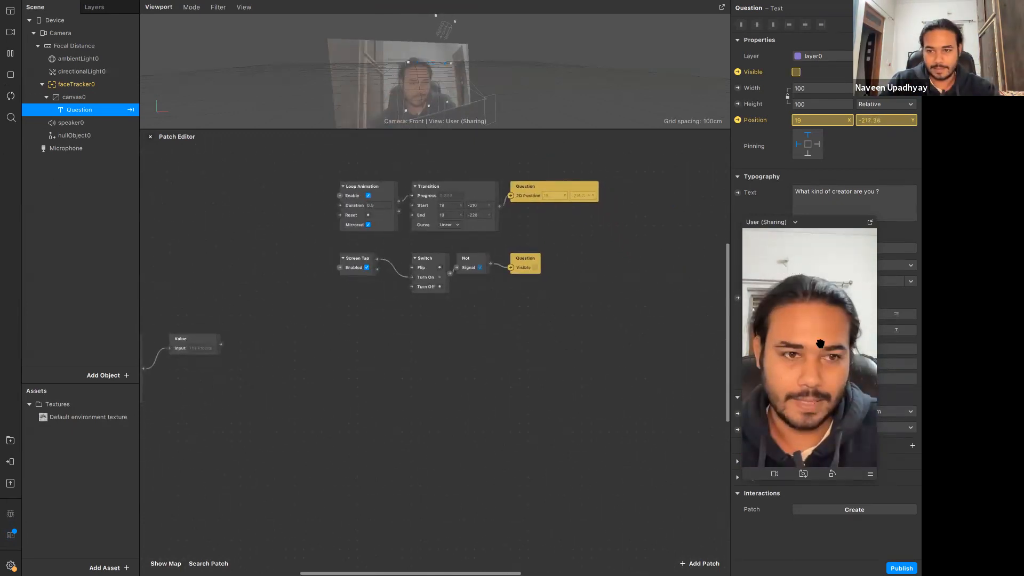
pyautogui.click(826, 339)
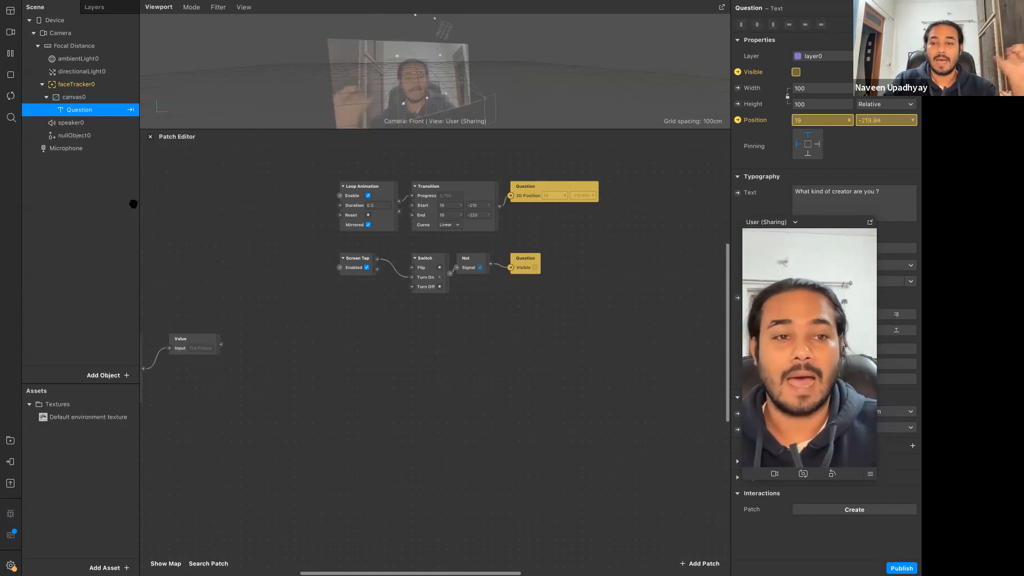
# Add a 2D Text object named Answers under canvas0.
pyautogui.click(75, 97)
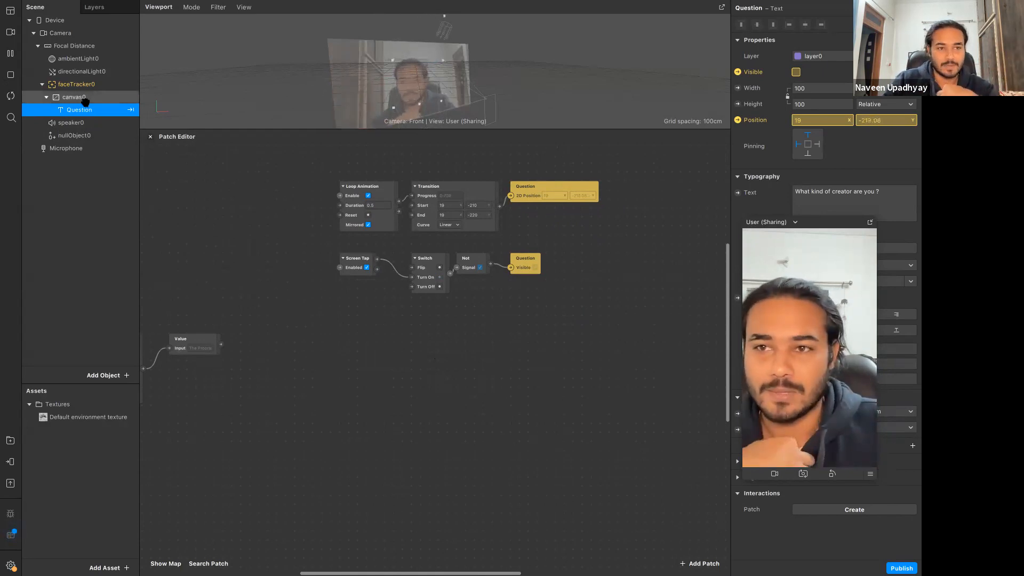
pyautogui.rightClick(85, 102)
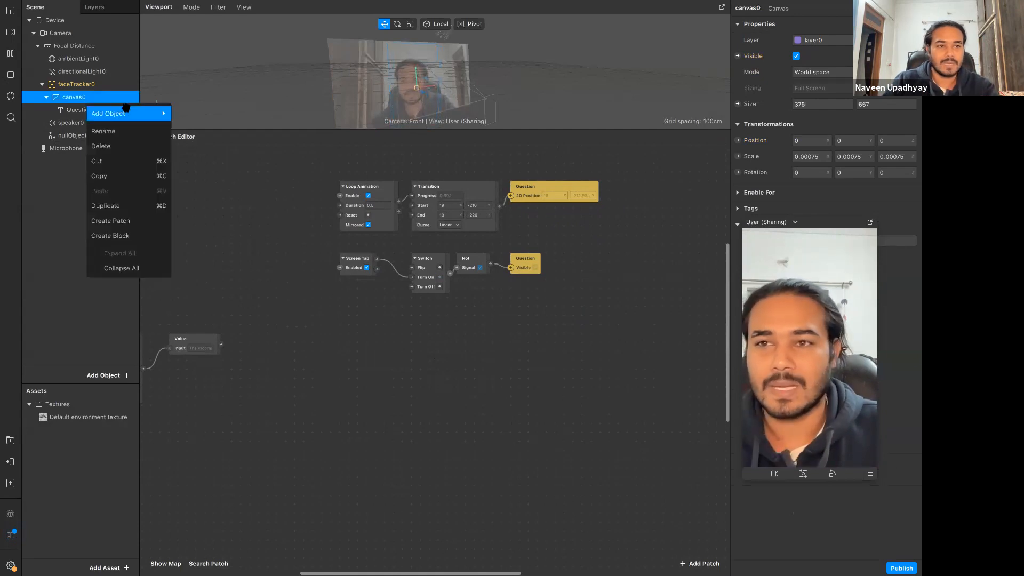
pyautogui.moveTo(138, 114)
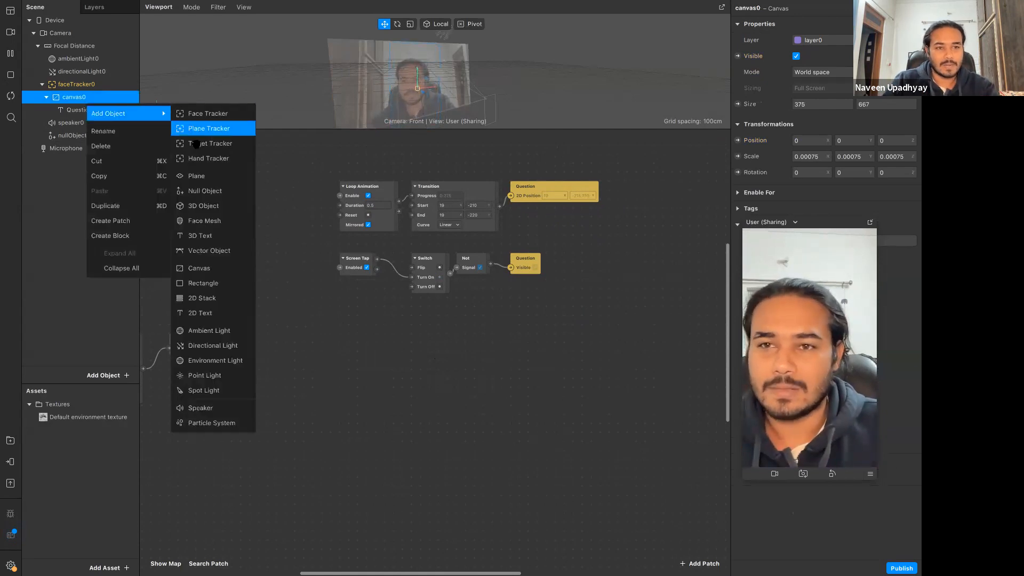
pyautogui.click(213, 313)
pyautogui.write('Answers')
pyautogui.press('Return')
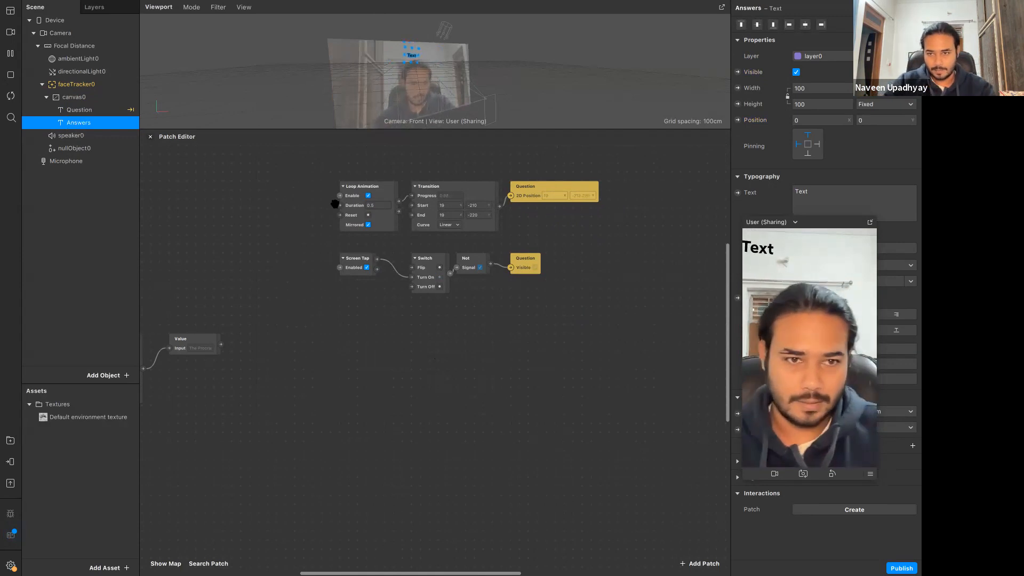
# Create a 2D Position patch for the Answers text, place it below the Question position patch and connect the Transition output to it.
pyautogui.click(77, 110)
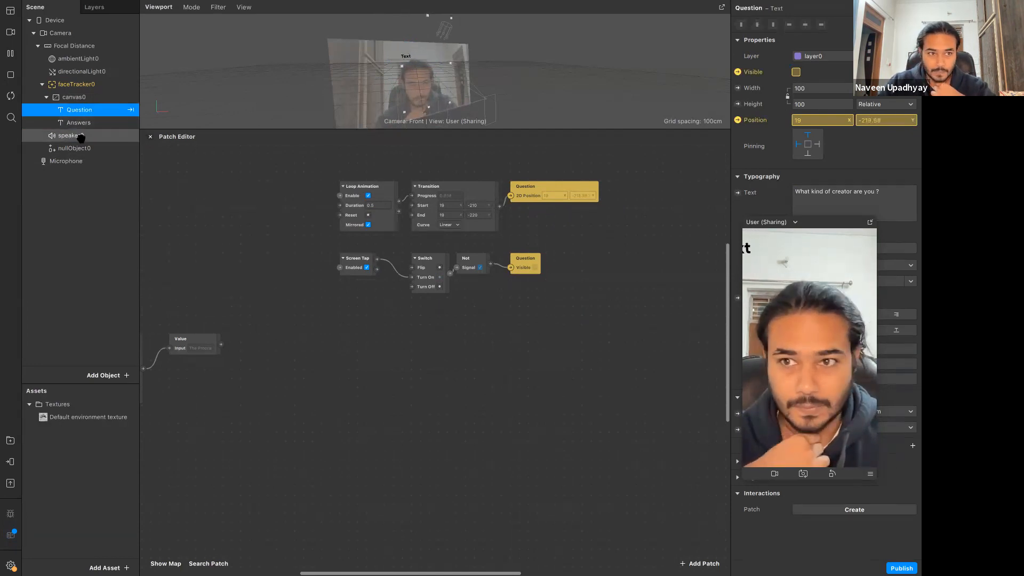
pyautogui.click(85, 124)
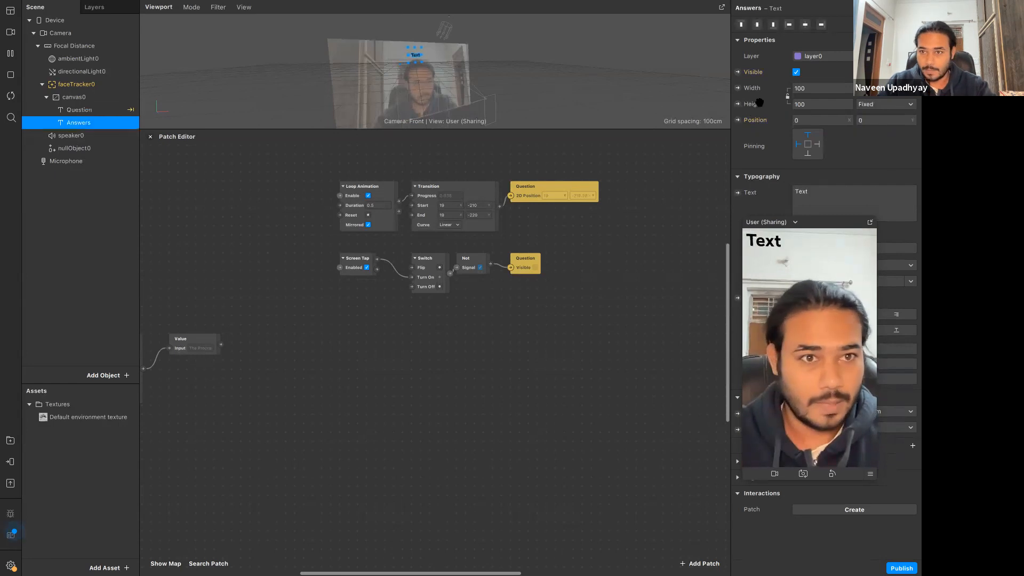
pyautogui.click(738, 121)
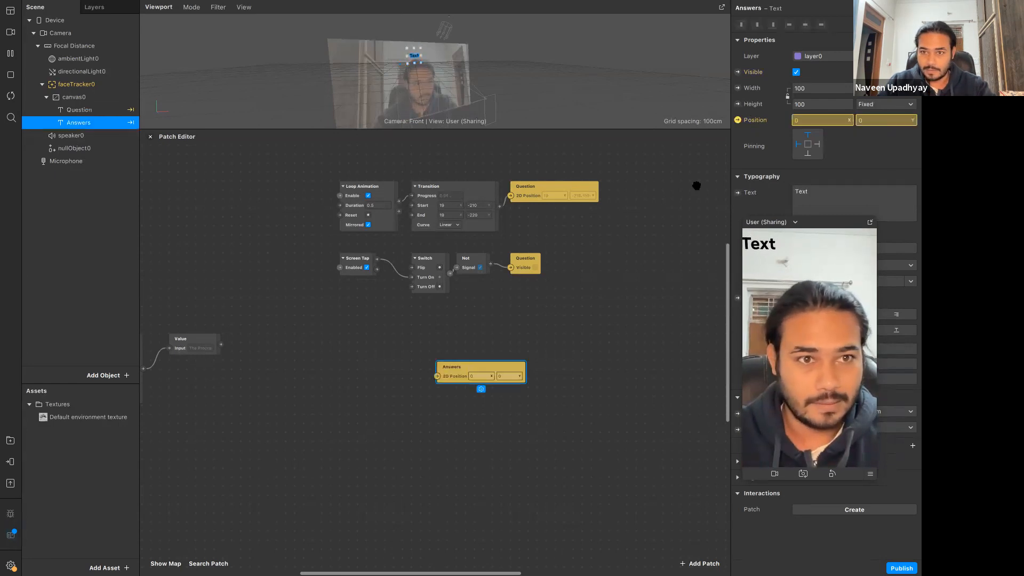
pyautogui.moveTo(464, 370); pyautogui.dragTo(507, 223)
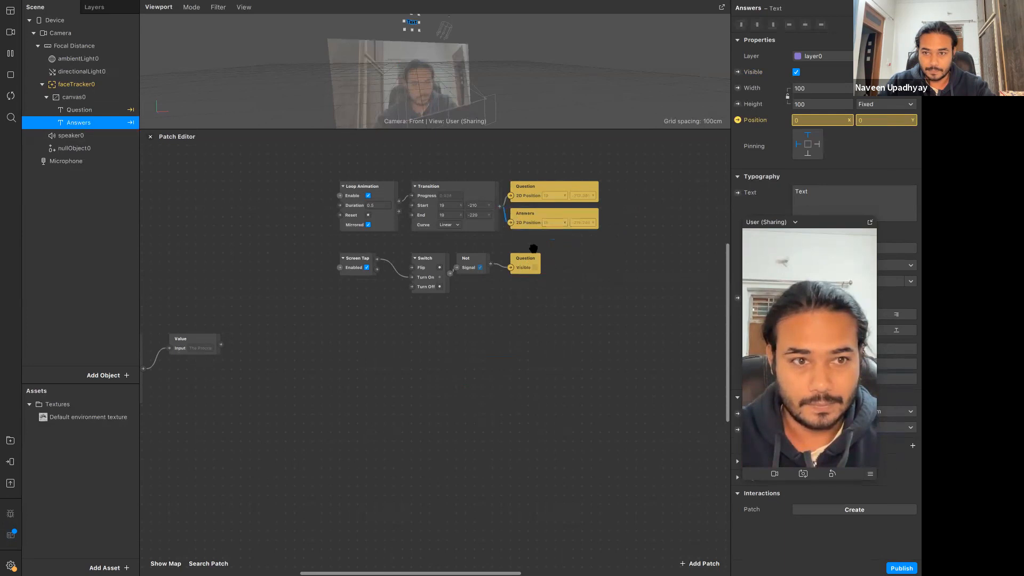
# Switch the Answers text's width and height to Relative sizing and check its typography settings.
pyautogui.click(79, 110)
pyautogui.click(79, 123)
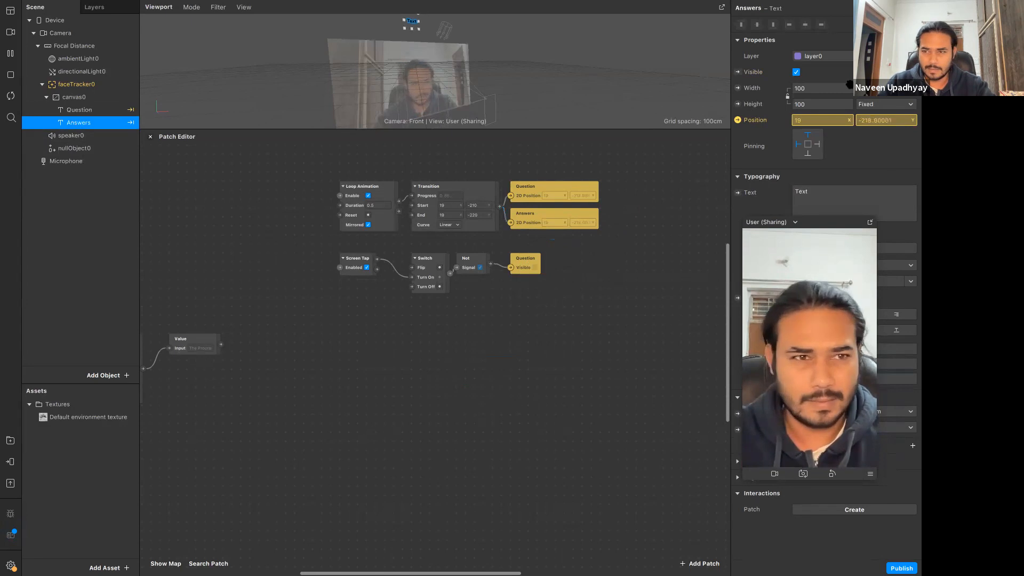
pyautogui.click(815, 105)
pyautogui.click(815, 120)
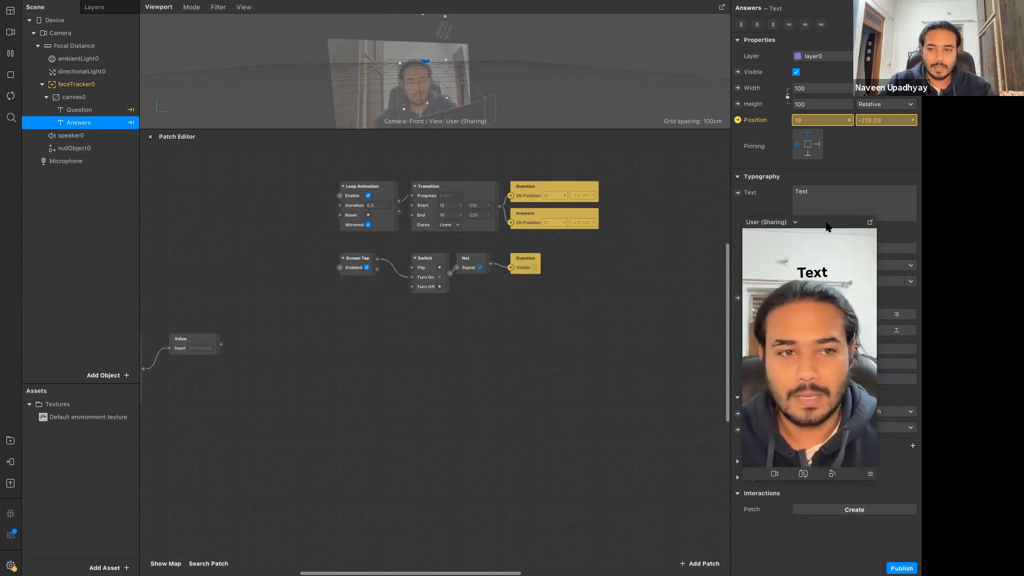
pyautogui.moveTo(827, 225); pyautogui.dragTo(649, 236)
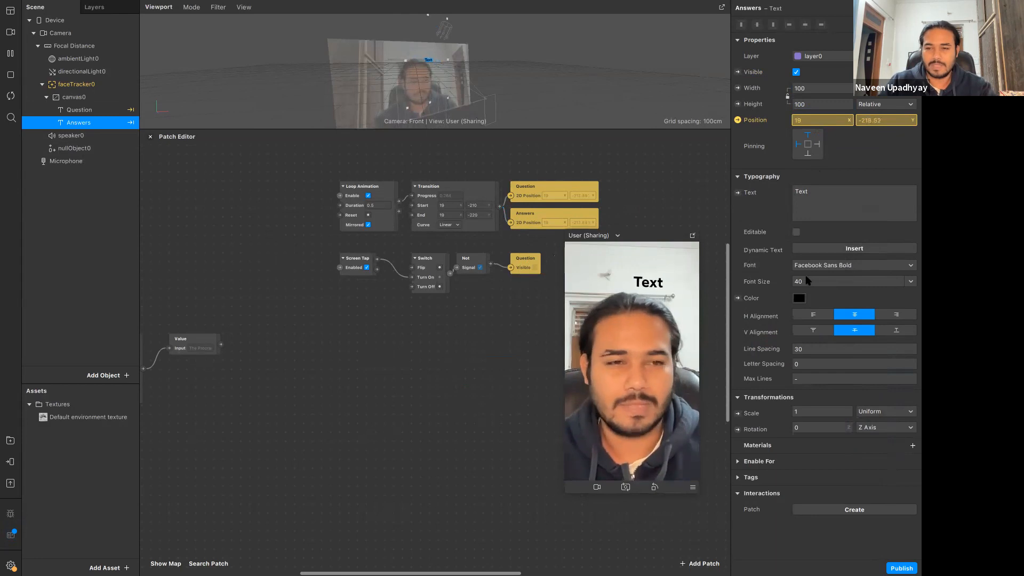
pyautogui.moveTo(637, 235); pyautogui.dragTo(803, 262)
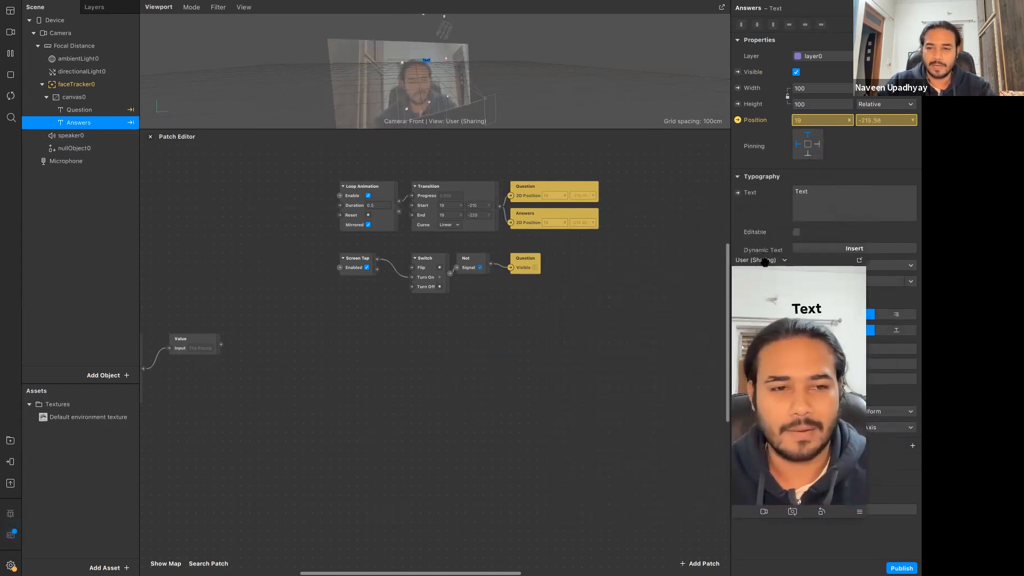
# Create a Text patch for the Answers object and connect the Value patch's output to it.
pyautogui.moveTo(252, 423); pyautogui.dragTo(367, 409)
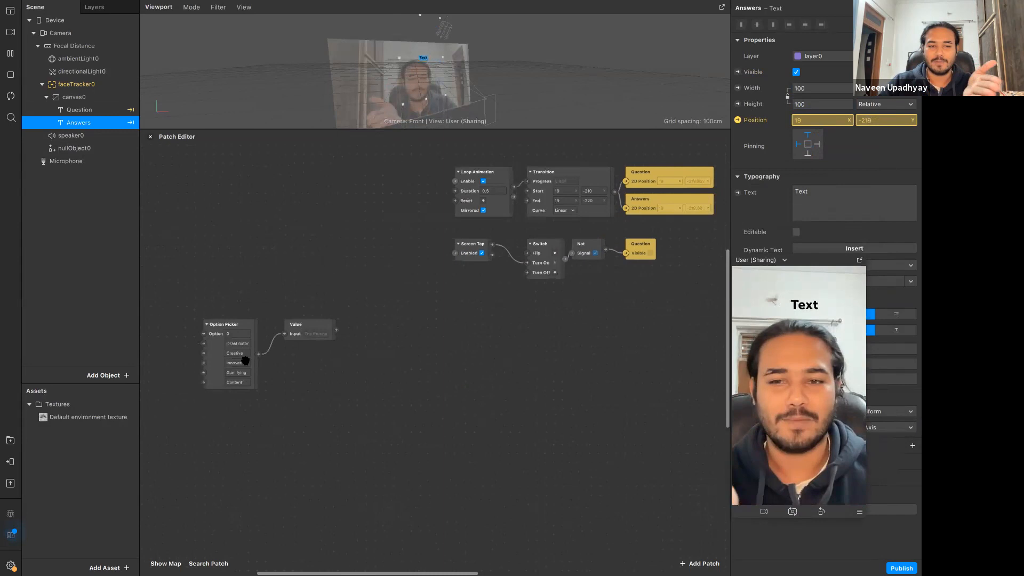
pyautogui.click(738, 192)
pyautogui.moveTo(443, 369); pyautogui.dragTo(373, 336)
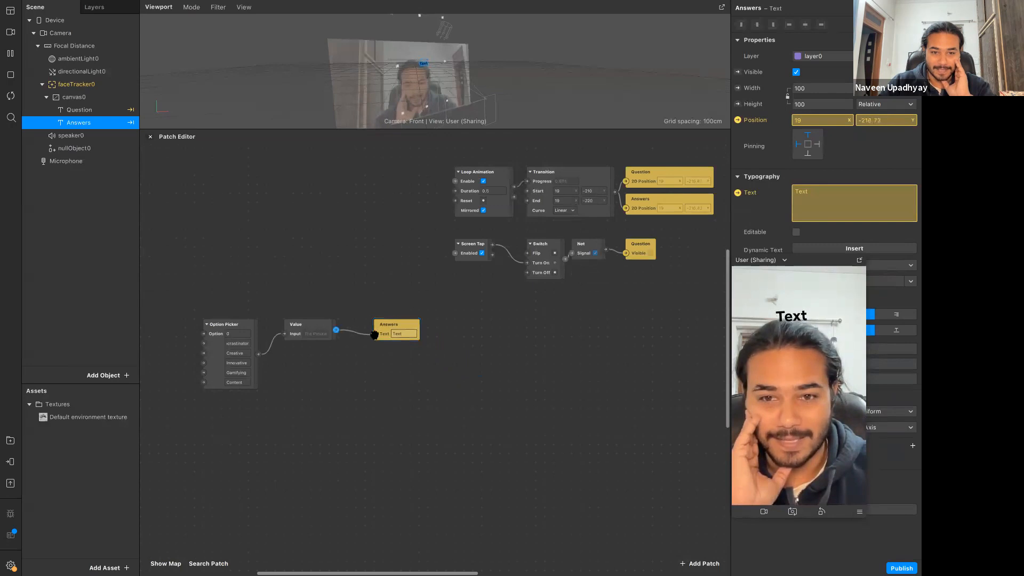
# Move the Option Picker, Value and Answers text patches together below the Screen Tap row.
pyautogui.moveTo(209, 296); pyautogui.dragTo(403, 393)
pyautogui.moveTo(393, 339); pyautogui.dragTo(640, 335)
pyautogui.click(661, 426)
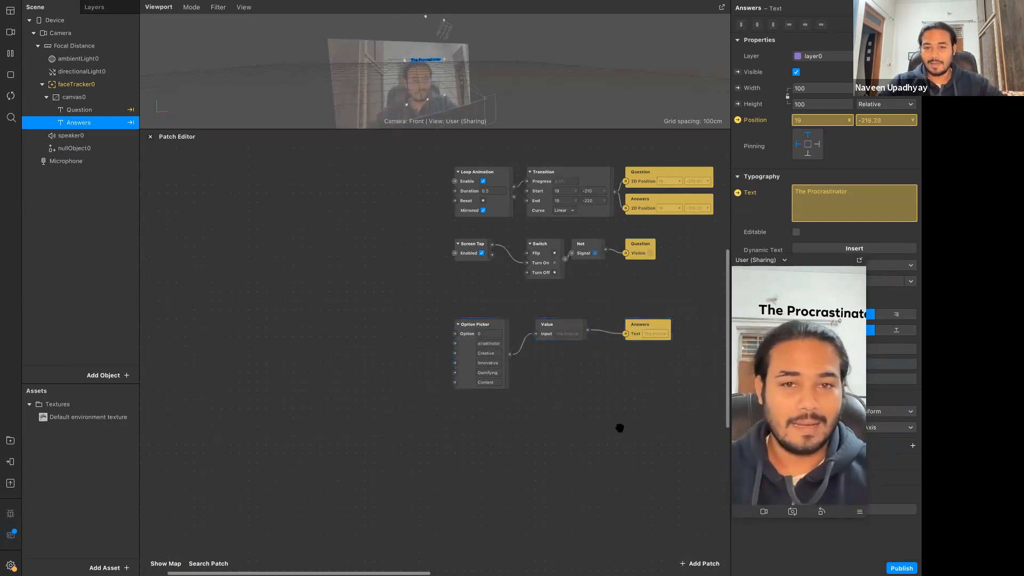
# Move the simulator preview higher over the properties and review the Loop Animation and Screen Tap patch rows.
pyautogui.hscroll(2, 619, 428)
pyautogui.moveTo(817, 259); pyautogui.dragTo(808, 190)
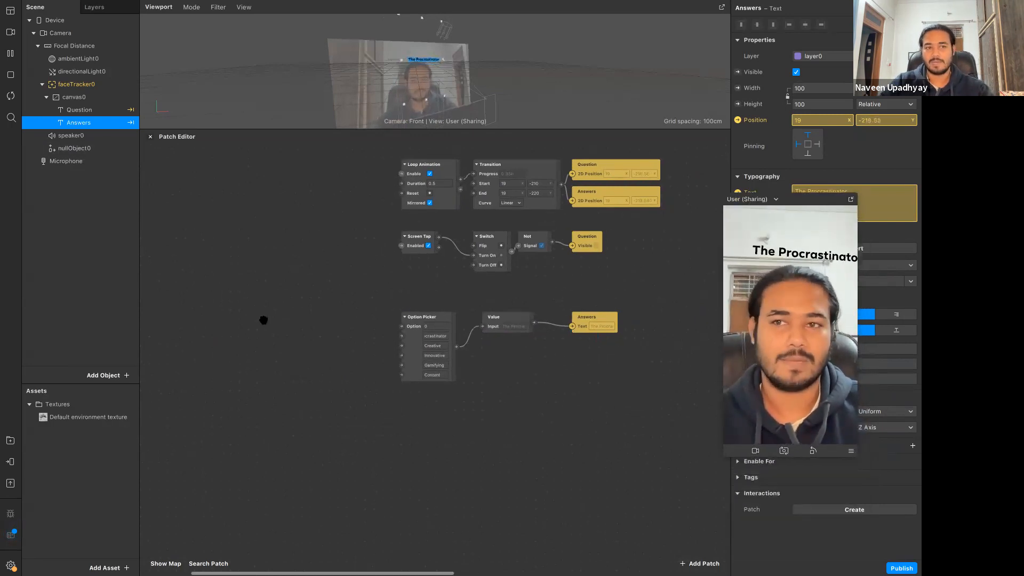
pyautogui.moveTo(425, 284); pyautogui.dragTo(681, 159)
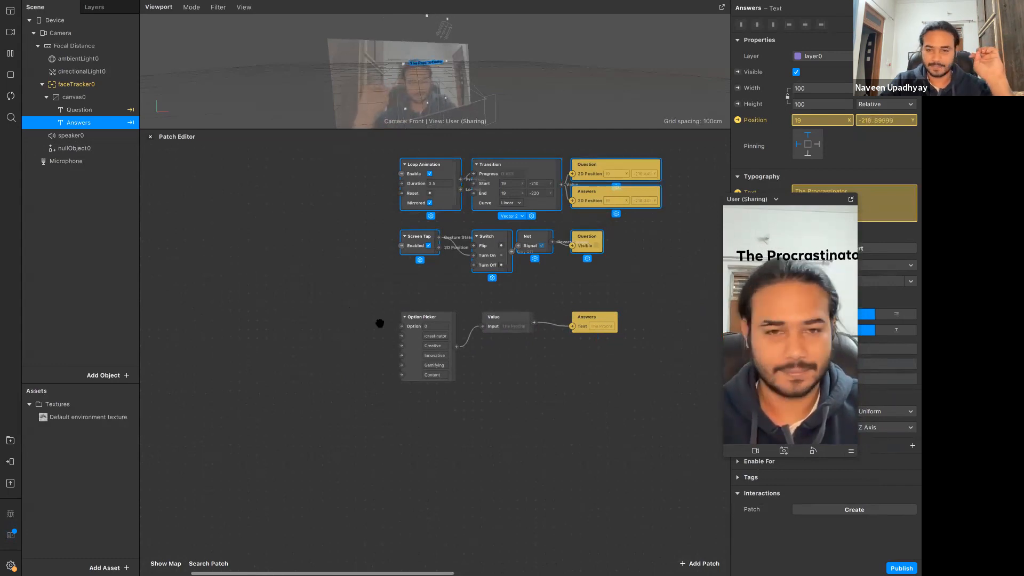
pyautogui.click(491, 460)
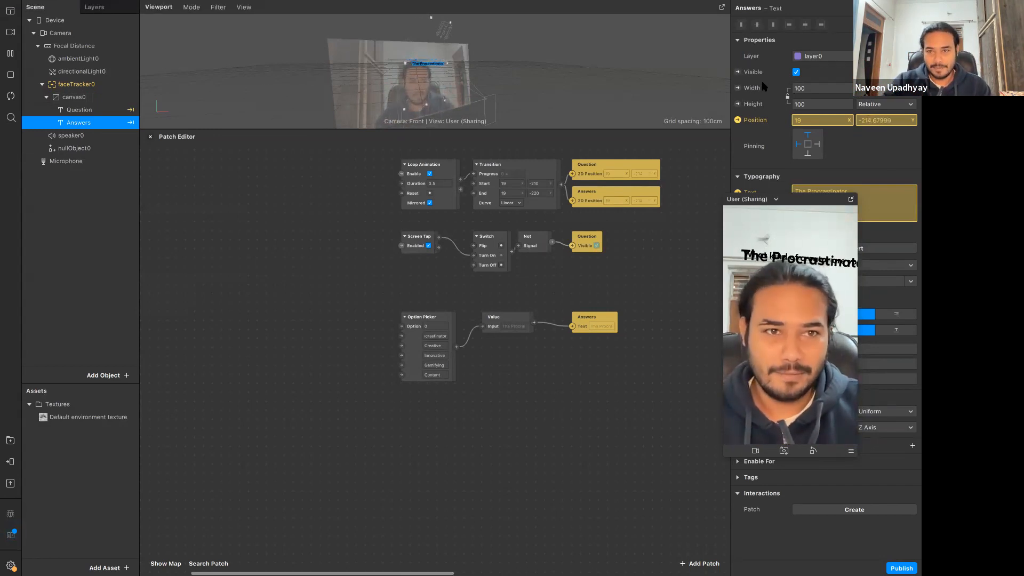
# Create a Visible patch for the Answers object and connect the Switch output to it.
pyautogui.click(738, 72)
pyautogui.moveTo(466, 378); pyautogui.dragTo(594, 271)
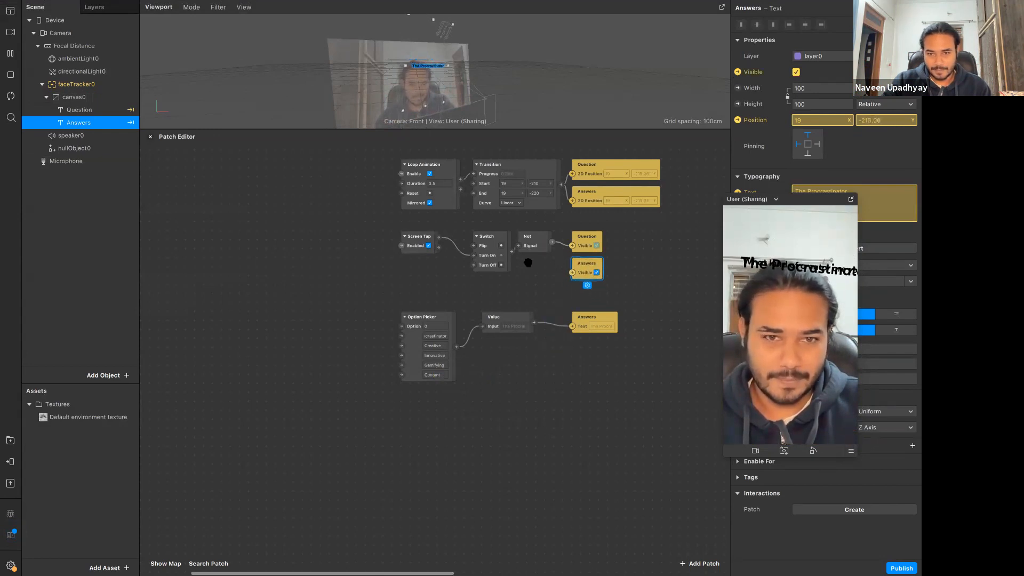
pyautogui.moveTo(509, 253); pyautogui.dragTo(541, 278)
pyautogui.click(605, 251)
pyautogui.click(537, 281)
pyautogui.click(591, 283)
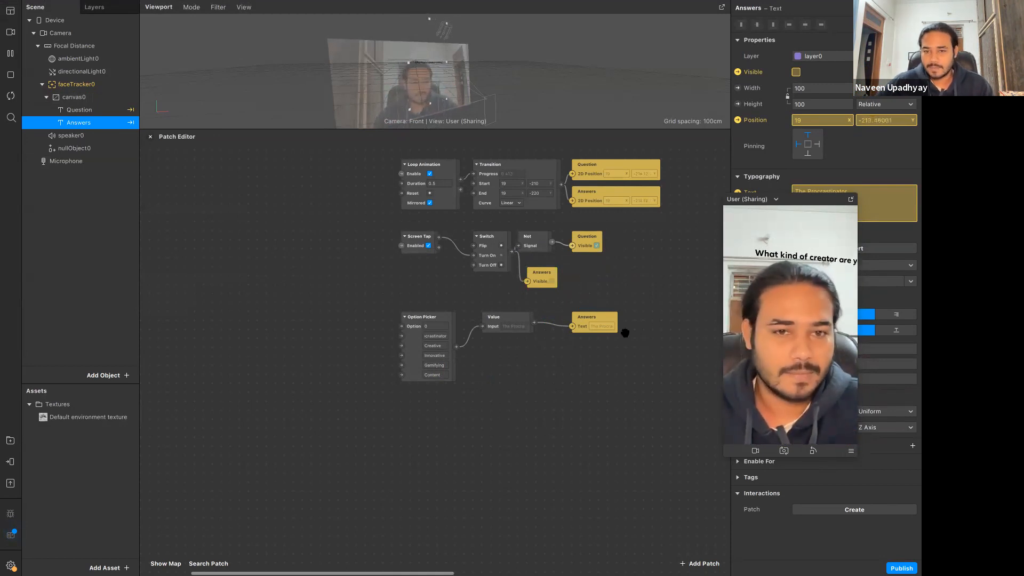
# Test the screen tap in the simulator and place the Answers visibility patch below the Question visibility patch.
pyautogui.moveTo(540, 282); pyautogui.dragTo(549, 272)
pyautogui.click(590, 285)
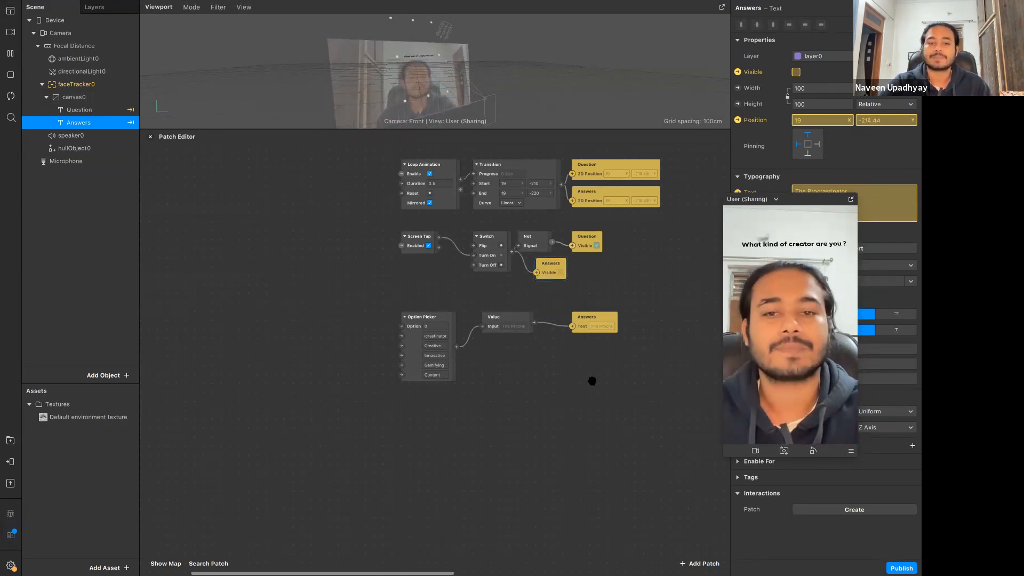
pyautogui.click(777, 294)
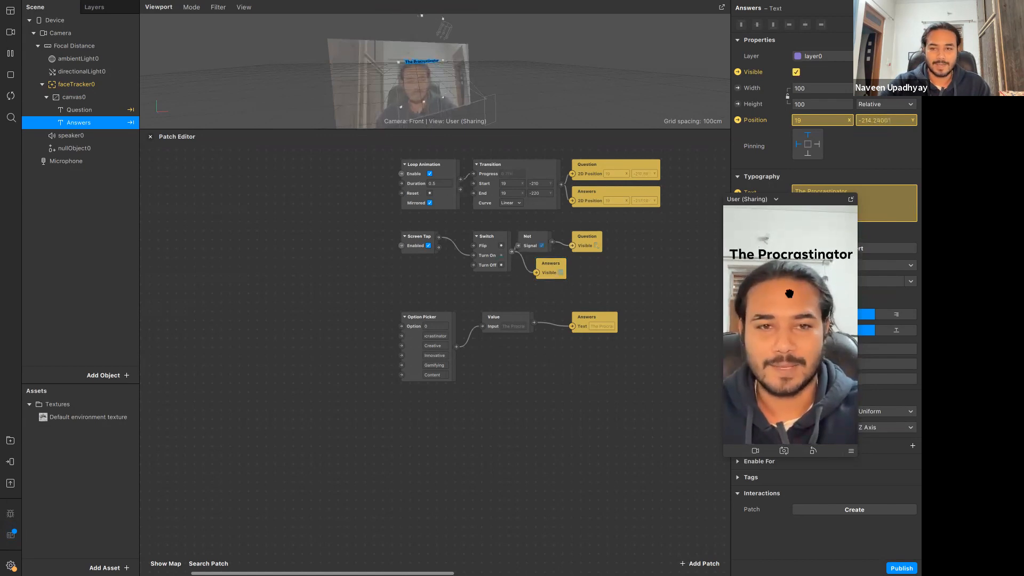
pyautogui.moveTo(551, 267); pyautogui.dragTo(588, 275)
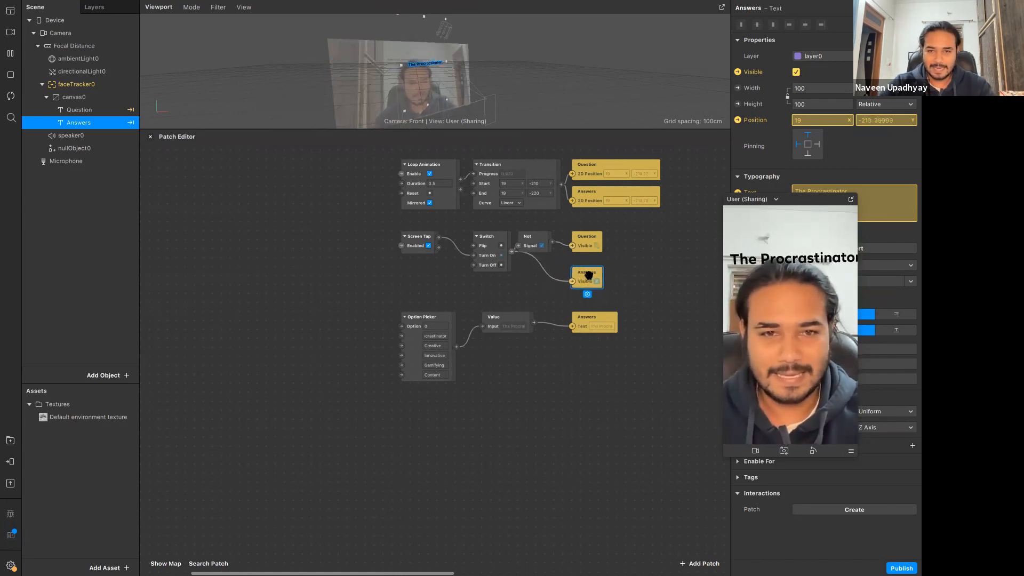
# Add a Delay patch with a 0.3 duration between the Switch output and the Answers visibility patch.
pyautogui.doubleClick(516, 264)
pyautogui.write('del')
pyautogui.press('Return')
pyautogui.moveTo(585, 277); pyautogui.dragTo(536, 278)
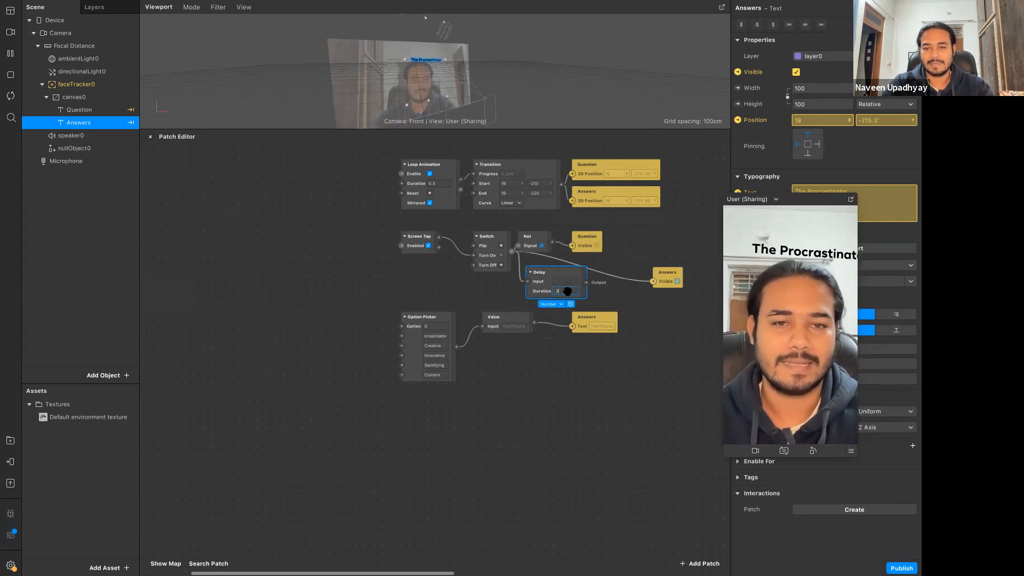
pyautogui.press('Return')
pyautogui.click(611, 302)
pyautogui.moveTo(587, 282); pyautogui.dragTo(653, 281)
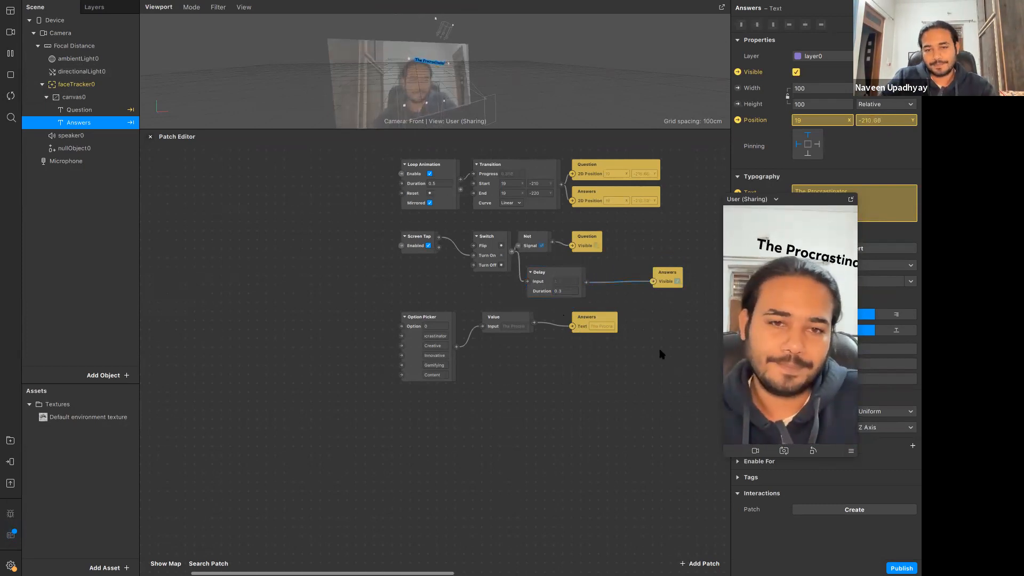
pyautogui.click(551, 346)
# Move the Loop Animation row and the Screen Tap row up, leaving more room above the Option Picker row.
pyautogui.scroll(2, 550, 345)
pyautogui.scroll(2, 457, 366)
pyautogui.moveTo(334, 240); pyautogui.dragTo(538, 209)
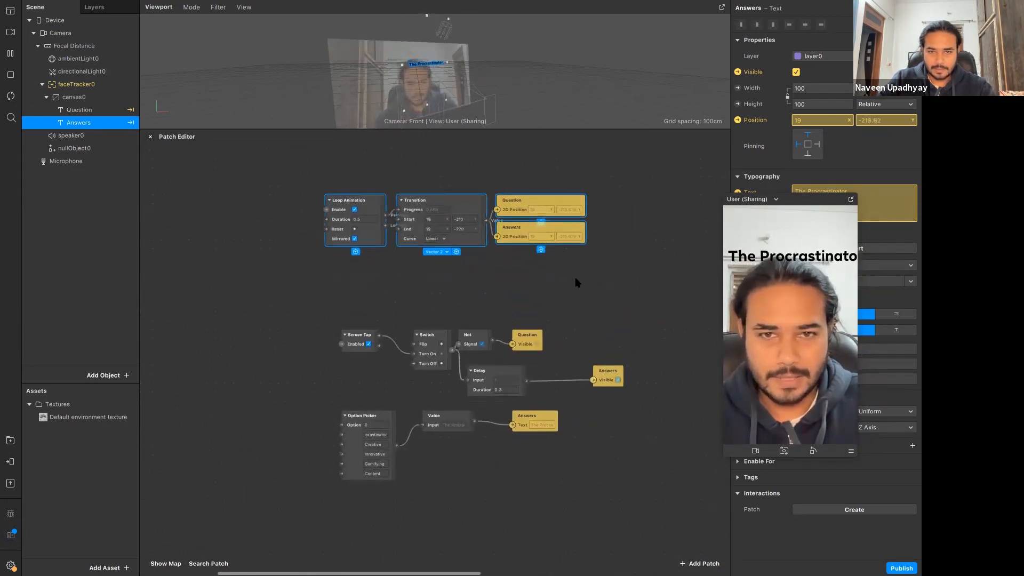
pyautogui.click(575, 279)
pyautogui.moveTo(352, 319); pyautogui.dragTo(584, 313)
pyautogui.click(622, 393)
# Move the Option Picker, Value and Answers text patches together well to the right, freeing space before Option Picker.
pyautogui.scroll(-3, 622, 393)
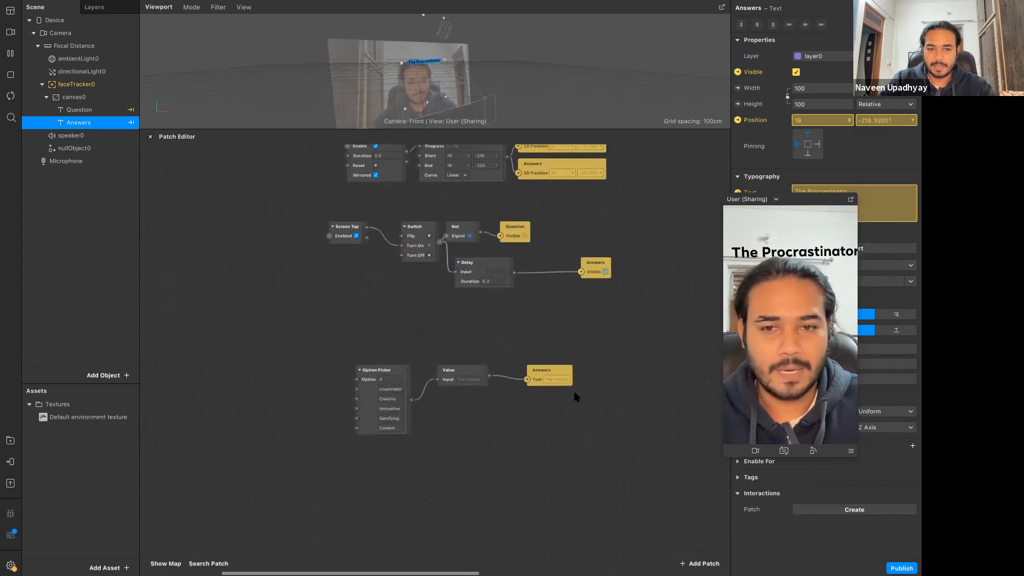
pyautogui.scroll(-3, 502, 413)
pyautogui.scroll(3, 371, 367)
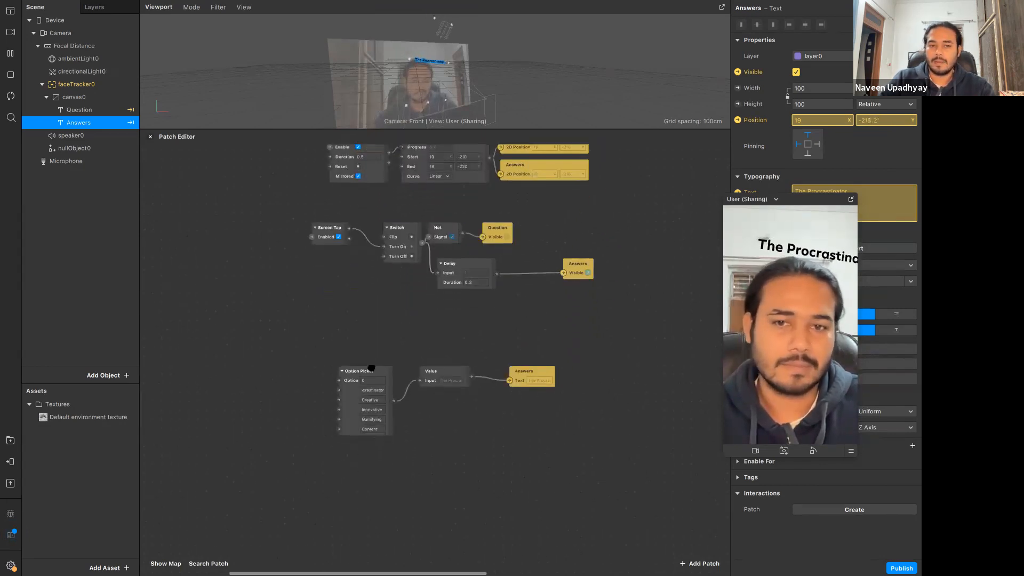
pyautogui.scroll(-2, 369, 368)
pyautogui.moveTo(300, 315); pyautogui.dragTo(639, 459)
pyautogui.moveTo(524, 341); pyautogui.dragTo(523, 314)
pyautogui.moveTo(317, 292); pyautogui.dragTo(507, 429)
pyautogui.moveTo(333, 355); pyautogui.dragTo(414, 381)
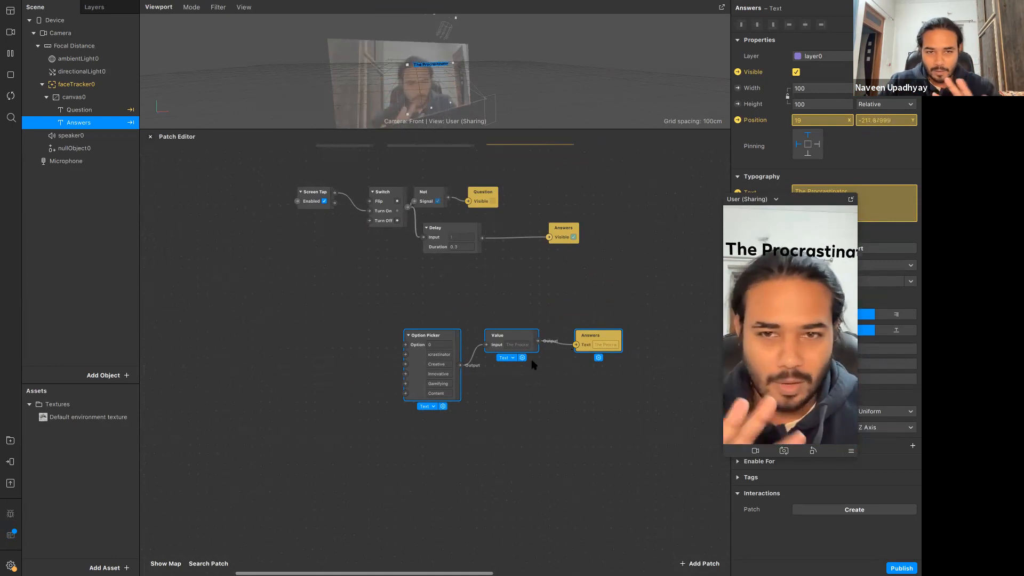
pyautogui.click(550, 428)
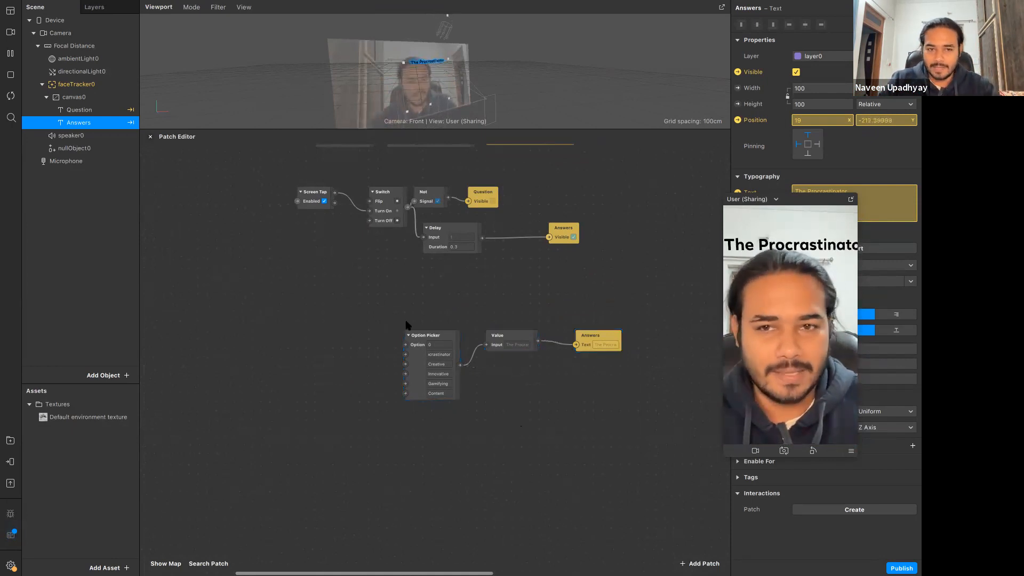
pyautogui.moveTo(389, 320); pyautogui.dragTo(622, 413)
pyautogui.moveTo(574, 354); pyautogui.dragTo(708, 326)
pyautogui.click(285, 348)
# Create an Animation patch played by the Screen Tap output and place it below and left of Screen Tap.
pyautogui.hscroll(-1, 283, 348)
pyautogui.scroll(1, 283, 349)
pyautogui.moveTo(384, 233); pyautogui.dragTo(336, 364)
pyautogui.write('anim')
pyautogui.press('Return')
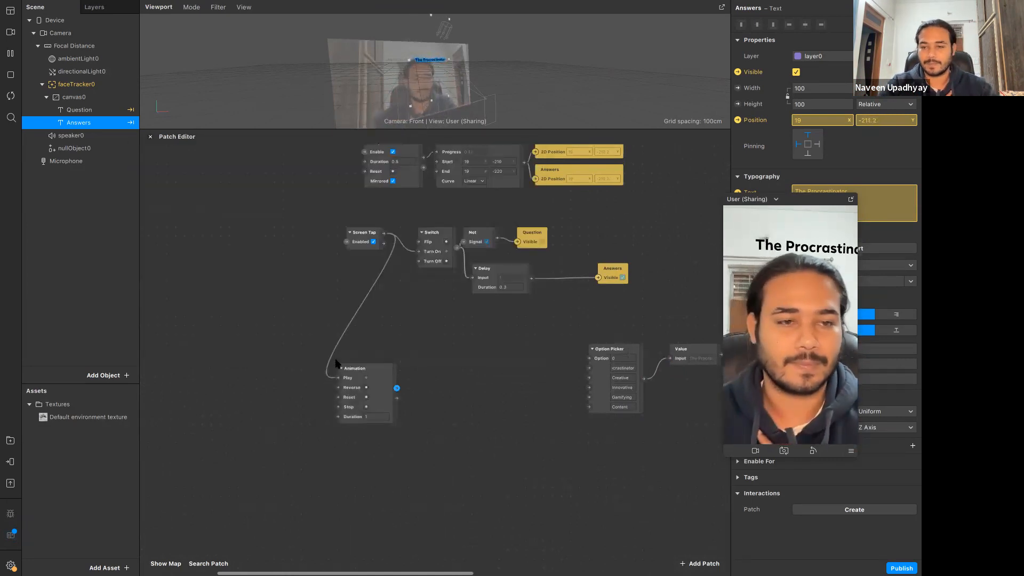
pyautogui.moveTo(361, 395); pyautogui.dragTo(324, 366)
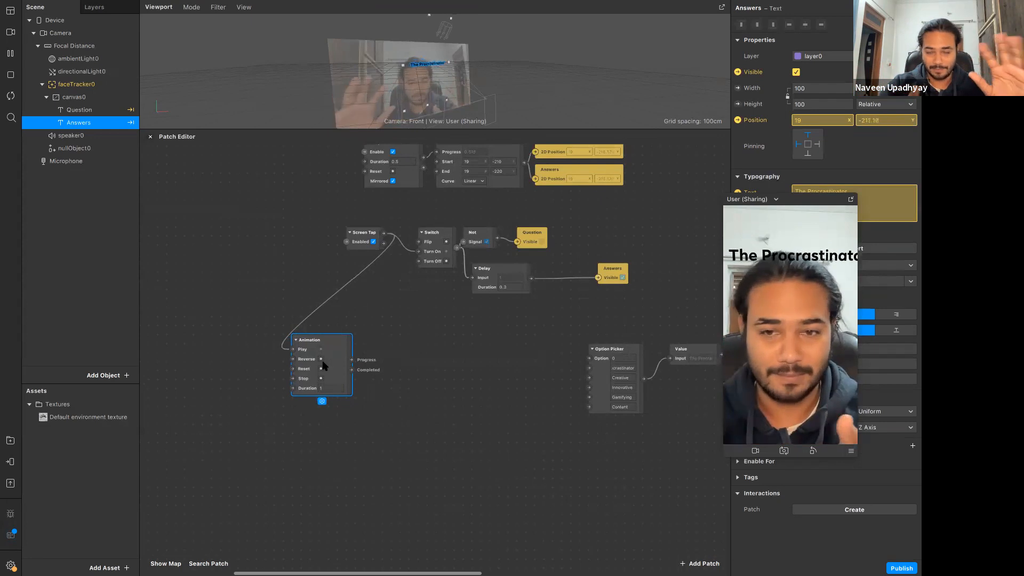
pyautogui.click(394, 410)
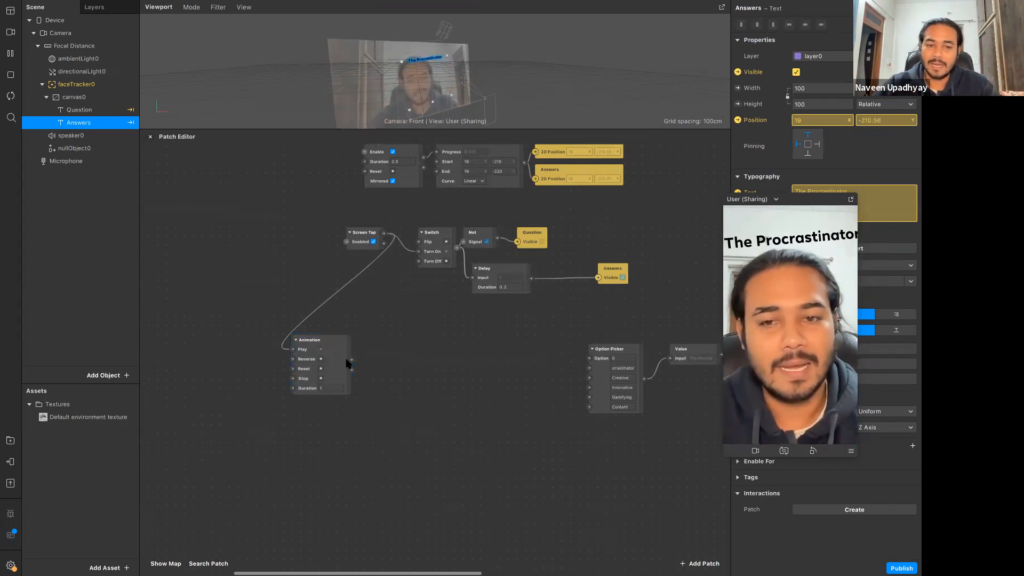
# Add a Transition patch fed by the Animation's progress and change its data type to Number.
pyautogui.moveTo(351, 360); pyautogui.dragTo(373, 344)
pyautogui.write('tran')
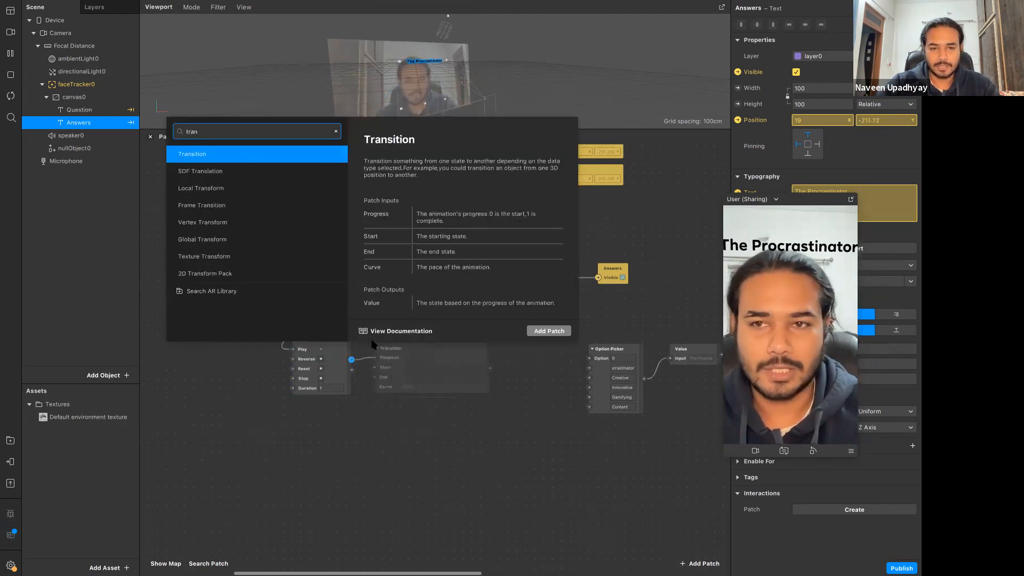
pyautogui.press('Return')
pyautogui.click(450, 393)
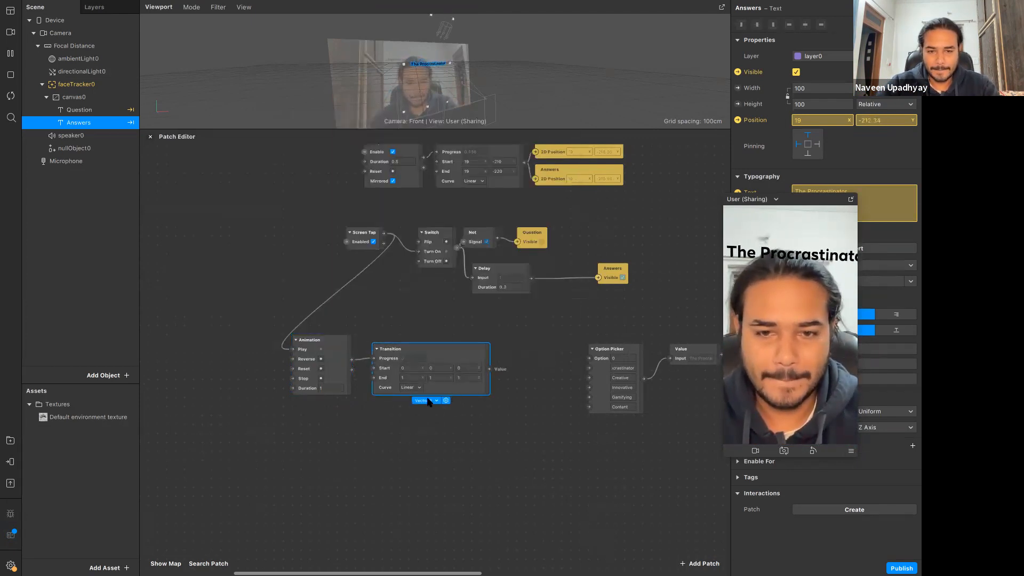
pyautogui.click(429, 401)
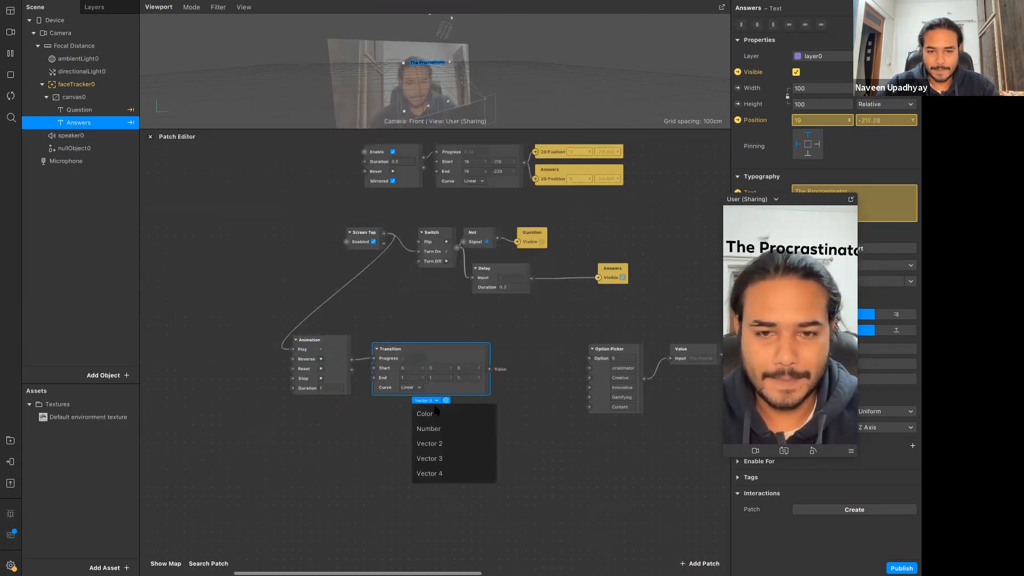
pyautogui.click(457, 431)
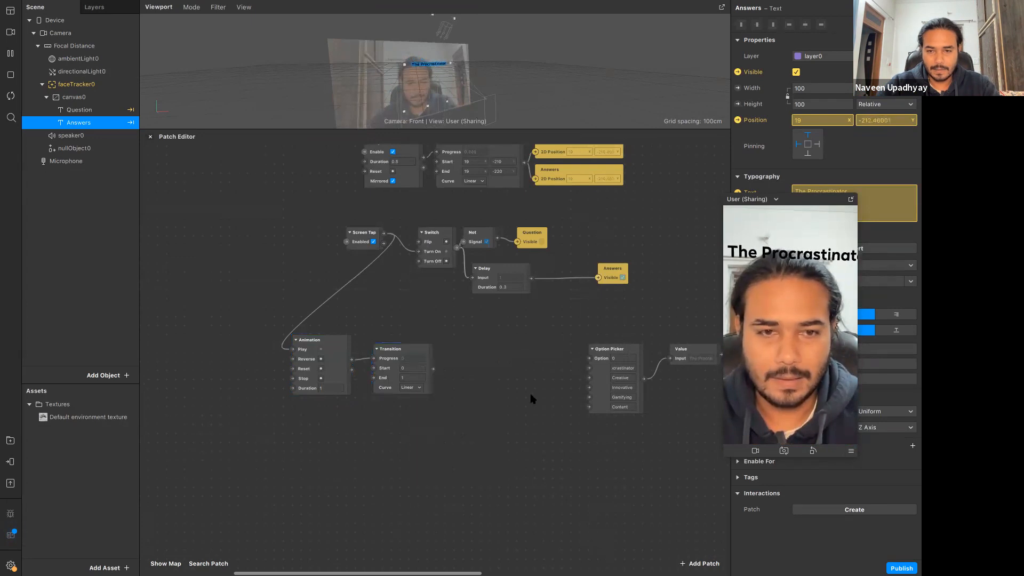
# Set the number Transition to run from 0 to 4 and move it closer to the Option Picker.
pyautogui.click(607, 372)
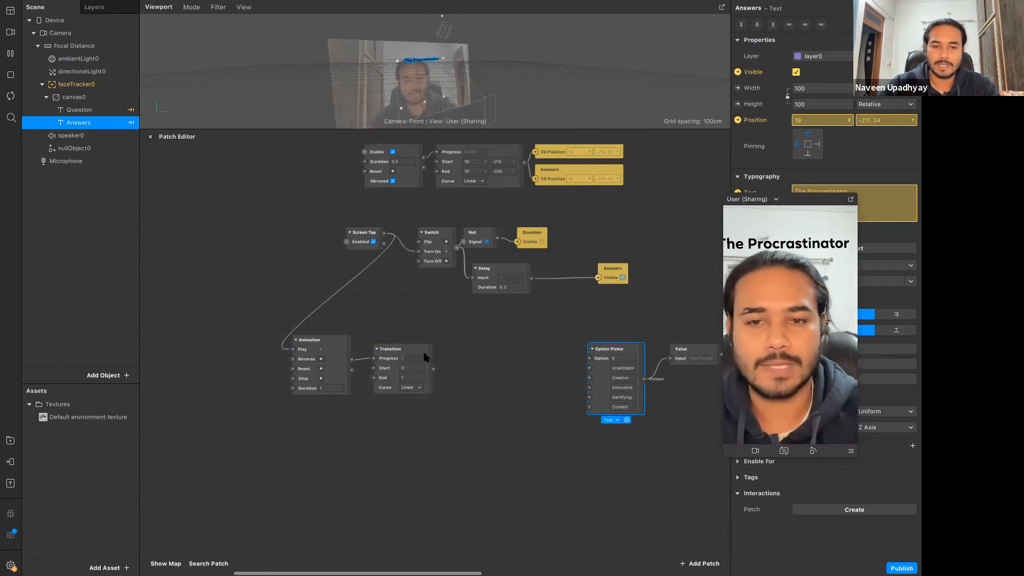
pyautogui.click(418, 369)
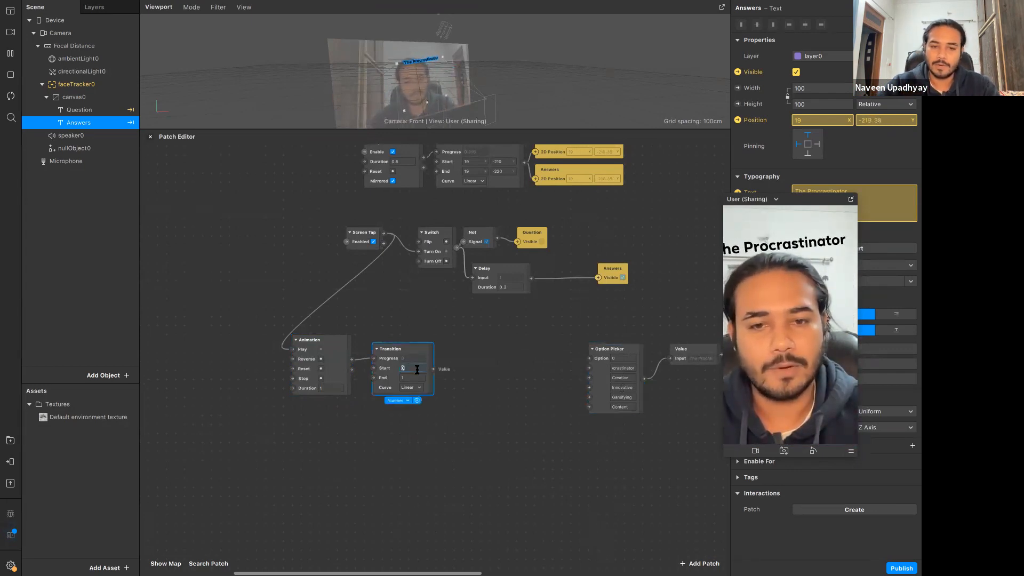
pyautogui.click(417, 378)
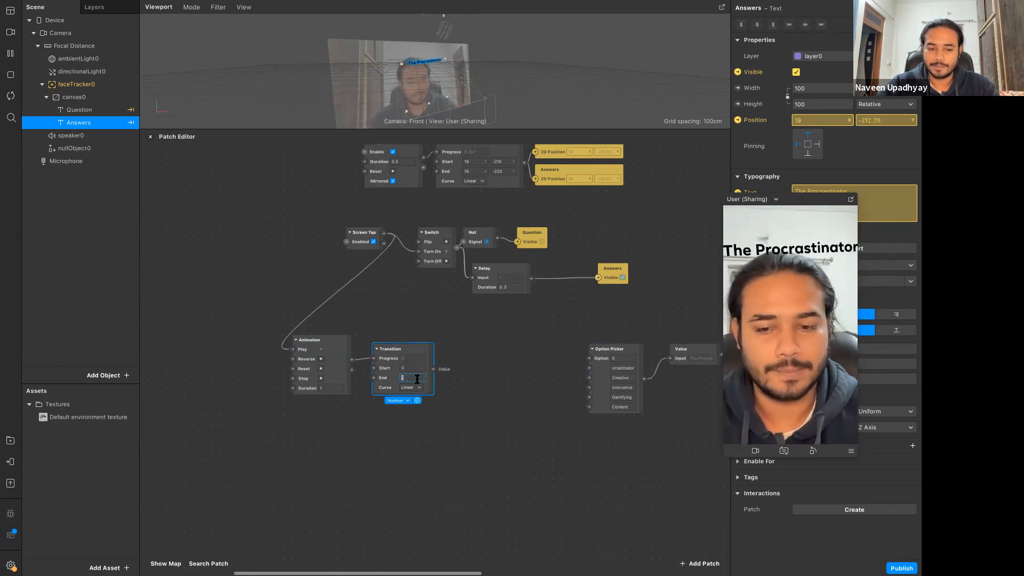
pyautogui.click(453, 426)
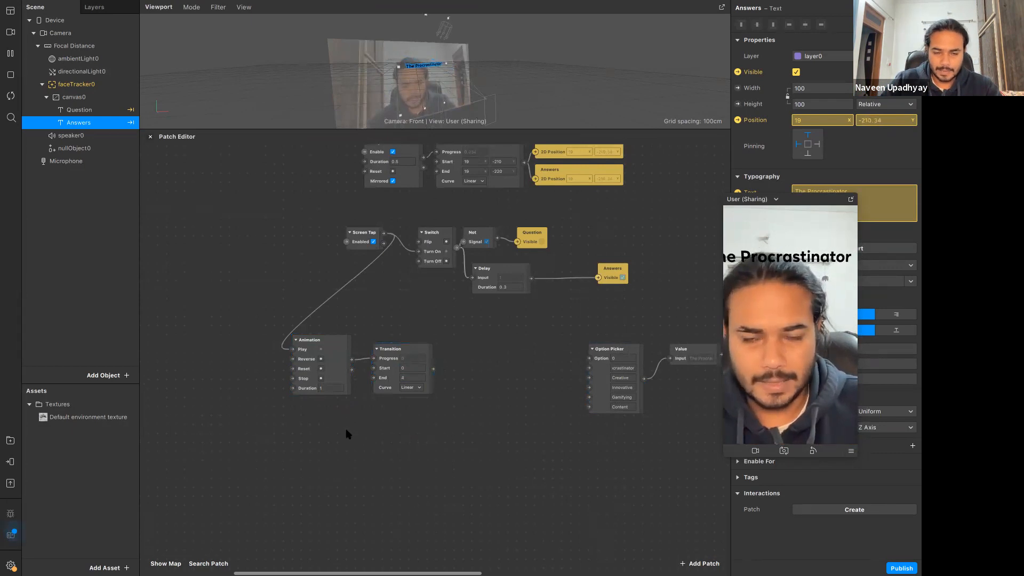
pyautogui.scroll(-3, 332, 436)
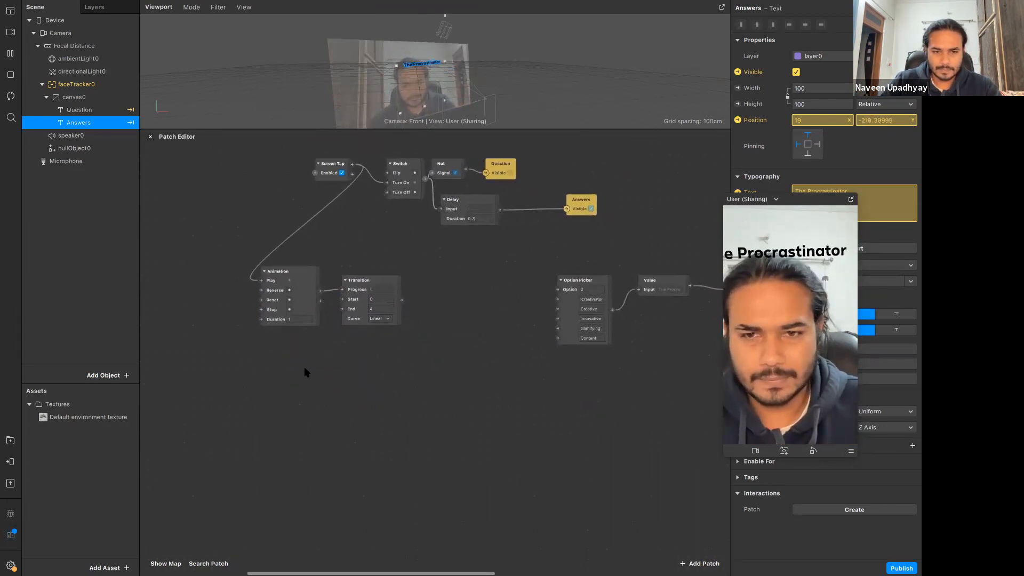
pyautogui.moveTo(394, 348); pyautogui.dragTo(457, 332)
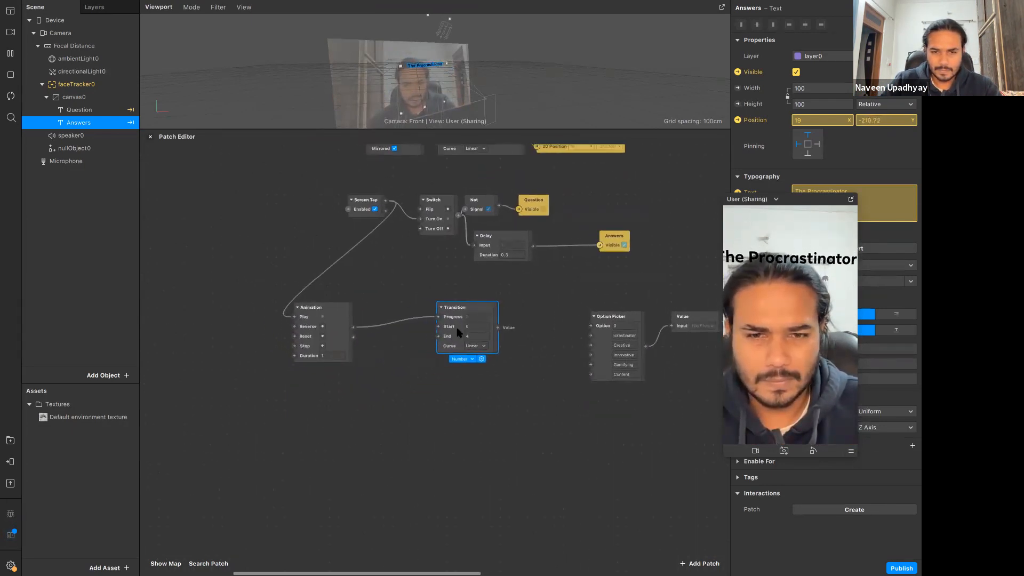
# Set the Animation patch's duration to 0 and disconnect its progress output from the Transition.
pyautogui.click(334, 356)
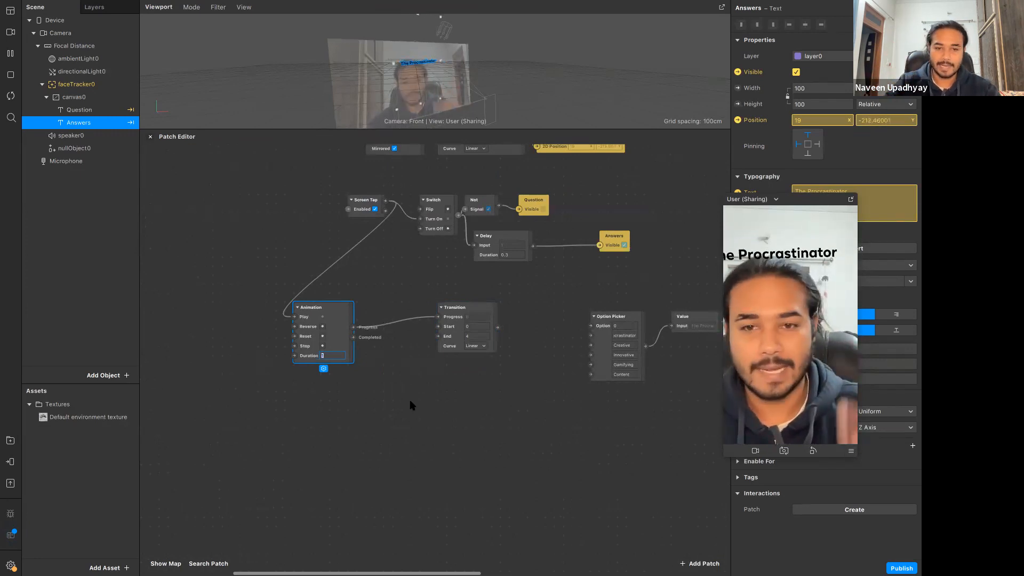
pyautogui.click(383, 417)
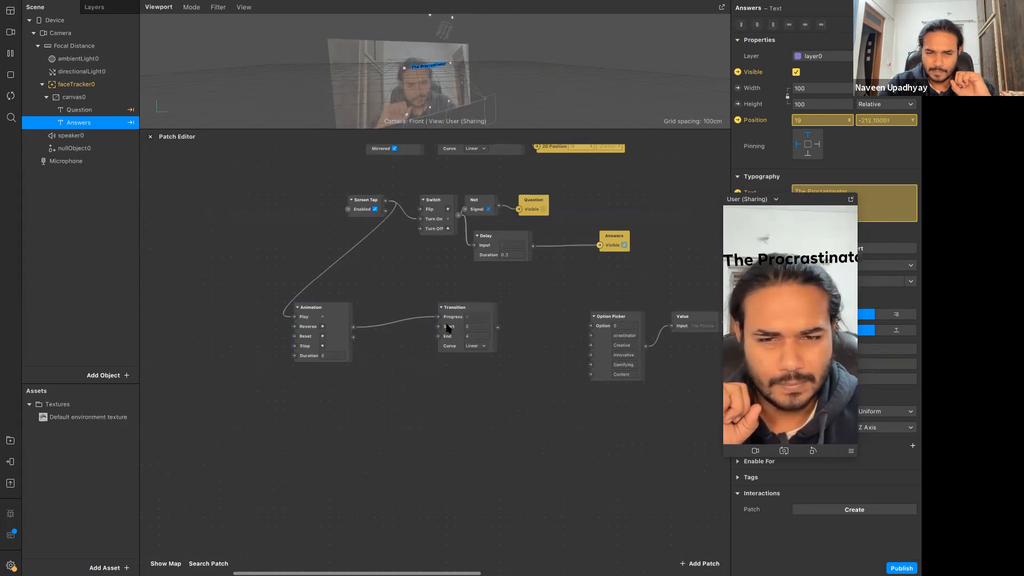
pyautogui.moveTo(441, 315); pyautogui.dragTo(415, 379)
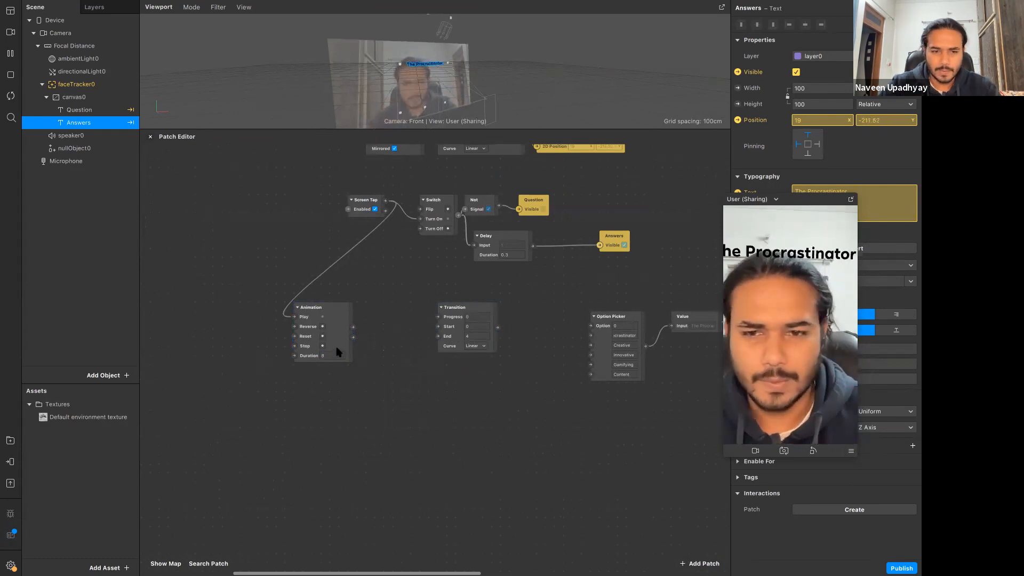
# Add a second Loop Animation patch and place it between the Animation and the number Transition, shifting the Transition right.
pyautogui.doubleClick(418, 385)
pyautogui.write('loop')
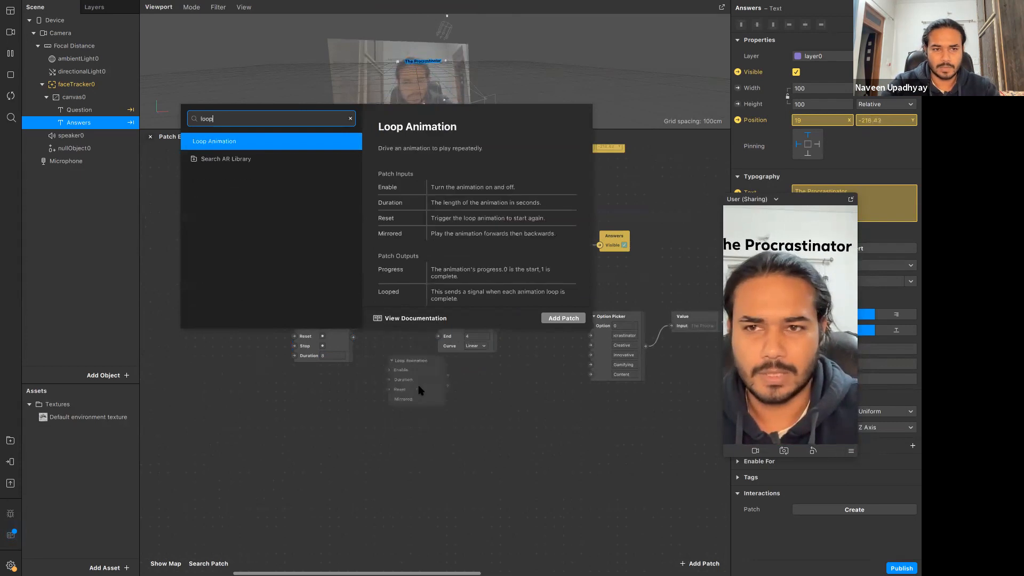
pyautogui.press('Return')
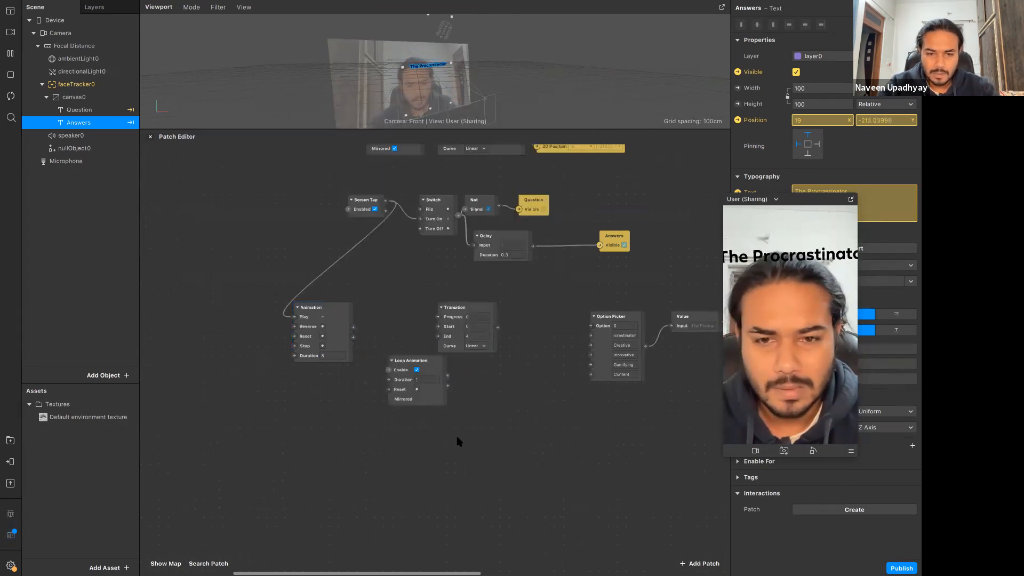
pyautogui.moveTo(460, 335); pyautogui.dragTo(495, 344)
pyautogui.moveTo(429, 384); pyautogui.dragTo(446, 333)
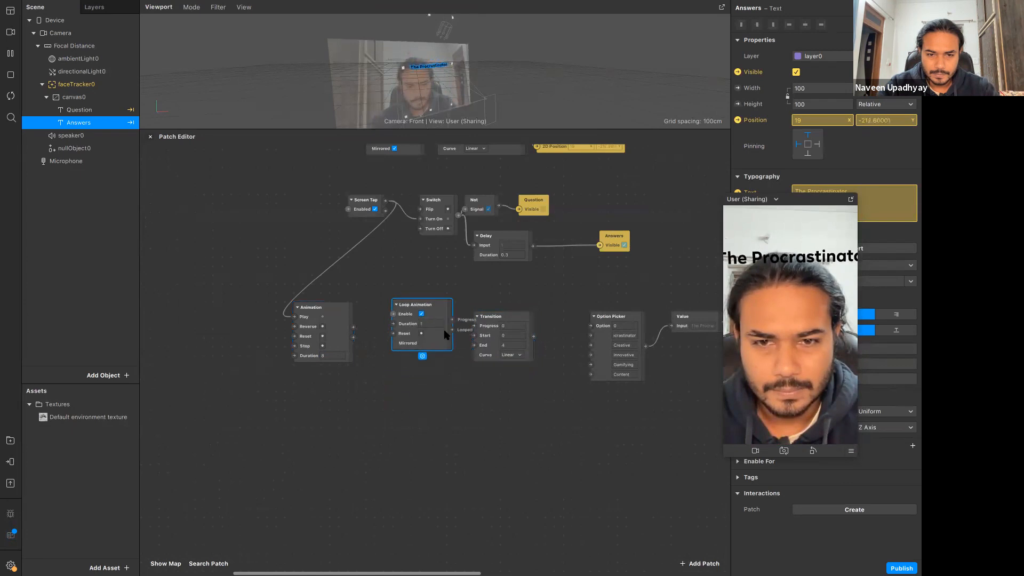
pyautogui.hscroll(-3, 376, 320)
pyautogui.scroll(2, 376, 321)
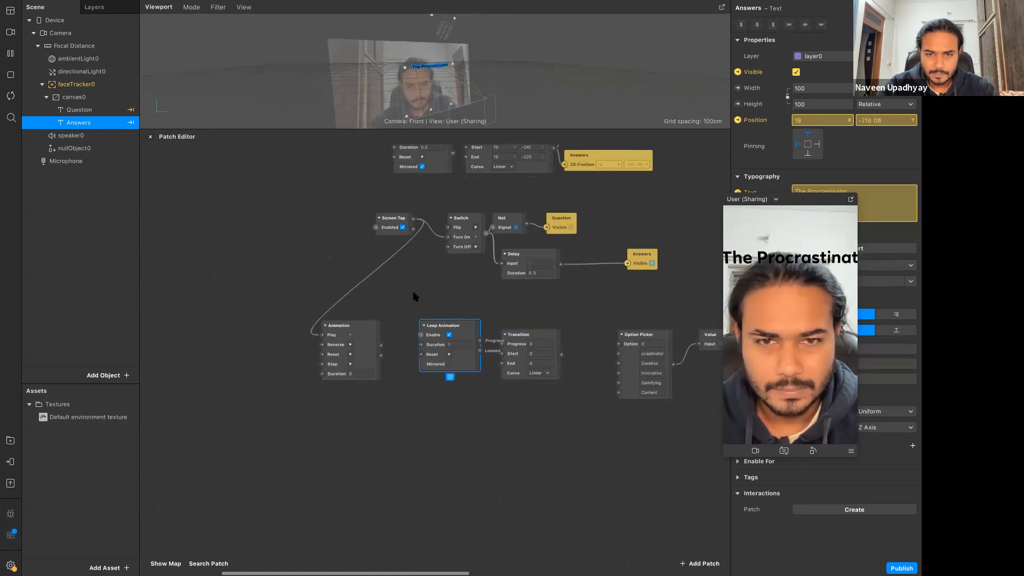
# Move the Screen Tap, Switch, Not, Delay and visibility patches together to the left, roughly above the Animation patch.
pyautogui.moveTo(352, 207); pyautogui.dragTo(453, 254)
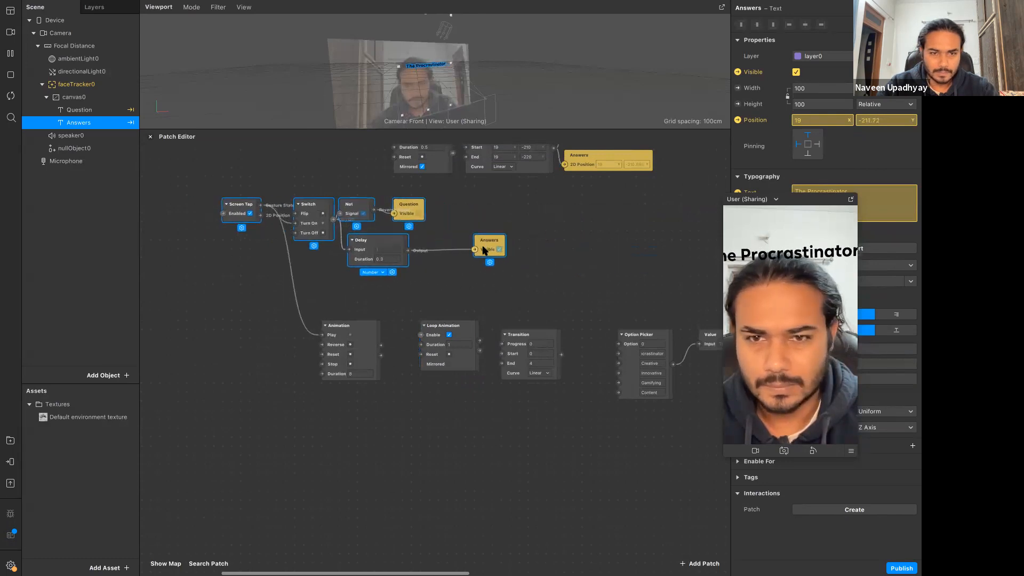
pyautogui.click(516, 306)
pyautogui.hscroll(3, 517, 306)
pyautogui.scroll(-1, 517, 306)
pyautogui.scroll(2, 516, 304)
pyautogui.hscroll(6, 515, 305)
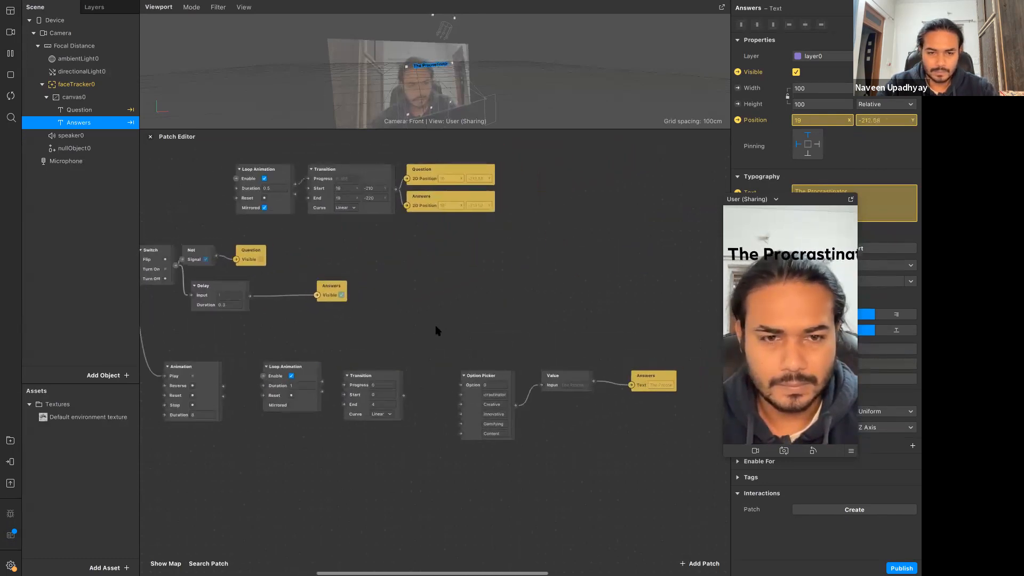
# Move the Option Picker, its Value patch and the Answers text patch together up and away from the number Transition.
pyautogui.moveTo(595, 435); pyautogui.dragTo(541, 238)
pyautogui.click(423, 359)
pyautogui.hscroll(-5, 423, 359)
pyautogui.scroll(-1, 423, 359)
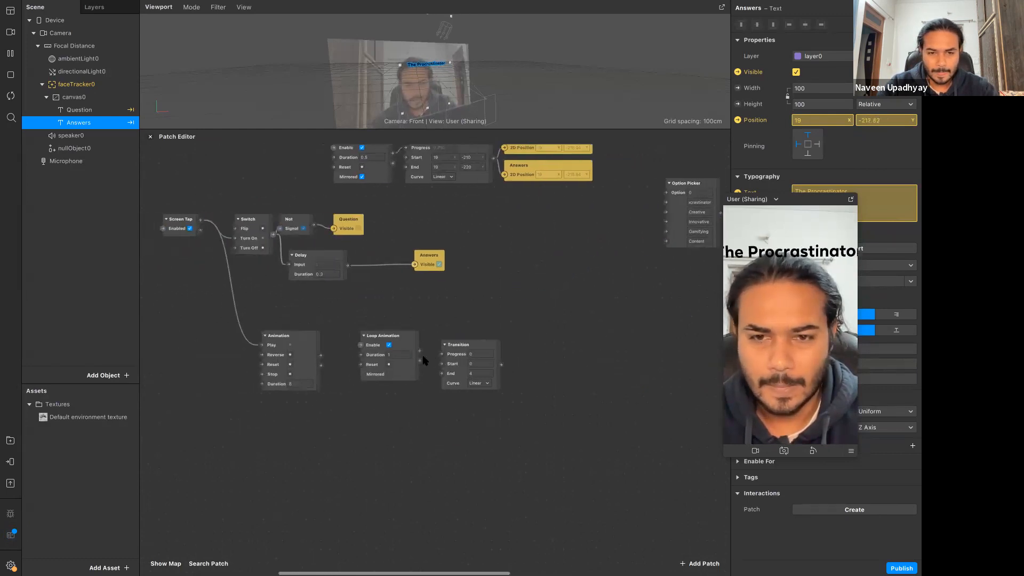
# Shift the Animation patch slightly left and down, widening the gap before the second Loop Animation.
pyautogui.scroll(-2, 423, 360)
pyautogui.hscroll(-3, 423, 360)
pyautogui.hscroll(1, 423, 360)
pyautogui.scroll(1, 423, 360)
pyautogui.keyDown('ctrl'); pyautogui.scroll(2, 423, 360); pyautogui.keyUp('ctrl')
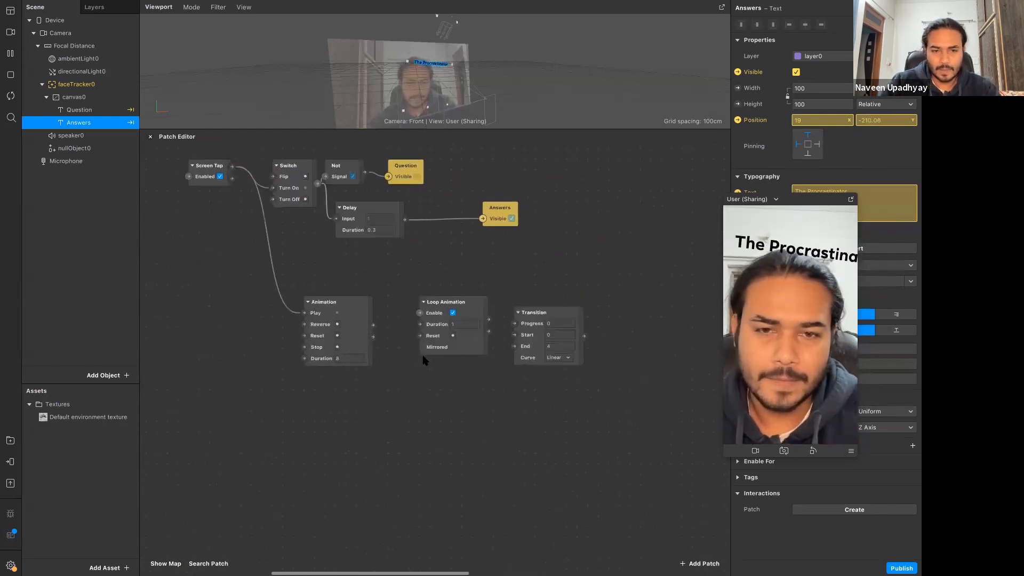
pyautogui.keyDown('ctrl'); pyautogui.scroll(1, 425, 361); pyautogui.keyUp('ctrl')
pyautogui.hscroll(2, 425, 361)
pyautogui.scroll(1, 425, 361)
pyautogui.click(315, 322)
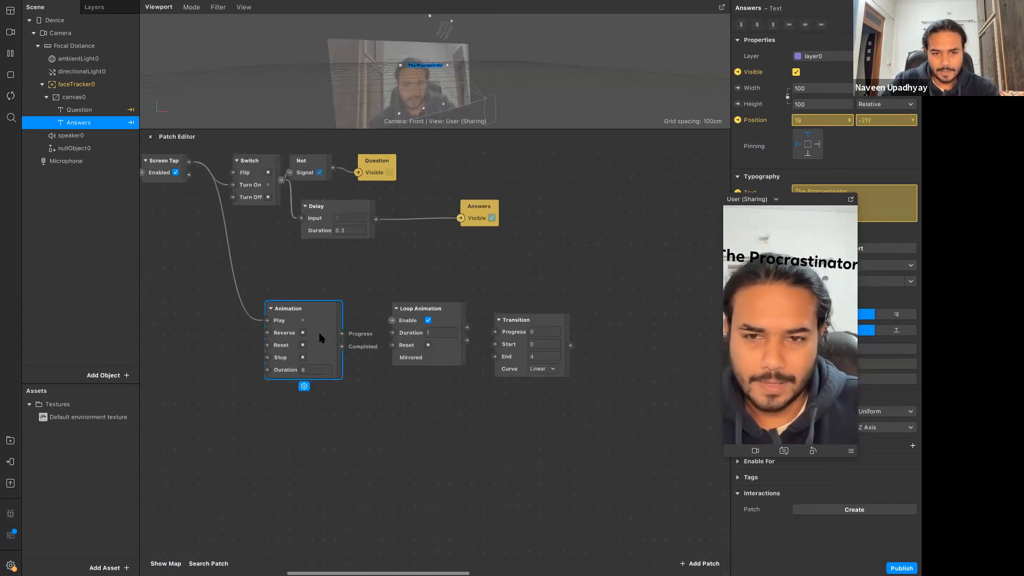
pyautogui.click(379, 393)
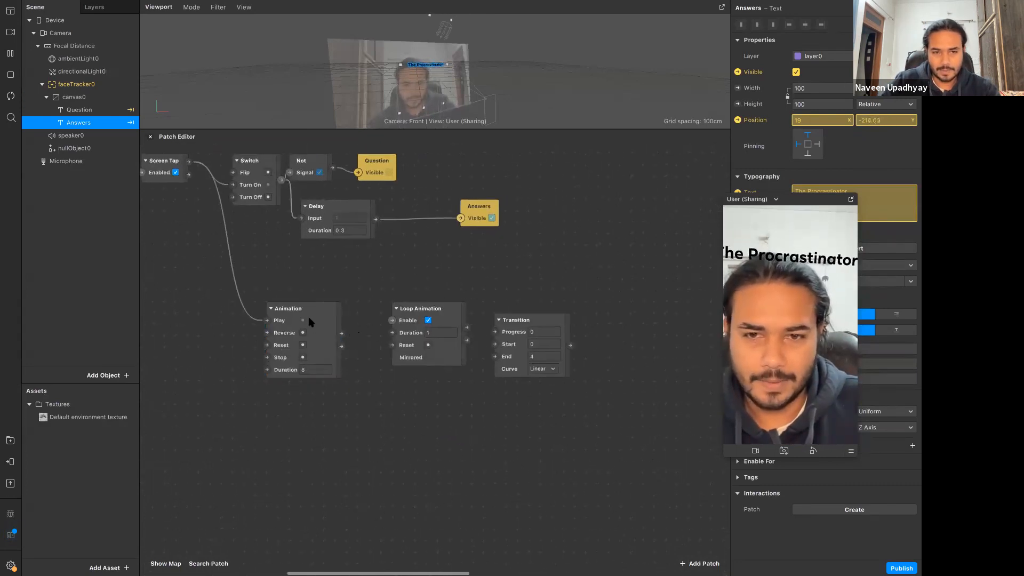
pyautogui.moveTo(320, 327); pyautogui.dragTo(299, 336)
pyautogui.click(422, 444)
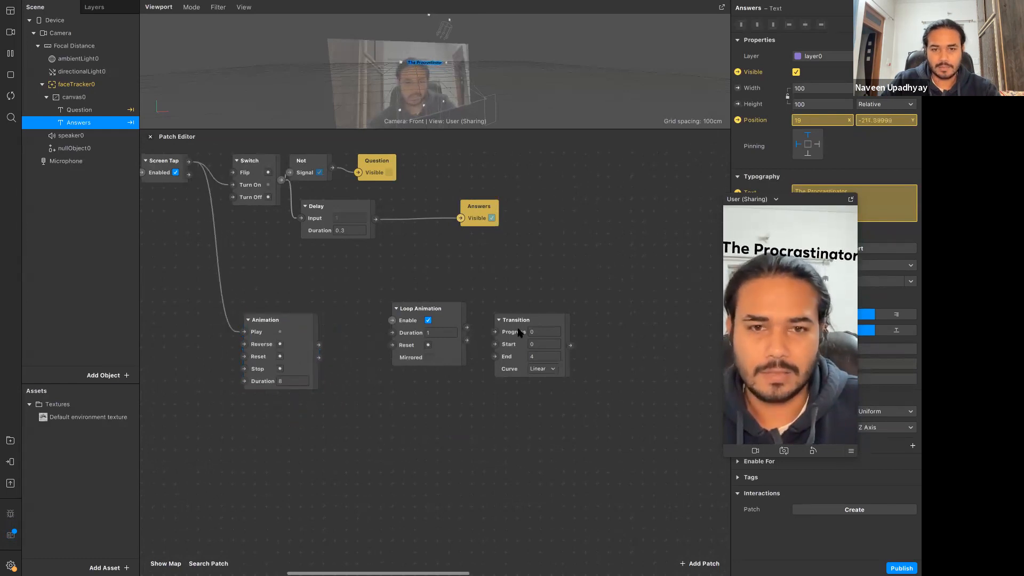
# Duplicate the Screen Tap patch beside the Animation patch and let the copy trigger Play instead of the original Screen Tap.
pyautogui.scroll(5, 333, 323)
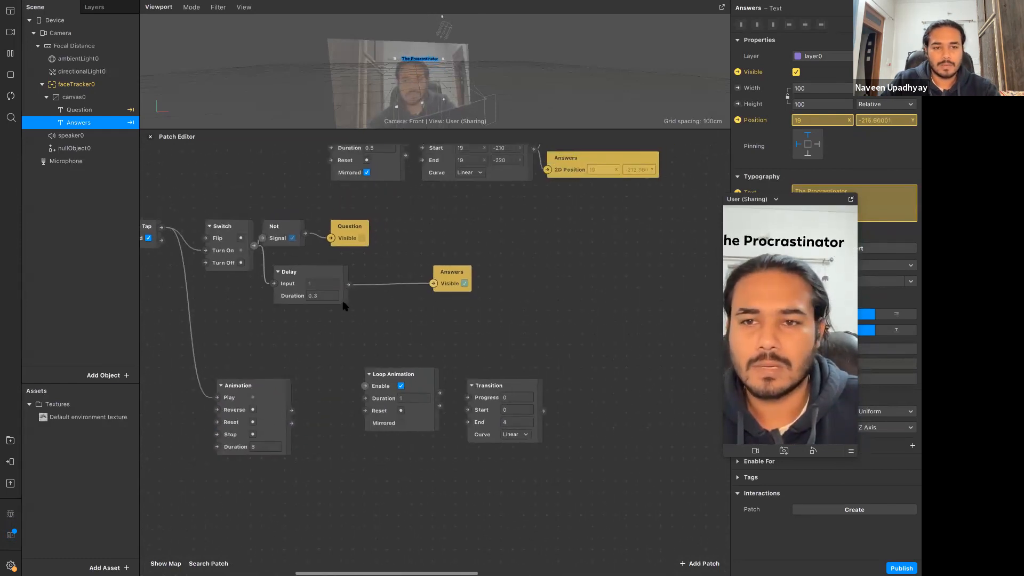
pyautogui.hscroll(-3, 313, 292)
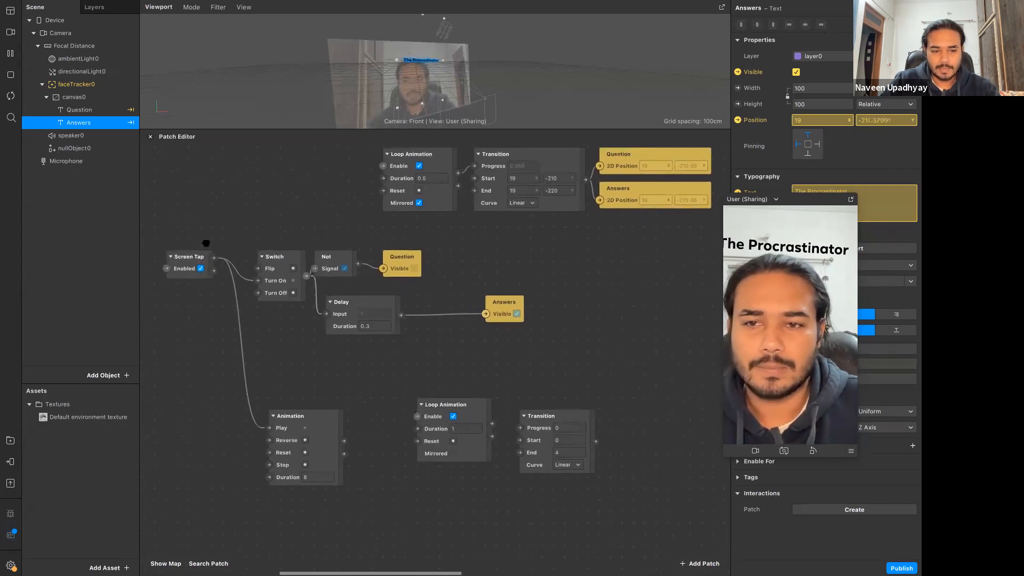
pyautogui.scroll(-3, 207, 252)
pyautogui.scroll(2, 216, 401)
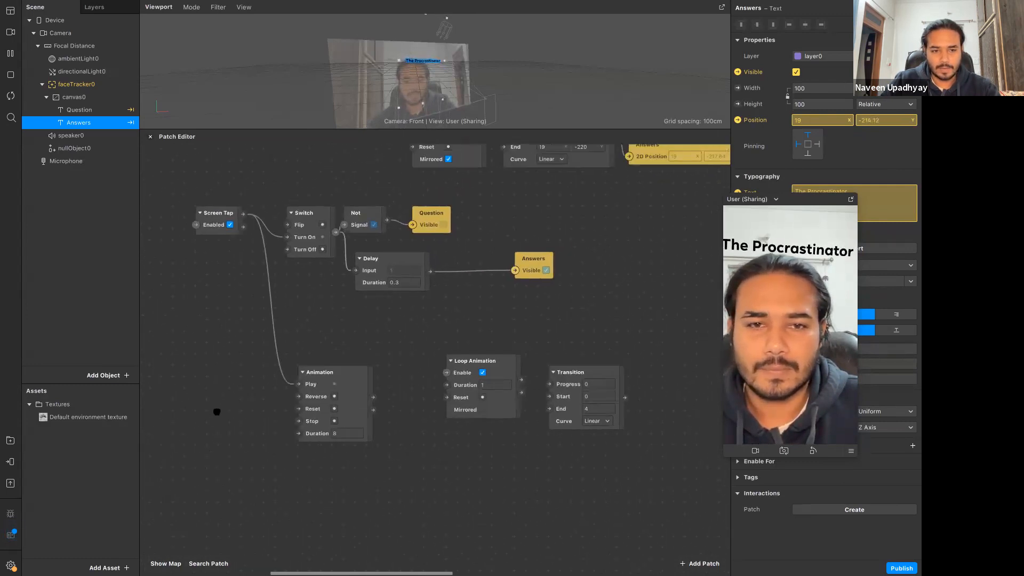
pyautogui.hscroll(-1, 289, 399)
pyautogui.click(207, 229)
pyautogui.press('super+d')
pyautogui.moveTo(231, 248)
pyautogui.mouseDown()
pyautogui.moveTo(231, 399)
pyautogui.moveTo(285, 400)
pyautogui.mouseUp()
pyautogui.click(265, 377)
pyautogui.press('Delete')
pyautogui.scroll(-5, 315, 370)
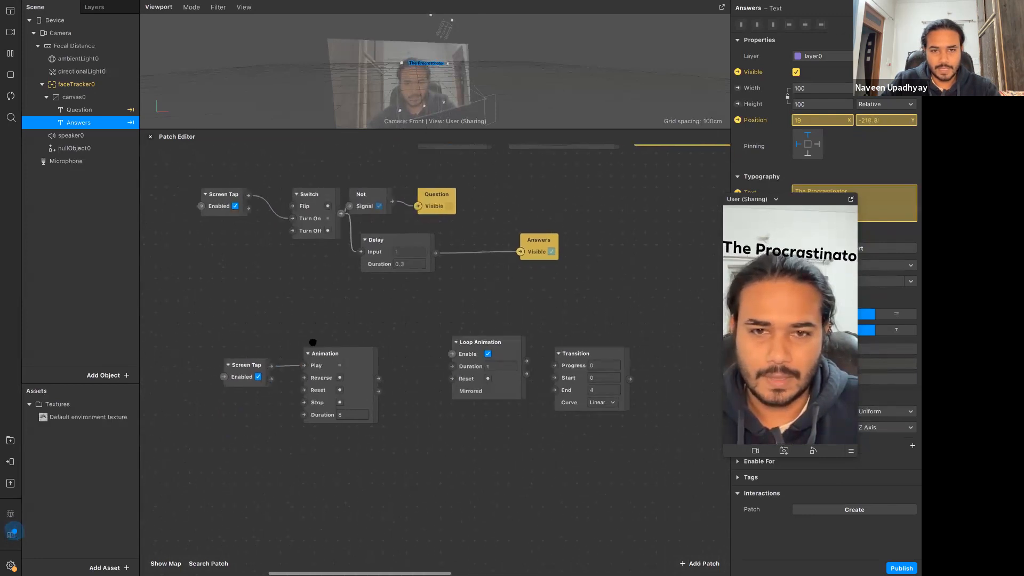
pyautogui.scroll(-3, 299, 338)
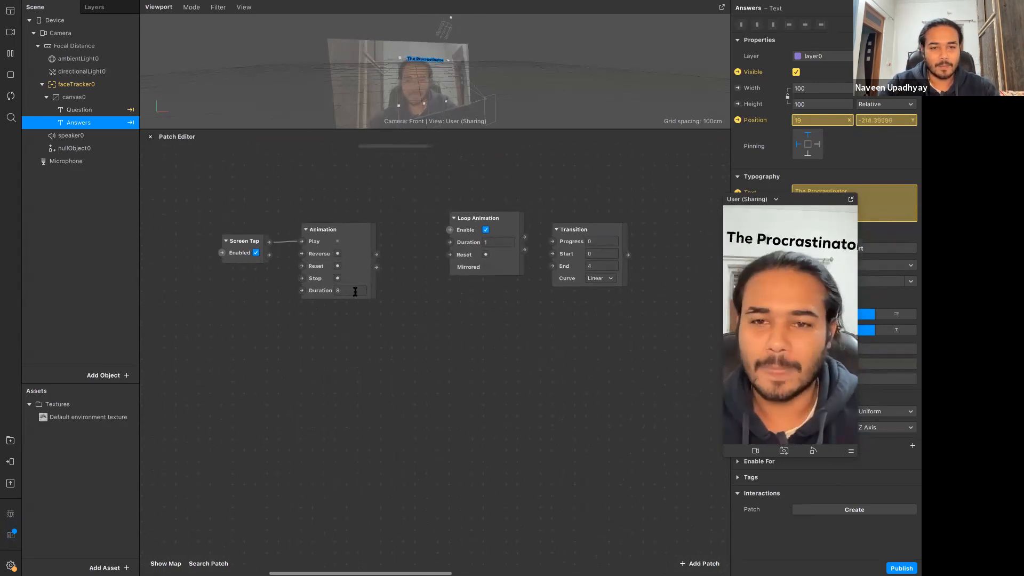
# Move the second Loop Animation patch up and left, above the gap between the Animation and Transition patches.
pyautogui.click(246, 249)
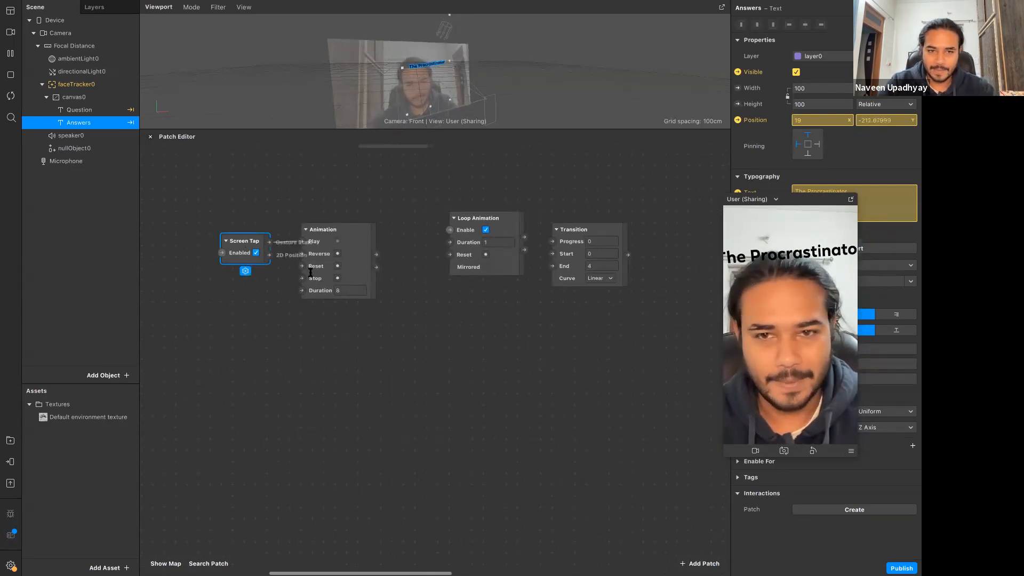
pyautogui.click(354, 269)
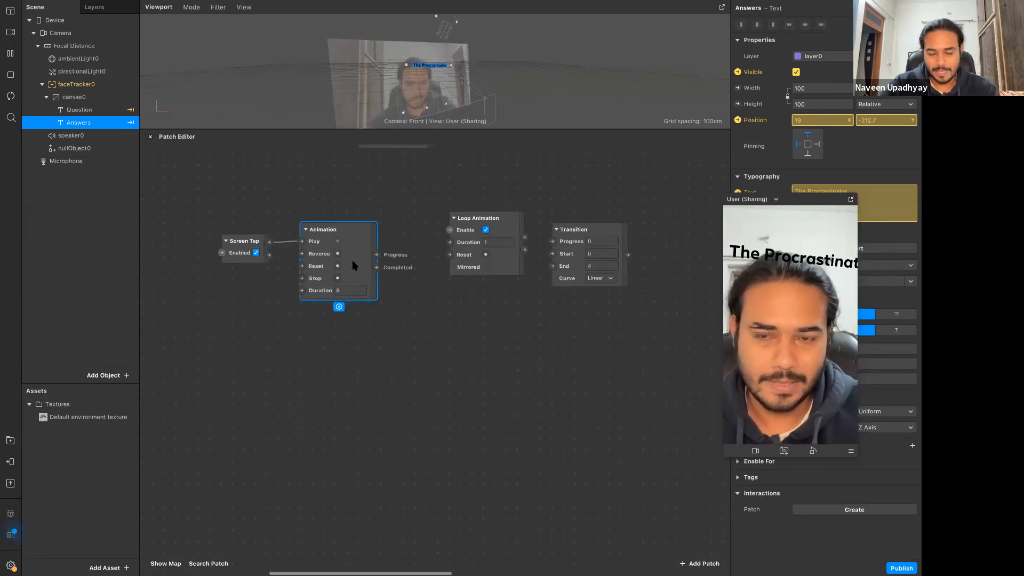
pyautogui.click(412, 308)
pyautogui.moveTo(462, 234); pyautogui.dragTo(403, 189)
pyautogui.scroll(5, 403, 189)
pyautogui.hscroll(2, 403, 189)
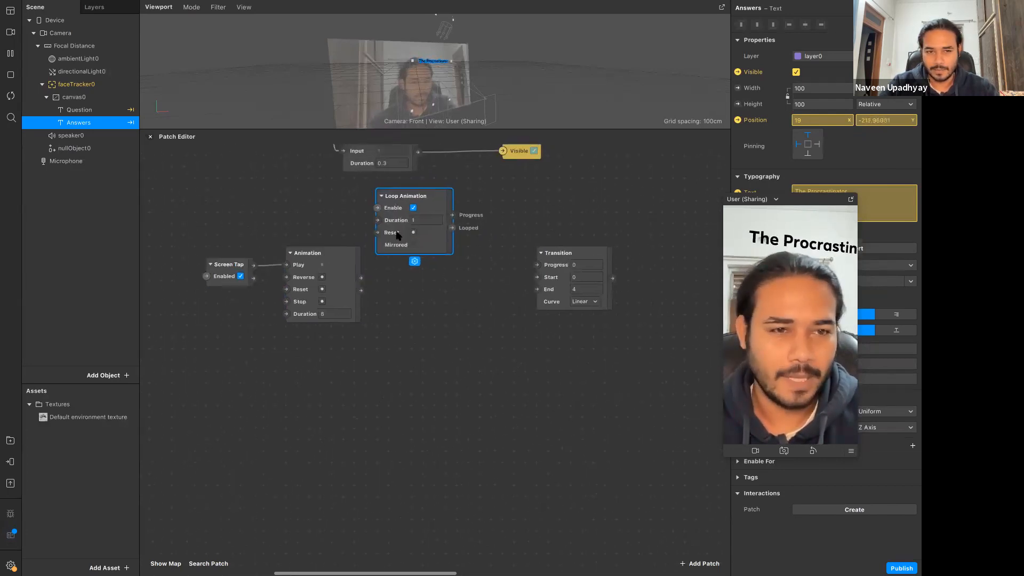
pyautogui.scroll(-5, 400, 237)
pyautogui.hscroll(-1, 400, 236)
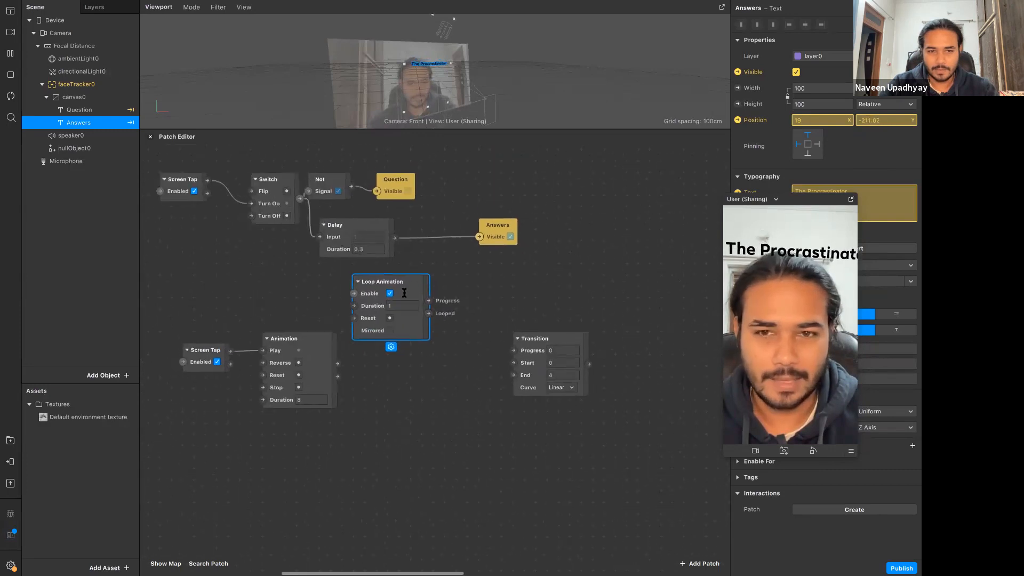
pyautogui.scroll(-1, 413, 252)
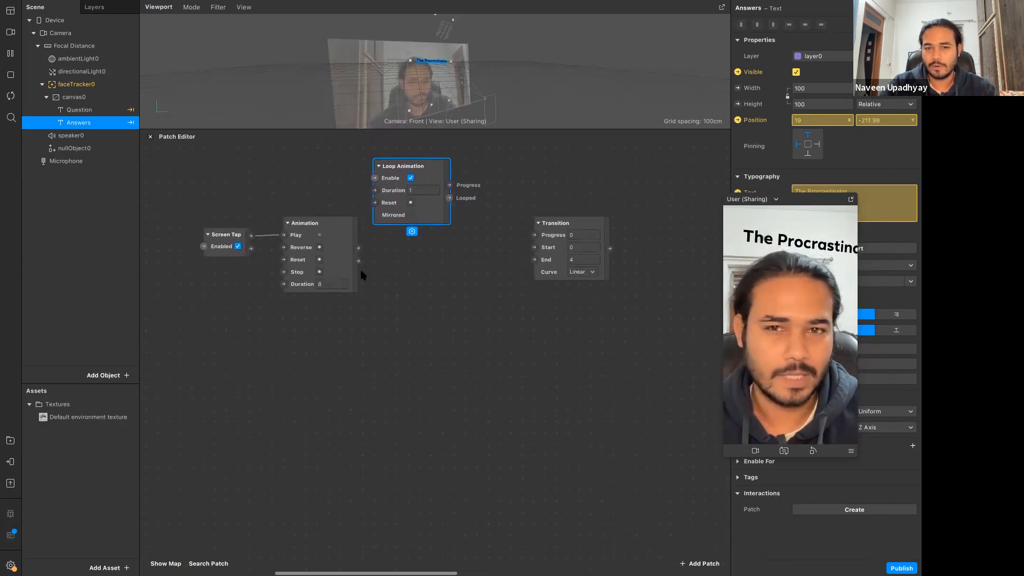
pyautogui.click(500, 311)
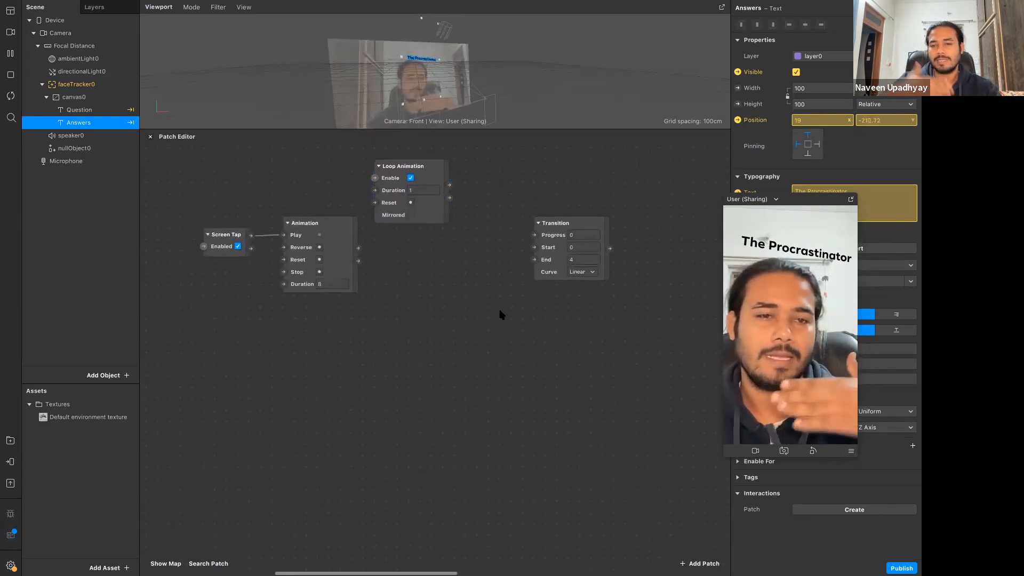
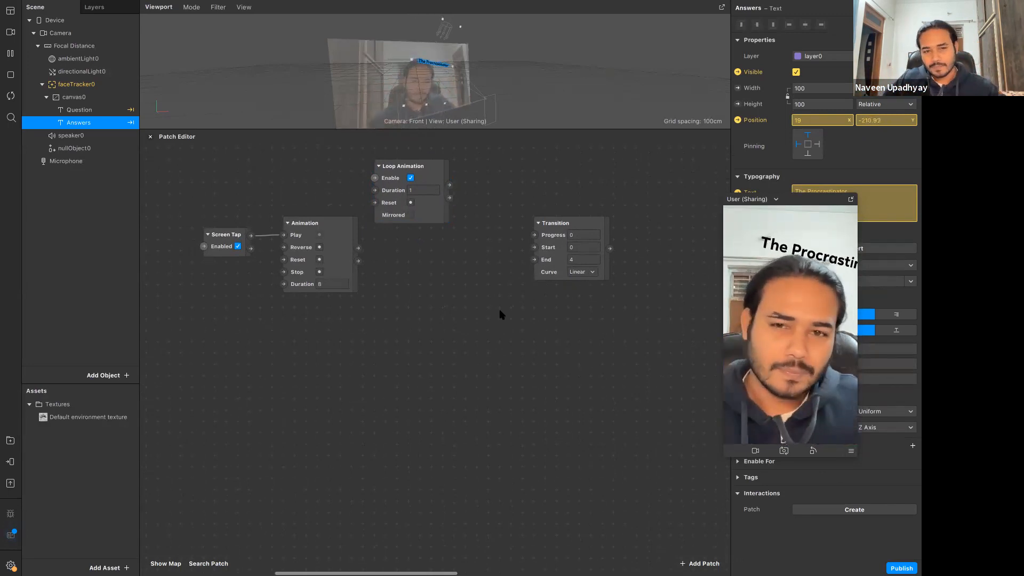
# Move the second Loop Animation below the Animation patch and add a Random patch randomized by its Looped output.
pyautogui.moveTo(441, 213); pyautogui.dragTo(437, 396)
pyautogui.write('rand')
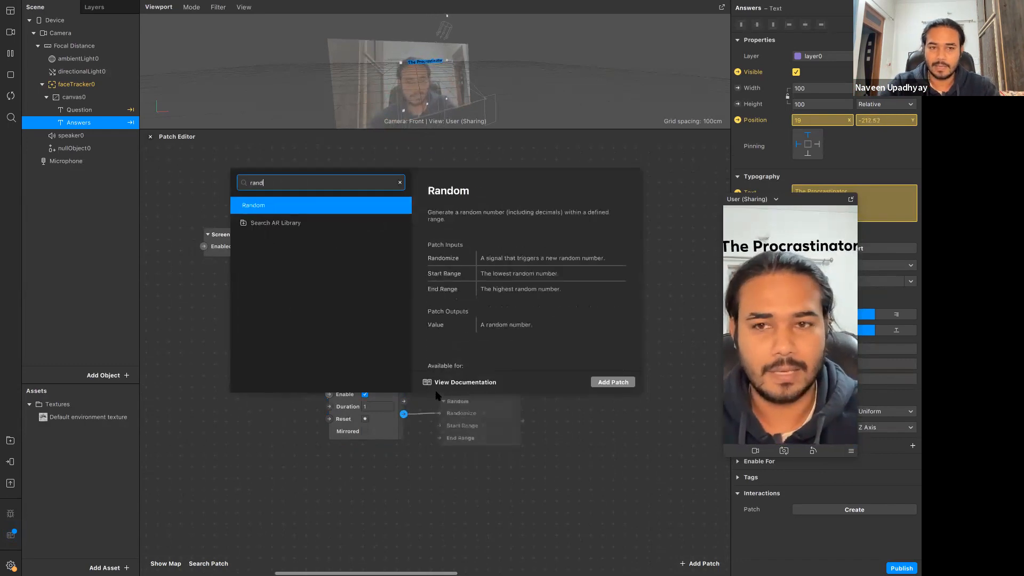
pyautogui.press('Return')
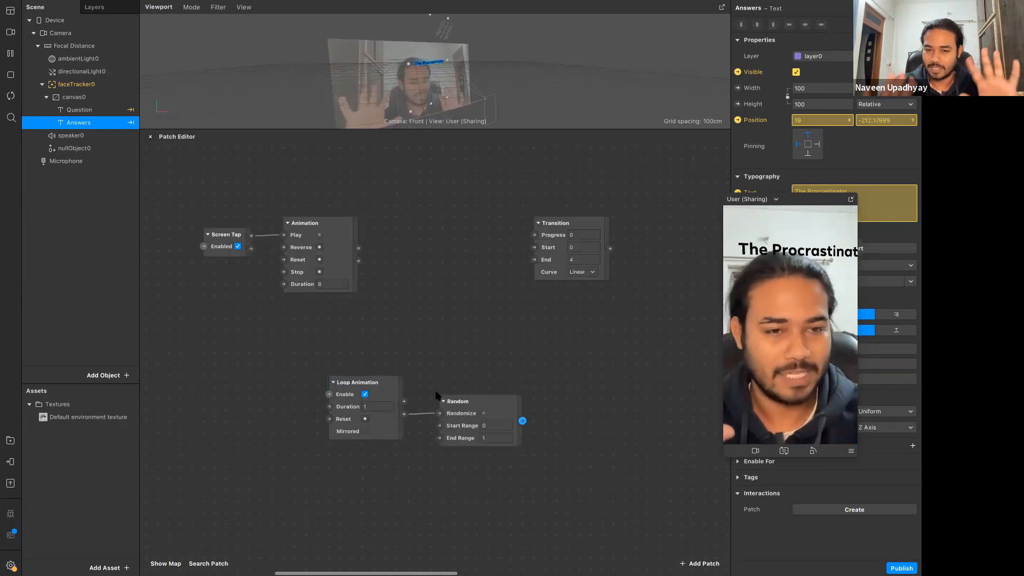
pyautogui.moveTo(466, 436); pyautogui.dragTo(469, 383)
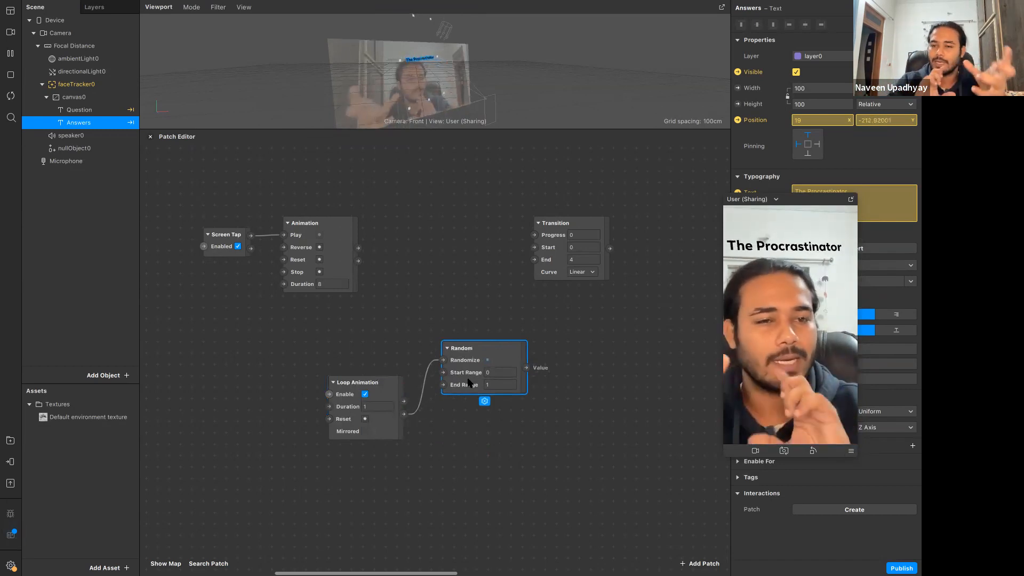
pyautogui.click(525, 370)
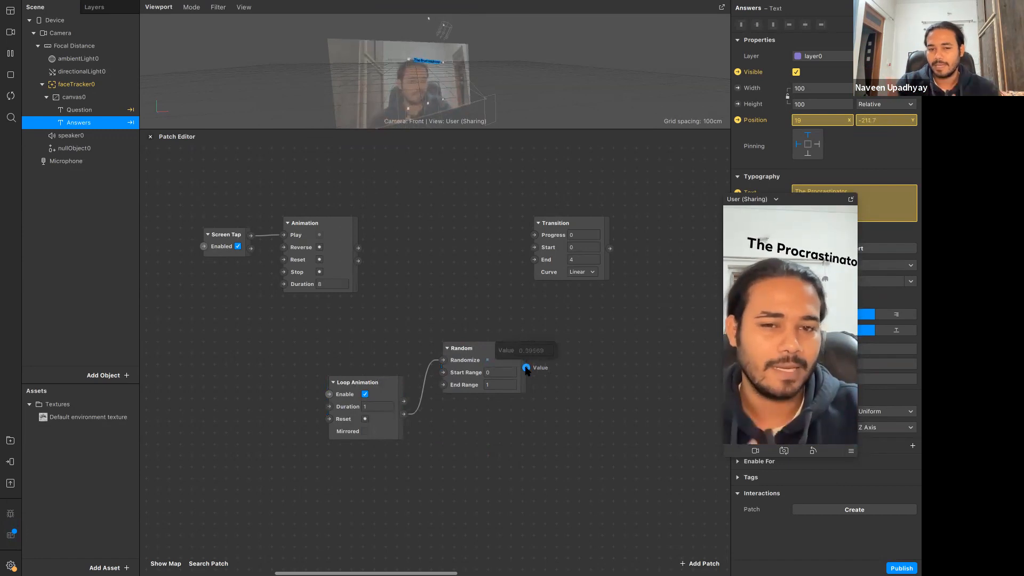
# Set the Random patch's end range to 4.
pyautogui.click(500, 385)
pyautogui.write('4')
pyautogui.press('Return')
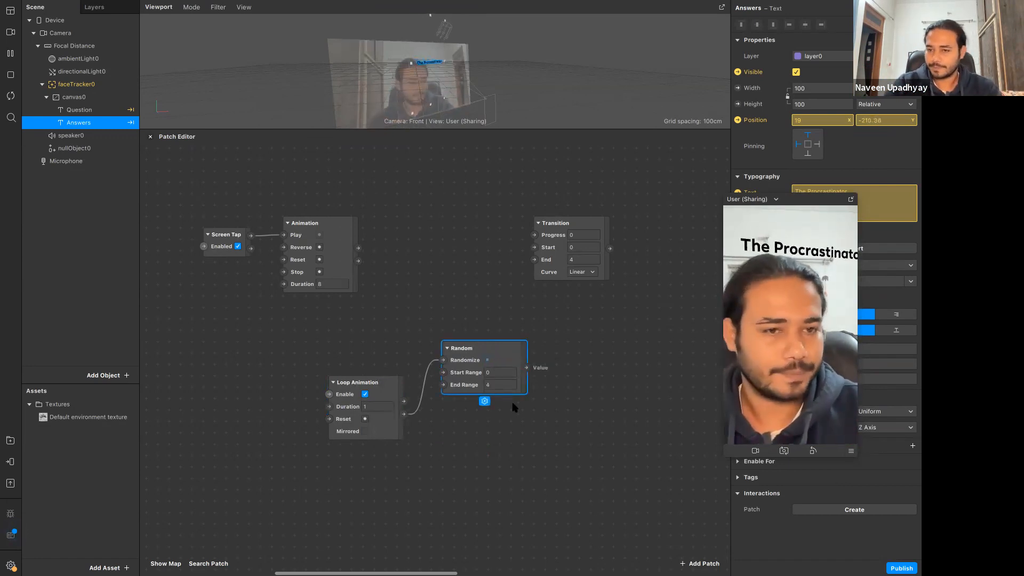
pyautogui.click(515, 410)
# Add a Round patch fed by the Random value, followed by a Value patch aligned beside it to monitor the rounded number.
pyautogui.scroll(-5, 516, 414)
pyautogui.hscroll(4, 516, 414)
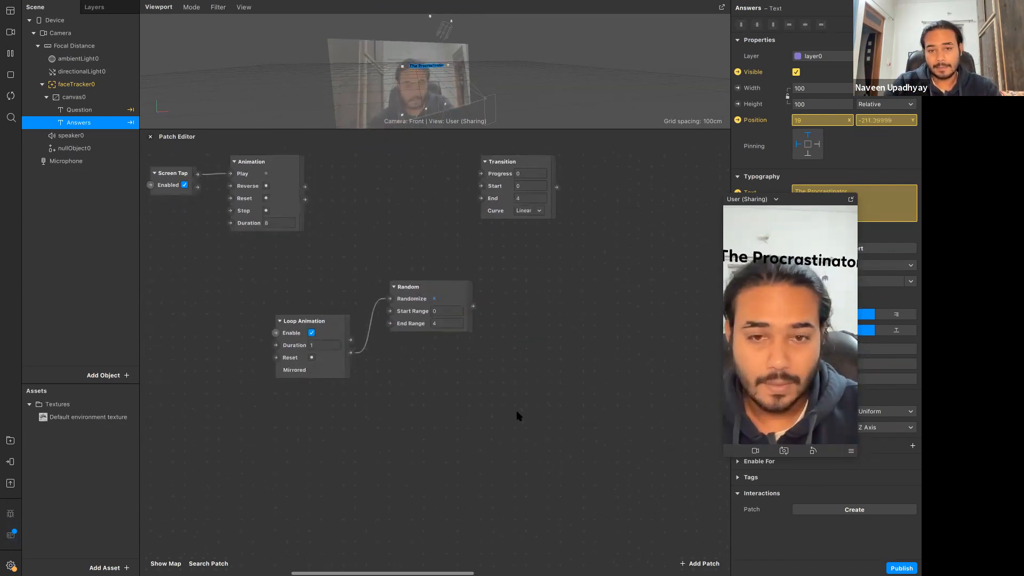
pyautogui.scroll(5, 517, 415)
pyautogui.scroll(2, 560, 295)
pyautogui.hscroll(-2, 560, 295)
pyautogui.moveTo(496, 295); pyautogui.dragTo(633, 280)
pyautogui.write('ro')
pyautogui.press('Return')
pyautogui.write('val')
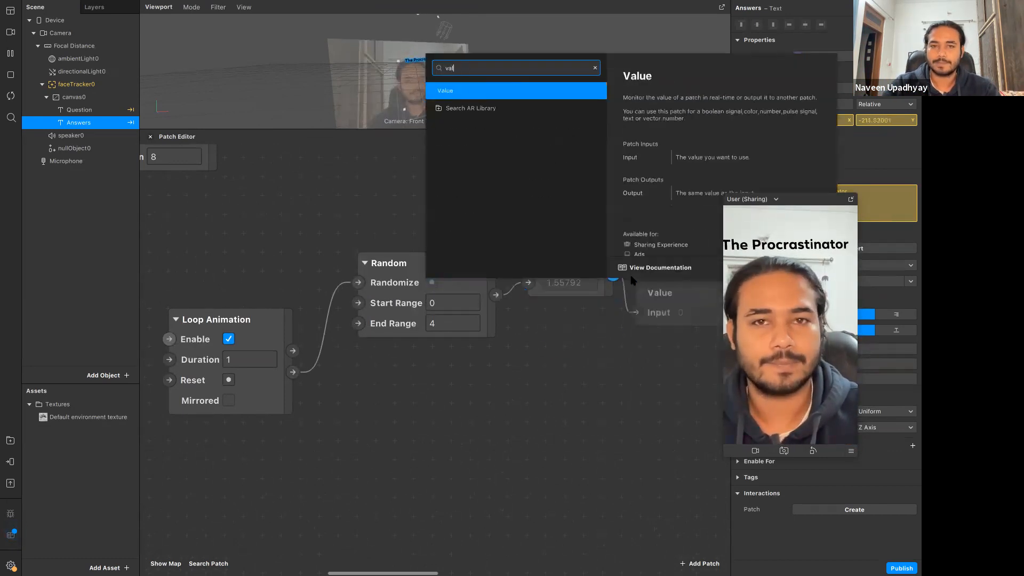
pyautogui.press('Return')
pyautogui.hscroll(3, 587, 273)
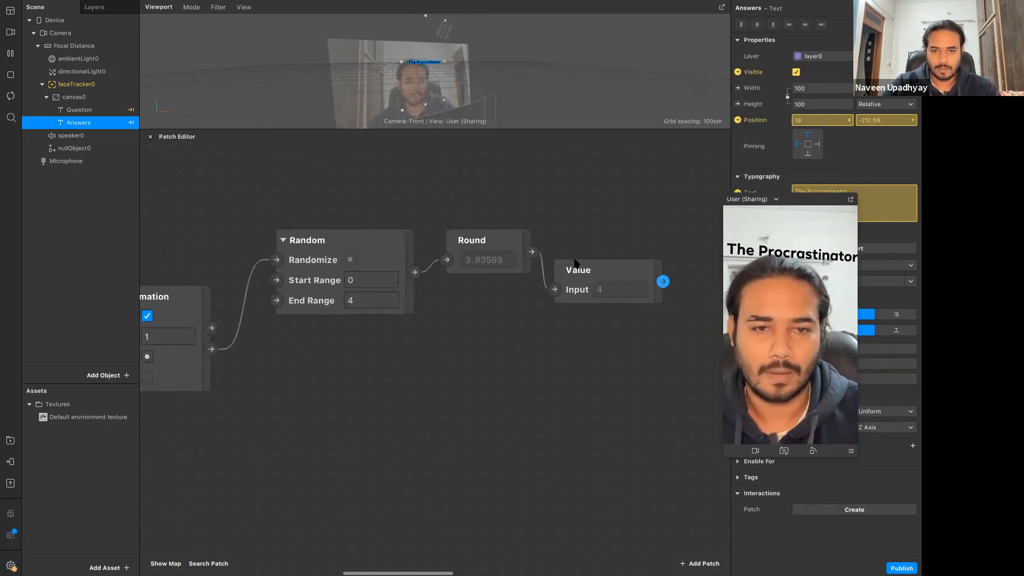
pyautogui.hscroll(1, 574, 260)
pyautogui.moveTo(578, 263); pyautogui.dragTo(583, 233)
pyautogui.click(495, 289)
# Add a Floor patch fed by the Random value below Round, followed by its own Value patch.
pyautogui.moveTo(399, 261); pyautogui.dragTo(583, 299)
pyautogui.write('floo')
pyautogui.press('Return')
pyautogui.write('val')
pyautogui.press('Return')
pyautogui.click(590, 402)
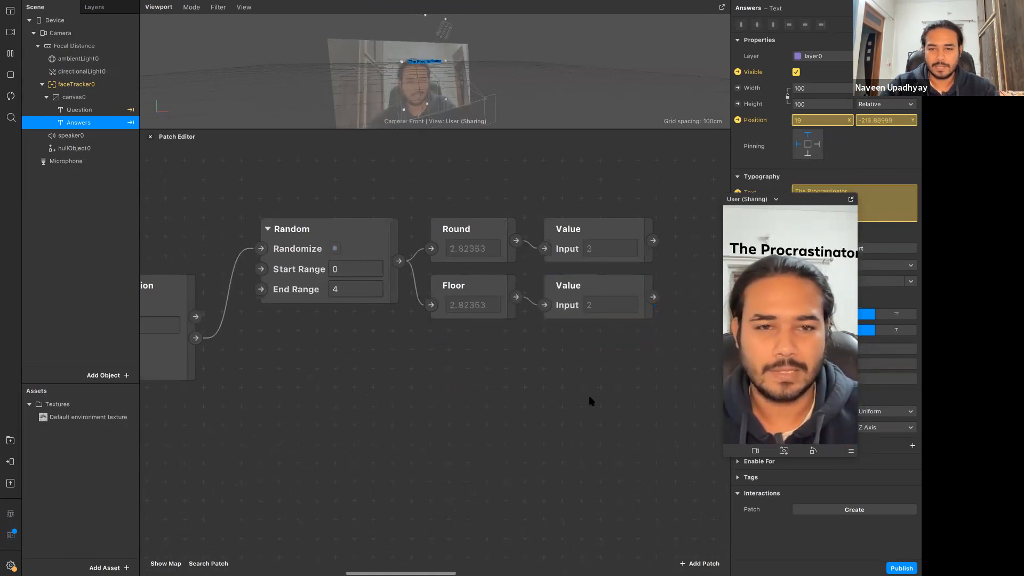
# Add a standalone Value patch and connect it to both Round and Floor in place of the Random patch.
pyautogui.moveTo(380, 253); pyautogui.dragTo(277, 273)
pyautogui.doubleClick(311, 233)
pyautogui.write('val')
pyautogui.press('Return')
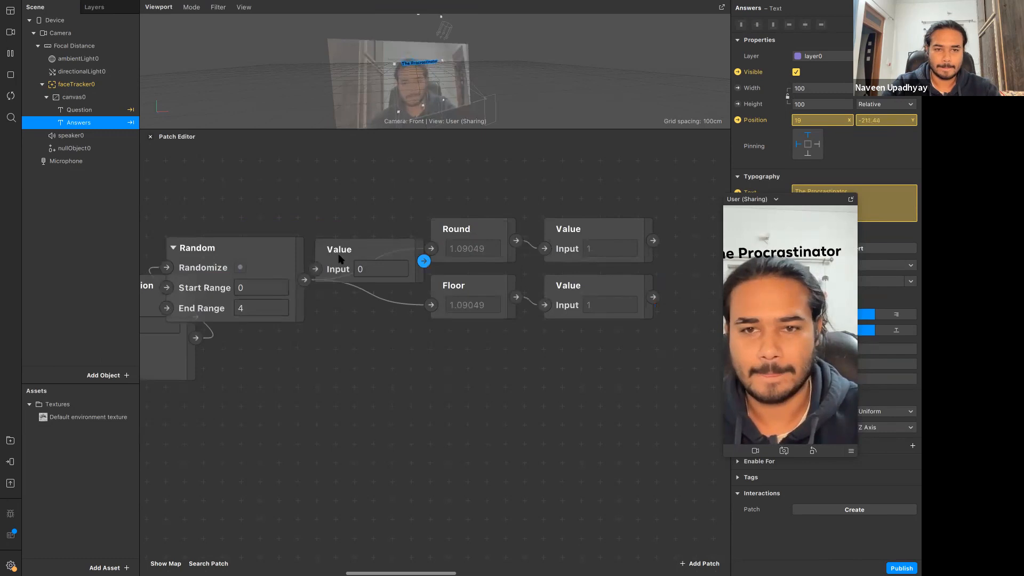
pyautogui.moveTo(431, 305); pyautogui.dragTo(366, 348)
pyautogui.moveTo(431, 249); pyautogui.dragTo(429, 221)
pyautogui.moveTo(367, 245); pyautogui.dragTo(350, 186)
pyautogui.moveTo(407, 203); pyautogui.dragTo(431, 248)
pyautogui.moveTo(407, 203); pyautogui.dragTo(431, 305)
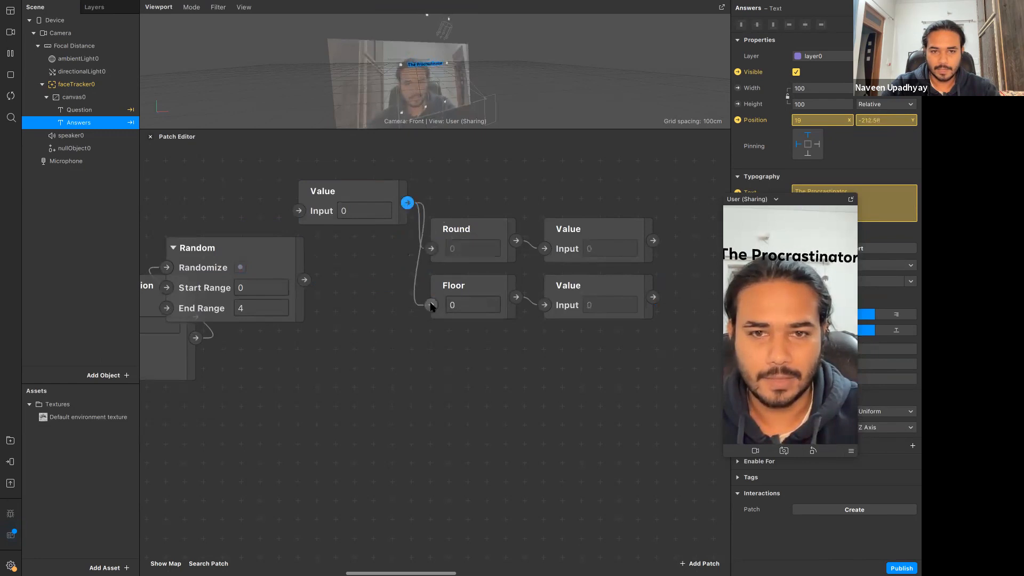
# Test the Round and Floor patches with input values of 0.5 and 0.6 in the shared Value patch.
pyautogui.click(358, 210)
pyautogui.click(360, 210)
pyautogui.write('0.5')
pyautogui.click(377, 435)
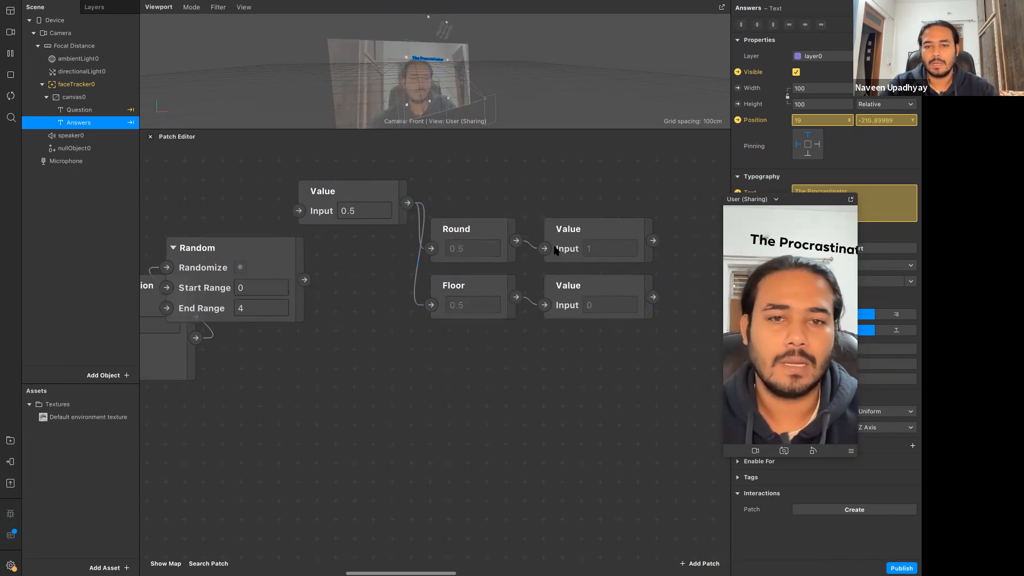
pyautogui.click(473, 231)
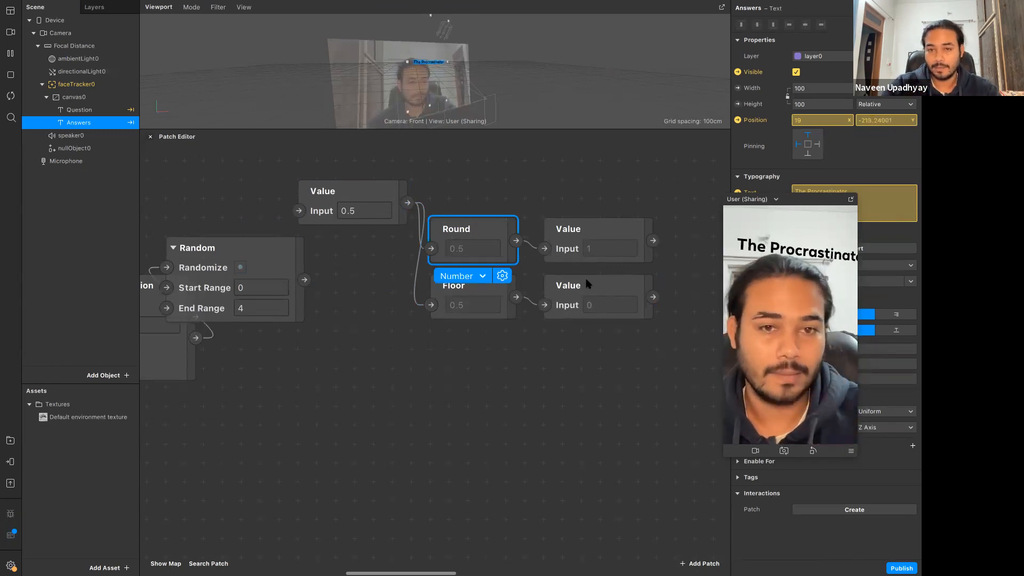
pyautogui.click(569, 311)
pyautogui.click(381, 209)
pyautogui.press('Return')
pyautogui.click(362, 356)
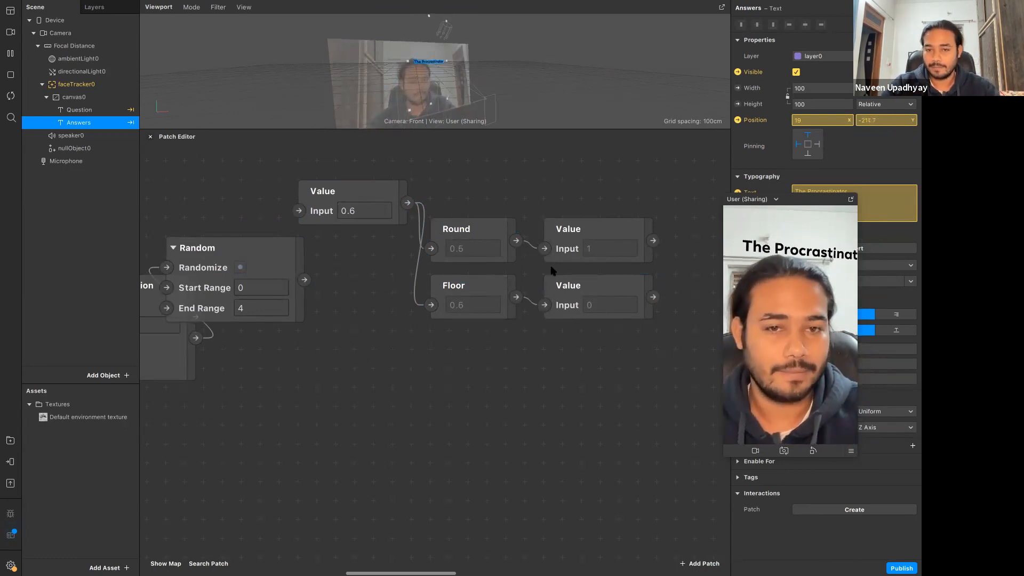
# Set the shared Value patch's input to 0.4 to compare Round and Floor.
pyautogui.click(378, 210)
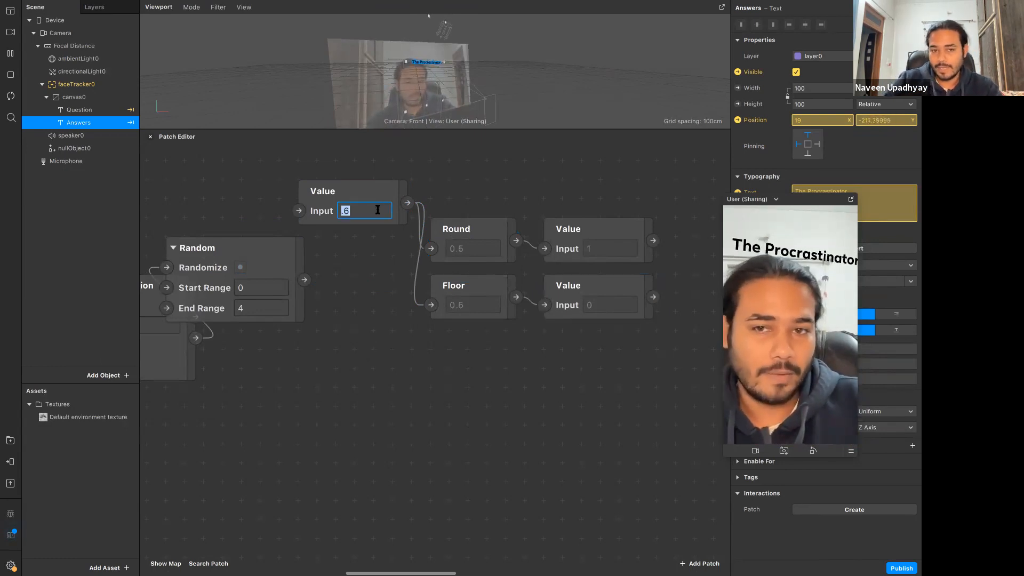
pyautogui.write('.4')
pyautogui.press('Return')
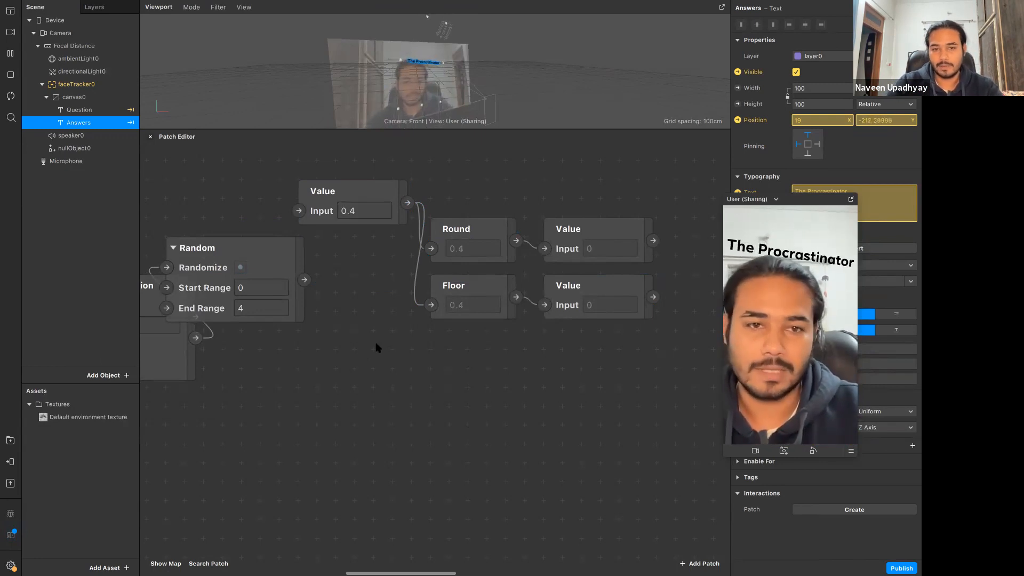
# Test the Round and Floor patches with an input of 0.99 in the shared Value patch.
pyautogui.click(365, 214)
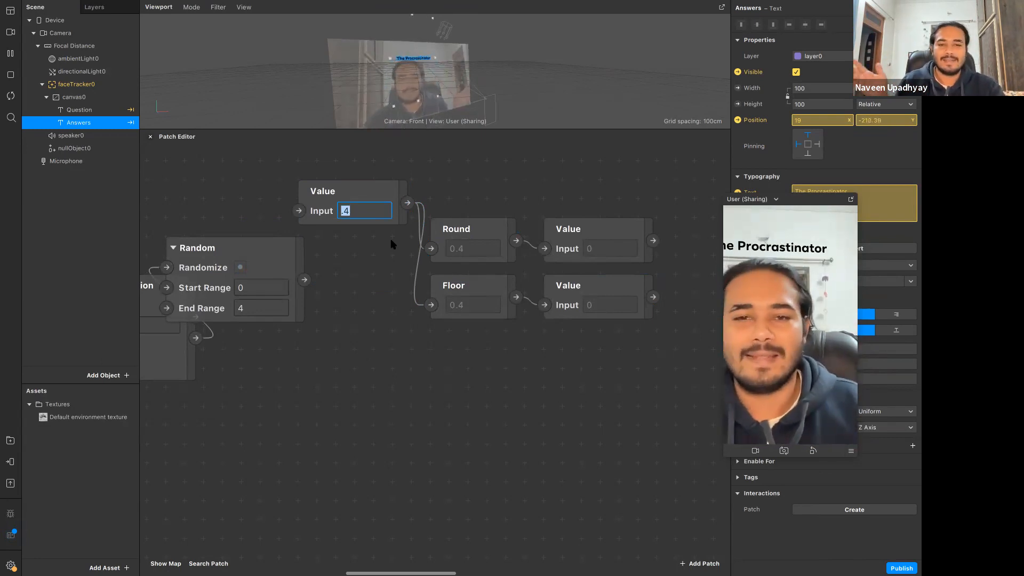
pyautogui.press('Return')
pyautogui.click(585, 305)
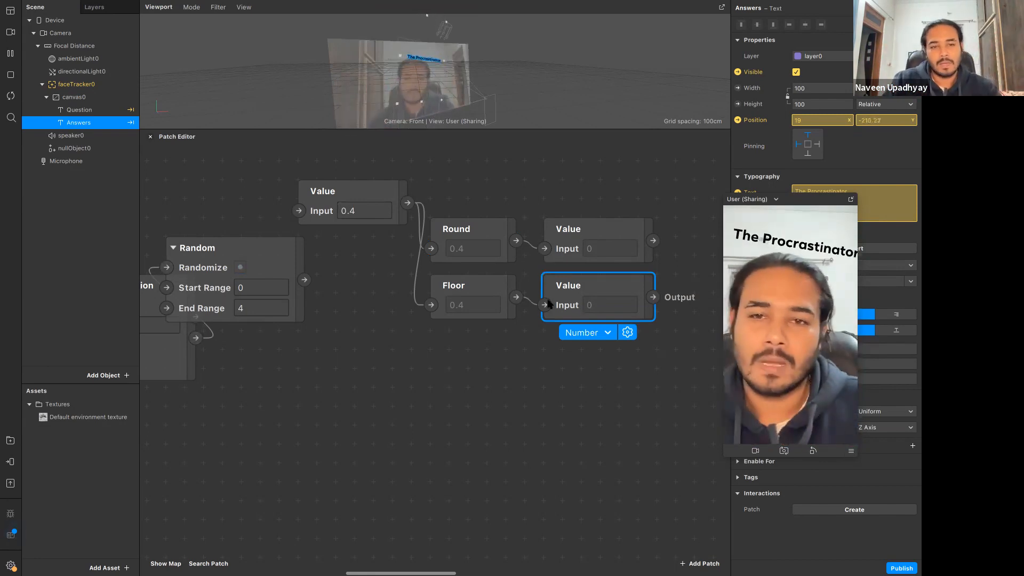
pyautogui.click(371, 211)
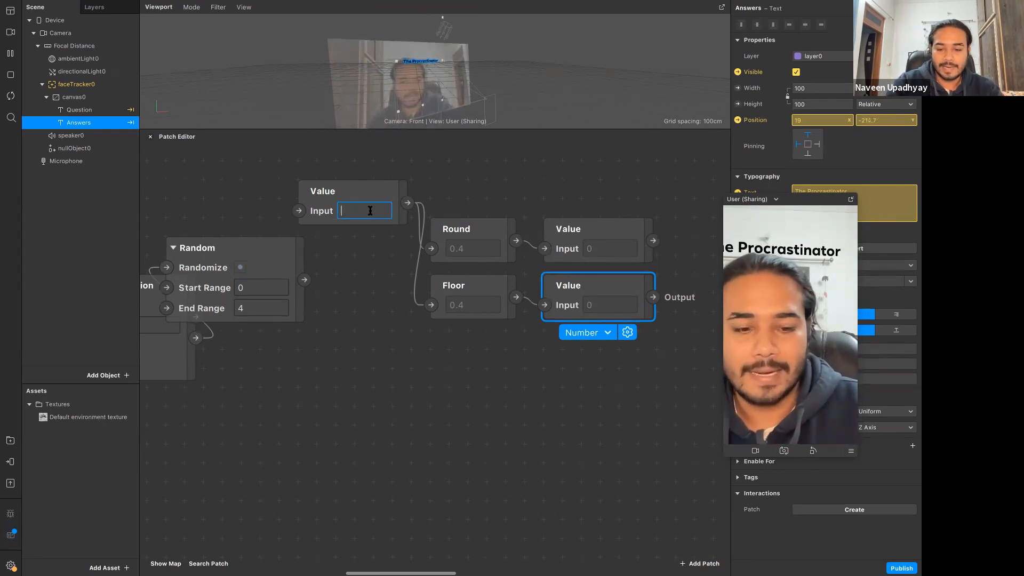
pyautogui.write('.99')
pyautogui.click(552, 366)
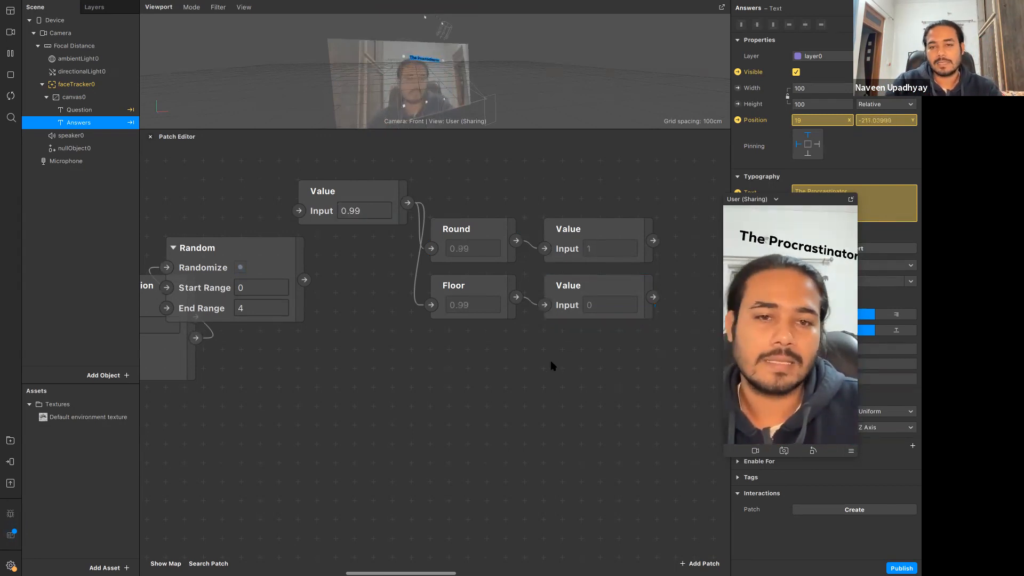
pyautogui.click(599, 309)
pyautogui.click(413, 406)
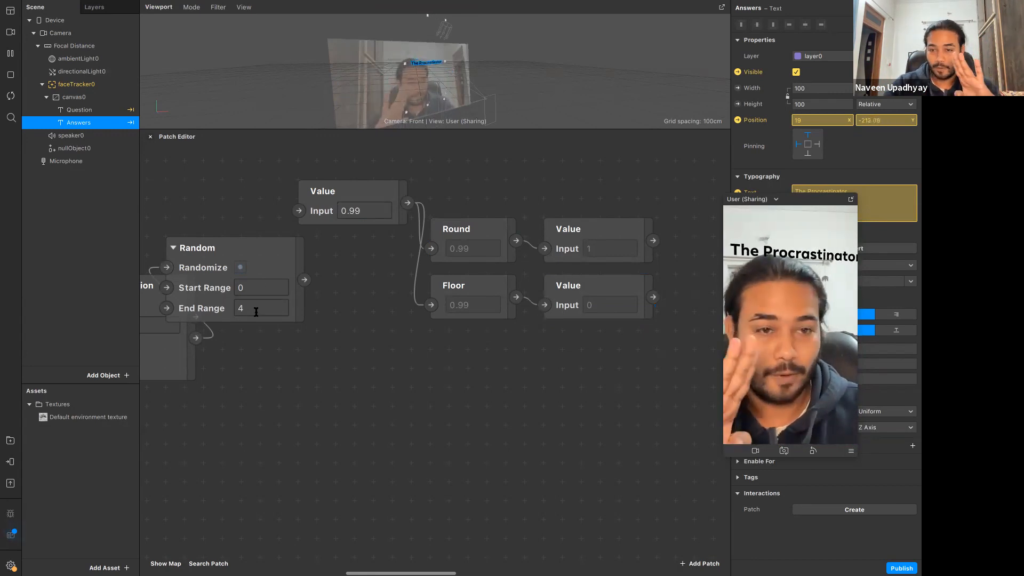
pyautogui.click(585, 306)
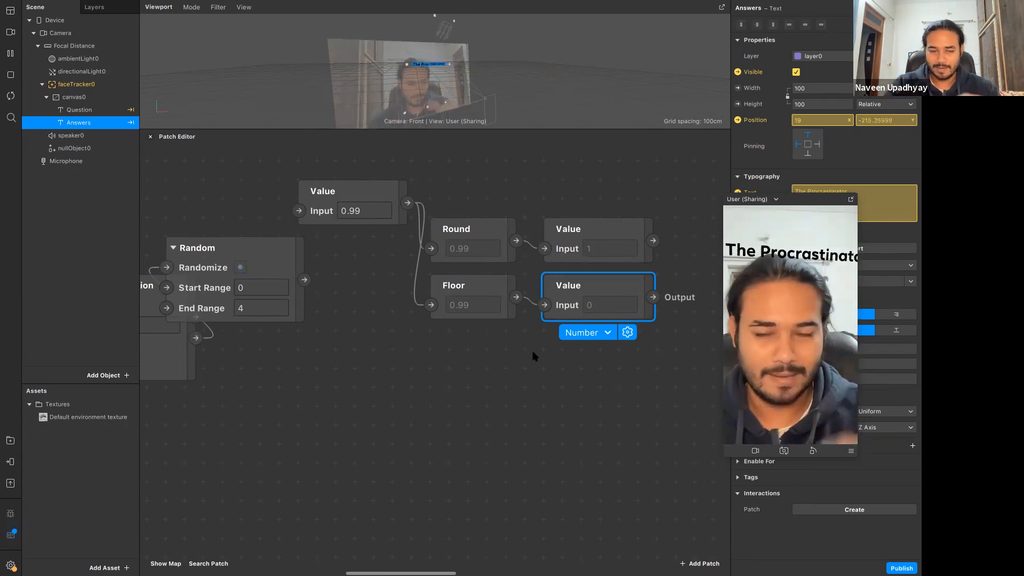
# Delete the Floor patch with its Value patch, and the standalone Value patch feeding Round.
pyautogui.click(470, 264)
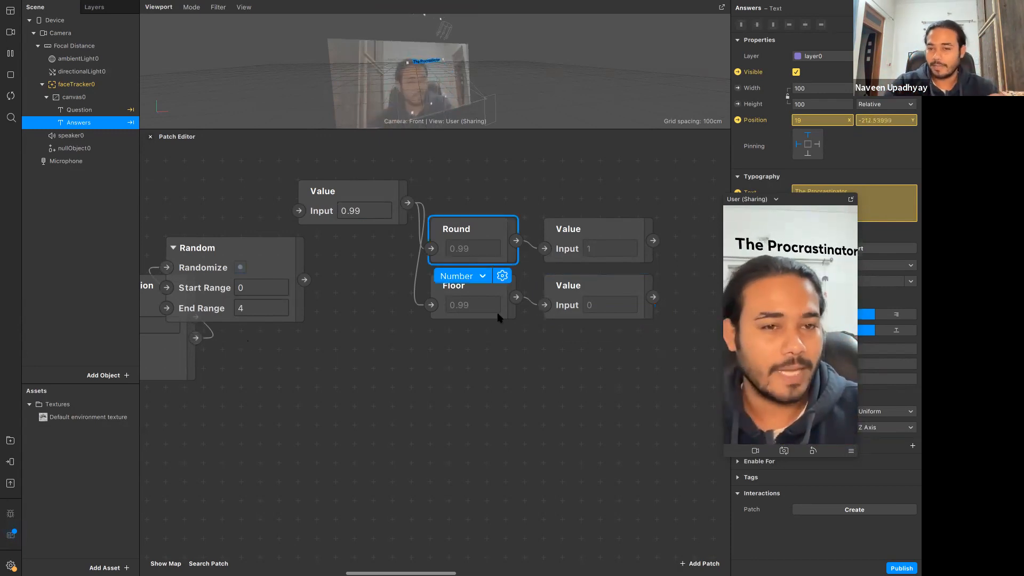
pyautogui.click(426, 310)
pyautogui.moveTo(403, 297); pyautogui.dragTo(594, 286)
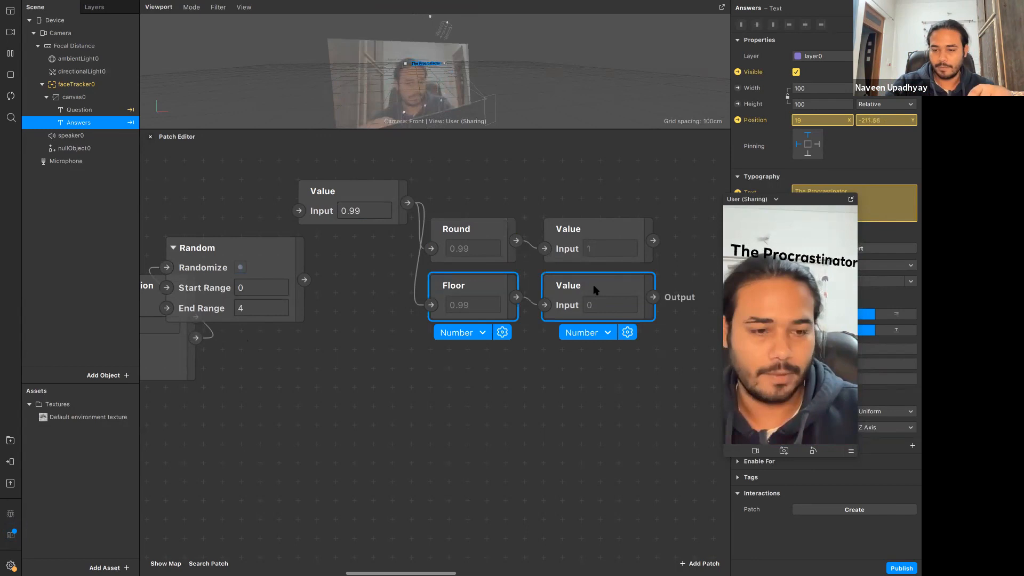
pyautogui.press('Delete')
pyautogui.click(350, 191)
pyautogui.press('Delete')
# Connect the Random patch's output to Round and line up Random, Round and Value in a row beside the Loop Animation.
pyautogui.moveTo(304, 280); pyautogui.dragTo(431, 249)
pyautogui.moveTo(281, 256); pyautogui.dragTo(338, 294)
pyautogui.moveTo(485, 250); pyautogui.dragTo(447, 306)
pyautogui.click(569, 315)
pyautogui.moveTo(576, 251); pyautogui.dragTo(539, 307)
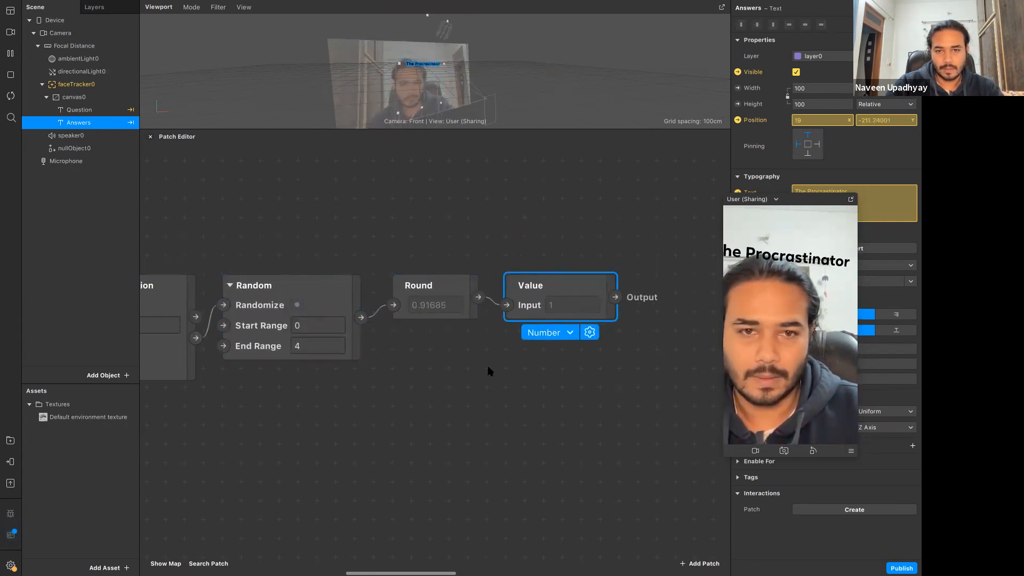
pyautogui.click(489, 371)
# Move the Loop Animation patch slightly away from the Random patch.
pyautogui.scroll(-5, 489, 371)
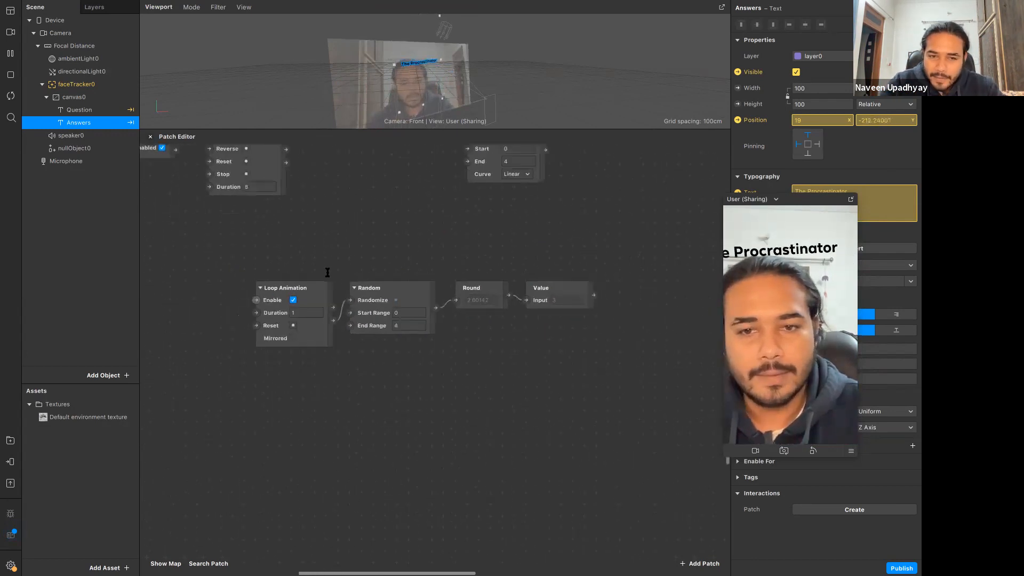
pyautogui.scroll(-3, 327, 272)
pyautogui.hscroll(-2, 328, 273)
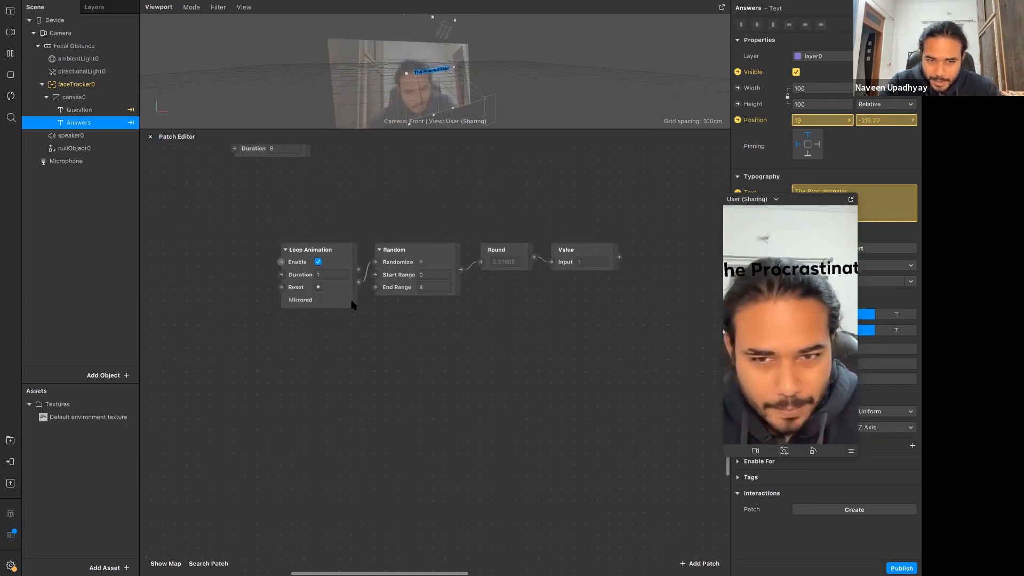
pyautogui.moveTo(354, 302); pyautogui.dragTo(342, 302)
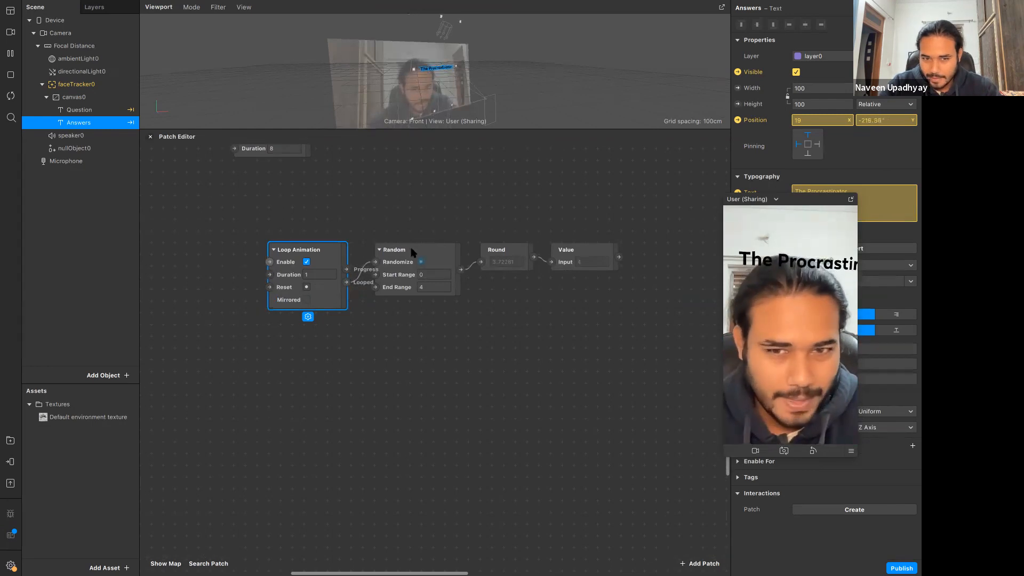
pyautogui.click(401, 289)
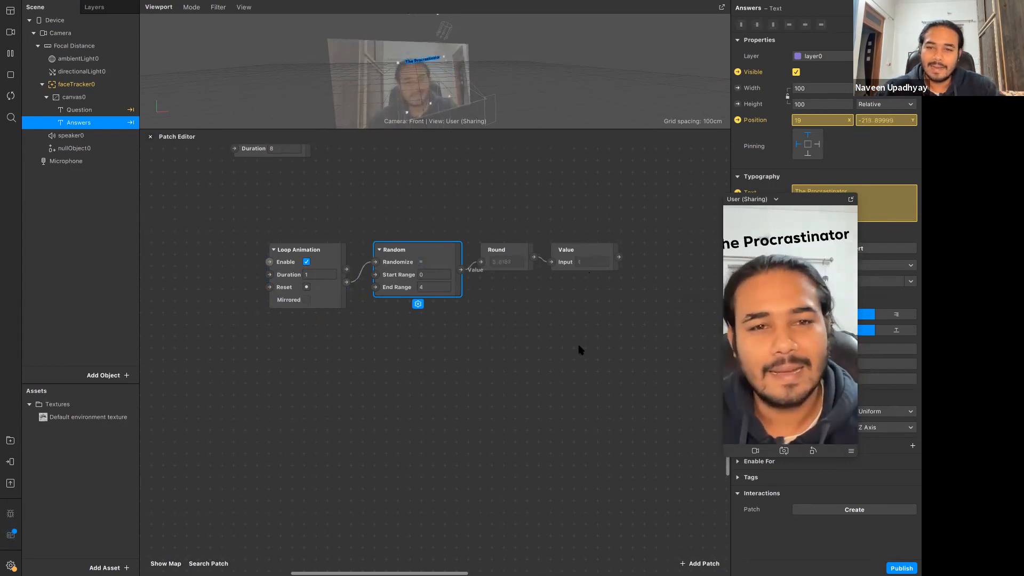
# Connect the output of the Value patch after Round to the Option Picker's Option input.
pyautogui.scroll(2, 580, 348)
pyautogui.hscroll(2, 580, 348)
pyautogui.hscroll(-1, 578, 351)
pyautogui.scroll(-5, 575, 352)
pyautogui.hscroll(3, 519, 378)
pyautogui.scroll(1, 507, 391)
pyautogui.scroll(3, 430, 406)
pyautogui.moveTo(430, 400); pyautogui.dragTo(523, 196)
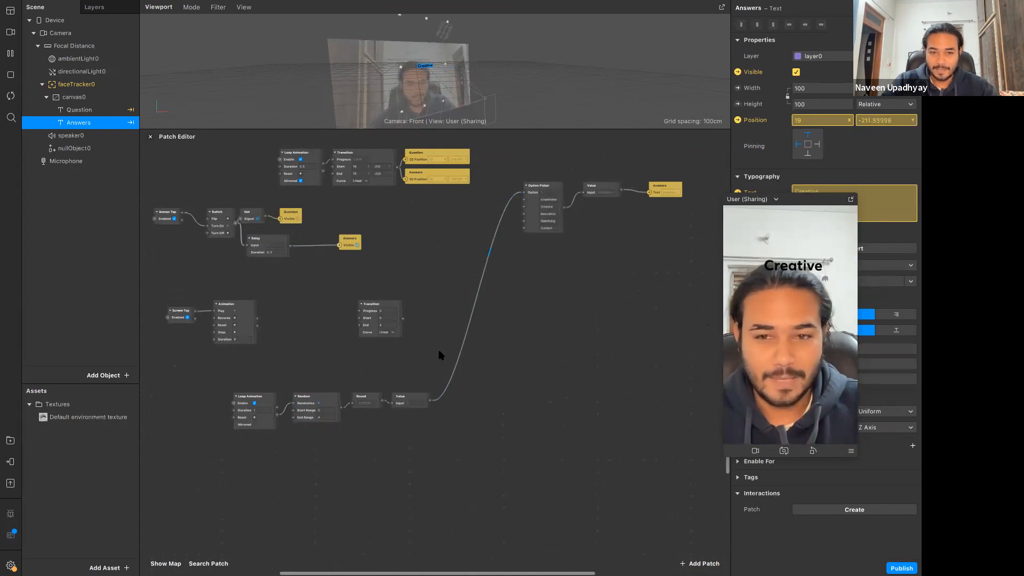
# Move the Option Picker, its Value patch and the Answers text patch down beside the Transition patch.
pyautogui.moveTo(517, 170); pyautogui.dragTo(650, 210)
pyautogui.moveTo(531, 221); pyautogui.dragTo(475, 342)
pyautogui.click(497, 405)
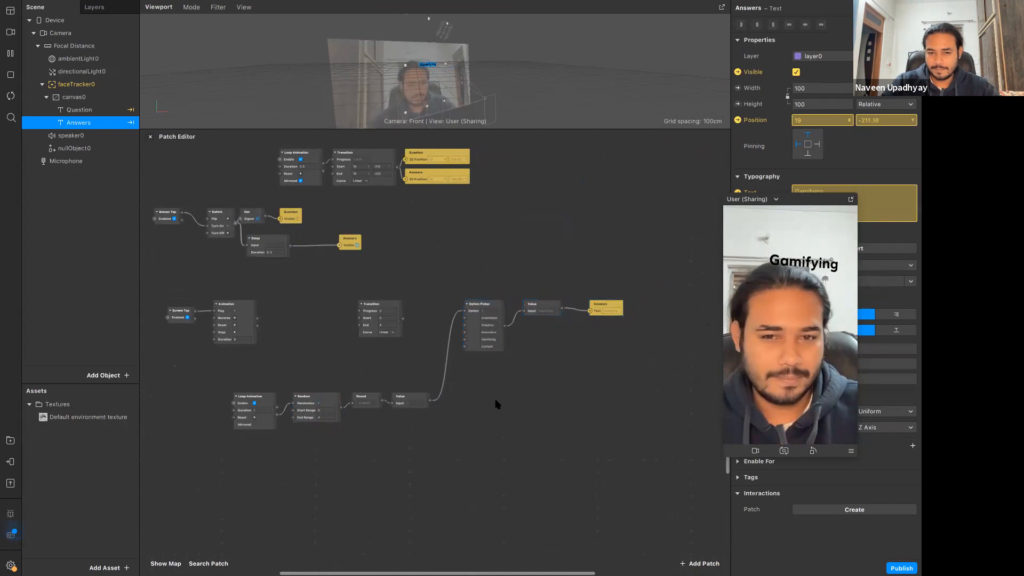
# Move the Loop Animation, Random, Round and Value patches together up to just below the Animation and Transition patches.
pyautogui.scroll(-2, 488, 414)
pyautogui.keyDown('ctrl'); pyautogui.scroll(2, 469, 410); pyautogui.keyUp('ctrl')
pyautogui.keyDown('ctrl'); pyautogui.scroll(4, 464, 409); pyautogui.keyUp('ctrl')
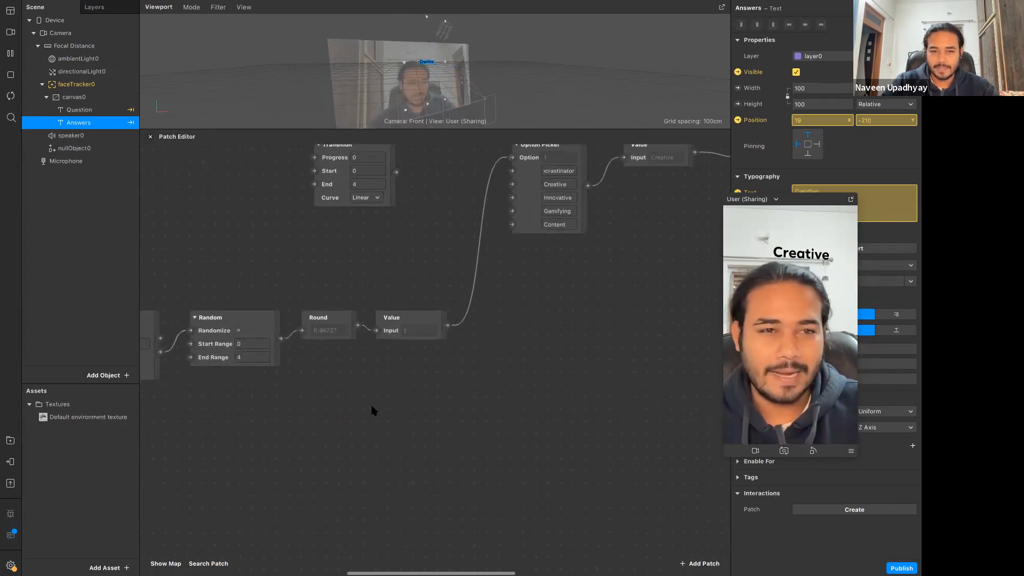
pyautogui.keyDown('ctrl'); pyautogui.scroll(-3, 415, 423); pyautogui.keyUp('ctrl')
pyautogui.moveTo(173, 320); pyautogui.dragTo(505, 423)
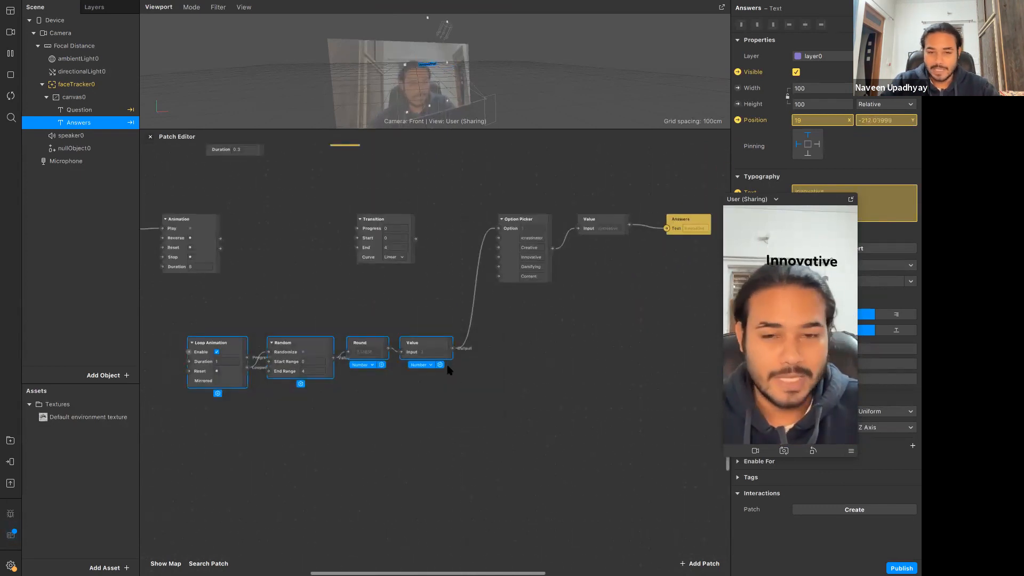
pyautogui.moveTo(412, 348); pyautogui.dragTo(438, 294)
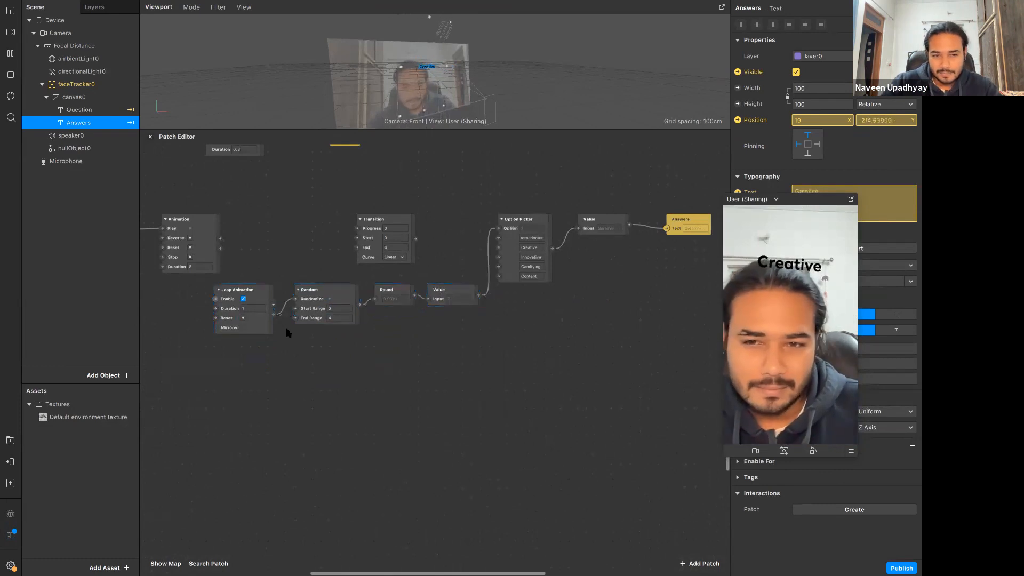
# Set the Duration of the Loop Animation that drives the Random patch to 0.2.
pyautogui.click(258, 310)
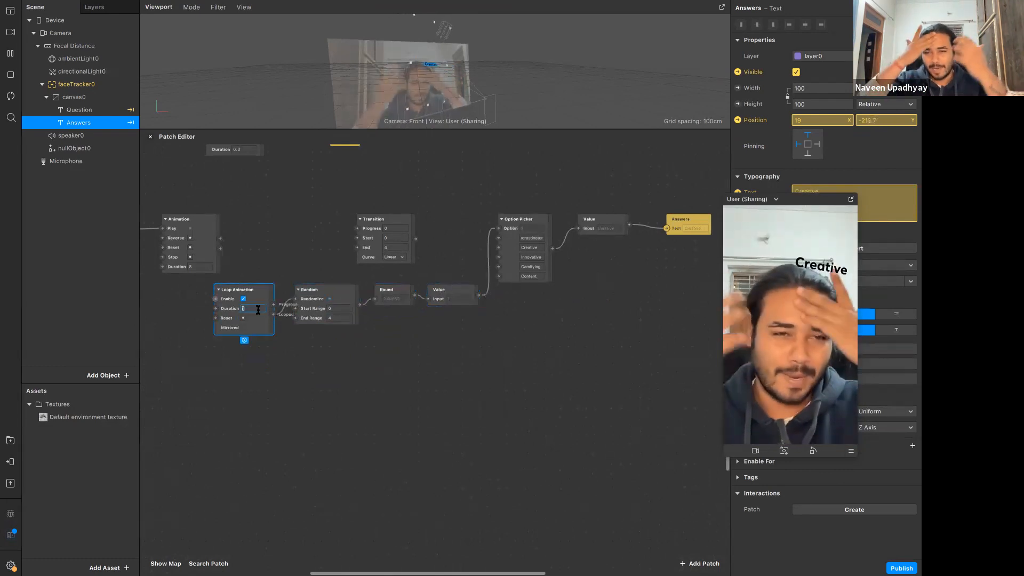
pyautogui.click(300, 375)
pyautogui.scroll(8, 272, 320)
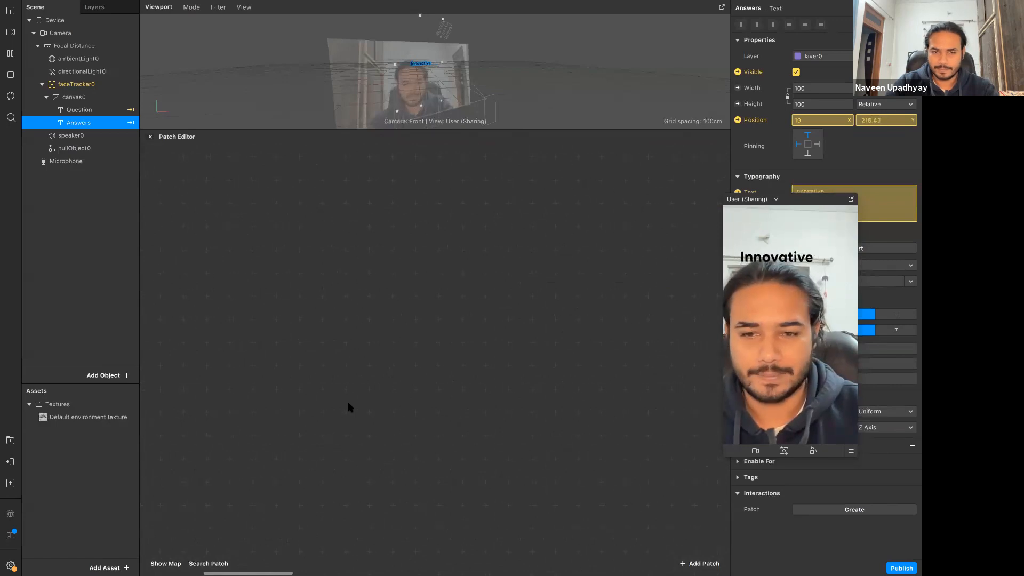
pyautogui.scroll(-8, 350, 407)
pyautogui.scroll(5, 349, 407)
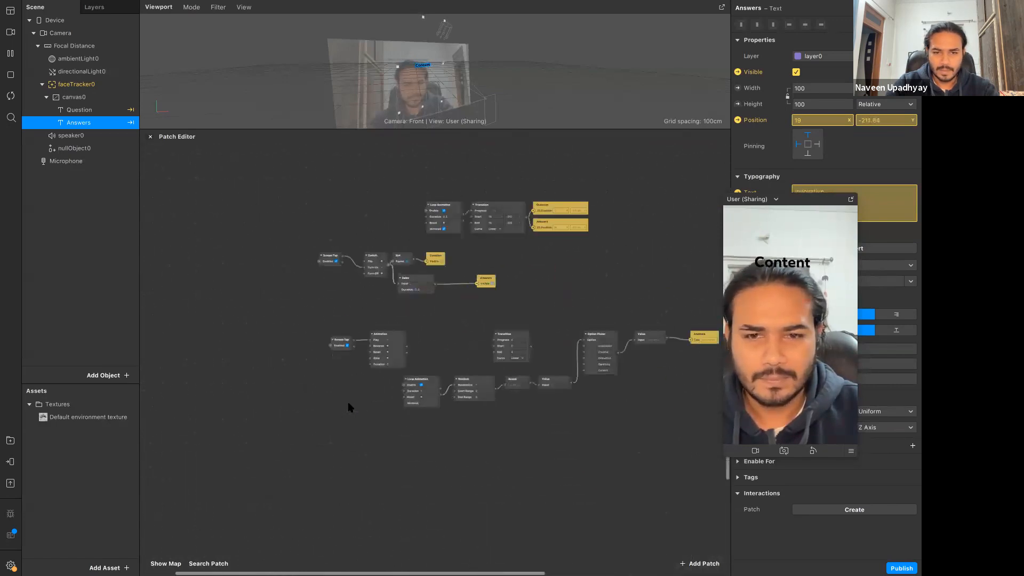
pyautogui.scroll(5, 349, 408)
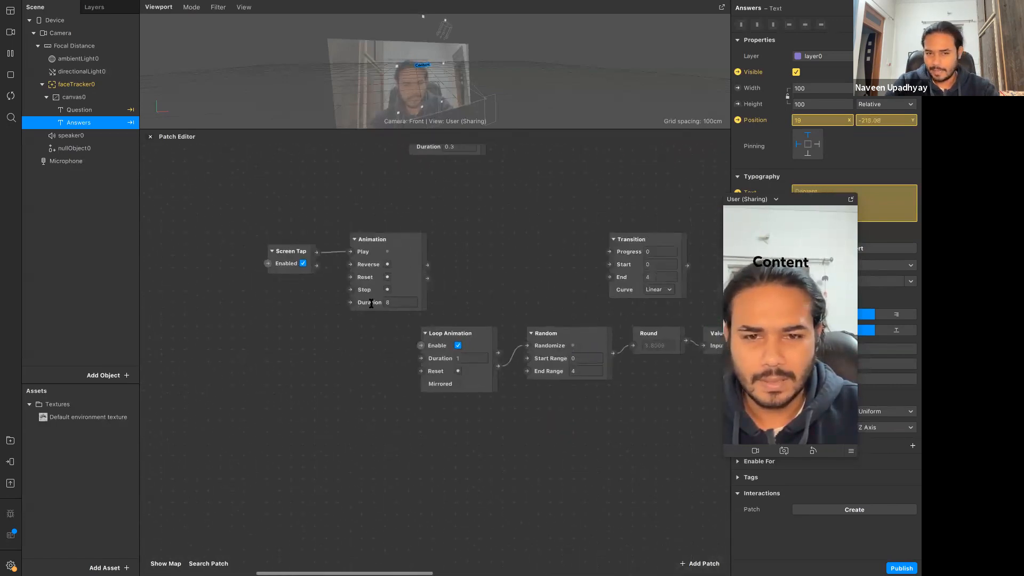
pyautogui.scroll(3, 371, 304)
pyautogui.hscroll(4, 371, 304)
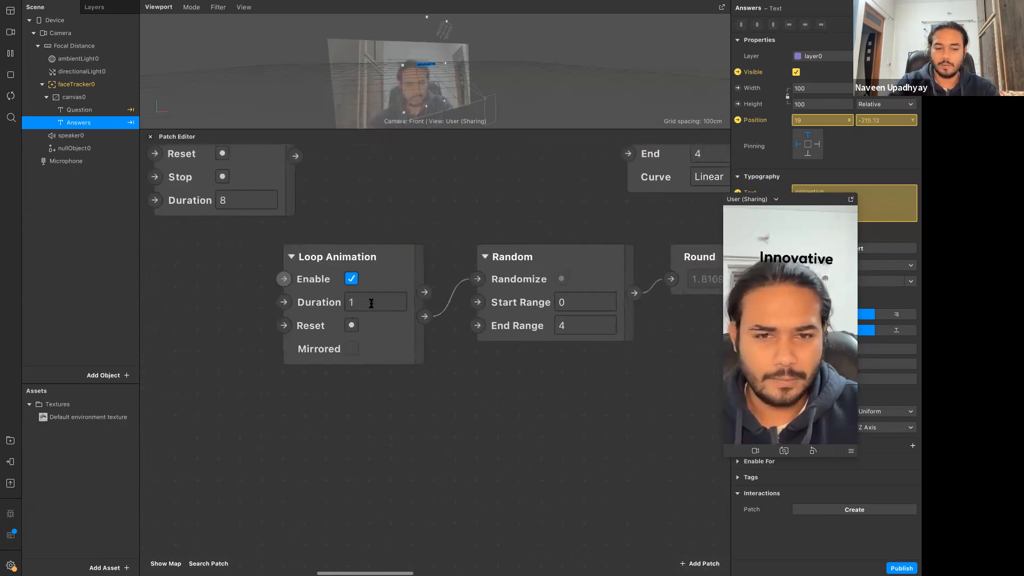
pyautogui.click(371, 304)
pyautogui.press('BackSpace')
pyautogui.write('.2')
pyautogui.press('Return')
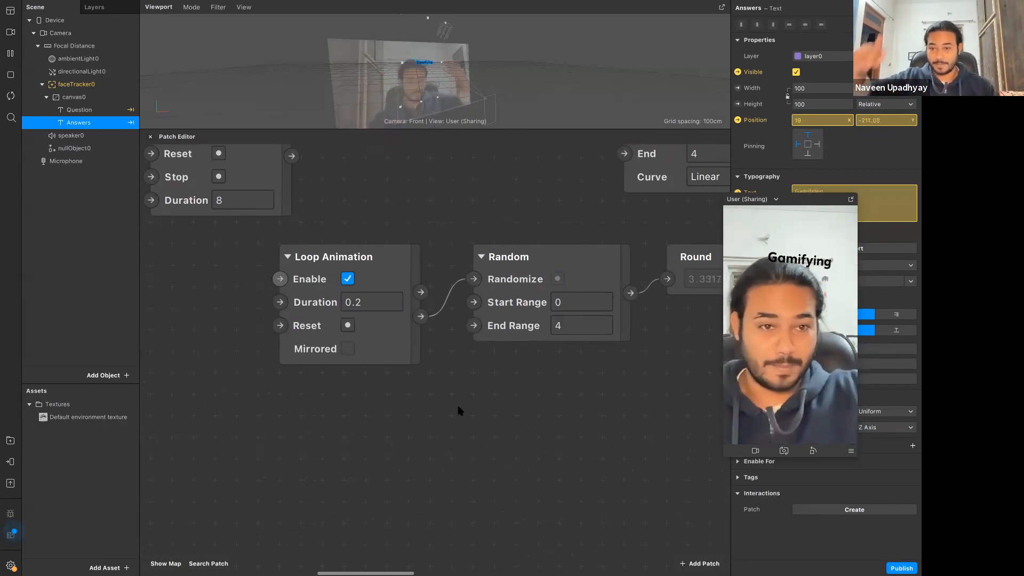
# Move the Screen Tap and Animation patches together slightly farther from the Loop Animation chain.
pyautogui.moveTo(589, 402); pyautogui.dragTo(623, 412)
pyautogui.scroll(-5, 634, 412)
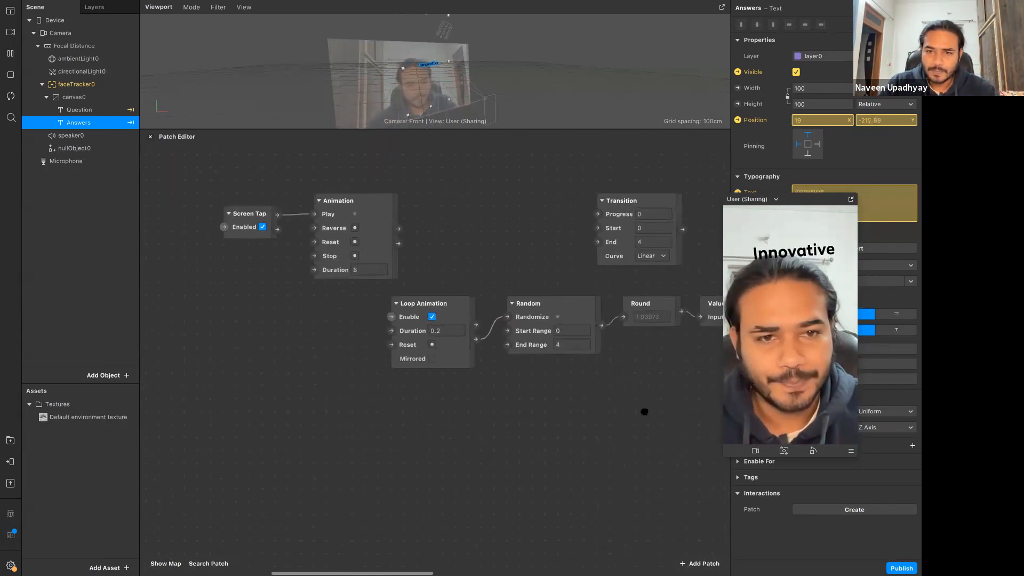
pyautogui.hscroll(5, 644, 412)
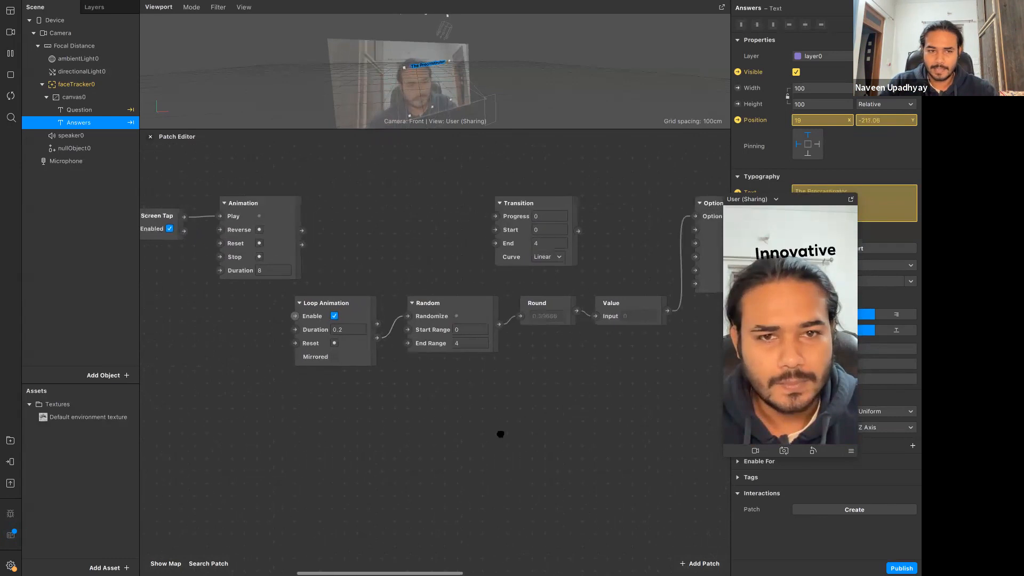
pyautogui.hscroll(3, 500, 434)
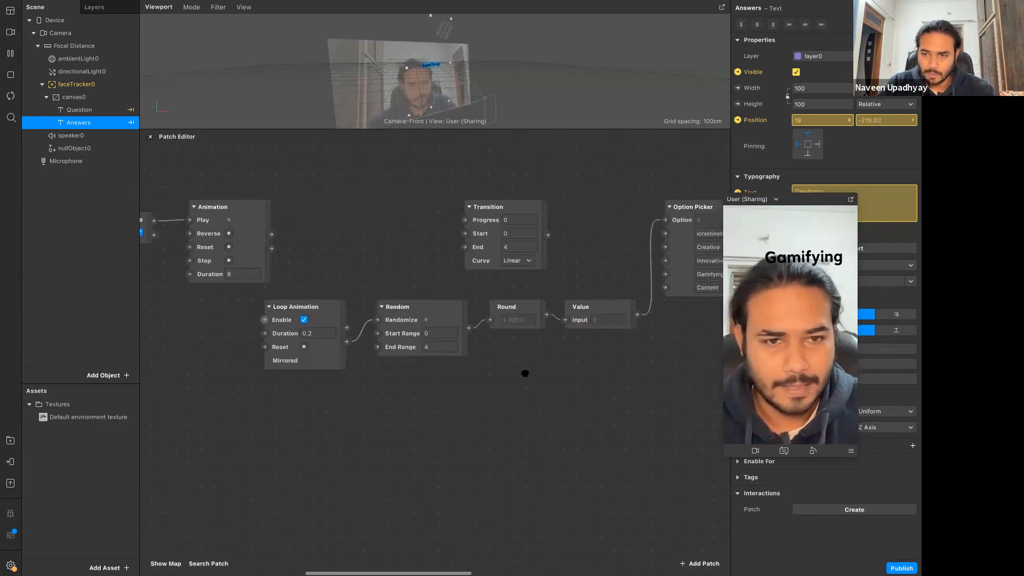
pyautogui.hscroll(6, 525, 373)
pyautogui.hscroll(-7, 274, 311)
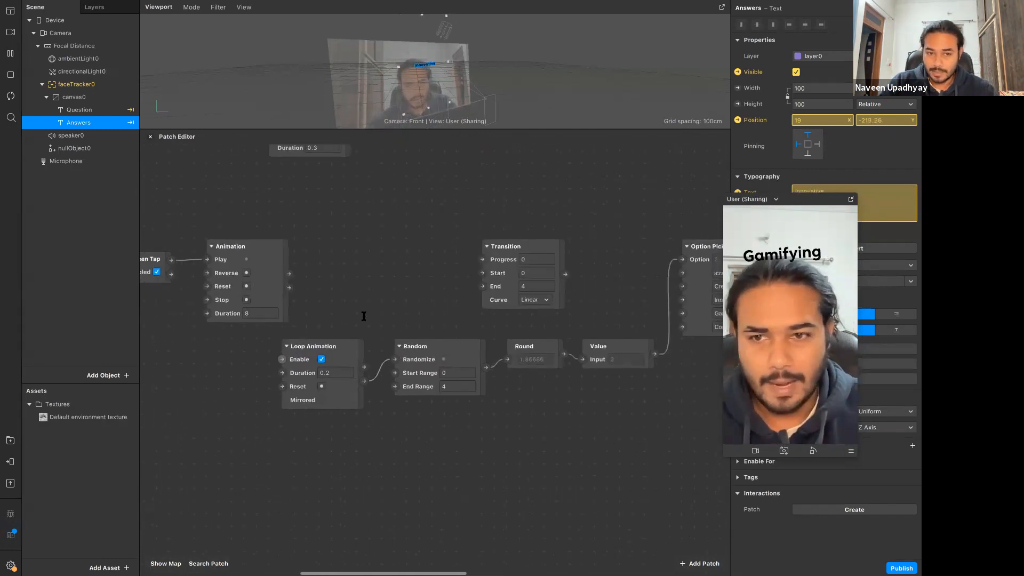
pyautogui.hscroll(-3, 519, 411)
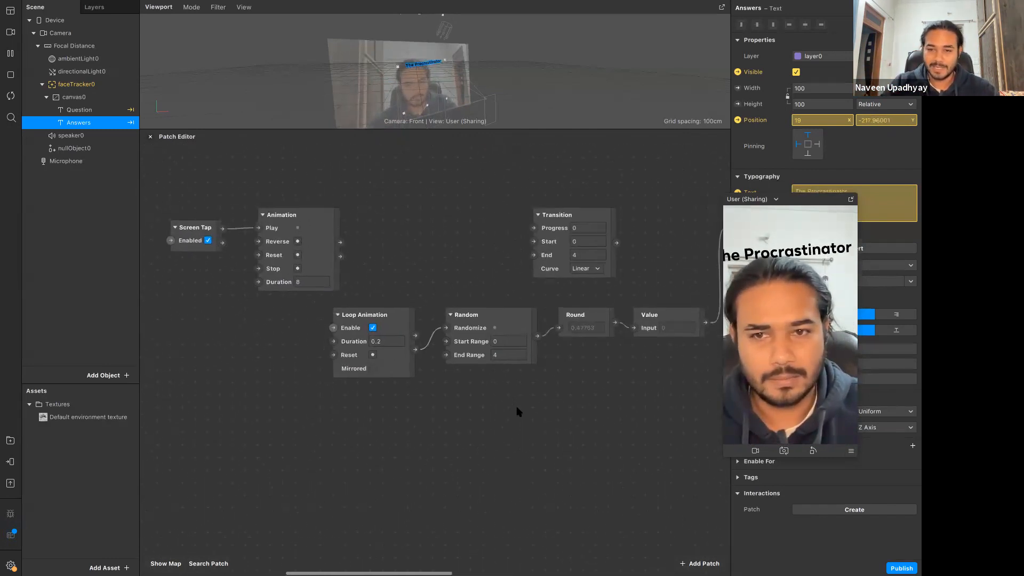
pyautogui.scroll(2, 517, 409)
pyautogui.moveTo(350, 389); pyautogui.dragTo(181, 229)
pyautogui.moveTo(311, 245); pyautogui.dragTo(279, 241)
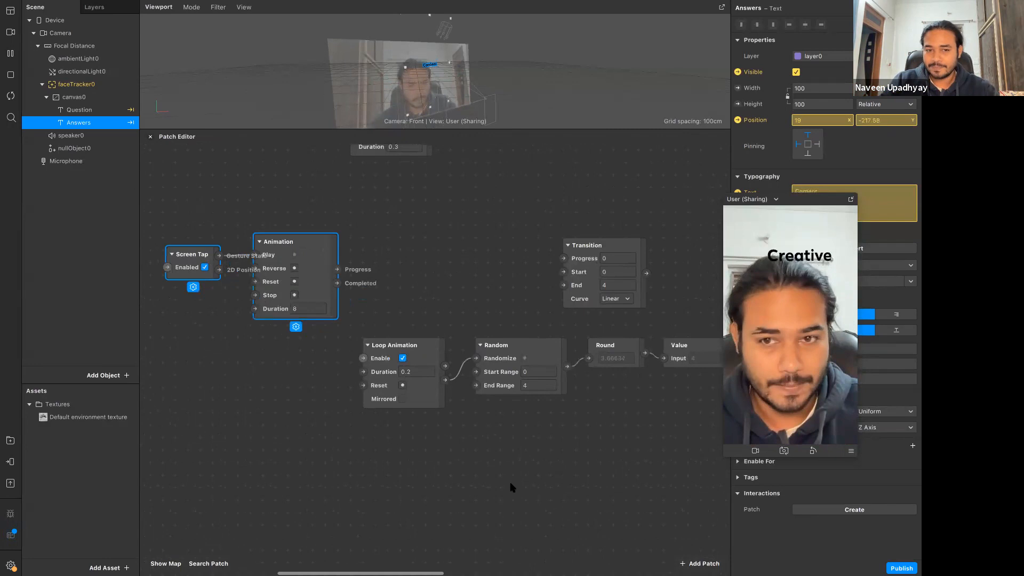
pyautogui.click(510, 487)
# Turn off the Enable option of the Loop Animation patch that drives Random.
pyautogui.hscroll(2, 641, 412)
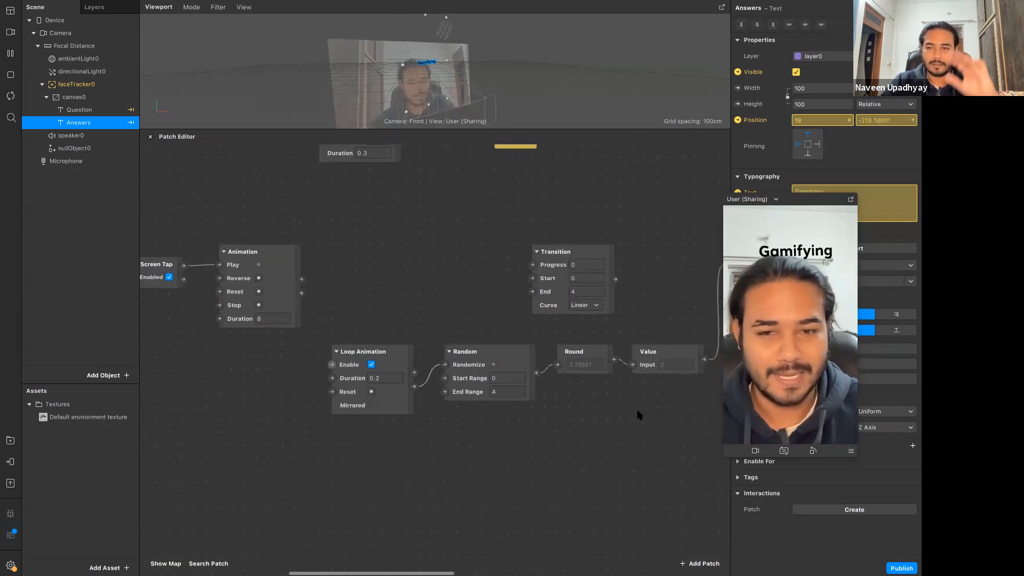
pyautogui.hscroll(3, 275, 420)
pyautogui.scroll(-1, 275, 419)
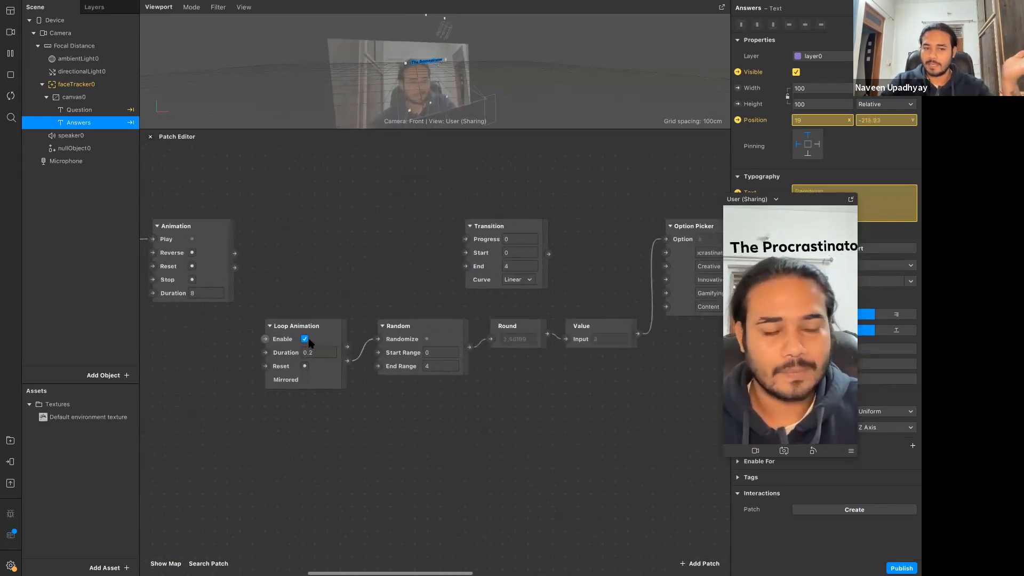
pyautogui.click(310, 342)
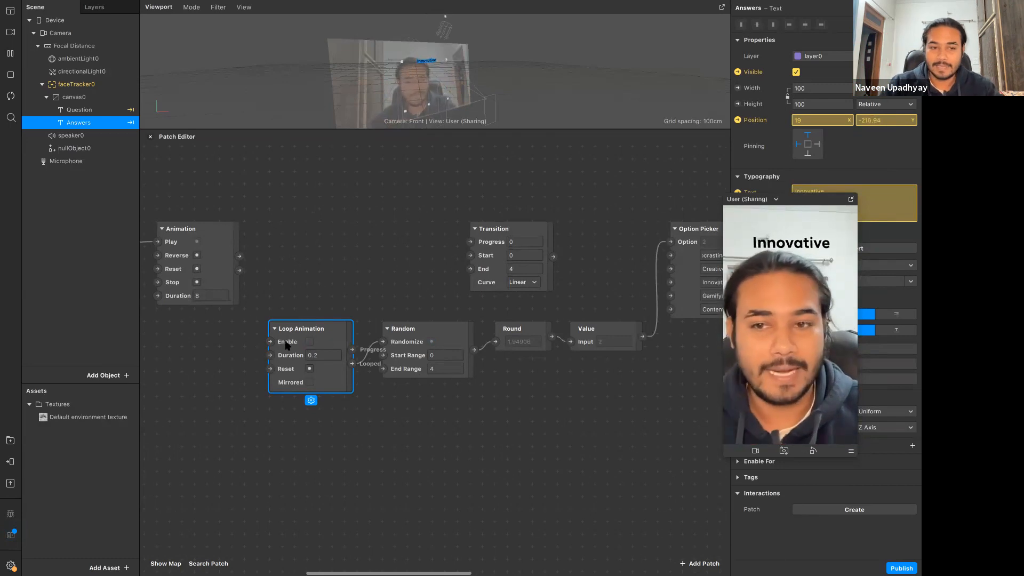
# Connect the Animation patch's Completed output to the Loop Animation's Enable input through a Switch patch.
pyautogui.click(242, 288)
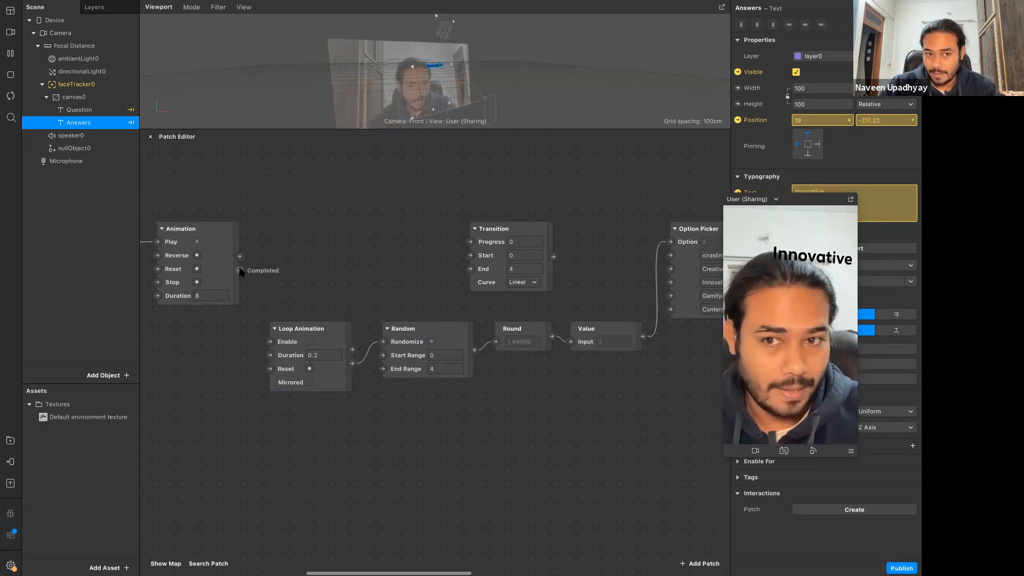
pyautogui.moveTo(239, 271); pyautogui.dragTo(274, 347)
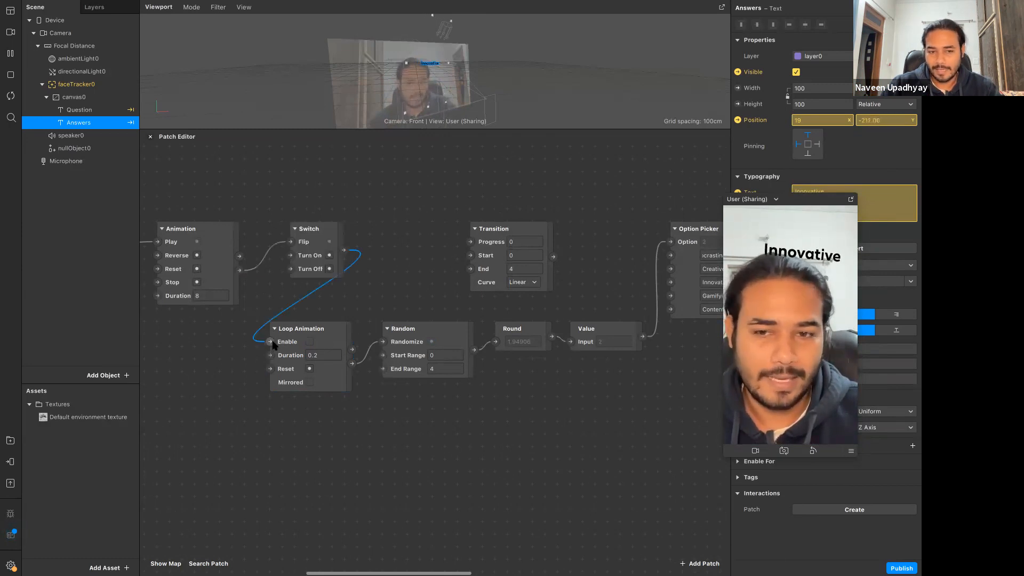
# Move the Switch patch right beside the Animation patch, above the Loop Animation that drives Random.
pyautogui.hscroll(-5, 312, 255)
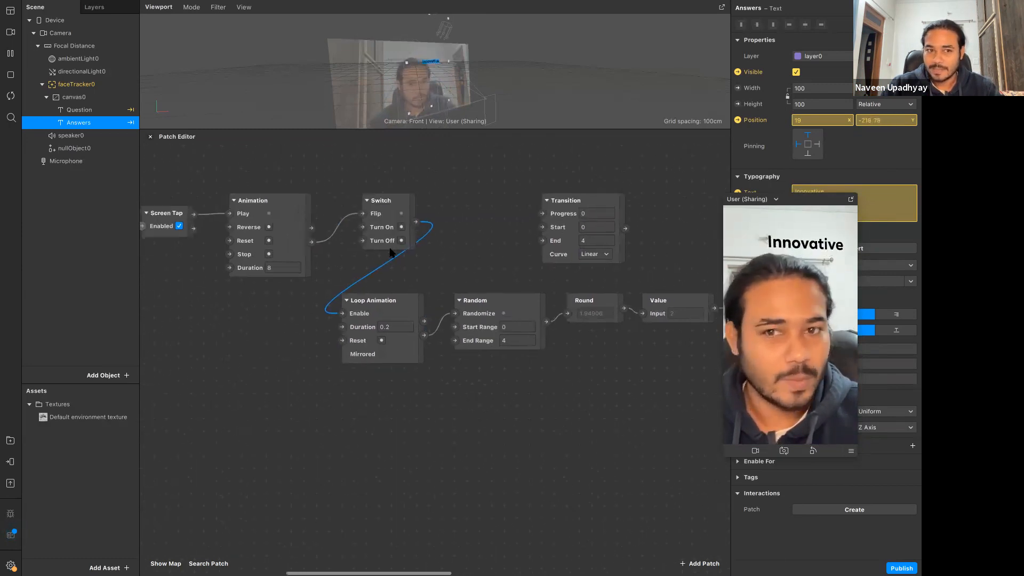
pyautogui.hscroll(-5, 348, 309)
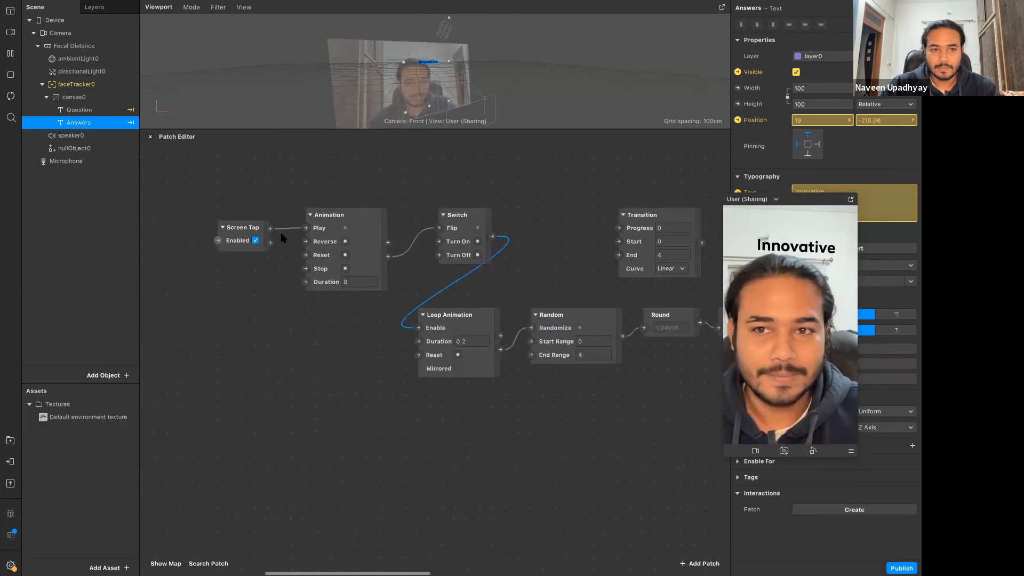
pyautogui.moveTo(478, 263); pyautogui.dragTo(343, 248)
pyautogui.click(336, 340)
pyautogui.scroll(1, 336, 339)
pyautogui.scroll(3, 337, 342)
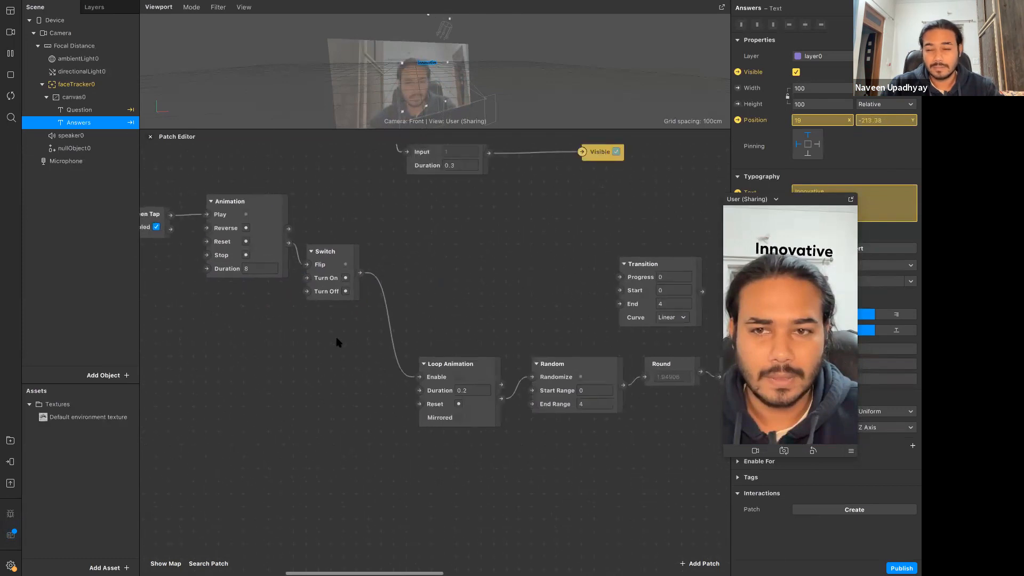
# Move the Screen Tap, Animation and Switch patches together toward the Loop Animation chain and rewire Animation's Completed output to the Switch's Turn On input.
pyautogui.keyDown('ctrl'); pyautogui.scroll(-3, 337, 342); pyautogui.keyUp('ctrl')
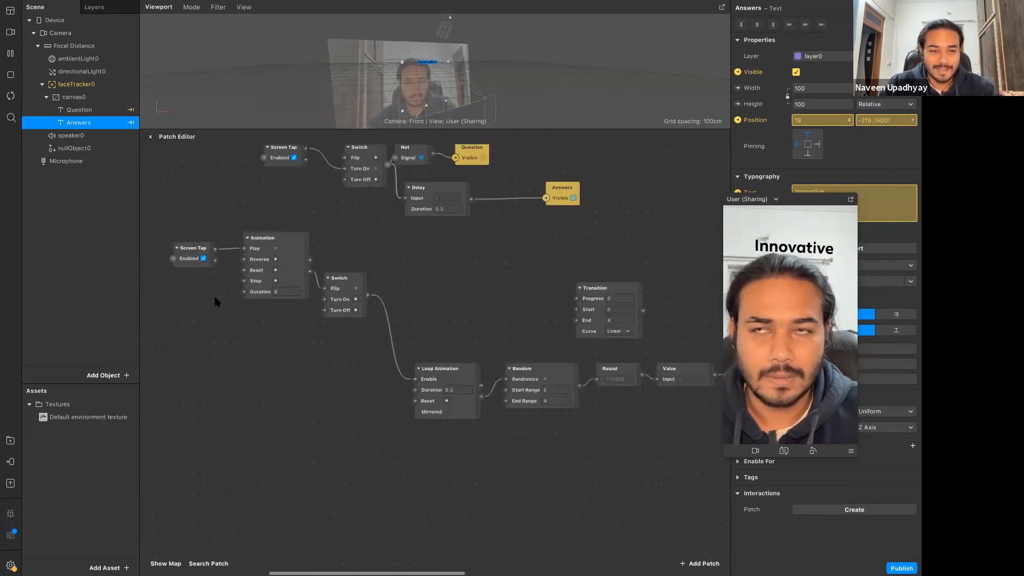
pyautogui.moveTo(182, 243); pyautogui.dragTo(337, 345)
pyautogui.moveTo(302, 293); pyautogui.dragTo(293, 339)
pyautogui.click(329, 365)
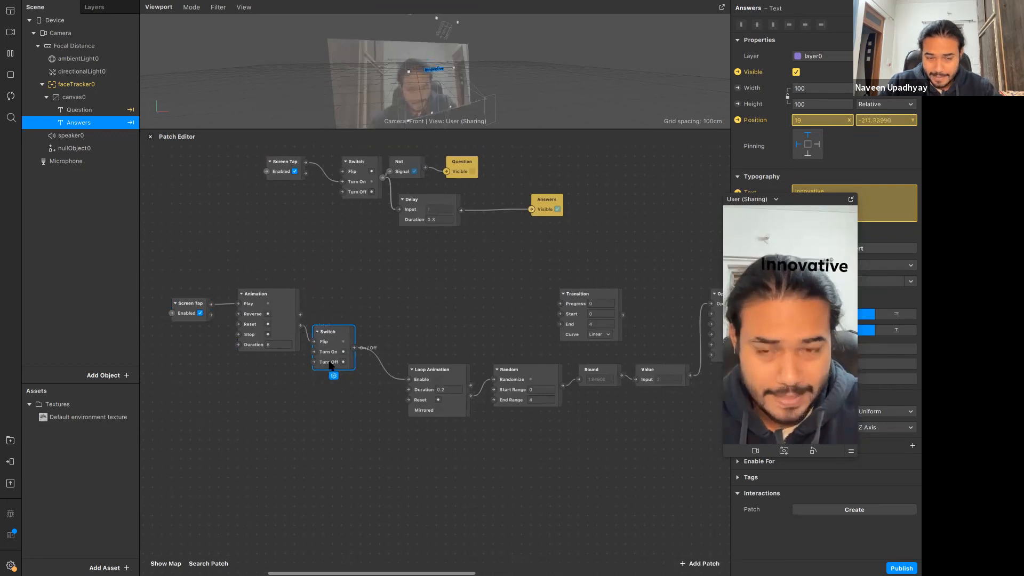
pyautogui.moveTo(315, 340); pyautogui.dragTo(314, 352)
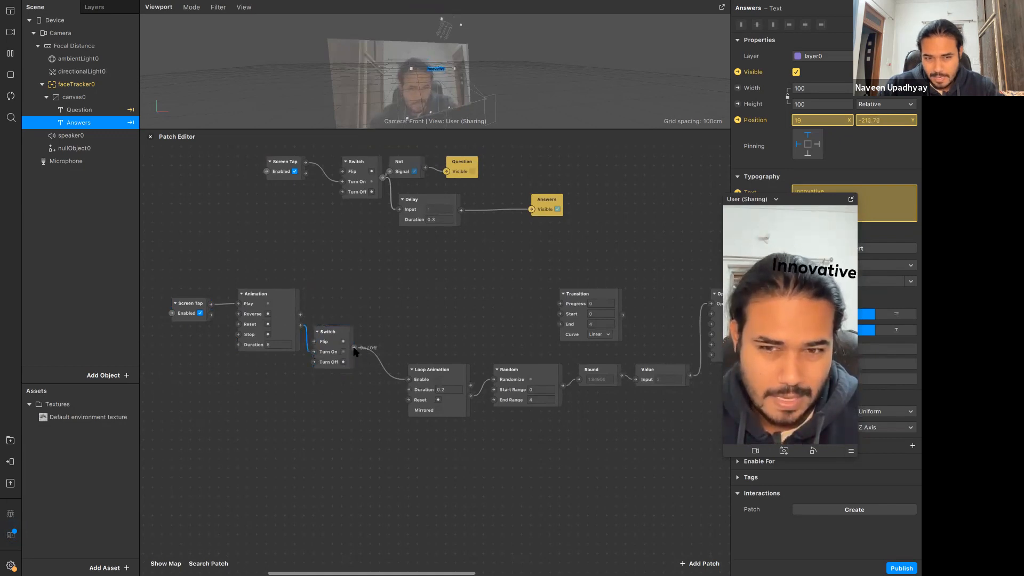
pyautogui.moveTo(369, 342); pyautogui.dragTo(369, 339)
pyautogui.click(361, 392)
pyautogui.write('not')
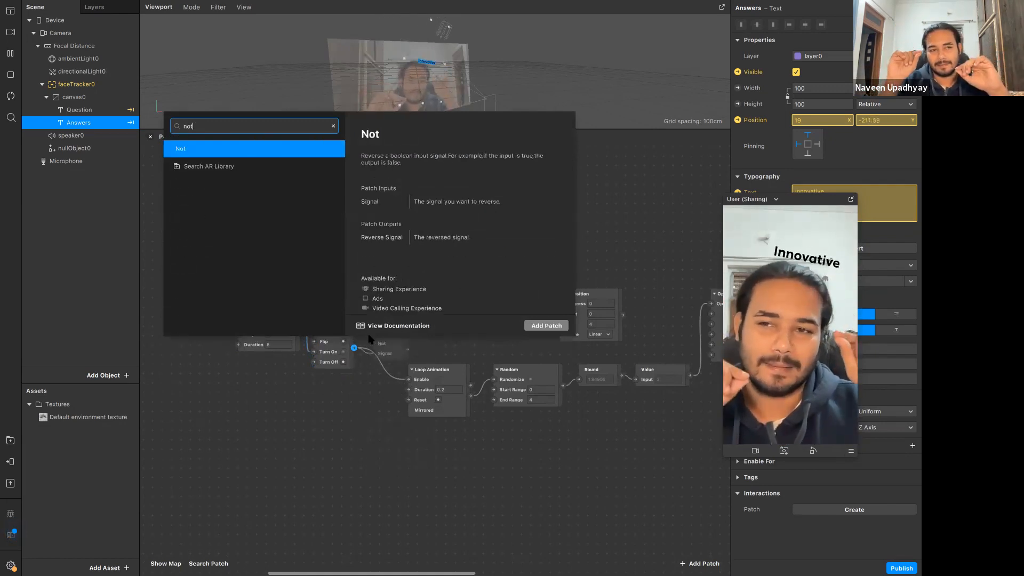
pyautogui.click(361, 374)
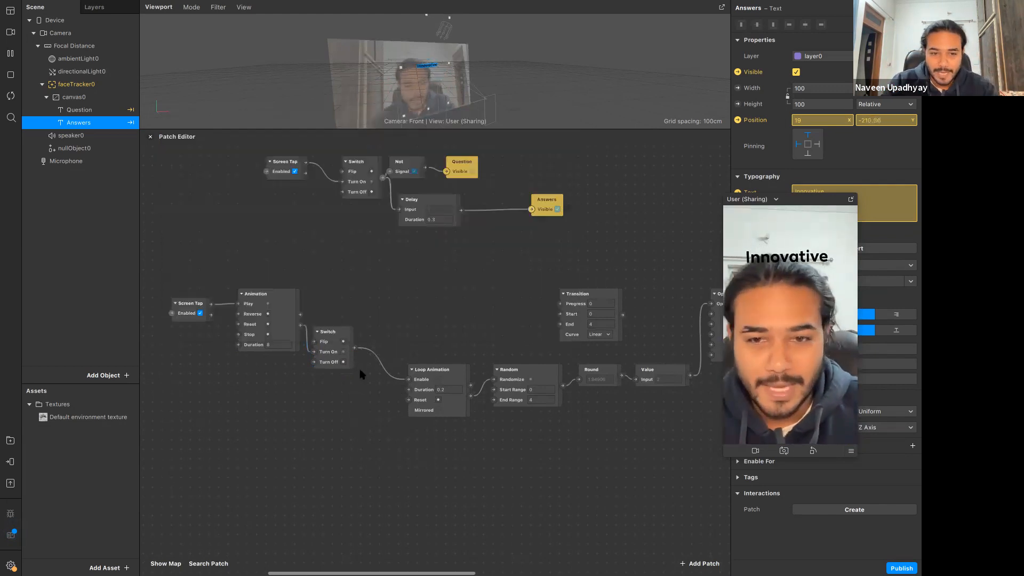
# Insert a Not patch between the Switch output and the Loop Animation's Enable input.
pyautogui.moveTo(356, 348); pyautogui.dragTo(369, 344)
pyautogui.write('not')
pyautogui.press('Return')
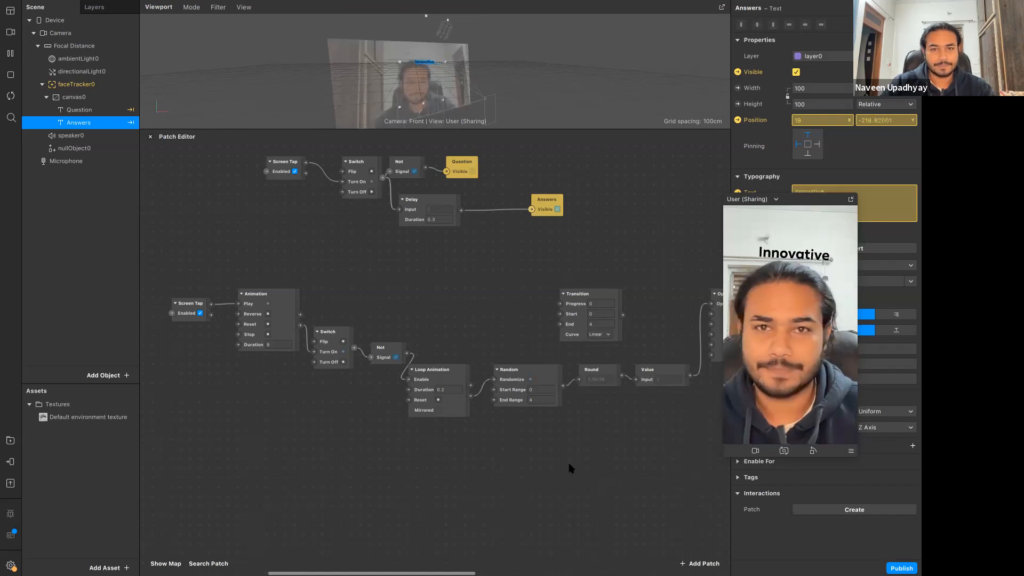
# Try driving the Loop Animation's Enable directly from the Switch, bypassing the Not patch, with Animation's Completed output wired to Turn Off.
pyautogui.moveTo(426, 18)
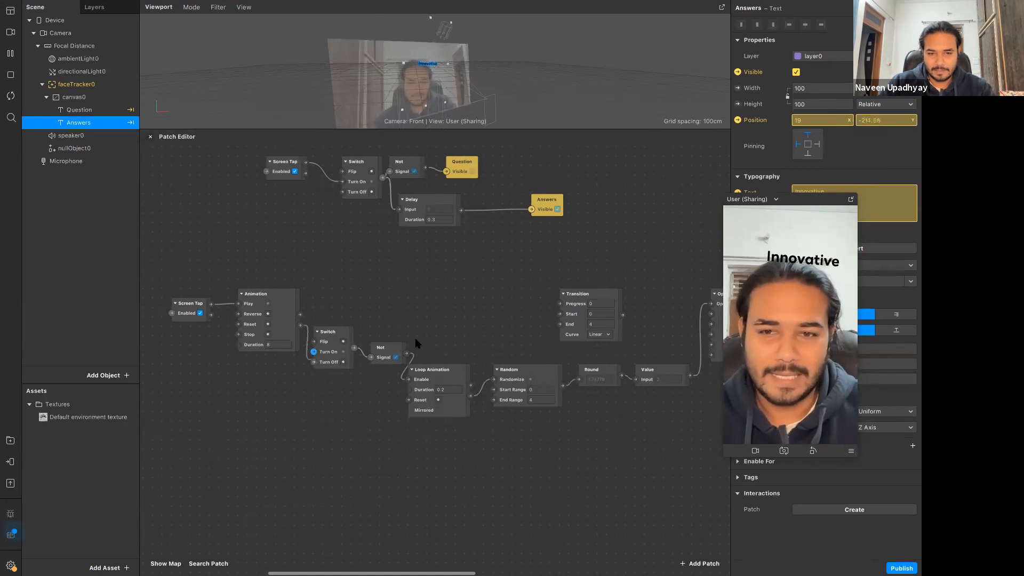
pyautogui.moveTo(380, 348); pyautogui.dragTo(390, 303)
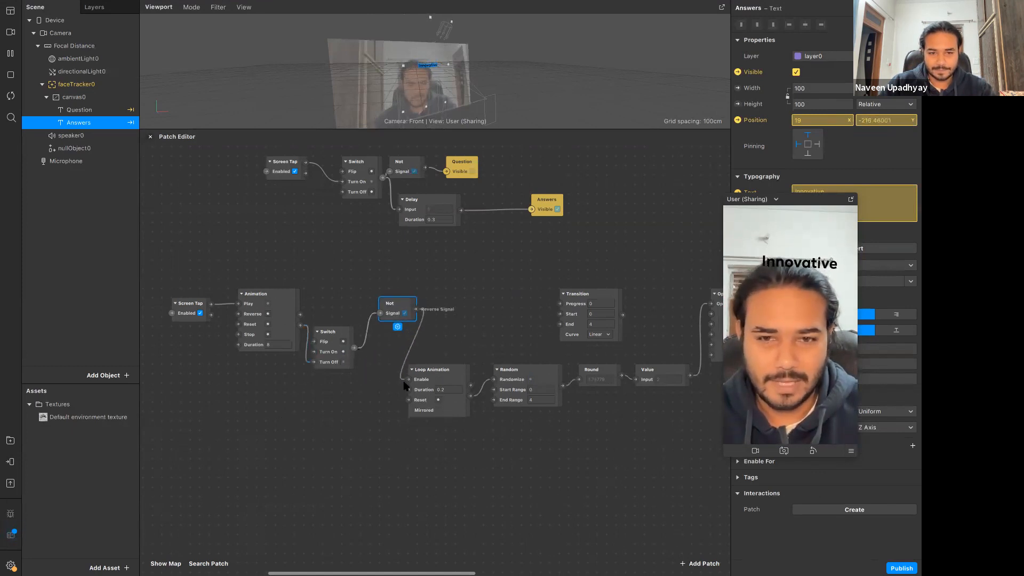
pyautogui.moveTo(410, 382); pyautogui.dragTo(368, 430)
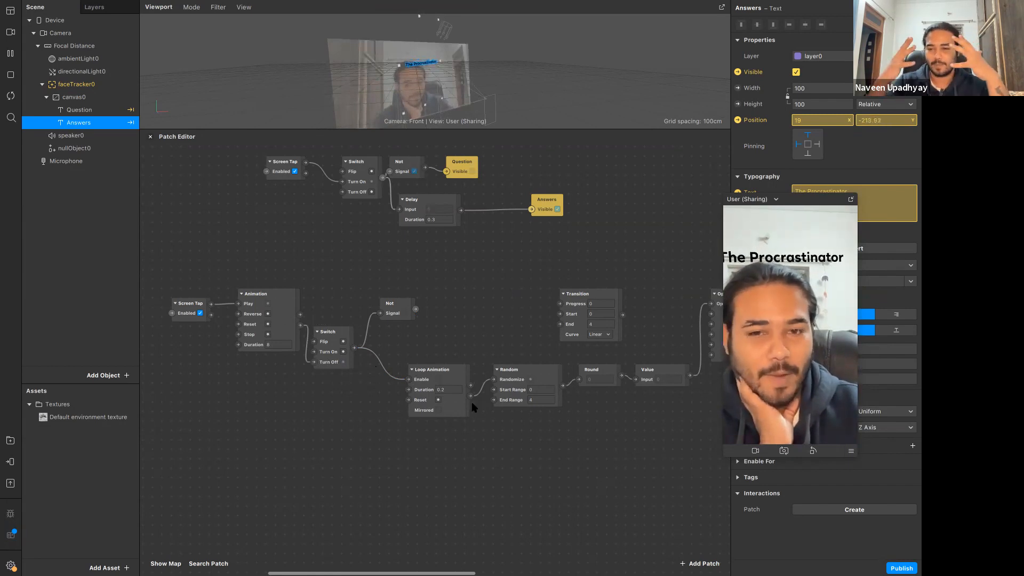
# Reconnect the Animation's Completed output to the Turn On input of the Switch patch.
pyautogui.scroll(5, 472, 409)
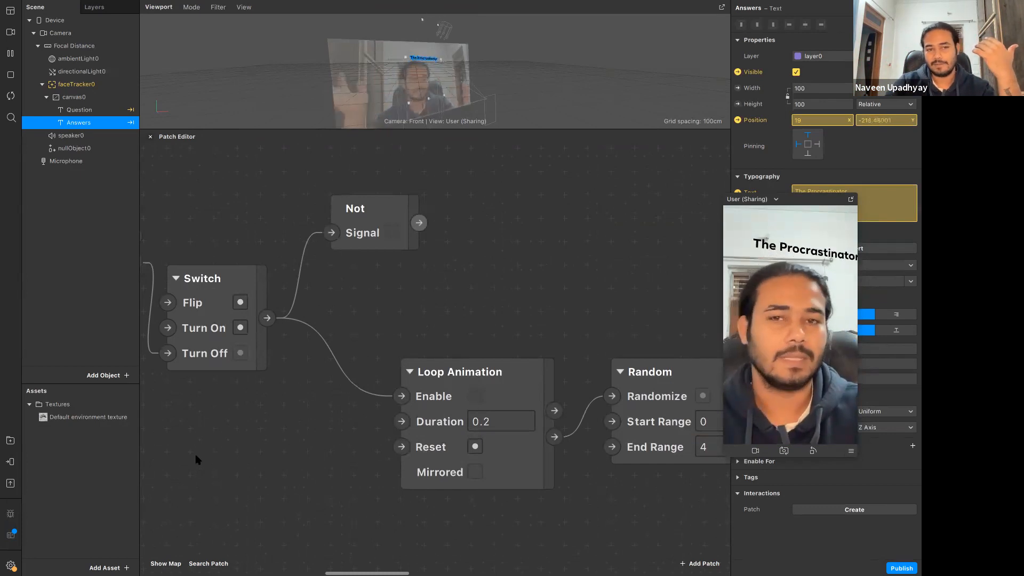
pyautogui.hscroll(-2, 246, 358)
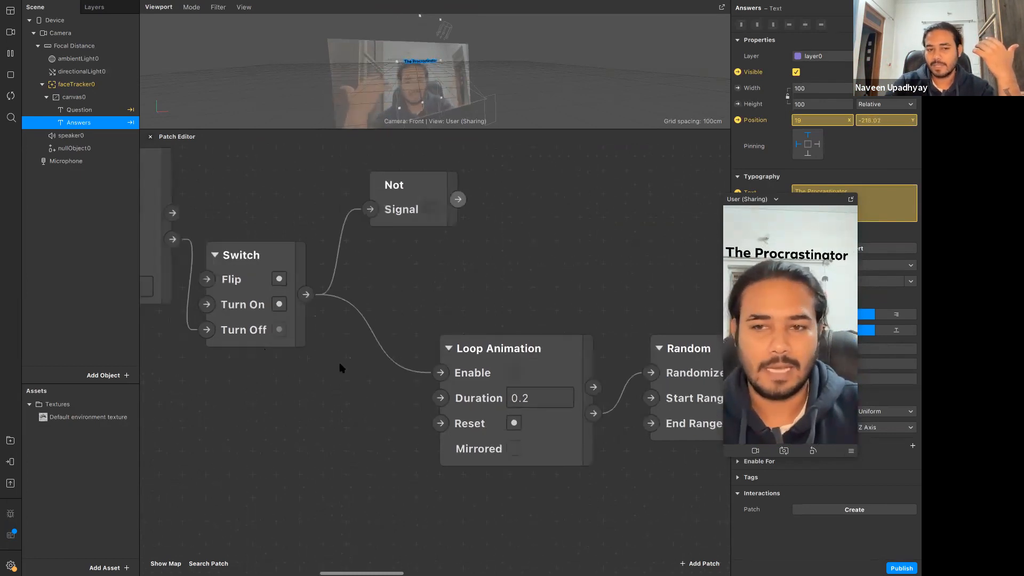
pyautogui.scroll(-4, 392, 404)
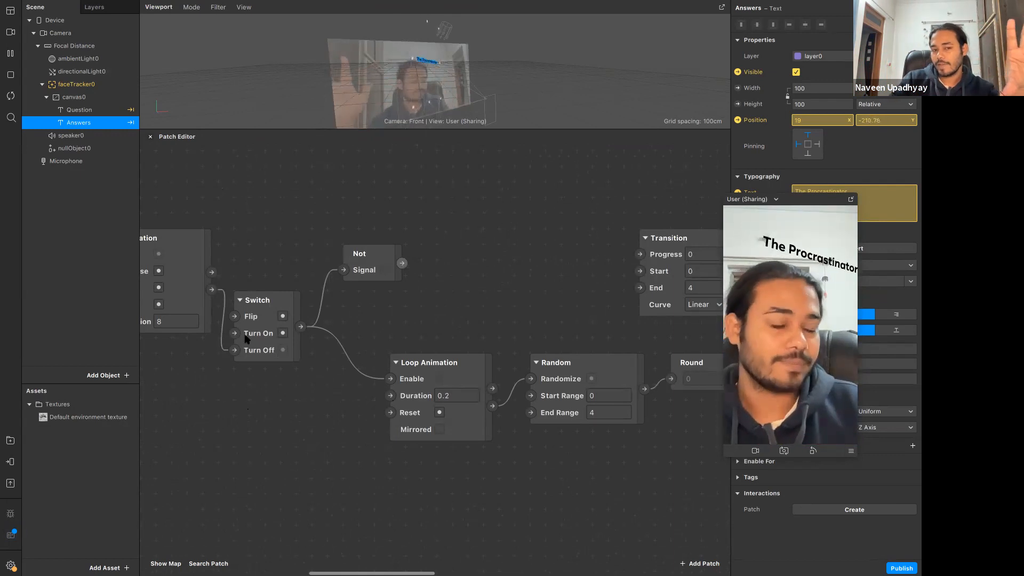
pyautogui.click(260, 354)
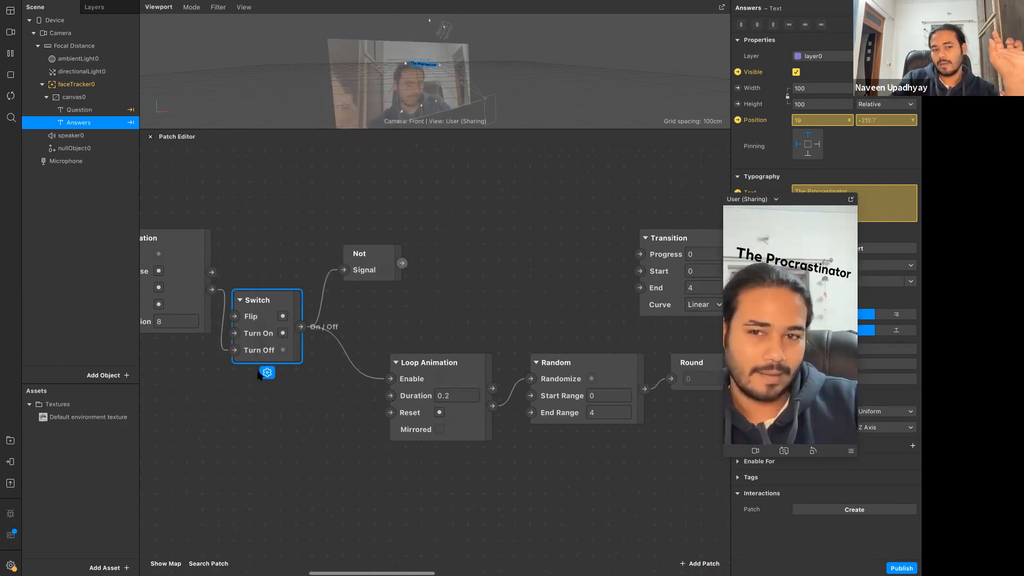
pyautogui.click(240, 352)
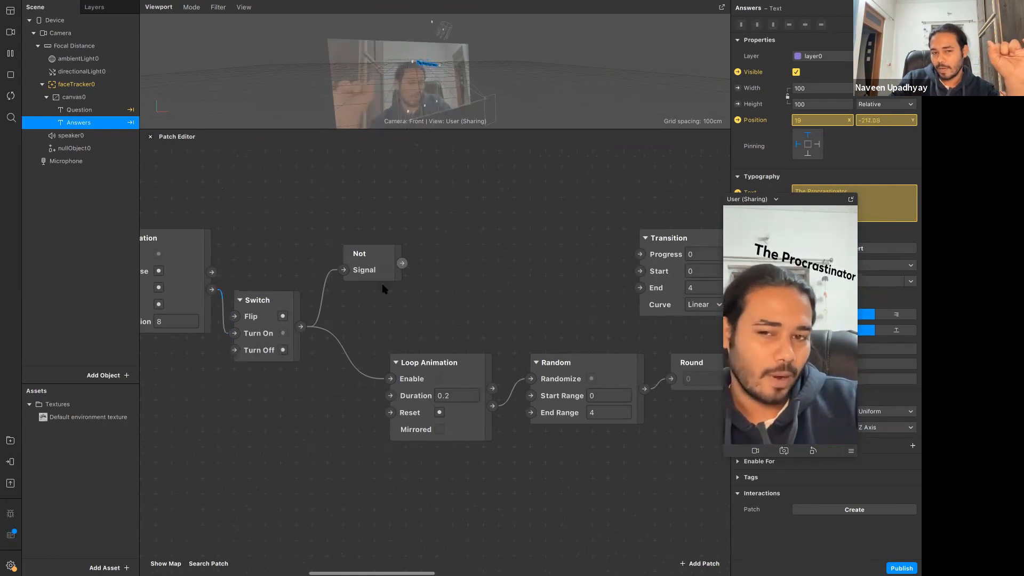
# Connect the Not patch's output to the Loop Animation's Enable in place of the direct Switch link, and move Not beside the Switch.
pyautogui.moveTo(403, 264); pyautogui.dragTo(397, 377)
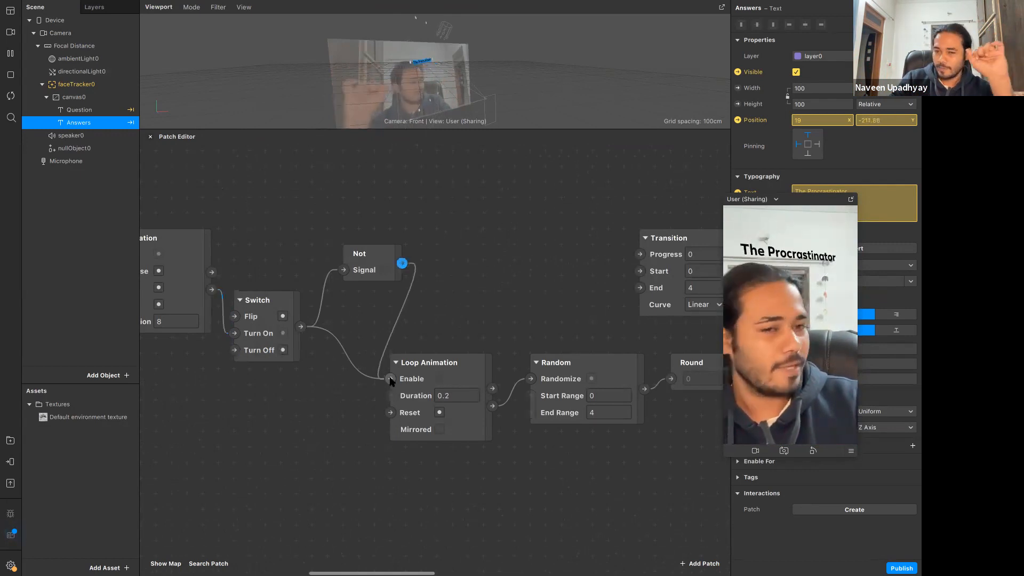
pyautogui.moveTo(391, 380); pyautogui.dragTo(391, 379)
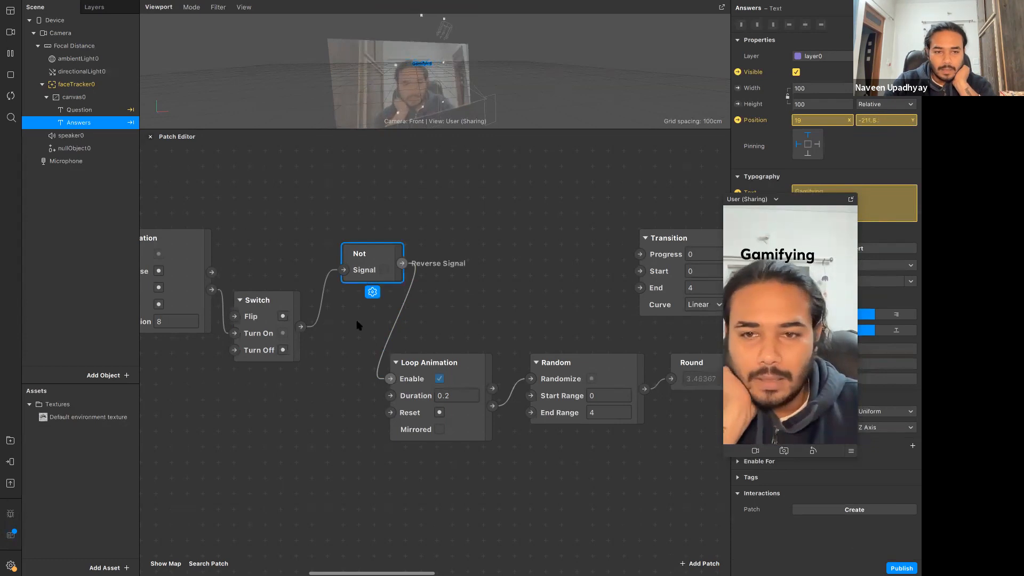
pyautogui.moveTo(374, 272); pyautogui.dragTo(340, 319)
pyautogui.click(361, 371)
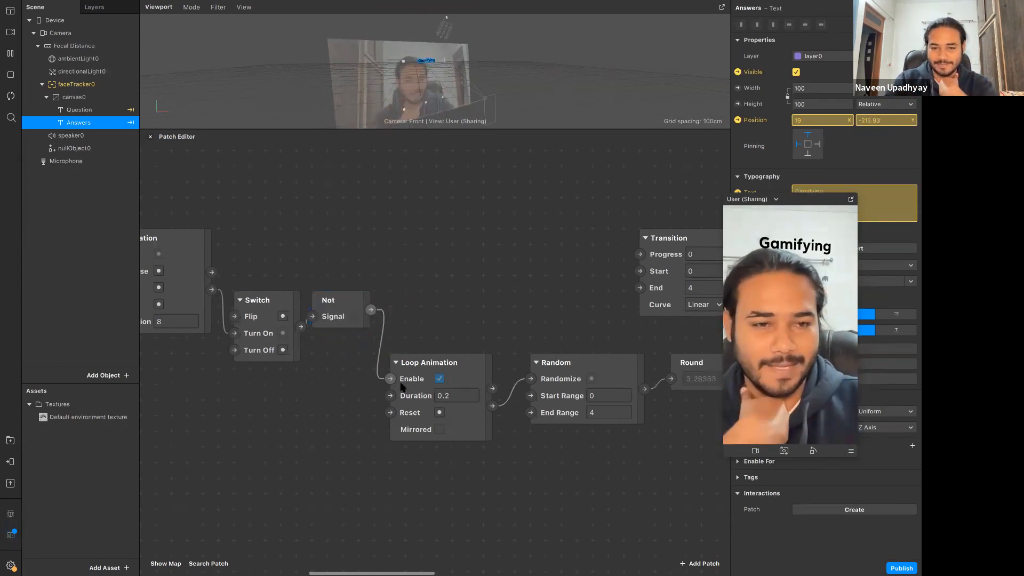
# Test the effect by tapping the preview to check that the shuffling answers stop after the Animation's duration.
pyautogui.scroll(-5, 402, 386)
pyautogui.scroll(5, 402, 386)
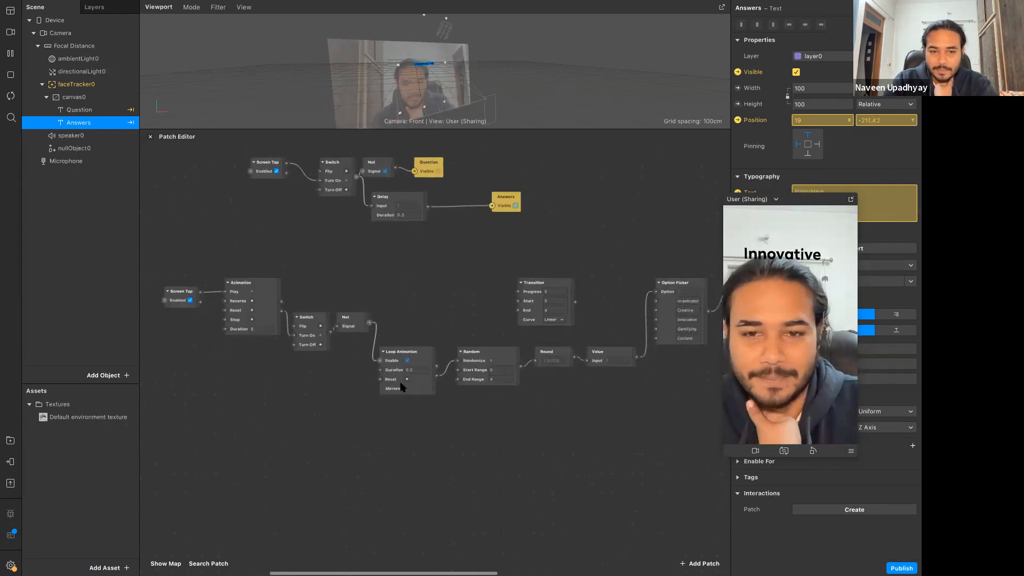
pyautogui.hscroll(-5, 402, 386)
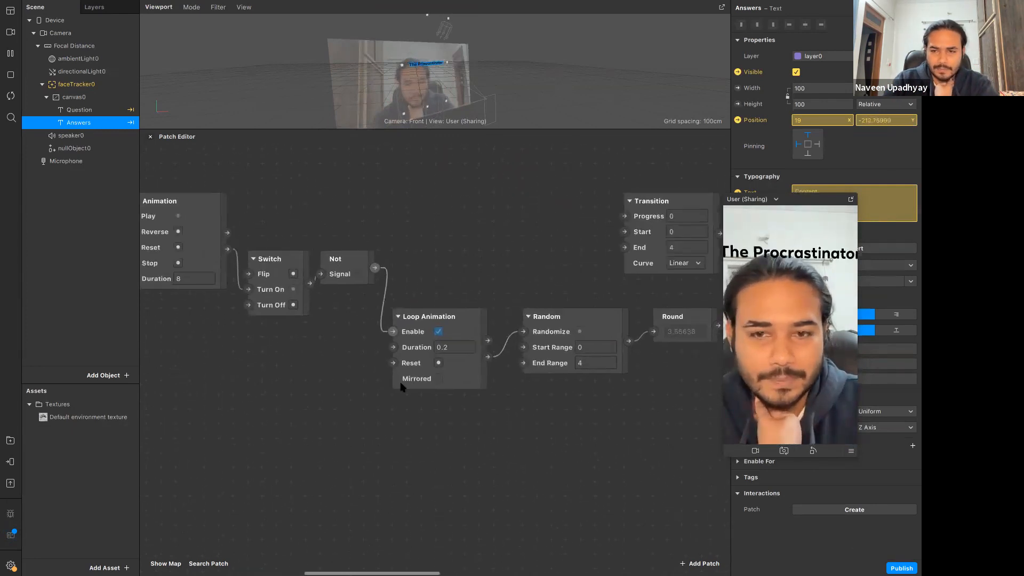
pyautogui.hscroll(-5, 401, 386)
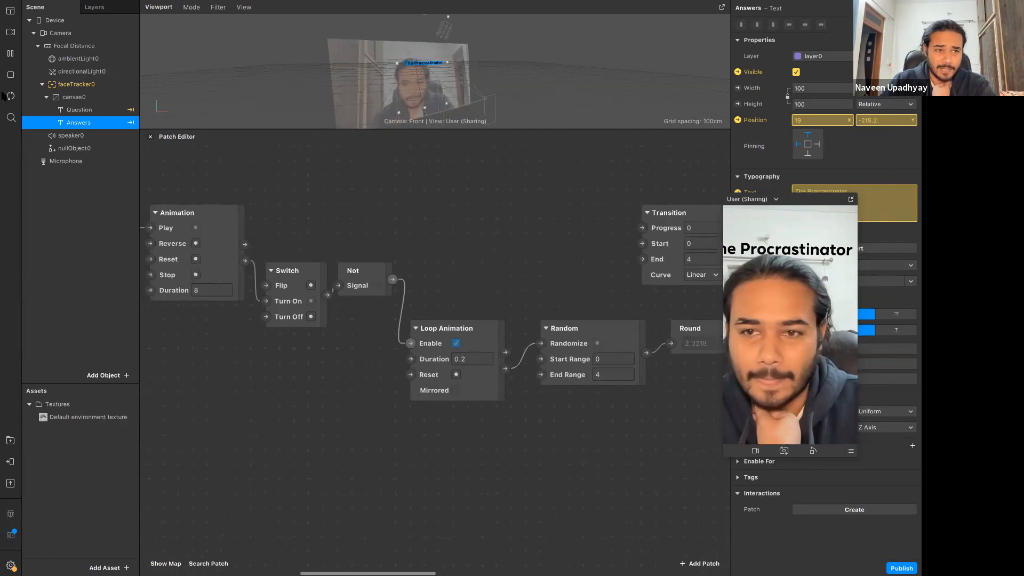
pyautogui.scroll(-5, 419, 373)
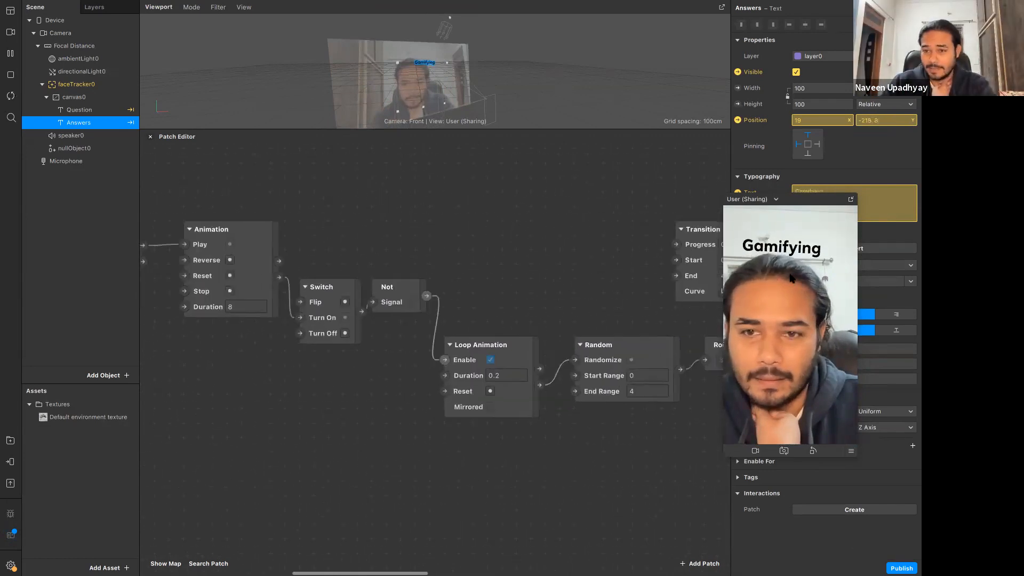
pyautogui.click(794, 321)
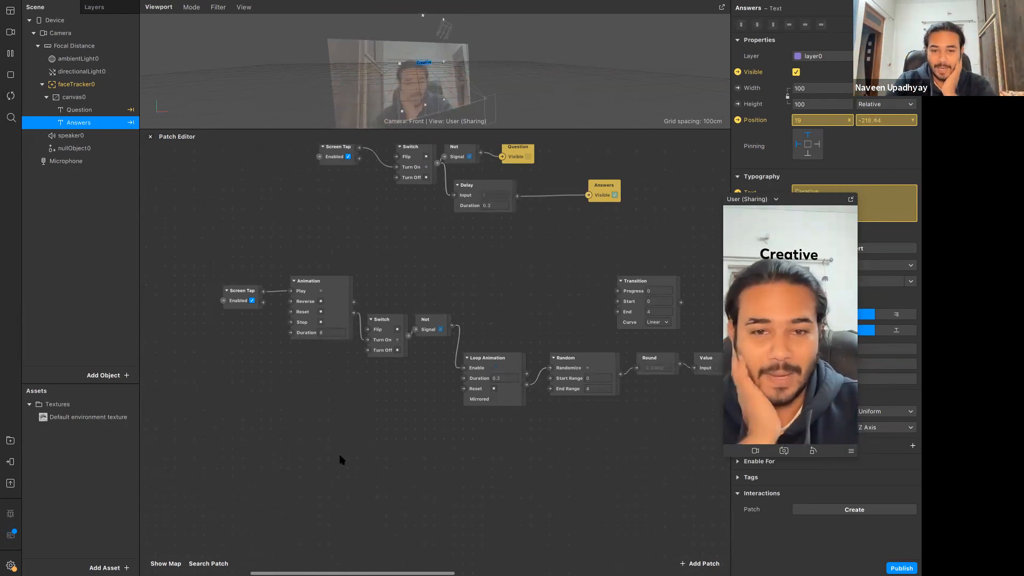
# Align the Switch, Not and Loop Animation patches in one row after the Animation patch.
pyautogui.hscroll(3, 338, 463)
pyautogui.scroll(-2, 337, 463)
pyautogui.hscroll(3, 335, 468)
pyautogui.scroll(2, 335, 467)
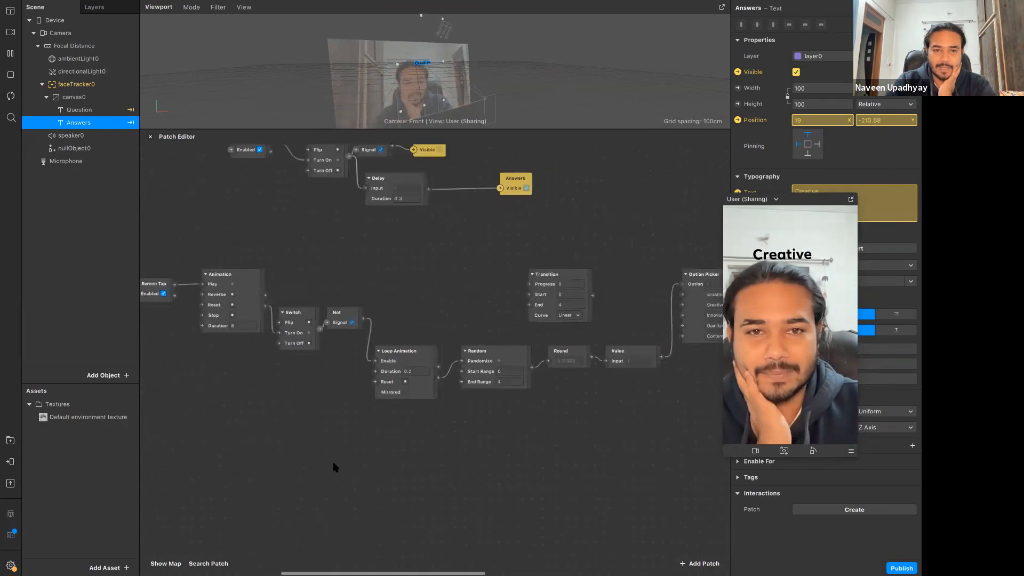
pyautogui.scroll(2, 336, 467)
pyautogui.scroll(-3, 555, 272)
pyautogui.scroll(-1, 535, 372)
pyautogui.hscroll(1, 535, 372)
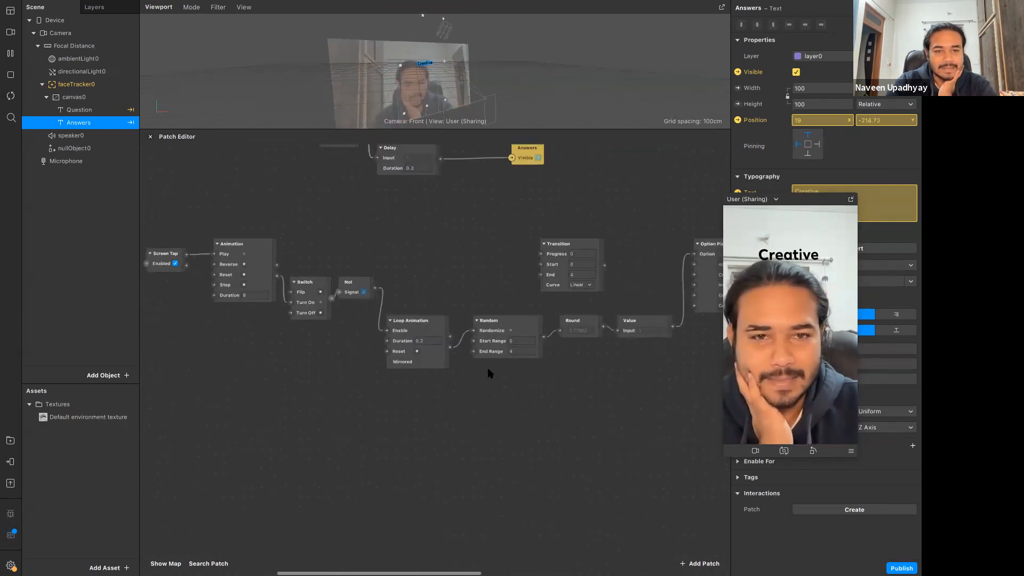
pyautogui.hscroll(-3, 389, 282)
pyautogui.scroll(-1, 388, 283)
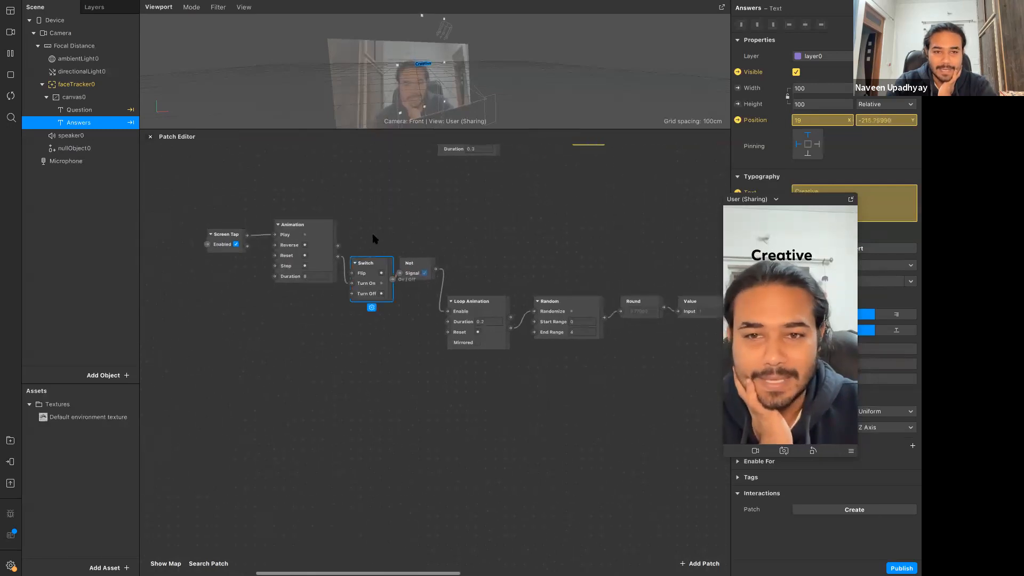
pyautogui.moveTo(375, 268); pyautogui.dragTo(376, 229)
pyautogui.moveTo(418, 265); pyautogui.dragTo(425, 225)
pyautogui.moveTo(489, 323); pyautogui.dragTo(512, 263)
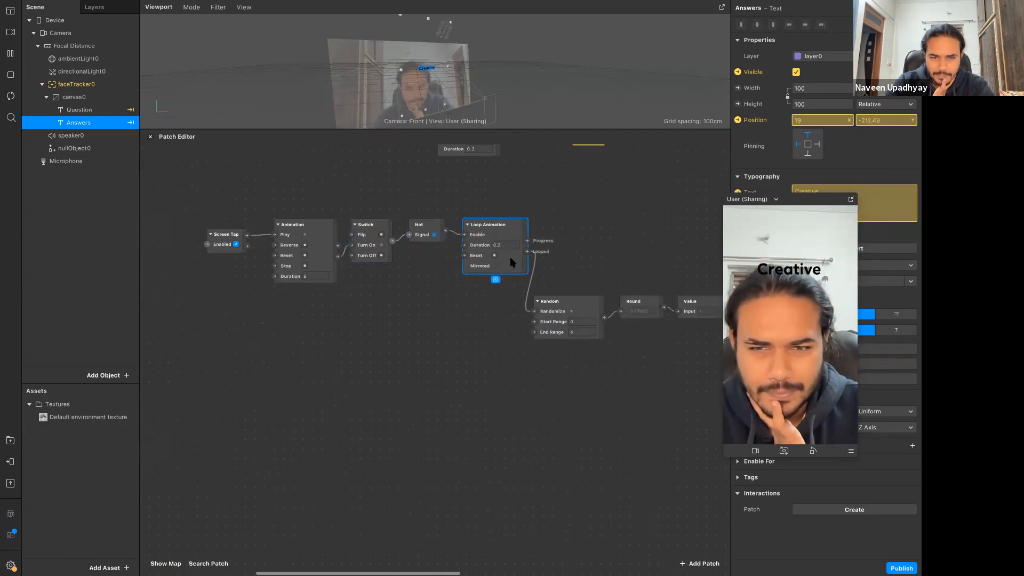
# Line up the Random, Round and Value patches between the Loop Animation and the Option Picker.
pyautogui.hscroll(3, 512, 284)
pyautogui.scroll(1, 512, 283)
pyautogui.moveTo(544, 312); pyautogui.dragTo(544, 305)
pyautogui.moveTo(555, 257); pyautogui.dragTo(555, 241)
pyautogui.hscroll(6, 544, 336)
pyautogui.scroll(1, 544, 336)
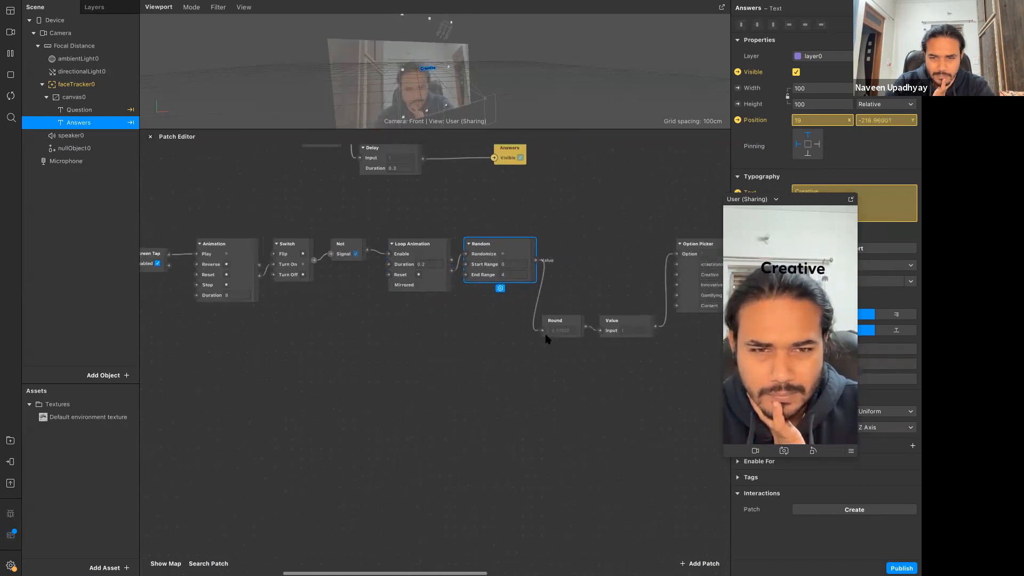
pyautogui.moveTo(529, 330); pyautogui.dragTo(537, 246)
pyautogui.moveTo(585, 320); pyautogui.dragTo(594, 244)
pyautogui.click(589, 323)
pyautogui.hscroll(1, 588, 326)
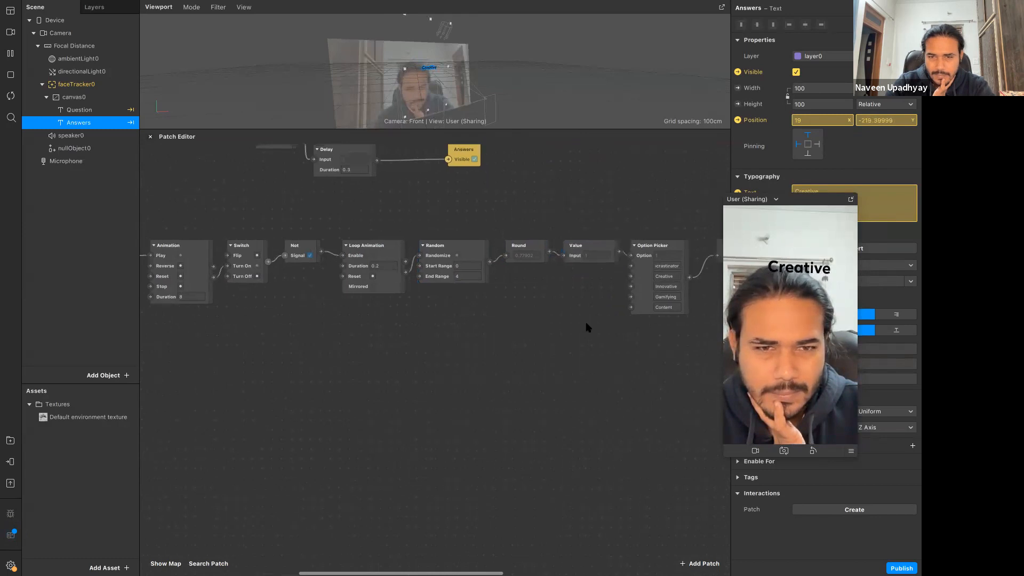
# Look over the patch graph, from the random answer chain to the visibility and position patches of Question and Answers.
pyautogui.hscroll(15, 587, 327)
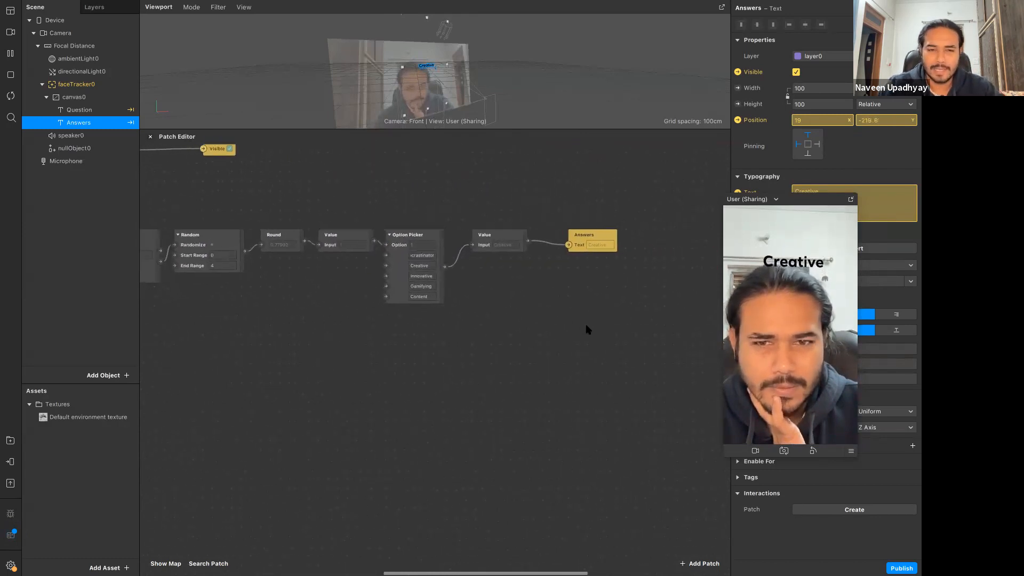
pyautogui.hscroll(-11, 528, 366)
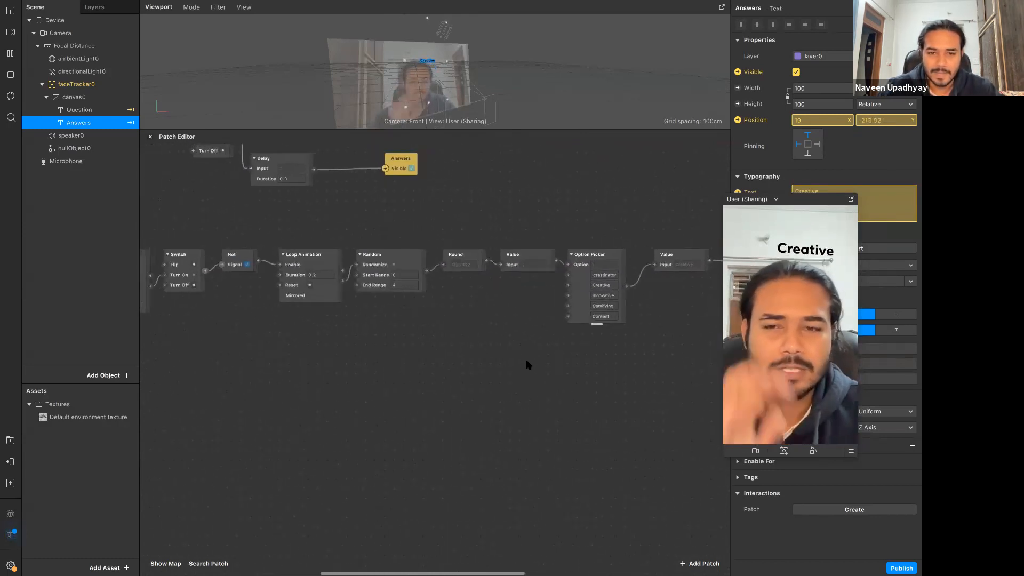
pyautogui.scroll(3, 528, 365)
pyautogui.hscroll(-3, 528, 366)
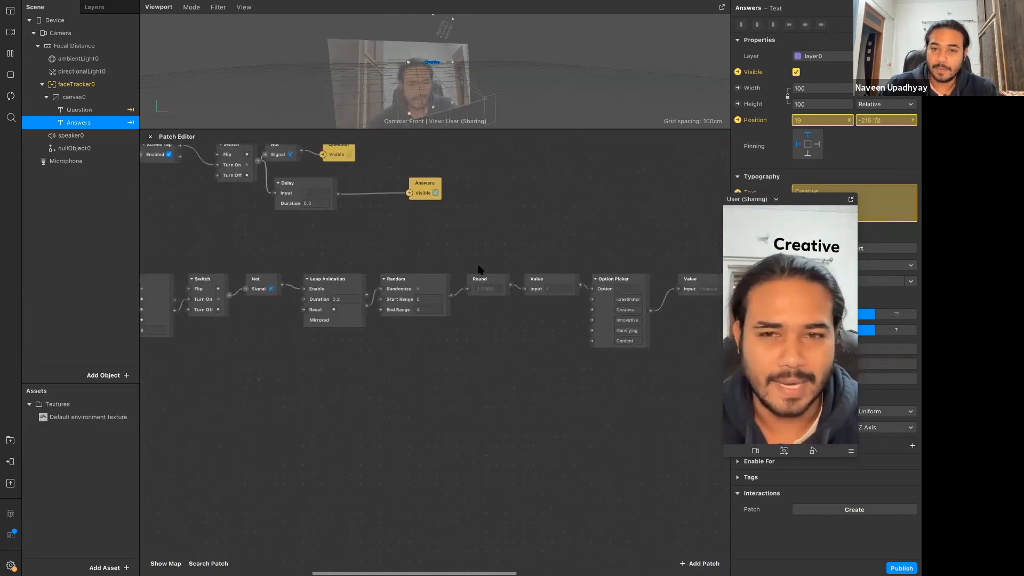
pyautogui.scroll(11, 479, 269)
pyautogui.hscroll(-2, 479, 269)
pyautogui.scroll(1, 661, 271)
pyautogui.hscroll(-4, 661, 271)
pyautogui.scroll(-2, 611, 238)
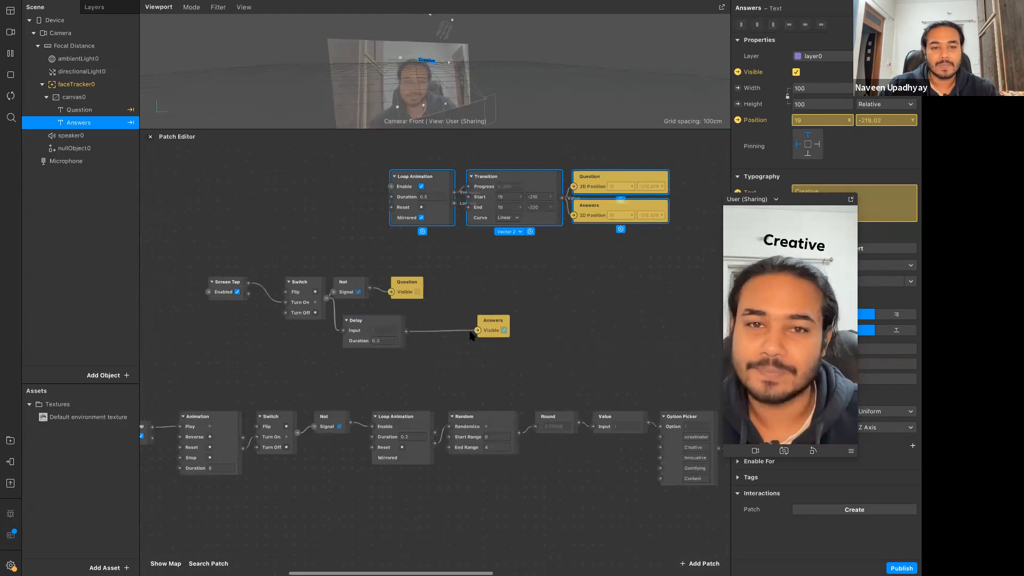
# Move the Screen Tap, Switch, Not, Delay and visibility patches as a group directly under the position patches, aligning their first patches.
pyautogui.click(470, 333)
pyautogui.moveTo(539, 357); pyautogui.dragTo(541, 358)
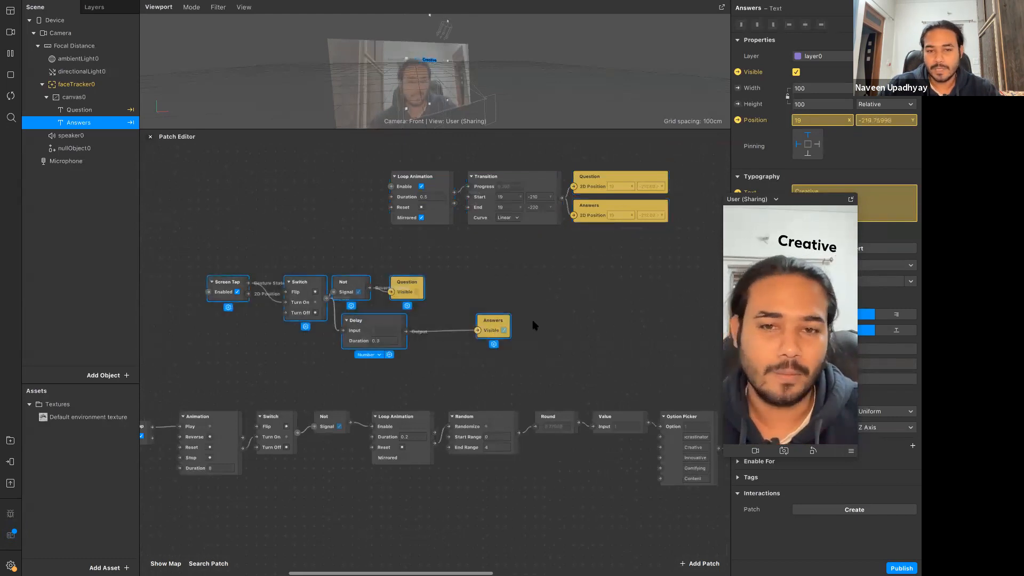
pyautogui.moveTo(350, 332); pyautogui.dragTo(532, 322)
pyautogui.click(572, 388)
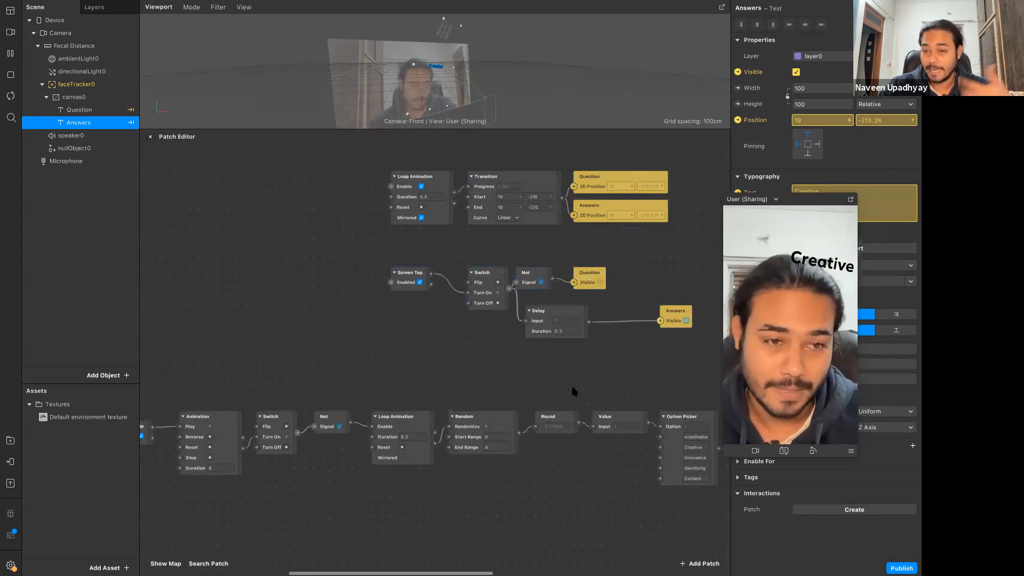
# Shift the whole random answer chain so its Screen Tap patch lines up under the first patches of the two groups above.
pyautogui.hscroll(-3, 338, 382)
pyautogui.scroll(-2, 339, 382)
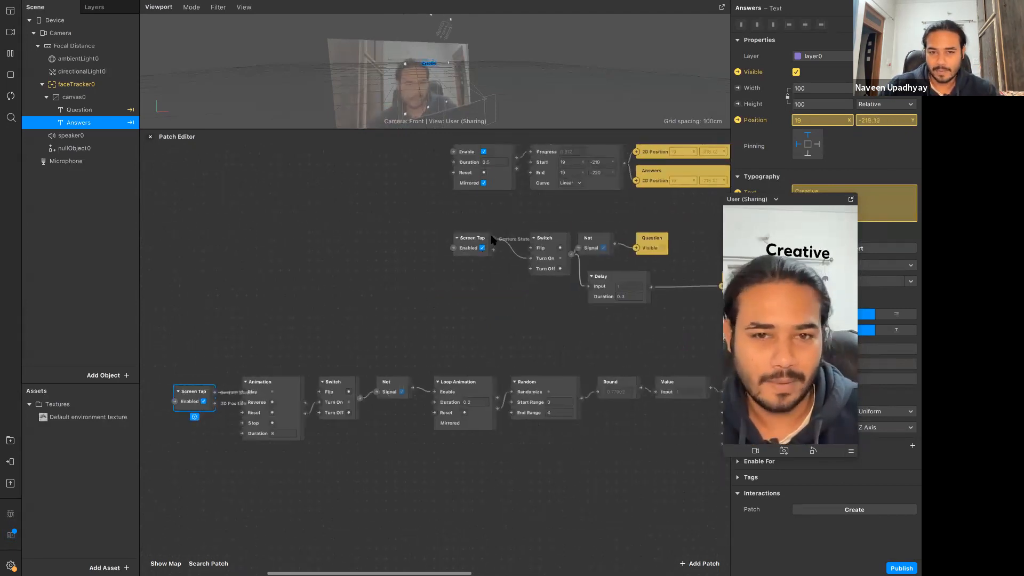
pyautogui.keyDown('ctrl'); pyautogui.scroll(-6, 339, 343); pyautogui.keyUp('ctrl')
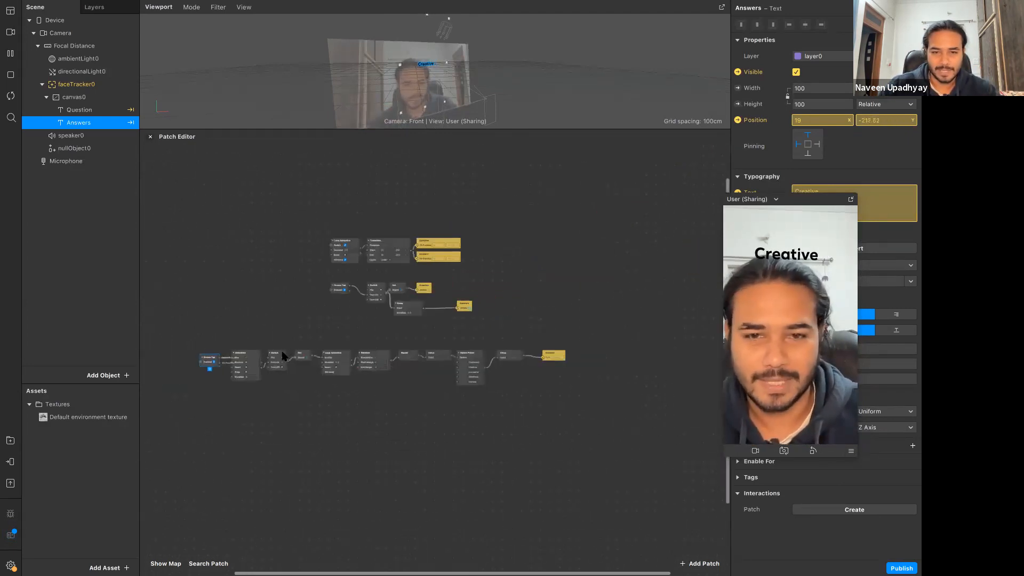
pyautogui.moveTo(232, 347); pyautogui.dragTo(658, 424)
pyautogui.moveTo(382, 357); pyautogui.dragTo(514, 344)
pyautogui.click(510, 407)
# Remove the answer chain's duplicate Screen Tap patch and connect the visibility group's Screen Tap to the Animation's Play input.
pyautogui.keyDown('ctrl'); pyautogui.scroll(2, 502, 407); pyautogui.keyUp('ctrl')
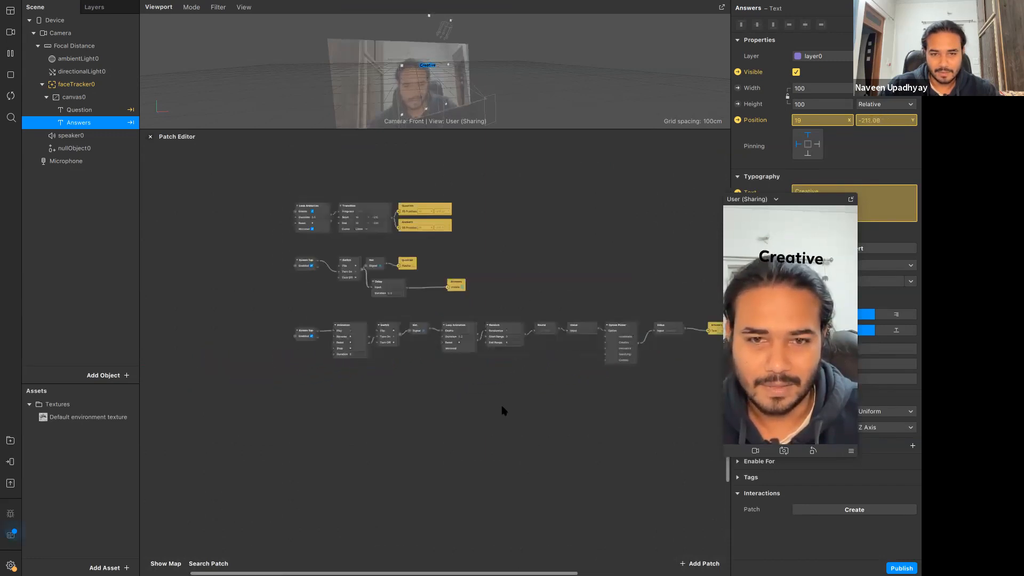
pyautogui.keyDown('ctrl'); pyautogui.scroll(6, 502, 410); pyautogui.keyUp('ctrl')
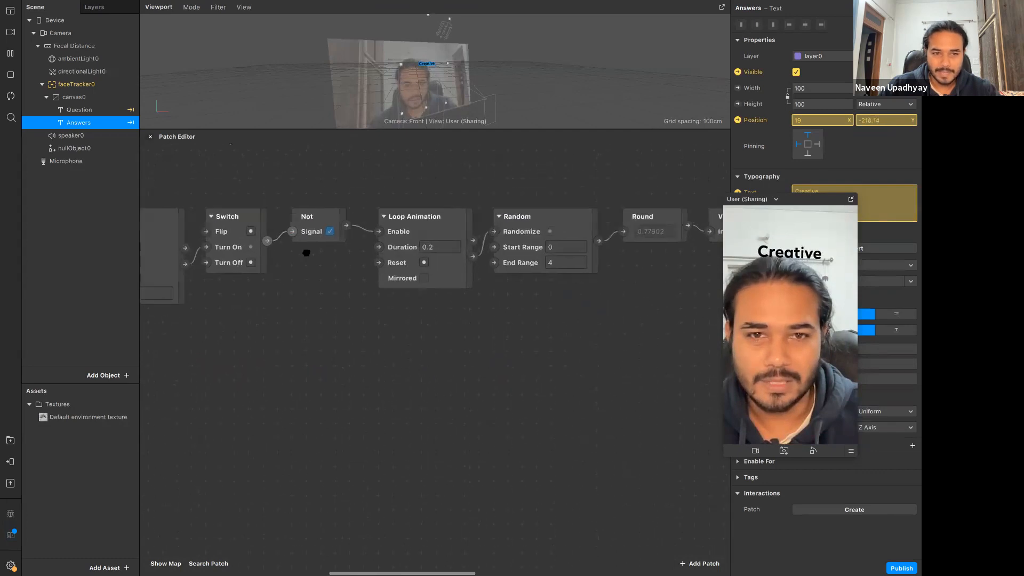
pyautogui.keyDown('ctrl'); pyautogui.scroll(-5, 306, 253); pyautogui.keyUp('ctrl')
pyautogui.keyDown('ctrl'); pyautogui.scroll(1, 309, 359); pyautogui.keyUp('ctrl')
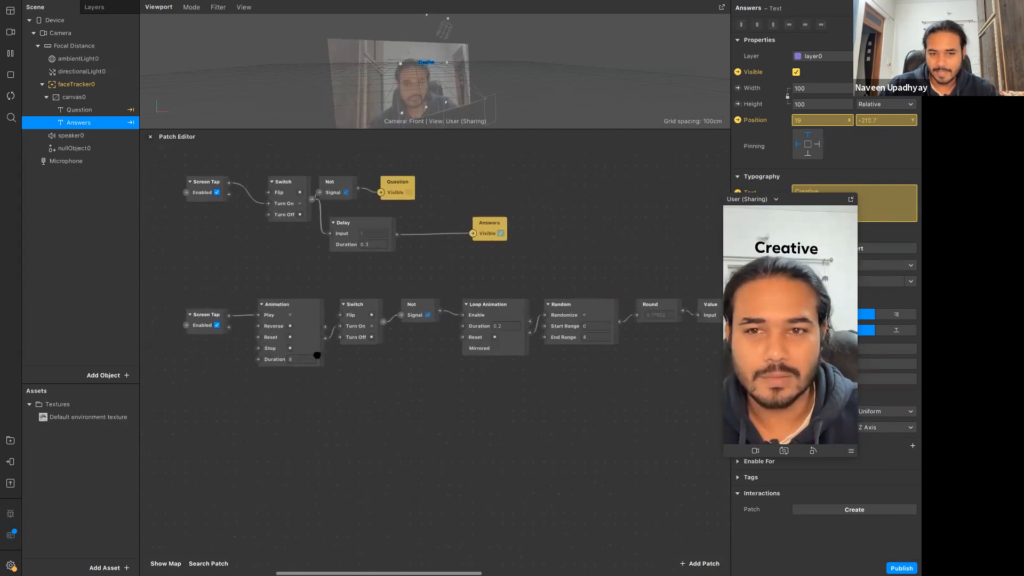
pyautogui.scroll(2, 260, 372)
pyautogui.hscroll(-2, 261, 372)
pyautogui.moveTo(278, 230); pyautogui.dragTo(308, 362)
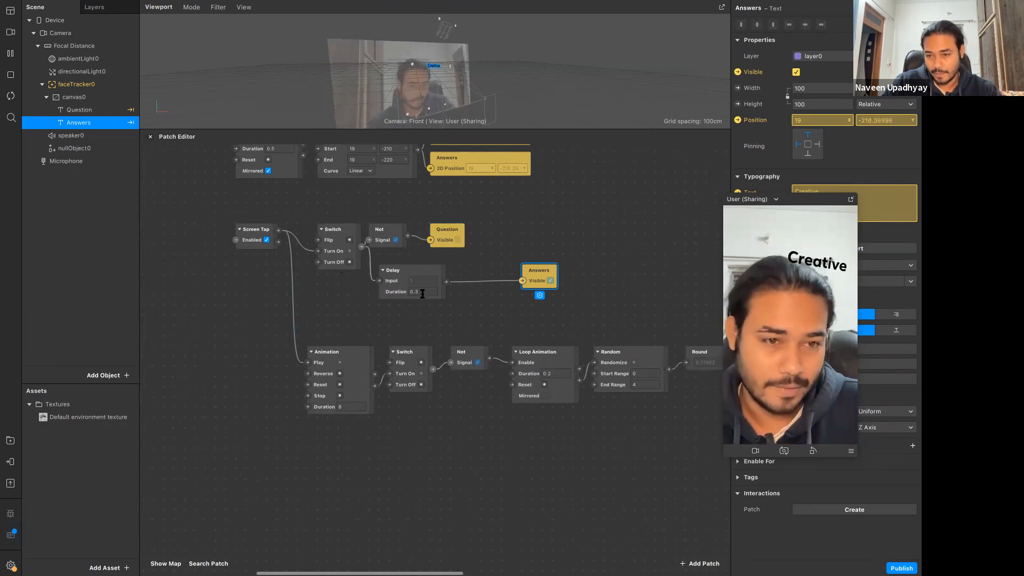
pyautogui.scroll(-3, 423, 294)
pyautogui.hscroll(-2, 423, 294)
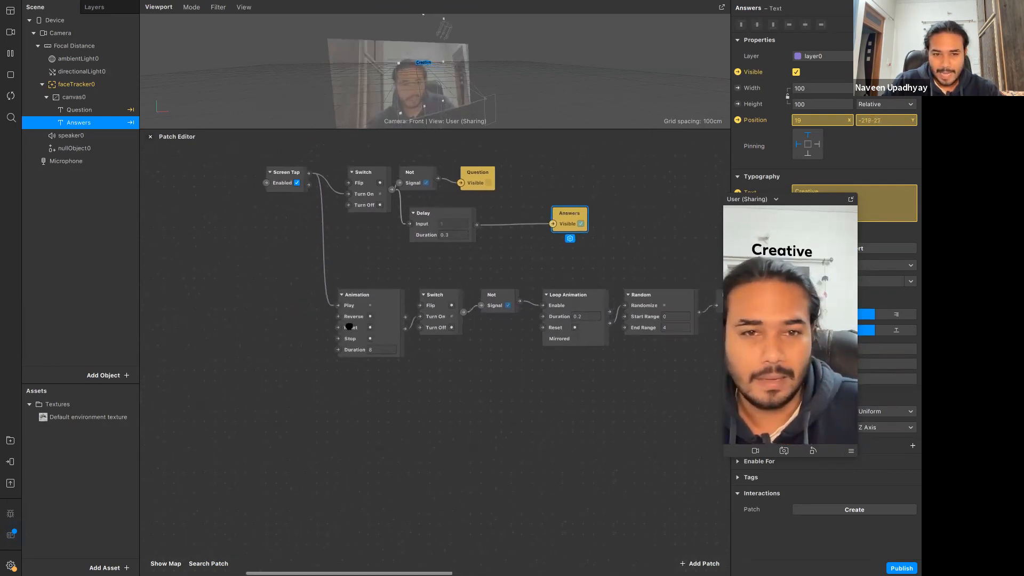
pyautogui.hscroll(2, 344, 314)
pyautogui.scroll(-1, 344, 315)
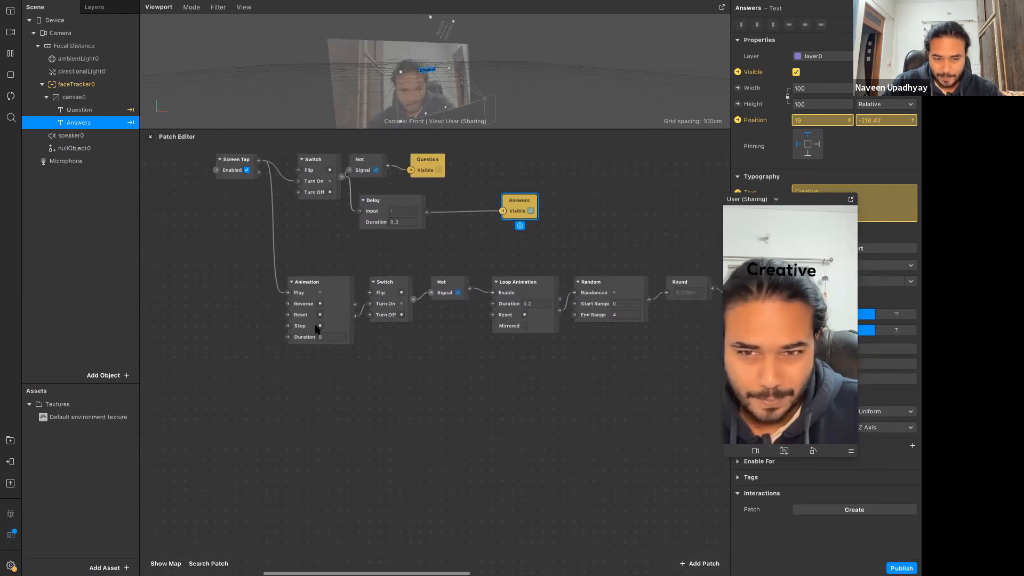
pyautogui.scroll(-2, 329, 321)
pyautogui.hscroll(3, 329, 321)
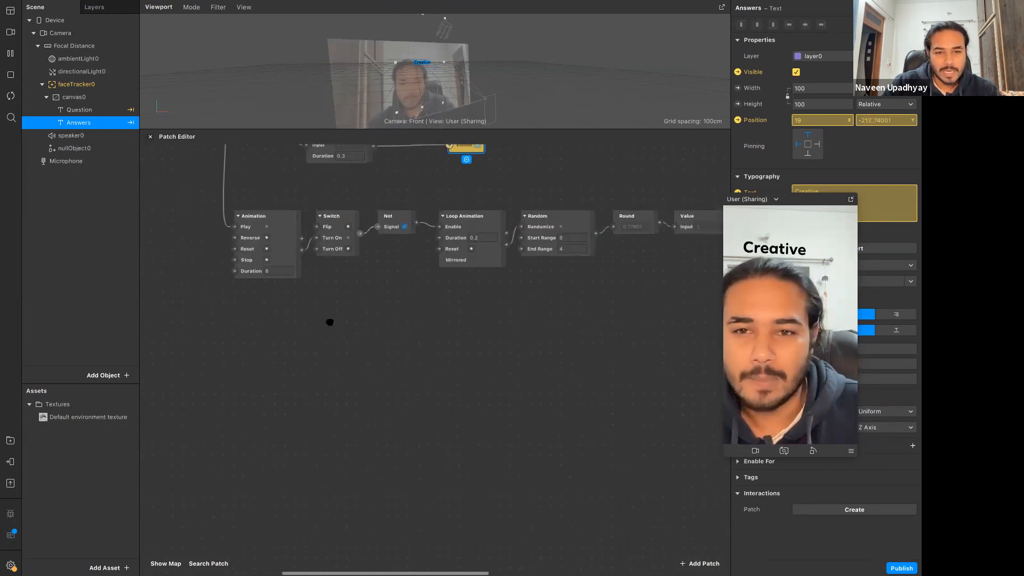
# Examine the randomizer patch chain from the Screen Tap through Animation, Random, Round and Option Picker to the Answers text patch.
pyautogui.scroll(4, 363, 321)
pyautogui.hscroll(1, 363, 320)
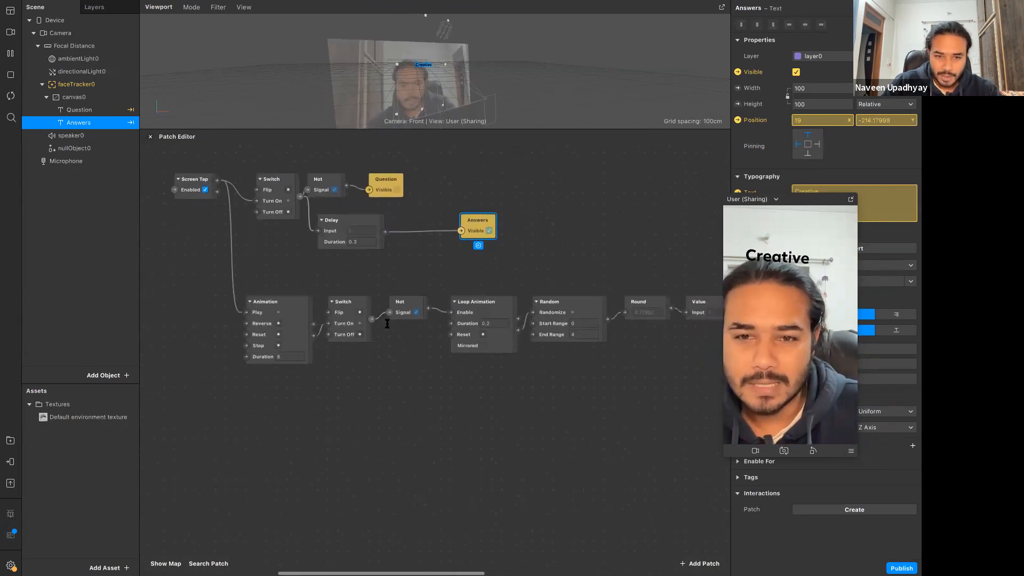
pyautogui.hscroll(3, 389, 321)
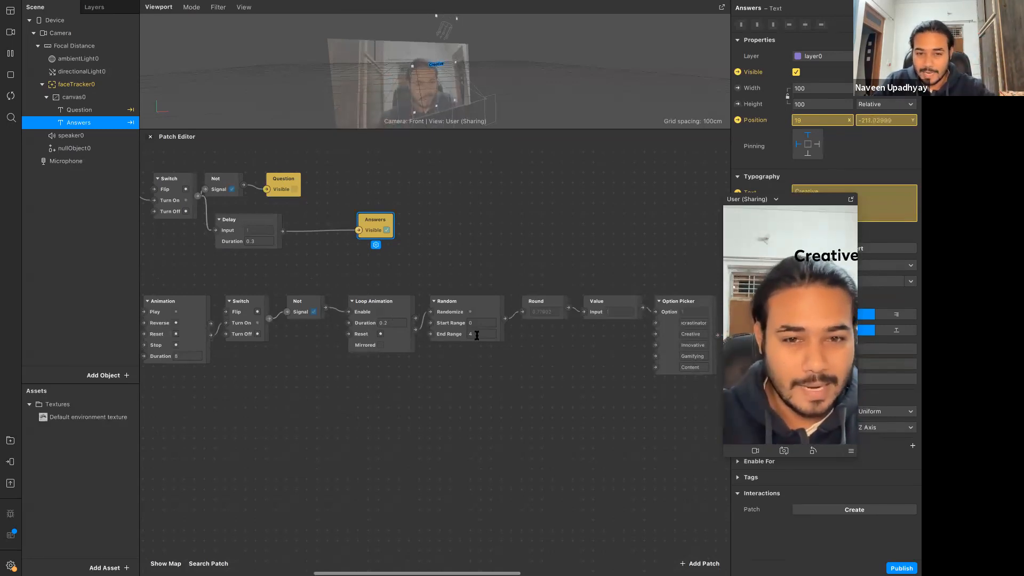
pyautogui.hscroll(5, 477, 335)
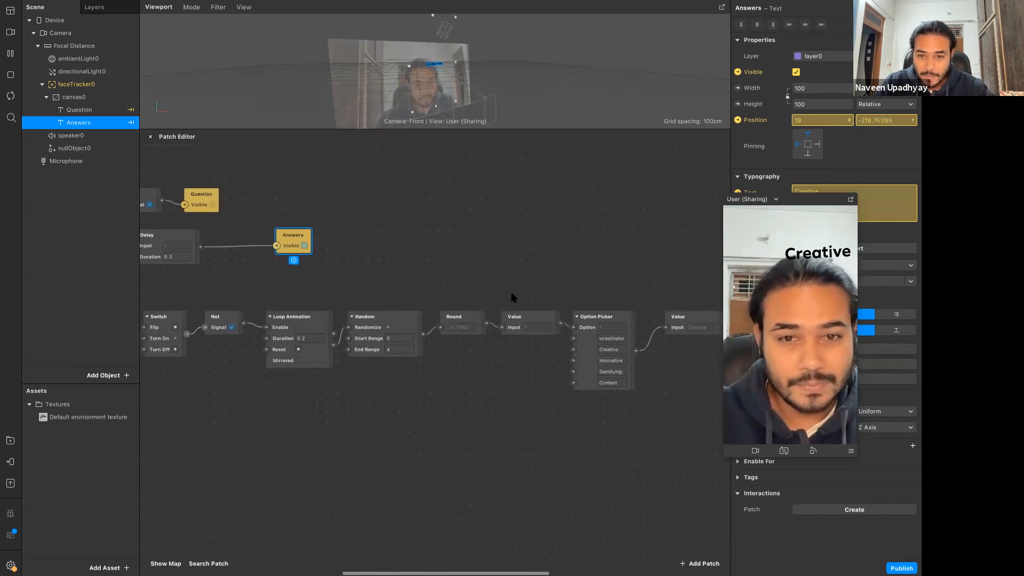
pyautogui.hscroll(5, 514, 297)
pyautogui.scroll(-4, 514, 298)
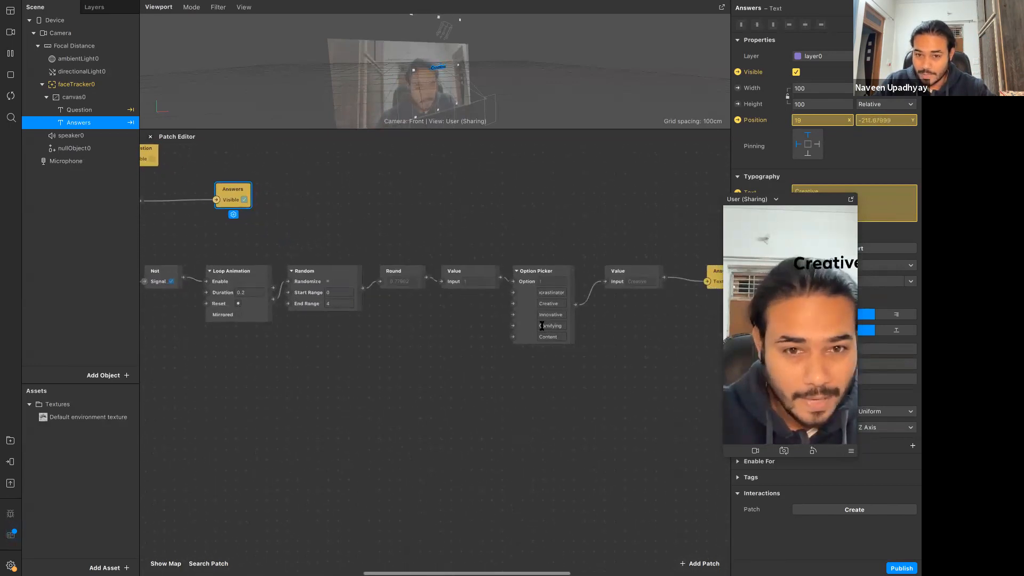
pyautogui.hscroll(5, 610, 322)
pyautogui.scroll(1, 610, 322)
pyautogui.click(645, 340)
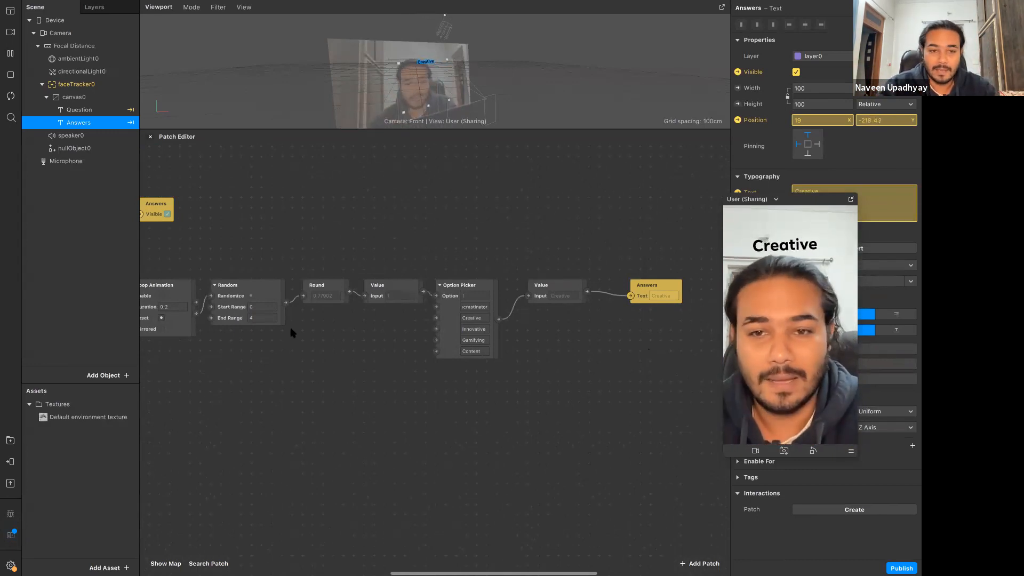
pyautogui.keyDown('ctrl'); pyautogui.scroll(-1, 291, 333); pyautogui.keyUp('ctrl')
pyautogui.hscroll(-2, 291, 333)
pyautogui.hscroll(2, 291, 334)
pyautogui.hscroll(-5, 291, 333)
pyautogui.scroll(-1, 291, 334)
pyautogui.hscroll(-2, 292, 334)
pyautogui.scroll(-1, 292, 333)
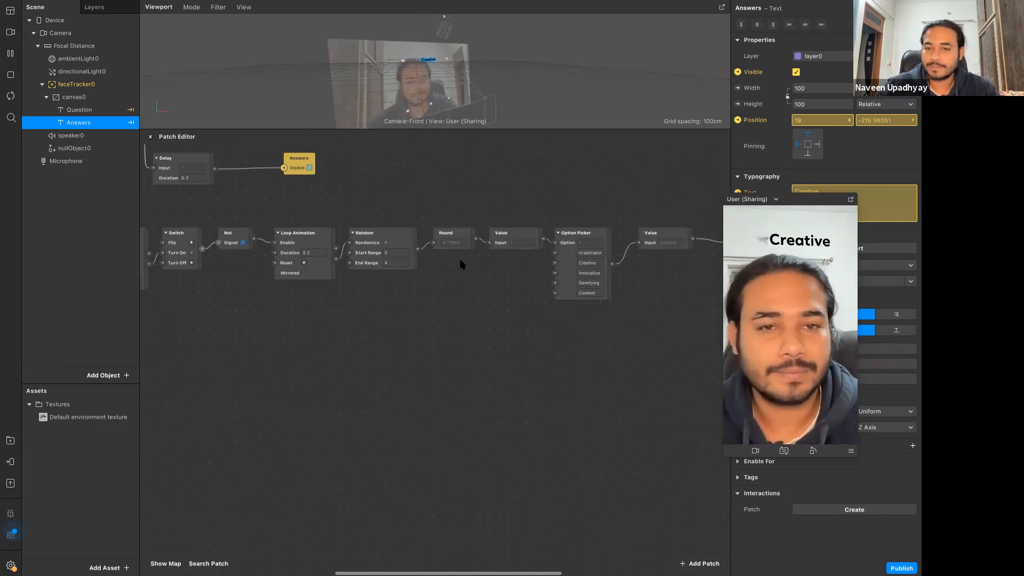
pyautogui.hscroll(4, 555, 355)
pyautogui.scroll(-1, 555, 355)
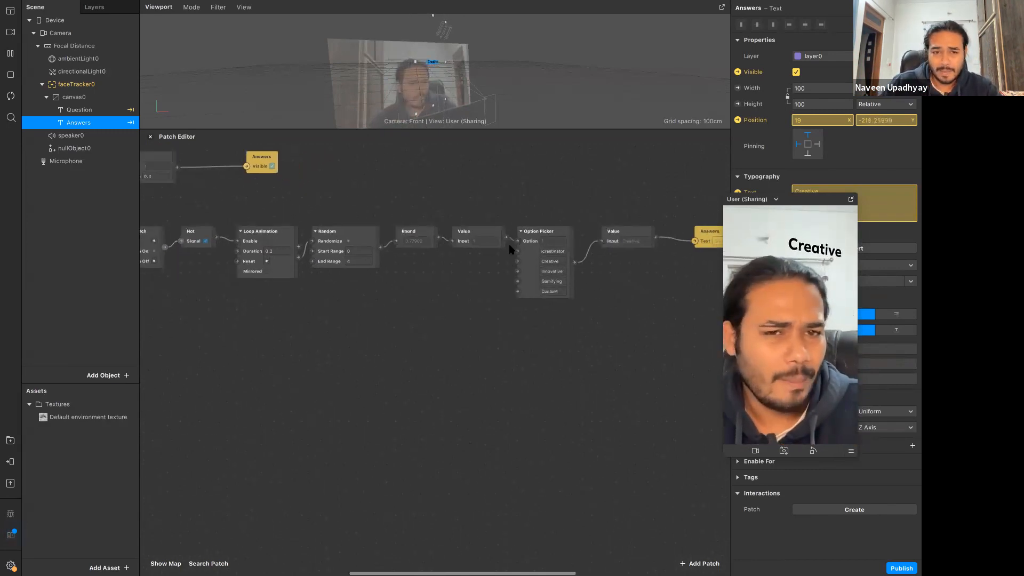
pyautogui.hscroll(4, 430, 315)
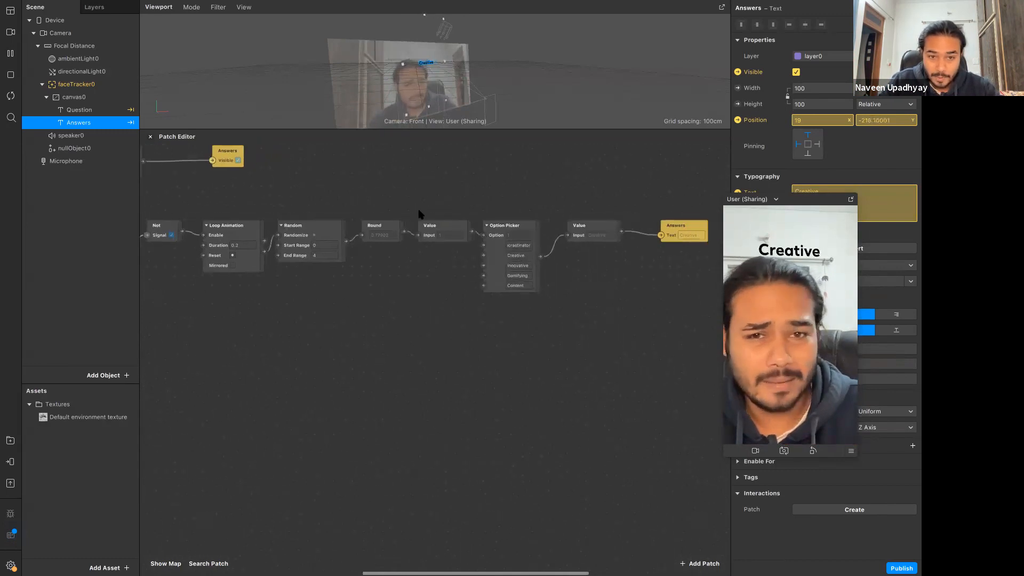
pyautogui.scroll(1, 434, 209)
pyautogui.hscroll(3, 378, 368)
pyautogui.scroll(2, 377, 368)
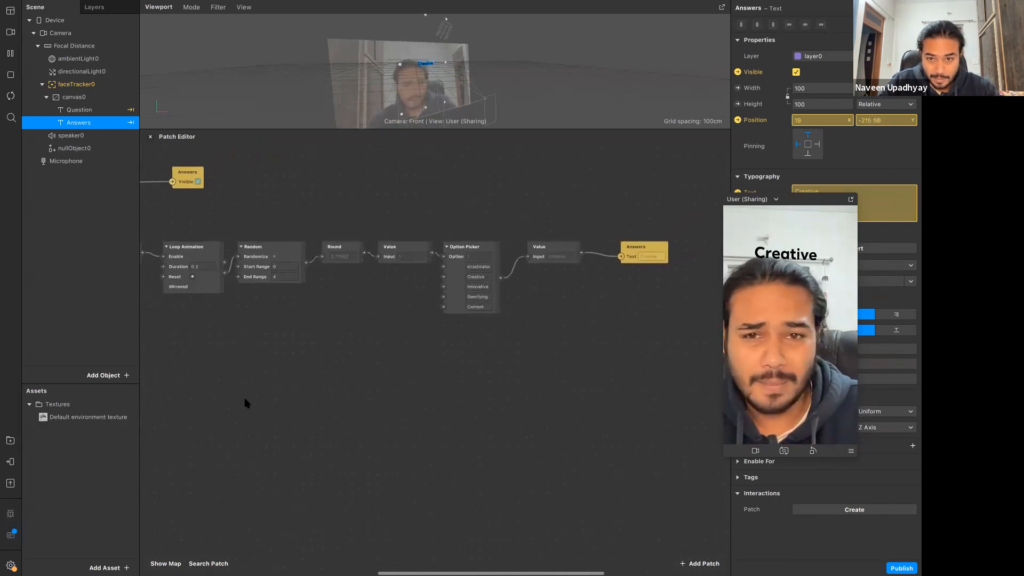
# Move the Option Picker and the Value and Answers patches behind it away from the Value patch that feeds the picker.
pyautogui.moveTo(462, 209); pyautogui.dragTo(652, 353)
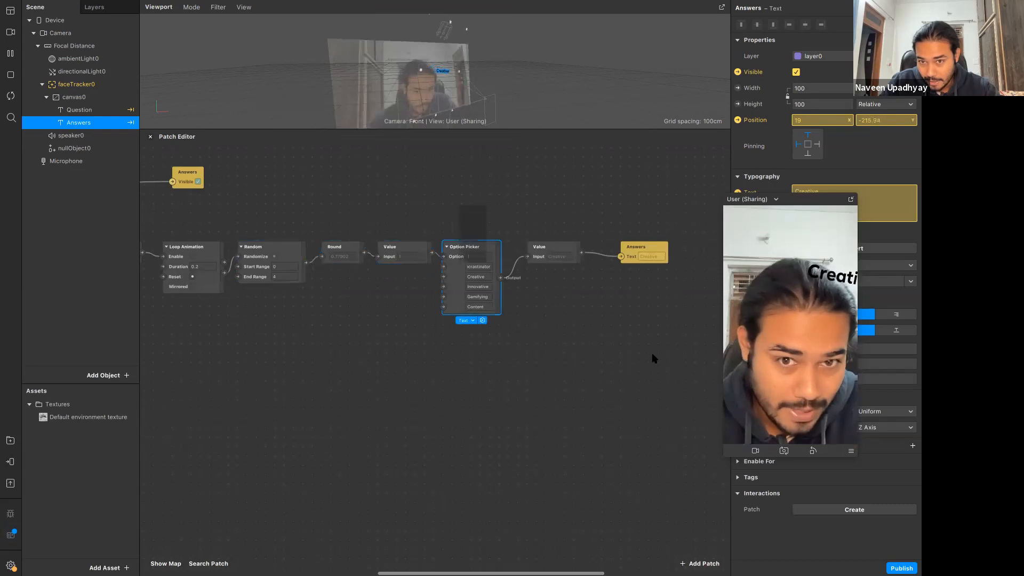
pyautogui.moveTo(463, 285); pyautogui.dragTo(510, 289)
pyautogui.click(456, 362)
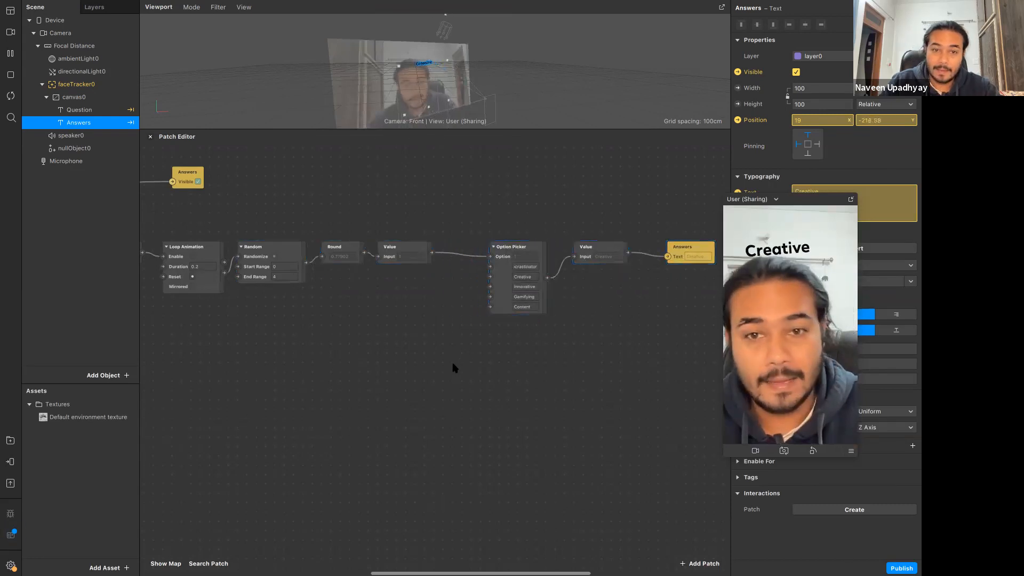
pyautogui.hscroll(-2, 426, 258)
pyautogui.scroll(-2, 425, 258)
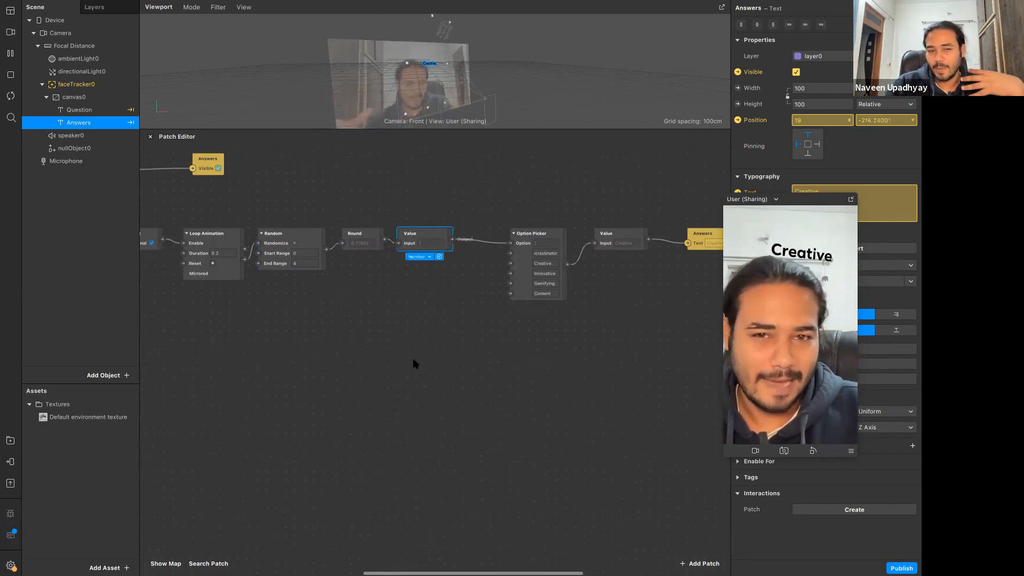
pyautogui.click(526, 262)
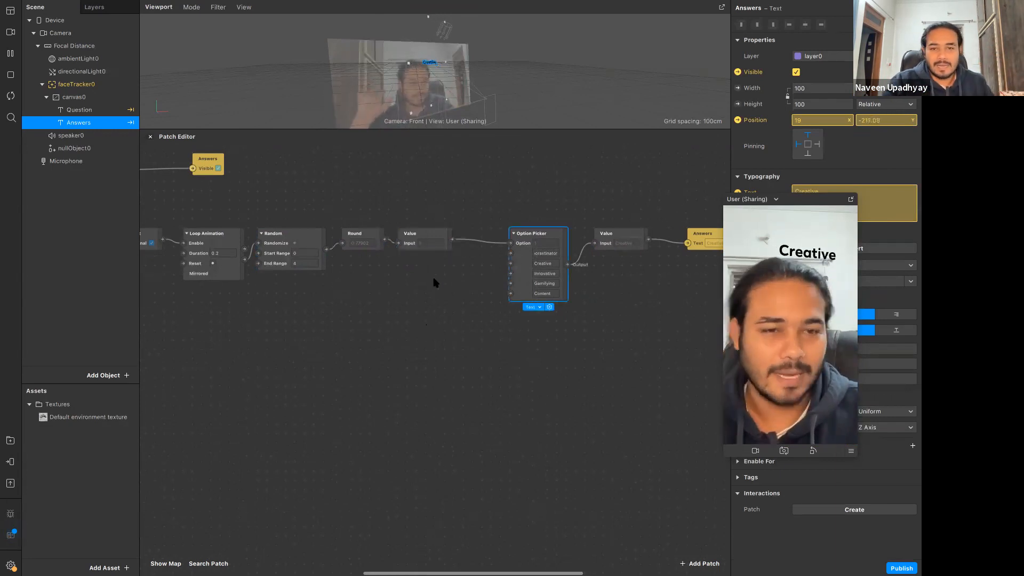
# Try an Equals patch with the Value patch's output as its first number, and delete it.
pyautogui.click(478, 213)
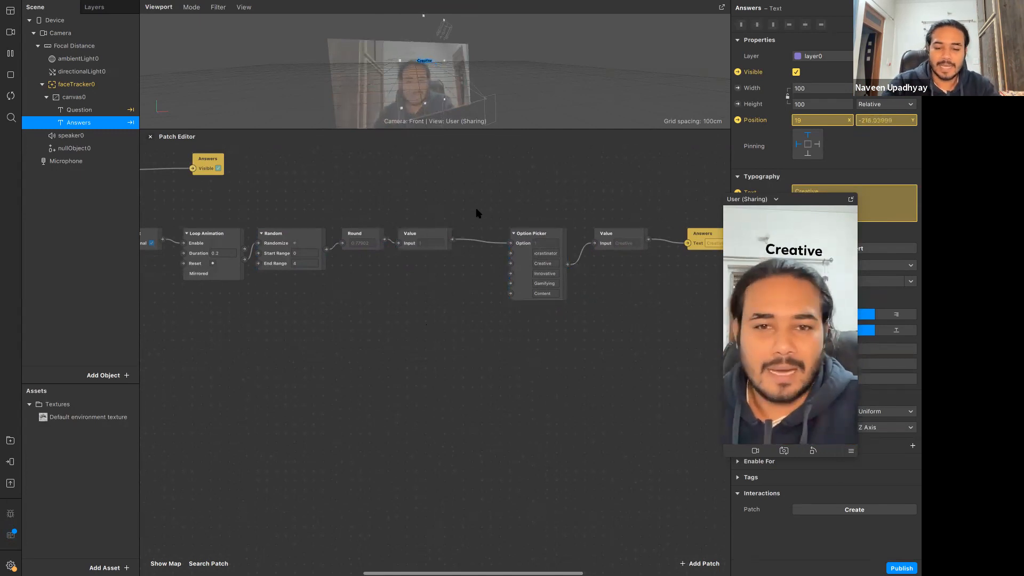
pyautogui.rightClick(478, 213)
pyautogui.write('equal')
pyautogui.press('Return')
pyautogui.moveTo(593, 269); pyautogui.dragTo(527, 170)
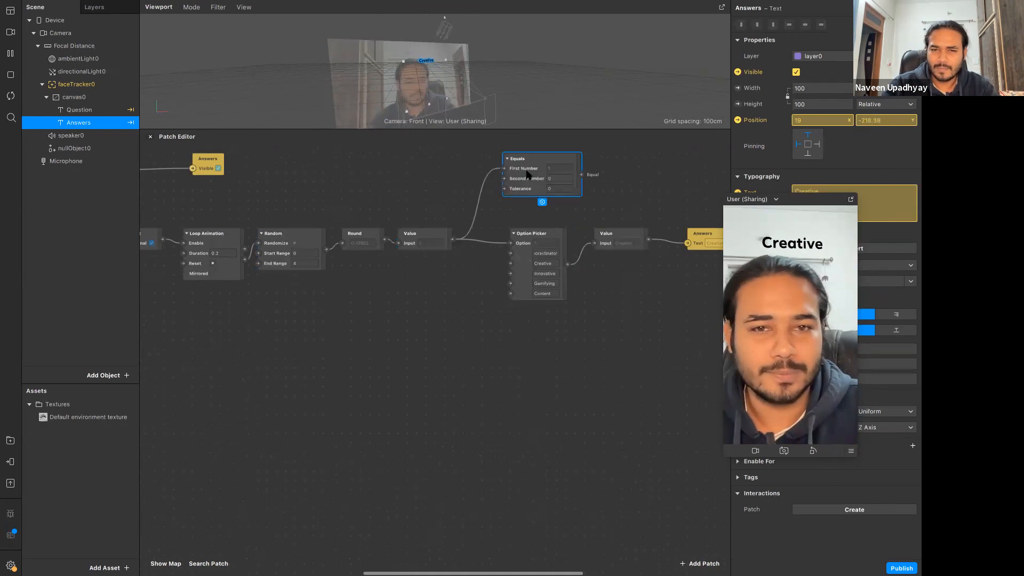
pyautogui.press('Delete')
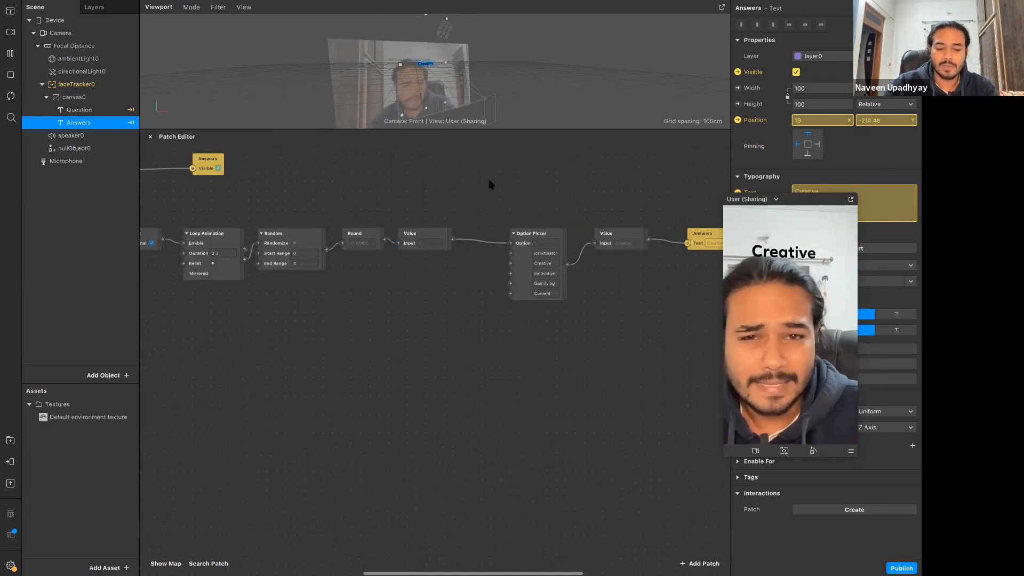
# Add an Equals Exactly patch fed by the Value patch's output and position it above the Option Picker.
pyautogui.rightClick(454, 239)
pyautogui.write('exact')
pyautogui.press('Return')
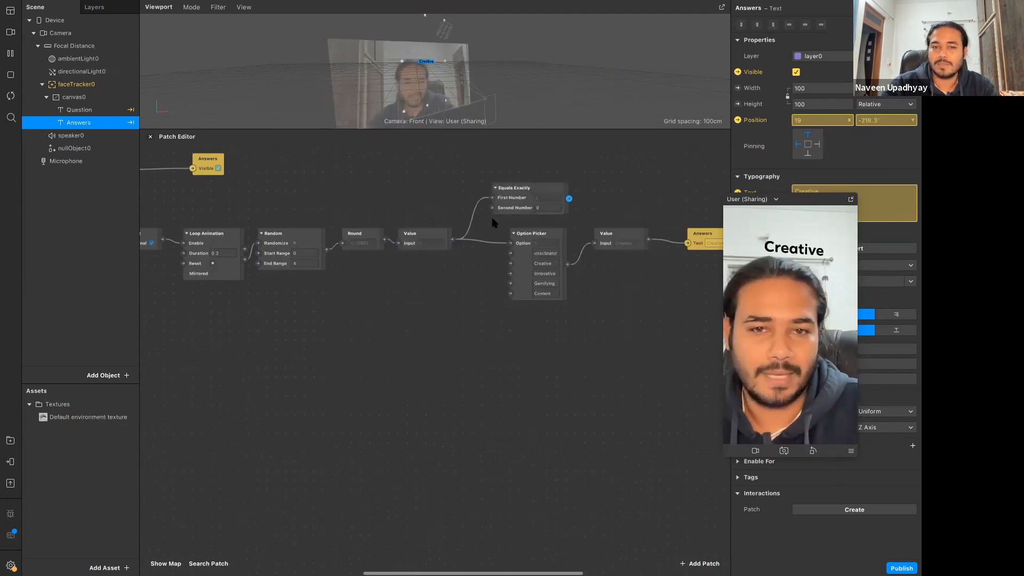
pyautogui.scroll(3, 495, 223)
pyautogui.scroll(1, 555, 238)
pyautogui.moveTo(526, 233); pyautogui.dragTo(534, 209)
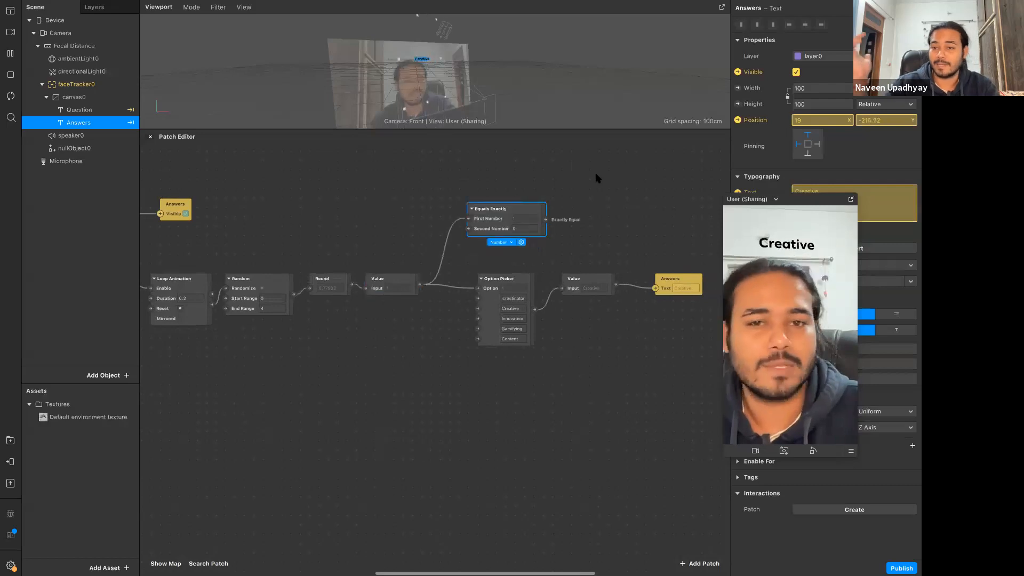
# Delete the Equals Exactly patch from the graph.
pyautogui.rightClick(597, 178)
pyautogui.click(602, 170)
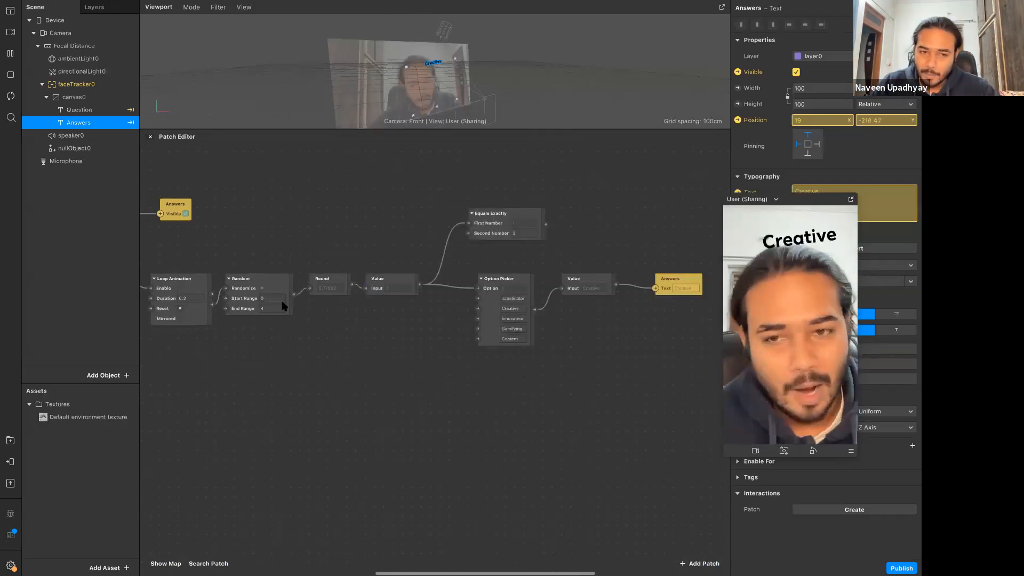
pyautogui.moveTo(373, 310); pyautogui.dragTo(413, 293)
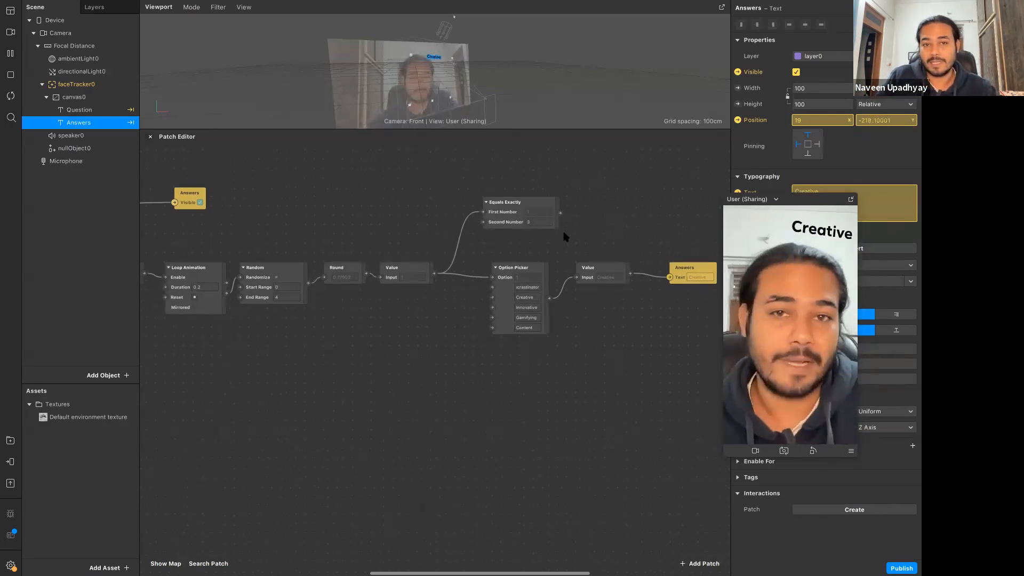
pyautogui.click(511, 214)
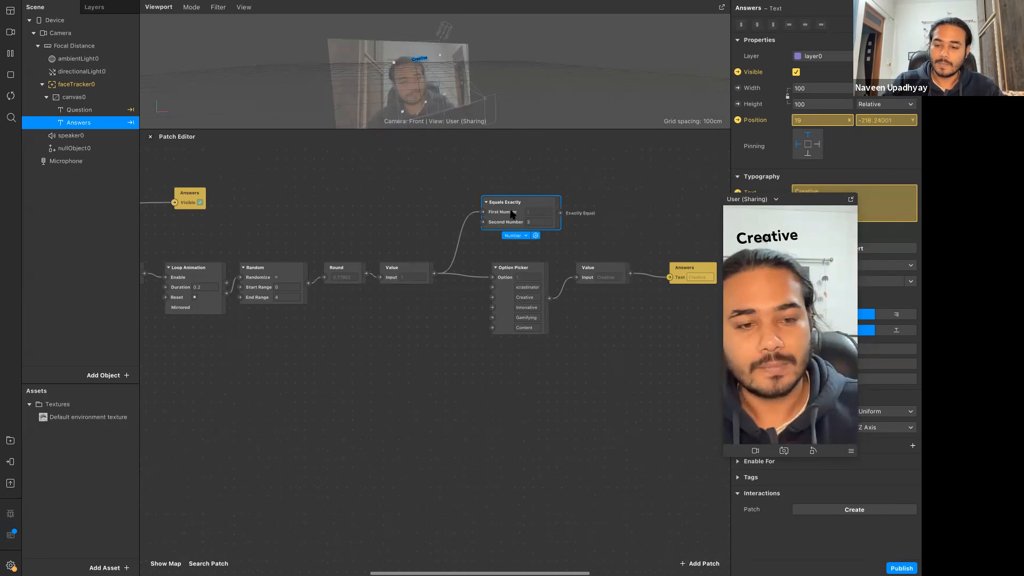
pyautogui.press('Delete')
# Move the Option Picker, its output Value patch and the Answers text patch back towards the preceding Value patch.
pyautogui.scroll(-5, 517, 402)
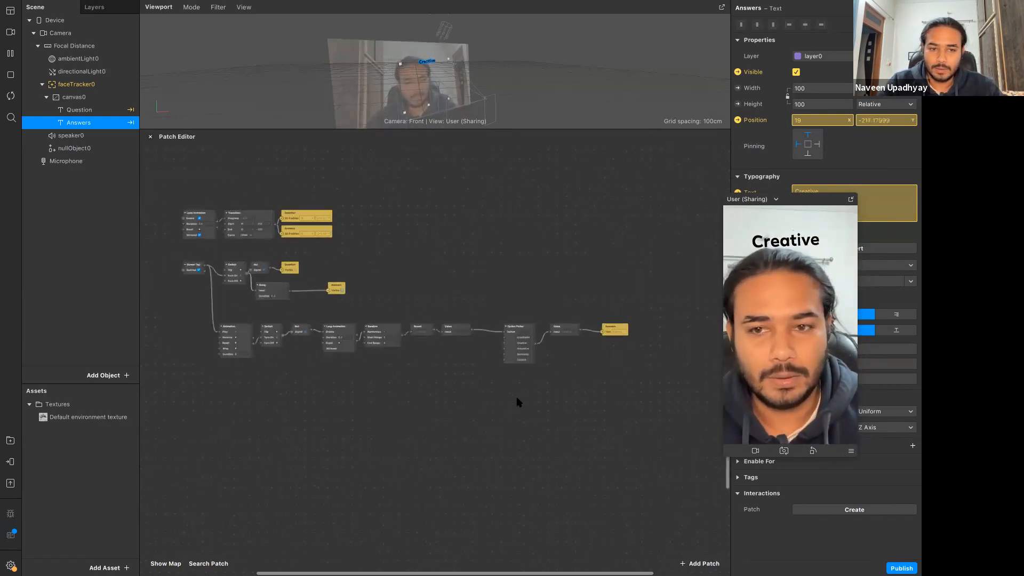
pyautogui.hscroll(-3, 518, 402)
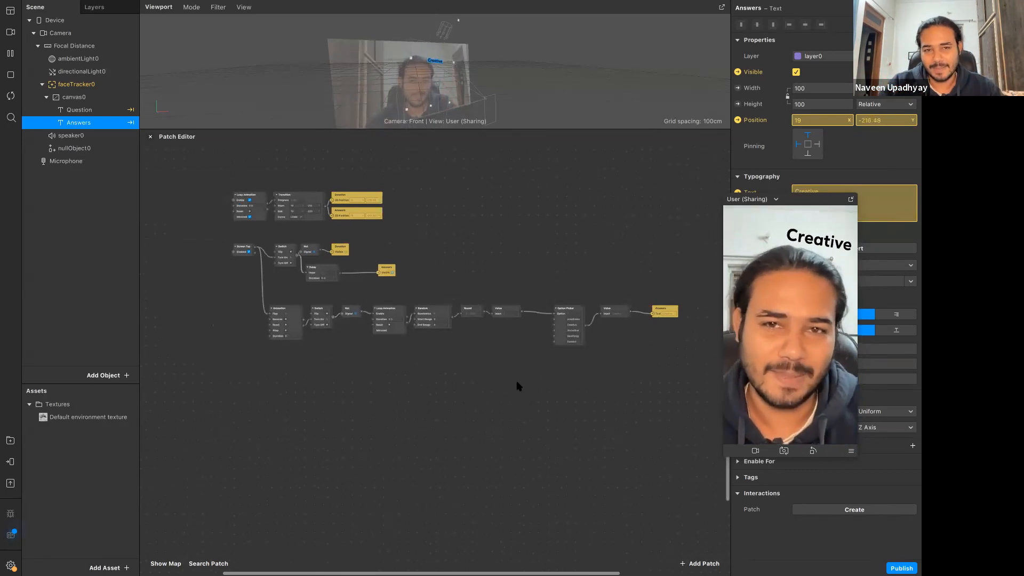
pyautogui.scroll(5, 518, 386)
pyautogui.scroll(-5, 518, 386)
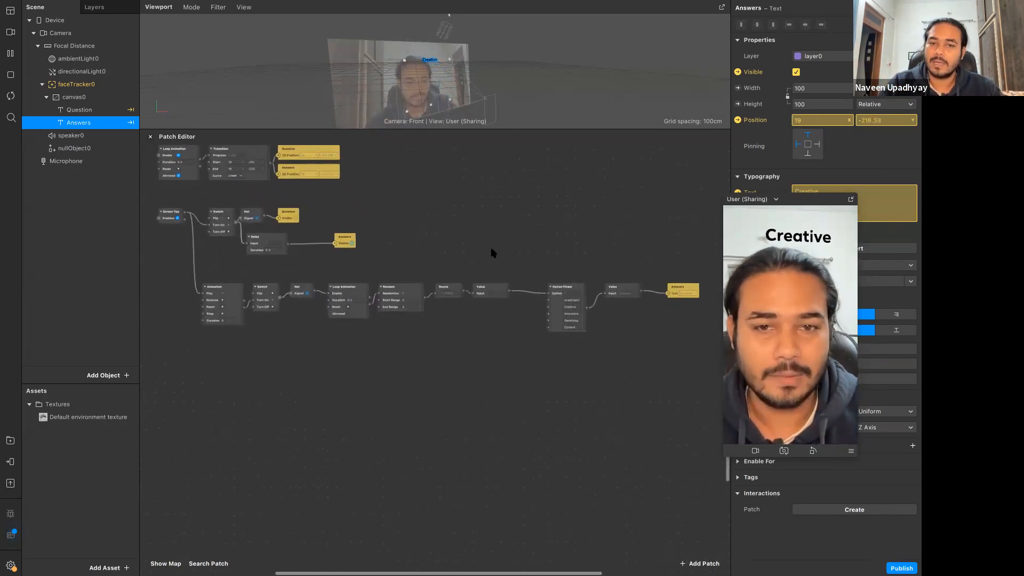
pyautogui.scroll(5, 492, 252)
pyautogui.hscroll(1, 669, 276)
pyautogui.moveTo(492, 251); pyautogui.dragTo(669, 277)
pyautogui.moveTo(673, 263); pyautogui.dragTo(644, 262)
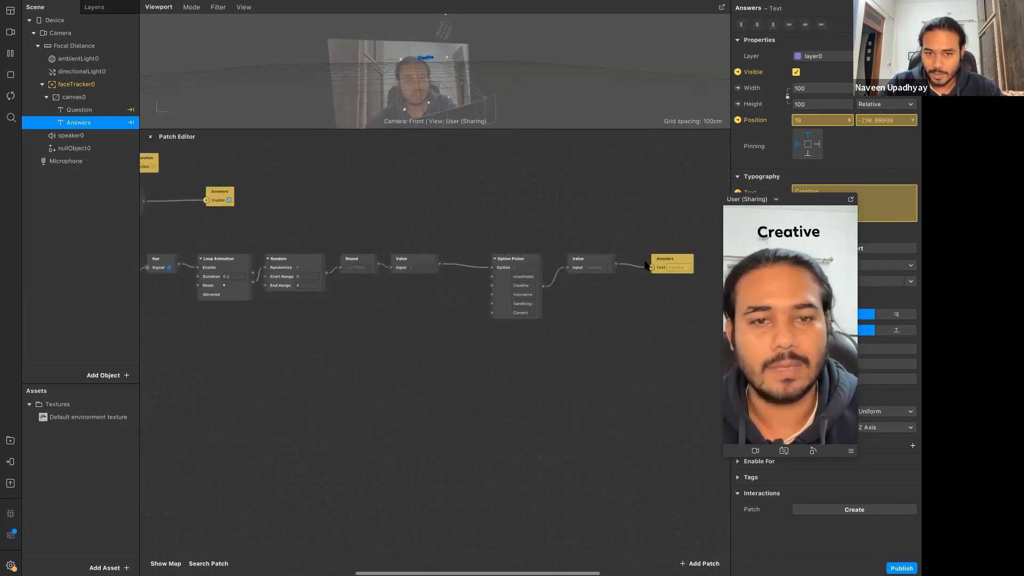
pyautogui.click(409, 341)
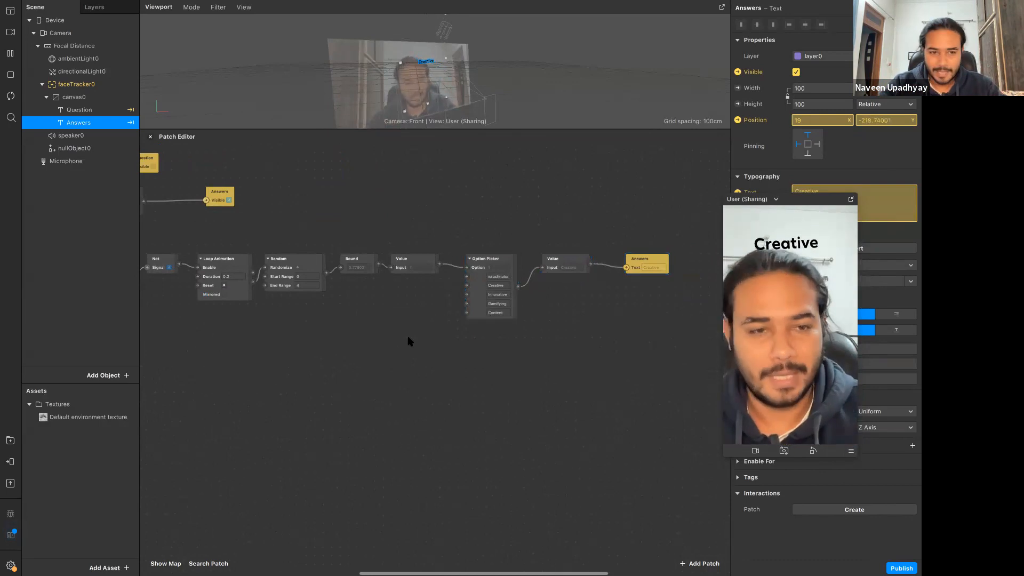
# Examine the whole patch graph, including the position animation, the tap visibility switches and the answer randomizer.
pyautogui.hscroll(-3, 408, 341)
pyautogui.scroll(1, 408, 341)
pyautogui.hscroll(-2, 409, 342)
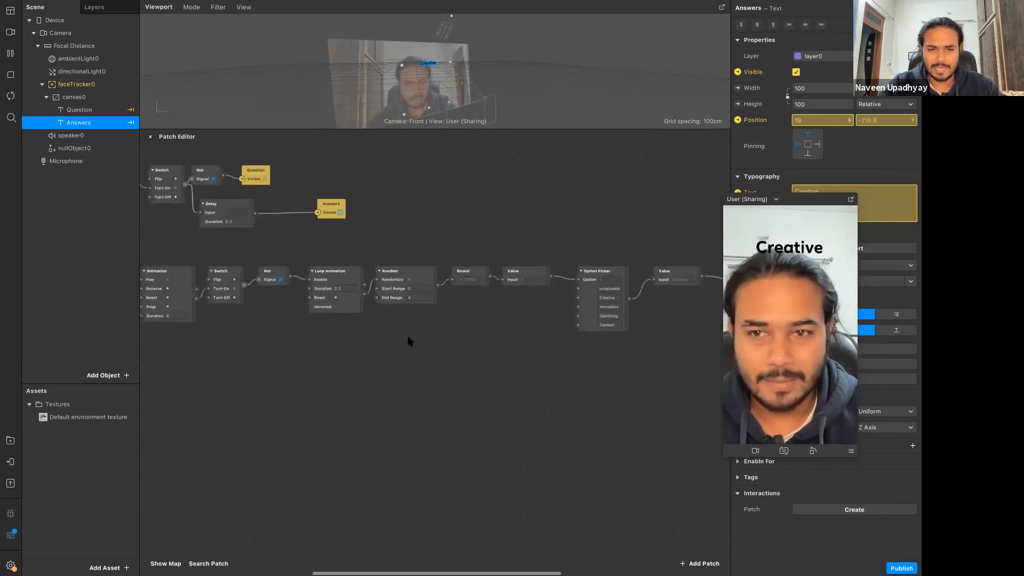
pyautogui.hscroll(-5, 409, 342)
pyautogui.scroll(2, 408, 341)
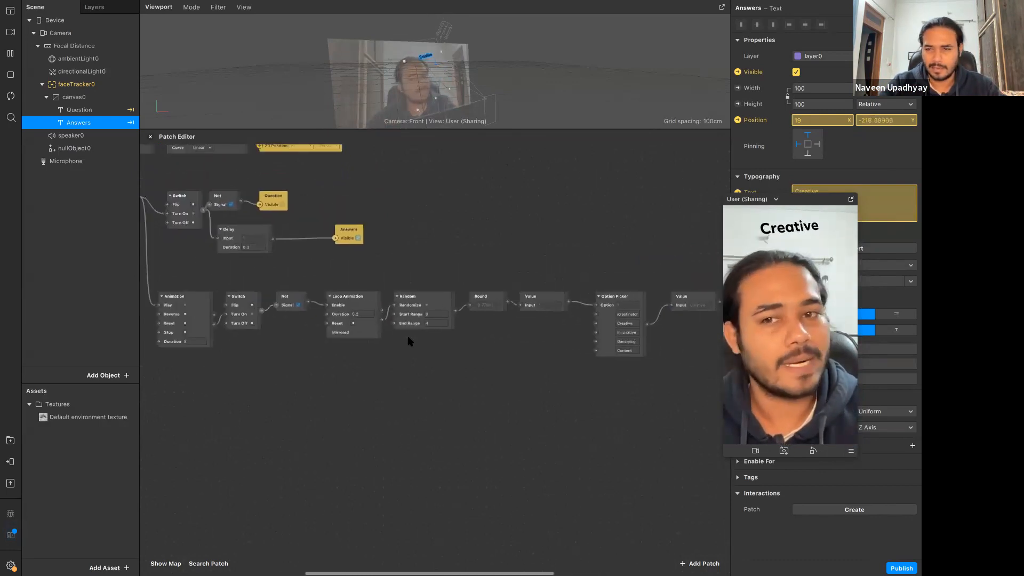
pyautogui.keyDown('ctrl'); pyautogui.scroll(4, 531, 263); pyautogui.keyUp('ctrl')
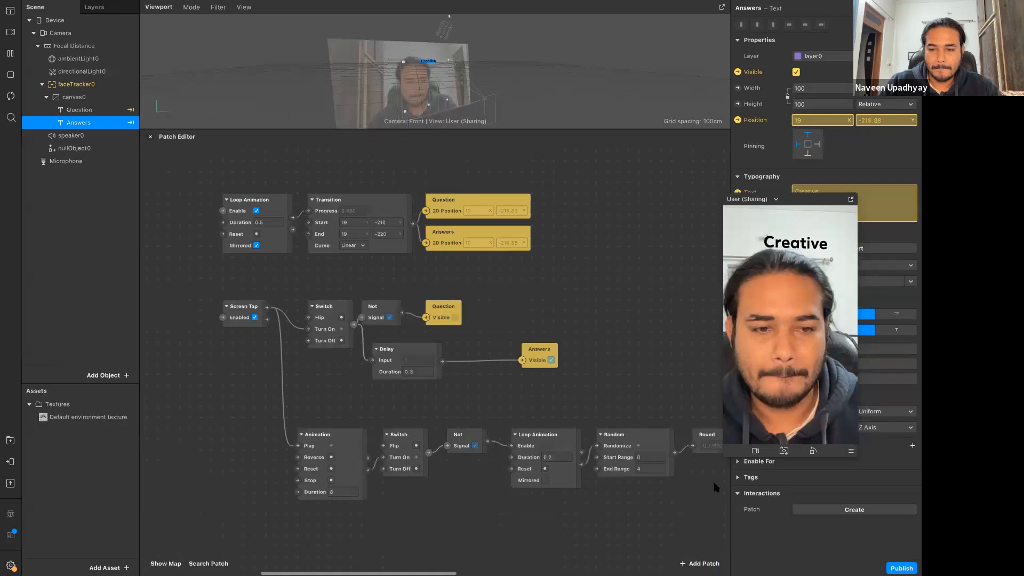
pyautogui.scroll(-1, 791, 260)
pyautogui.hscroll(1, 790, 259)
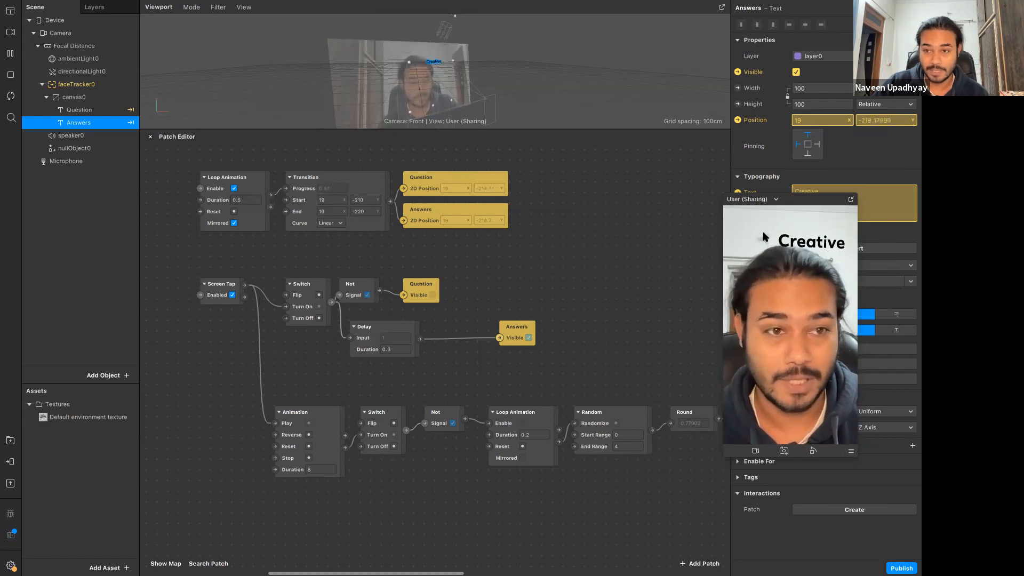
# Move the preview window clear of the properties and inspect the typography settings of the Question and Answers text objects.
pyautogui.moveTo(805, 200); pyautogui.dragTo(633, 138)
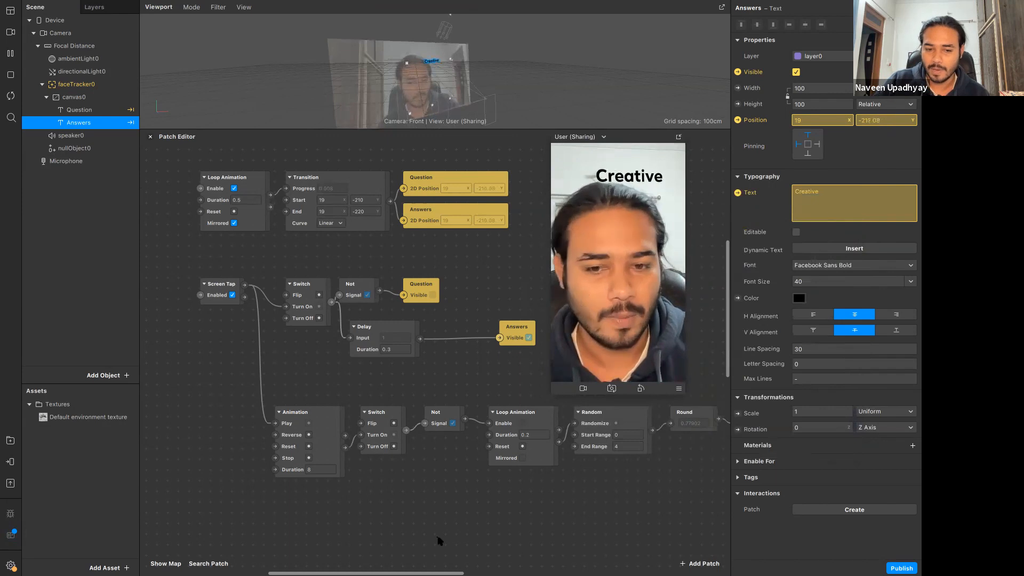
pyautogui.click(77, 110)
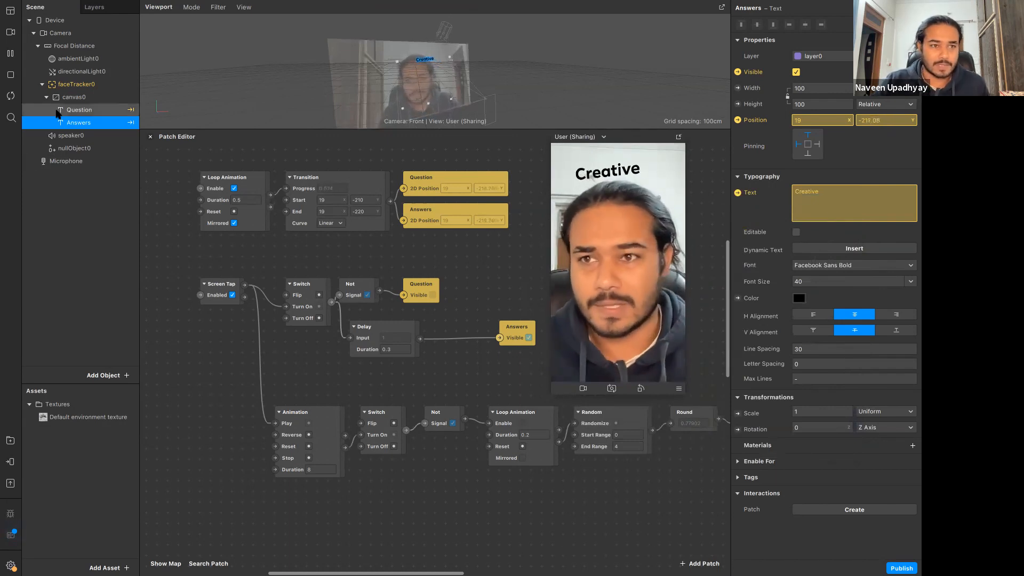
pyautogui.click(873, 207)
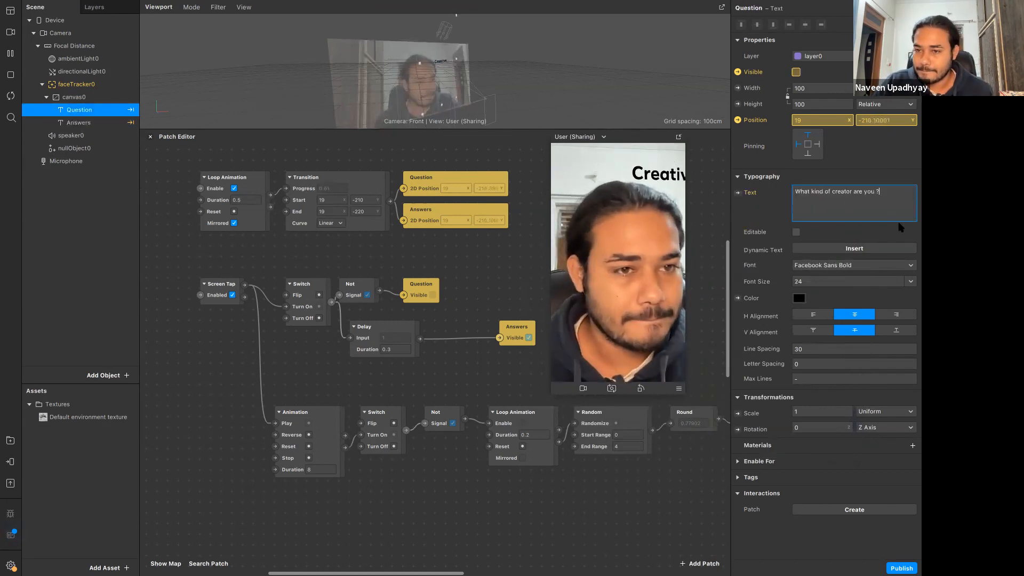
pyautogui.click(79, 122)
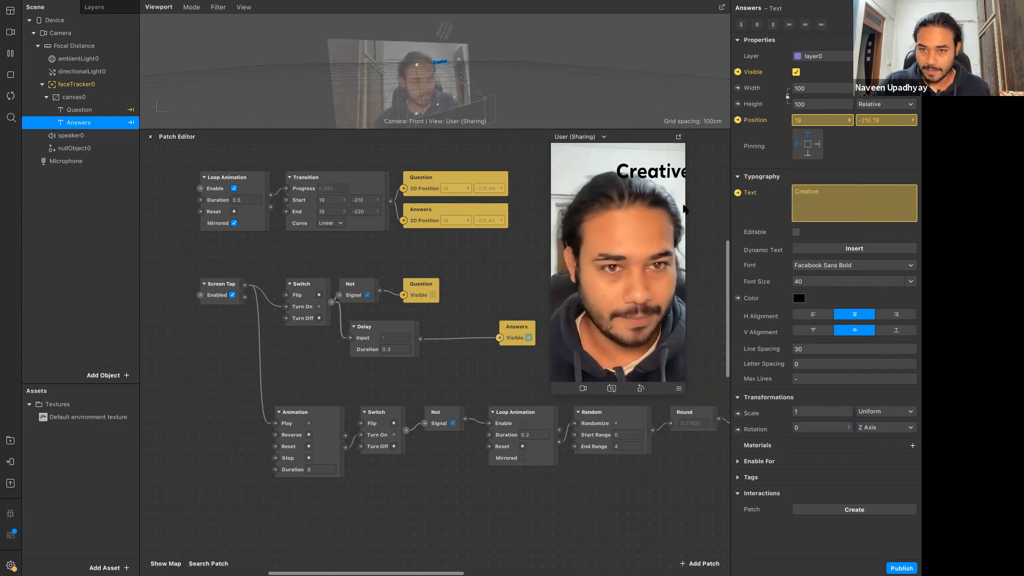
pyautogui.click(79, 109)
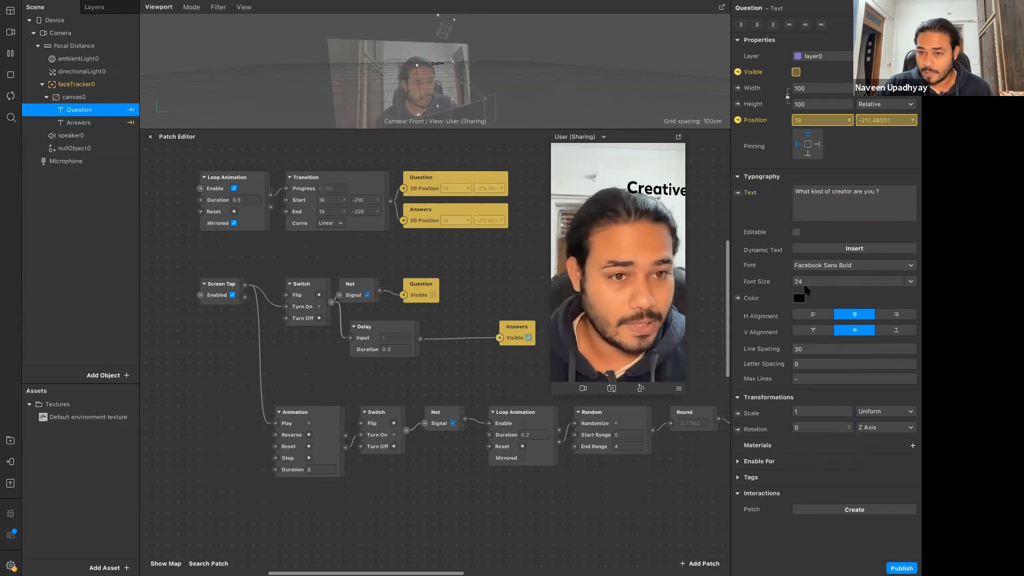
# Set the font size of the Answers text object to 24.
pyautogui.click(102, 122)
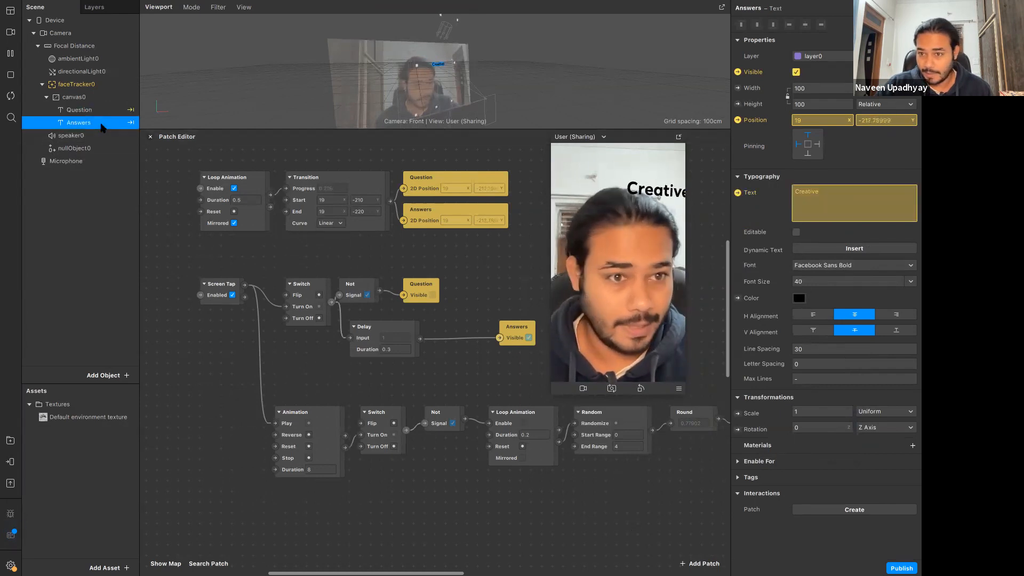
pyautogui.click(910, 282)
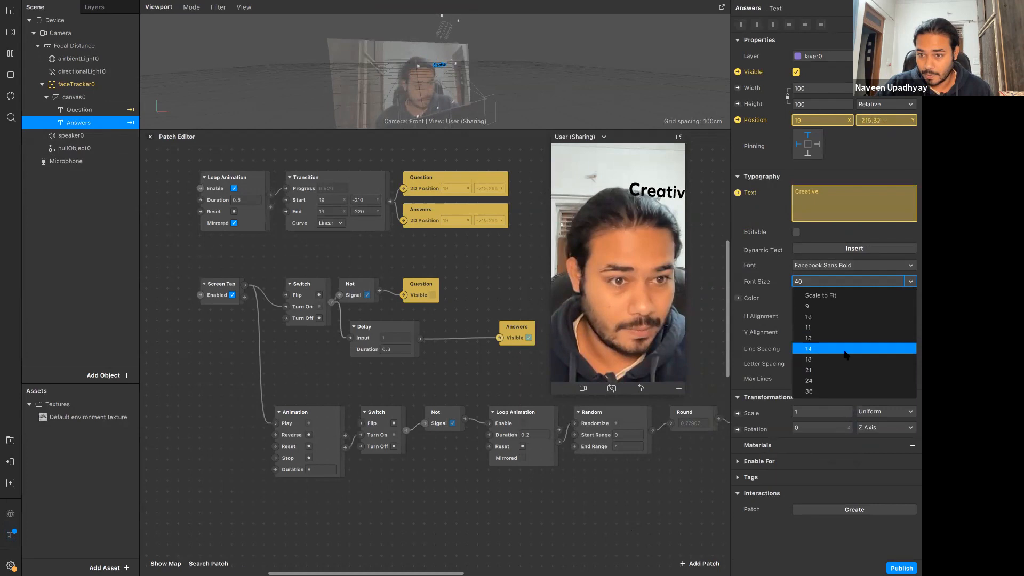
pyautogui.click(836, 380)
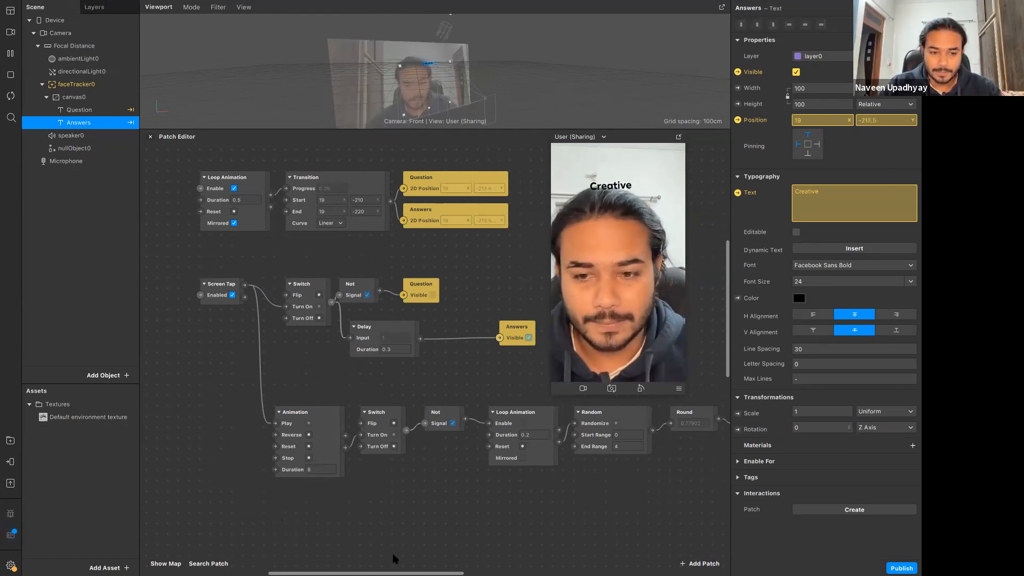
# Examine the patch graph from the tap switches and Delay patch through the answer randomizer to the Option Picker.
pyautogui.hscroll(3, 560, 496)
pyautogui.scroll(-2, 560, 496)
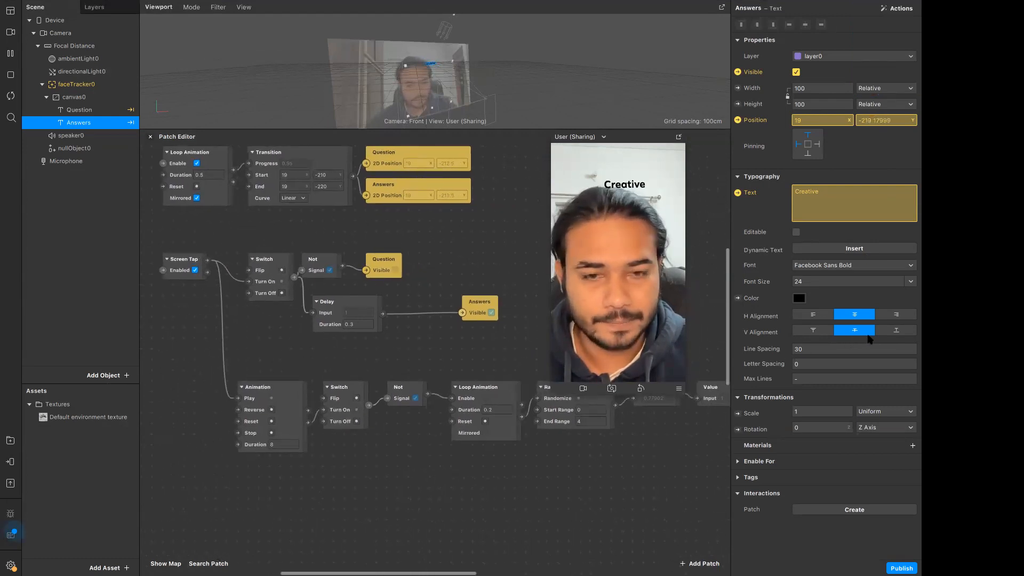
pyautogui.scroll(-2, 583, 462)
pyautogui.hscroll(2, 583, 462)
pyautogui.hscroll(4, 584, 462)
pyautogui.scroll(-2, 583, 462)
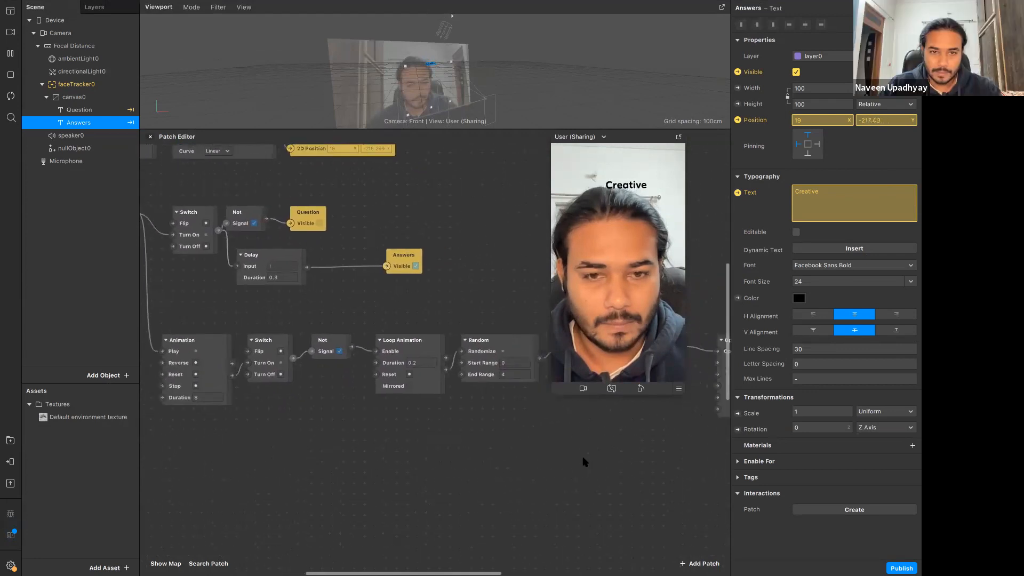
pyautogui.scroll(5, 583, 462)
pyautogui.hscroll(-1, 583, 462)
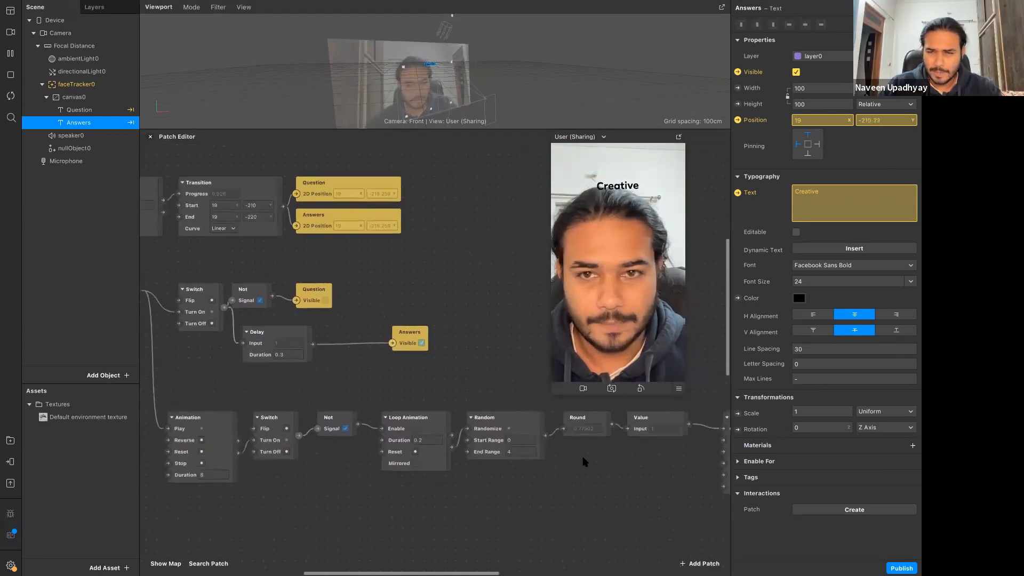
pyautogui.scroll(-2, 586, 462)
pyautogui.hscroll(2, 585, 462)
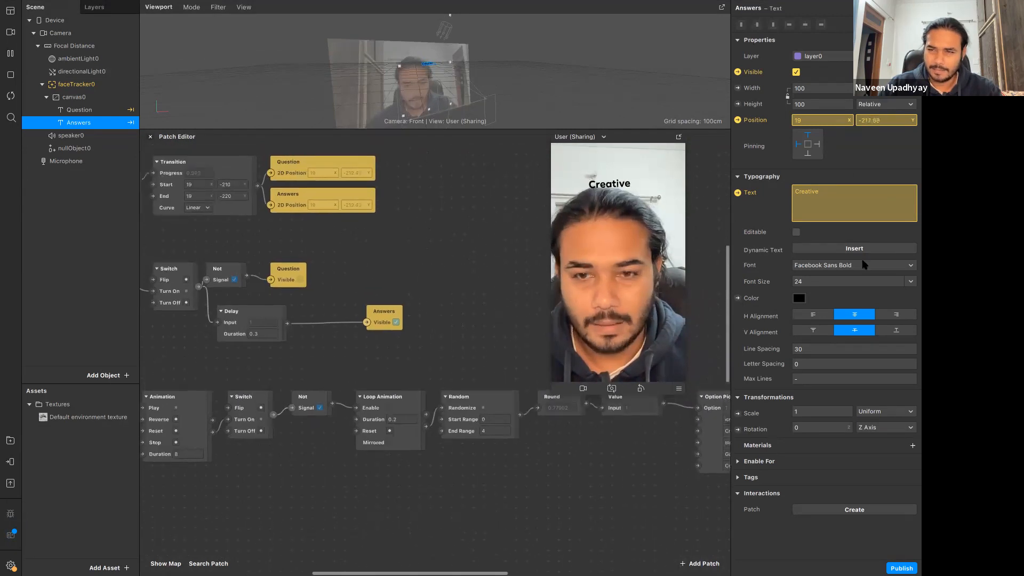
pyautogui.scroll(4, 435, 347)
pyautogui.hscroll(-5, 435, 347)
pyautogui.scroll(-3, 435, 347)
# Widen the scene and assets area, then inspect the arl_mus_90sSitcomThemeIntro_os_01.m4a audio asset with the preview window moved off its properties.
pyautogui.moveTo(641, 137); pyautogui.dragTo(861, 50)
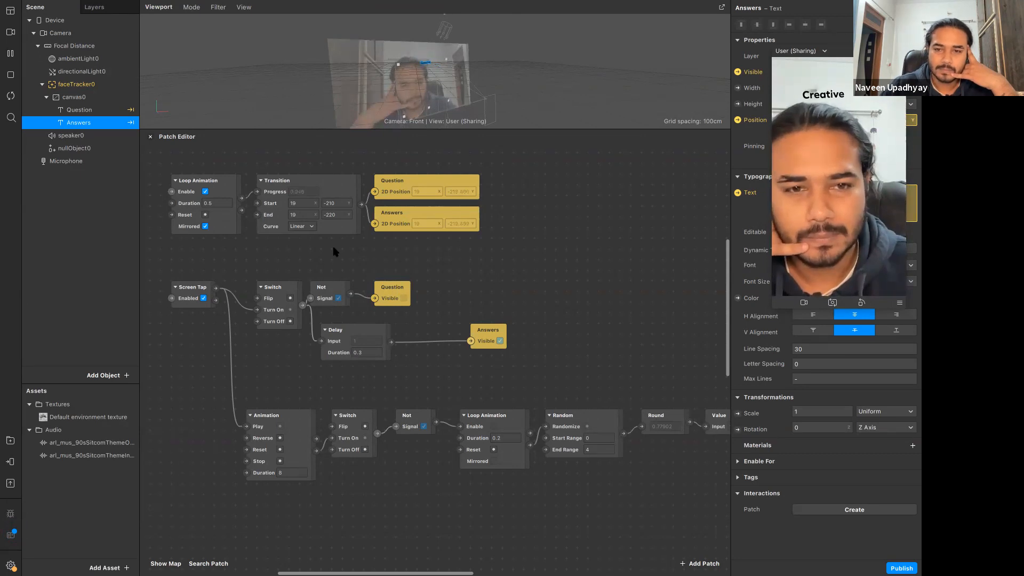
pyautogui.moveTo(140, 438); pyautogui.dragTo(189, 441)
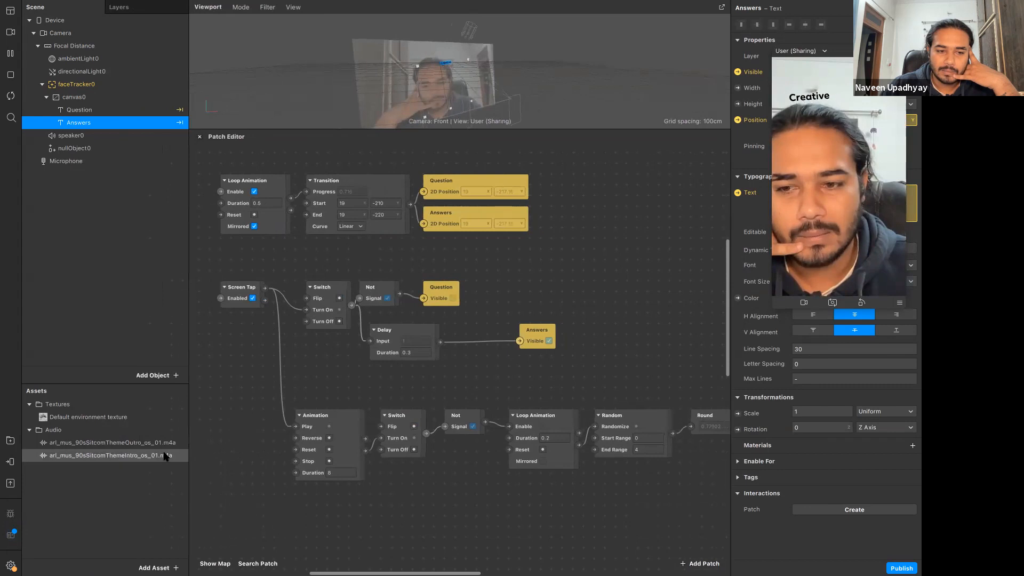
pyautogui.click(165, 456)
pyautogui.moveTo(851, 52); pyautogui.dragTo(735, 204)
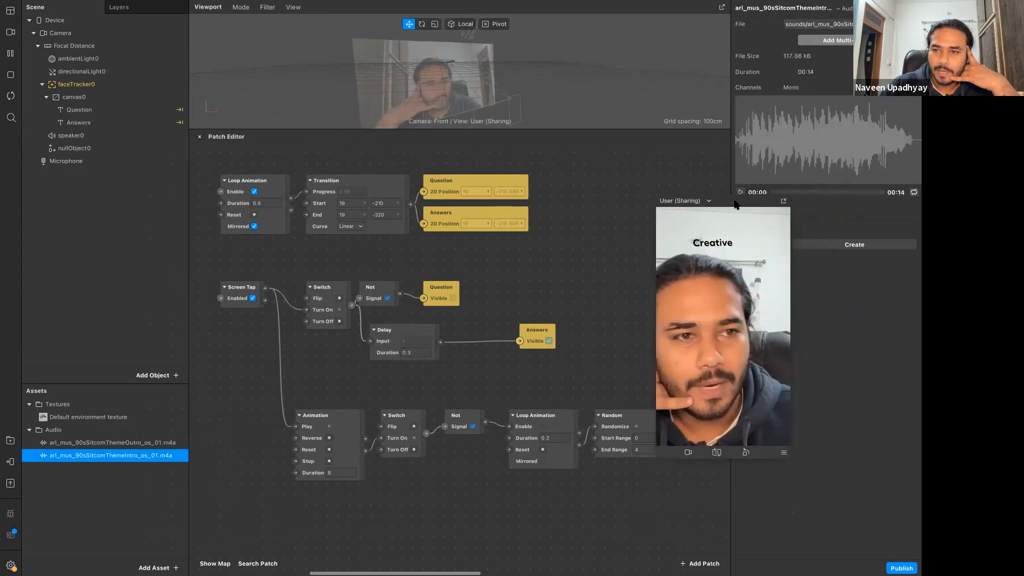
# Delete the arl_mus_90sSitcomThemeOutro_os_01.m4a audio asset from the project.
pyautogui.click(154, 442)
pyautogui.rightClick(127, 443)
pyautogui.click(142, 417)
pyautogui.click(544, 320)
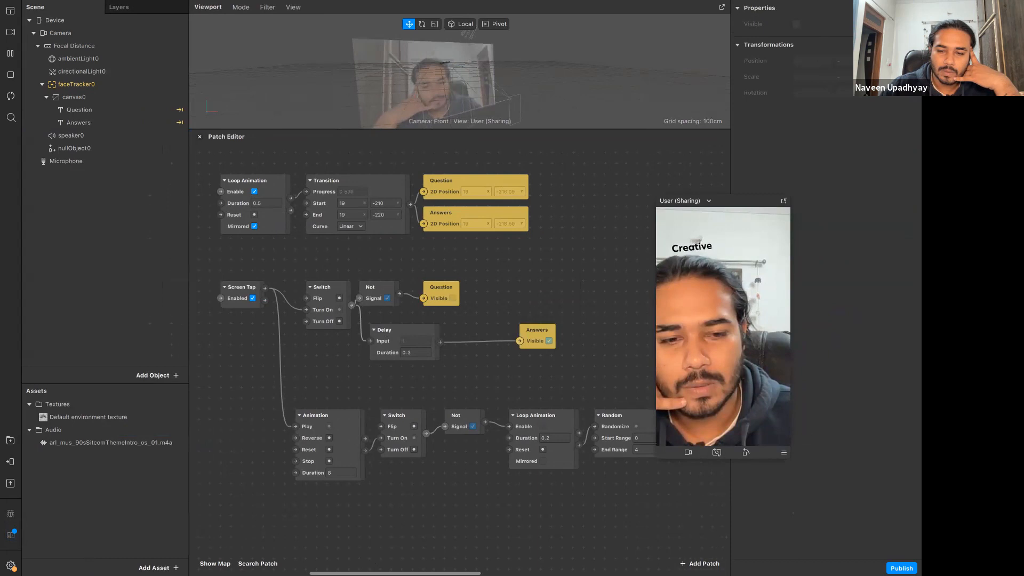
# Add an Audio Playback Controller asset and name it random_Music.
pyautogui.click(156, 567)
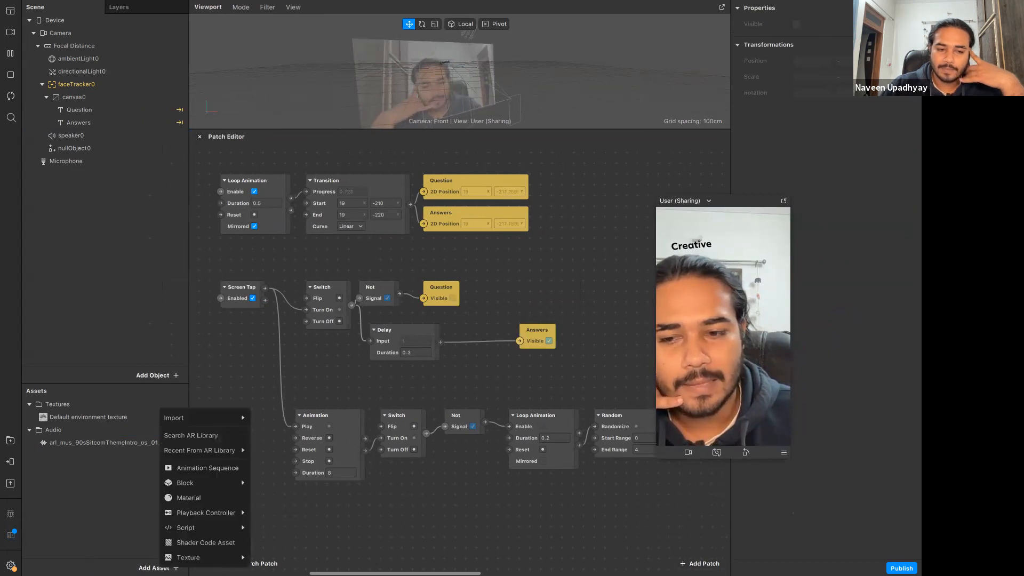
pyautogui.moveTo(239, 513)
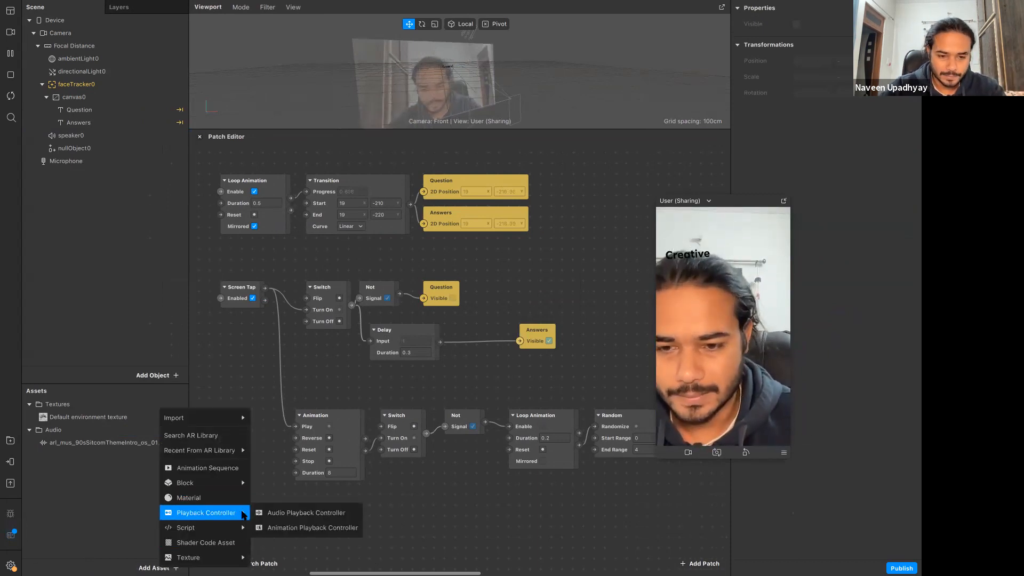
pyautogui.click(296, 513)
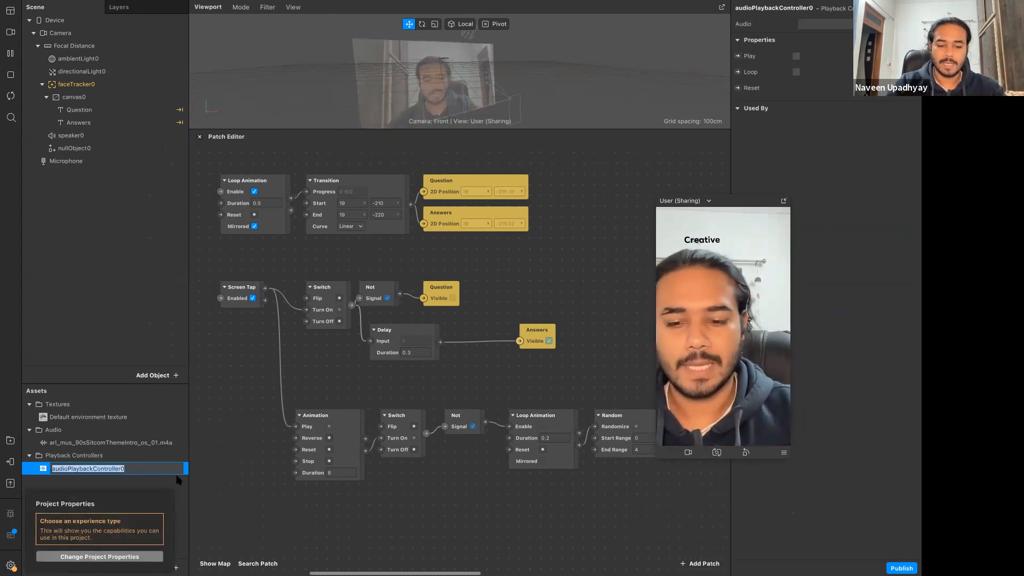
pyautogui.write('random_Music')
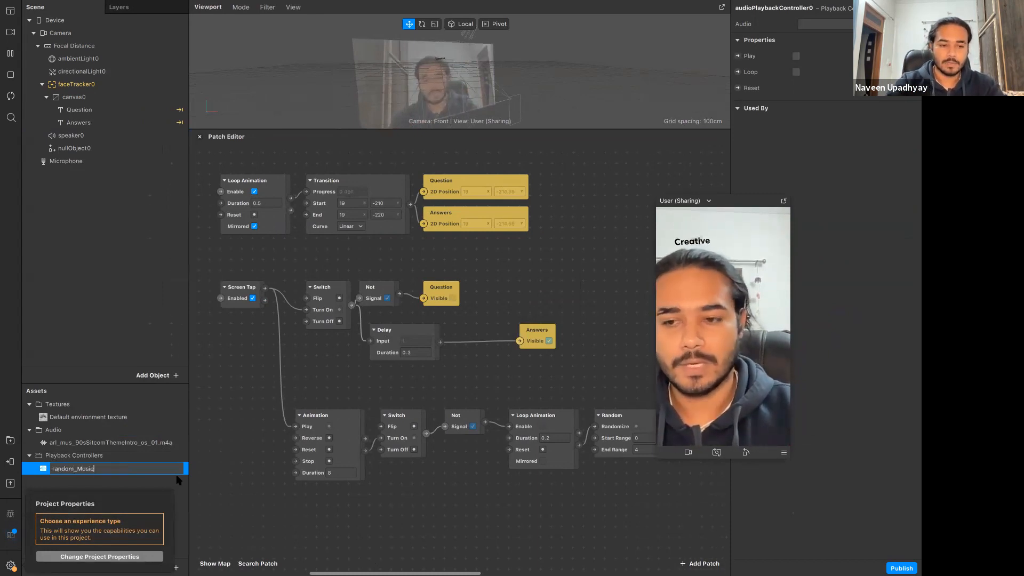
pyautogui.press('Return')
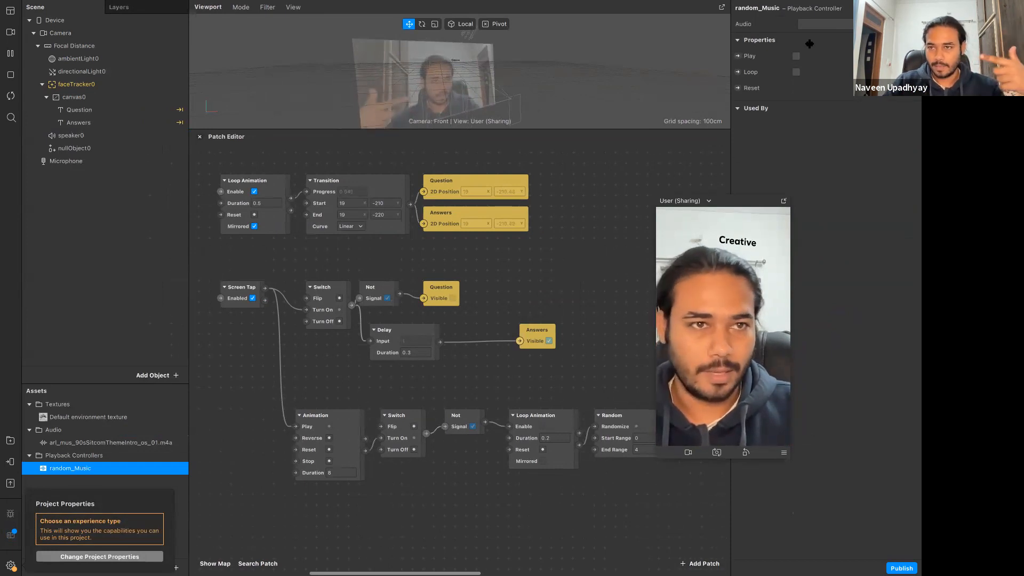
# Assign the arl_mus_90sSitcomThemeIntro_os_01.m4a audio to the random_Music controller and turn on Play.
pyautogui.click(838, 21)
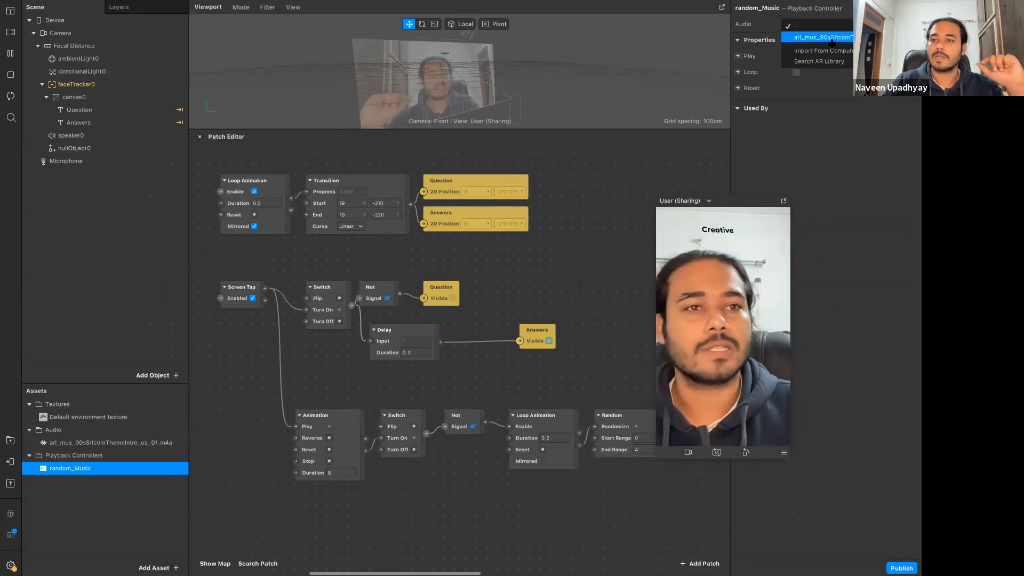
pyautogui.click(831, 43)
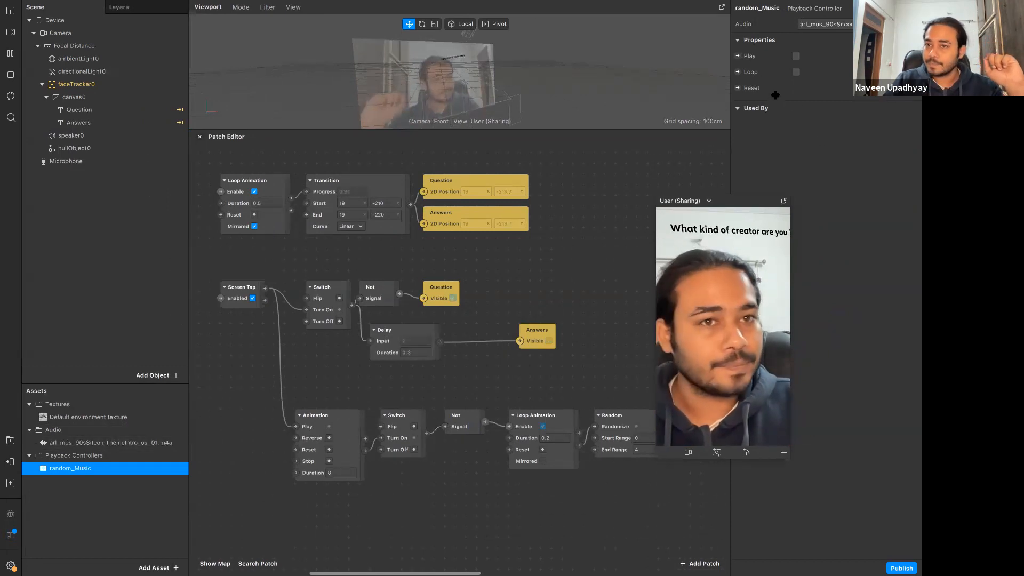
pyautogui.click(797, 56)
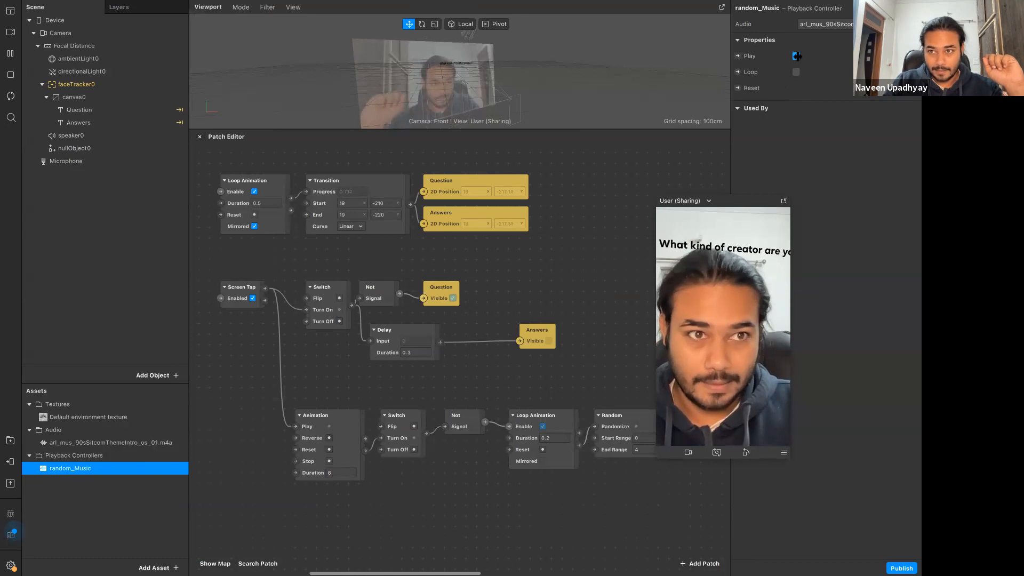
# Set the audio source of speaker0 to random_Music.
pyautogui.click(71, 135)
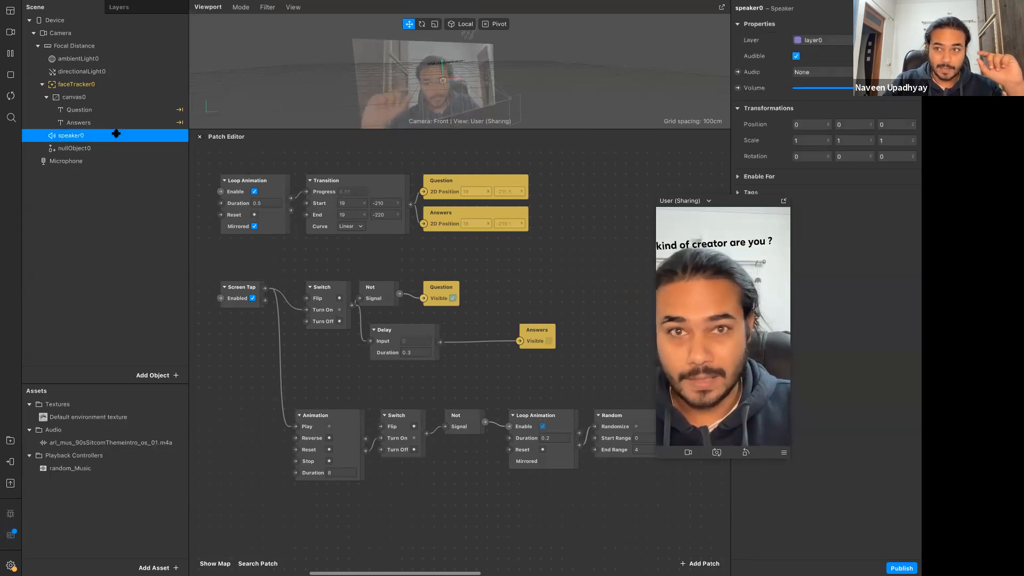
pyautogui.click(822, 72)
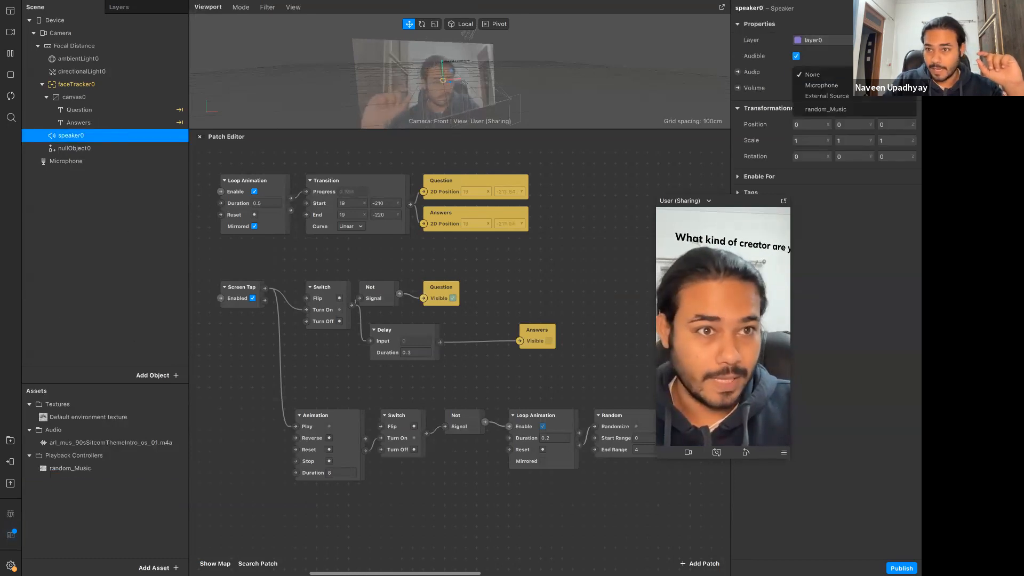
pyautogui.click(886, 110)
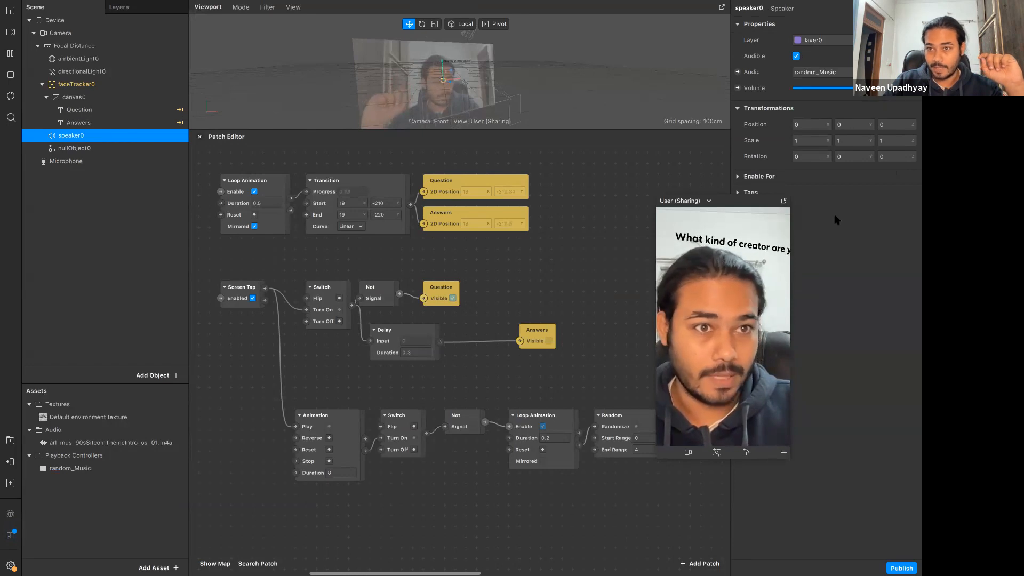
pyautogui.click(123, 265)
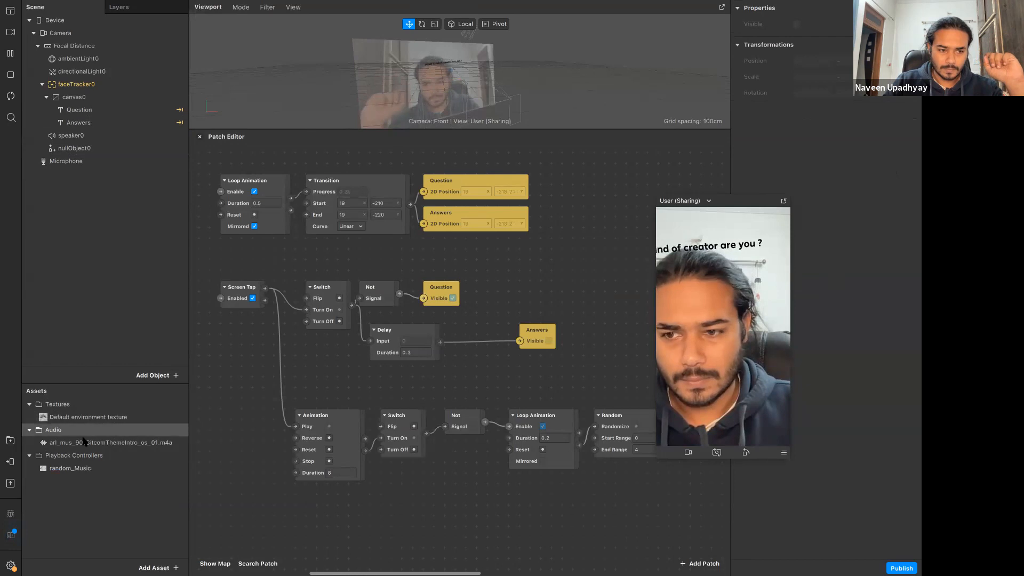
# Turn off Play on the random_Music controller and create a patch for its Play property.
pyautogui.click(70, 468)
pyautogui.click(796, 57)
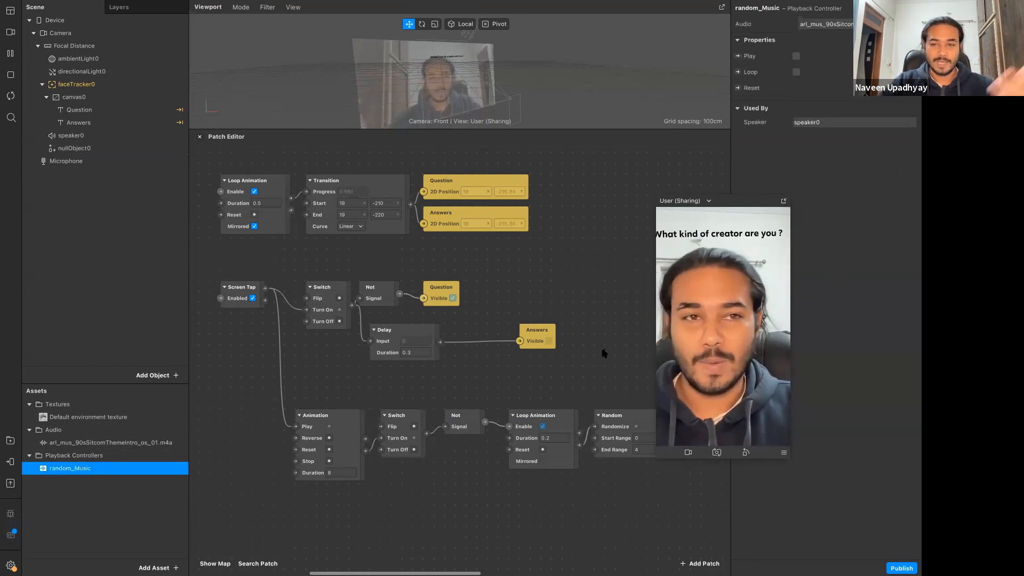
pyautogui.click(737, 56)
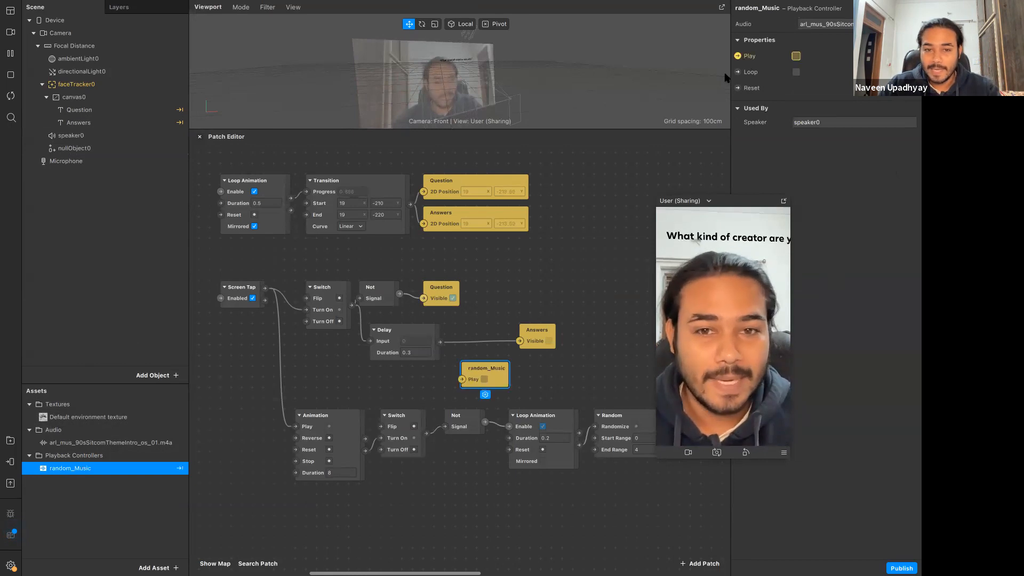
# Connect the output of the Switch after Screen Tap to the random_Music Play patch and place that patch above the Not patch.
pyautogui.moveTo(481, 372); pyautogui.dragTo(542, 267)
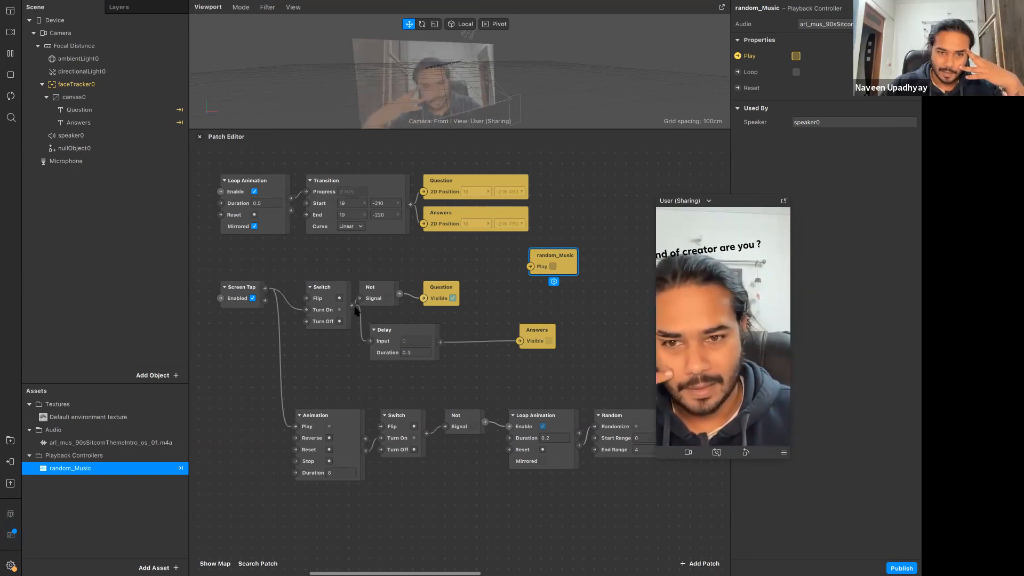
pyautogui.moveTo(351, 305); pyautogui.dragTo(363, 264)
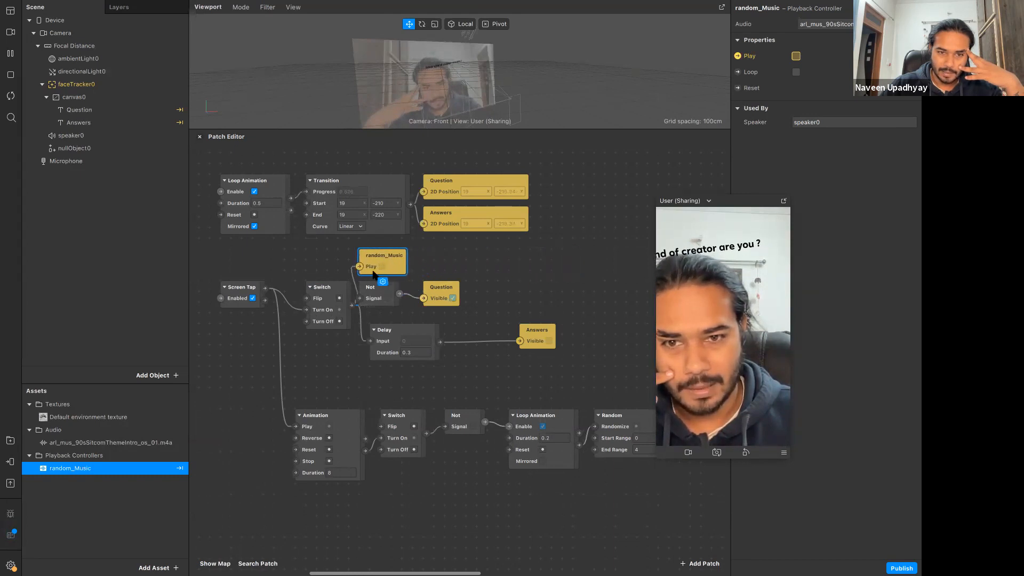
pyautogui.click(470, 383)
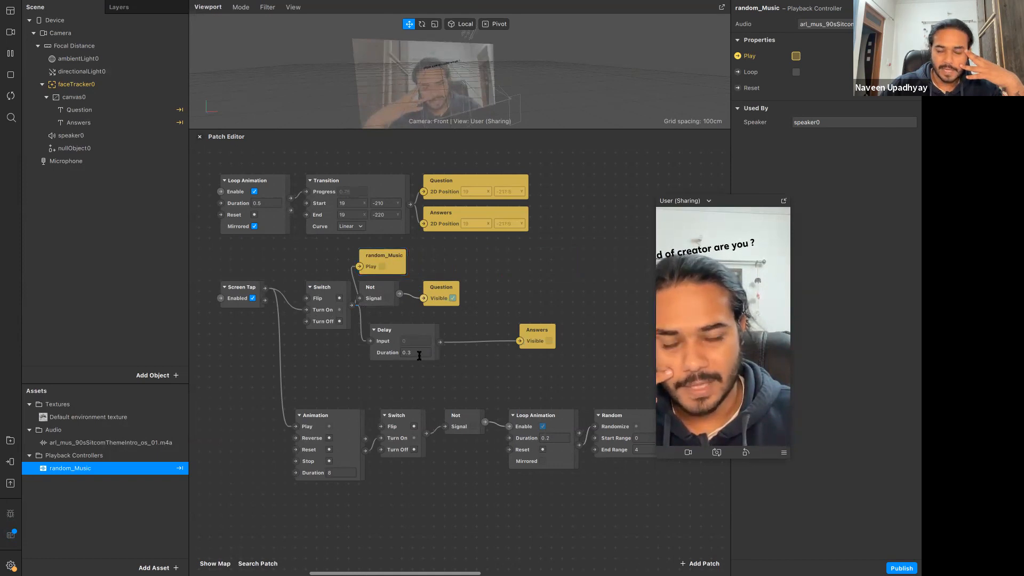
pyautogui.moveTo(385, 266); pyautogui.dragTo(364, 260)
pyautogui.click(443, 382)
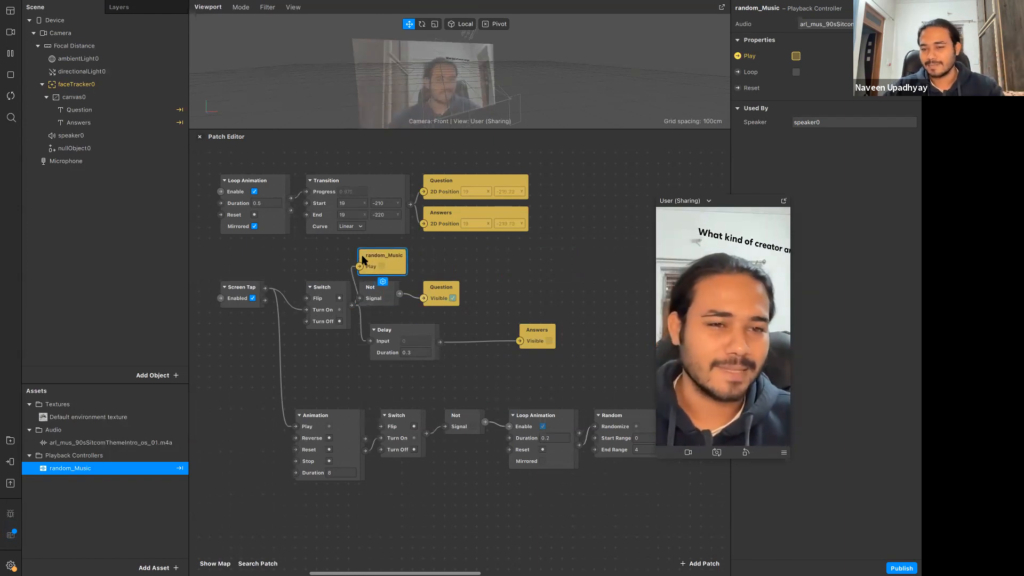
pyautogui.click(481, 252)
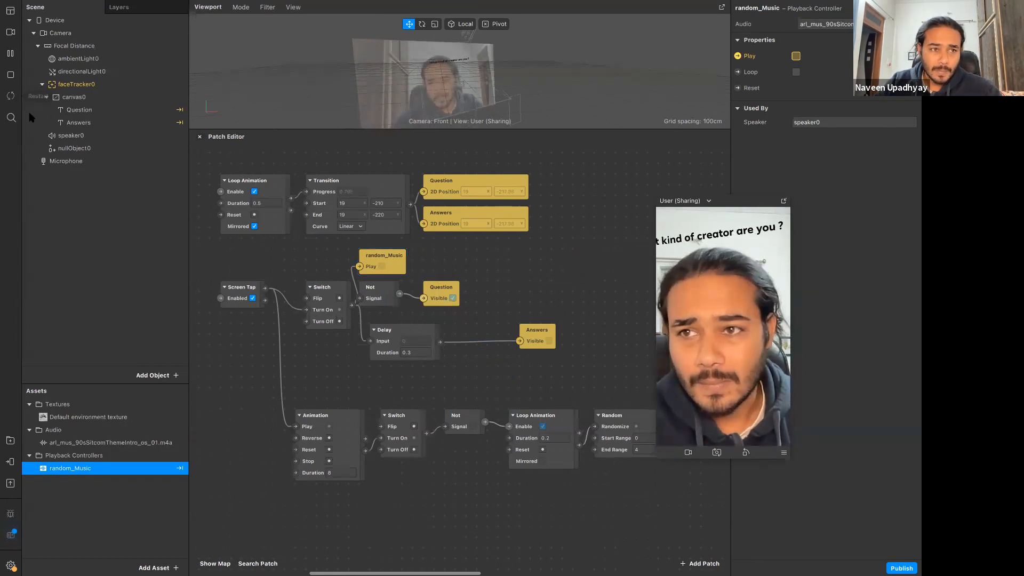
# Restart the effect, tap the simulated face preview to test the music and random answer, and restart it again.
pyautogui.click(10, 96)
pyautogui.click(723, 333)
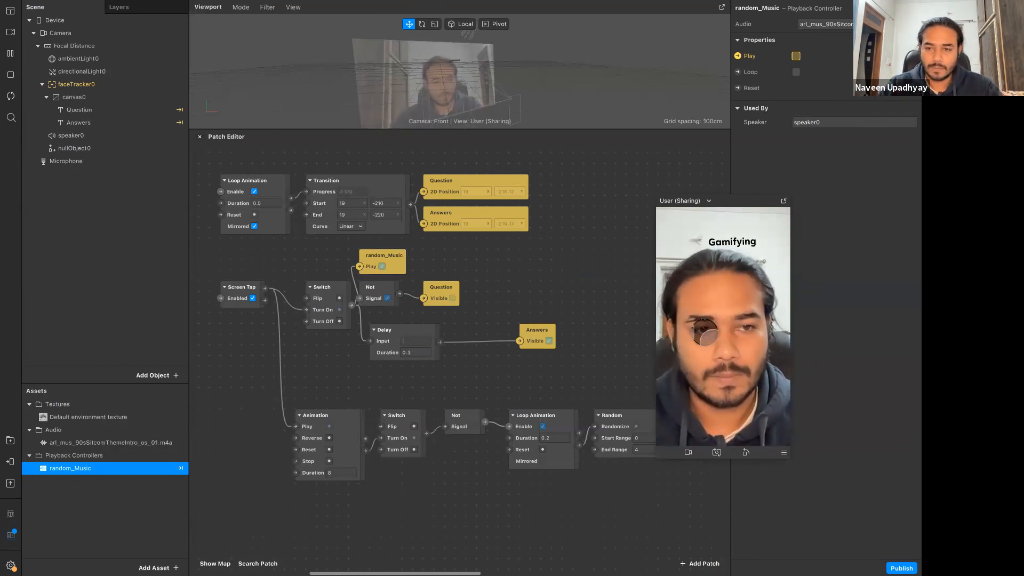
pyautogui.click(10, 96)
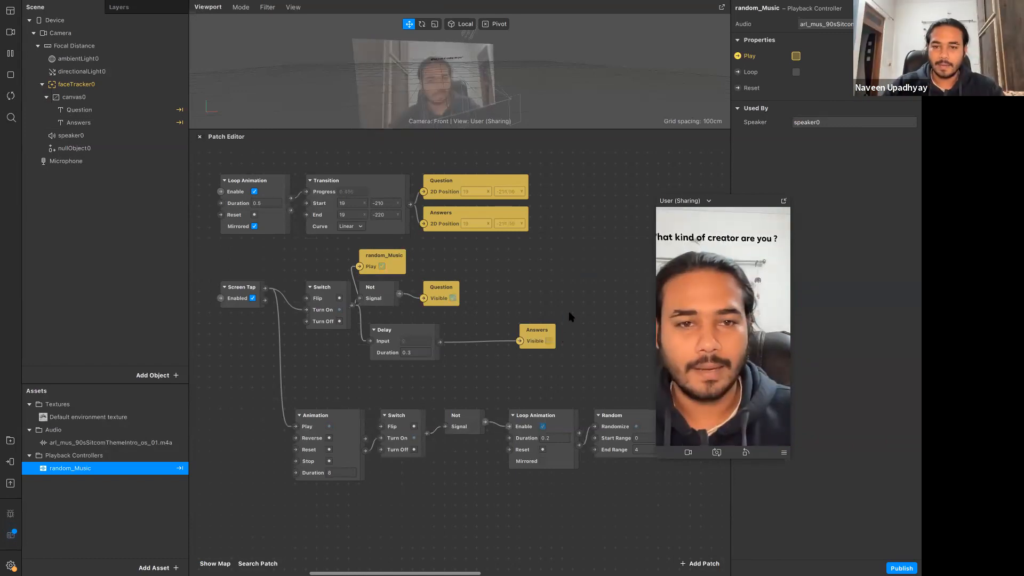
# Select the Question text and move the simulator preview clear of the patches and the text's Color property.
pyautogui.scroll(-5, 570, 317)
pyautogui.hscroll(3, 569, 317)
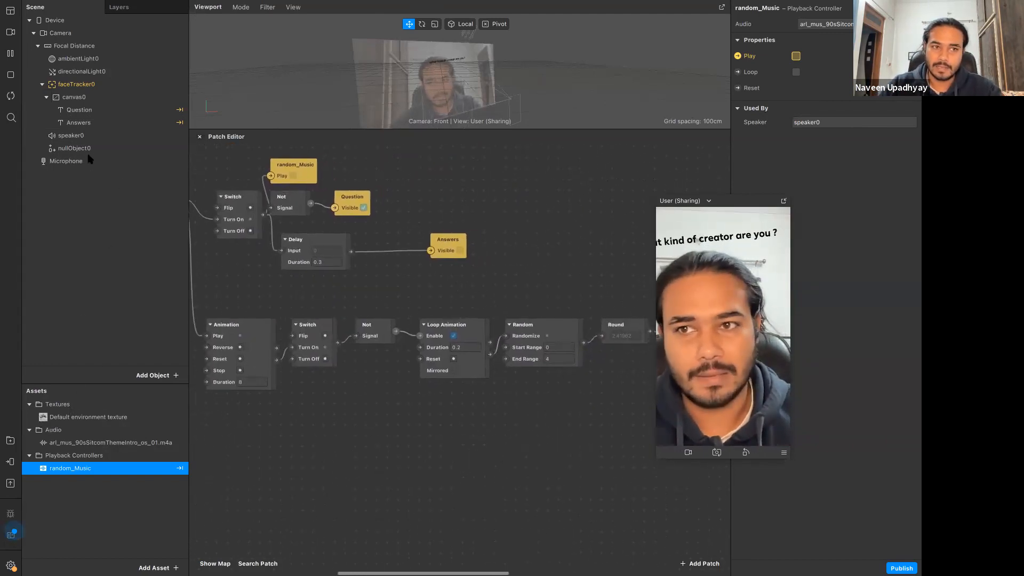
pyautogui.click(78, 110)
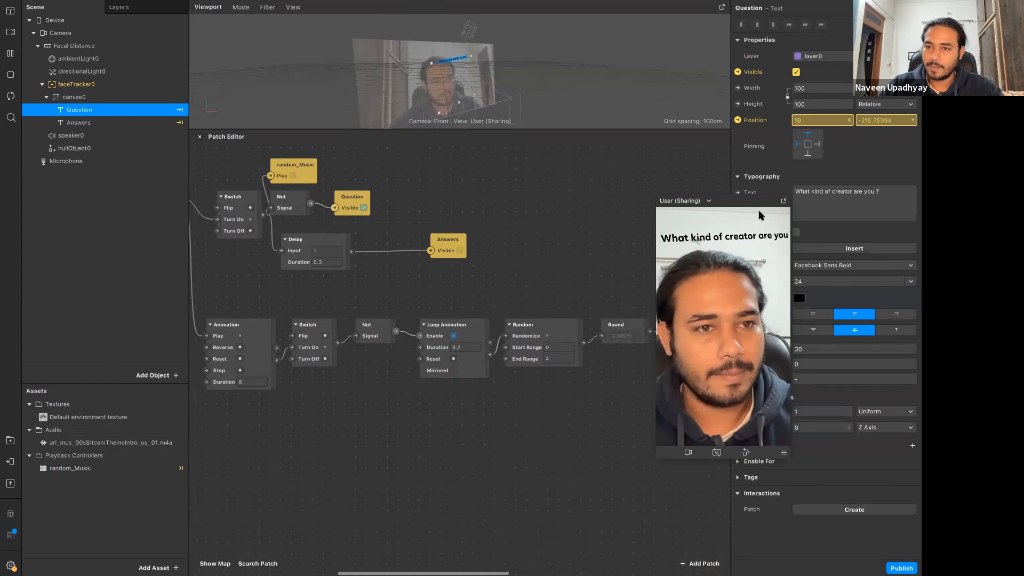
pyautogui.moveTo(734, 204); pyautogui.dragTo(913, 332)
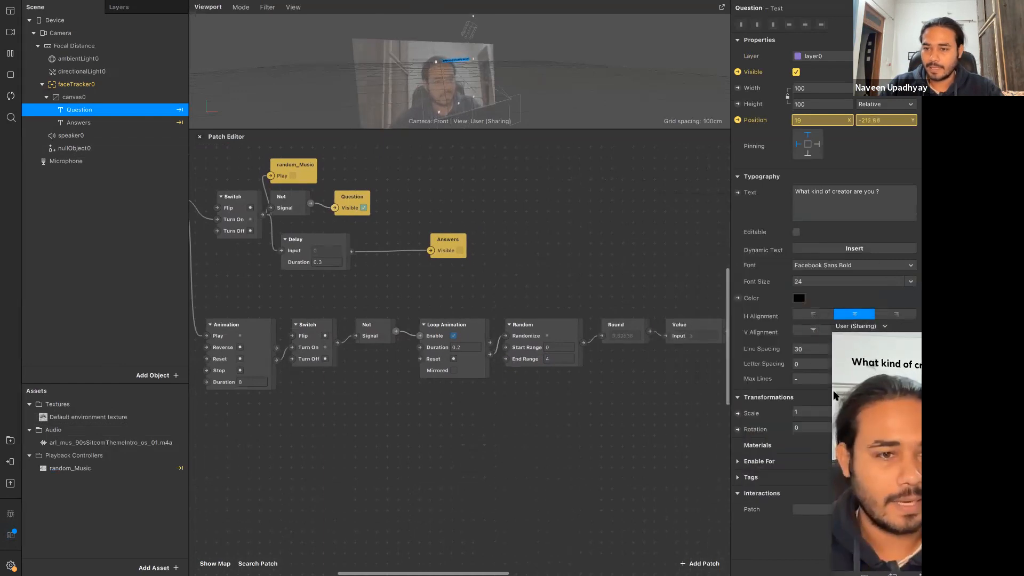
pyautogui.moveTo(908, 326); pyautogui.dragTo(879, 358)
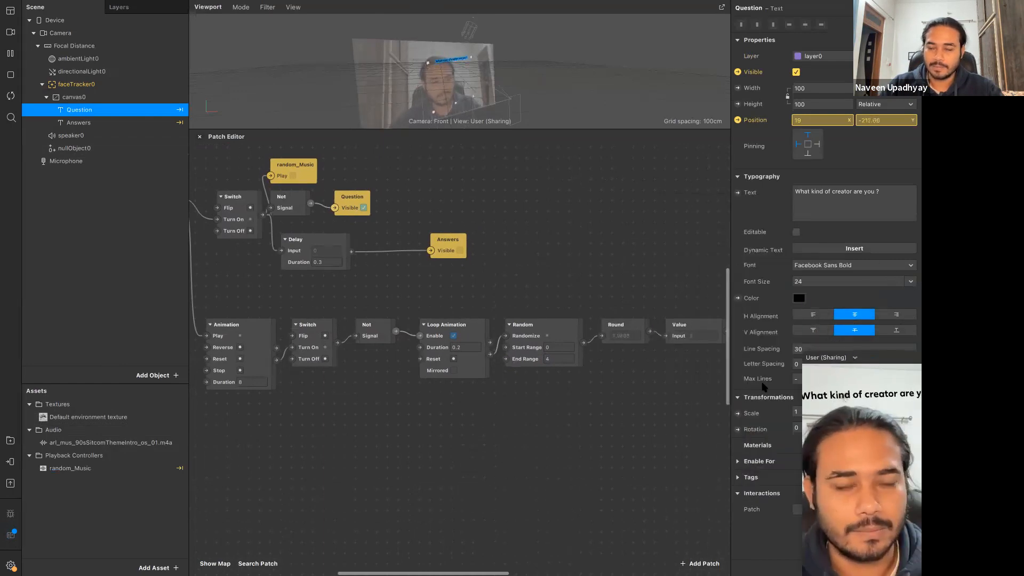
pyautogui.scroll(2, 491, 337)
pyautogui.scroll(3, 493, 339)
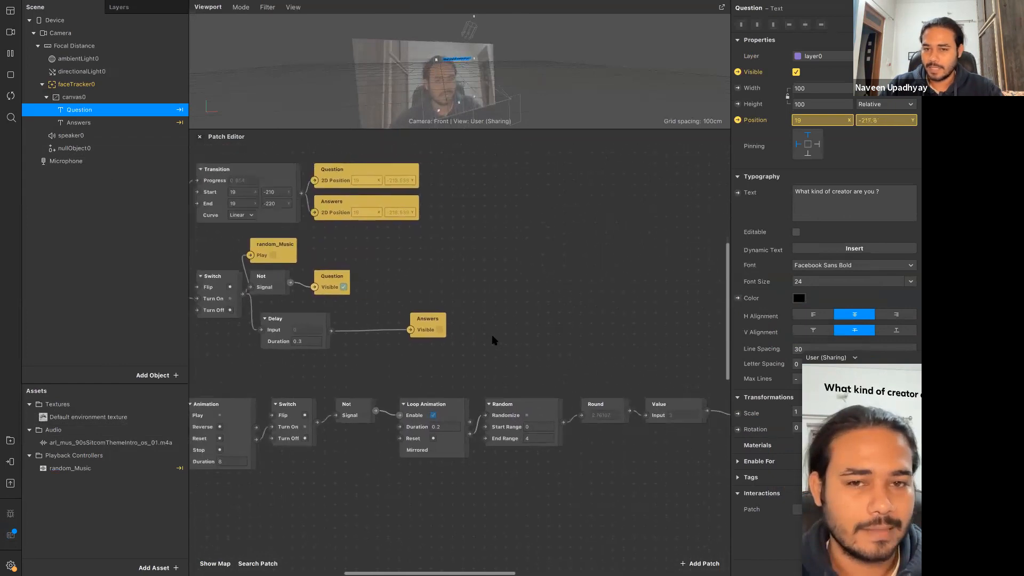
pyautogui.hscroll(5, 593, 334)
pyautogui.scroll(2, 592, 334)
pyautogui.hscroll(2, 578, 329)
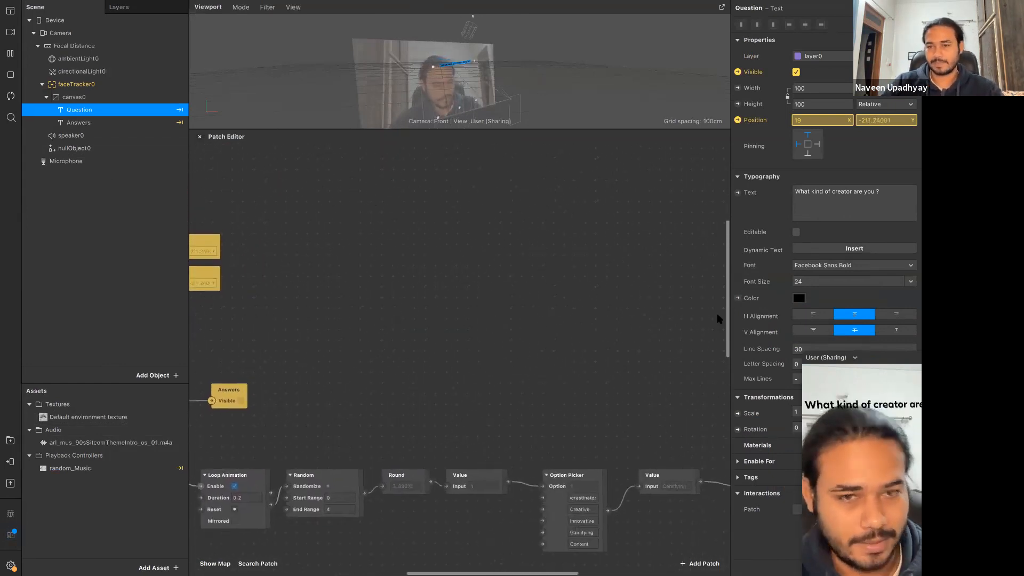
# Try white as the Question text's color and set it back to black.
pyautogui.click(798, 299)
pyautogui.click(236, 202)
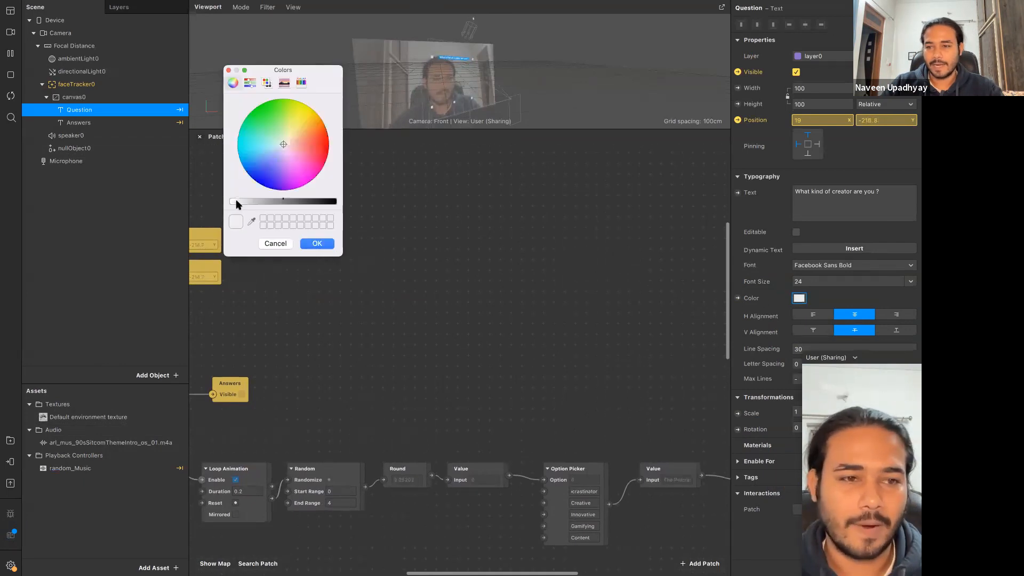
pyautogui.moveTo(236, 202); pyautogui.dragTo(335, 202)
pyautogui.click(317, 244)
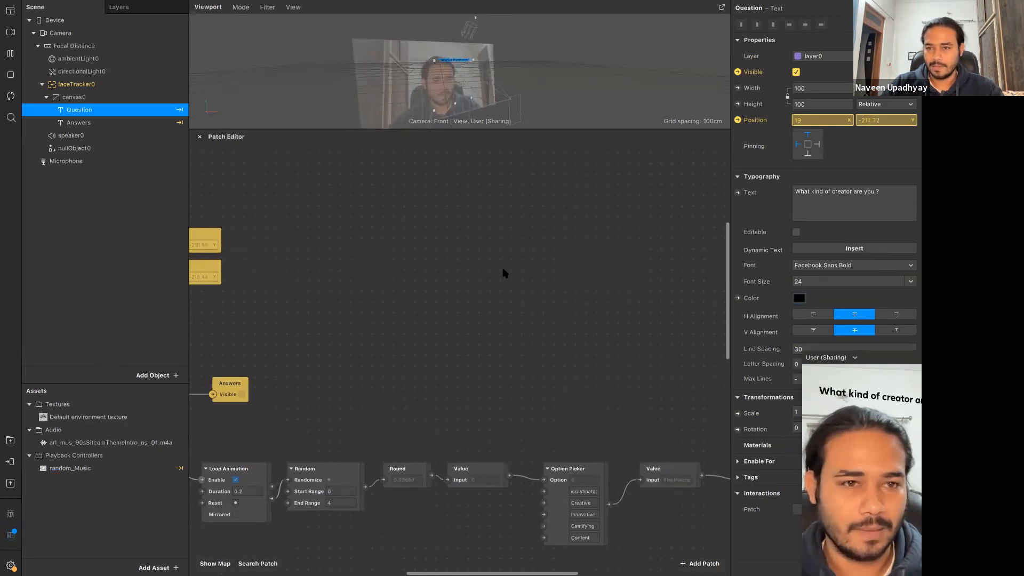
# Create a patch for the Question text's Color property and add a Gradient patch near it.
pyautogui.click(738, 298)
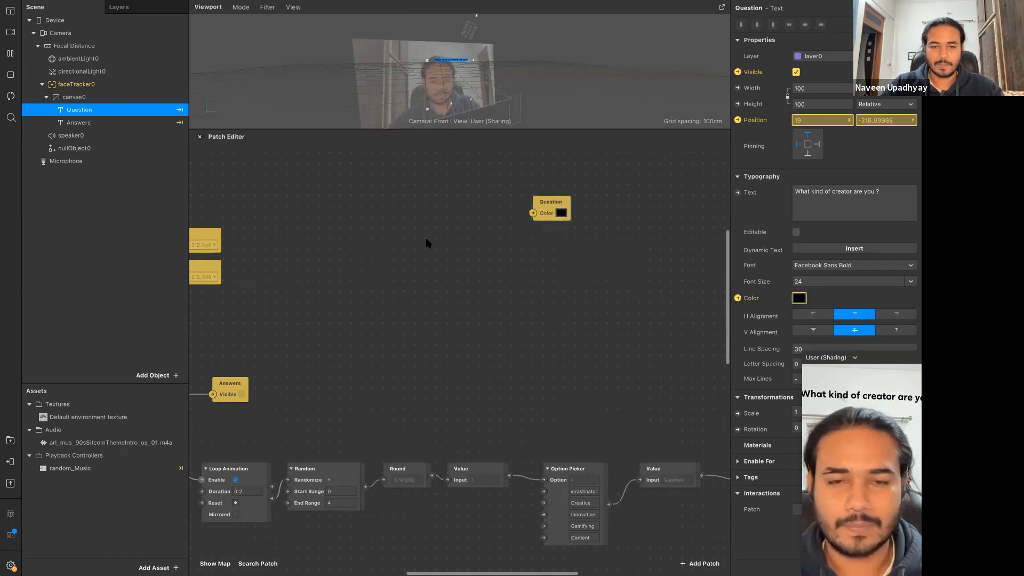
pyautogui.doubleClick(426, 243)
pyautogui.write('gra')
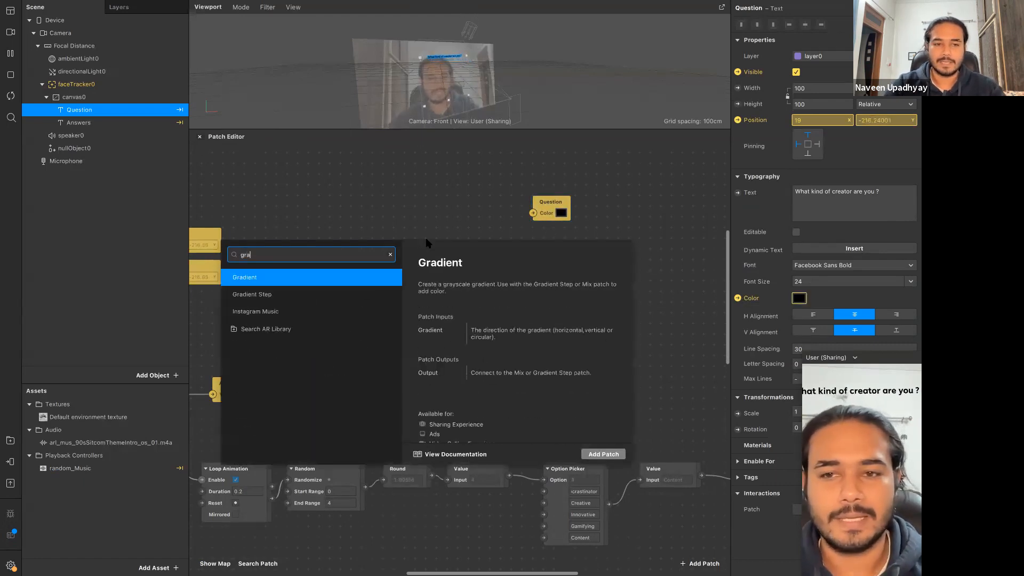
pyautogui.press('Down')
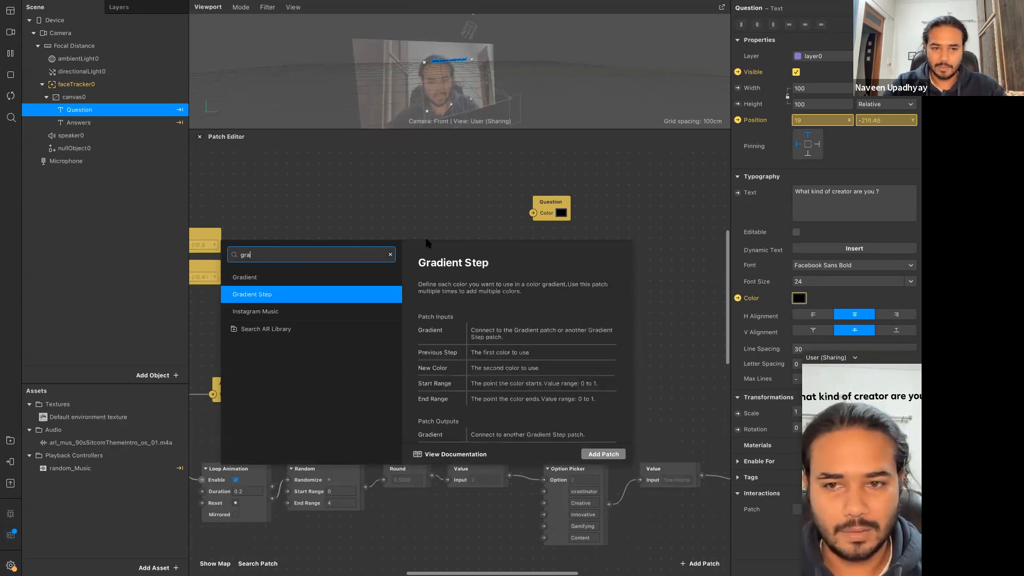
pyautogui.press('Up')
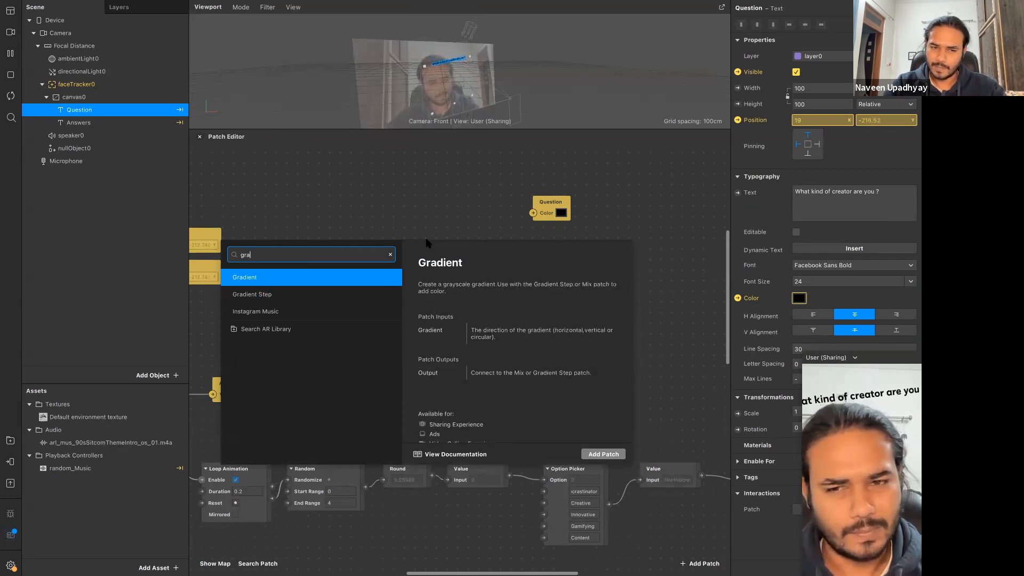
pyautogui.press('Down')
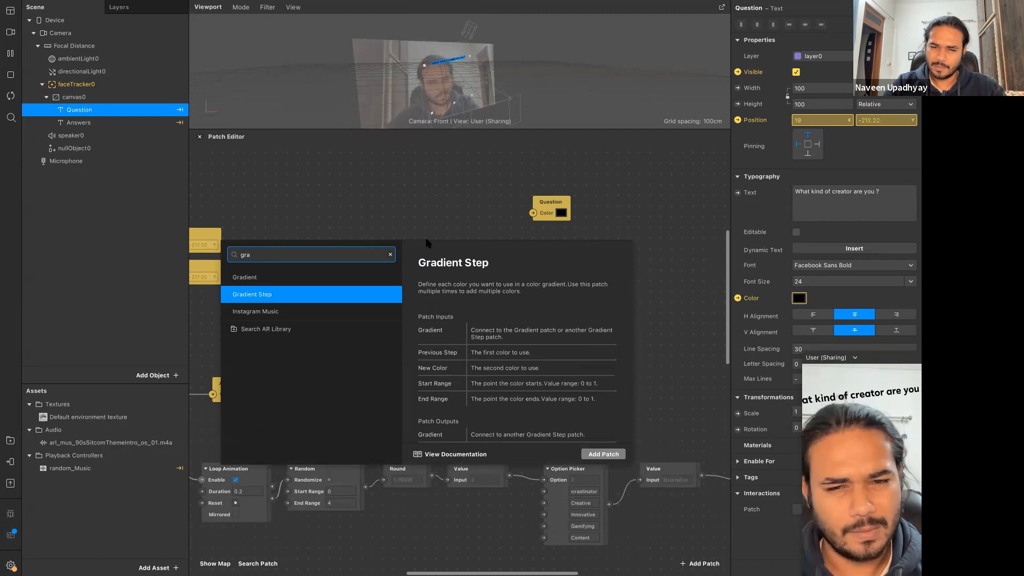
pyautogui.press('Up')
pyautogui.press('Return')
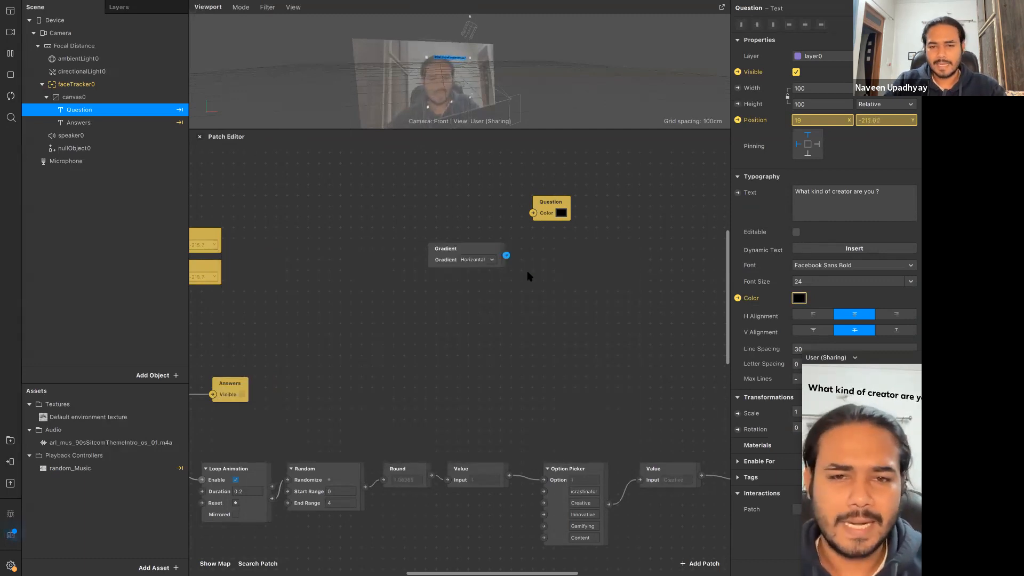
# Move the Gradient patch to the left of the Question Color patch, leaving room between them.
pyautogui.moveTo(480, 254); pyautogui.dragTo(446, 228)
pyautogui.moveTo(471, 230); pyautogui.dragTo(512, 241)
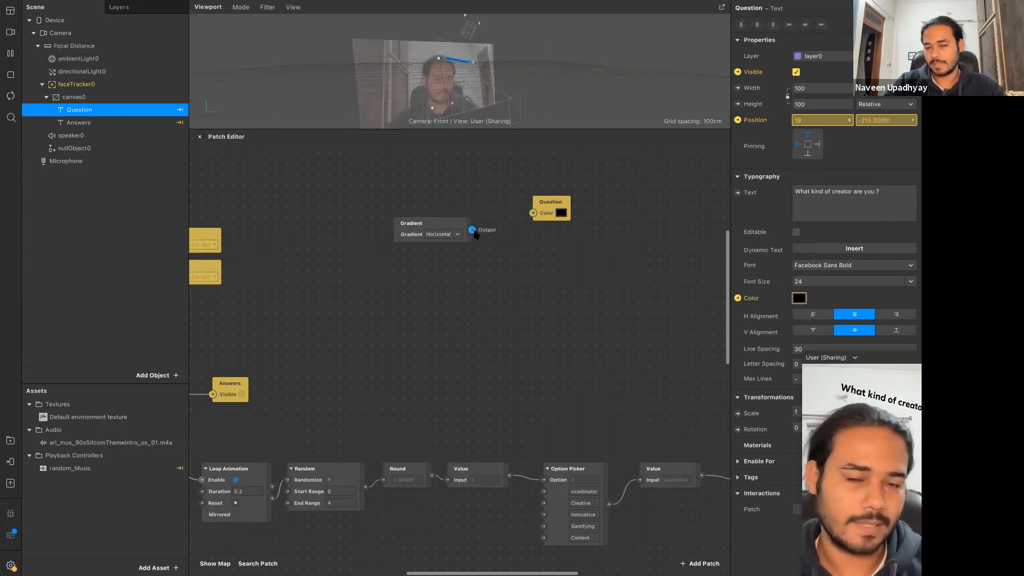
pyautogui.moveTo(419, 220); pyautogui.dragTo(388, 198)
pyautogui.click(444, 228)
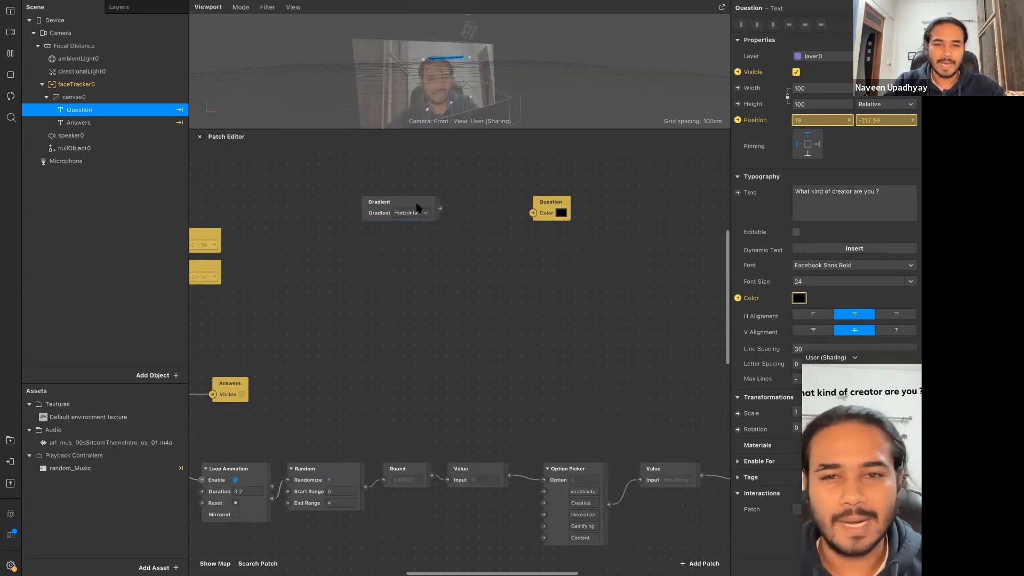
pyautogui.moveTo(421, 210); pyautogui.dragTo(421, 221)
# Add a Mix patch between Gradient and Question Color, shifting Question Color aside, and set the Mix type to Color.
pyautogui.doubleClick(464, 194)
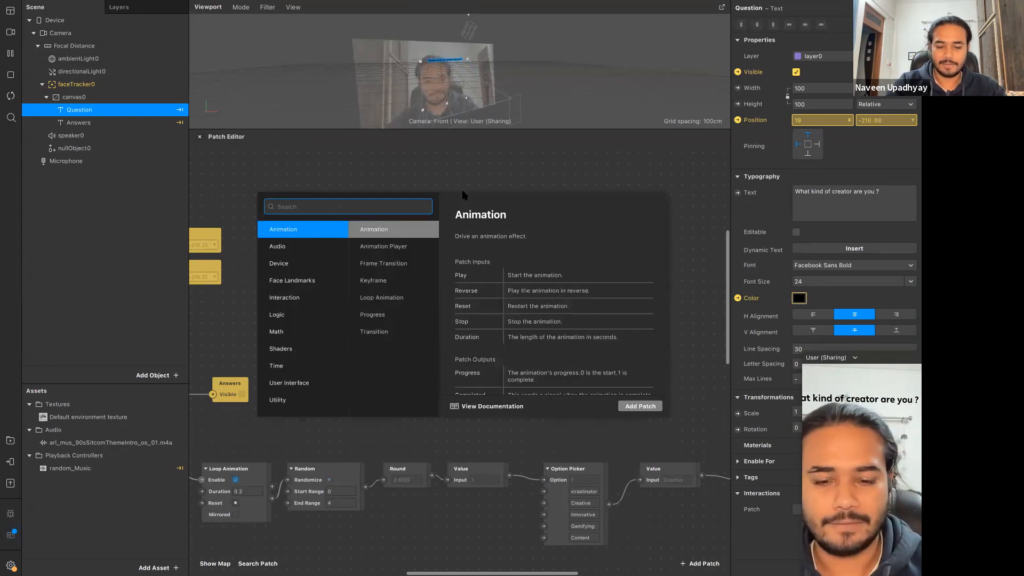
pyautogui.write('mix')
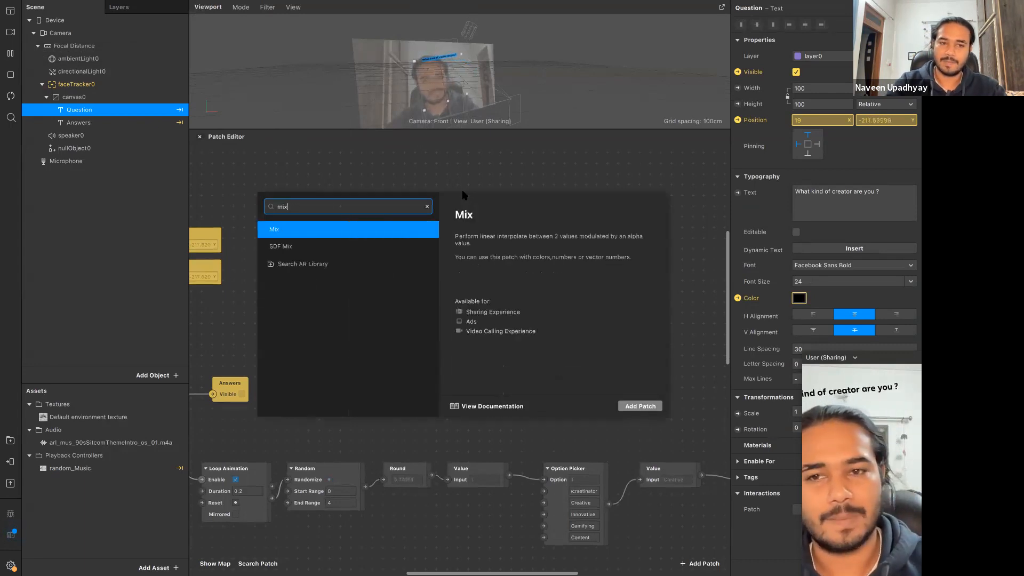
pyautogui.press('Return')
pyautogui.moveTo(566, 210); pyautogui.dragTo(602, 212)
pyautogui.click(489, 233)
pyautogui.click(489, 250)
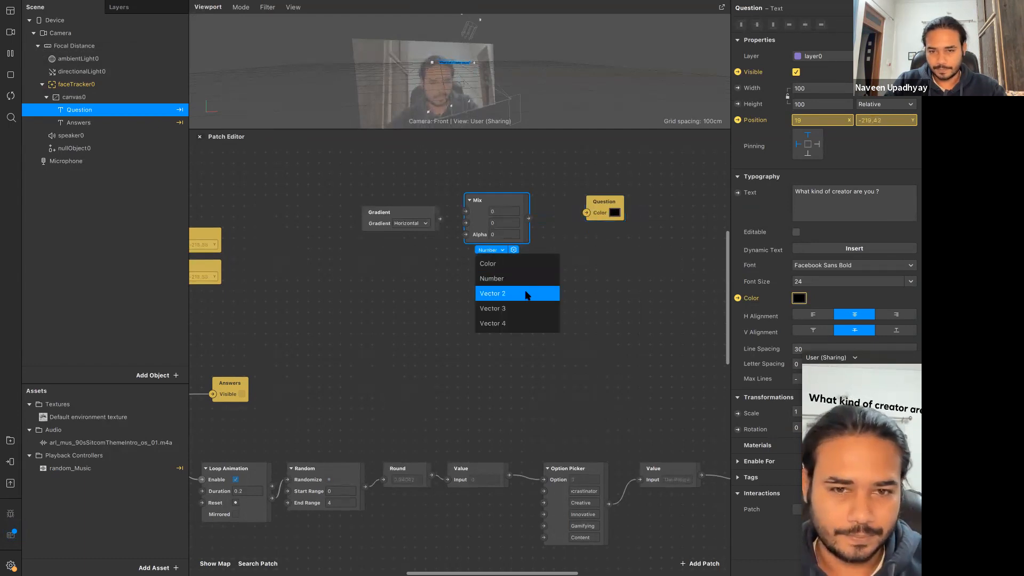
pyautogui.click(525, 264)
# Set the Mix patch's first color to orange and its second color to light green.
pyautogui.click(495, 222)
pyautogui.click(281, 142)
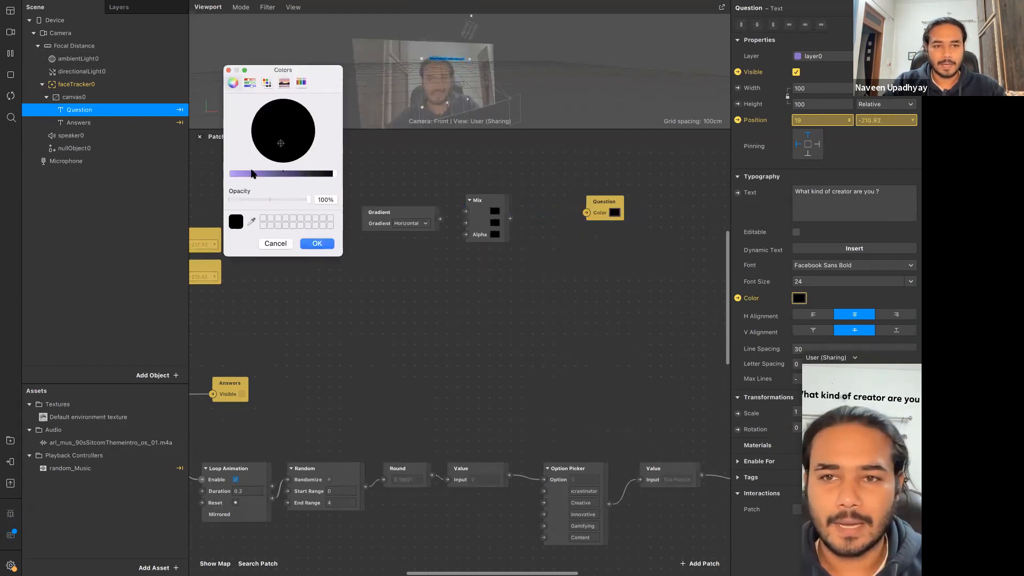
pyautogui.moveTo(252, 173); pyautogui.dragTo(233, 173)
pyautogui.moveTo(281, 142); pyautogui.dragTo(310, 120)
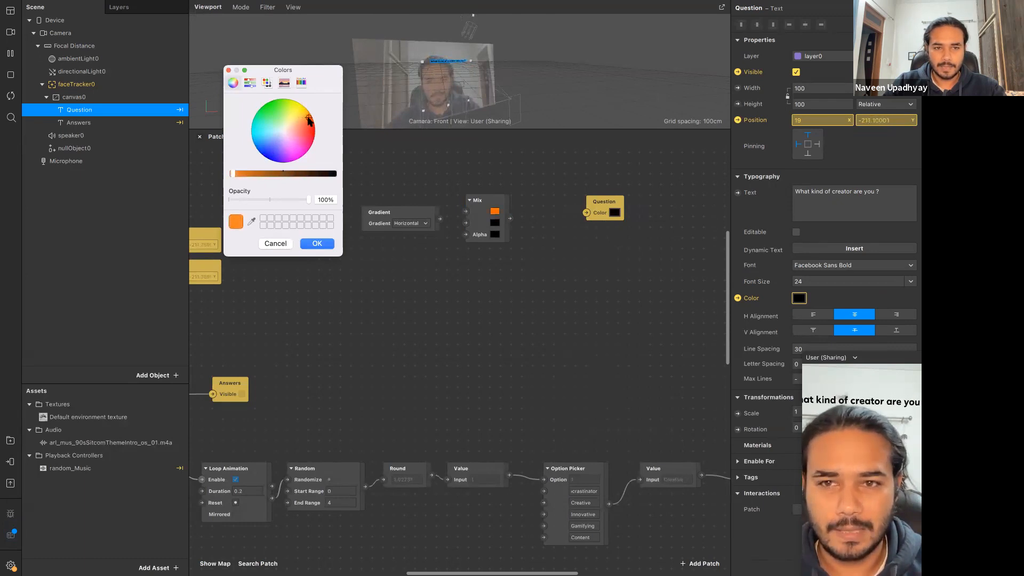
pyautogui.click(317, 243)
pyautogui.click(495, 223)
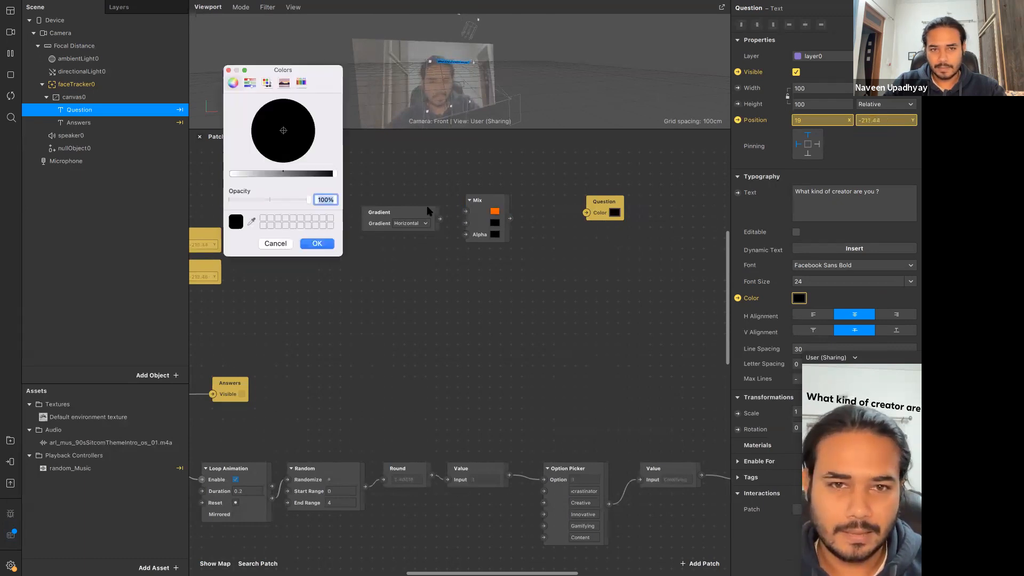
pyautogui.moveTo(263, 174); pyautogui.dragTo(240, 176)
pyautogui.moveTo(272, 140)
pyautogui.mouseDown()
pyautogui.moveTo(276, 124)
pyautogui.moveTo(301, 144)
pyautogui.moveTo(273, 125)
pyautogui.mouseUp()
pyautogui.click(317, 244)
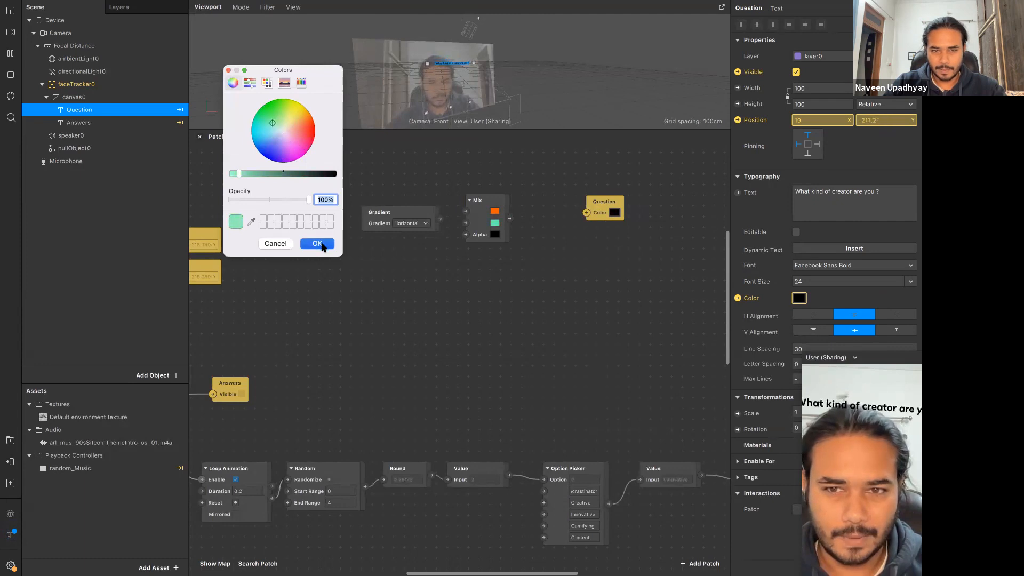
# Try to connect the Gradient output to the Mix Alpha input and the Mix output to the Question Color patch.
pyautogui.moveTo(405, 215); pyautogui.dragTo(587, 212)
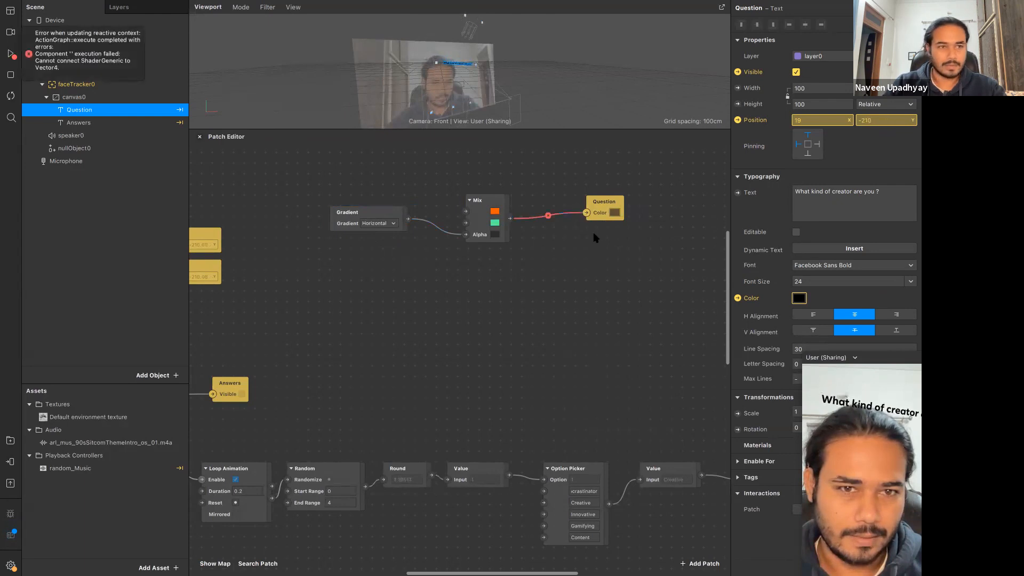
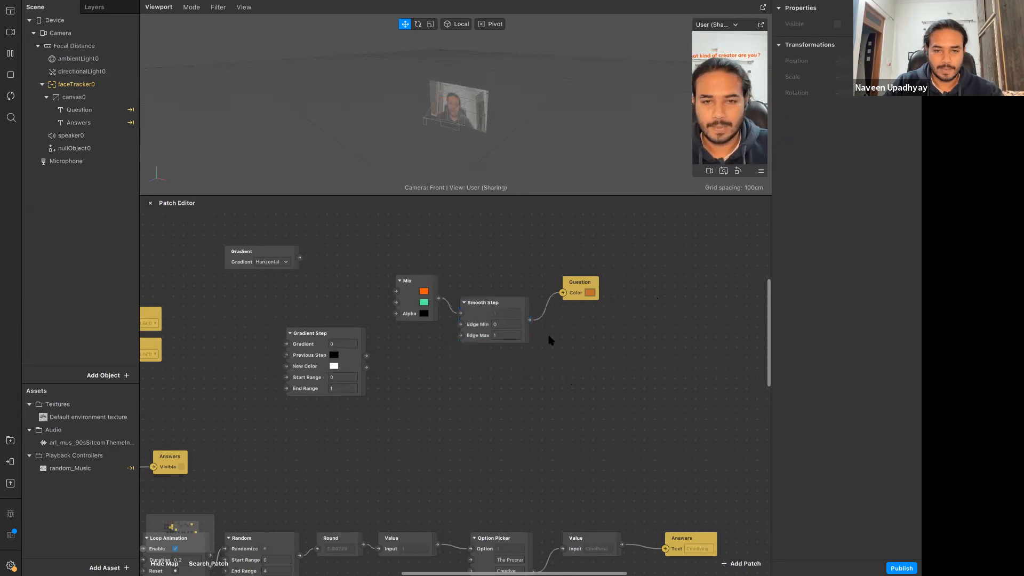
# Delete the Smooth Step patch after Mix and move the Mix patch closer to the Question Color patch.
pyautogui.click(480, 319)
pyautogui.press('Delete')
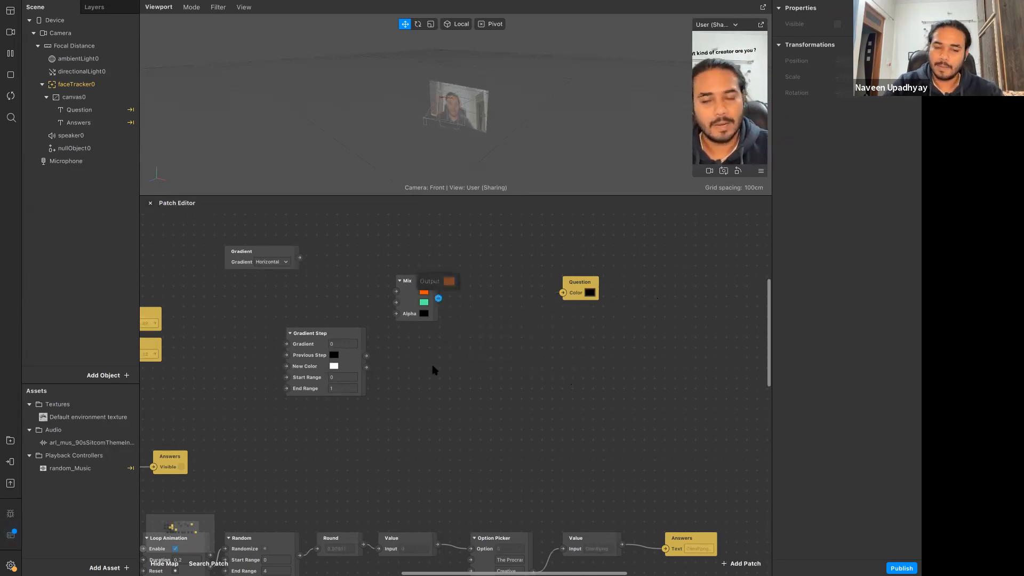
pyautogui.moveTo(419, 304); pyautogui.dragTo(492, 274)
pyautogui.click(398, 340)
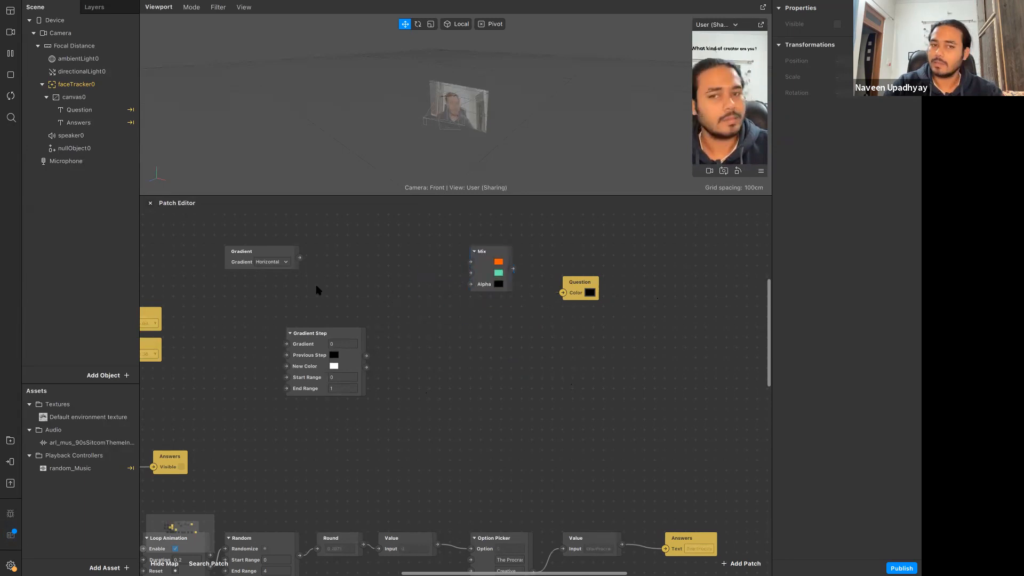
# Move Gradient Step beside Gradient and chain Gradient through Gradient Step into the Mix Alpha input, with Mix feeding Question Color.
pyautogui.moveTo(301, 258); pyautogui.dragTo(337, 288)
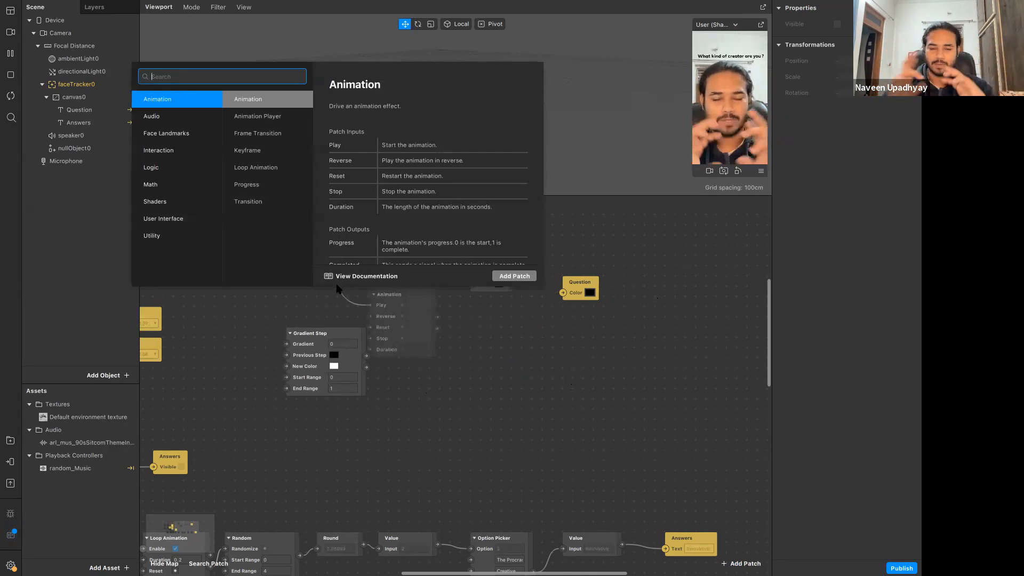
pyautogui.click(398, 418)
pyautogui.moveTo(302, 331); pyautogui.dragTo(333, 291)
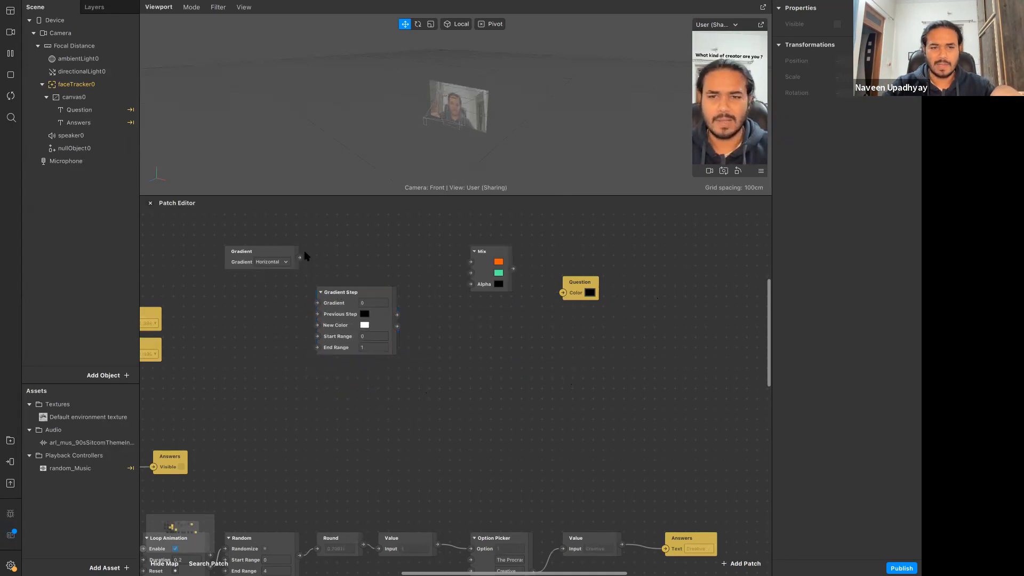
pyautogui.moveTo(319, 309); pyautogui.dragTo(317, 310)
pyautogui.click(317, 310)
pyautogui.moveTo(301, 258); pyautogui.dragTo(318, 303)
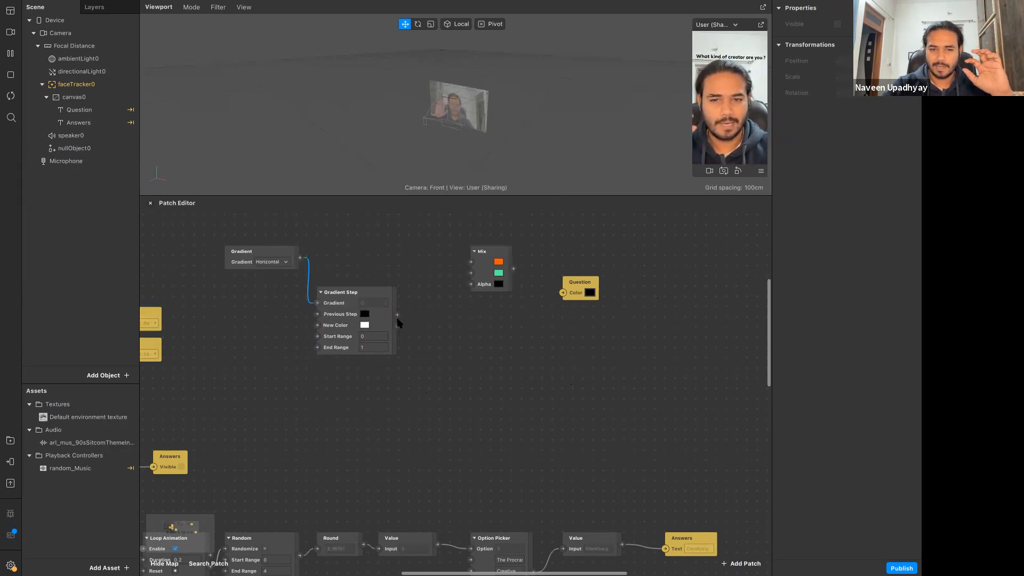
pyautogui.moveTo(396, 314); pyautogui.dragTo(470, 284)
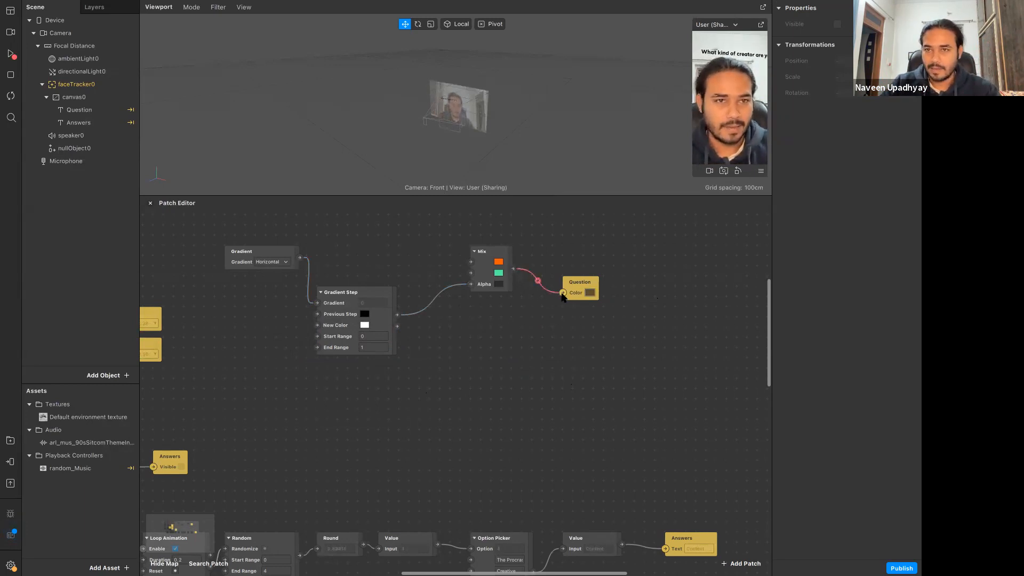
# Replace the direct Mix to Question Color link with a Smooth Step patch, place Question Color beyond it, and check the error details.
pyautogui.moveTo(563, 295); pyautogui.dragTo(521, 305)
pyautogui.moveTo(514, 271); pyautogui.dragTo(528, 308)
pyautogui.write('smoo')
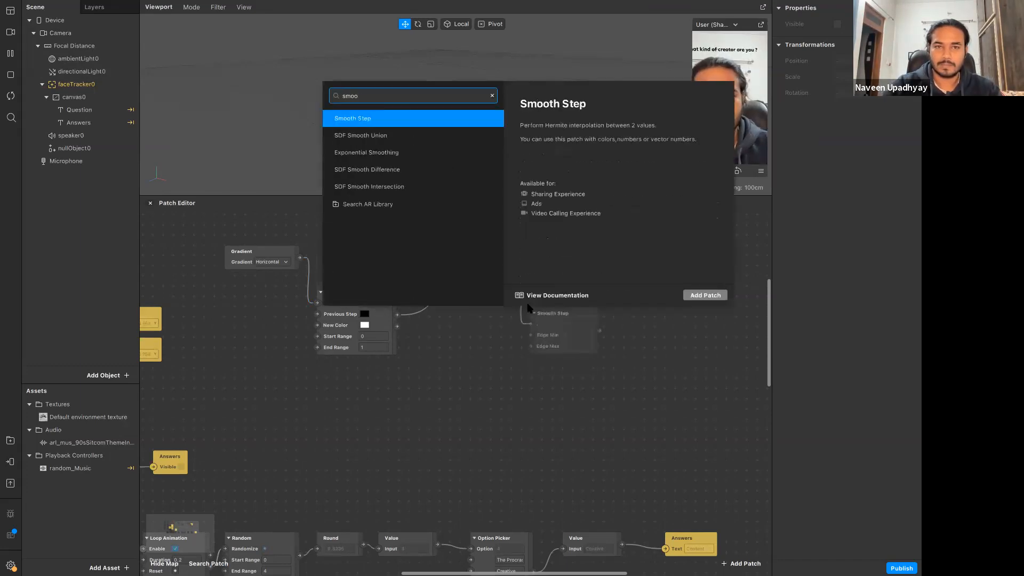
pyautogui.press('Return')
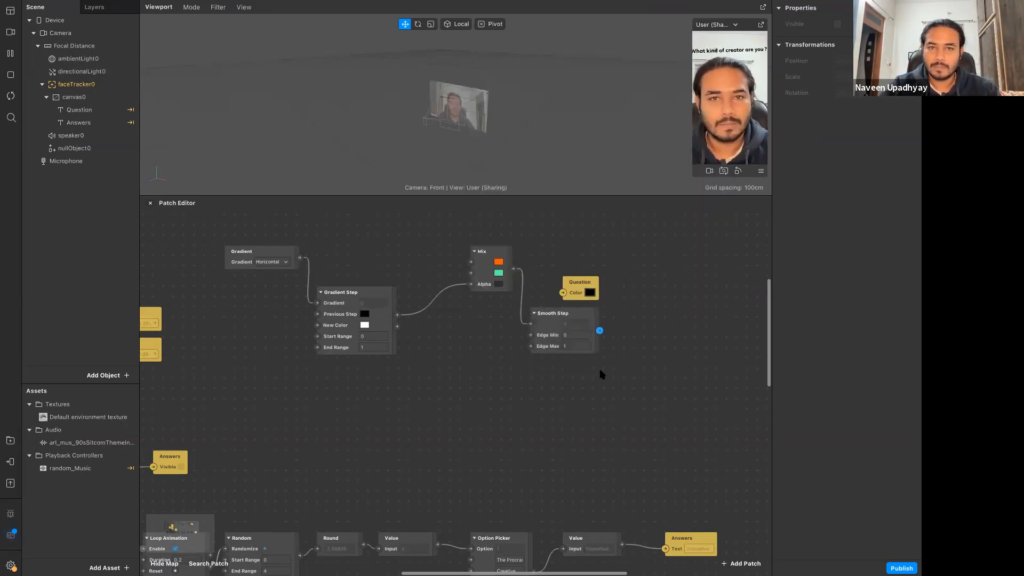
pyautogui.moveTo(563, 296); pyautogui.dragTo(651, 273)
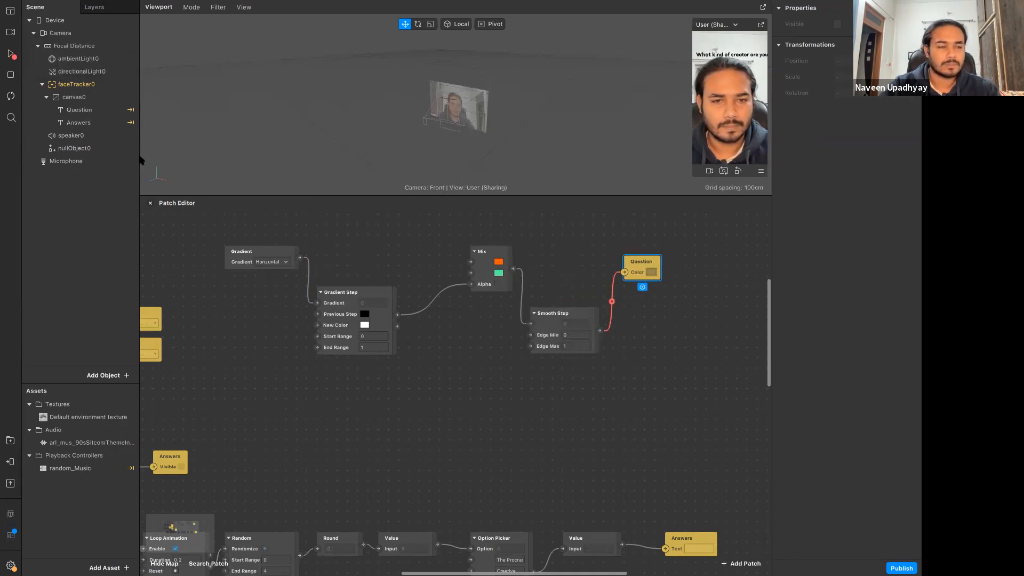
pyautogui.moveTo(18, 62)
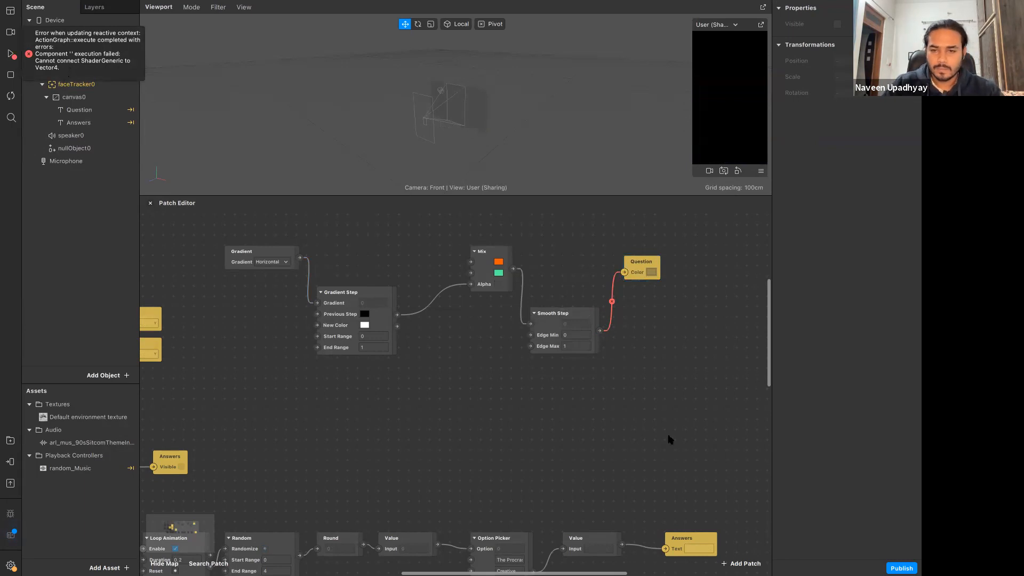
# Delete the Smooth Step, Question Color and Mix patches, and align Gradient Step beside the Gradient patch.
pyautogui.click(552, 335)
pyautogui.press('Delete')
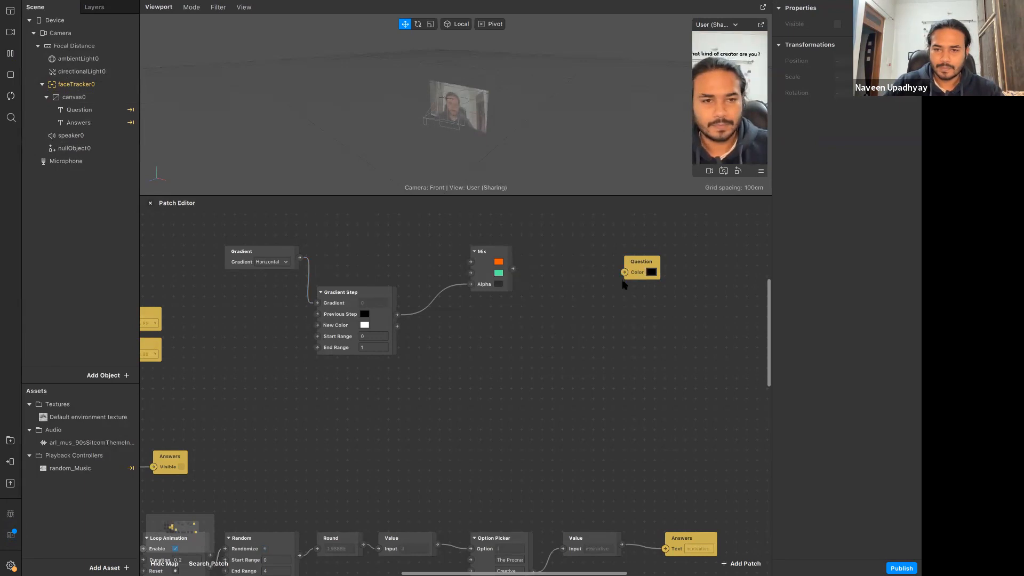
pyautogui.press('Delete')
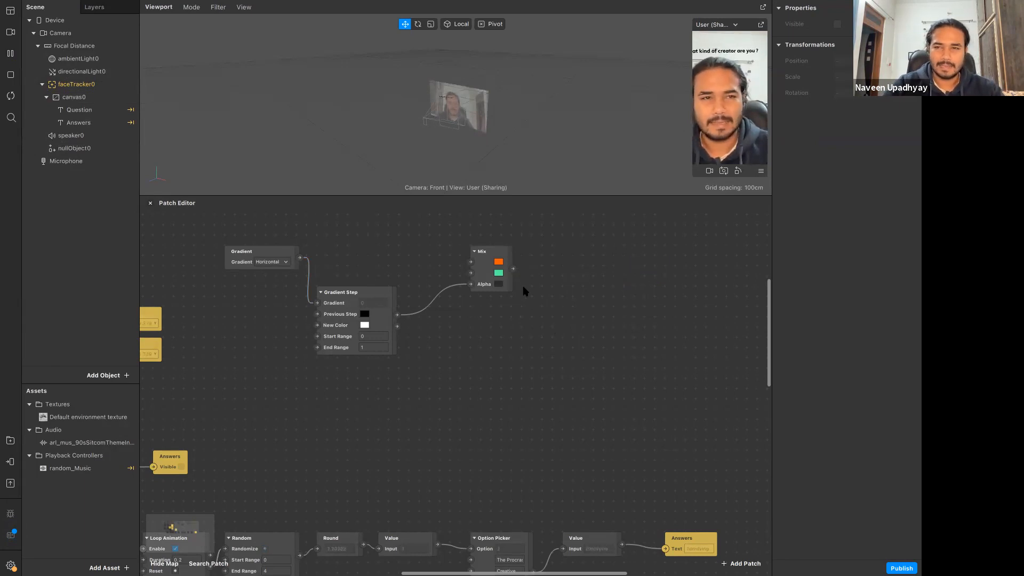
pyautogui.click(480, 275)
pyautogui.press('Delete')
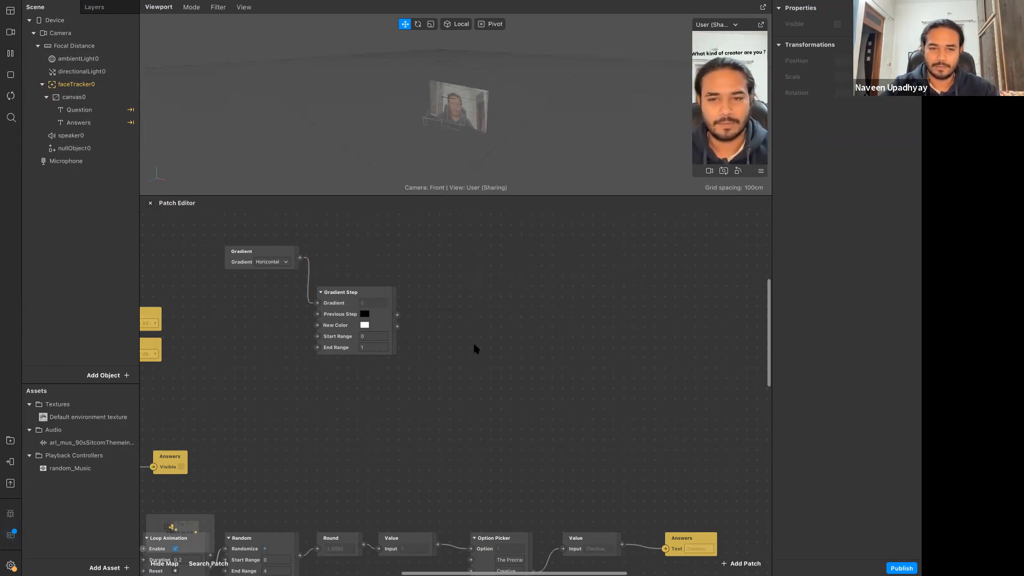
pyautogui.rightClick(463, 369)
pyautogui.click(390, 389)
pyautogui.moveTo(338, 298); pyautogui.dragTo(338, 267)
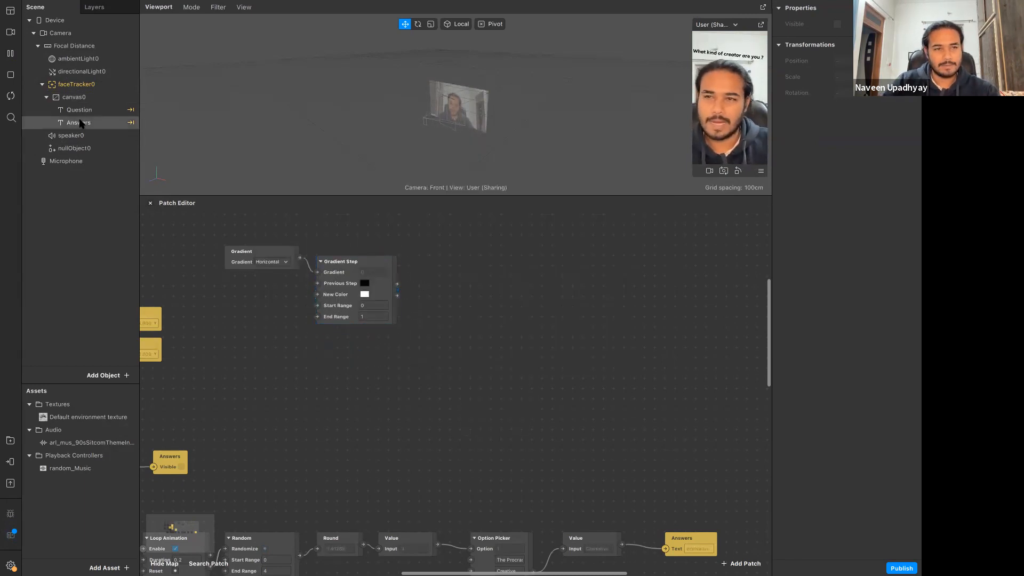
# Assign a new material with the Flat shader type to the Question text and place a patch for its diffuse texture.
pyautogui.click(79, 110)
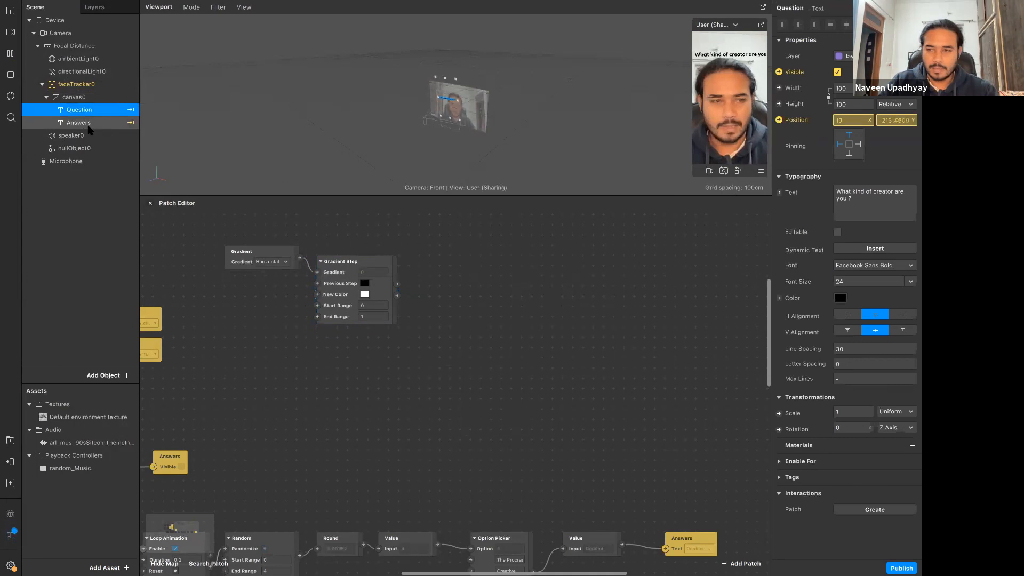
pyautogui.click(913, 446)
pyautogui.click(878, 458)
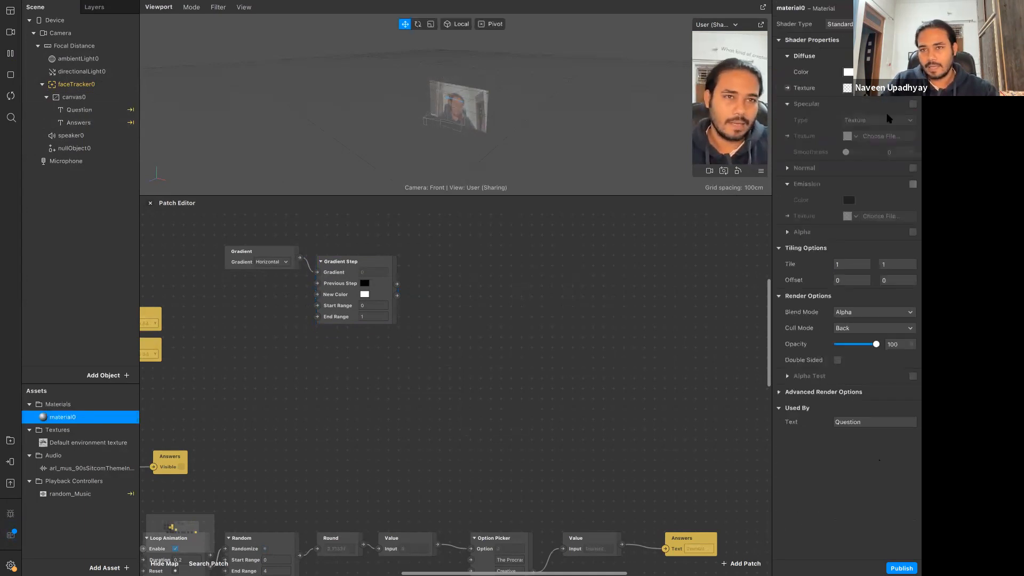
pyautogui.click(846, 25)
pyautogui.click(845, 26)
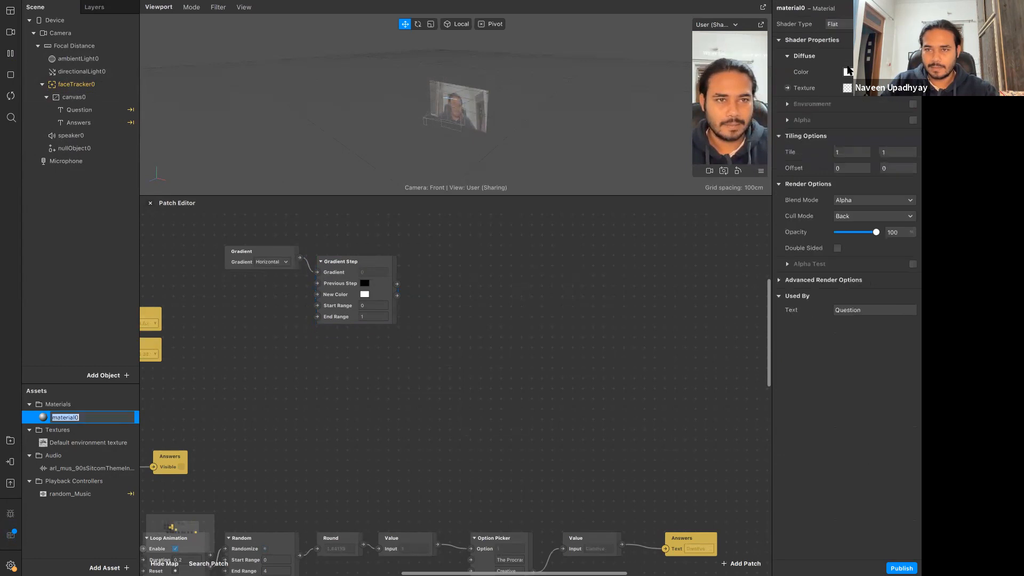
pyautogui.click(789, 88)
pyautogui.moveTo(486, 400); pyautogui.dragTo(623, 275)
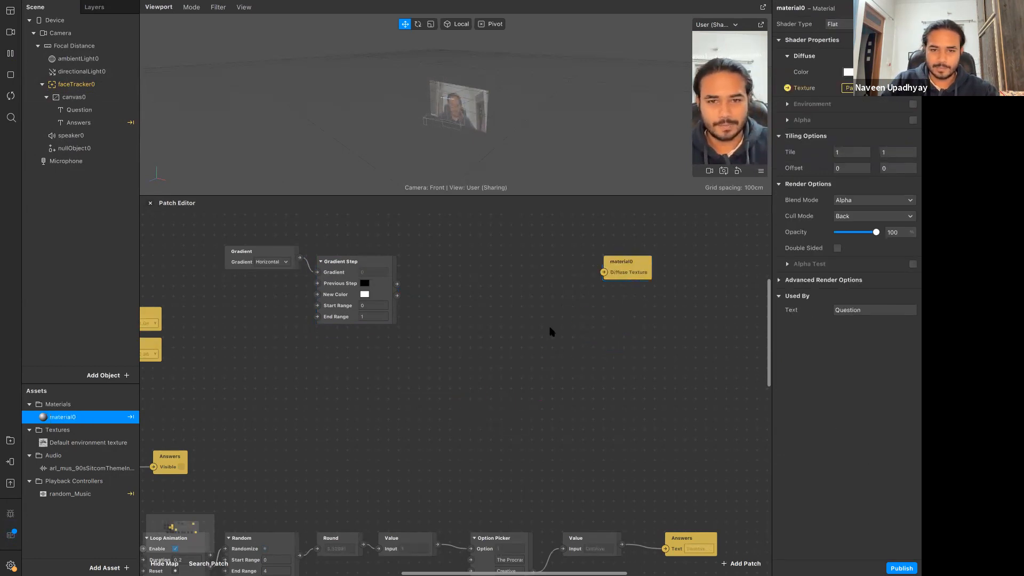
# Add a color-type Mix patch, feeding its Alpha from Gradient Step and its output into material0's Diffuse Texture.
pyautogui.doubleClick(517, 281)
pyautogui.write('m')
pyautogui.press('Return')
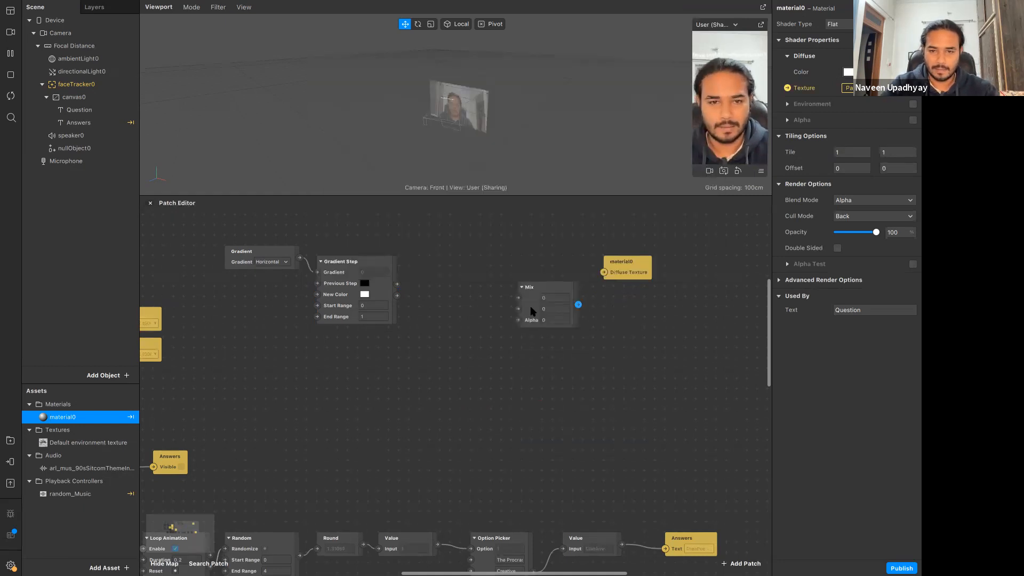
pyautogui.click(534, 312)
pyautogui.click(545, 340)
pyautogui.click(544, 354)
pyautogui.moveTo(561, 313); pyautogui.dragTo(567, 289)
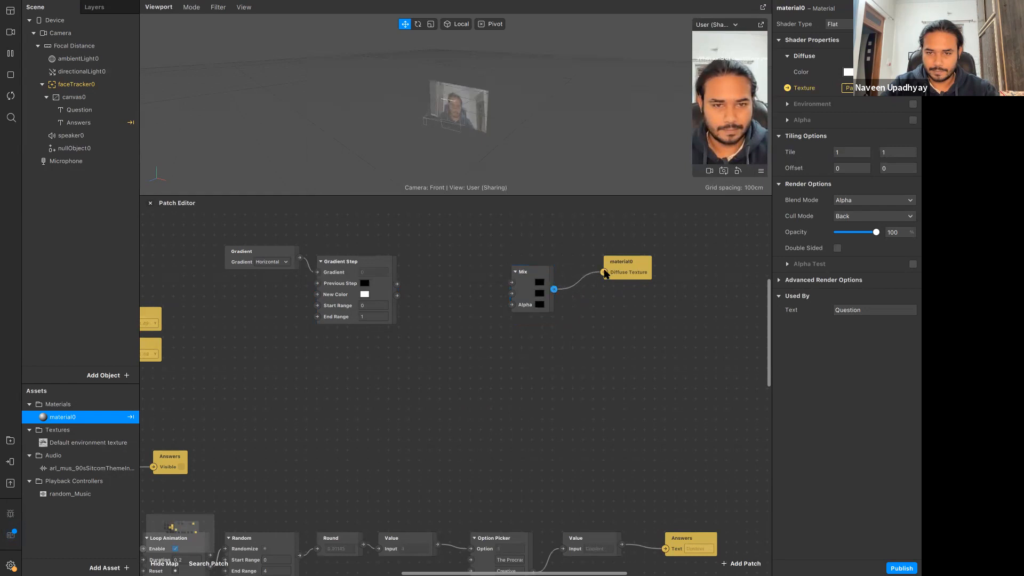
pyautogui.moveTo(397, 284); pyautogui.dragTo(511, 305)
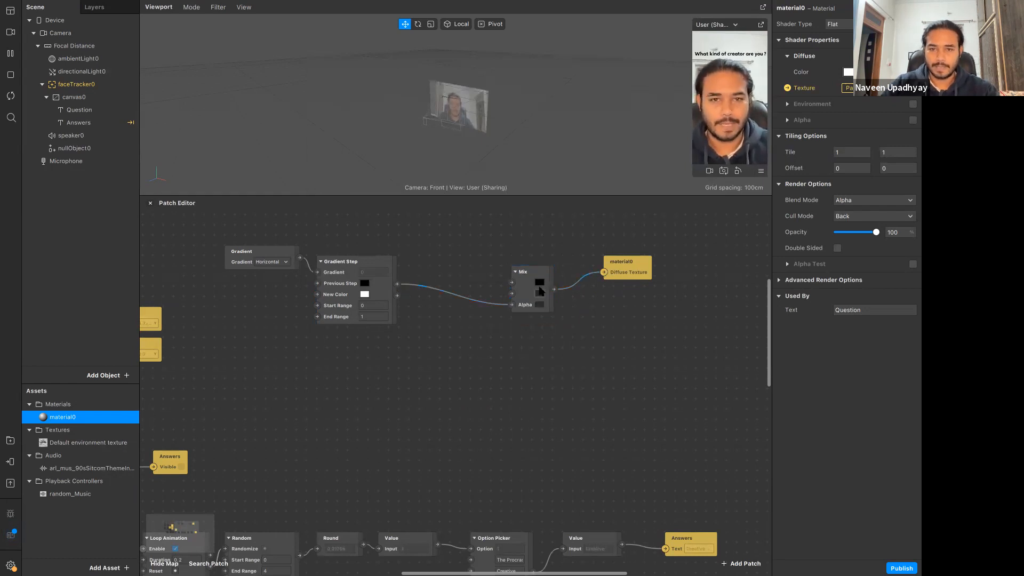
# Set the first color of the Mix patch to orange.
pyautogui.click(539, 293)
pyautogui.moveTo(240, 174); pyautogui.dragTo(224, 175)
pyautogui.click(316, 244)
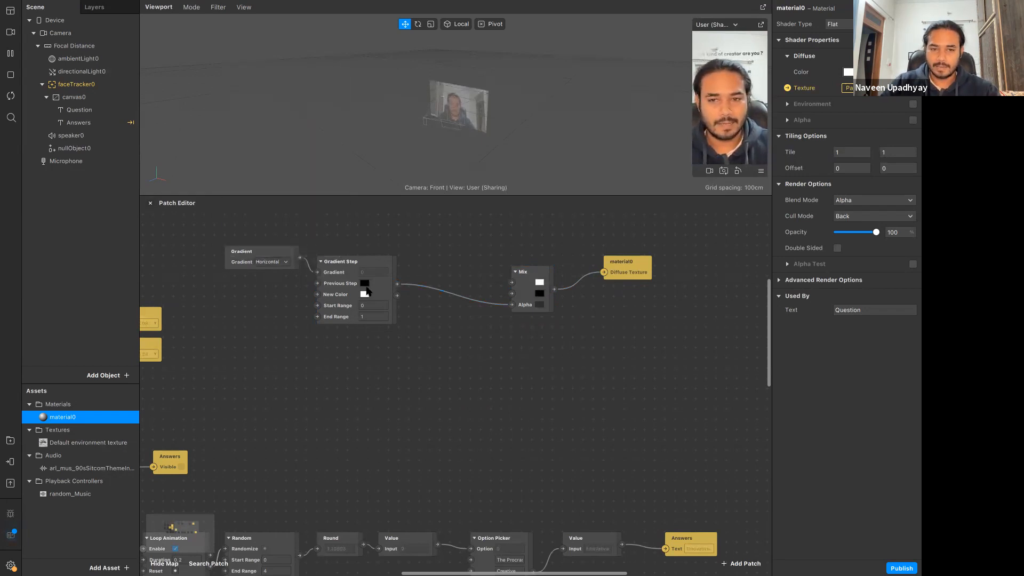
pyautogui.click(540, 282)
pyautogui.click(311, 118)
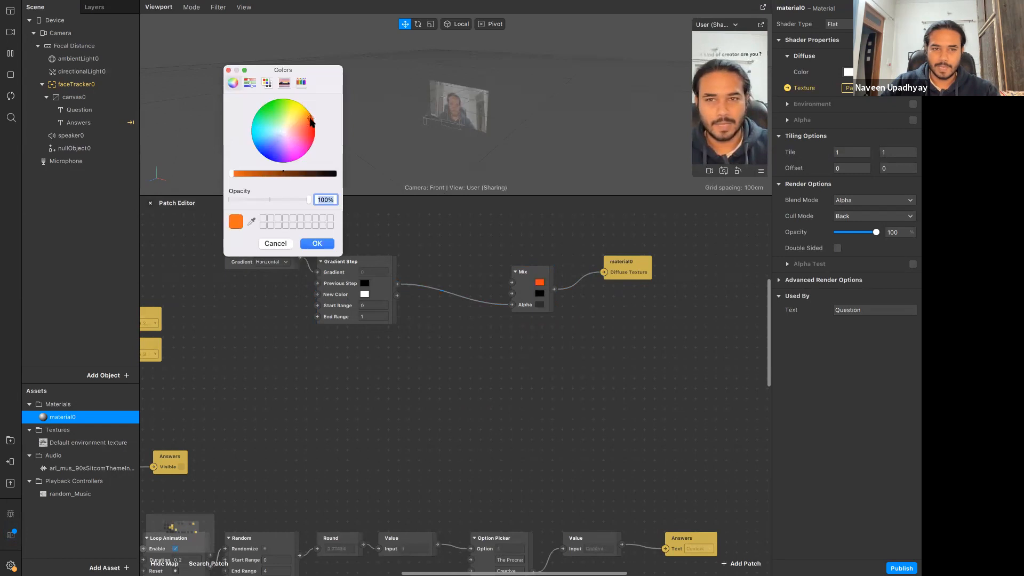
pyautogui.click(318, 244)
pyautogui.click(539, 293)
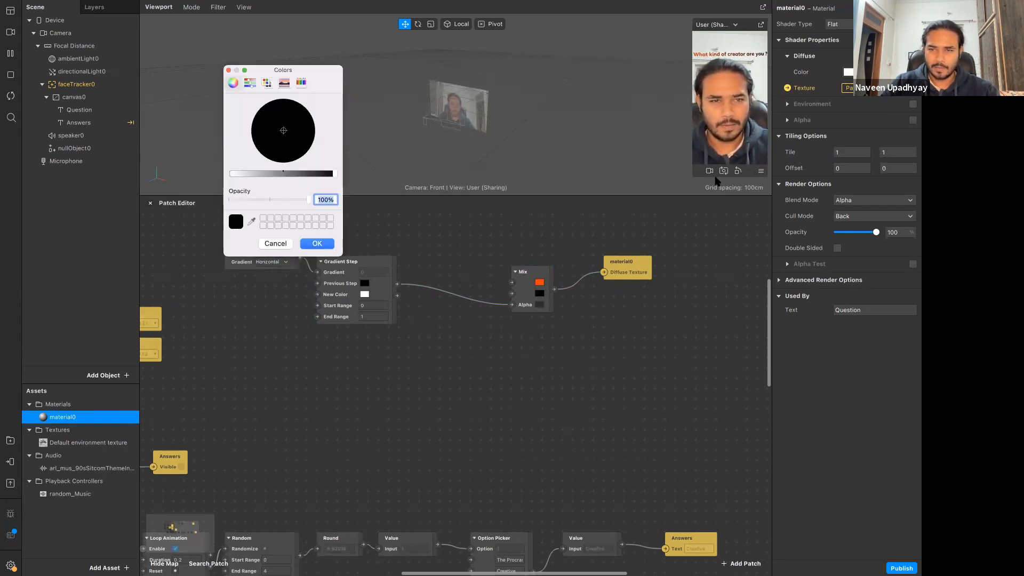
pyautogui.click(692, 175)
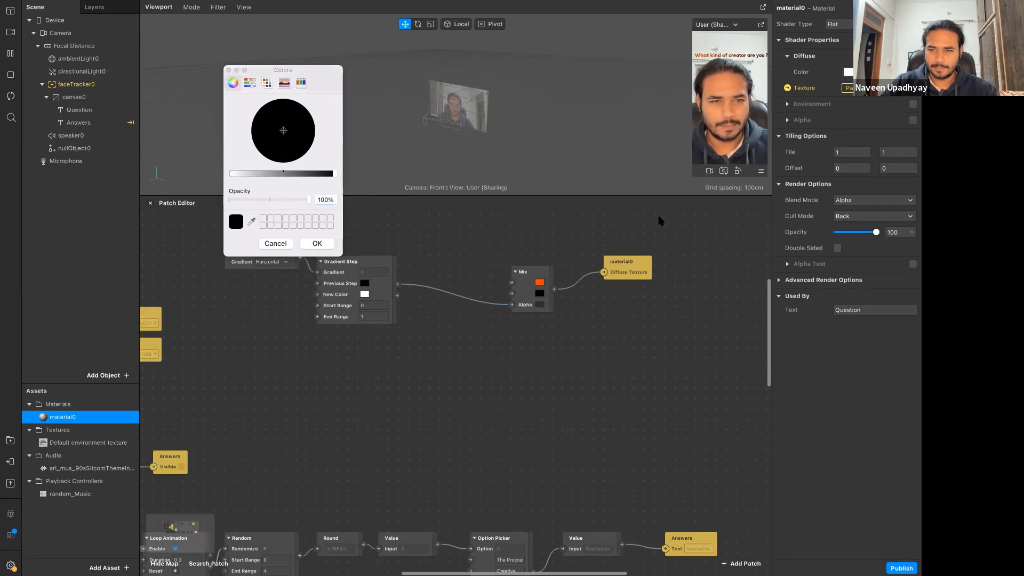
pyautogui.click(269, 244)
# Detach the filter preview into its own window and enlarge it.
pyautogui.moveTo(695, 175); pyautogui.dragTo(636, 362)
pyautogui.click(760, 24)
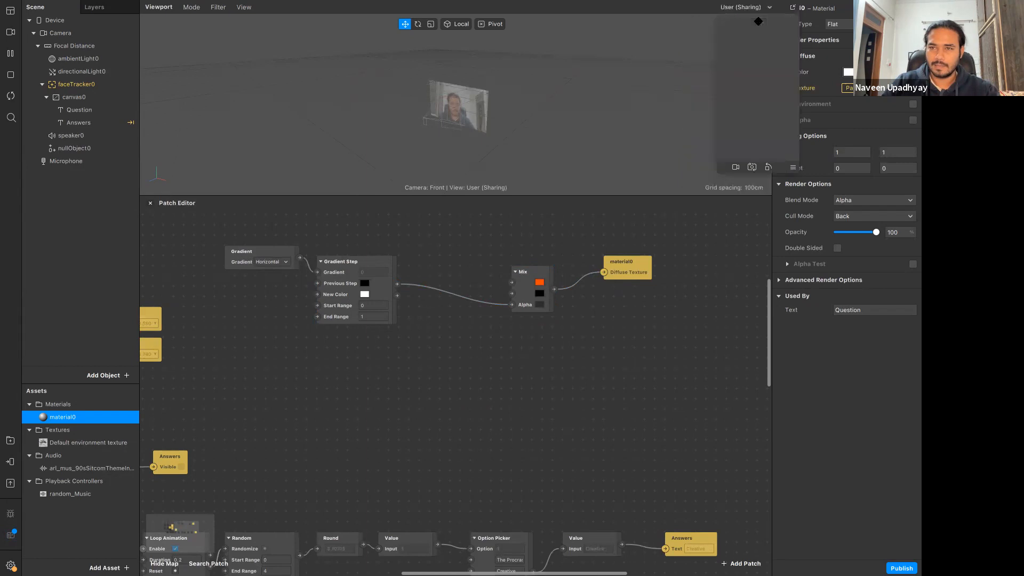
pyautogui.moveTo(718, 171); pyautogui.dragTo(588, 404)
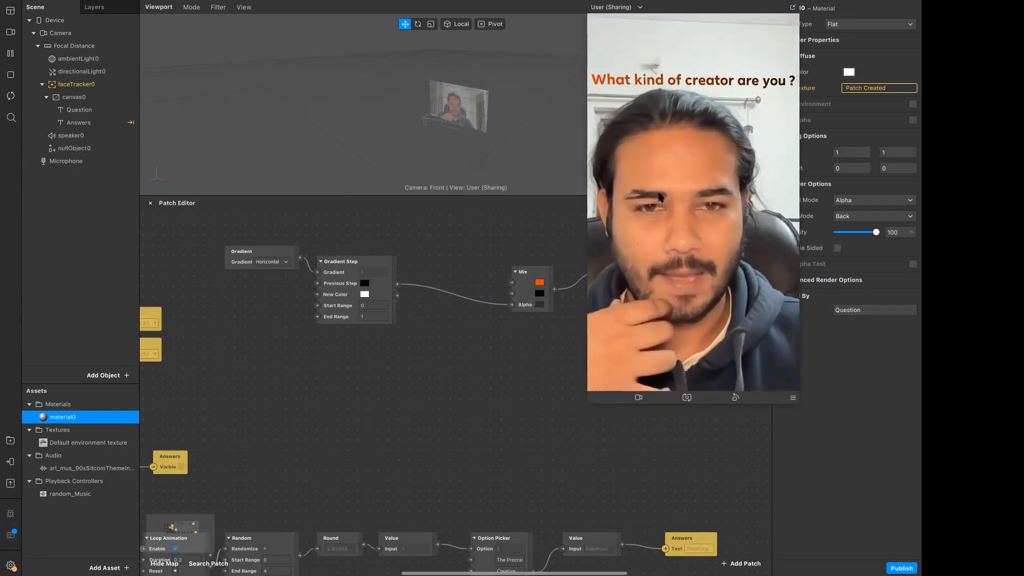
# Move the Mix patch close to the Gradient Step patch.
pyautogui.hscroll(5, 456, 382)
pyautogui.scroll(-2, 456, 382)
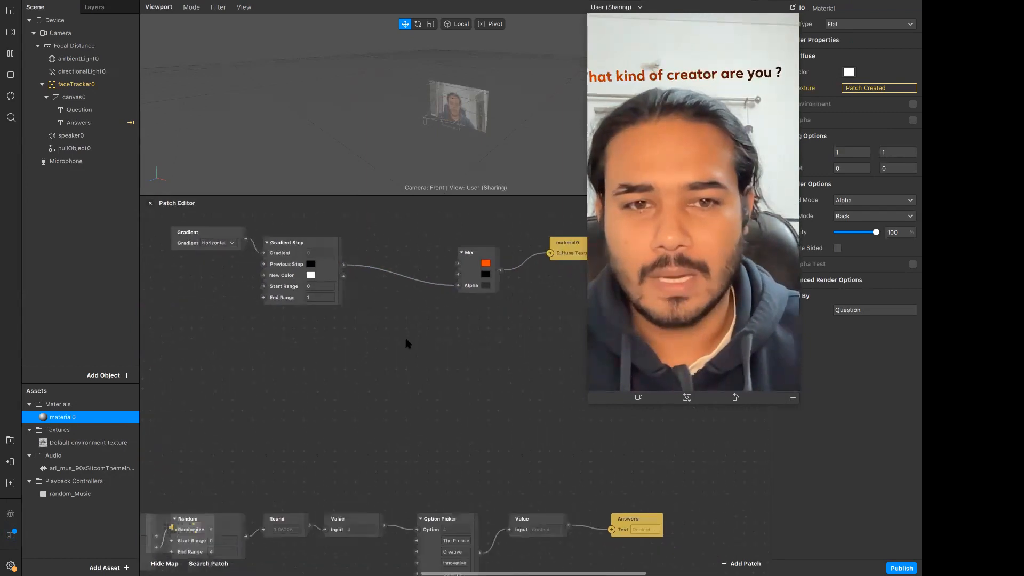
pyautogui.hscroll(-2, 480, 271)
pyautogui.scroll(1, 480, 271)
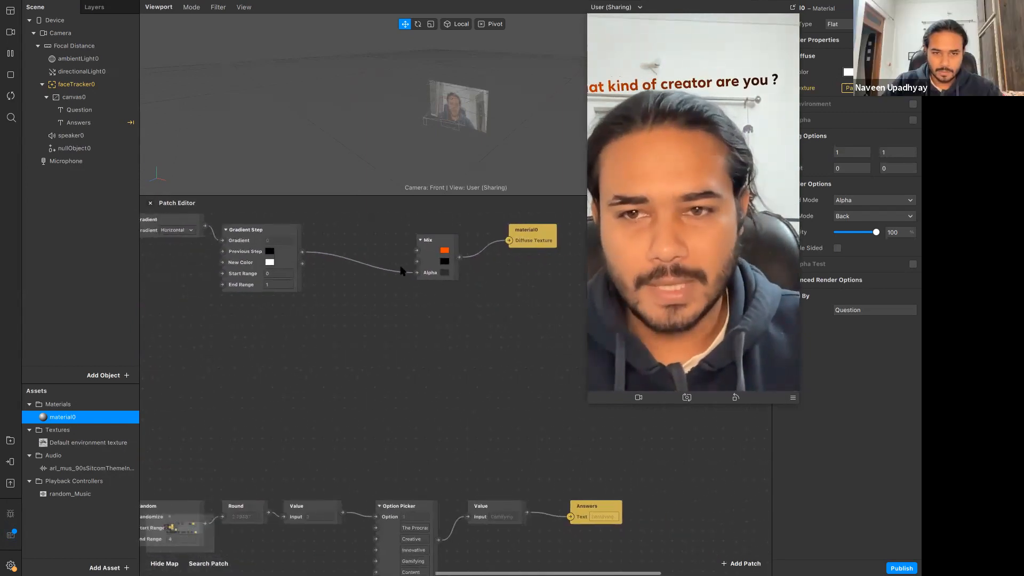
pyautogui.scroll(1, 569, 291)
pyautogui.hscroll(-1, 569, 291)
pyautogui.moveTo(480, 274); pyautogui.dragTo(388, 264)
pyautogui.click(260, 260)
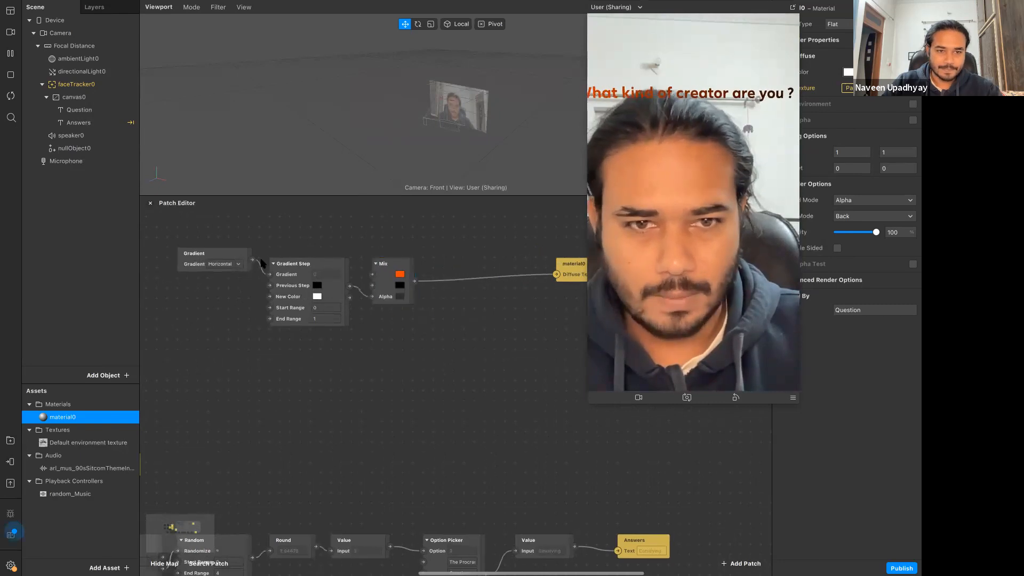
# Set the Gradient patch's gradient type to Circular.
pyautogui.click(223, 264)
pyautogui.click(233, 278)
pyautogui.click(231, 264)
pyautogui.click(229, 288)
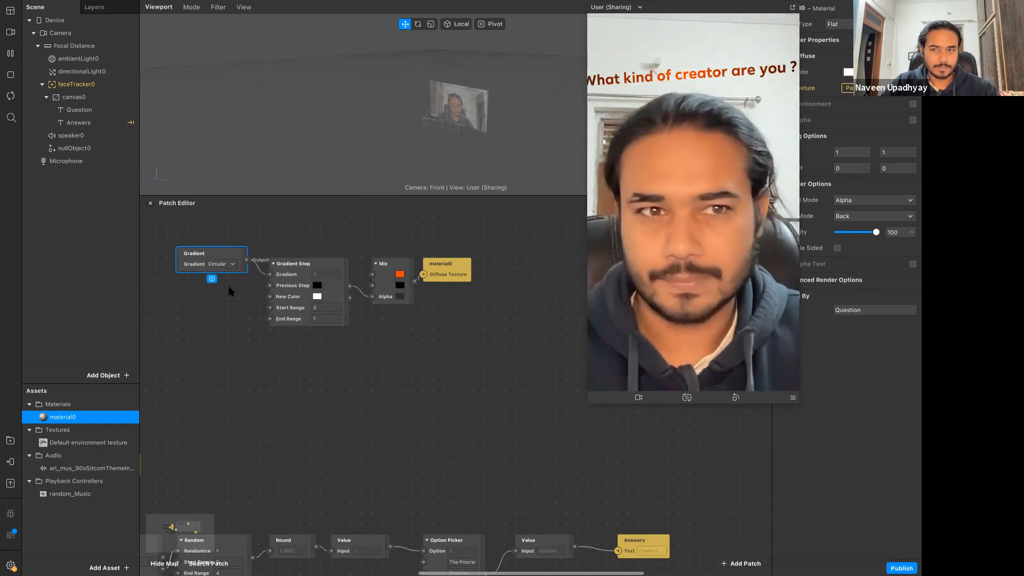
pyautogui.click(351, 351)
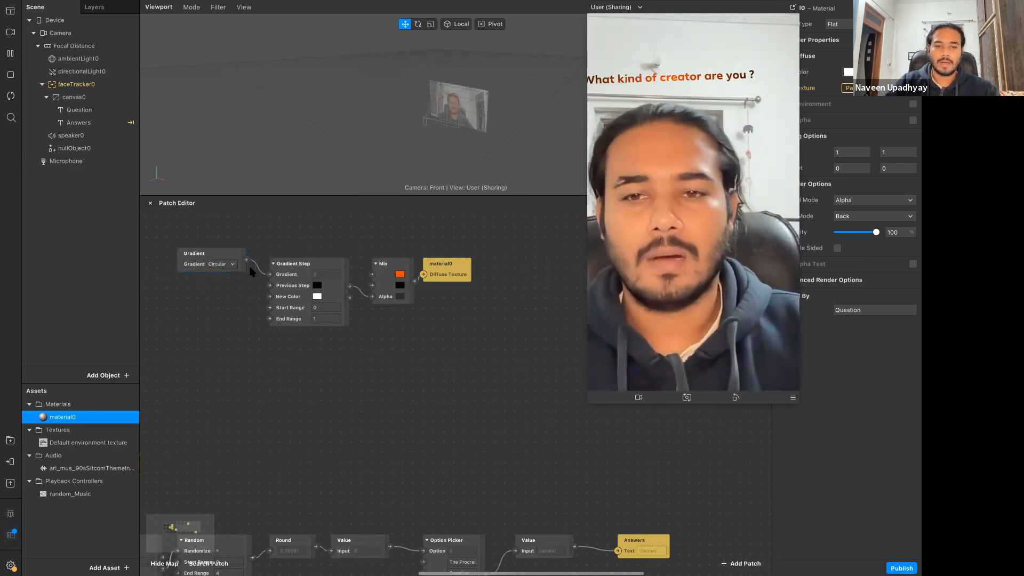
pyautogui.moveTo(210, 231); pyautogui.dragTo(434, 329)
pyautogui.click(480, 348)
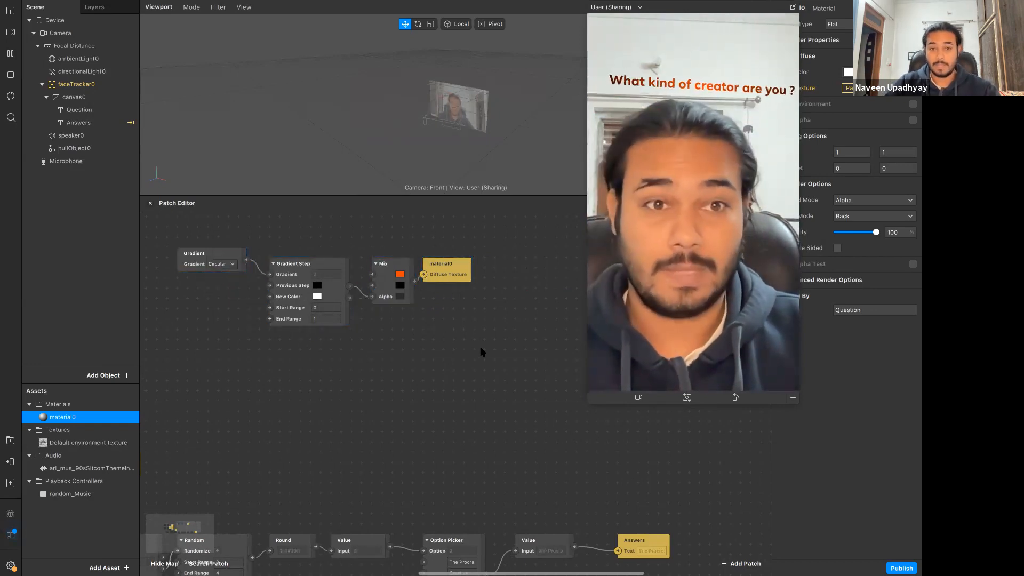
# Review the Answers text's properties and the gradient patch chain, moving the preview window off the patches.
pyautogui.hscroll(-3, 437, 358)
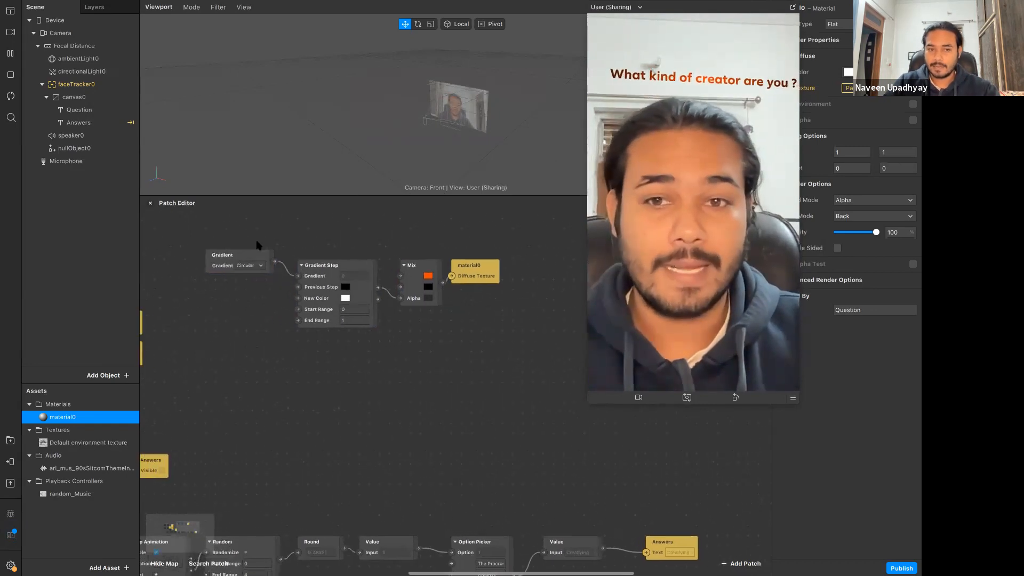
pyautogui.hscroll(-2, 258, 245)
pyautogui.moveTo(491, 379); pyautogui.dragTo(84, 112)
pyautogui.click(88, 123)
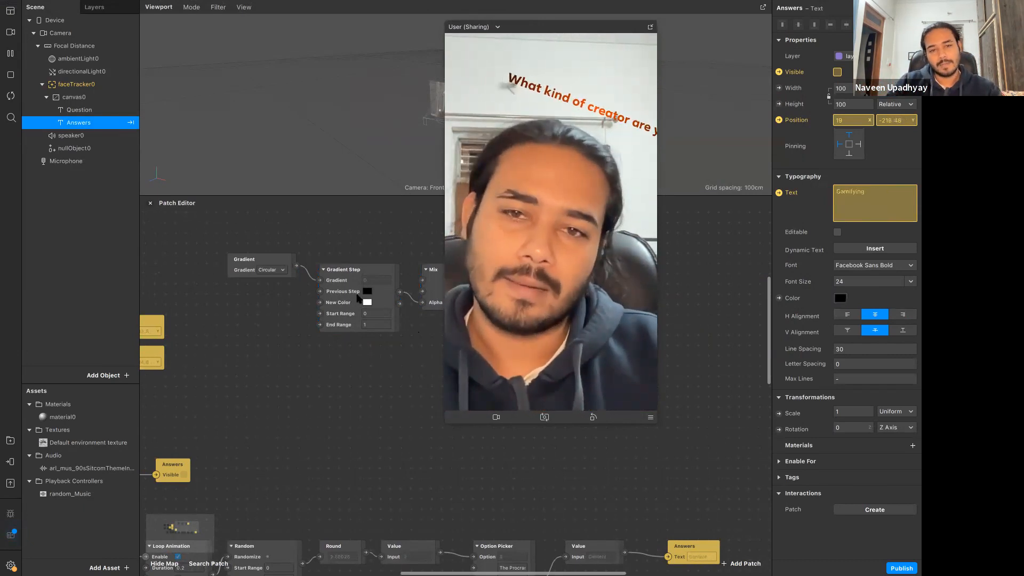
pyautogui.click(280, 266)
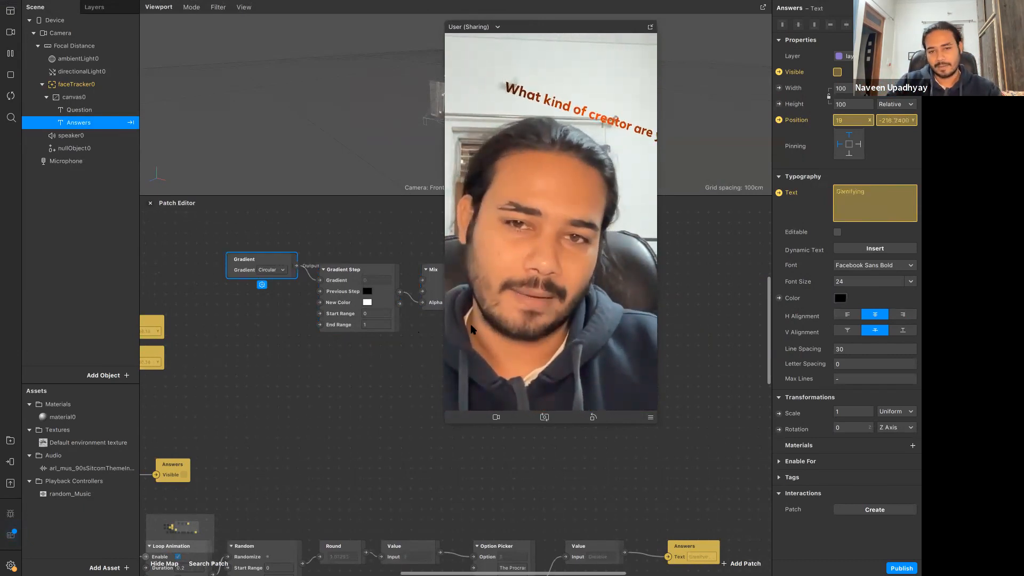
pyautogui.click(420, 340)
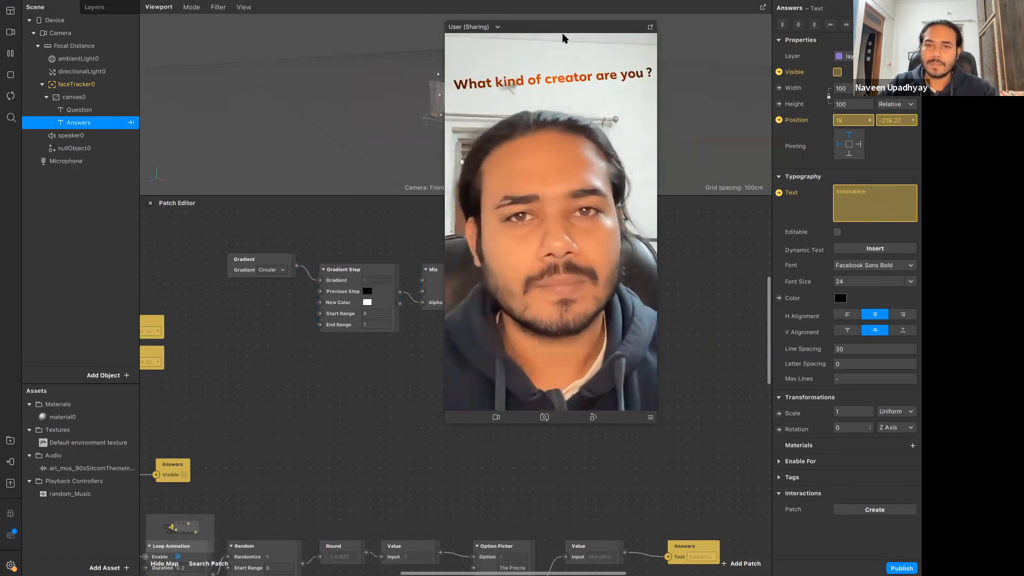
pyautogui.moveTo(531, 40); pyautogui.dragTo(816, 129)
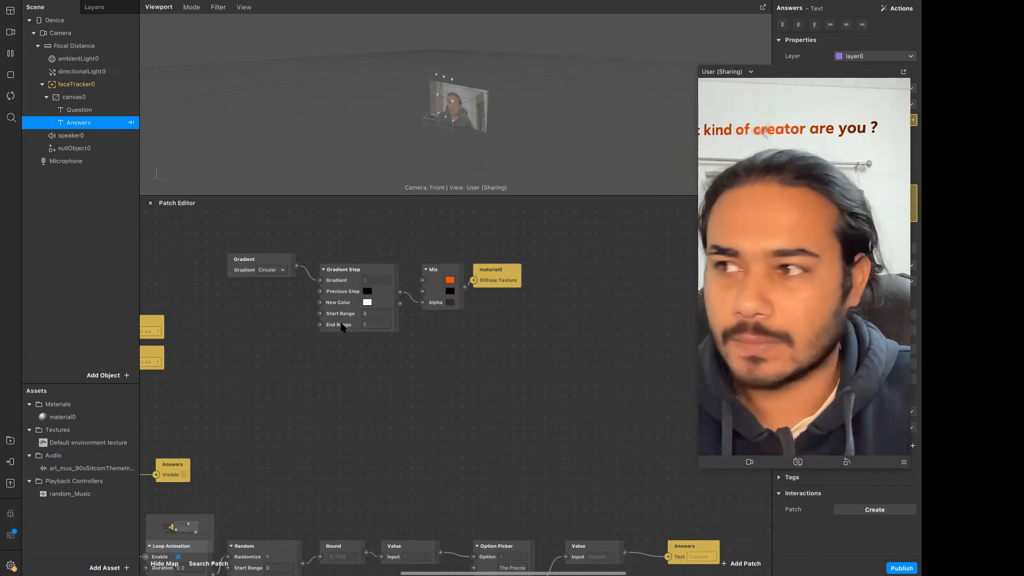
pyautogui.hscroll(-3, 341, 327)
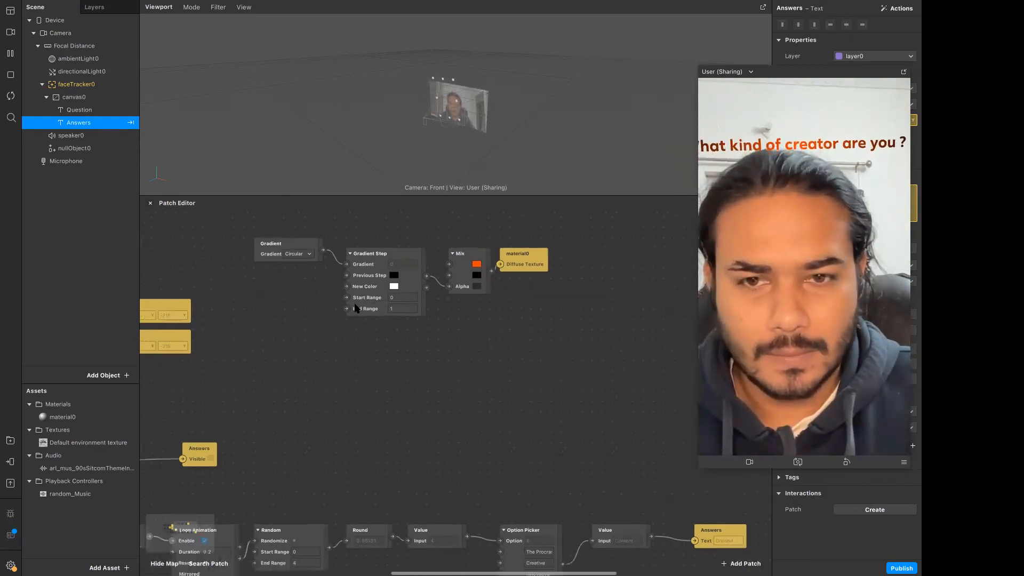
pyautogui.hscroll(-2, 356, 309)
pyautogui.scroll(-1, 356, 308)
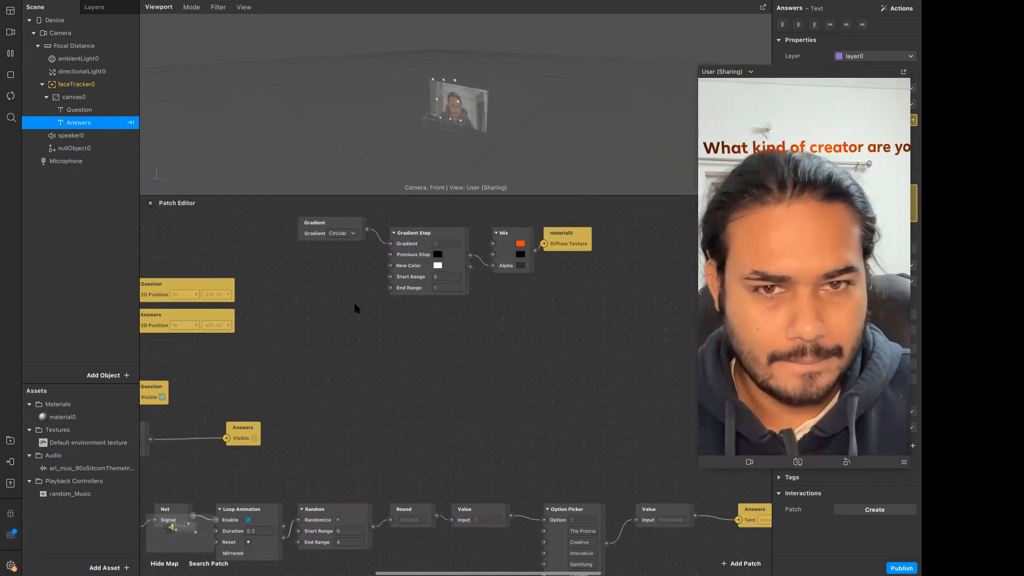
pyautogui.scroll(5, 356, 308)
pyautogui.hscroll(2, 356, 309)
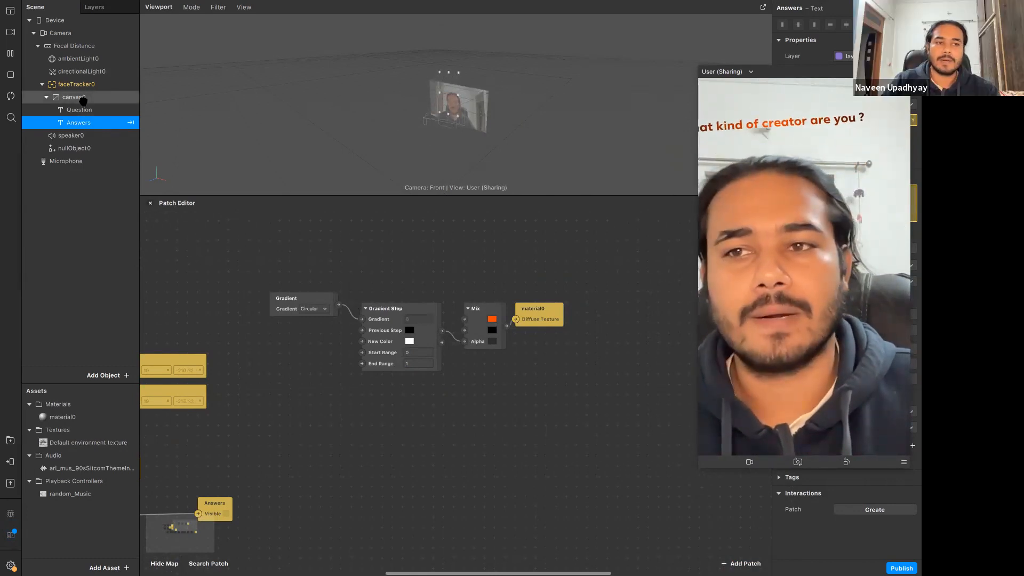
# Add a rectangle to canvas0 and place it above the Question text in the object order.
pyautogui.click(80, 98)
pyautogui.rightClick(80, 98)
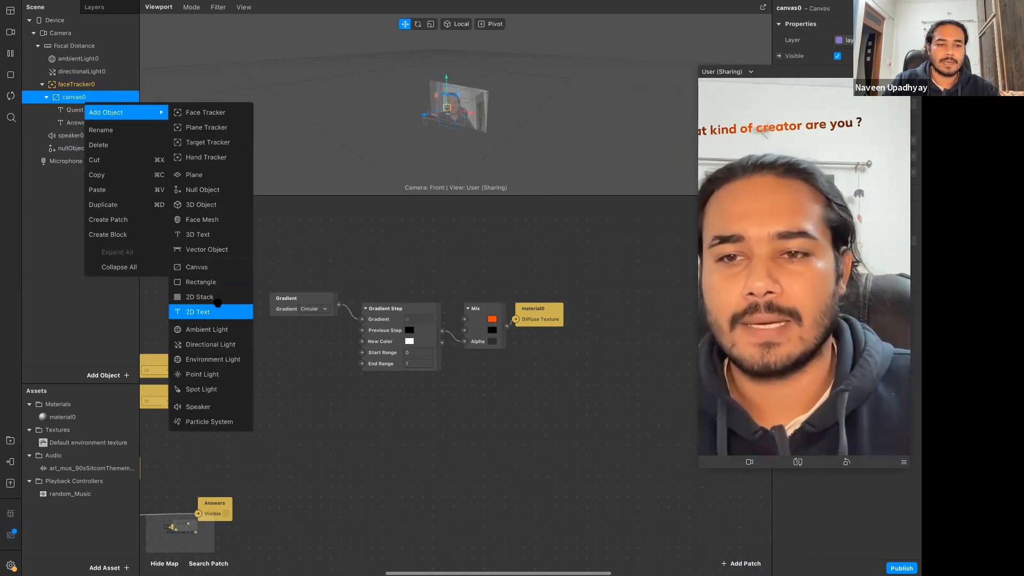
pyautogui.click(201, 282)
pyautogui.moveTo(86, 136); pyautogui.dragTo(81, 106)
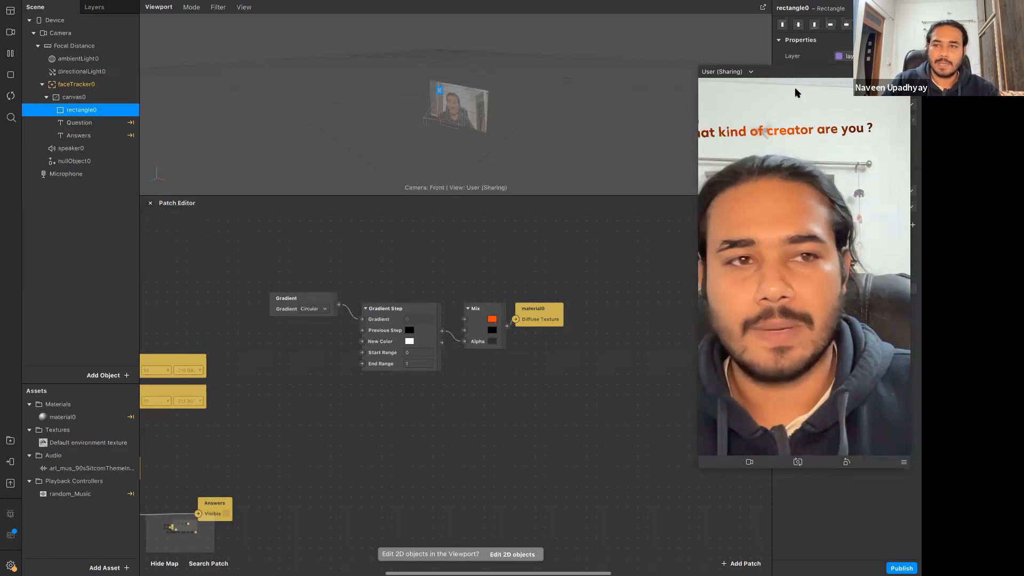
# Move the preview window clear of the new rectangle's properties.
pyautogui.moveTo(847, 73); pyautogui.dragTo(669, 70)
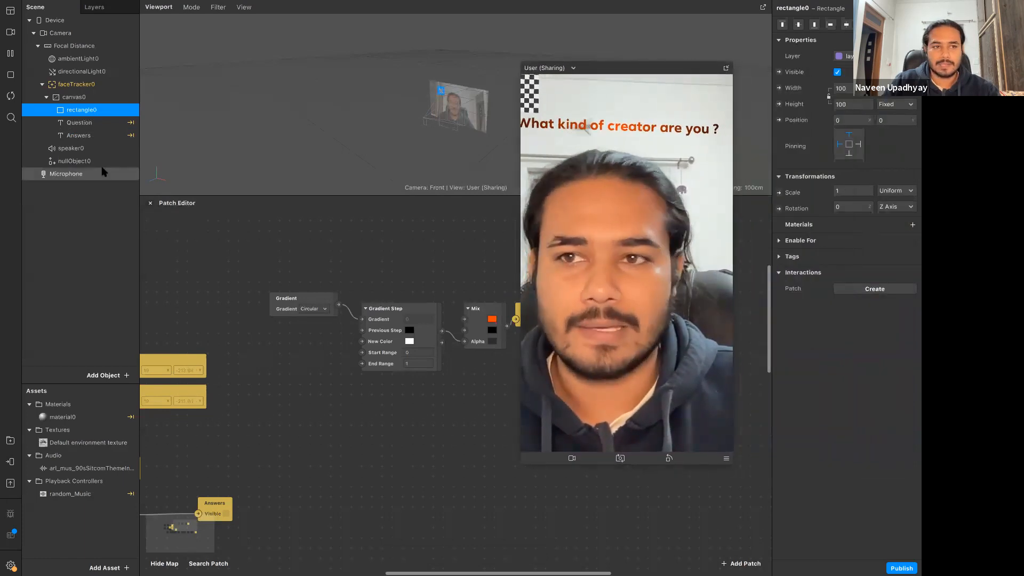
pyautogui.hscroll(-1, 459, 390)
pyautogui.scroll(-1, 456, 390)
pyautogui.scroll(1, 453, 389)
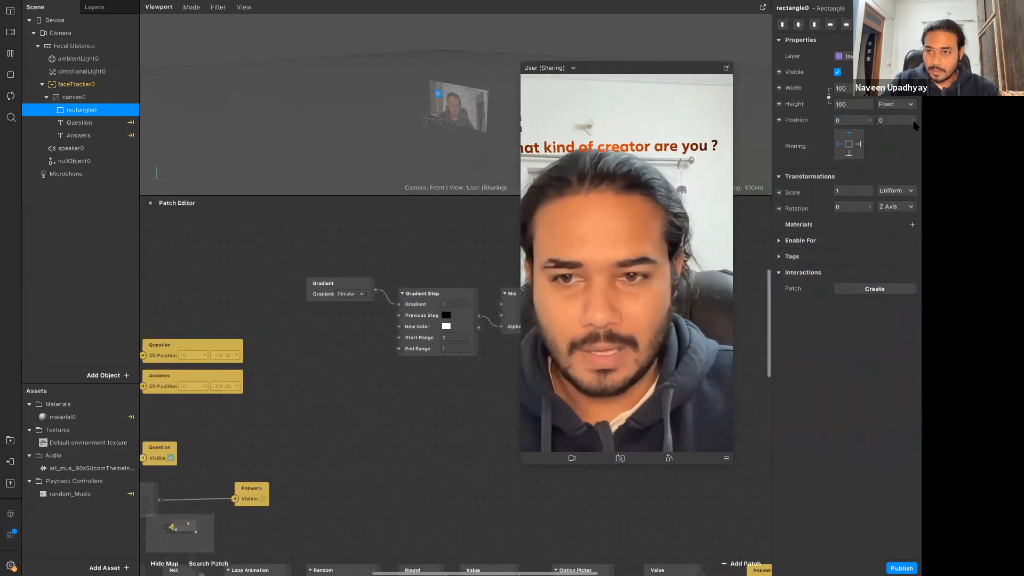
# Make rectangle0's width and height Relative and drive its 2D position from the Transition patch.
pyautogui.click(896, 88)
pyautogui.click(894, 99)
pyautogui.click(896, 104)
pyautogui.click(893, 128)
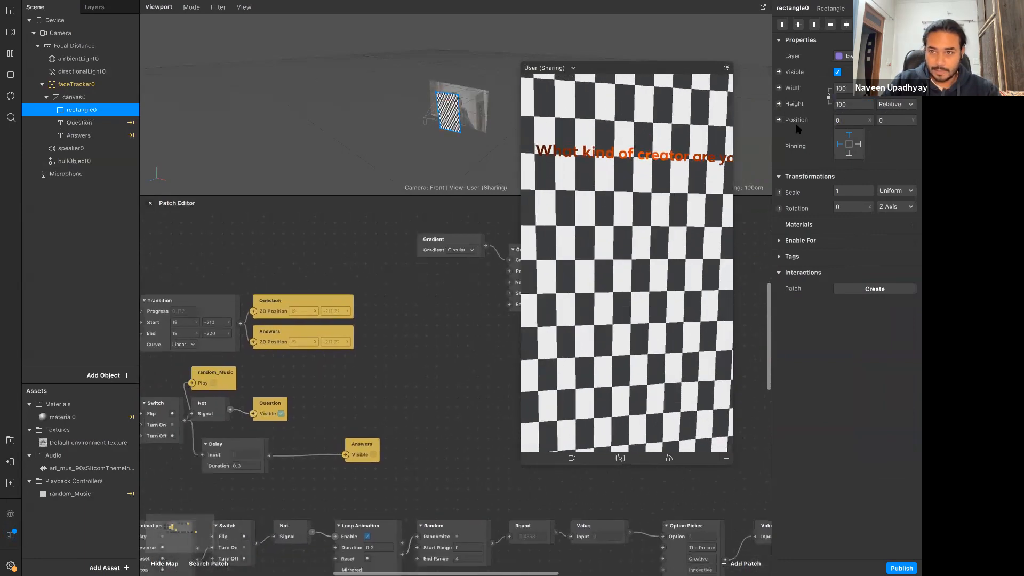
pyautogui.click(780, 120)
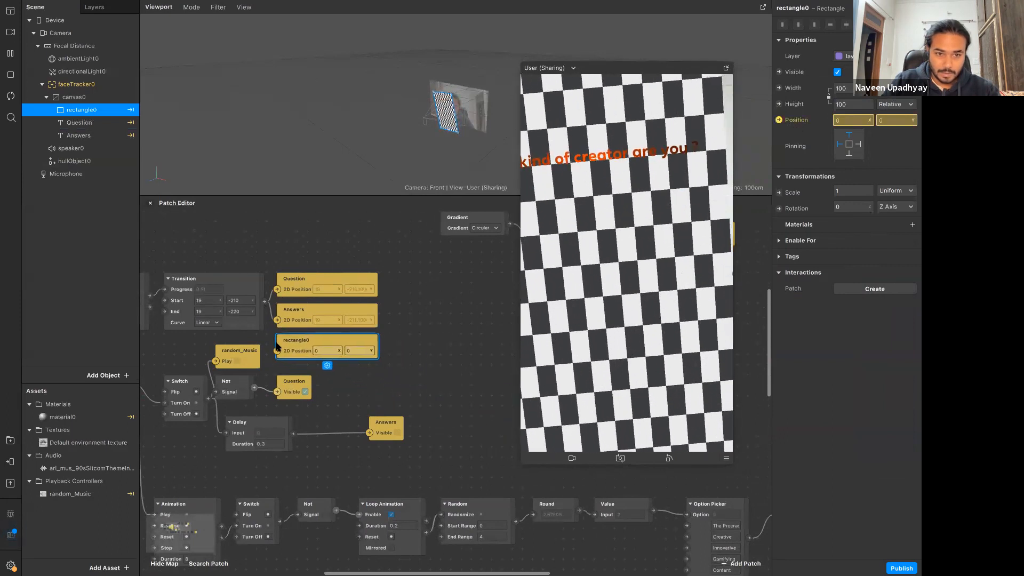
pyautogui.moveTo(264, 301); pyautogui.dragTo(278, 351)
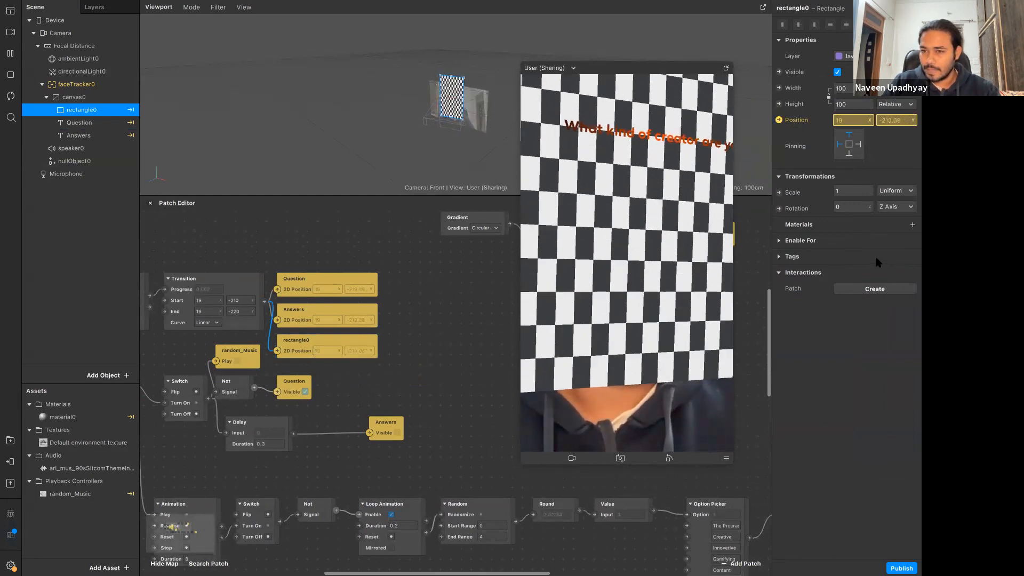
# Create a new material for rectangle0 with the Flat shader type.
pyautogui.click(913, 224)
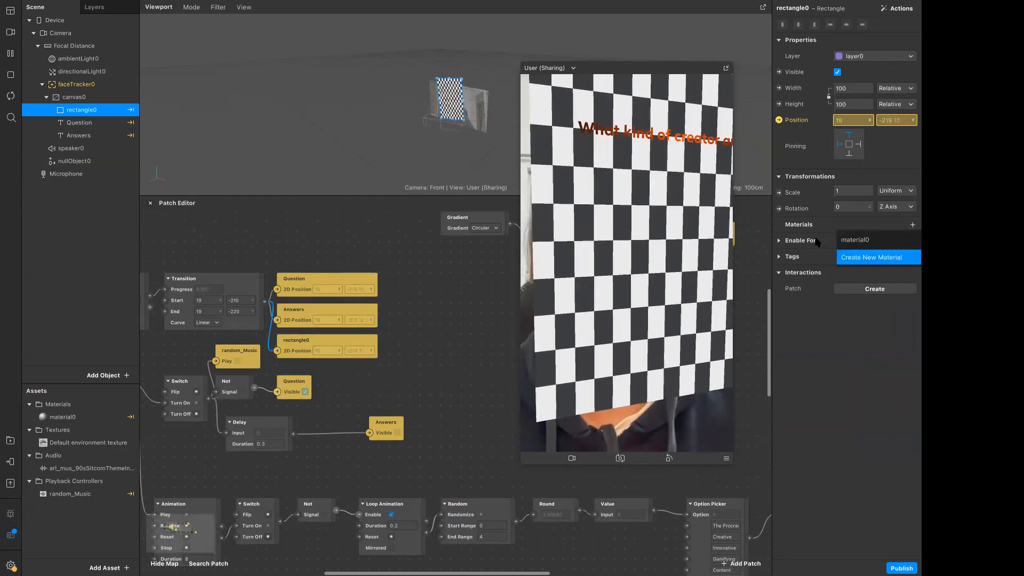
pyautogui.click(852, 257)
pyautogui.click(859, 25)
pyautogui.click(859, 28)
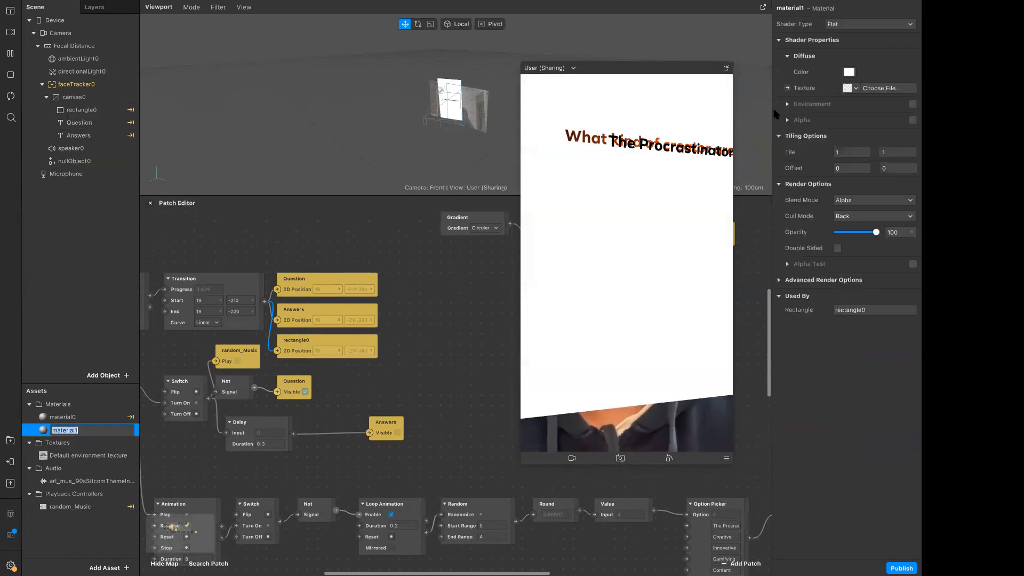
# Rename the Question text's material as mat_ques and the rectangle's material as mat_bg.
pyautogui.doubleClick(73, 419)
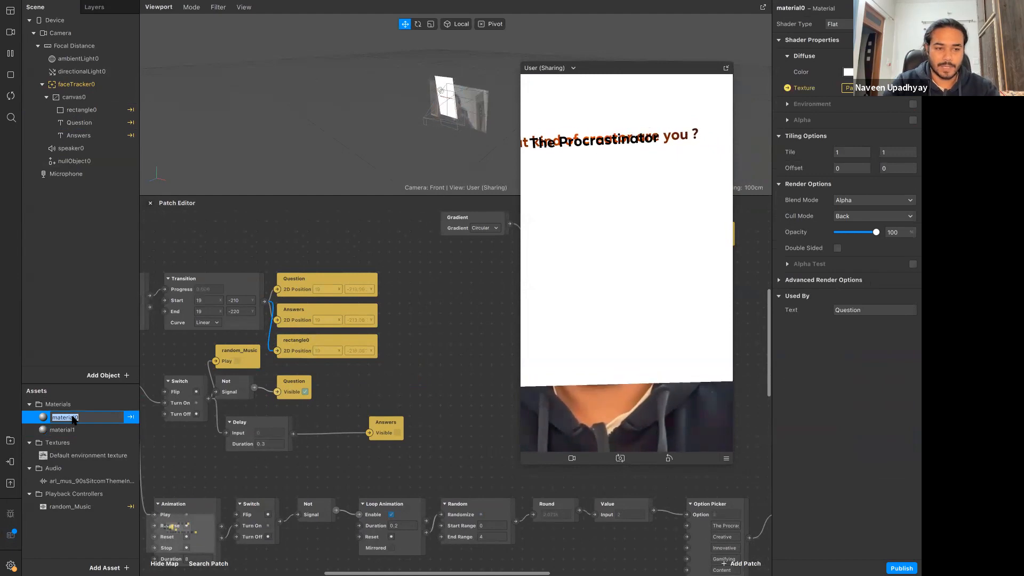
pyautogui.write('mat_ques')
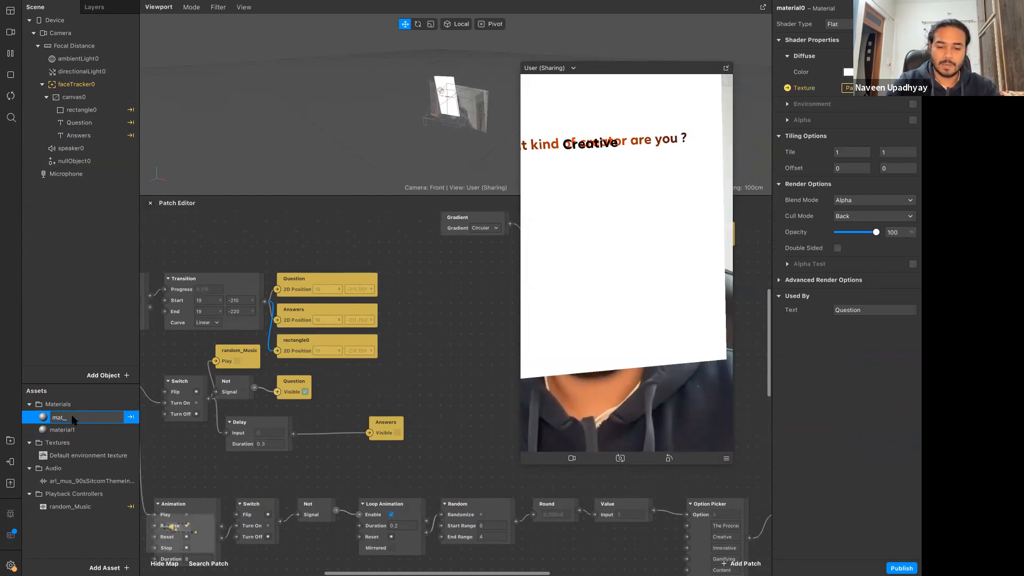
pyautogui.press('Return')
pyautogui.click(74, 430)
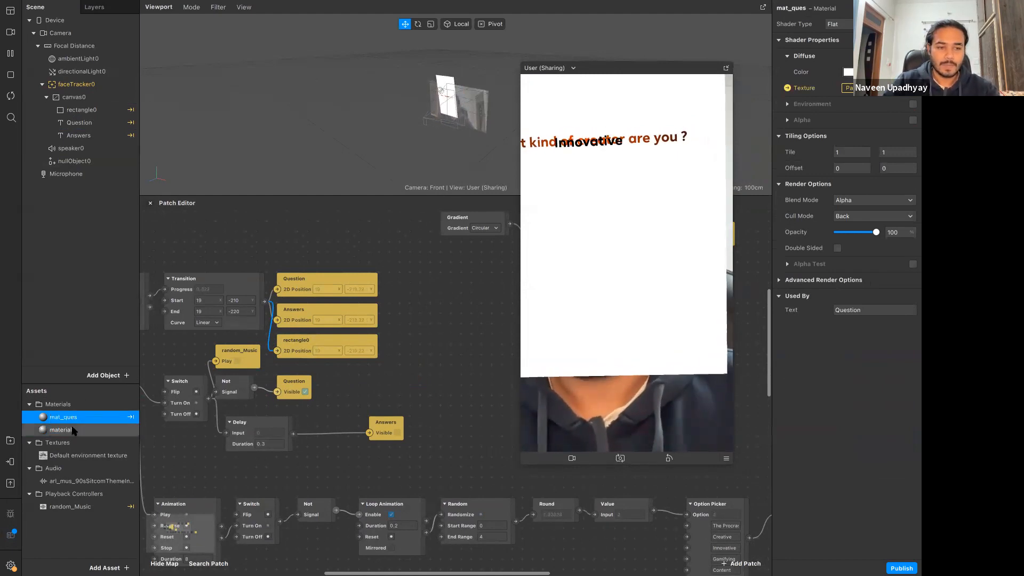
pyautogui.doubleClick(74, 430)
pyautogui.write('mat_bg')
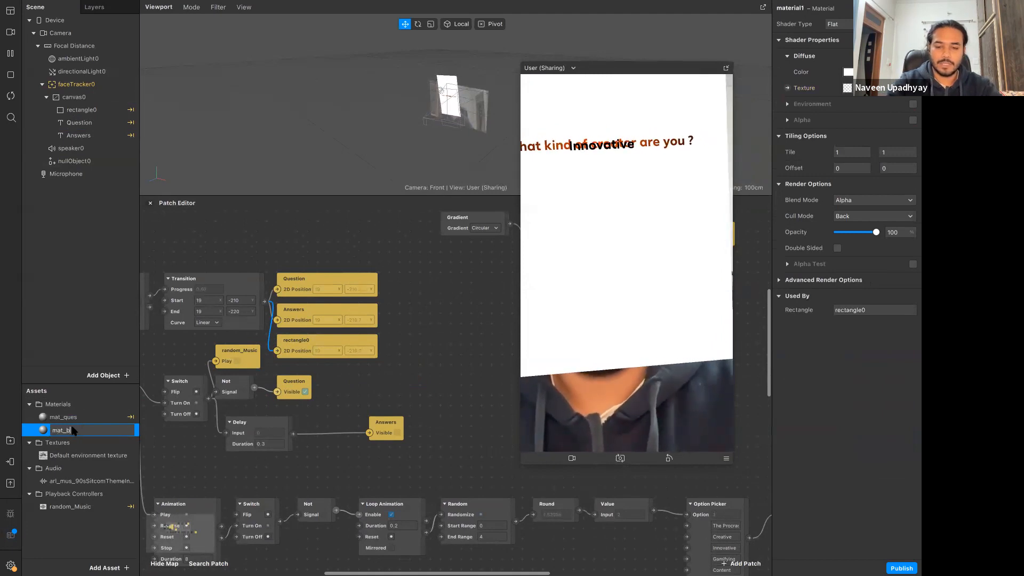
pyautogui.press('Return')
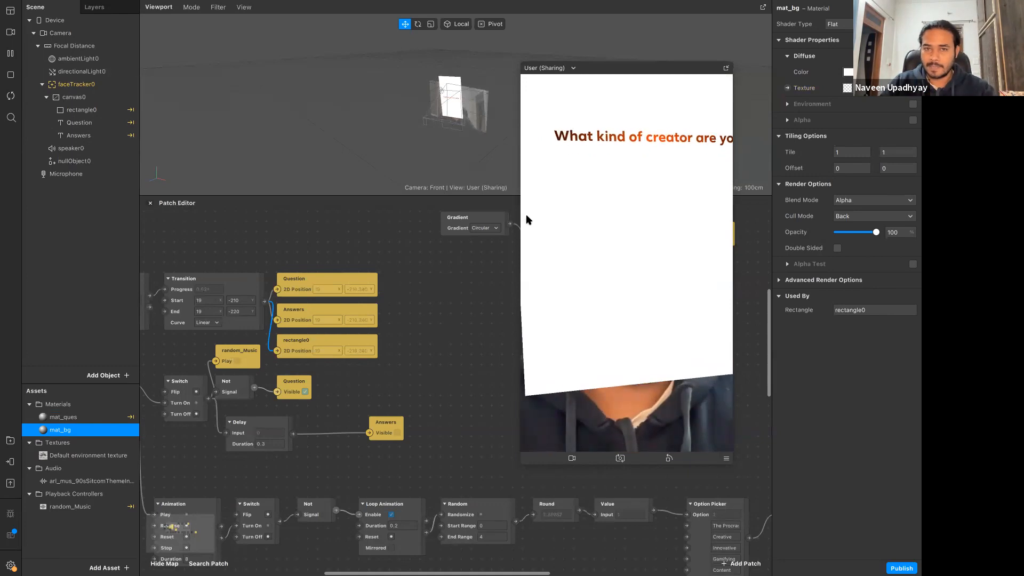
# Size rectangle0 with a Fixed width of 200 and height of 200.
pyautogui.click(78, 115)
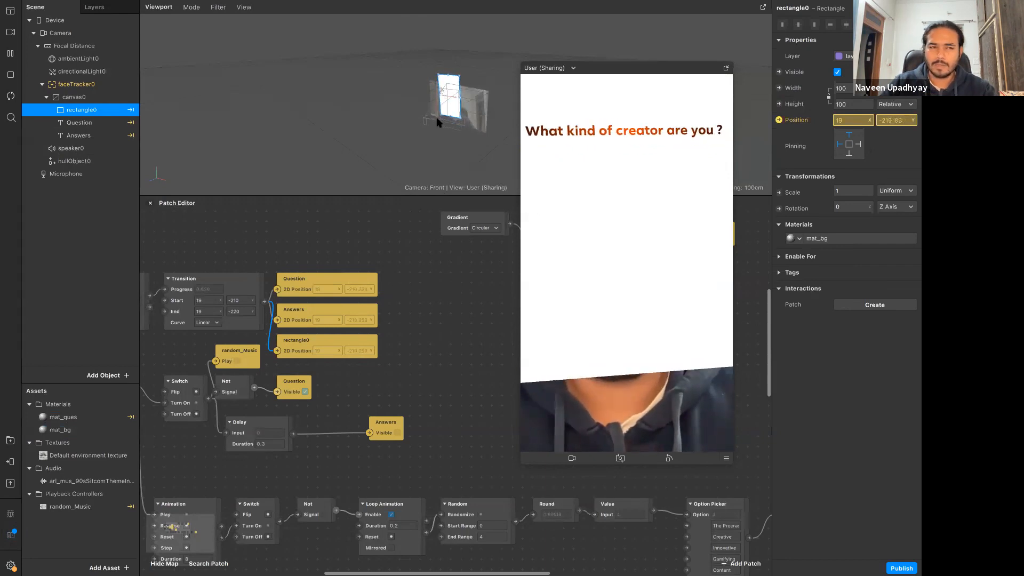
pyautogui.click(850, 88)
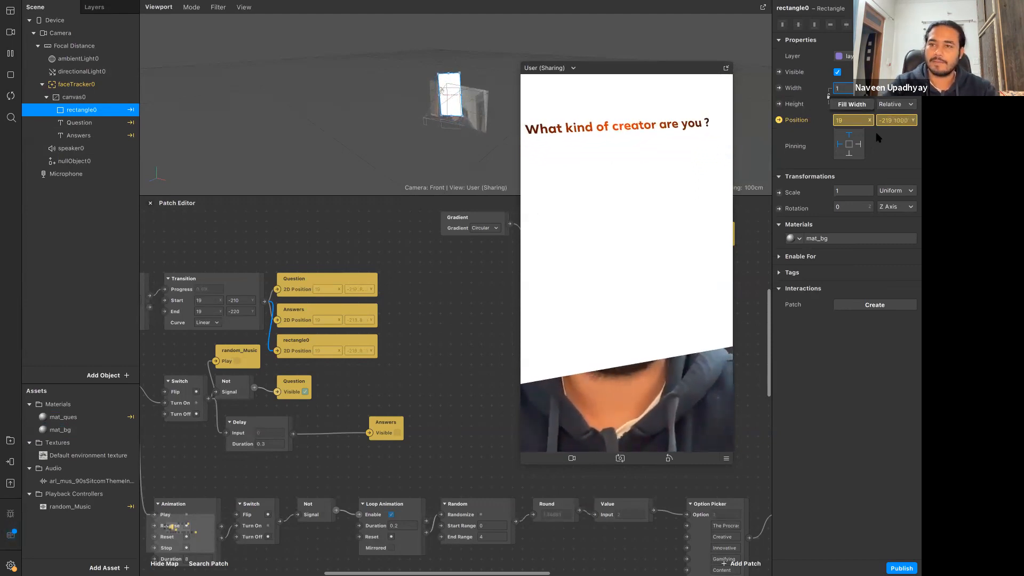
pyautogui.press('BackSpace')
pyautogui.write('200')
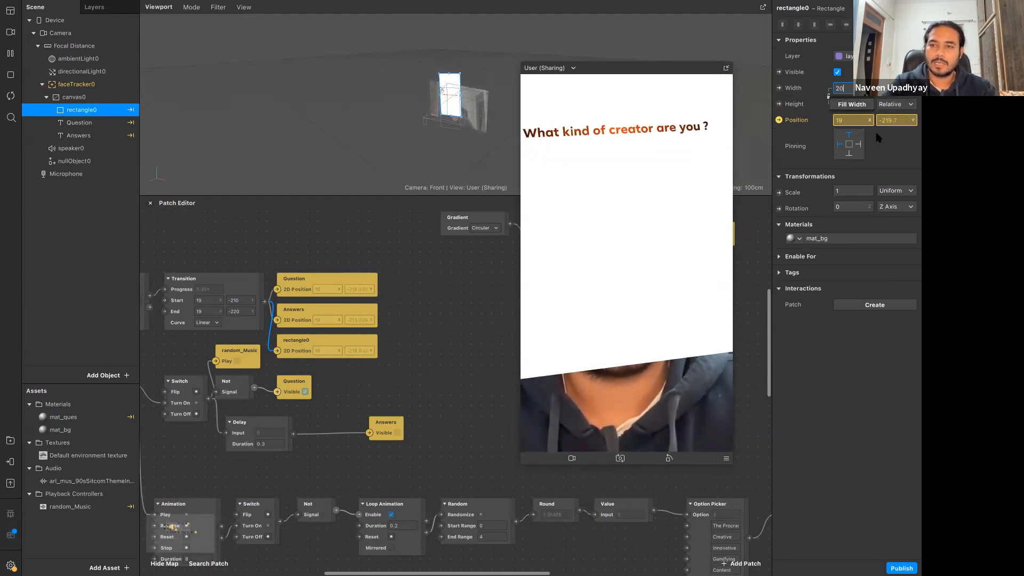
pyautogui.press('Tab')
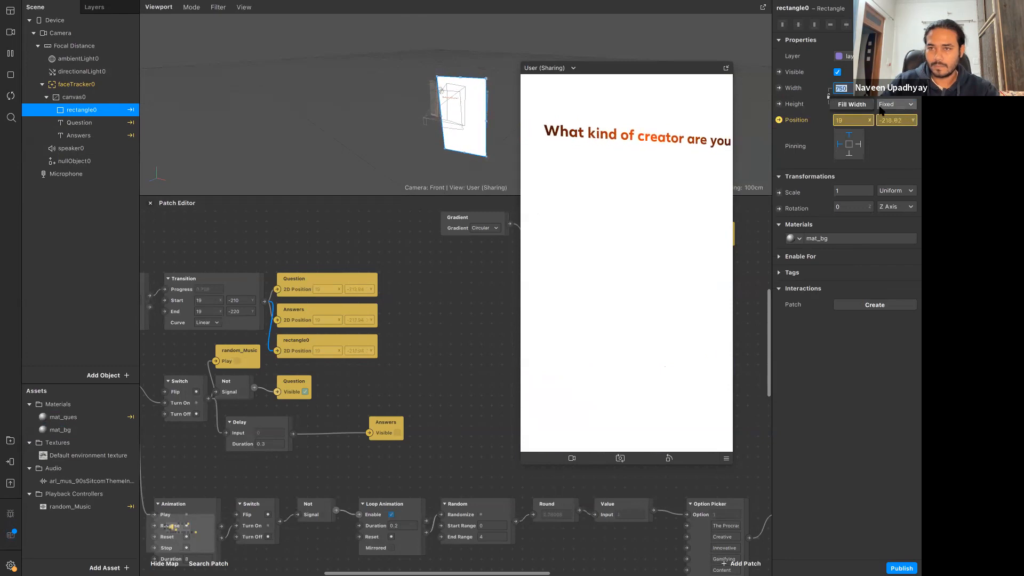
pyautogui.write('200')
pyautogui.press('Tab')
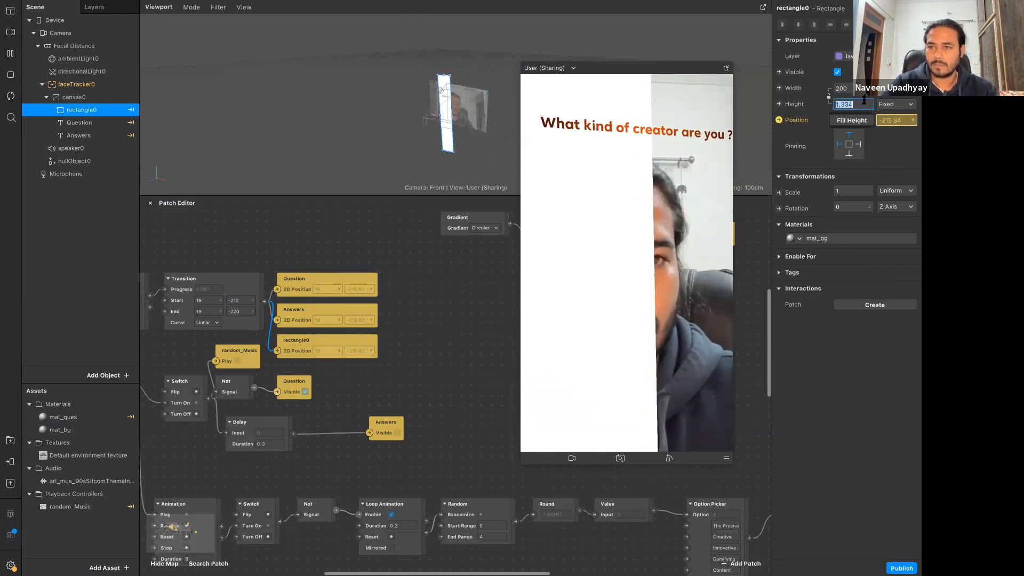
pyautogui.write('200')
pyautogui.press('Tab')
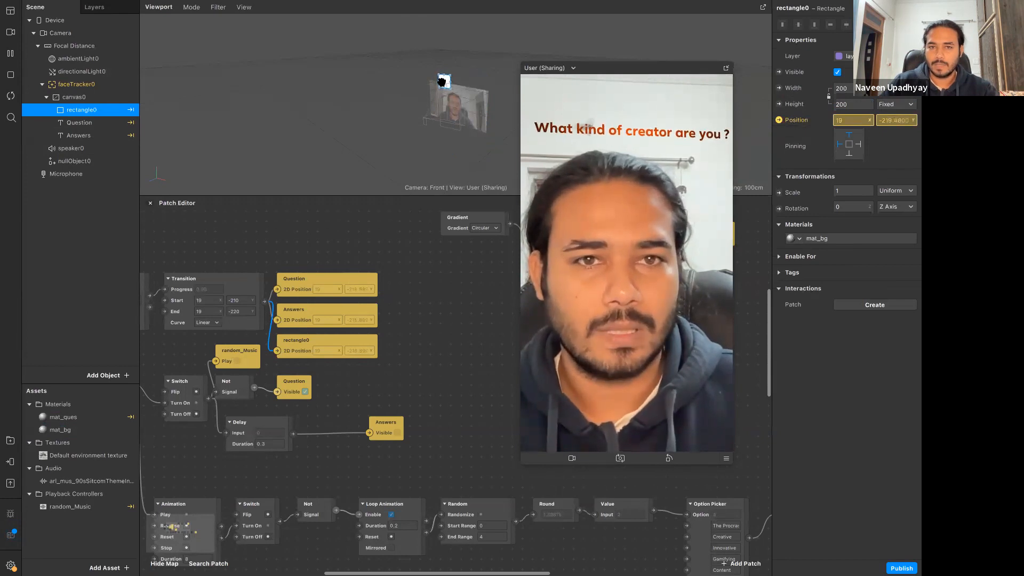
# Widen rectangle0 to 400 and try to shift it slightly downward in the 3D scene.
pyautogui.click(857, 88)
pyautogui.write('4')
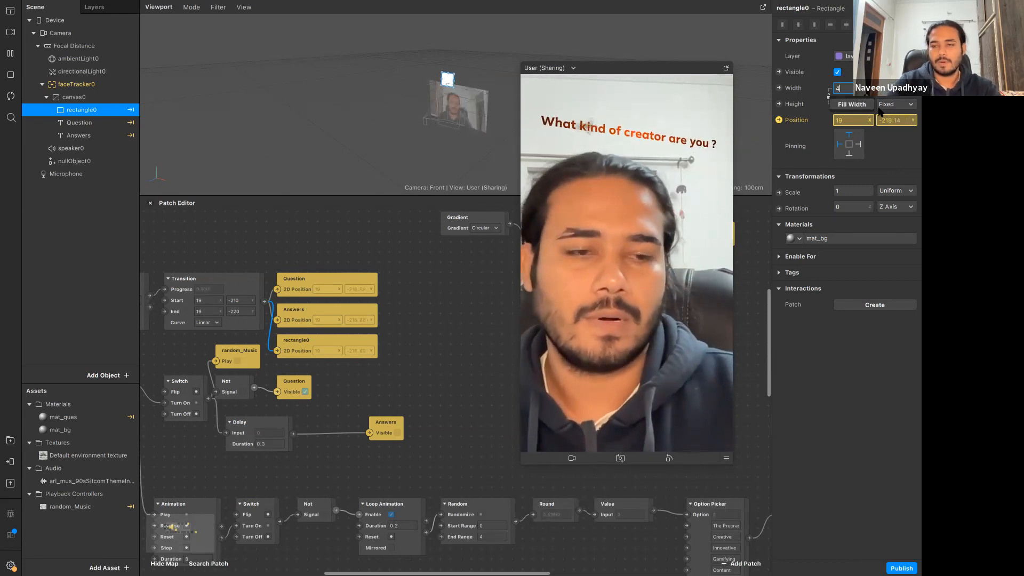
pyautogui.write('00')
pyautogui.press('Return')
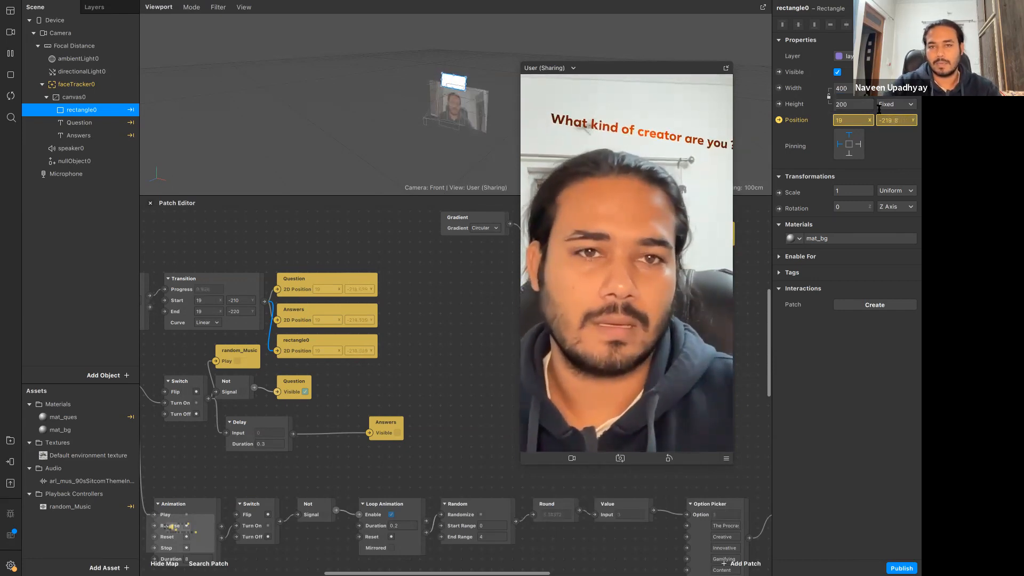
pyautogui.moveTo(451, 82); pyautogui.dragTo(455, 88)
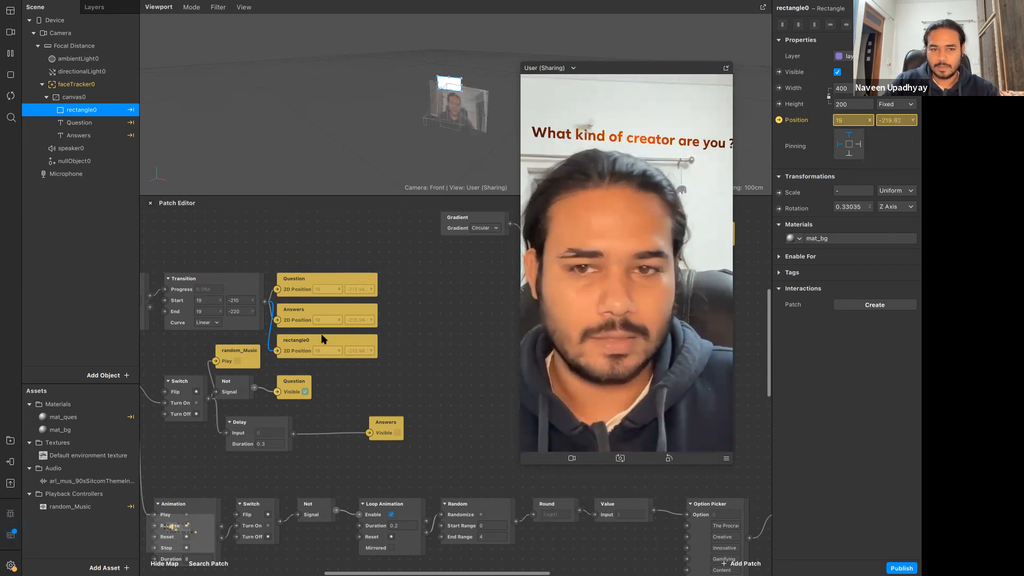
pyautogui.click(306, 353)
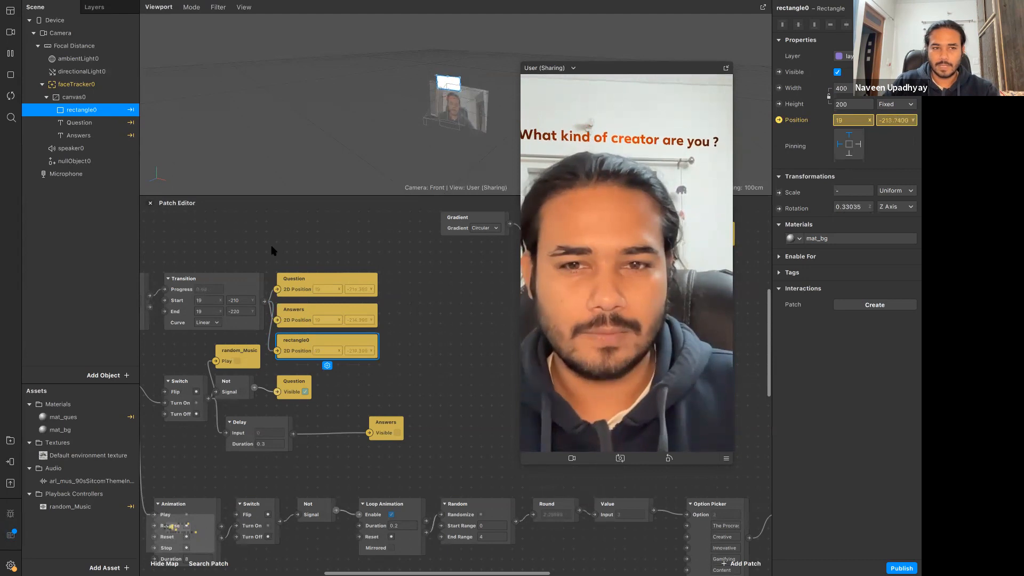
# Try to nest the Question and Answers texts under rectangle0, and undo the regrouping.
pyautogui.click(74, 147)
pyautogui.click(78, 135)
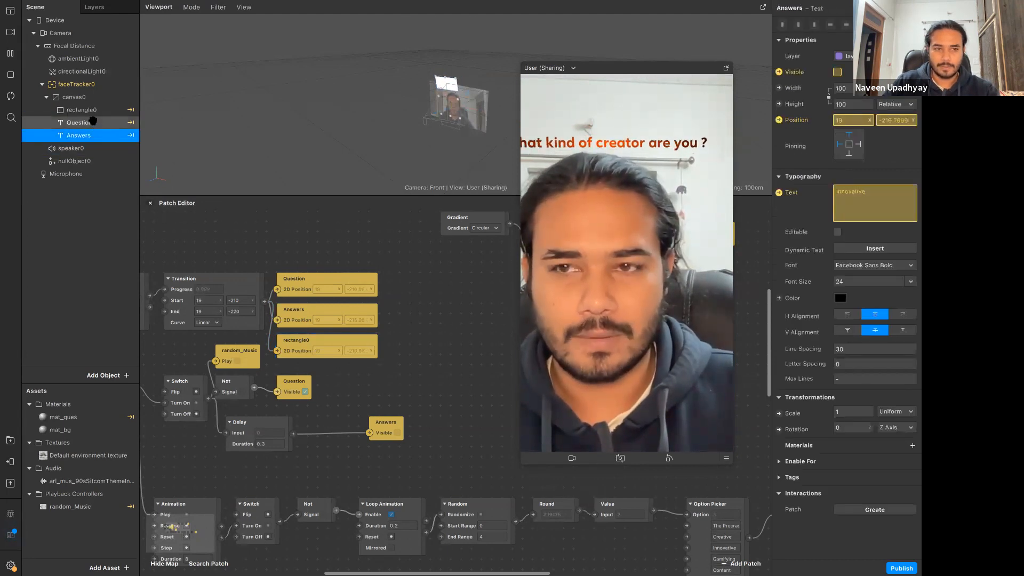
pyautogui.keyDown('ctrl'); pyautogui.click(93, 123); pyautogui.keyUp('ctrl')
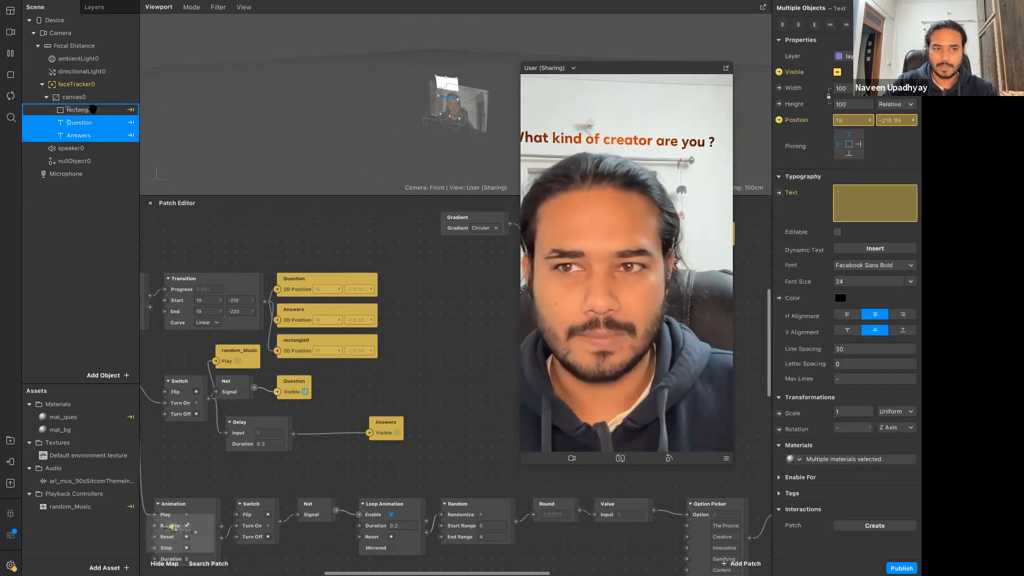
pyautogui.moveTo(93, 109); pyautogui.dragTo(92, 109)
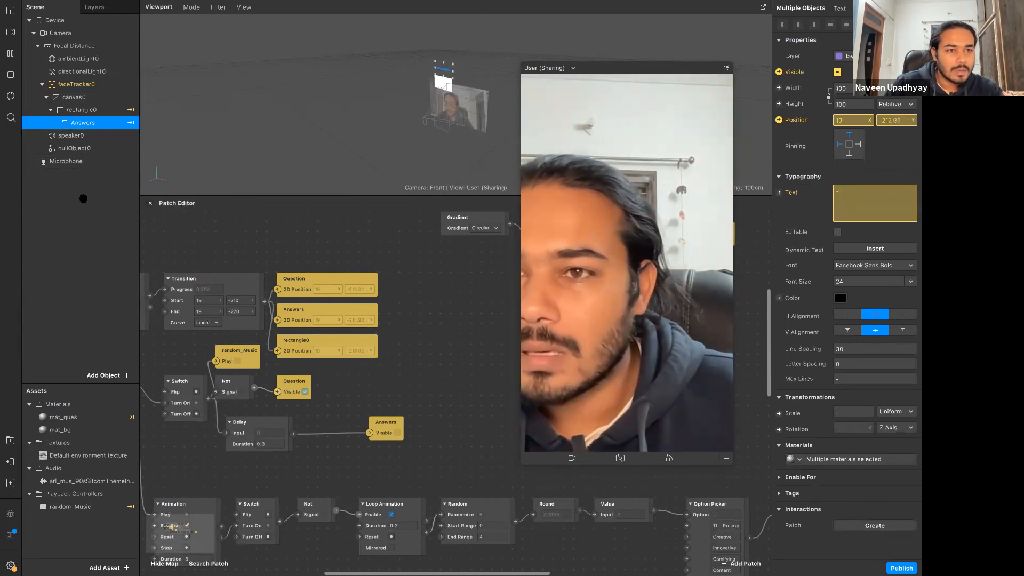
pyautogui.click(84, 199)
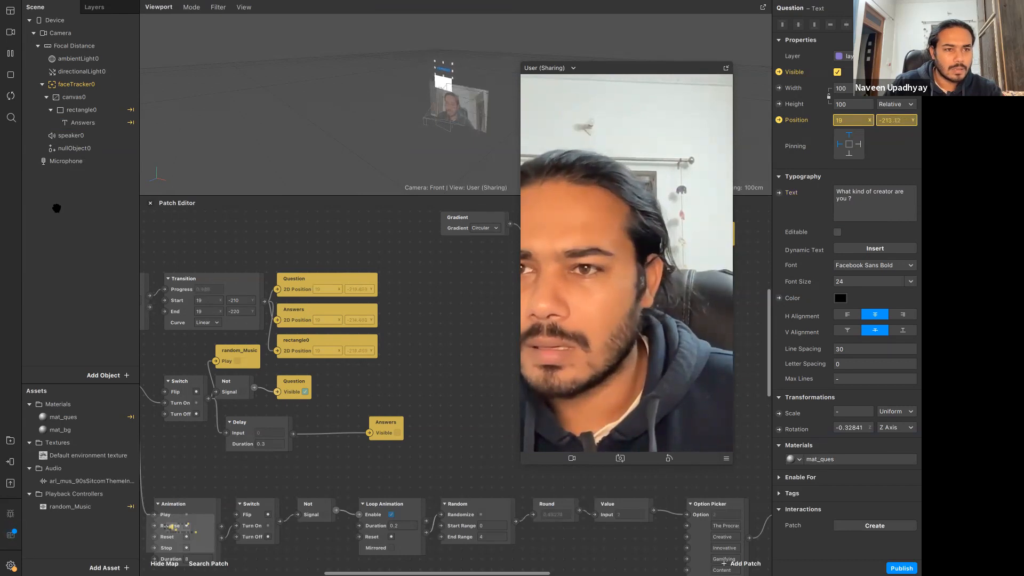
pyautogui.keyDown('ctrl'); pyautogui.click(110, 124); pyautogui.keyUp('ctrl')
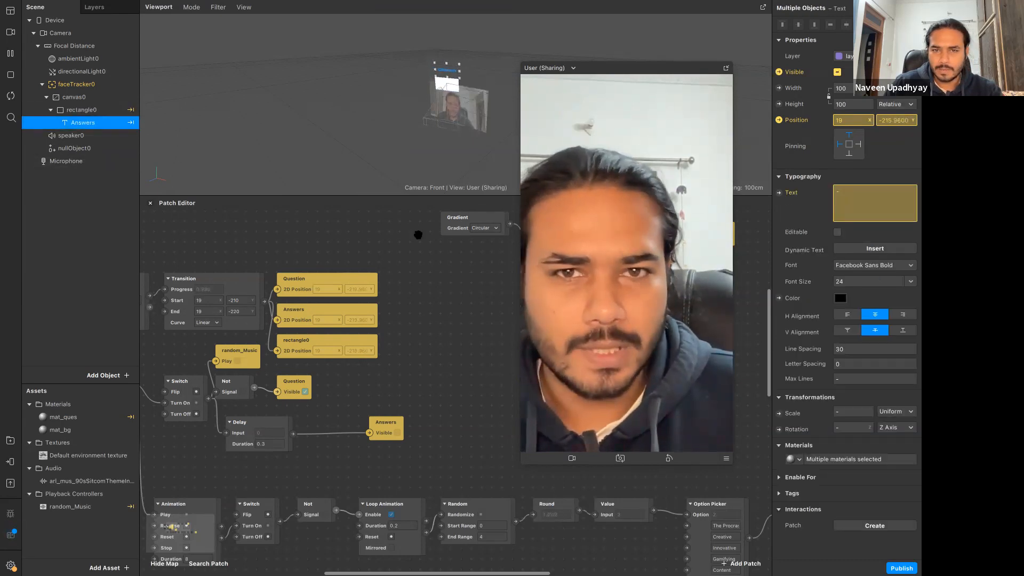
pyautogui.press('super+z')
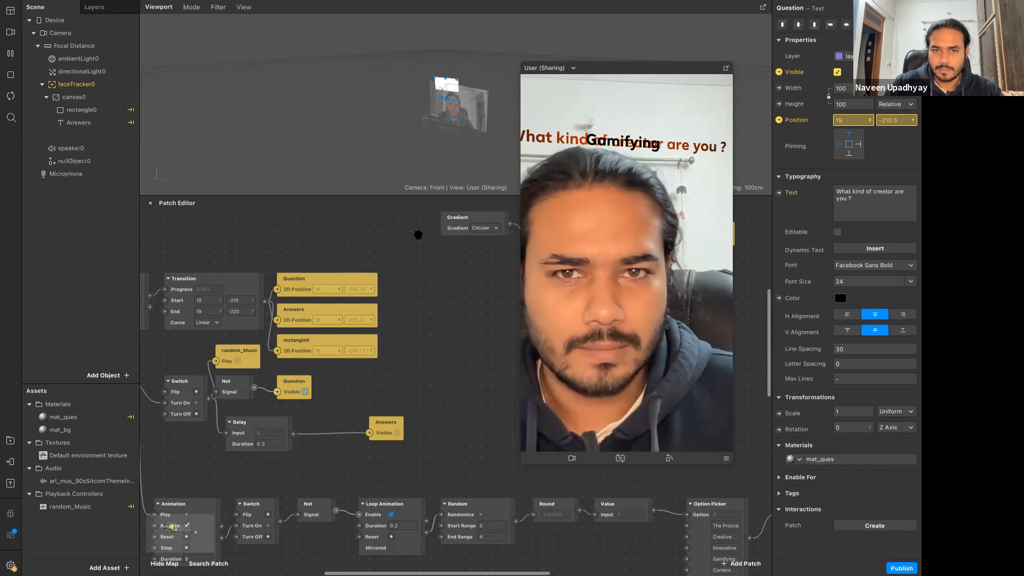
# Delete rectangle0 from canvas0.
pyautogui.click(86, 133)
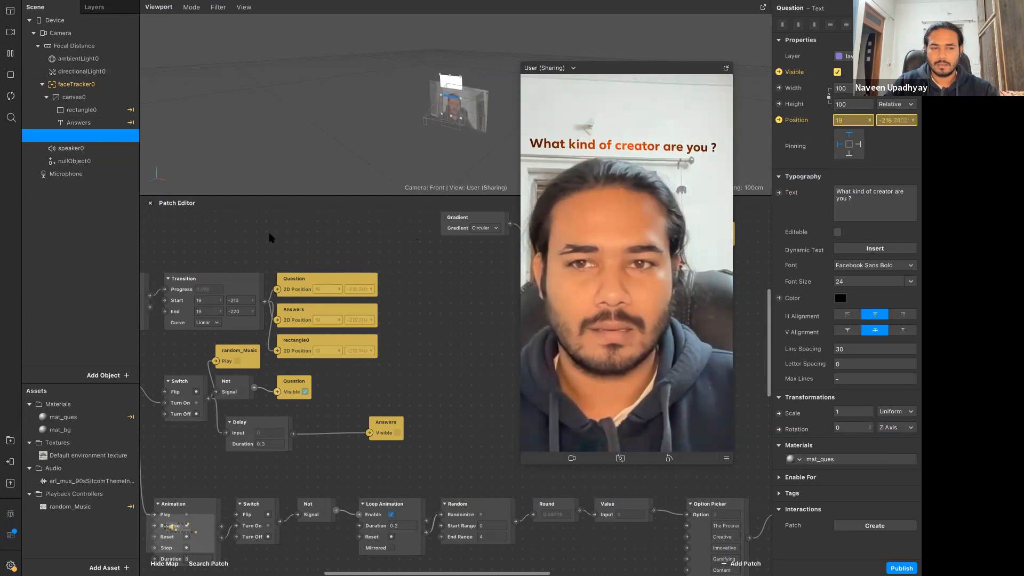
pyautogui.doubleClick(380, 244)
pyautogui.click(355, 229)
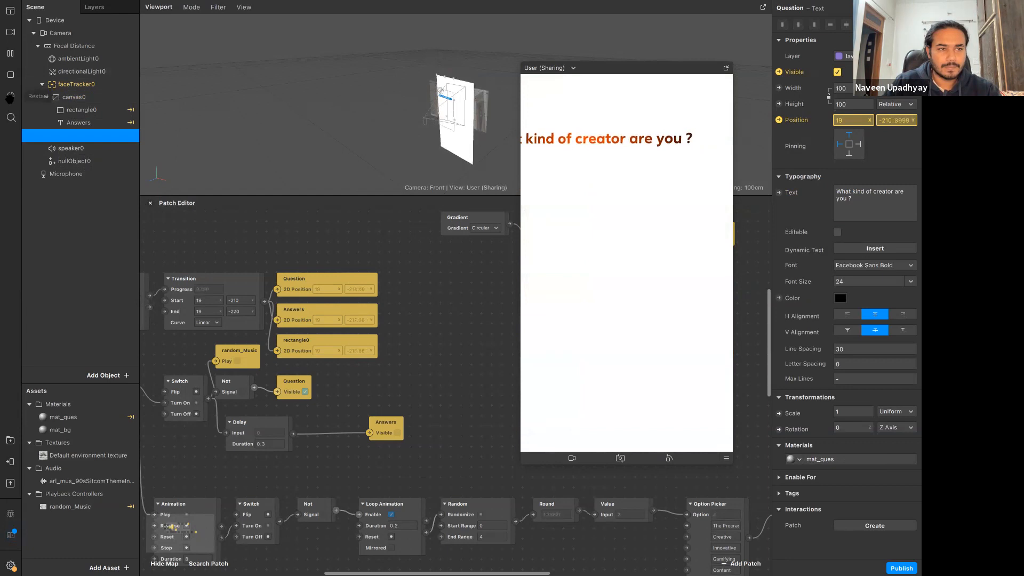
pyautogui.rightClick(84, 111)
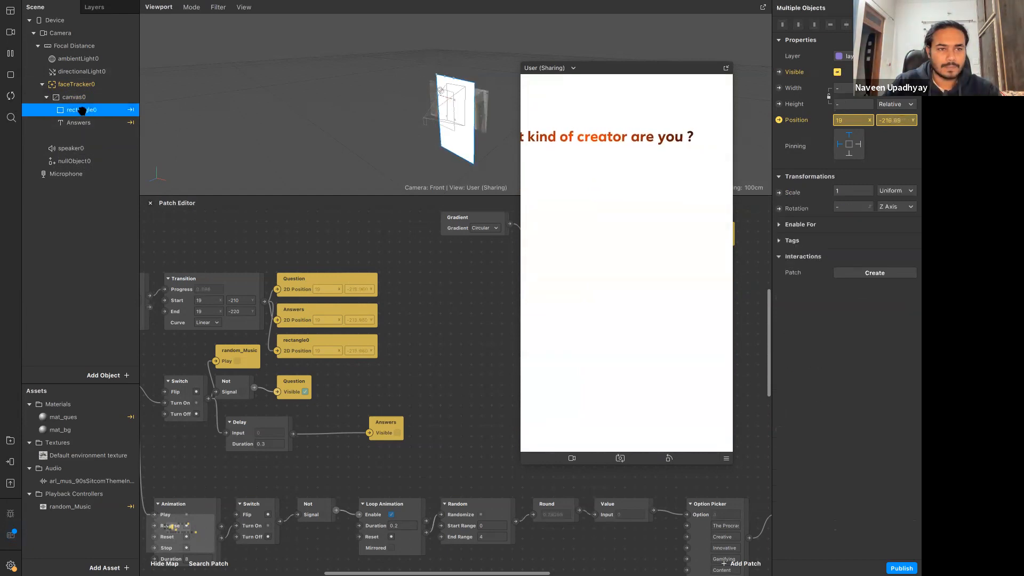
pyautogui.click(133, 153)
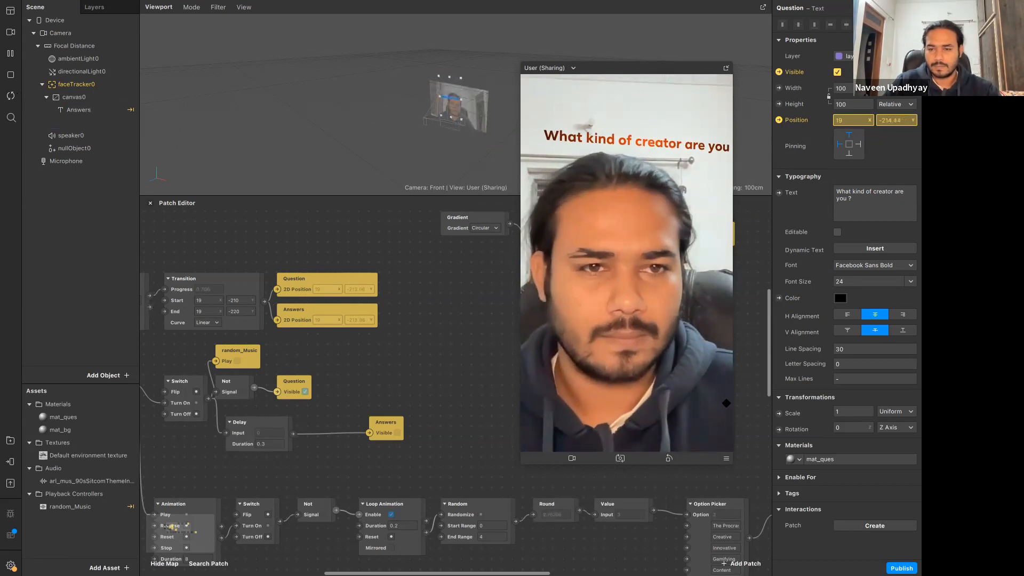
# Test the filter's tap interaction by simulating a touch on the face in the preview.
pyautogui.click(726, 458)
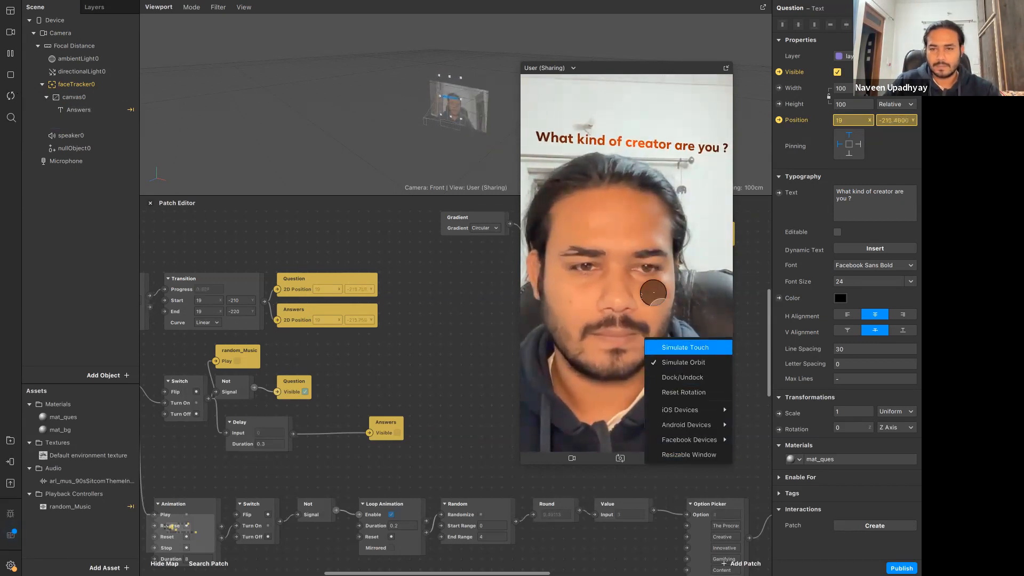
pyautogui.click(653, 293)
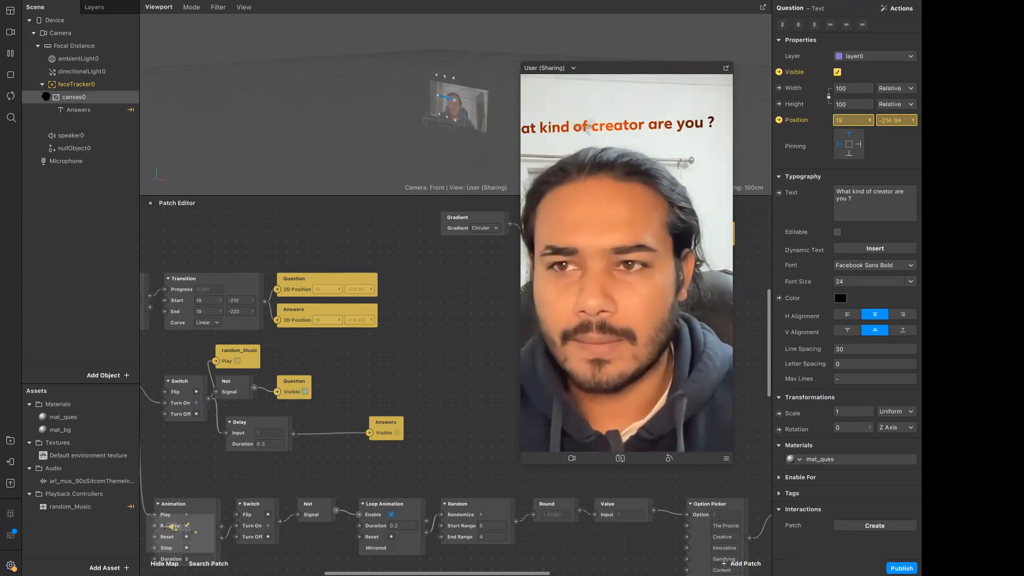
# Add a new rectangle inside canvas0 under the face tracker.
pyautogui.click(47, 97)
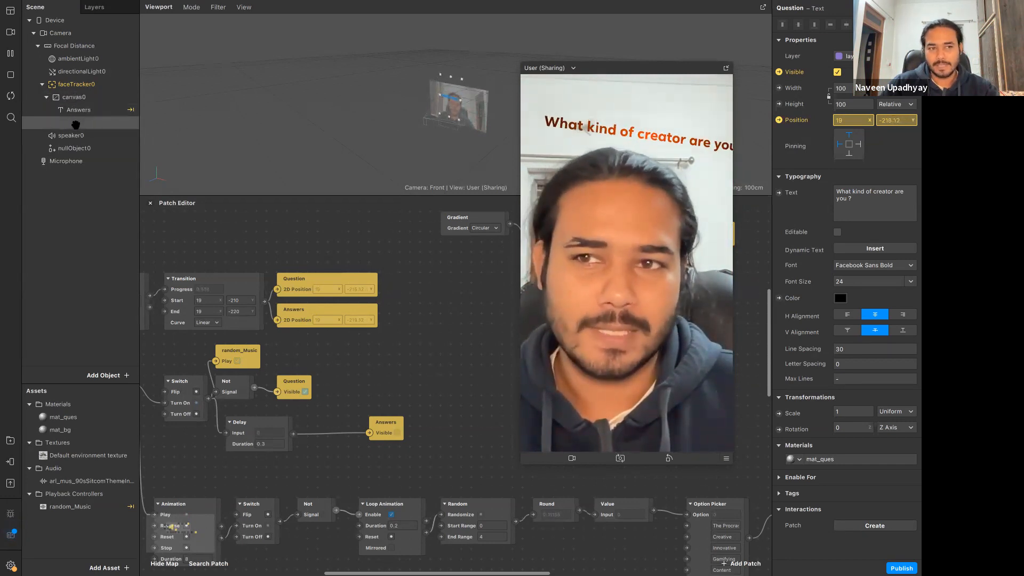
pyautogui.click(116, 126)
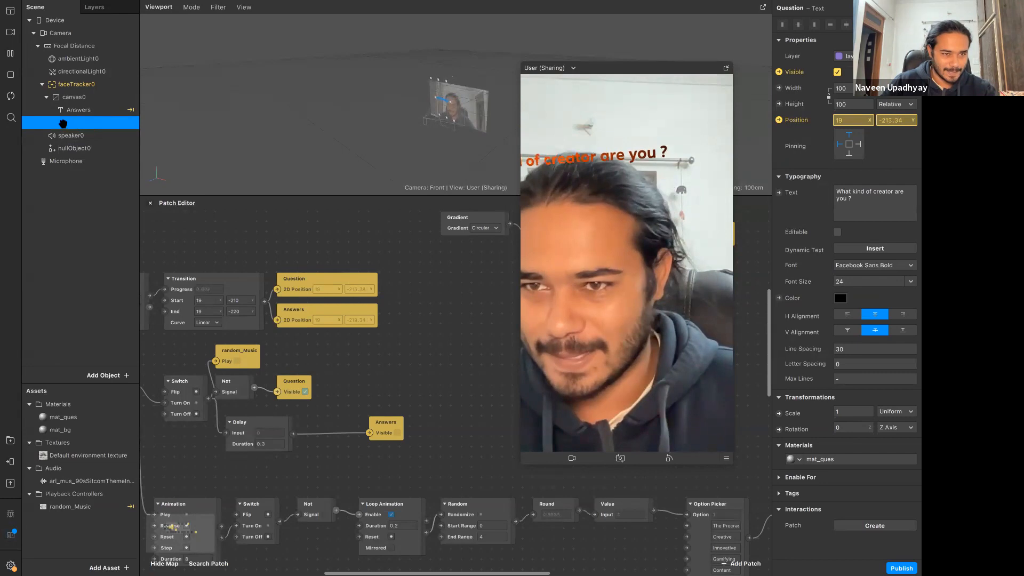
pyautogui.keyDown('shift'); pyautogui.click(88, 109); pyautogui.keyUp('shift')
pyautogui.click(88, 99)
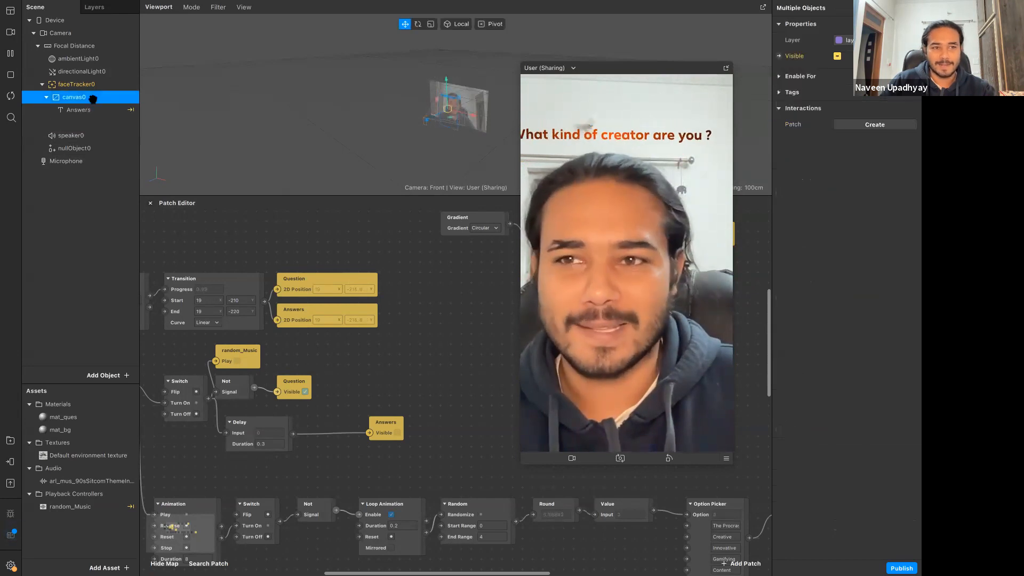
pyautogui.rightClick(94, 99)
pyautogui.moveTo(133, 109)
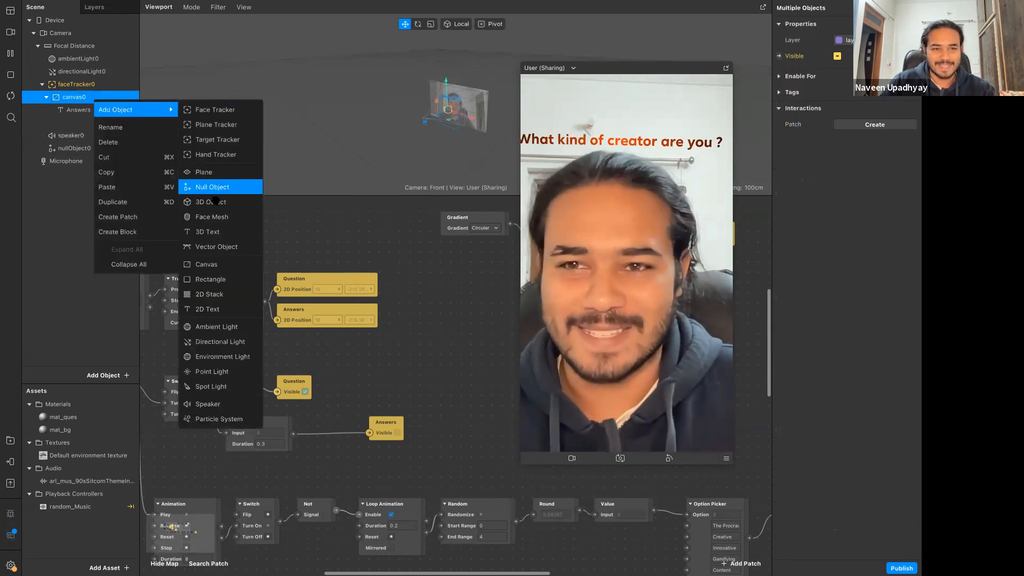
pyautogui.click(210, 279)
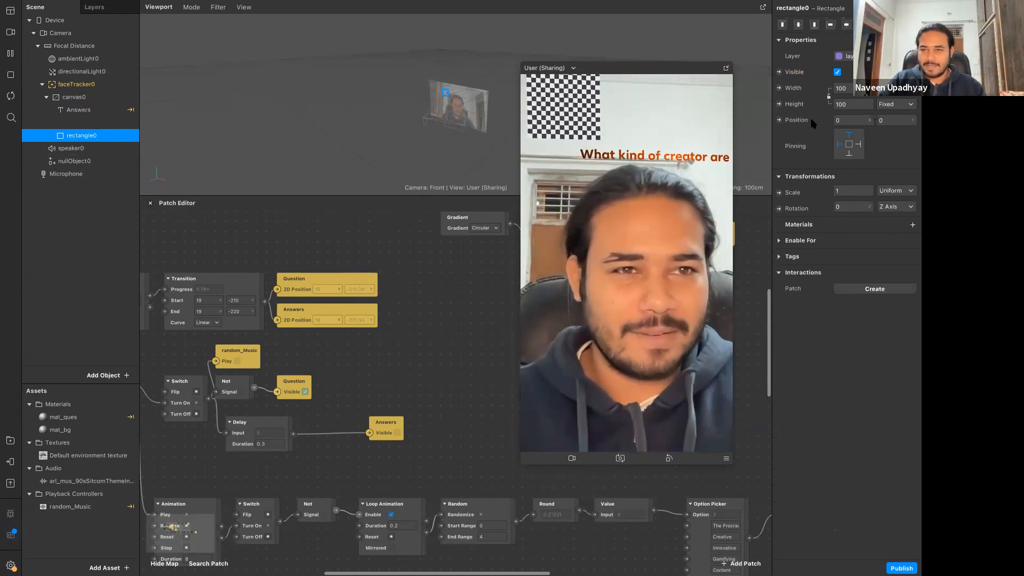
# Create a 2D Position patch for rectangle0 and drive it from the Transition patch that moves the Question and Answers texts.
pyautogui.click(779, 119)
pyautogui.moveTo(464, 401); pyautogui.dragTo(282, 337)
pyautogui.moveTo(264, 302); pyautogui.dragTo(277, 351)
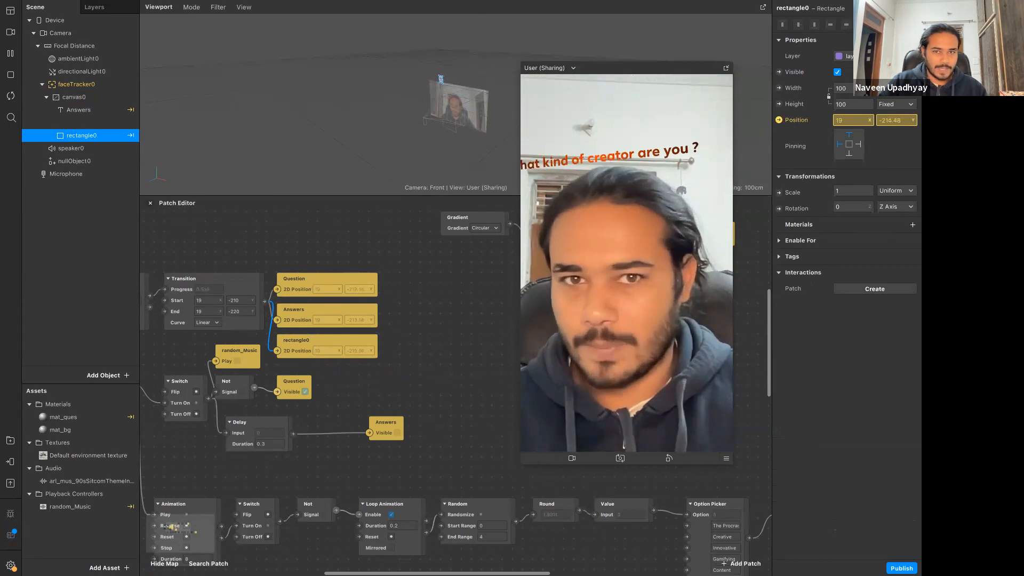
# Set rectangle0's width to 400 and its height to 200.
pyautogui.click(842, 89)
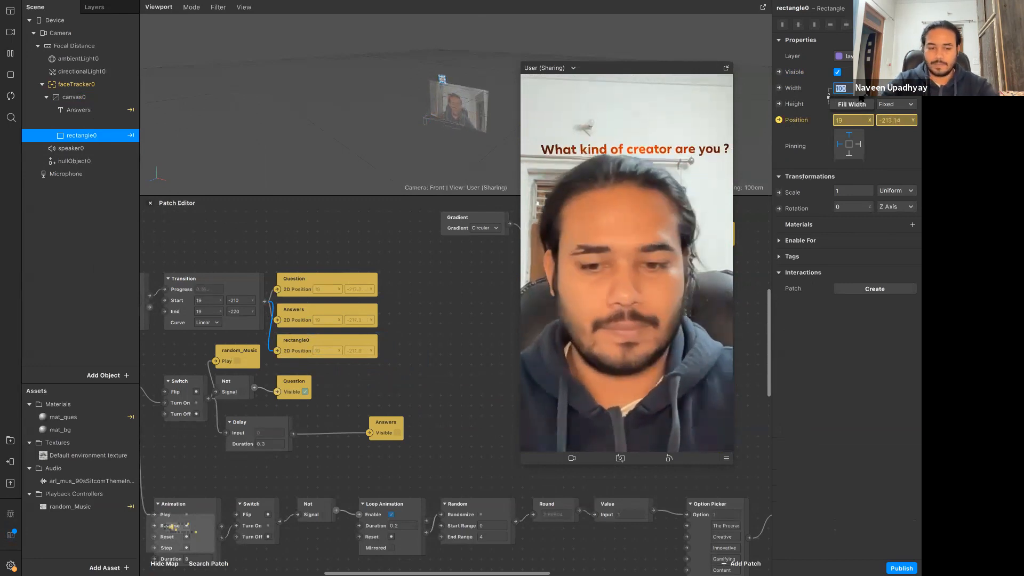
pyautogui.click(862, 98)
pyautogui.click(843, 89)
pyautogui.press('BackSpace')
pyautogui.press('BackSpace')
pyautogui.press('BackSpace')
pyautogui.write('4')
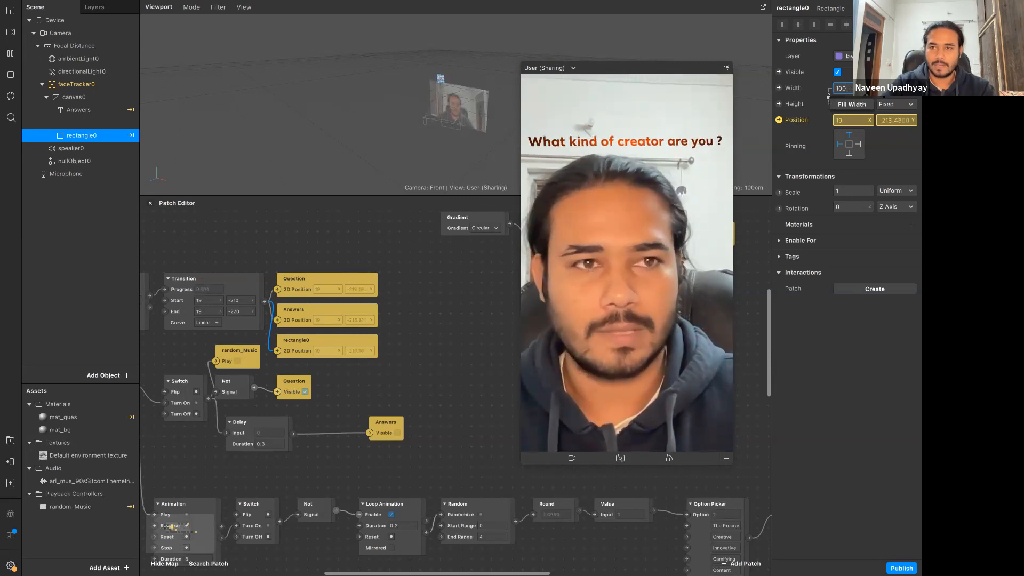
pyautogui.write('00')
pyautogui.press('Return')
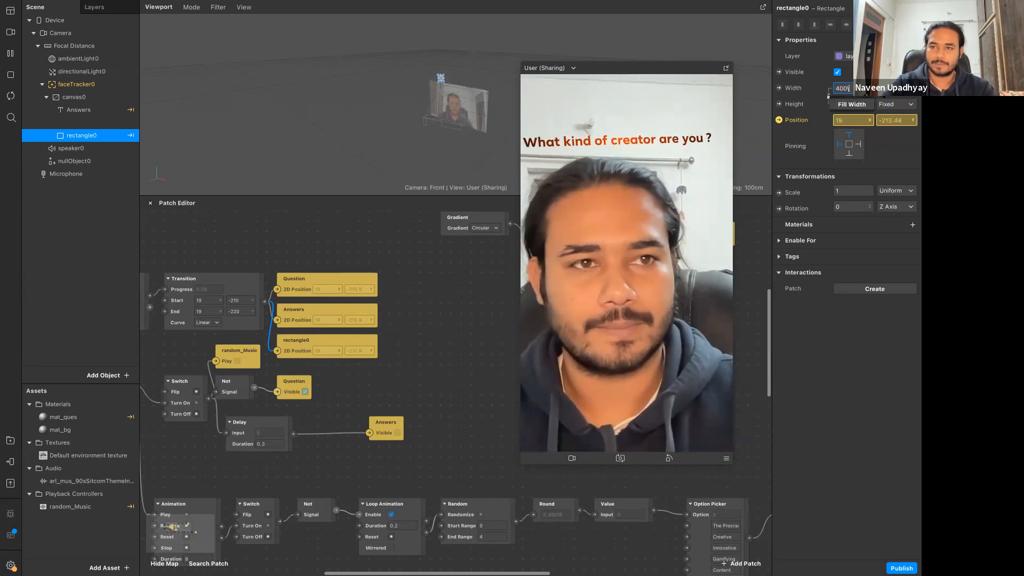
pyautogui.doubleClick(853, 105)
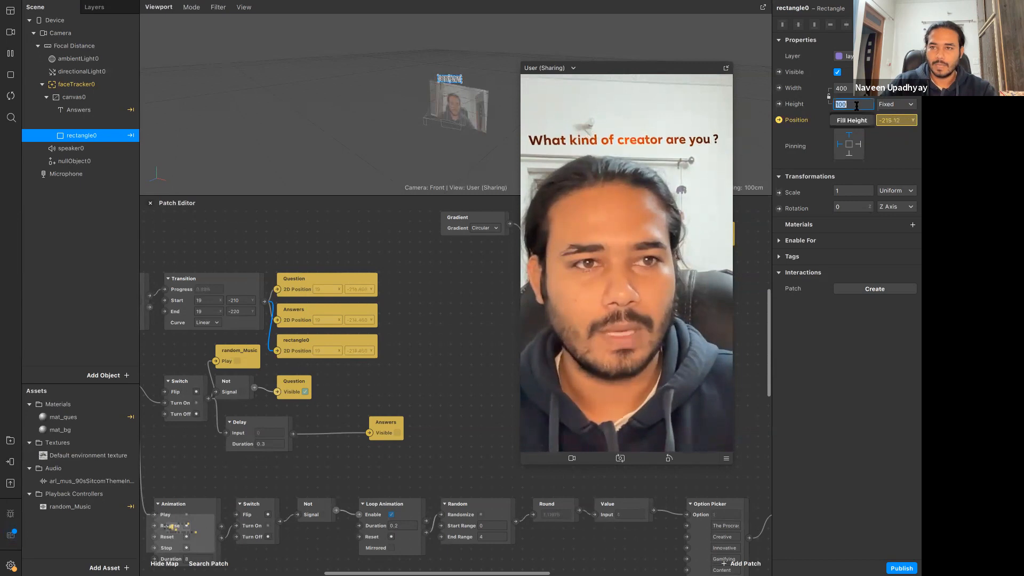
pyautogui.write('200')
pyautogui.press('Return')
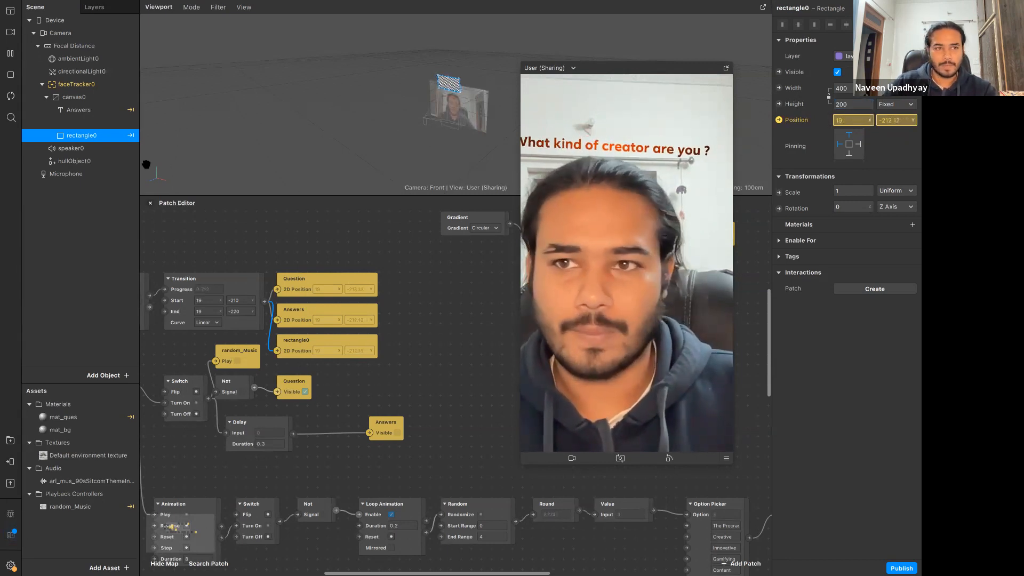
# Add a second rectangle to canvas0 and nest rectangle0 under it.
pyautogui.rightClick(76, 98)
pyautogui.moveTo(137, 102)
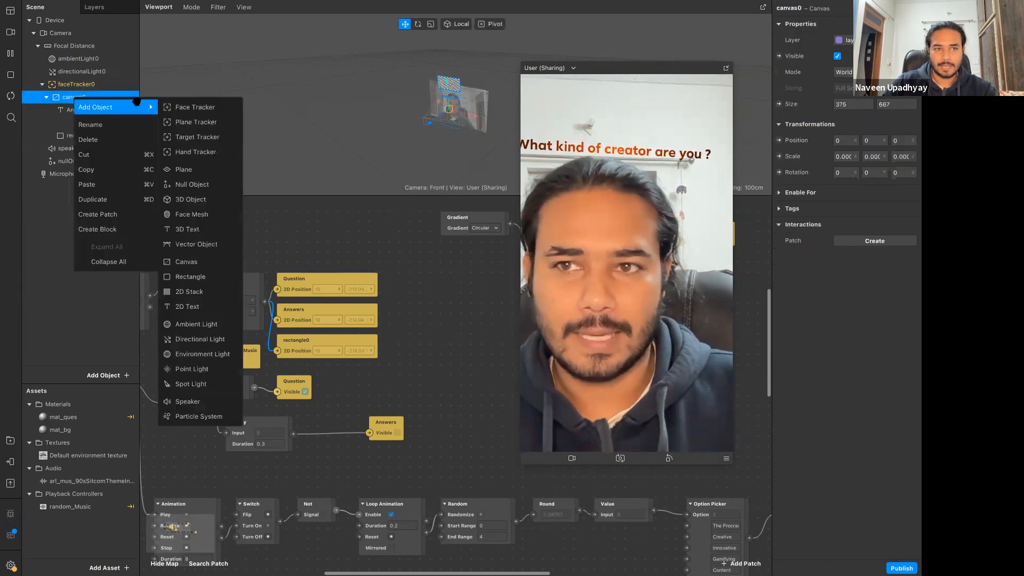
pyautogui.click(201, 276)
pyautogui.click(91, 136)
pyautogui.moveTo(95, 151); pyautogui.dragTo(97, 151)
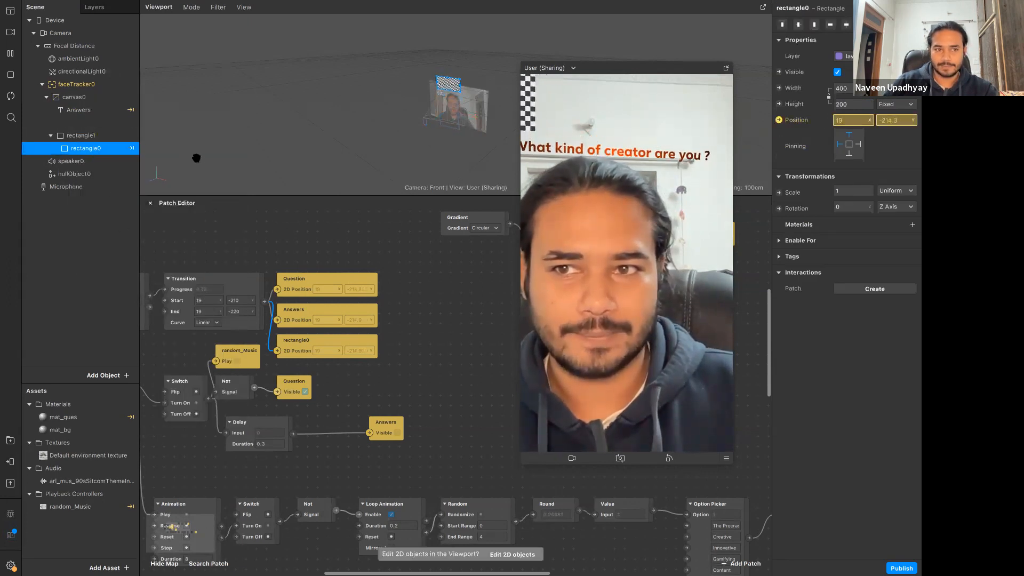
# Assign the mat_bg material to both rectangle1 and its child rectangle0.
pyautogui.click(94, 136)
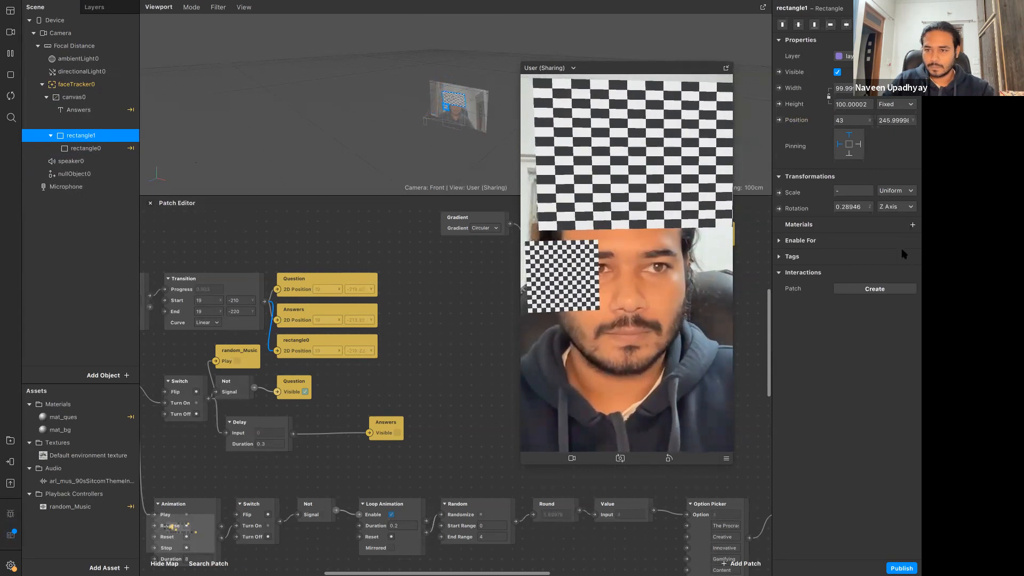
pyautogui.click(913, 224)
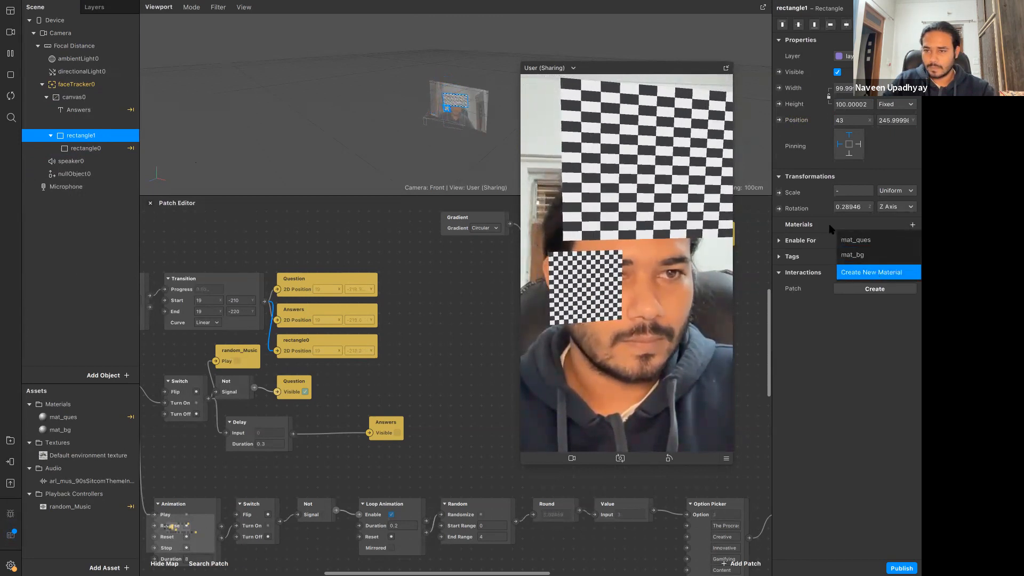
pyautogui.click(852, 255)
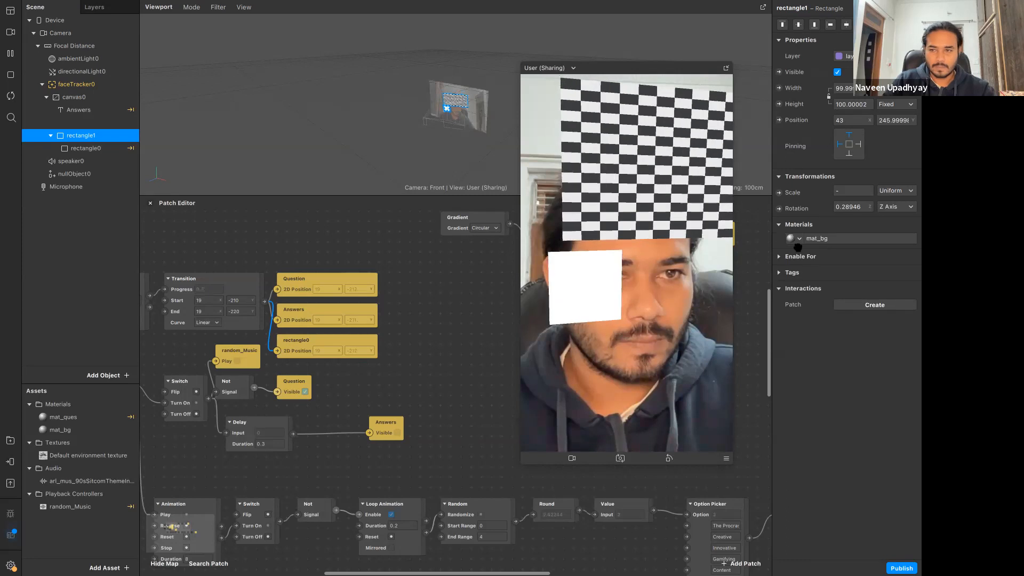
pyautogui.click(86, 149)
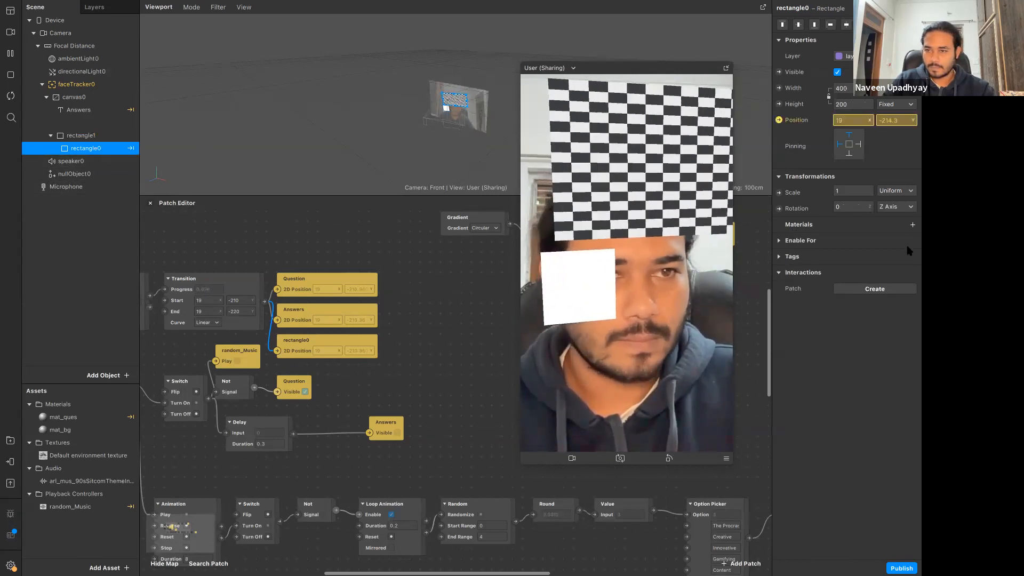
pyautogui.click(865, 255)
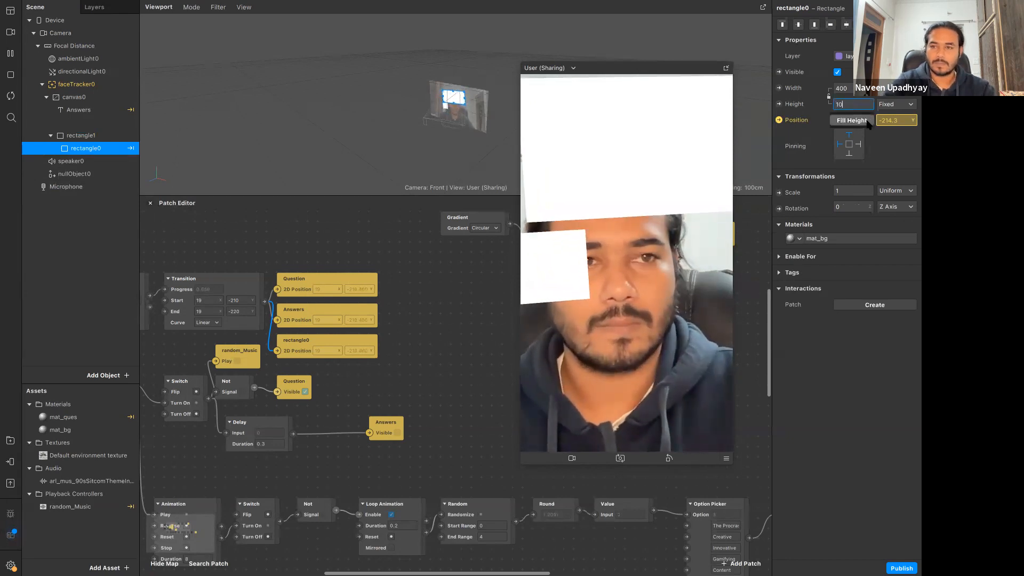
# Set rectangle0's height to 100, try a width of 300, and set the width to 400.
pyautogui.click(842, 88)
pyautogui.write('300')
pyautogui.press('Return')
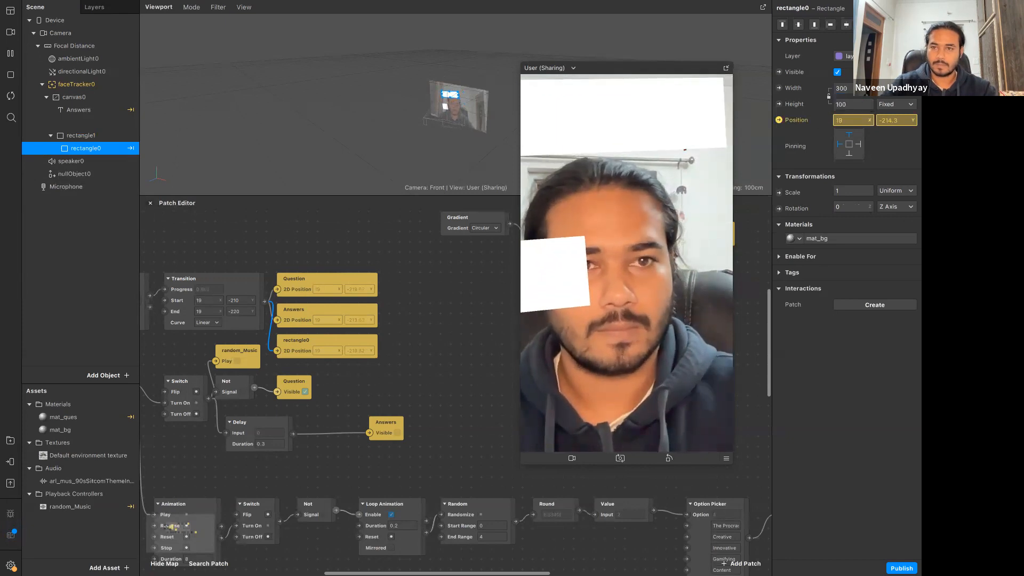
pyautogui.click(842, 88)
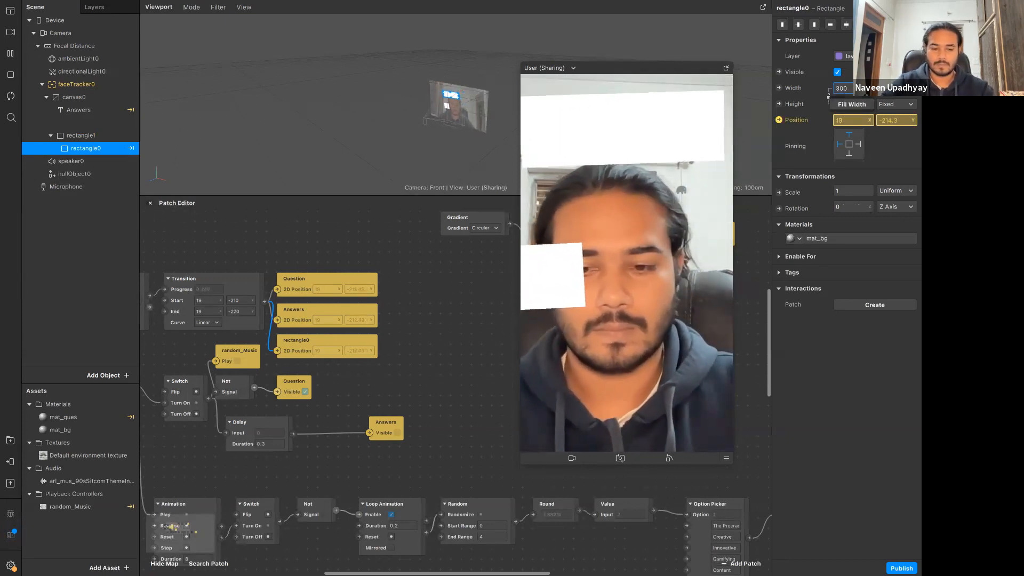
pyautogui.press('BackSpace')
pyautogui.write('400')
pyautogui.press('Return')
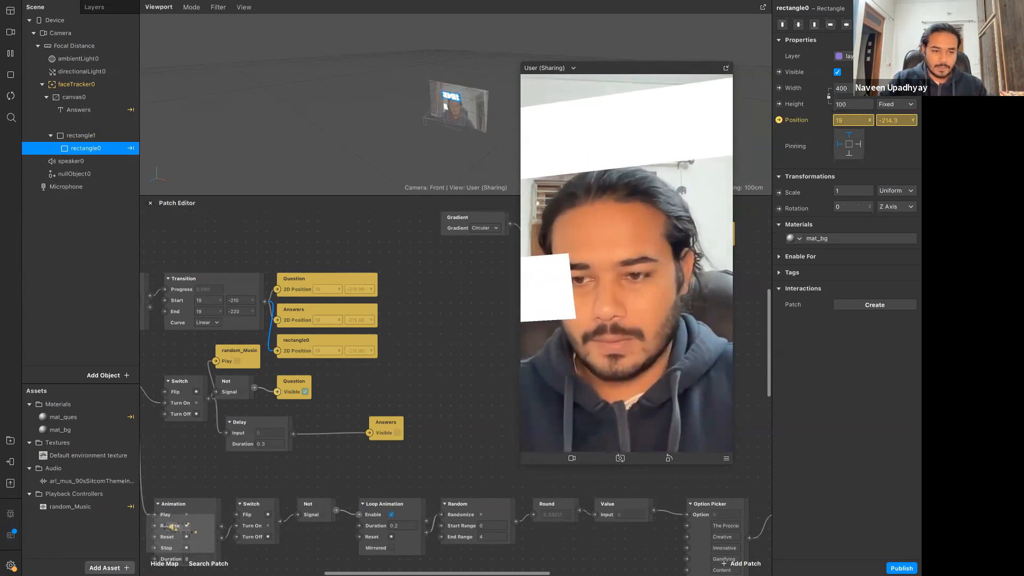
# Create a new material in the project assets.
pyautogui.click(106, 568)
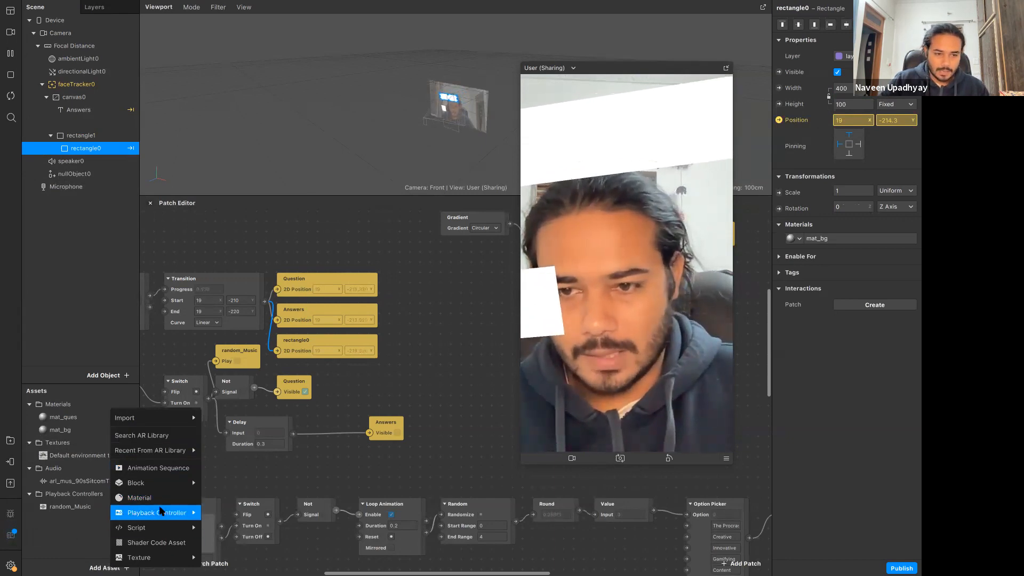
pyautogui.click(140, 498)
pyautogui.click(852, 203)
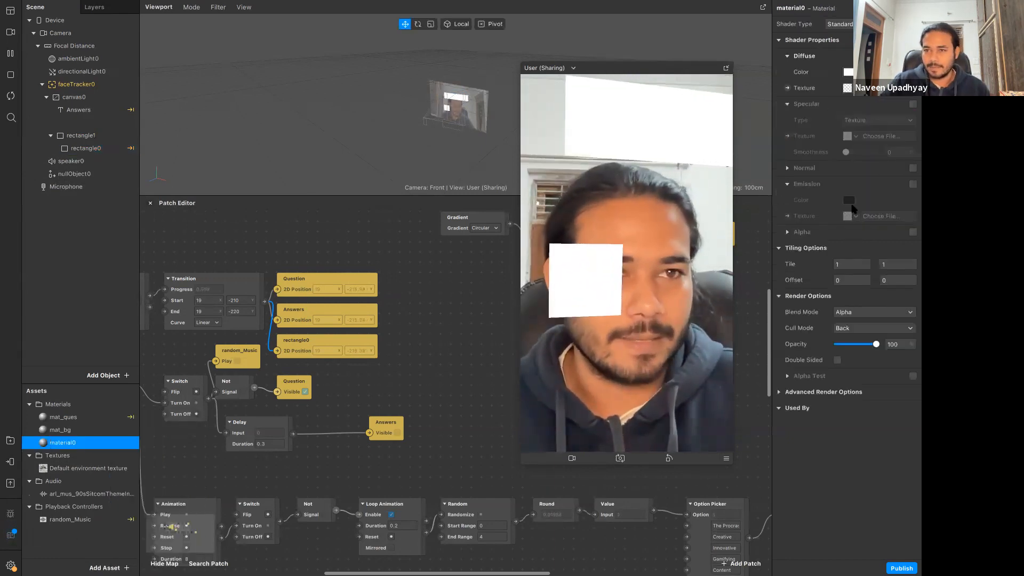
# Rename the parent rectangle1 as holder and its child rectangle0 as bg_rect.
pyautogui.click(95, 138)
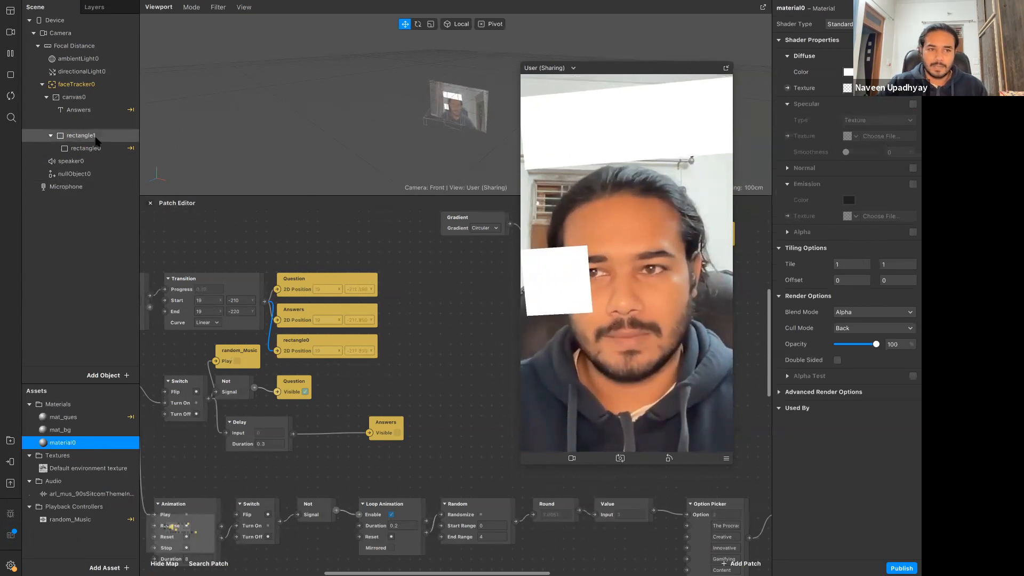
pyautogui.doubleClick(80, 136)
pyautogui.write('holder')
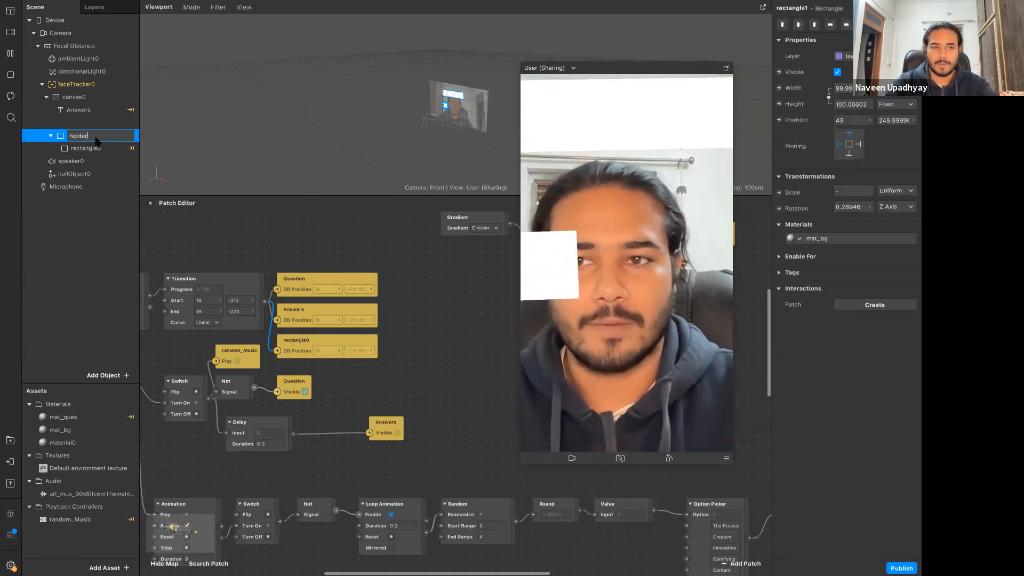
pyautogui.press('Return')
pyautogui.click(97, 148)
pyautogui.doubleClick(97, 148)
pyautogui.write('b')
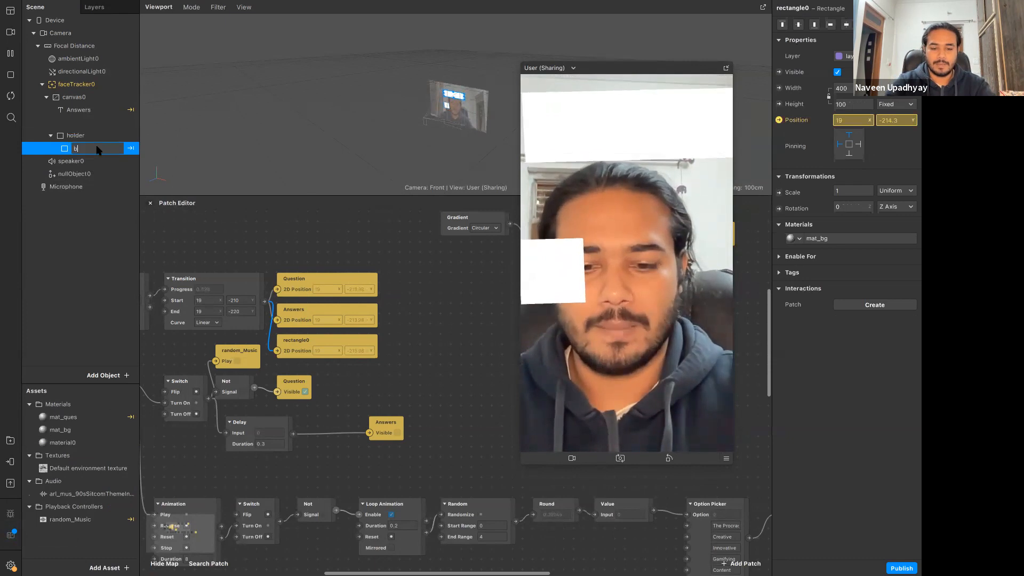
pyautogui.write('g_rect')
pyautogui.press('Return')
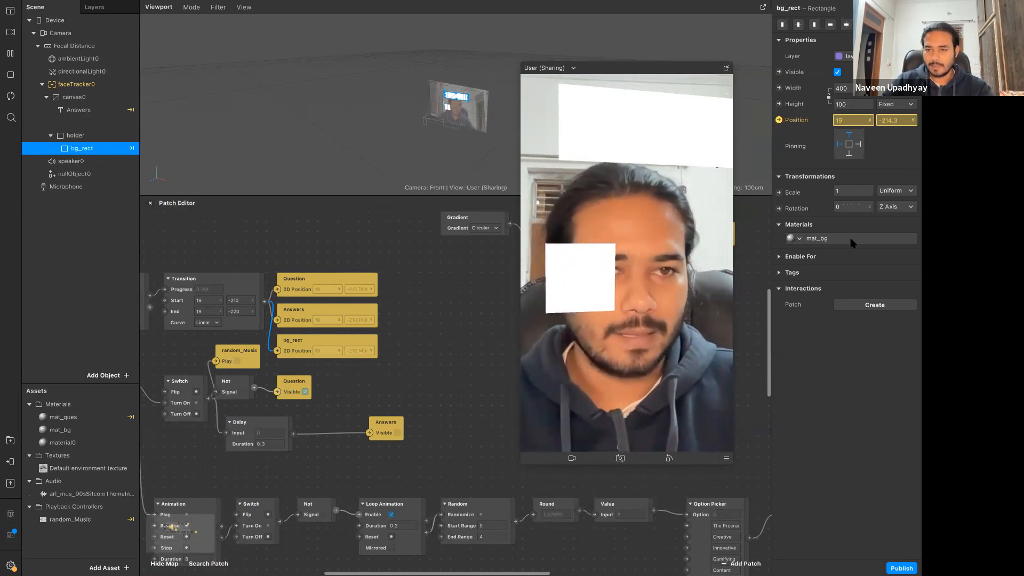
# Rename material0 as mat_trans and set its opacity to 0.
pyautogui.click(75, 136)
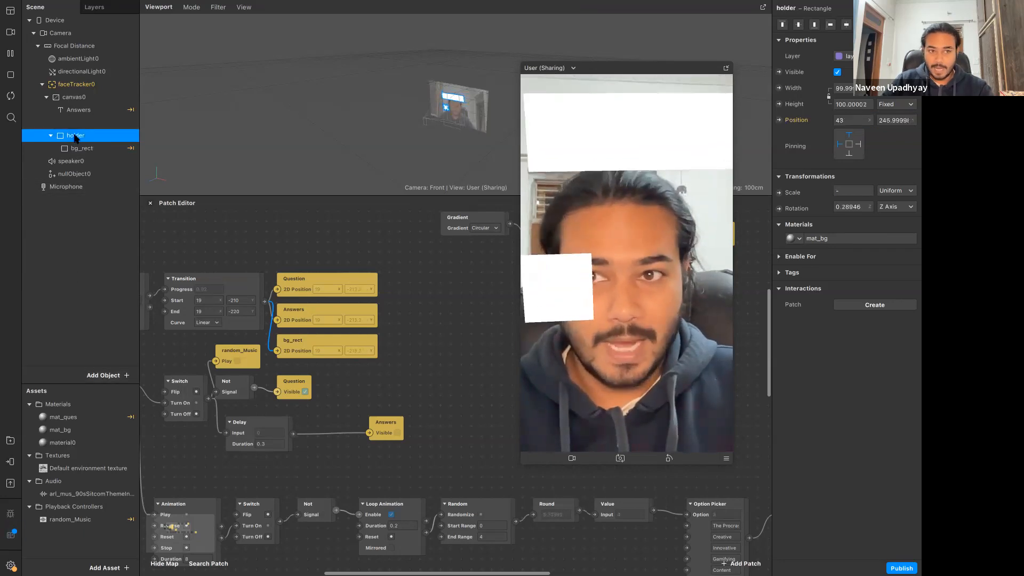
pyautogui.click(888, 238)
pyautogui.doubleClick(66, 447)
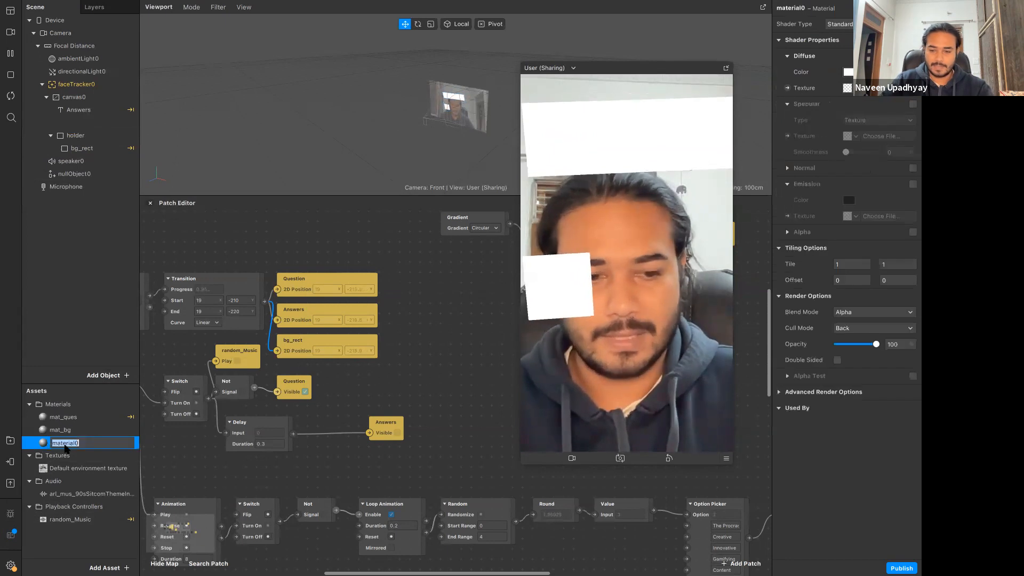
pyautogui.write('mat_trans')
pyautogui.press('Return')
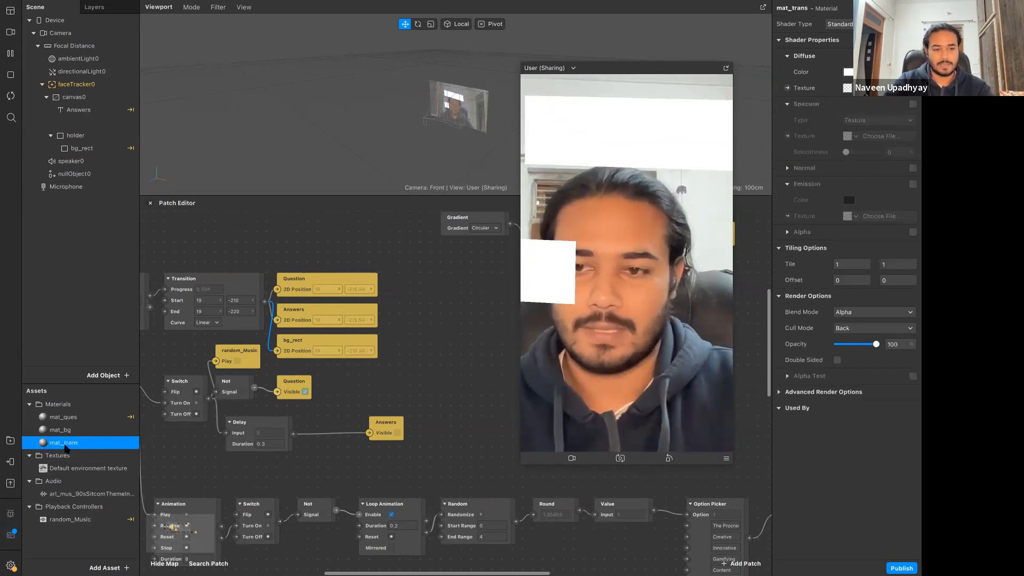
pyautogui.click(845, 26)
pyautogui.click(847, 27)
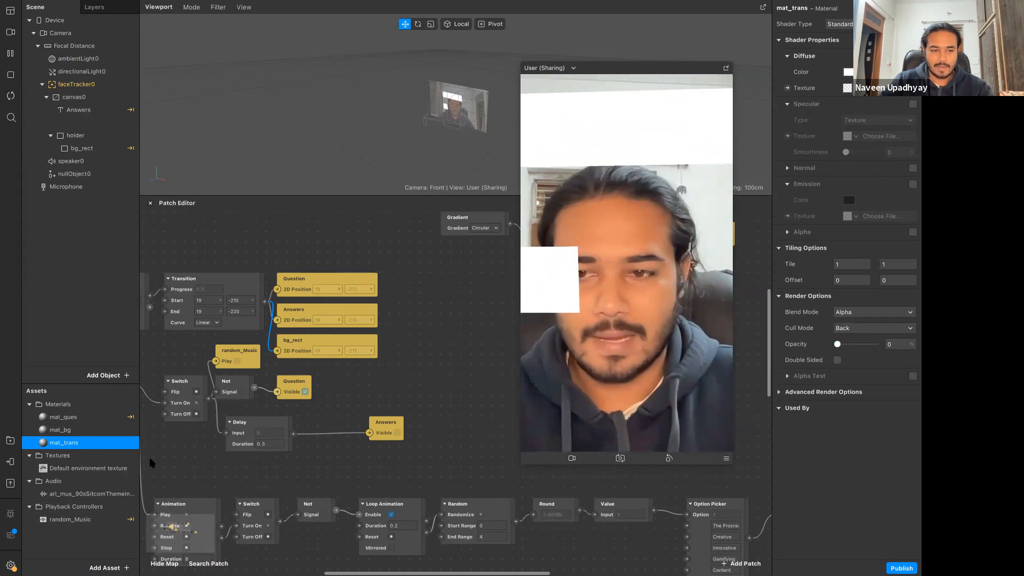
# Switch the holder rectangle's material to mat_trans and try to reorder objects within canvas0.
pyautogui.click(76, 135)
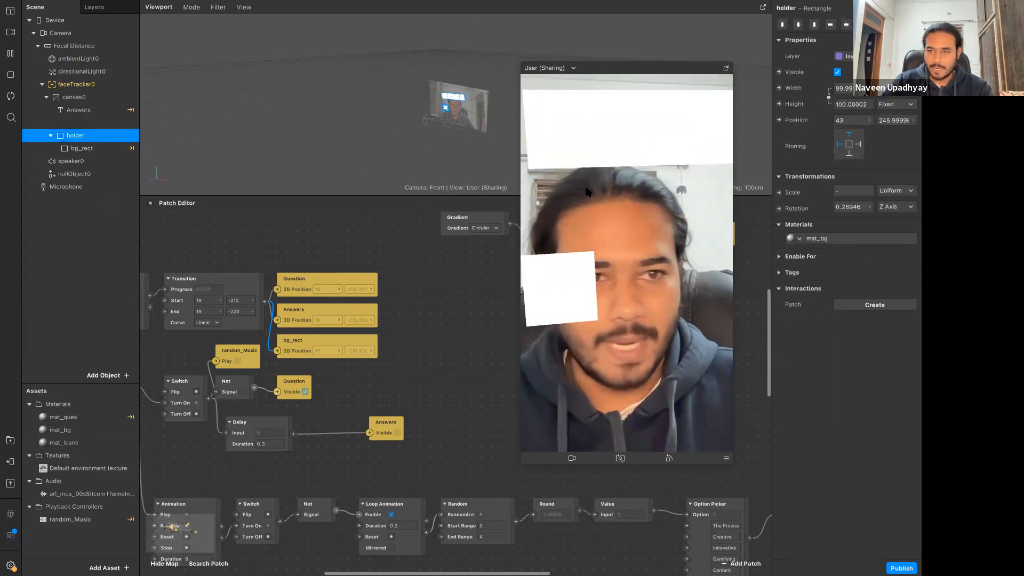
pyautogui.click(814, 240)
pyautogui.click(854, 286)
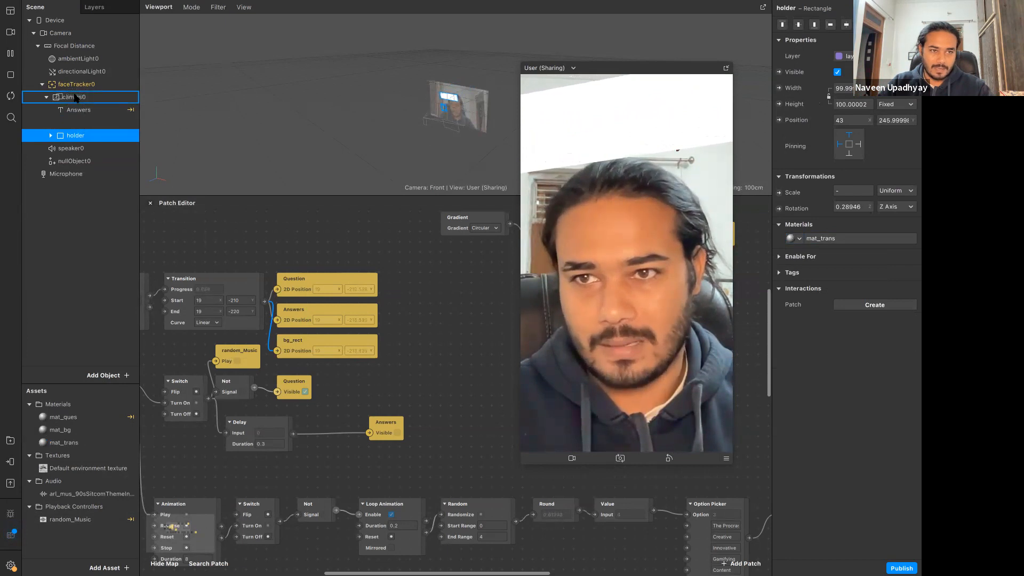
pyautogui.moveTo(79, 107); pyautogui.dragTo(69, 143)
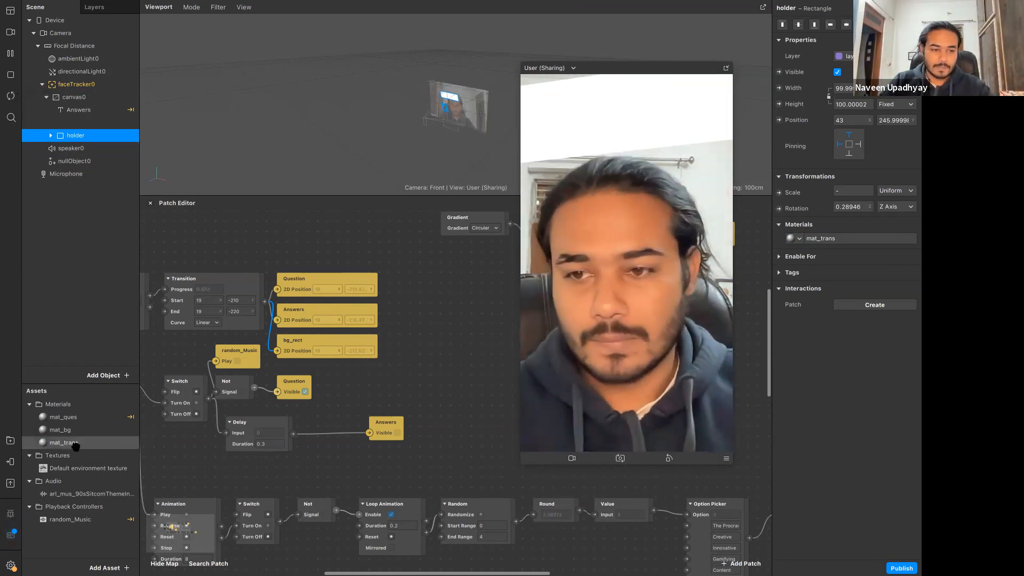
# Turn off Use Depth Test and Write to Depth in mat_ques's advanced render options, and restart the effect.
pyautogui.click(80, 417)
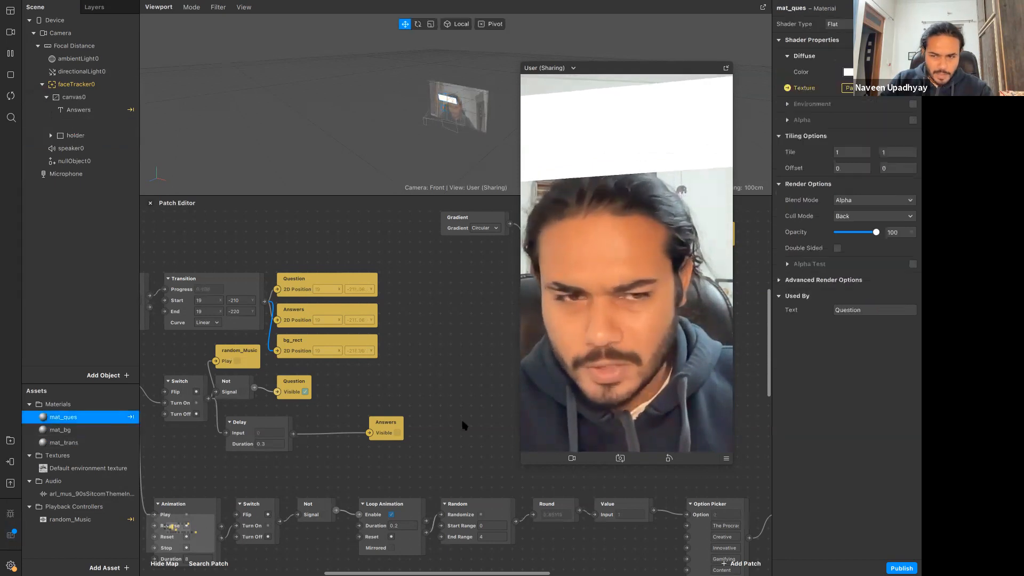
pyautogui.click(778, 281)
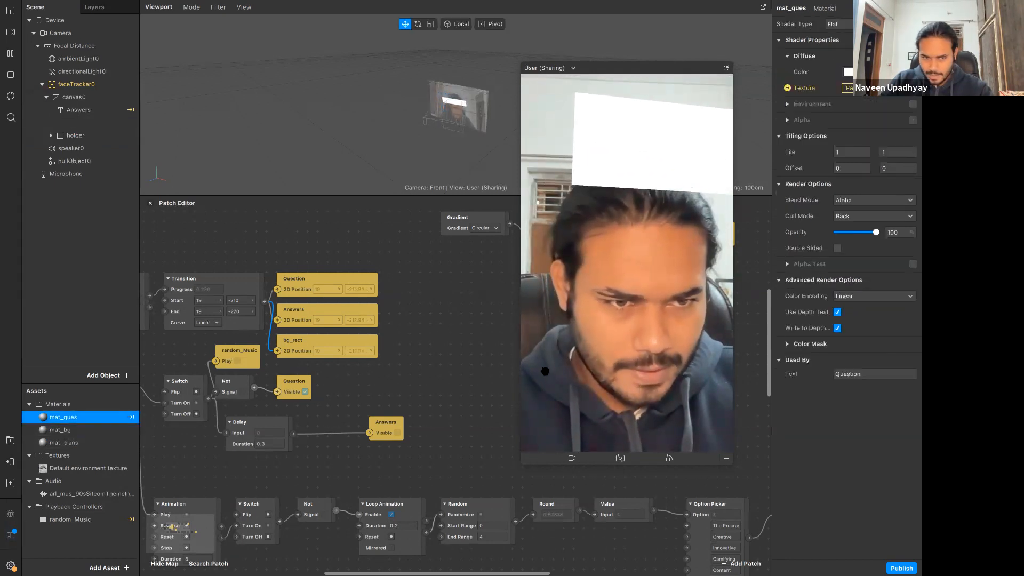
pyautogui.click(61, 430)
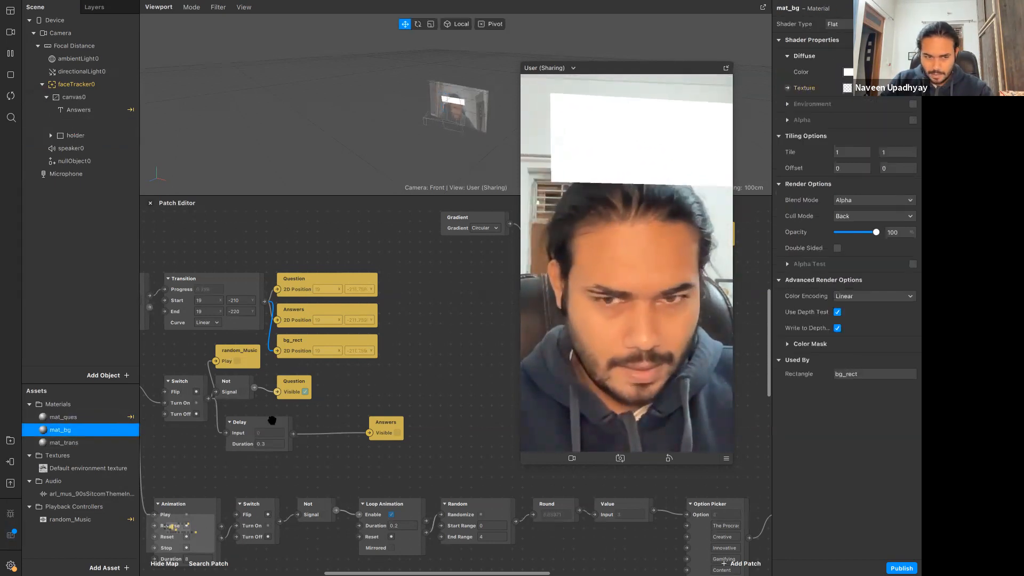
pyautogui.click(80, 443)
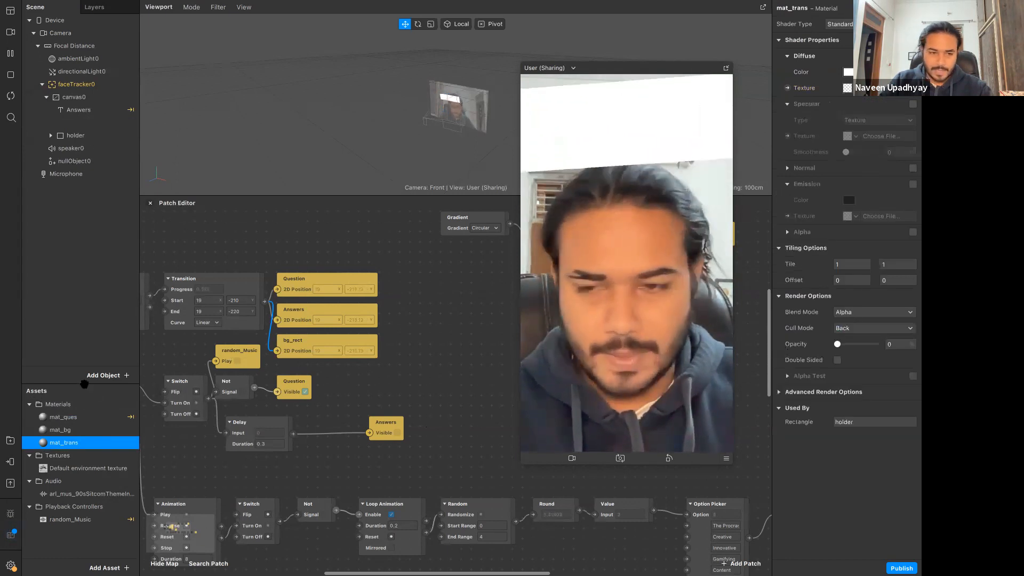
pyautogui.click(77, 416)
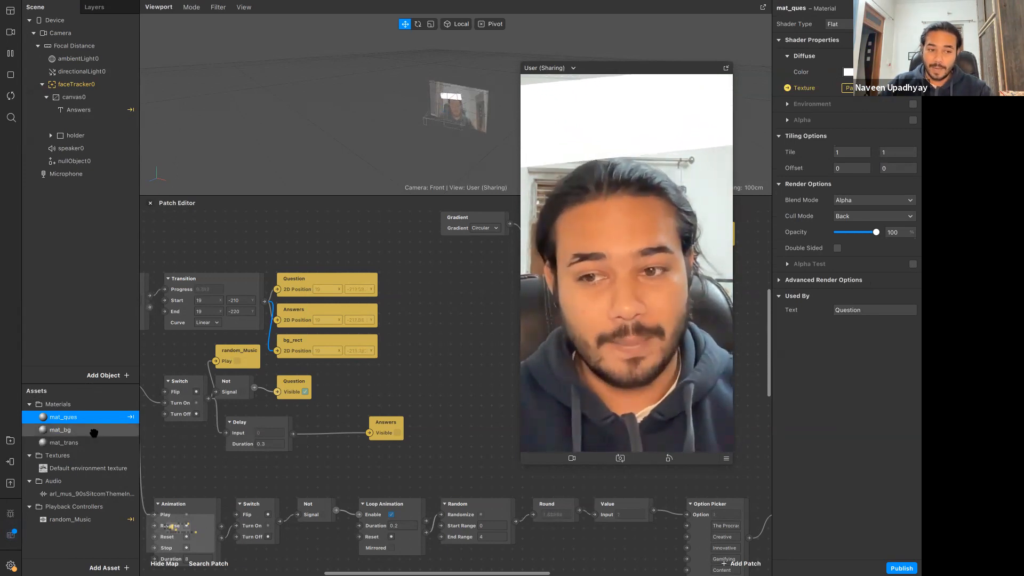
pyautogui.click(94, 432)
pyautogui.click(96, 417)
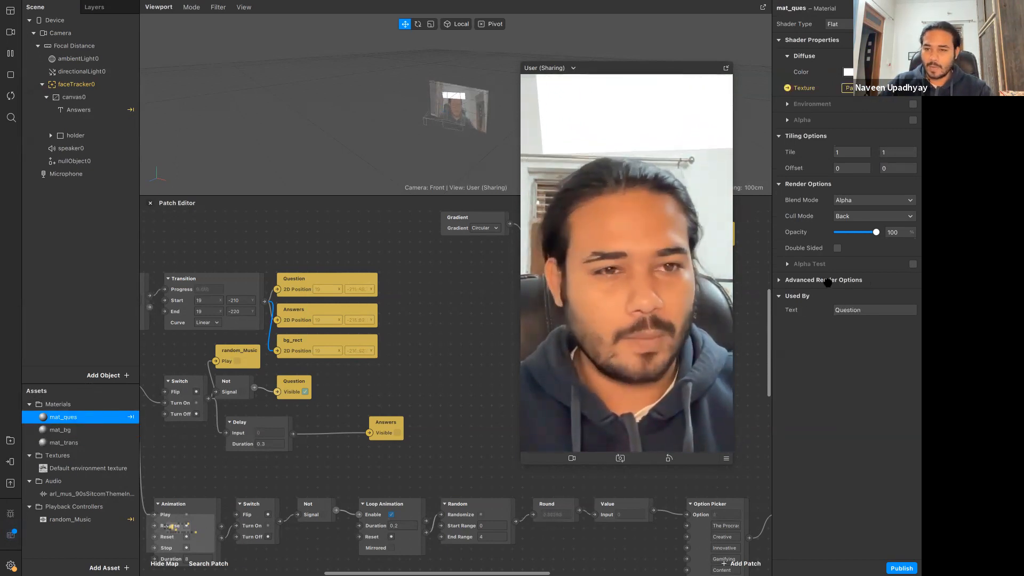
pyautogui.click(780, 280)
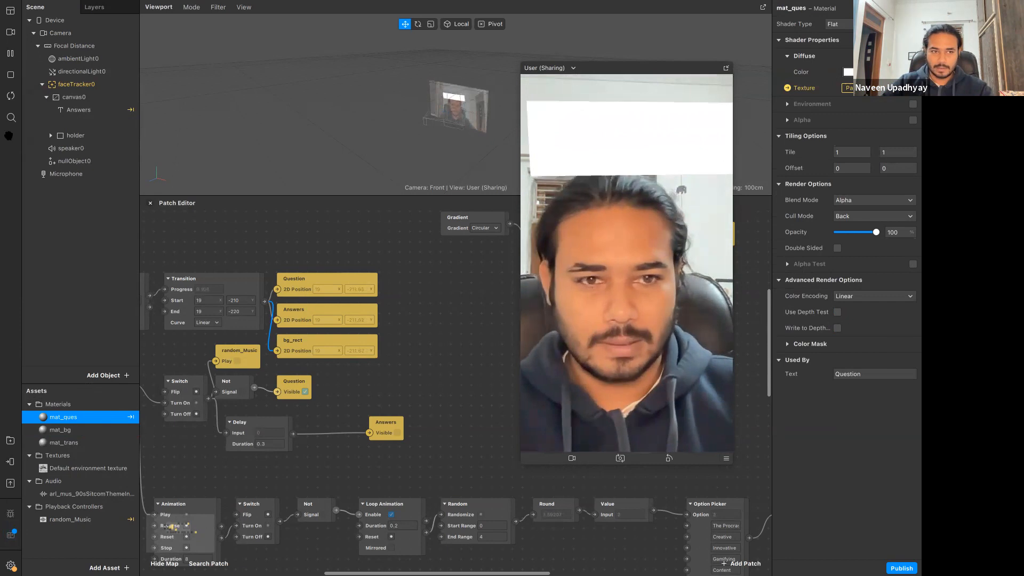
pyautogui.click(9, 97)
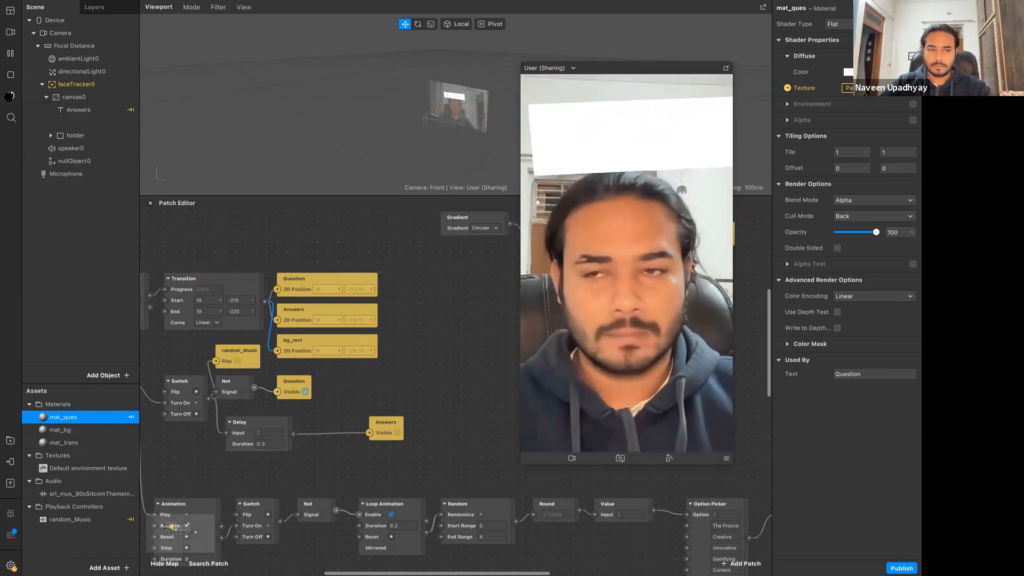
# Move holder above Answers inside canvas0 and set holder's Z-axis rotation to 0.
pyautogui.moveTo(62, 137); pyautogui.dragTo(83, 103)
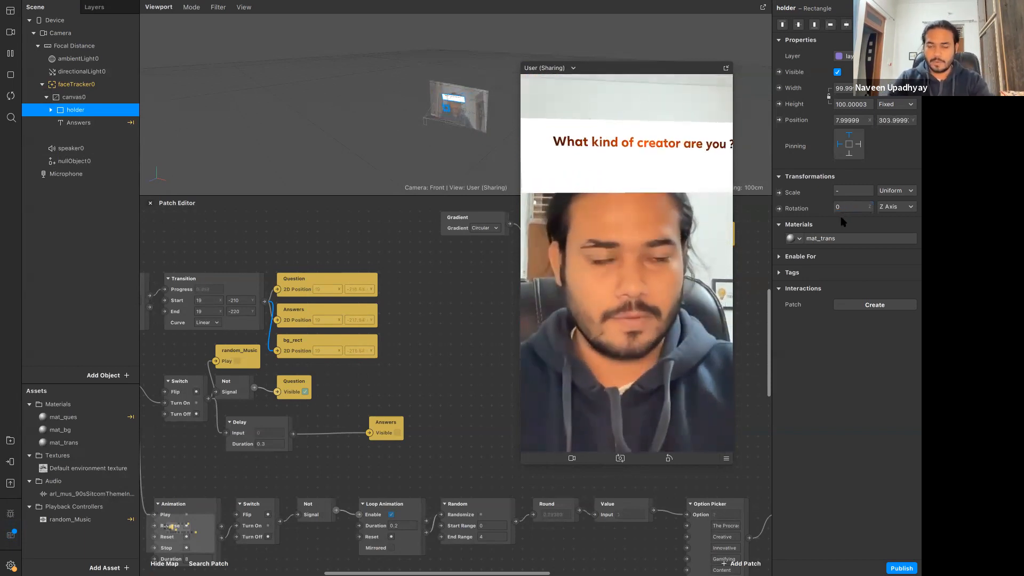
pyautogui.scroll(10, 459, 118)
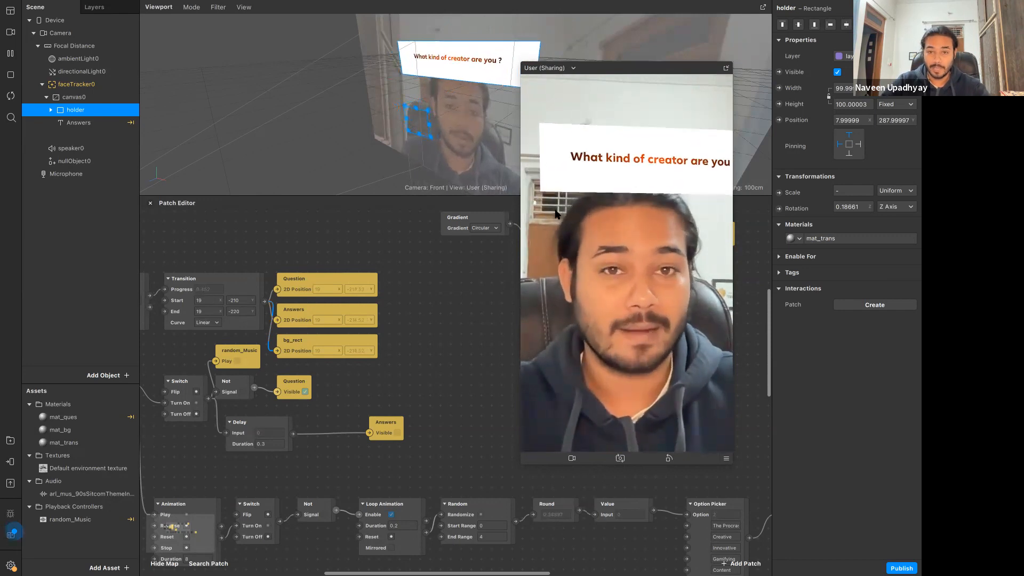
pyautogui.hscroll(5, 425, 318)
pyautogui.scroll(-2, 425, 318)
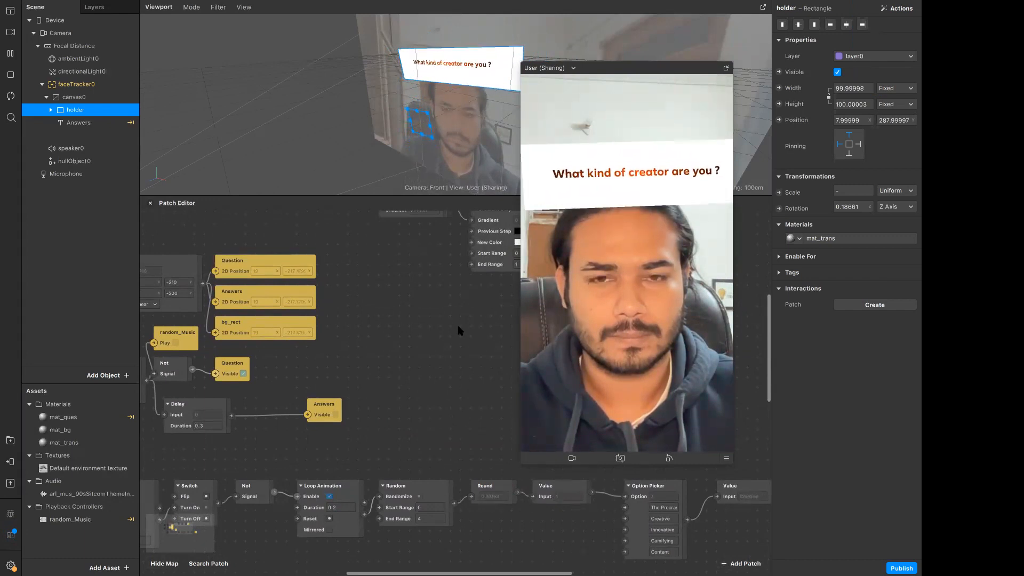
pyautogui.hscroll(-5, 459, 331)
pyautogui.scroll(-2, 459, 330)
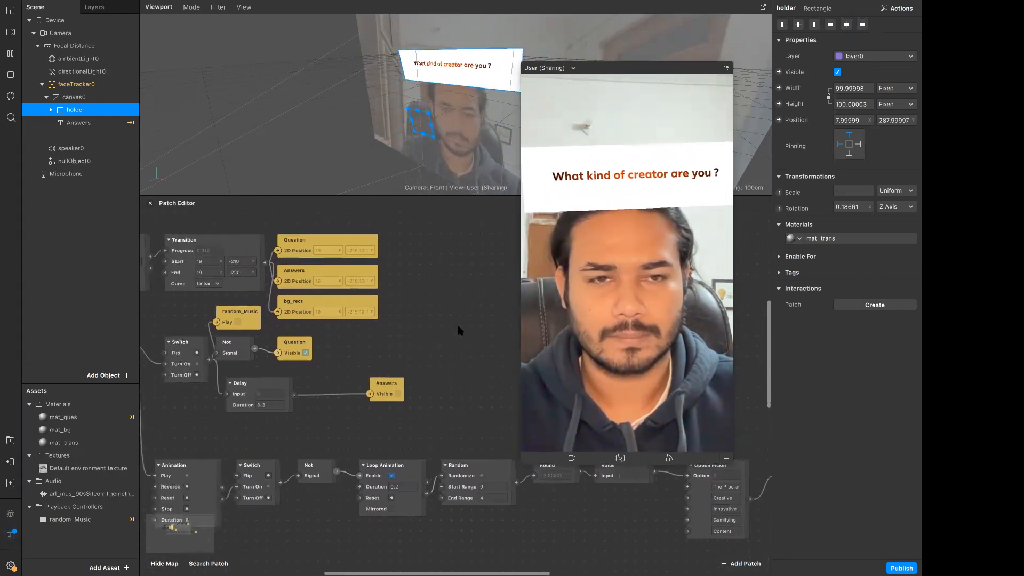
pyautogui.hscroll(-1, 459, 331)
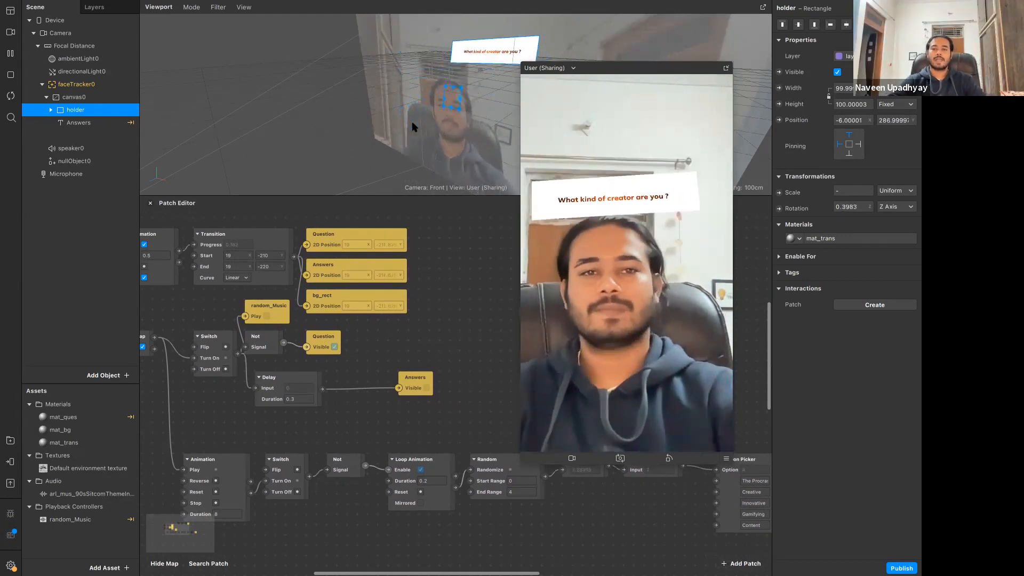
pyautogui.doubleClick(849, 206)
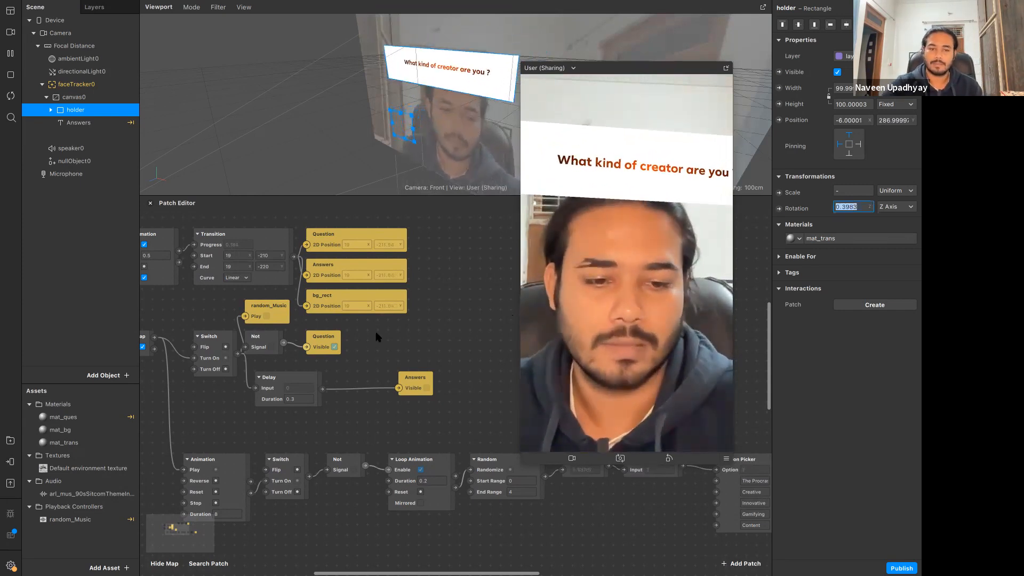
pyautogui.write('0')
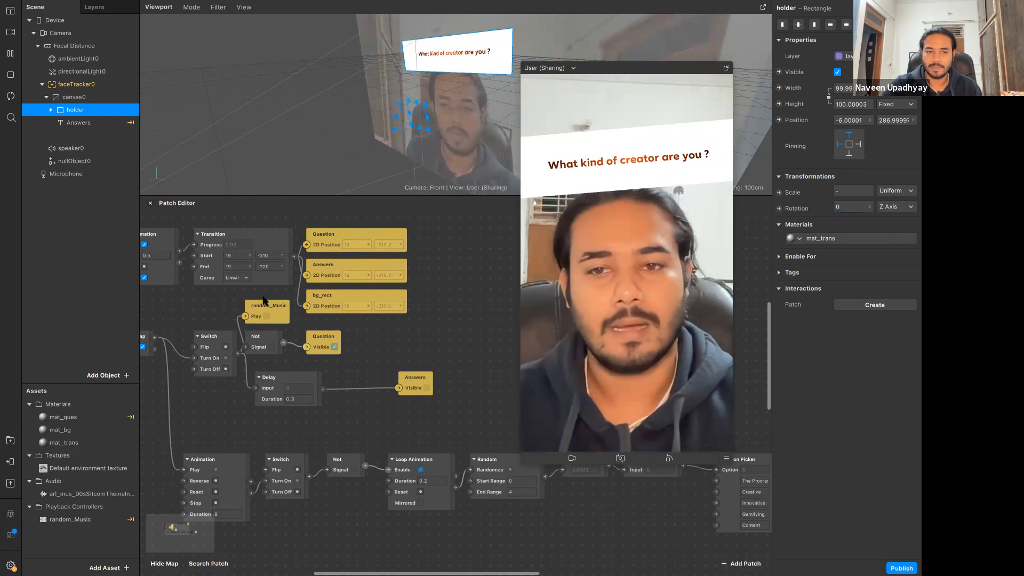
# Move the Loop Animation, Transition and 2D Position patches up as a group, away from the Screen Tap patches.
pyautogui.hscroll(-3, 389, 342)
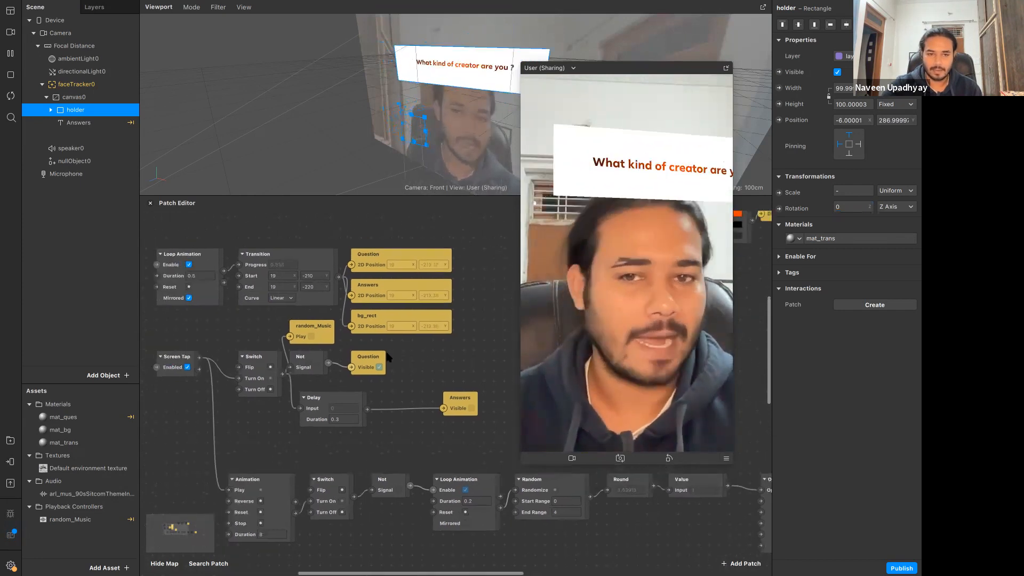
pyautogui.scroll(2, 397, 282)
pyautogui.moveTo(207, 265); pyautogui.dragTo(419, 346)
pyautogui.moveTo(420, 346); pyautogui.dragTo(431, 274)
pyautogui.click(501, 366)
pyautogui.scroll(-3, 491, 363)
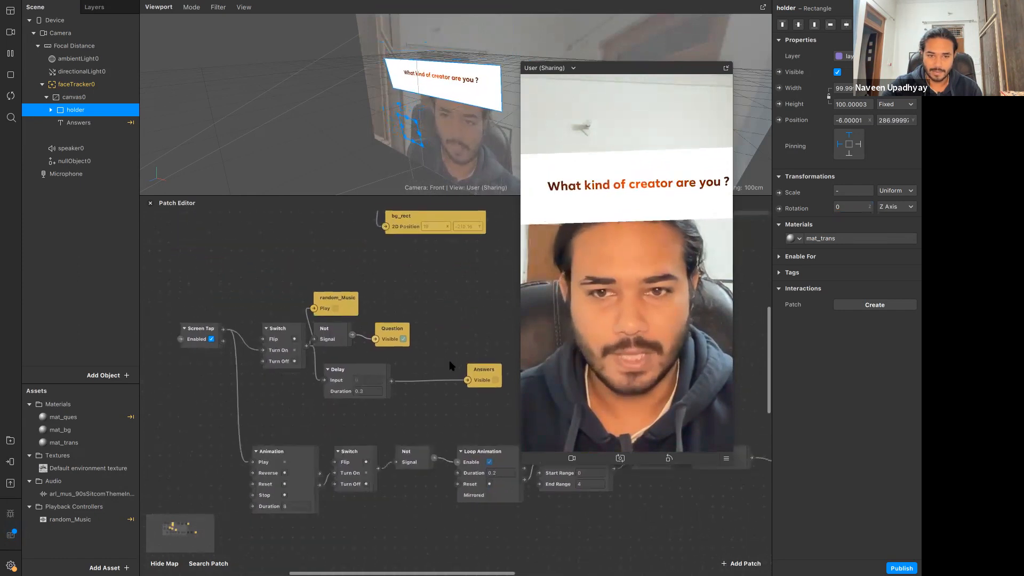
pyautogui.scroll(-1, 397, 375)
# Rearrange the Answers, Not, Question and random_Music patches so Not and Question sit above random_Music and Answers is nearer Delay.
pyautogui.moveTo(487, 355); pyautogui.dragTo(446, 356)
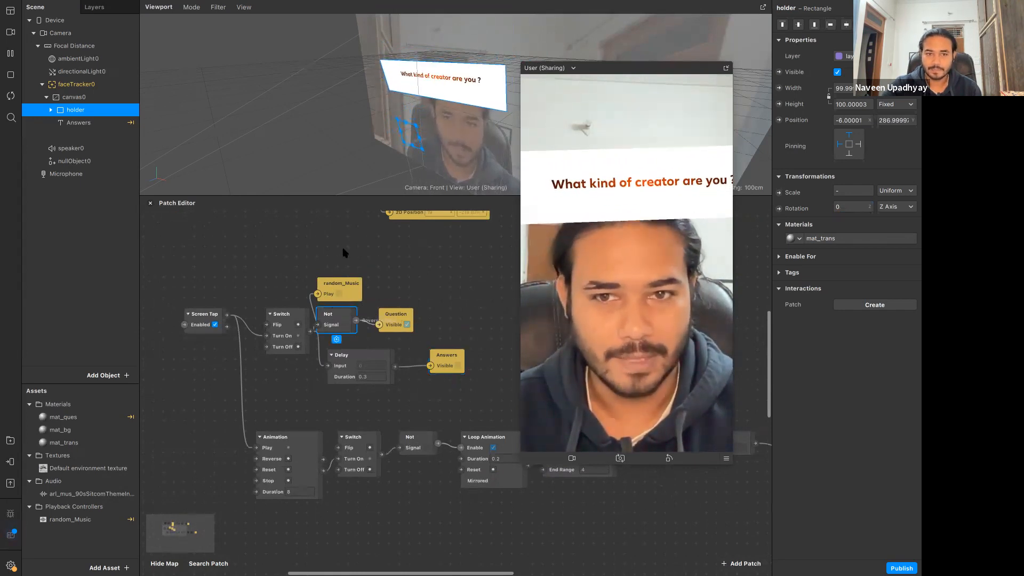
pyautogui.moveTo(335, 315); pyautogui.dragTo(335, 253)
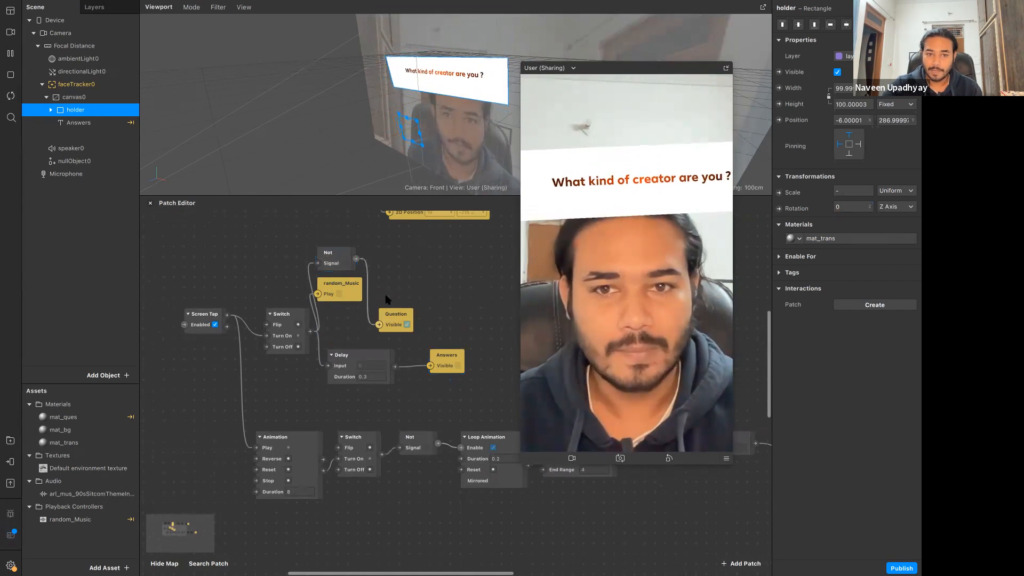
pyautogui.moveTo(395, 315); pyautogui.dragTo(395, 254)
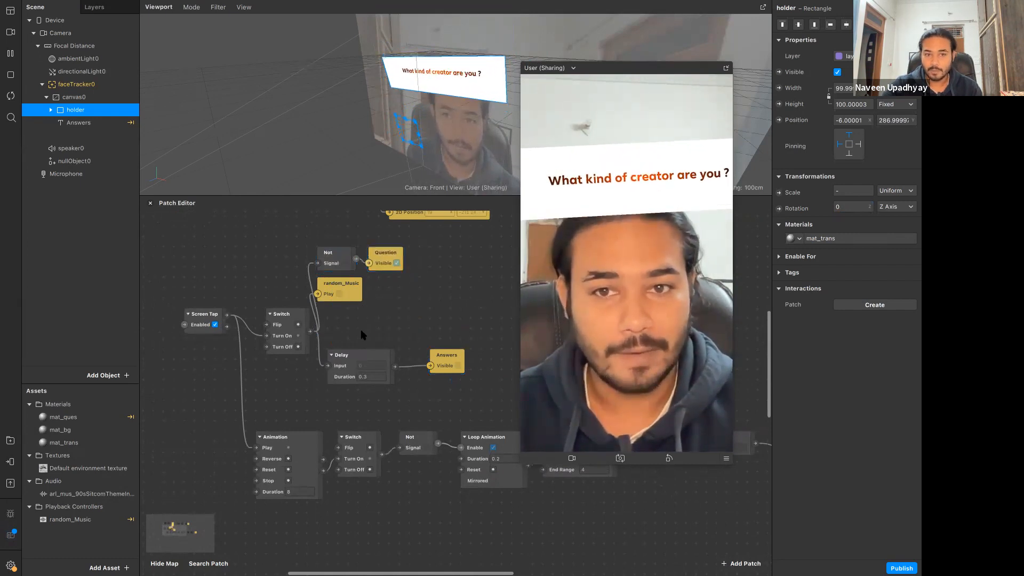
pyautogui.moveTo(355, 310)
pyautogui.mouseDown()
pyautogui.moveTo(374, 352)
pyautogui.moveTo(364, 371)
pyautogui.moveTo(359, 317)
pyautogui.mouseUp()
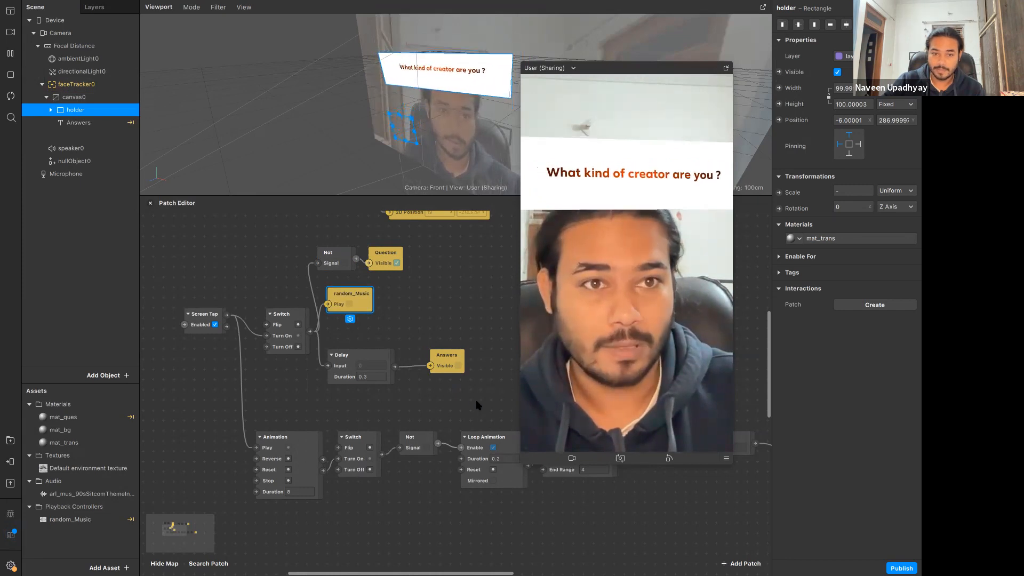
# Place holder's Visible patch beside the Question patch, connect the Not output to it, and pause the preview video.
pyautogui.moveTo(465, 399); pyautogui.dragTo(431, 255)
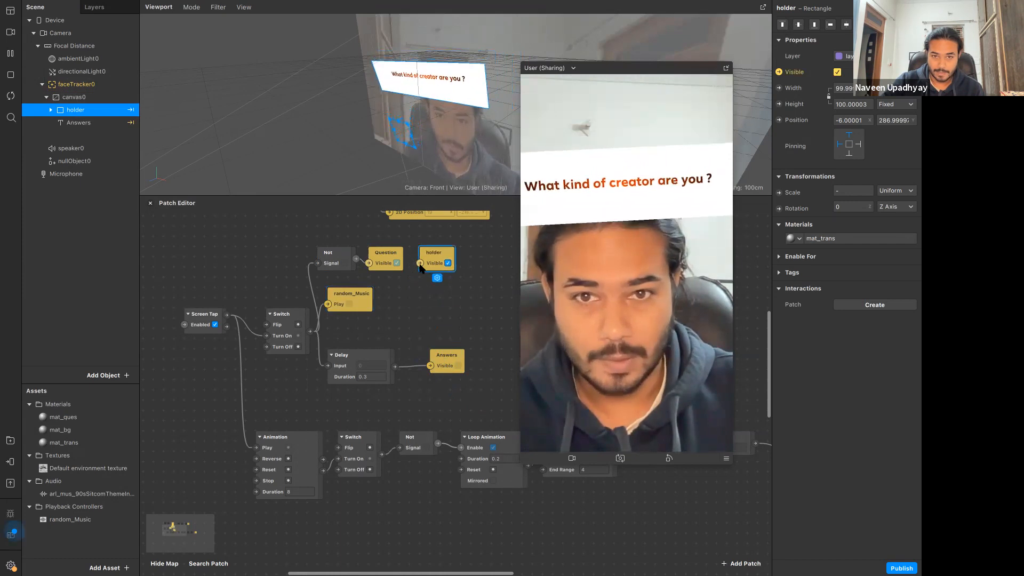
pyautogui.moveTo(356, 259); pyautogui.dragTo(421, 263)
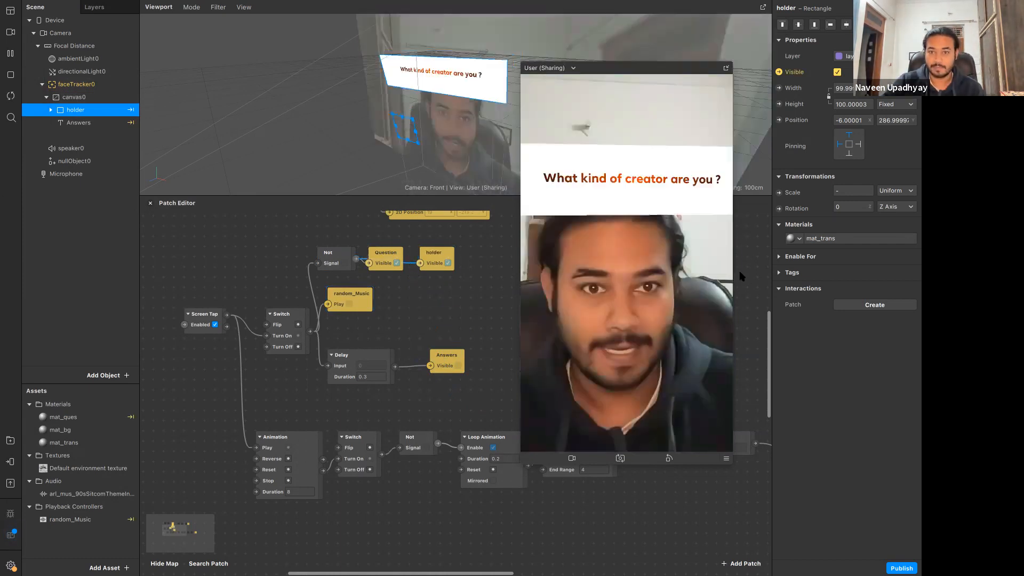
pyautogui.click(10, 53)
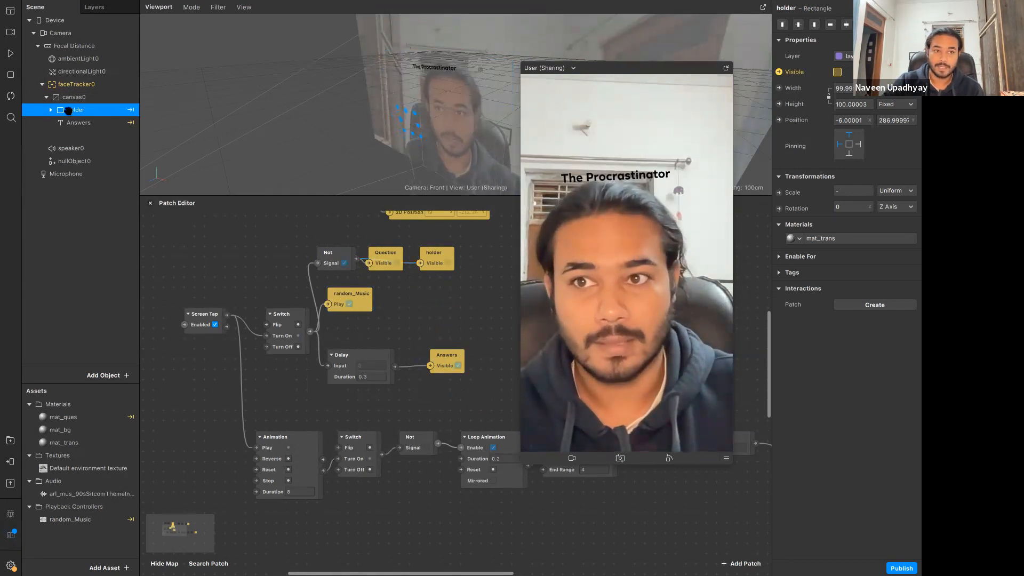
# Duplicate holder together with its bg_rect child and rename the copy as holder _answers.
pyautogui.rightClick(68, 111)
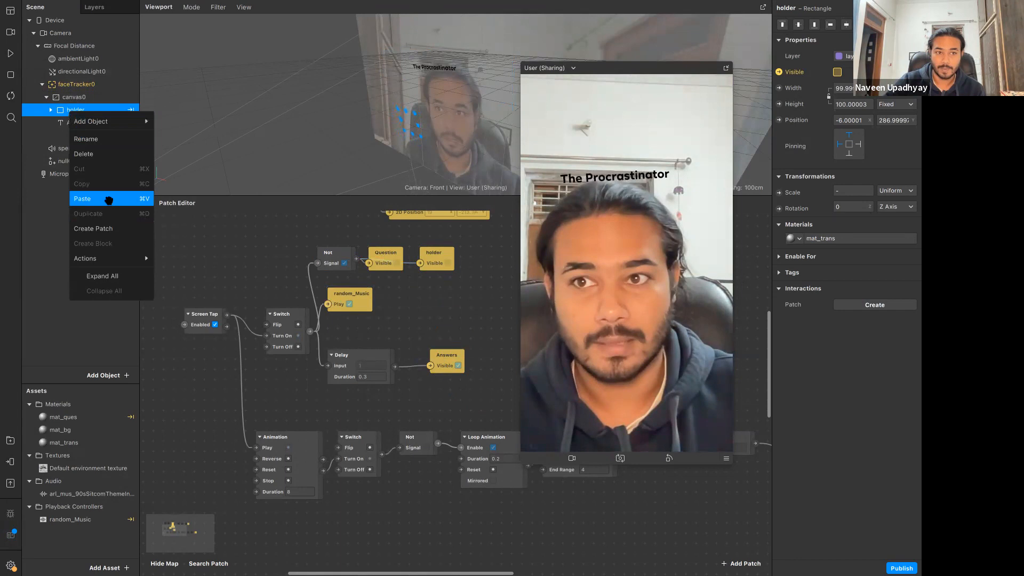
pyautogui.click(208, 249)
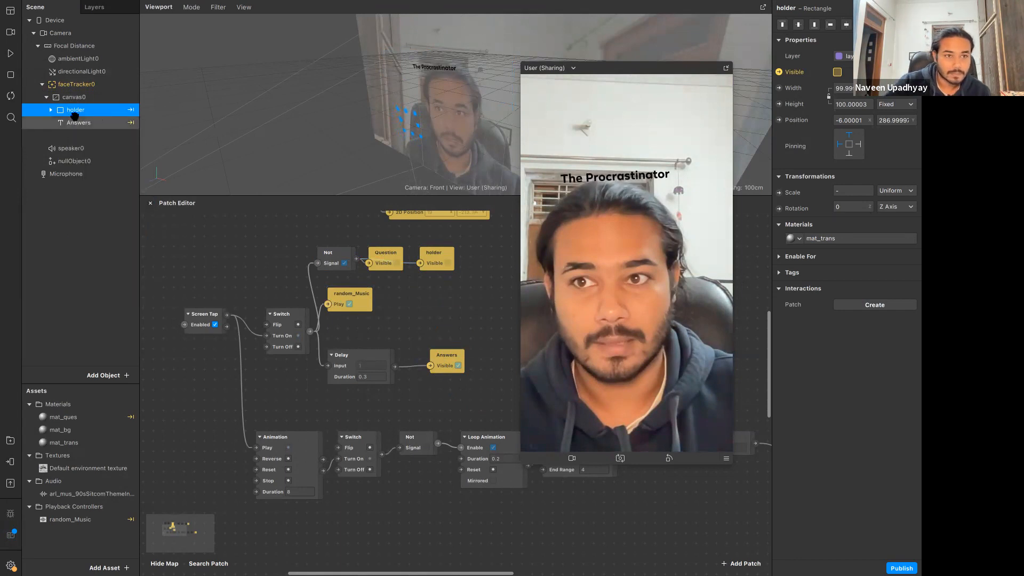
pyautogui.rightClick(75, 111)
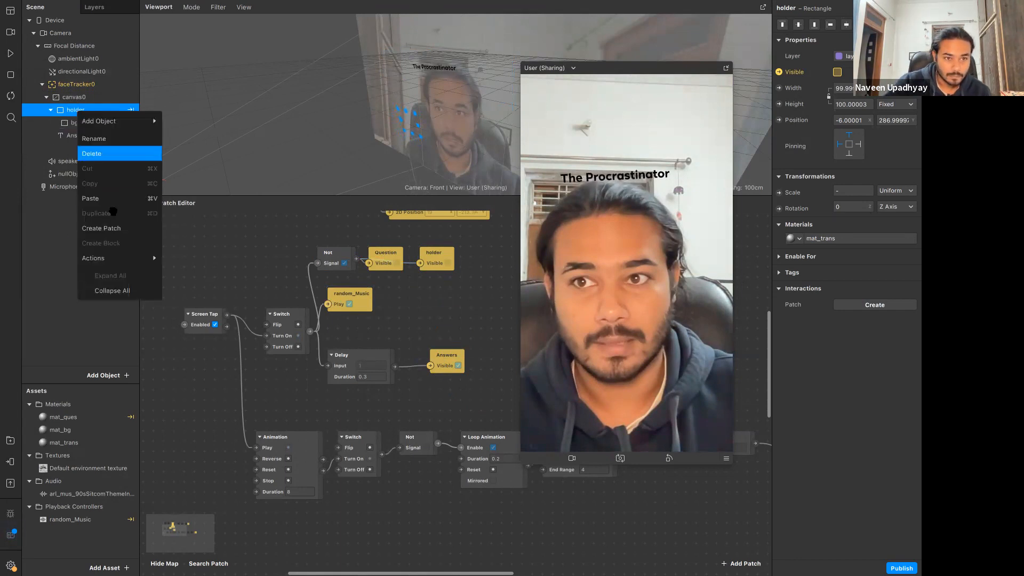
pyautogui.click(202, 259)
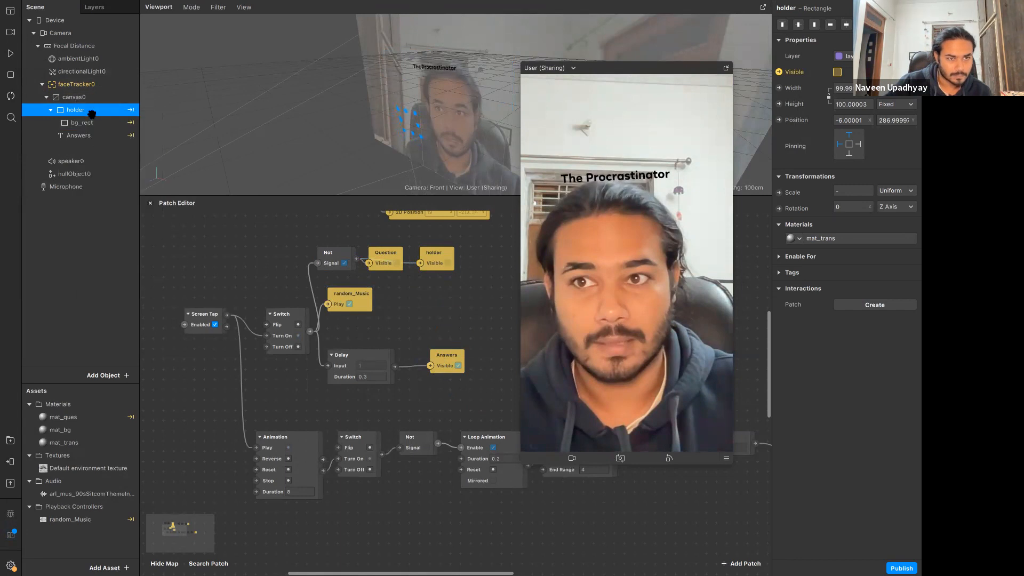
pyautogui.click(85, 123)
pyautogui.rightClick(95, 114)
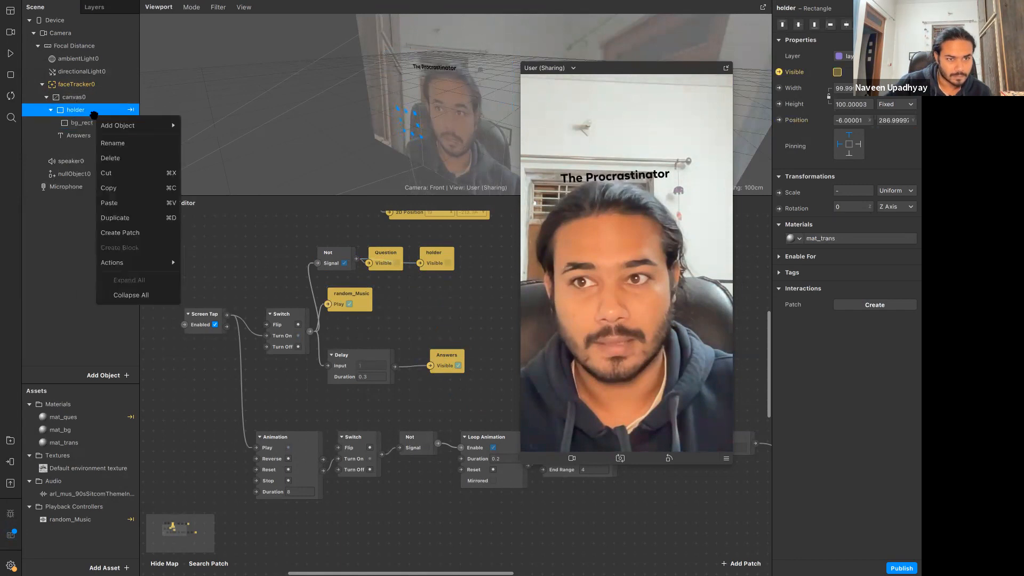
pyautogui.click(115, 218)
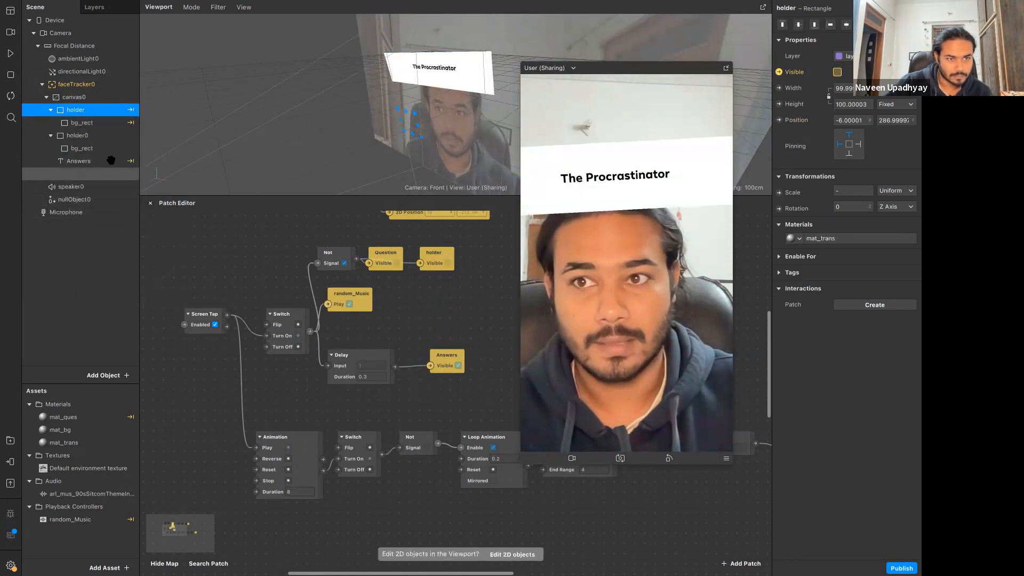
pyautogui.click(97, 136)
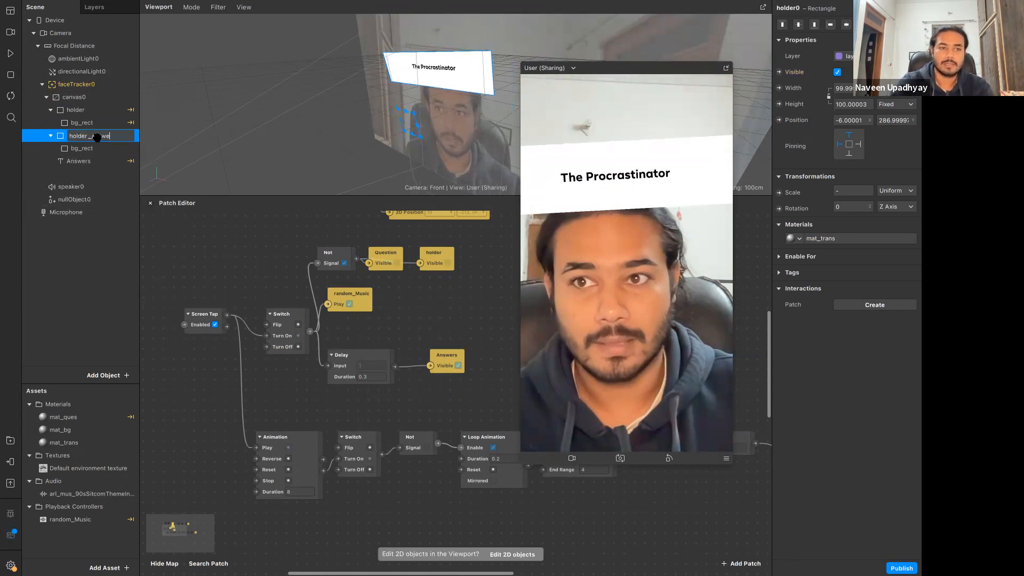
pyautogui.click(97, 150)
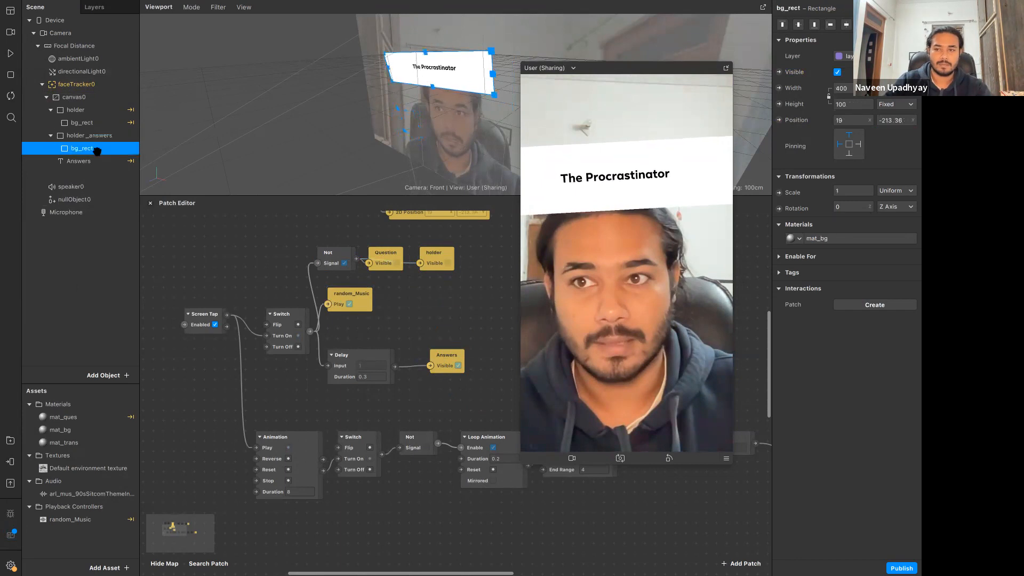
# Resume the preview video and rename the bg_rect inside holder _answers as bg_rect_ans.
pyautogui.click(102, 137)
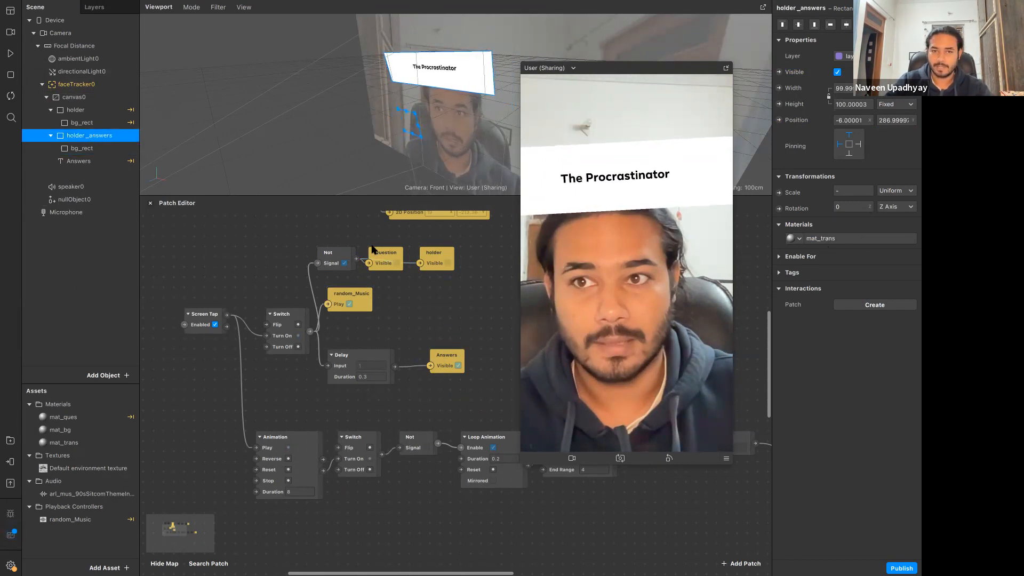
pyautogui.click(10, 54)
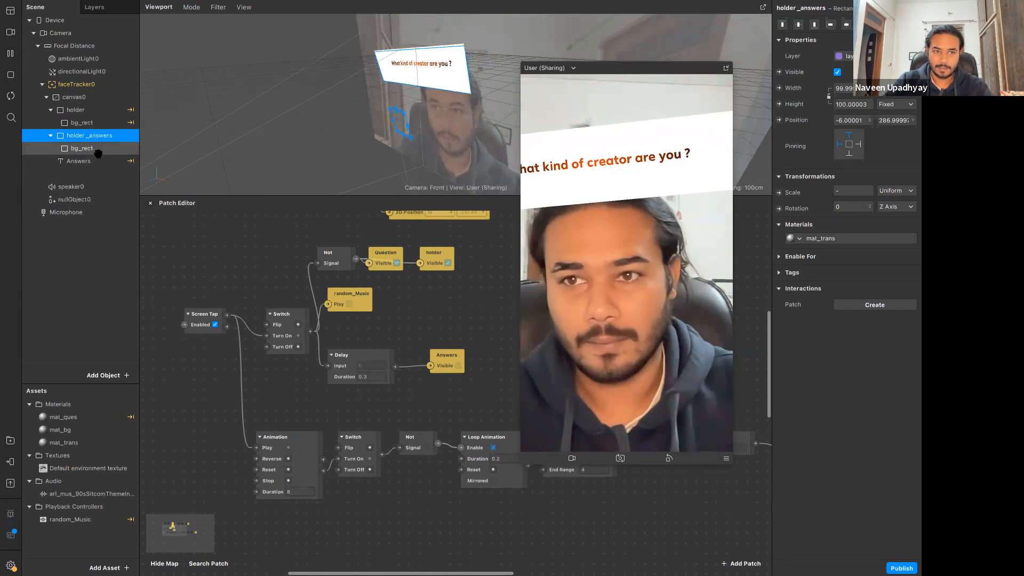
pyautogui.click(97, 151)
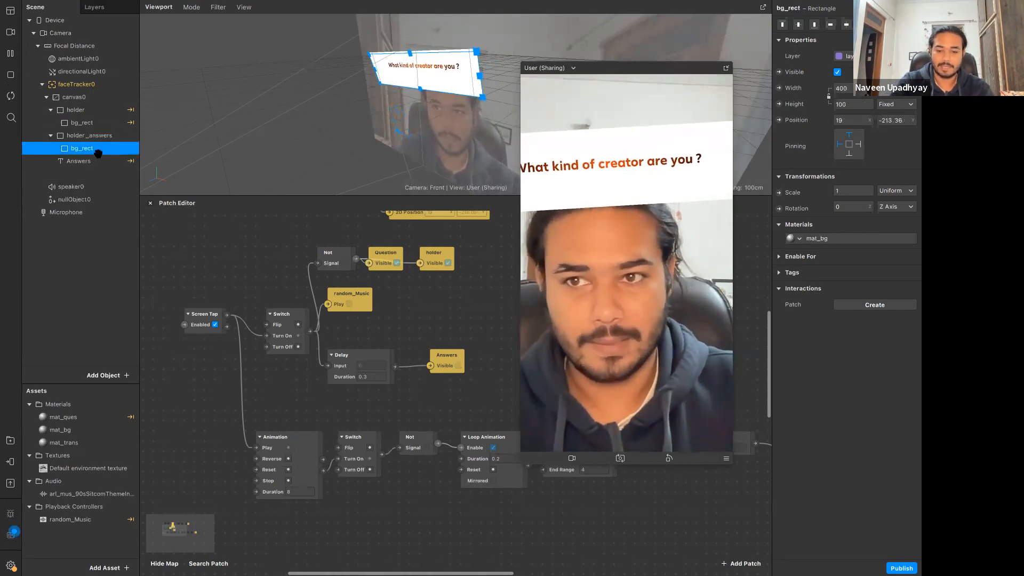
pyautogui.doubleClick(86, 148)
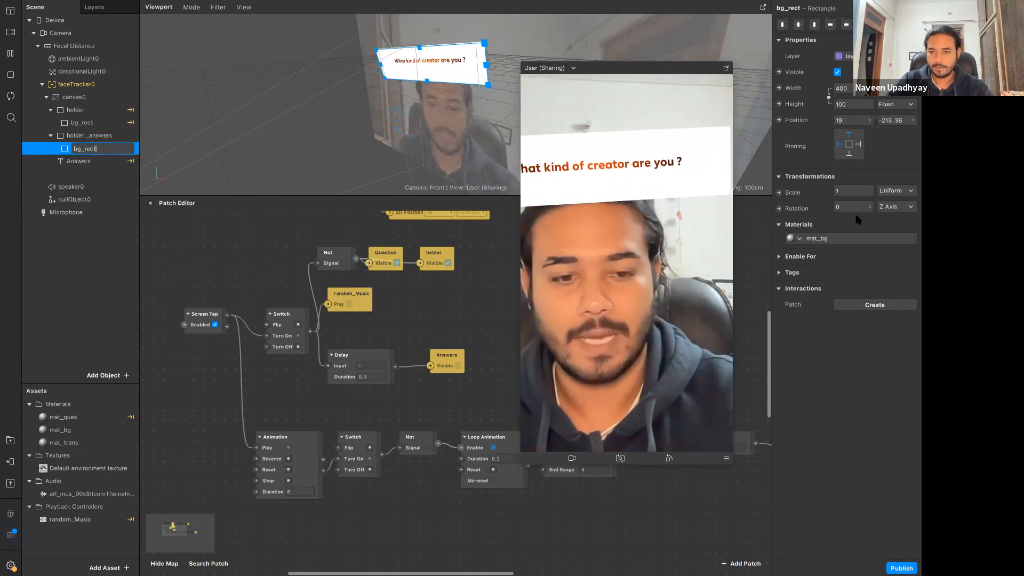
pyautogui.write('_ans')
pyautogui.press('Return')
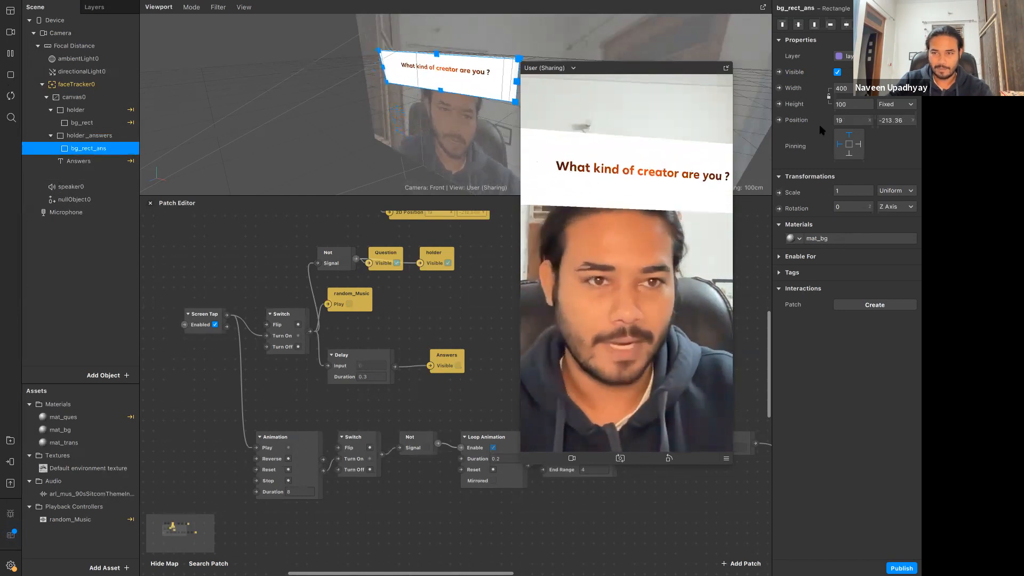
# Duplicate the mat_bg material and rename the copy as mat_bg_answers.
pyautogui.click(63, 430)
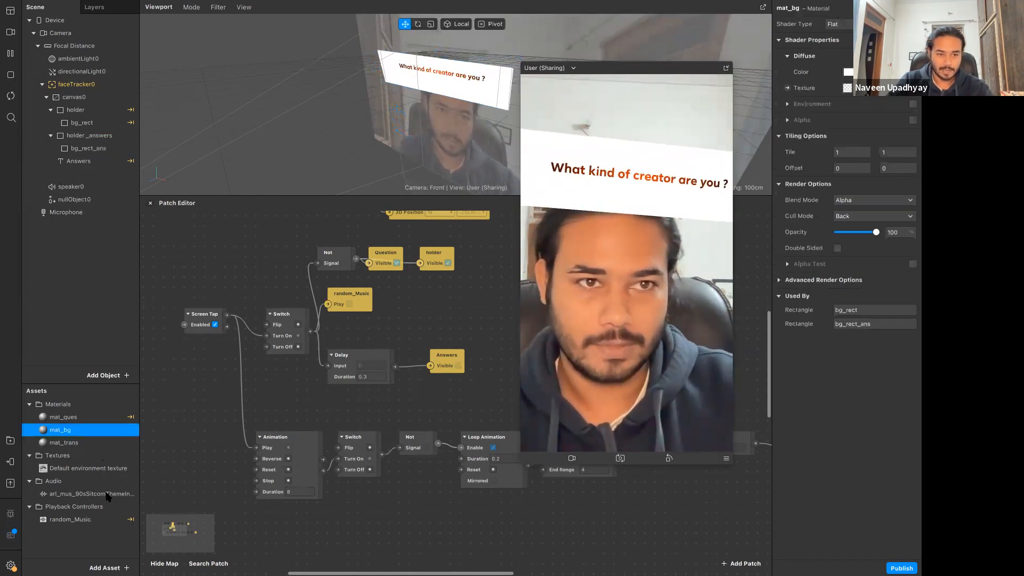
pyautogui.rightClick(73, 430)
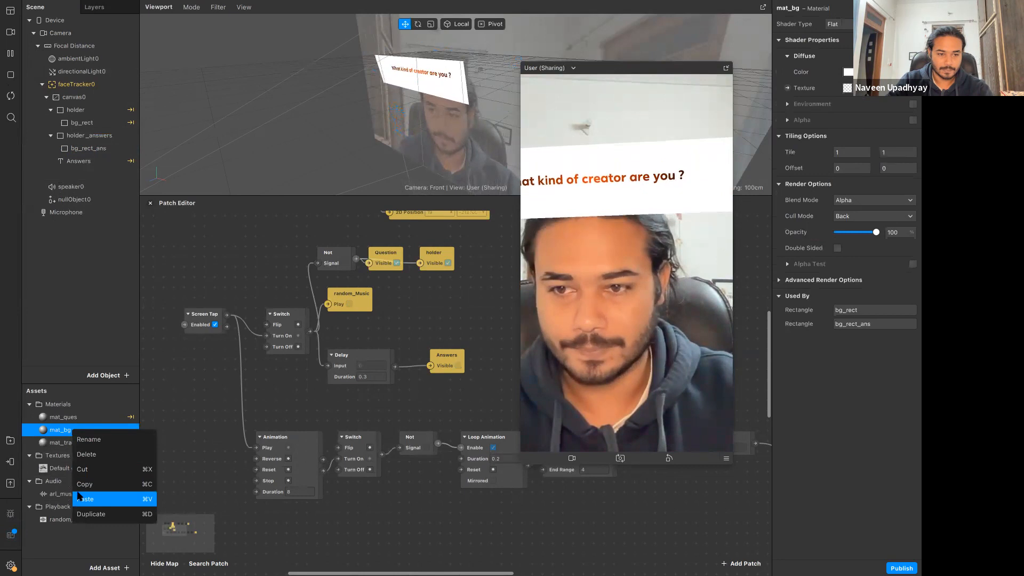
pyautogui.click(88, 514)
pyautogui.click(63, 455)
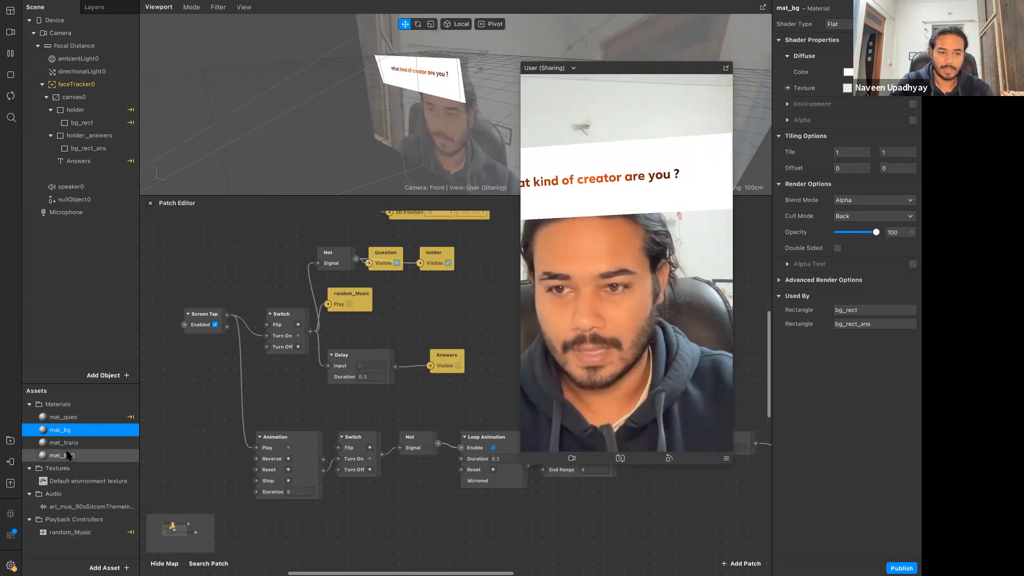
pyautogui.click(67, 455)
pyautogui.press('BackSpace')
pyautogui.write('_answers')
pyautogui.press('Return')
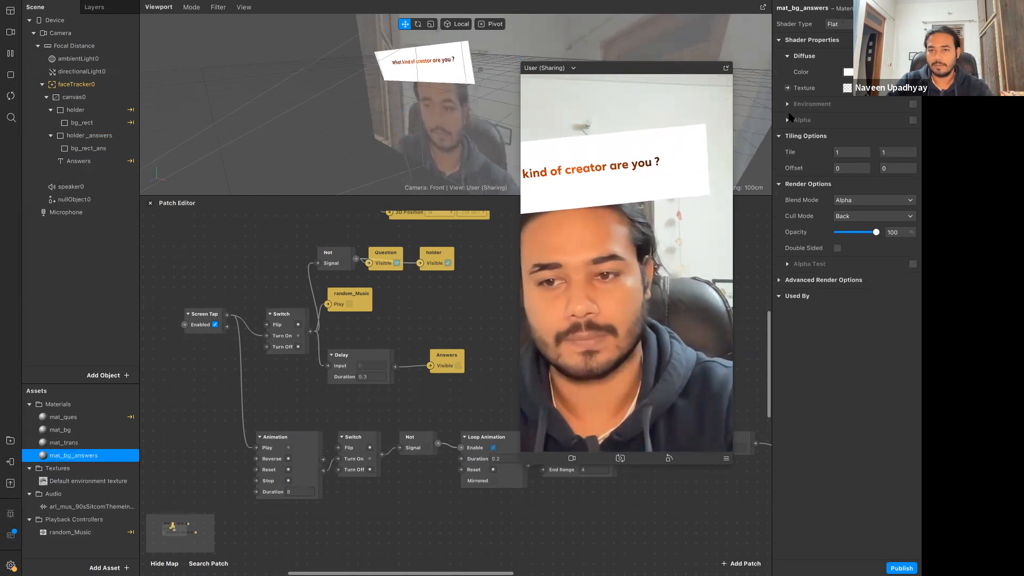
# Set the diffuse color of mat_bg_answers to a light mint green.
pyautogui.moveTo(309, 147); pyautogui.dragTo(308, 140)
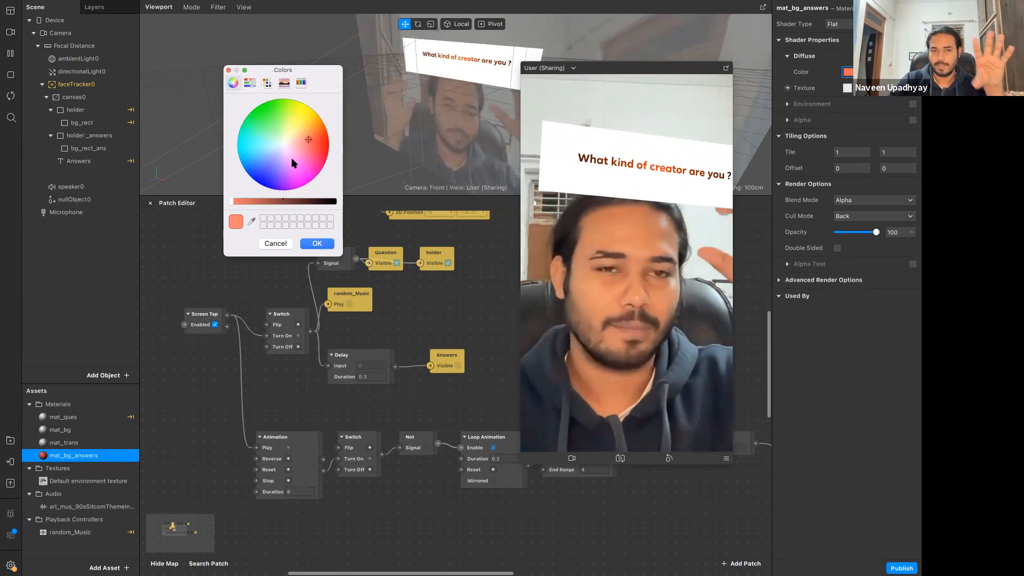
pyautogui.click(292, 159)
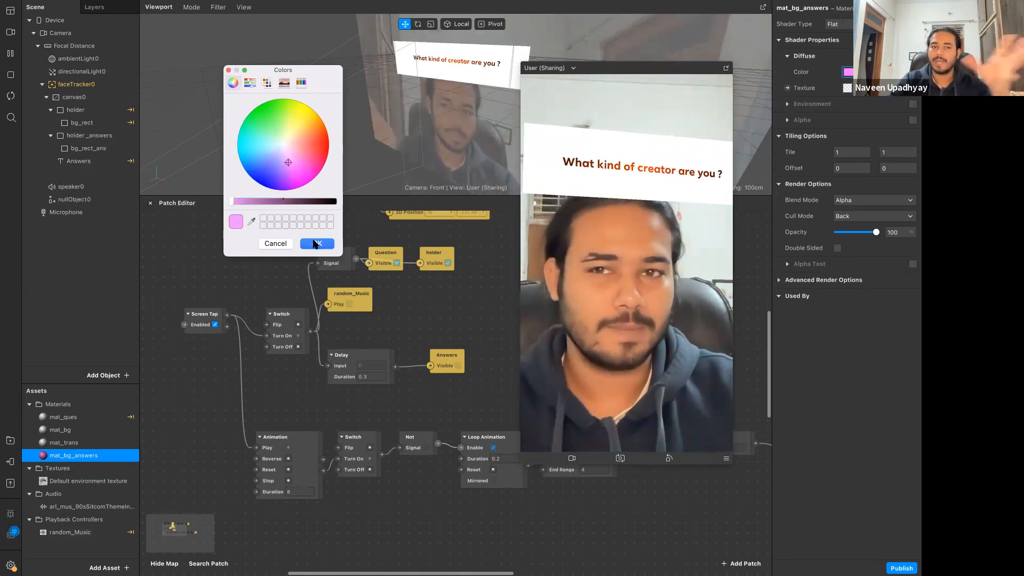
pyautogui.click(288, 162)
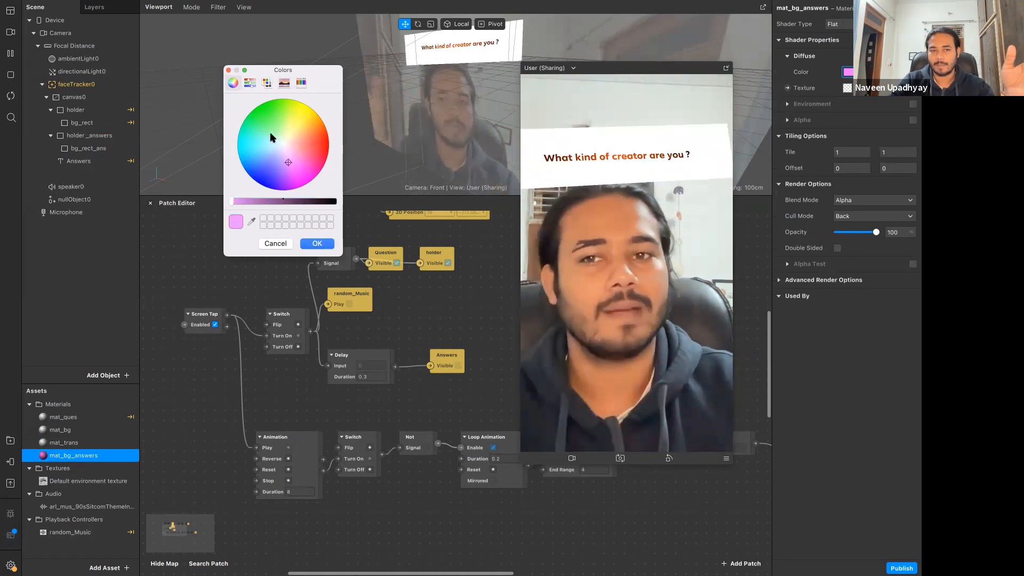
pyautogui.click(271, 143)
pyautogui.click(271, 133)
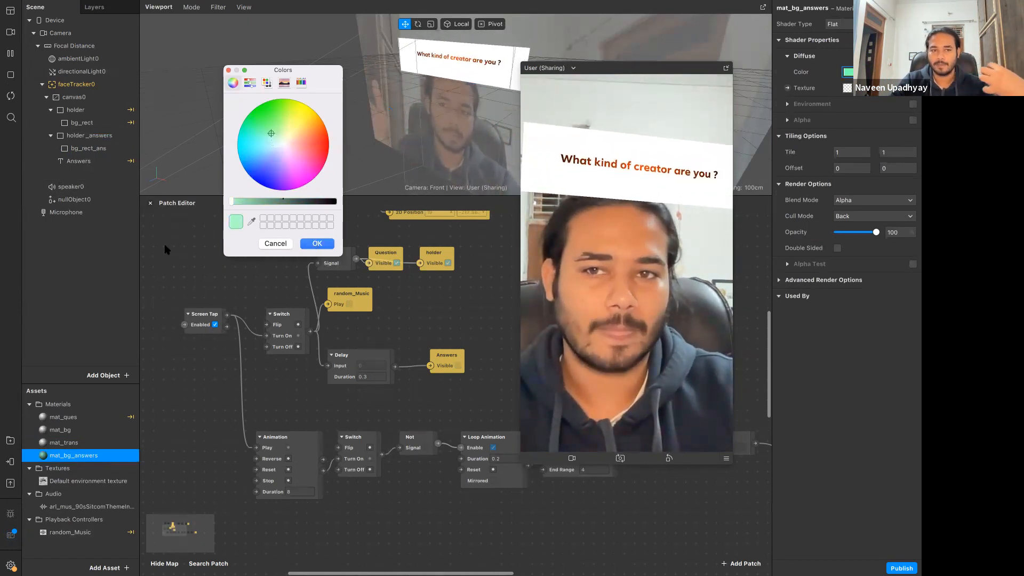
# Set the width of the bg_rect_ans rectangle to 200.
pyautogui.click(87, 148)
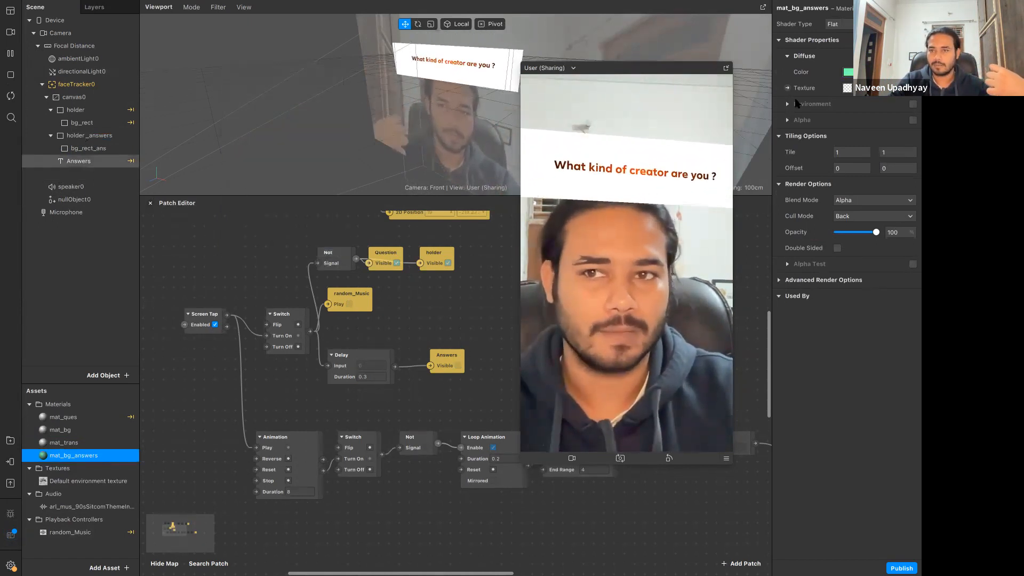
pyautogui.click(847, 89)
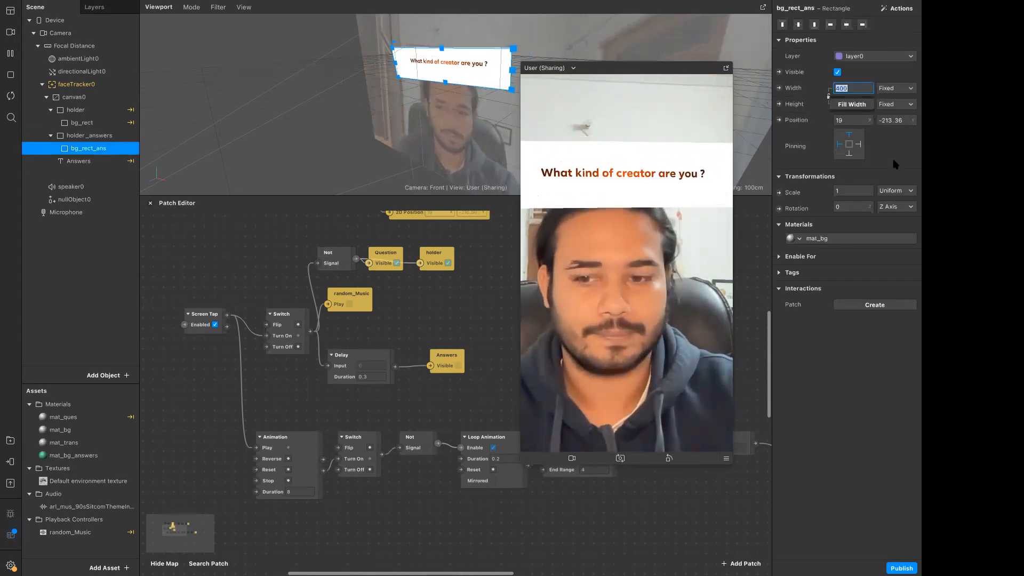
pyautogui.write('200')
pyautogui.press('Return')
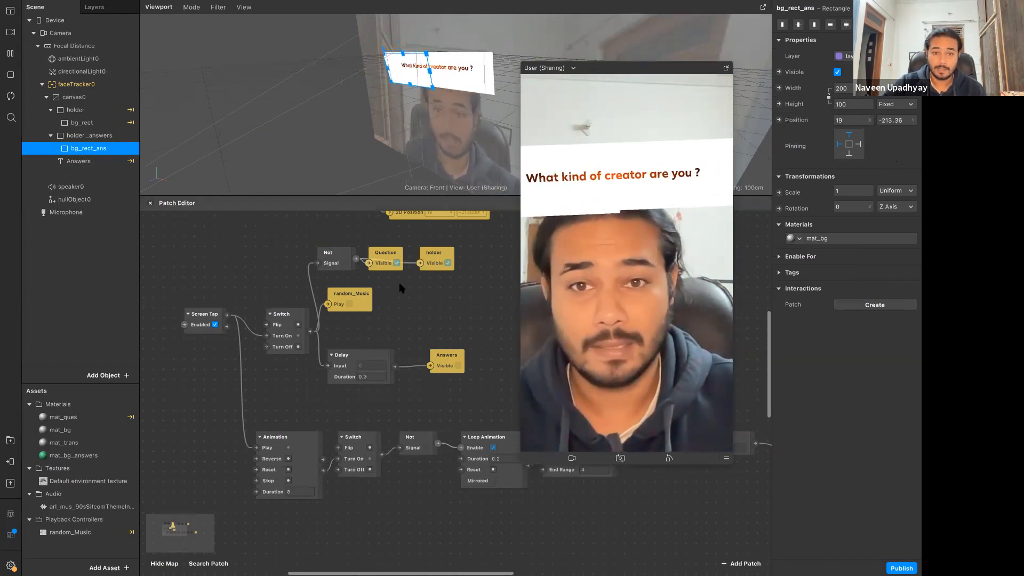
# Create a Visible patch for holder _answers, place it below the Answers patch, and connect the Delay output to it.
pyautogui.moveTo(361, 304); pyautogui.dragTo(370, 324)
pyautogui.click(90, 135)
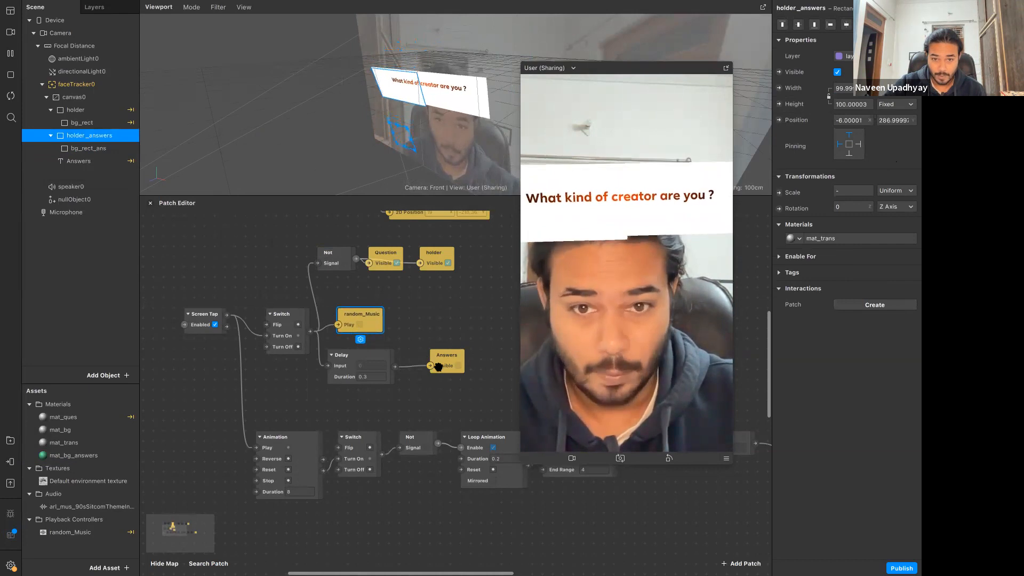
pyautogui.click(780, 72)
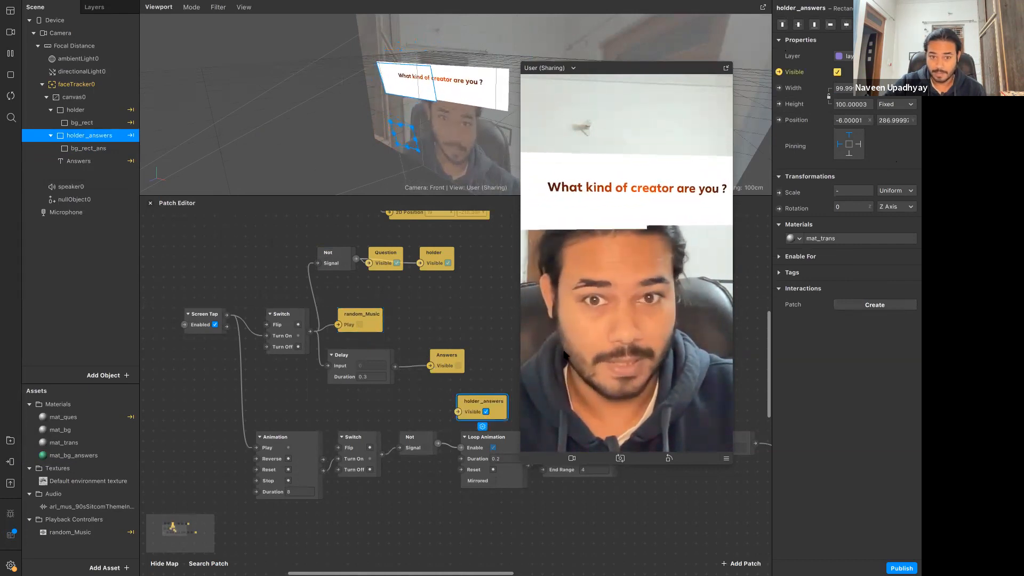
pyautogui.moveTo(467, 408); pyautogui.dragTo(441, 393)
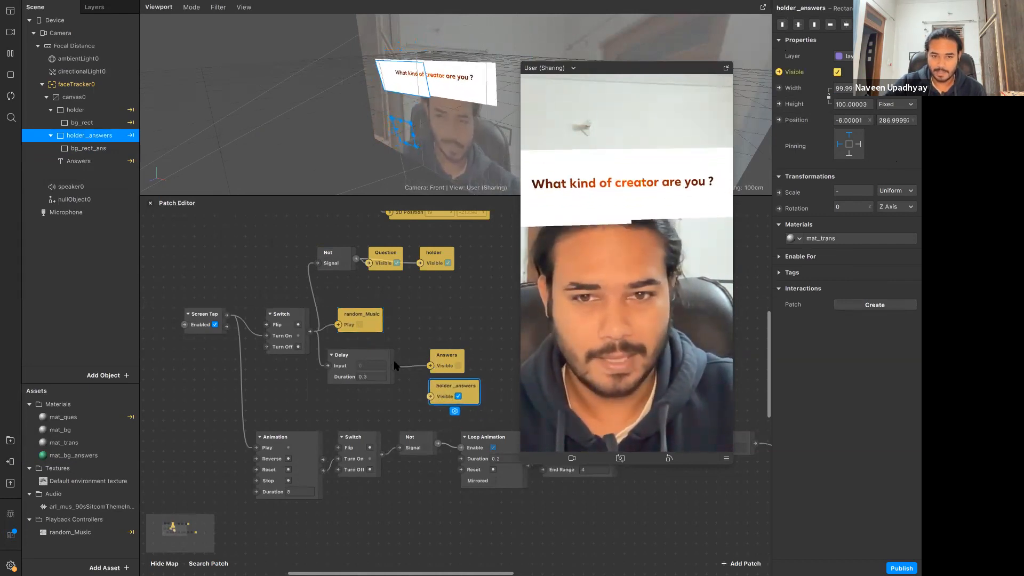
pyautogui.doubleClick(427, 398)
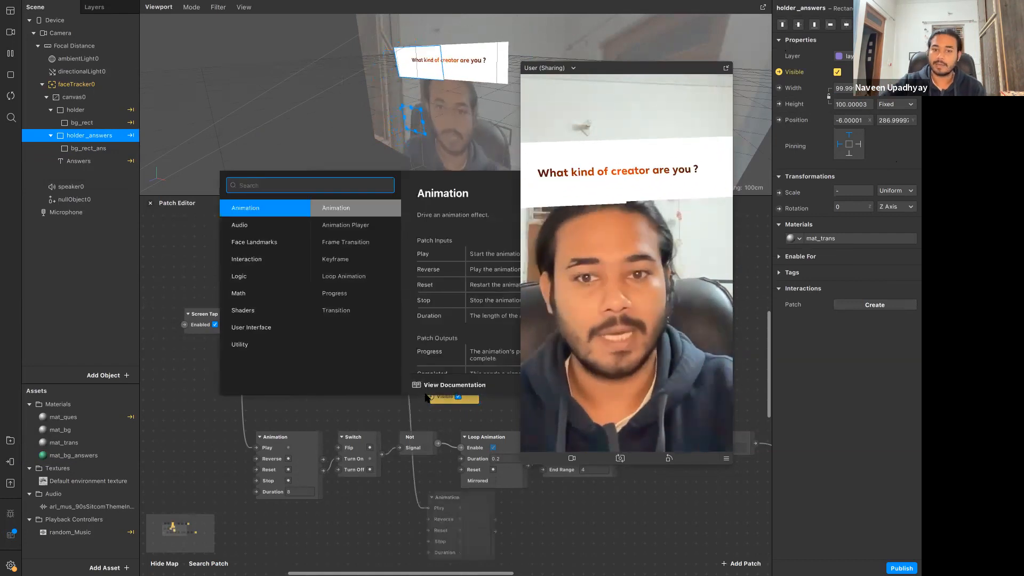
pyautogui.click(404, 426)
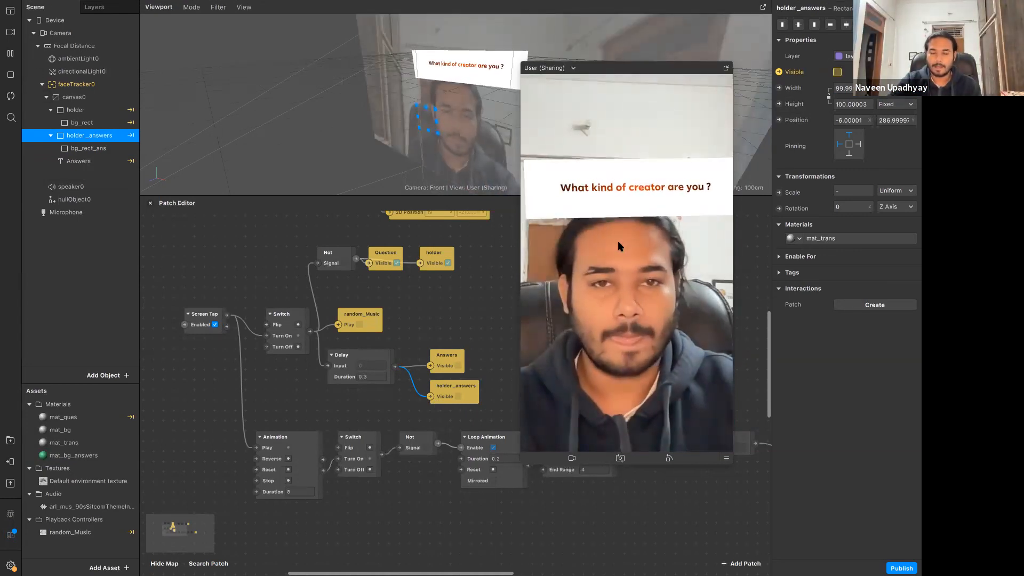
# Pause the preview on a tapped answer and assign the mat_bg_answers material to bg_rect_ans.
pyautogui.click(619, 242)
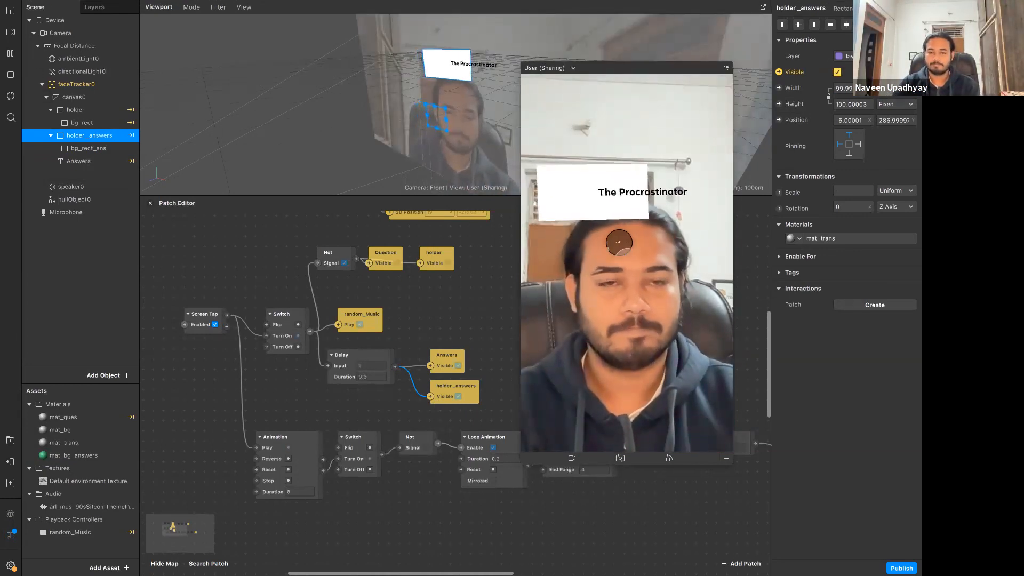
pyautogui.click(10, 53)
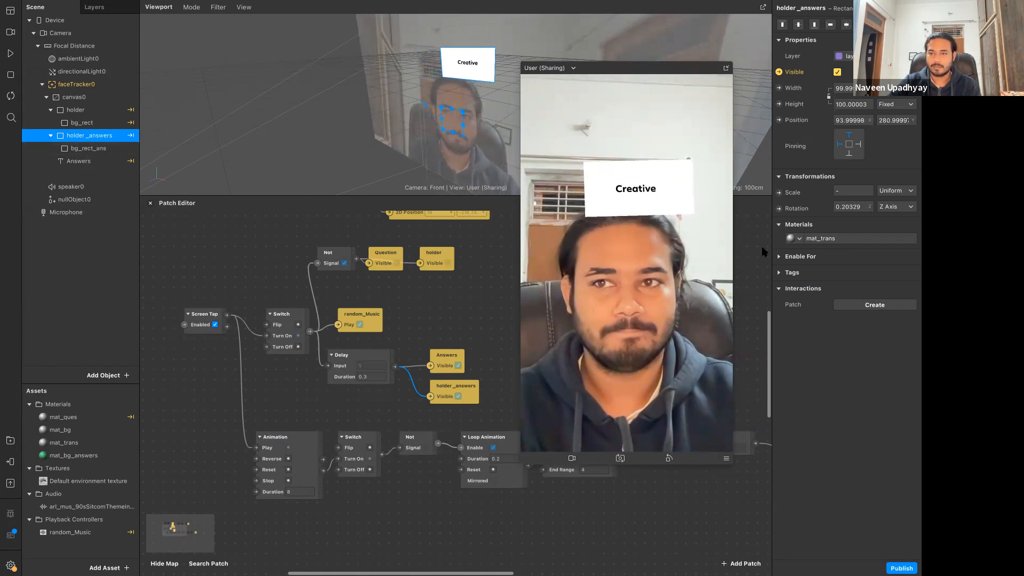
pyautogui.click(109, 148)
pyautogui.click(799, 239)
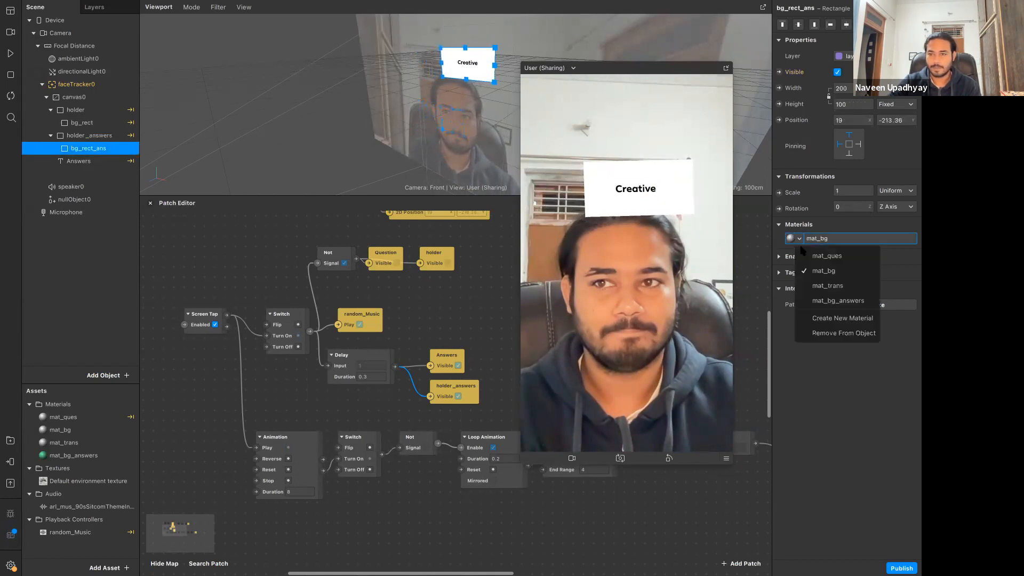
pyautogui.click(853, 302)
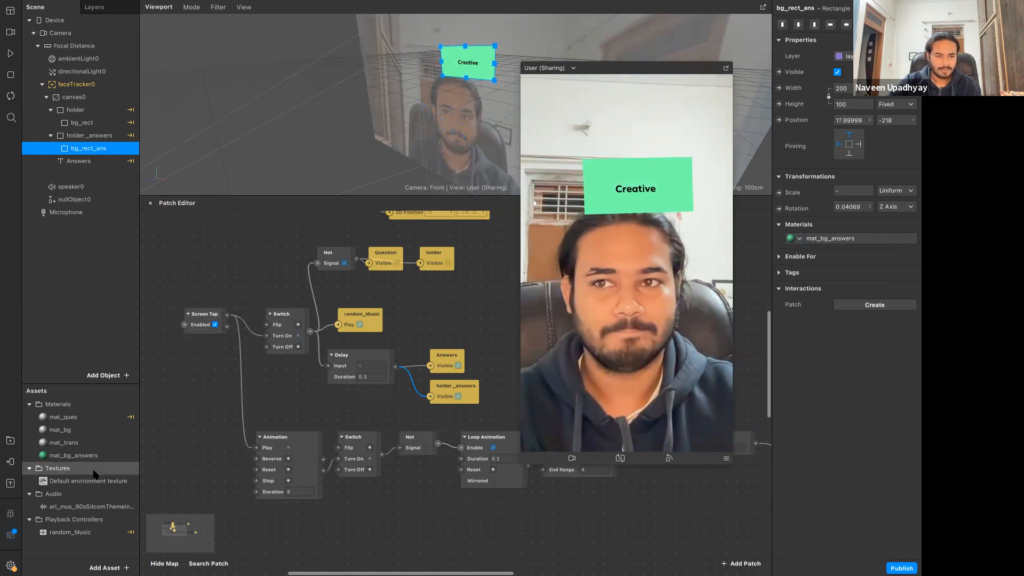
pyautogui.click(83, 457)
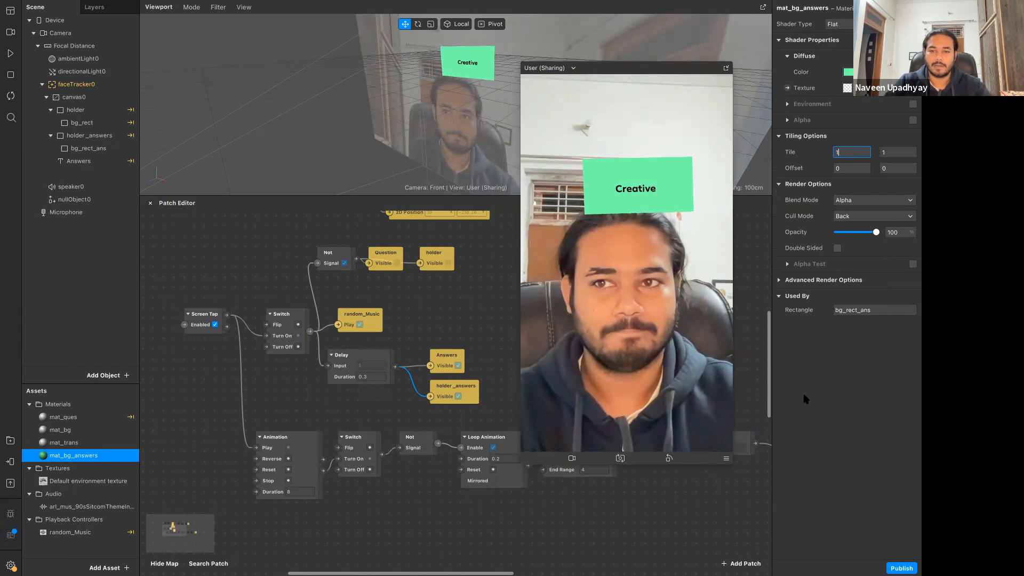
# Restart the effect and tap the preview to test the switch from the question background to the answer background.
pyautogui.click(11, 94)
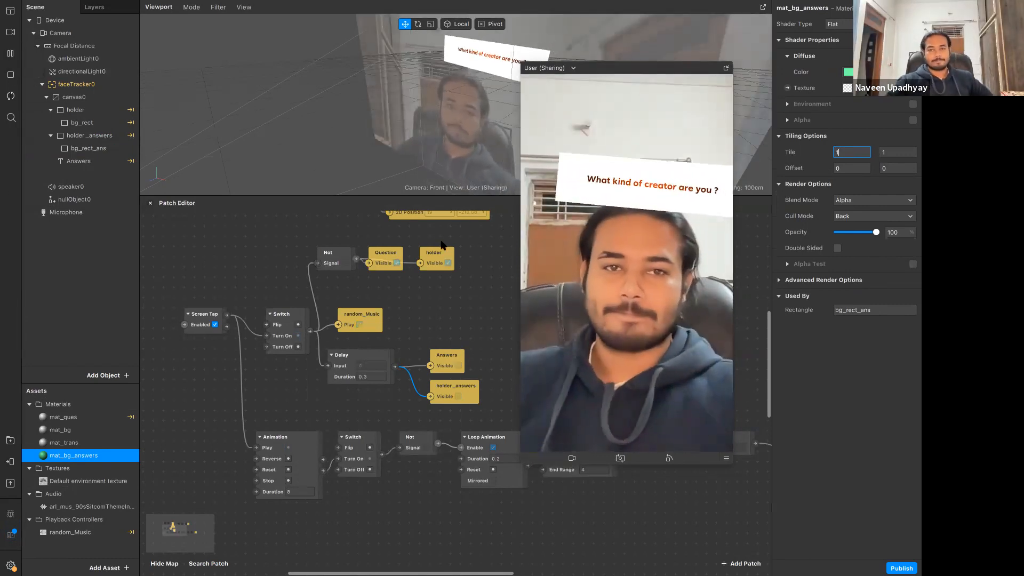
pyautogui.click(593, 231)
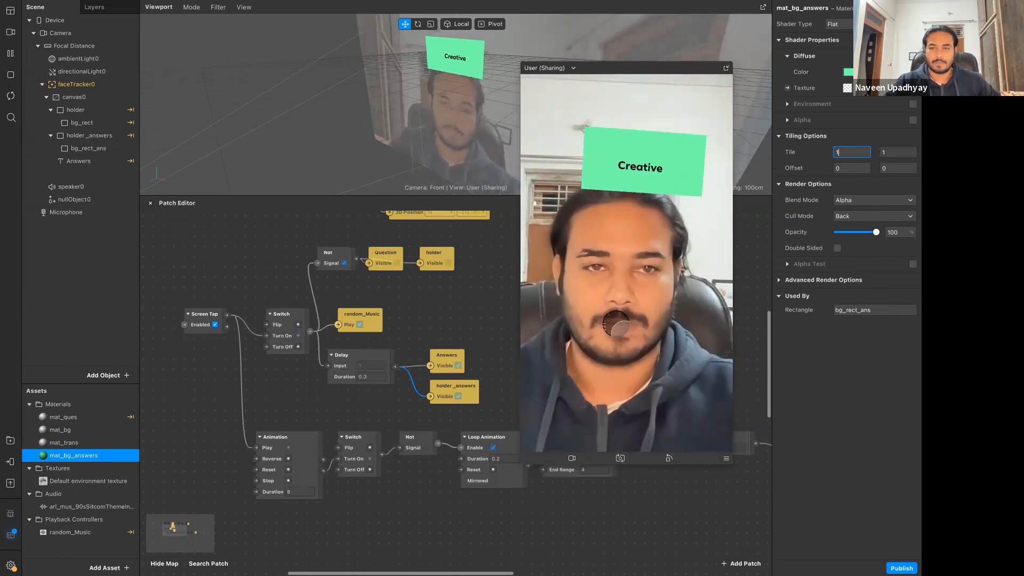
pyautogui.click(10, 55)
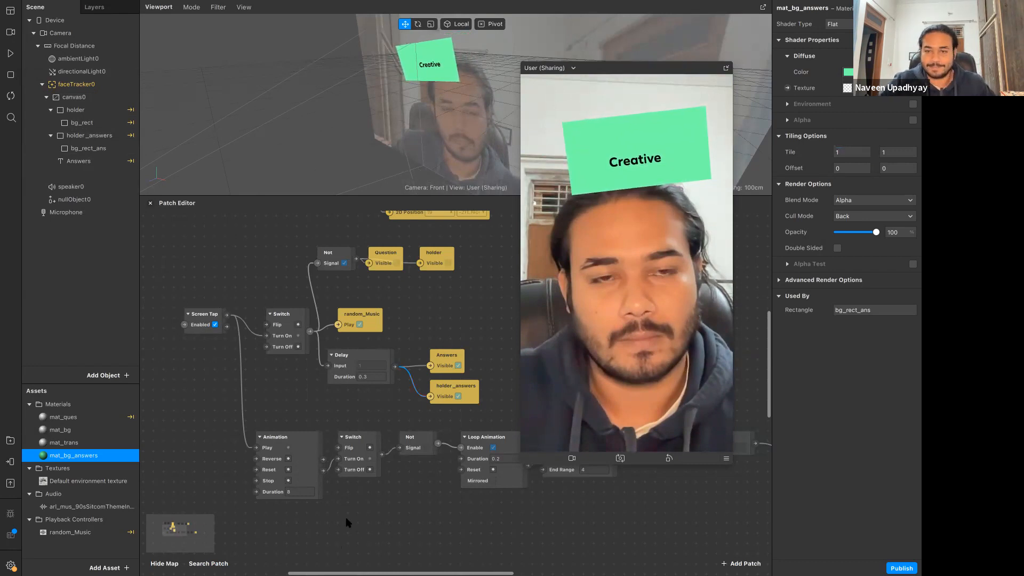
pyautogui.click(10, 96)
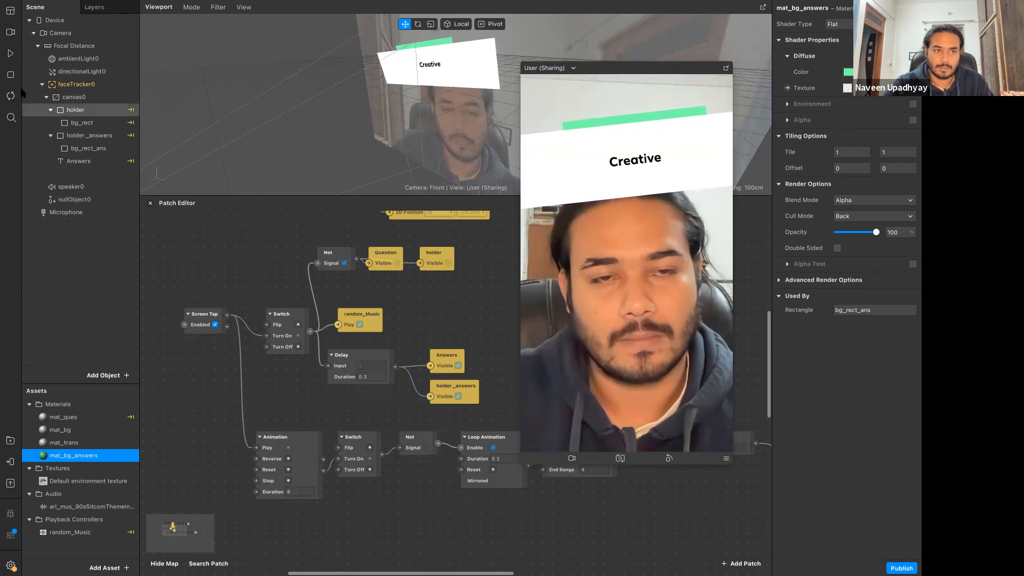
pyautogui.click(9, 55)
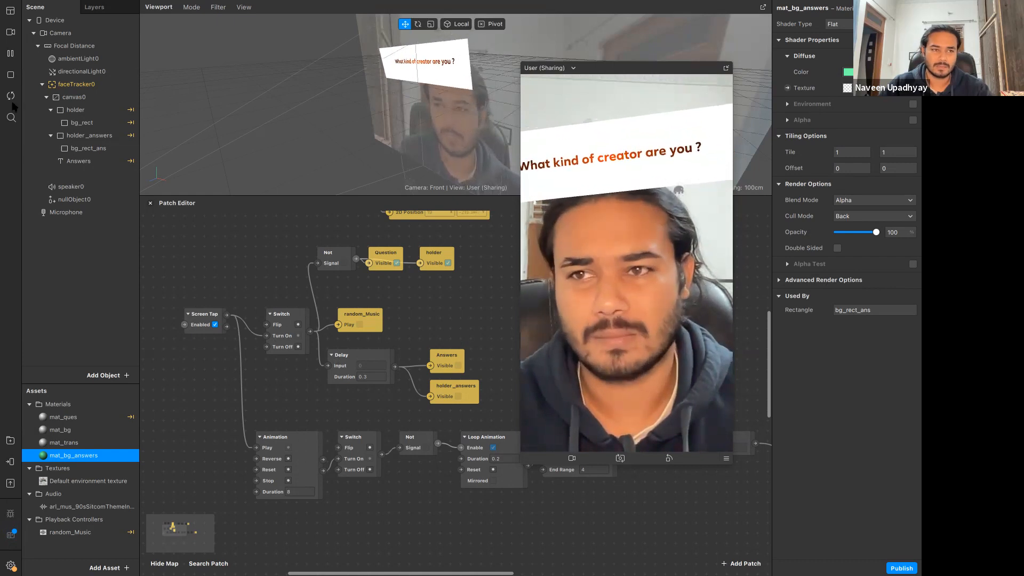
# Enlarge the Patch Editor and reposition the floating preview to review the position, visibility and animation patches.
pyautogui.moveTo(356, 200); pyautogui.dragTo(362, 101)
pyautogui.moveTo(657, 69); pyautogui.dragTo(880, 50)
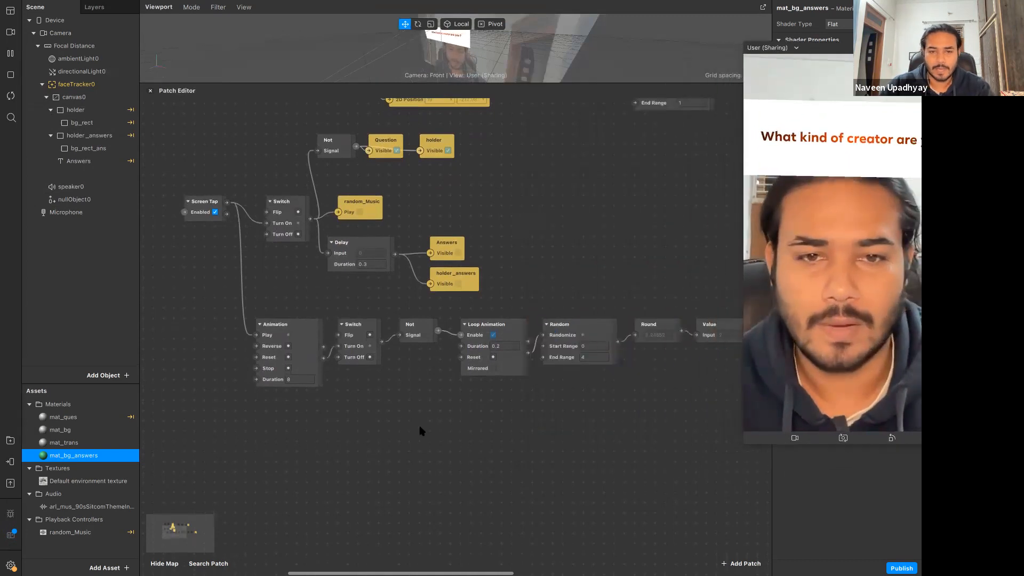
pyautogui.scroll(3, 421, 427)
pyautogui.scroll(4, 729, 255)
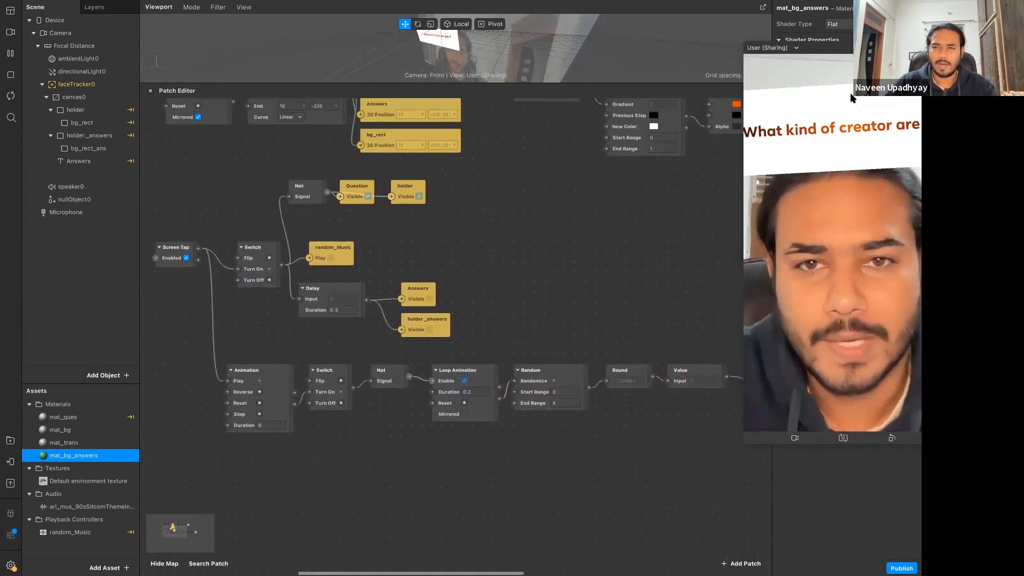
pyautogui.scroll(-6, 729, 255)
pyautogui.scroll(6, 729, 255)
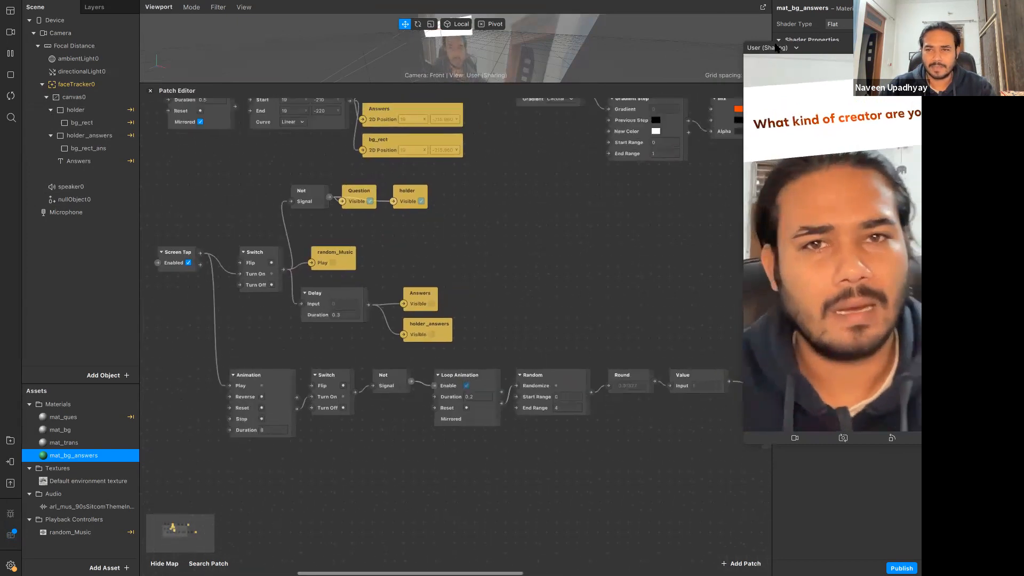
pyautogui.moveTo(816, 48); pyautogui.dragTo(716, 44)
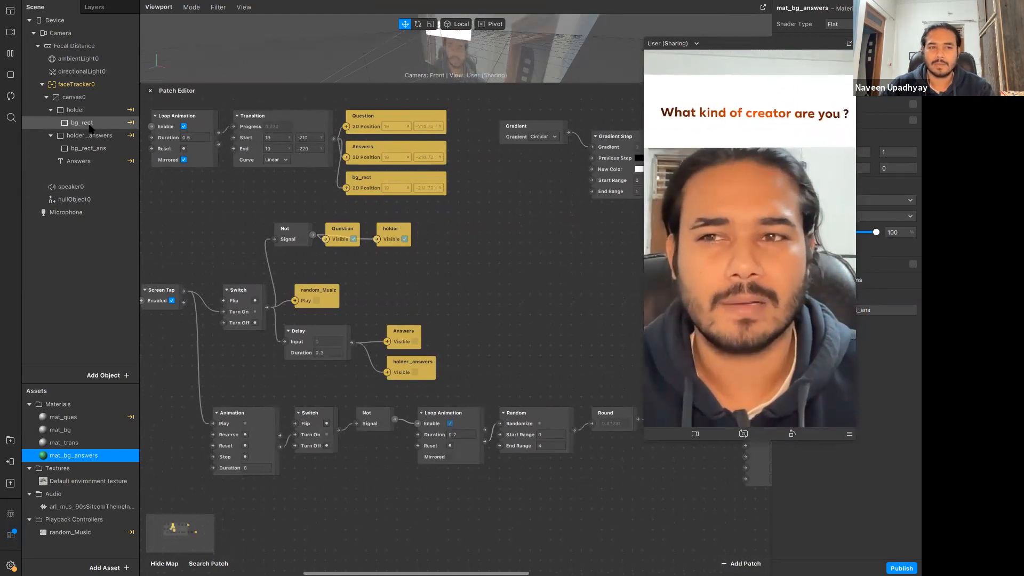
# Move the floating preview aside and stack the Question and holder Visible patches one above the other beside the Not patch.
pyautogui.moveTo(808, 47); pyautogui.dragTo(721, 52)
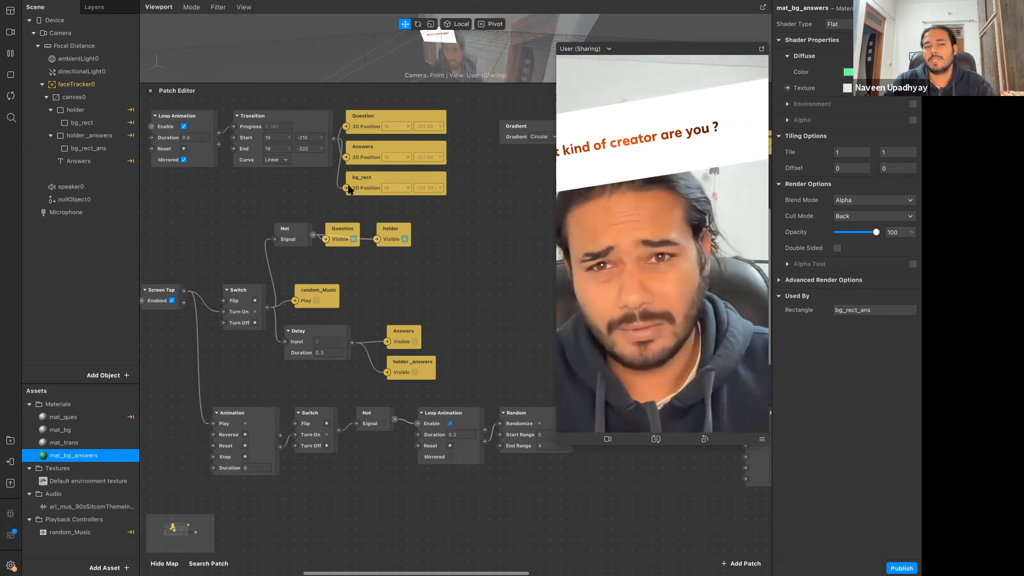
pyautogui.scroll(3, 357, 245)
pyautogui.hscroll(-3, 357, 246)
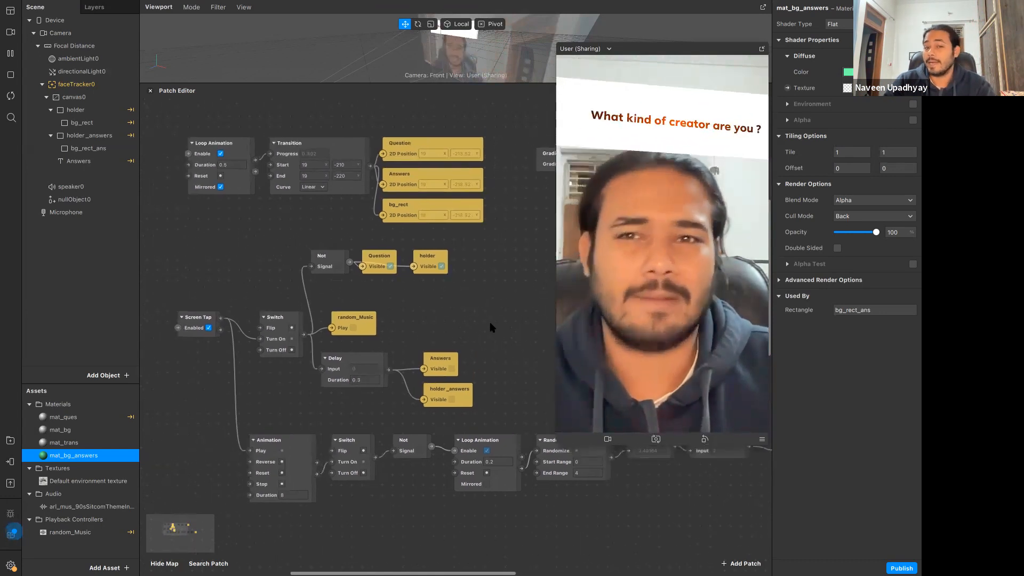
pyautogui.scroll(2, 459, 320)
pyautogui.hscroll(-2, 458, 320)
pyautogui.click(373, 213)
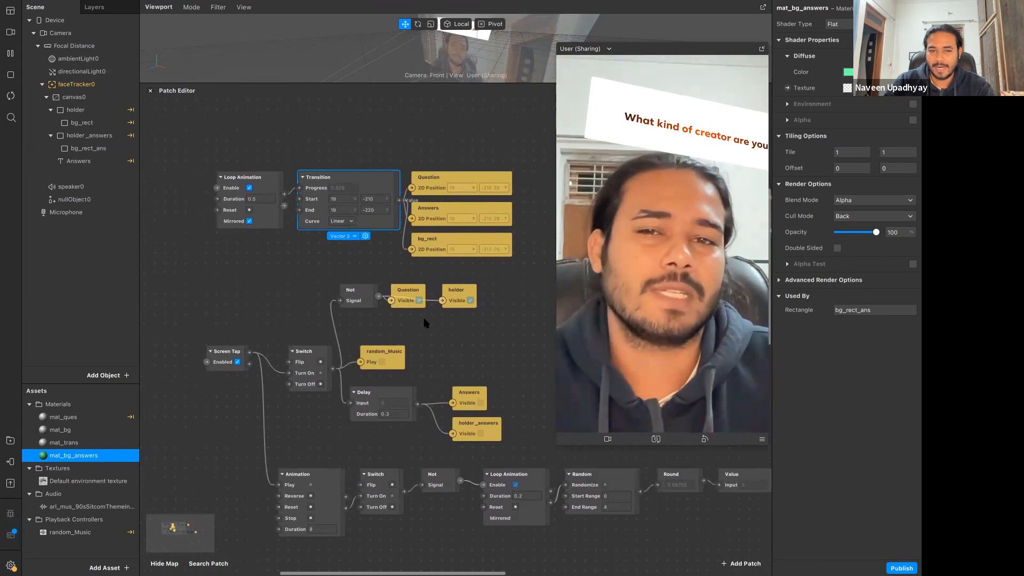
pyautogui.click(411, 303)
pyautogui.moveTo(412, 303)
pyautogui.mouseDown()
pyautogui.moveTo(419, 319)
pyautogui.moveTo(409, 292)
pyautogui.mouseUp()
pyautogui.click(208, 152)
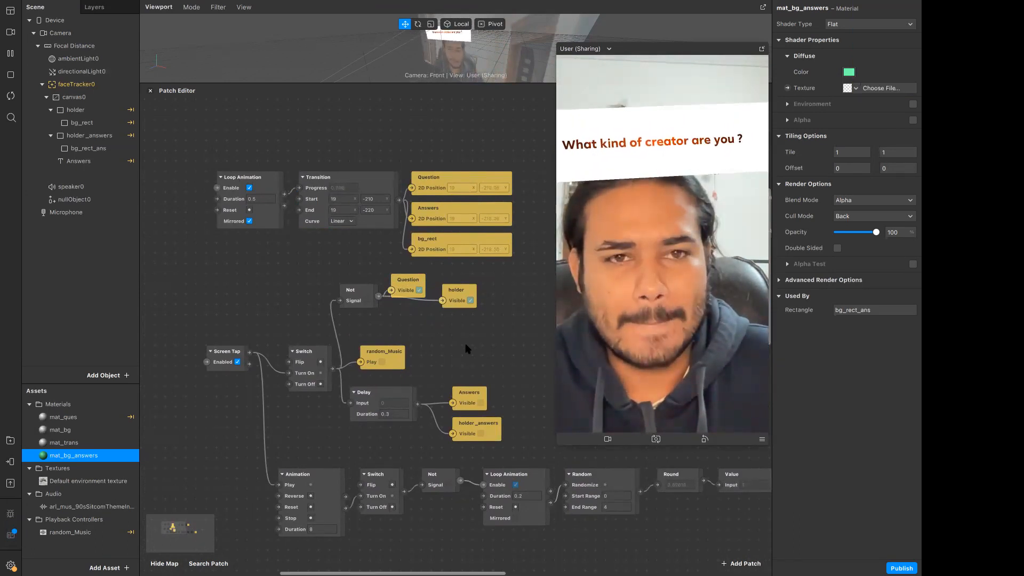
pyautogui.moveTo(447, 306); pyautogui.dragTo(428, 331)
pyautogui.moveTo(411, 287); pyautogui.dragTo(457, 319)
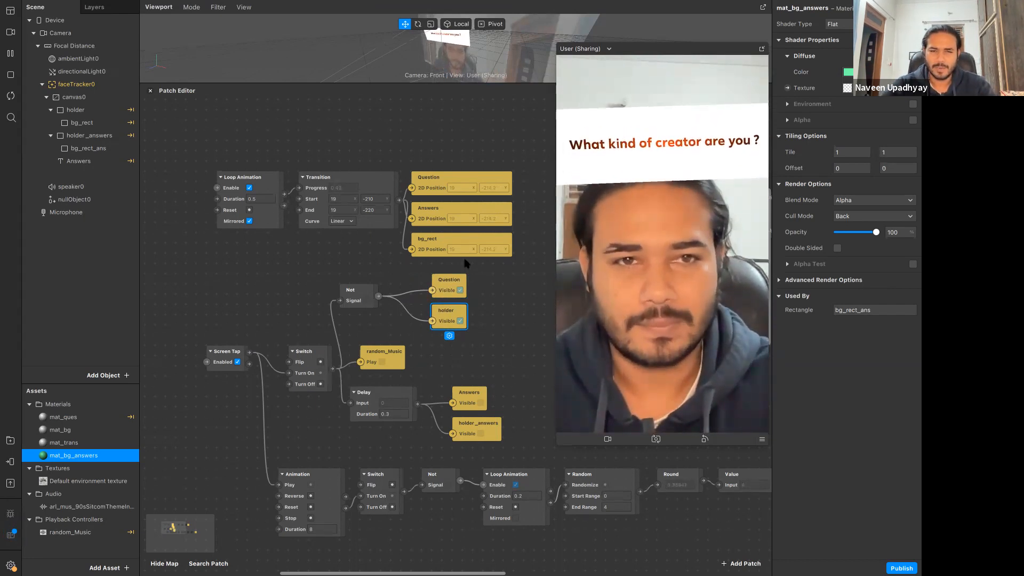
# Move the Loop Animation and Transition patches together away from the 2D Position patches to free space for another patch.
pyautogui.hscroll(3, 426, 240)
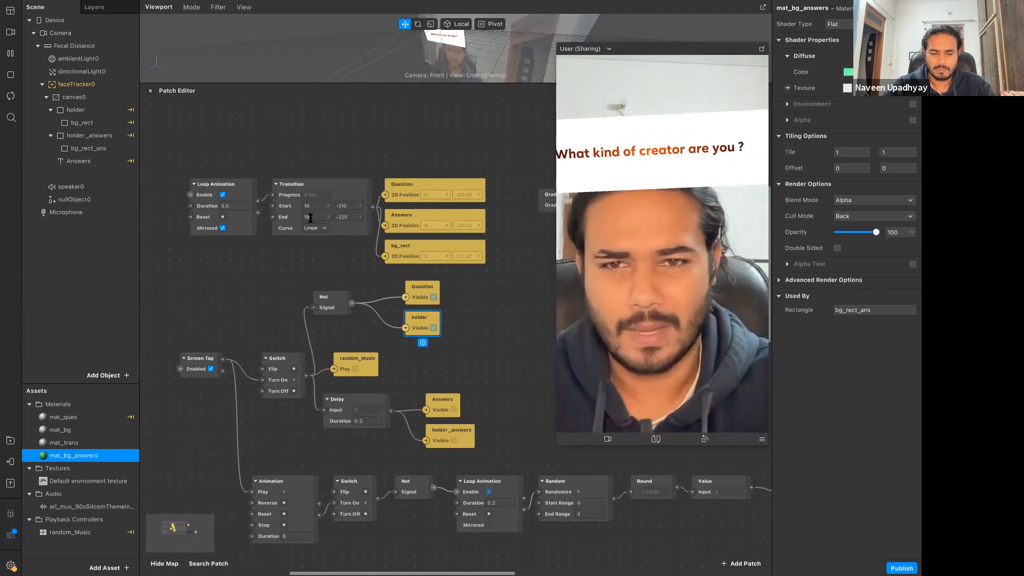
pyautogui.hscroll(-1, 362, 247)
pyautogui.scroll(1, 363, 246)
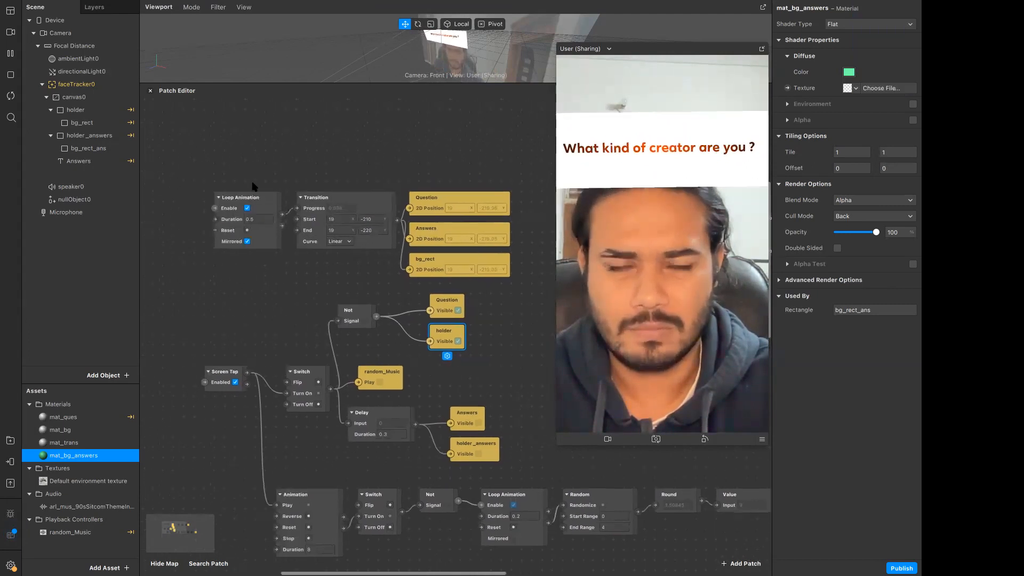
pyautogui.click(262, 197)
pyautogui.keyDown('shift'); pyautogui.click(326, 199); pyautogui.keyUp('shift')
pyautogui.moveTo(326, 199); pyautogui.dragTo(318, 169)
# Insert an Add patch below the Transition patch and set its type to Vector 2.
pyautogui.click(267, 270)
pyautogui.doubleClick(267, 269)
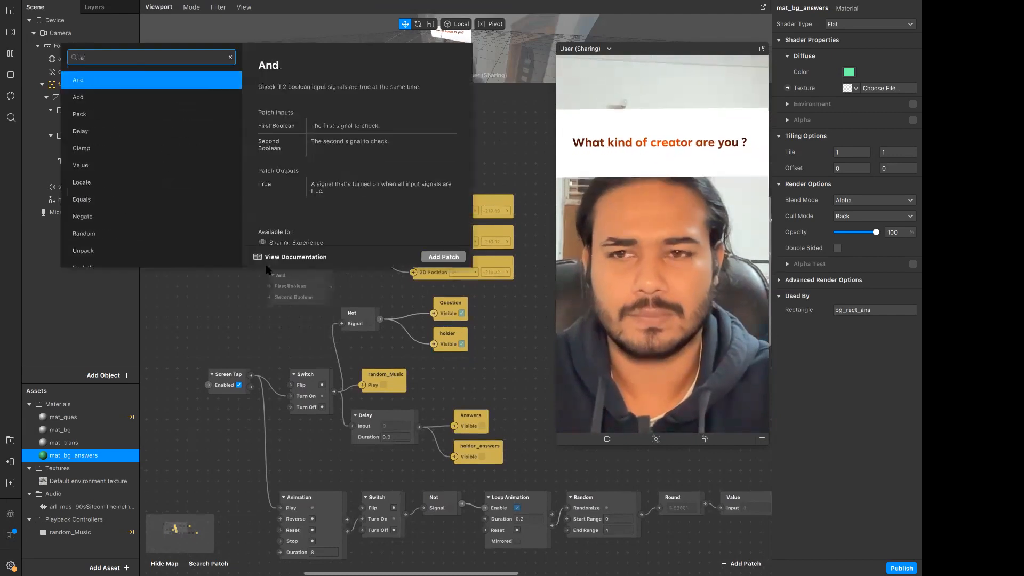
pyautogui.write('add')
pyautogui.press('Return')
pyautogui.moveTo(266, 298); pyautogui.dragTo(236, 288)
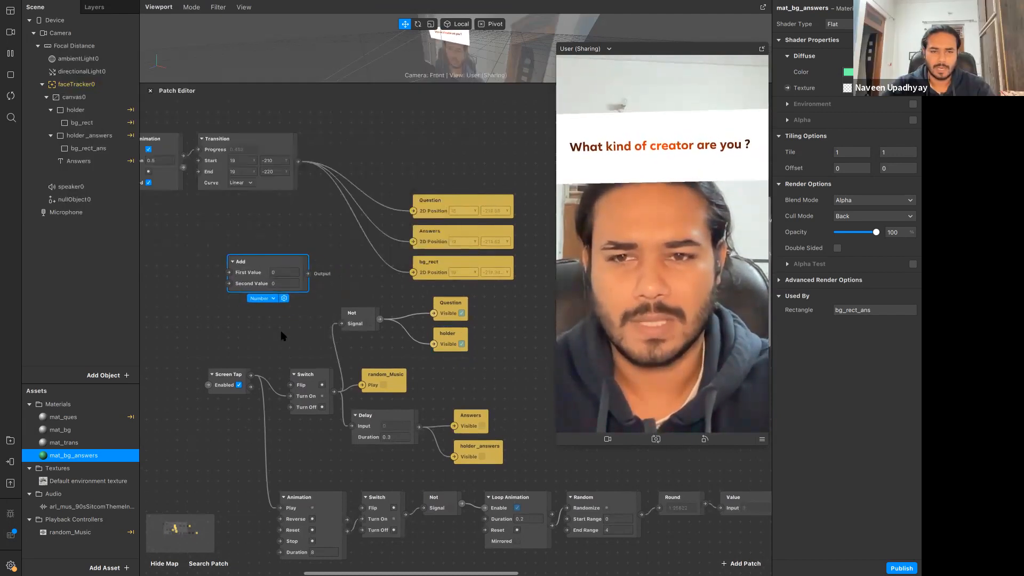
pyautogui.click(262, 298)
pyautogui.click(285, 342)
# Set the Y component of the Add patch's Second Value to -260.
pyautogui.click(310, 284)
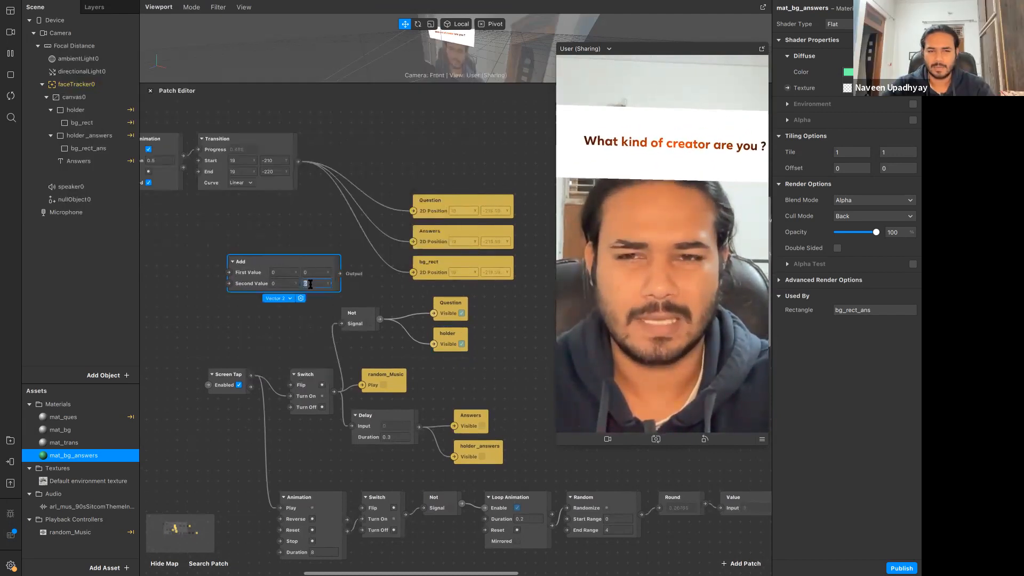
pyautogui.click(283, 233)
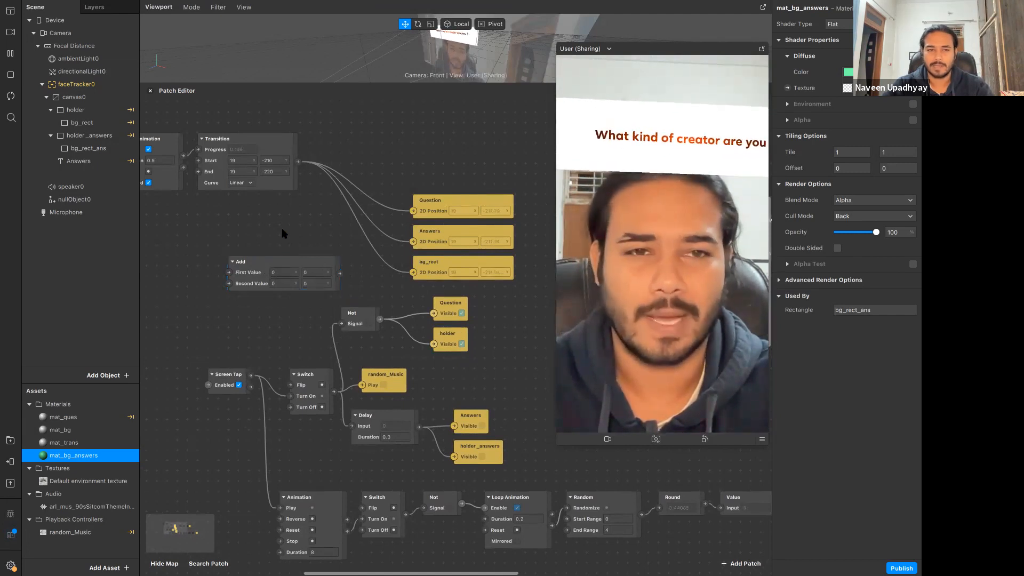
pyautogui.click(278, 170)
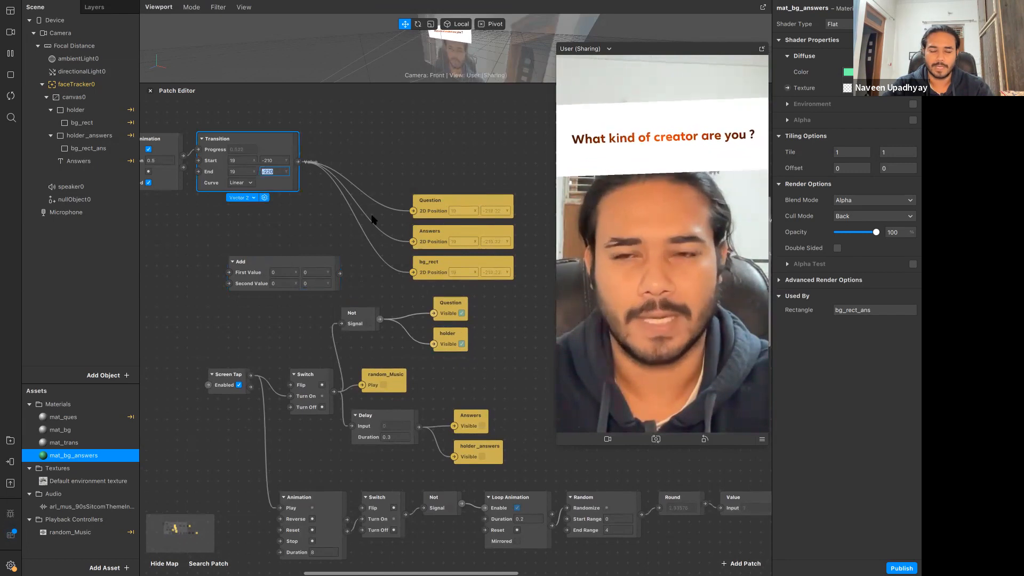
pyautogui.click(316, 273)
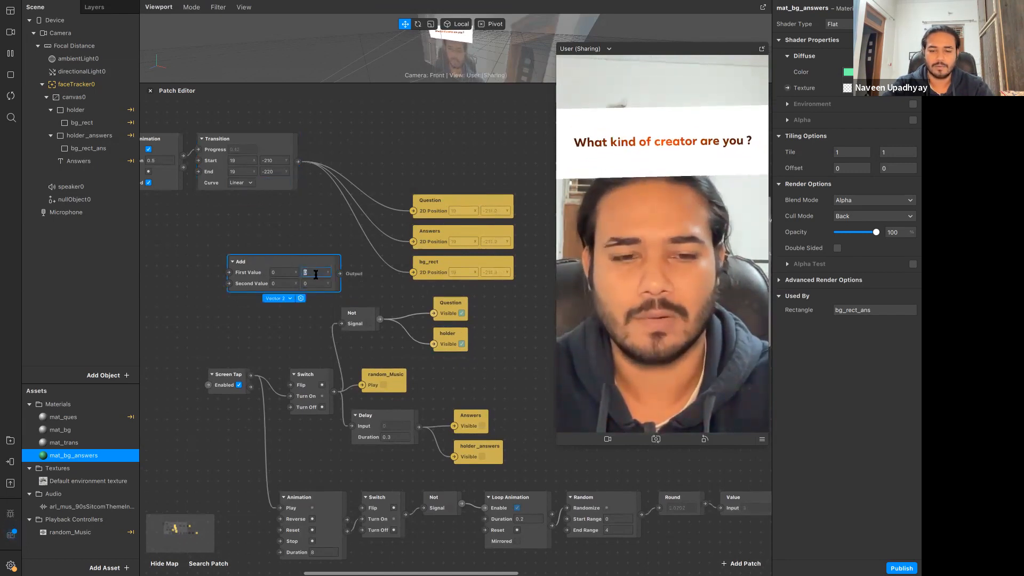
pyautogui.click(317, 285)
pyautogui.write('-260')
pyautogui.press('Return')
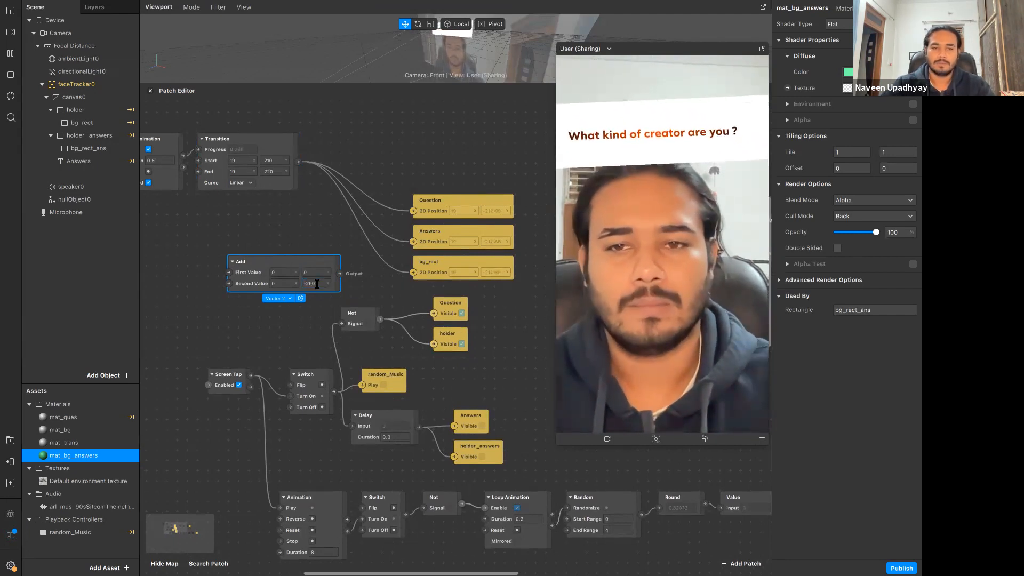
pyautogui.click(373, 304)
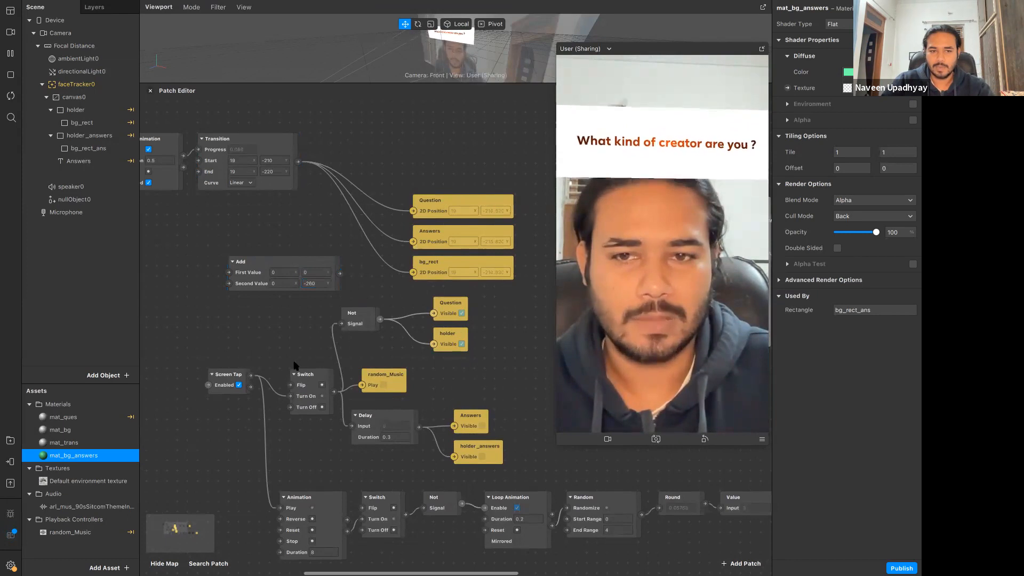
# Connect the Add output to the 2D Position inputs of the Question and bg_rect patches.
pyautogui.moveTo(347, 276); pyautogui.dragTo(372, 282)
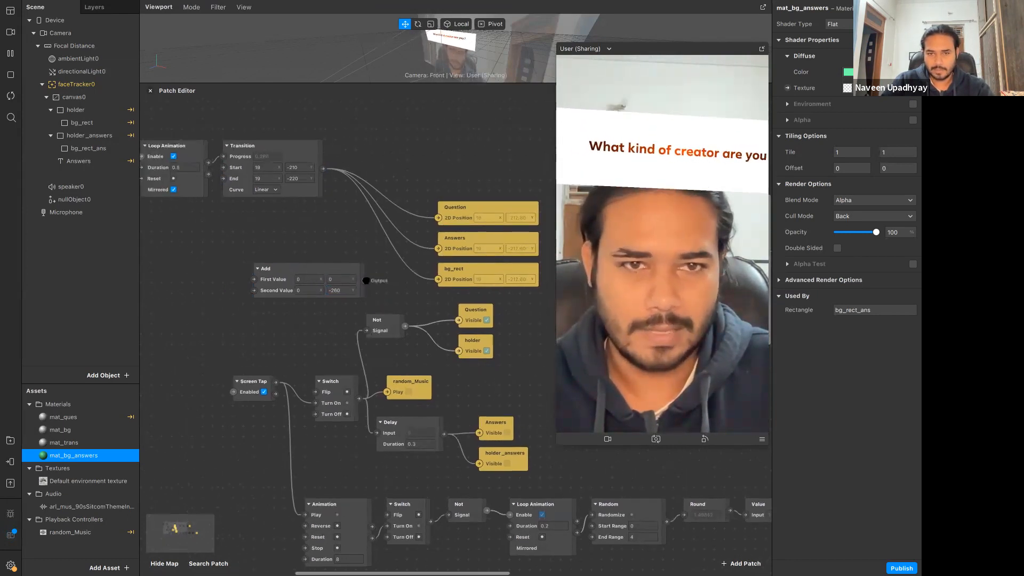
pyautogui.moveTo(365, 280); pyautogui.dragTo(434, 224)
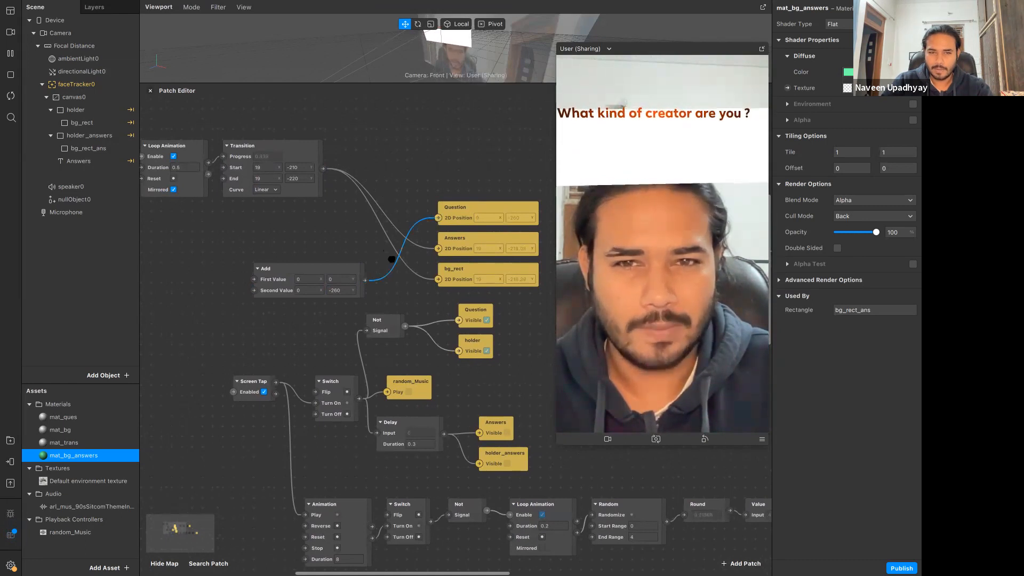
pyautogui.moveTo(453, 279)
pyautogui.mouseDown()
pyautogui.moveTo(453, 186)
pyautogui.moveTo(441, 188)
pyautogui.moveTo(459, 286)
pyautogui.mouseUp()
# Place the Answers position patch above Question and the bg_rect position patch directly below Question.
pyautogui.moveTo(448, 237); pyautogui.dragTo(448, 145)
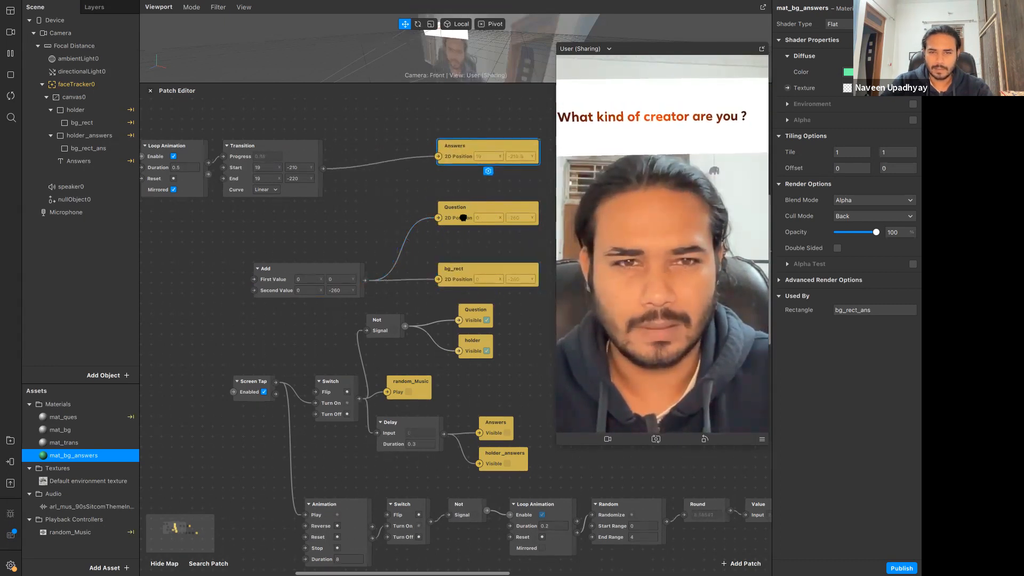
pyautogui.moveTo(458, 282); pyautogui.dragTo(453, 246)
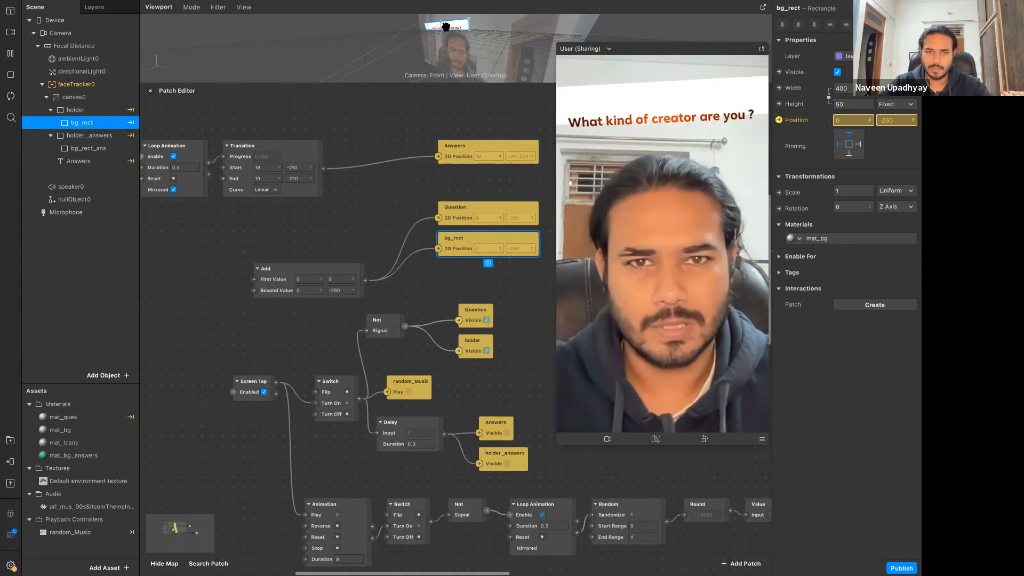
# Try feeding the Transition output into the Add patch's First Value and detach that connection again.
pyautogui.click(101, 109)
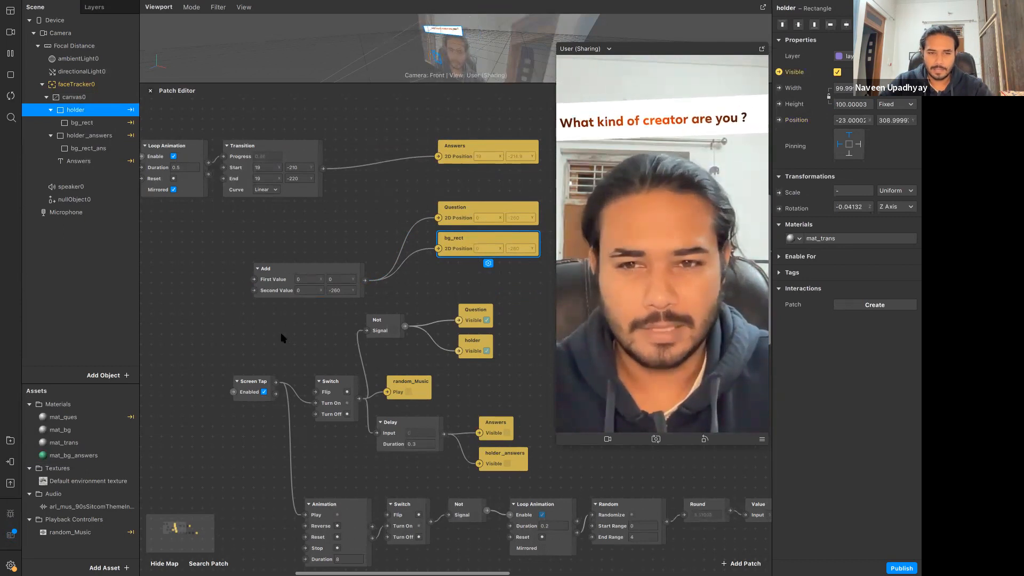
pyautogui.hscroll(-5, 282, 337)
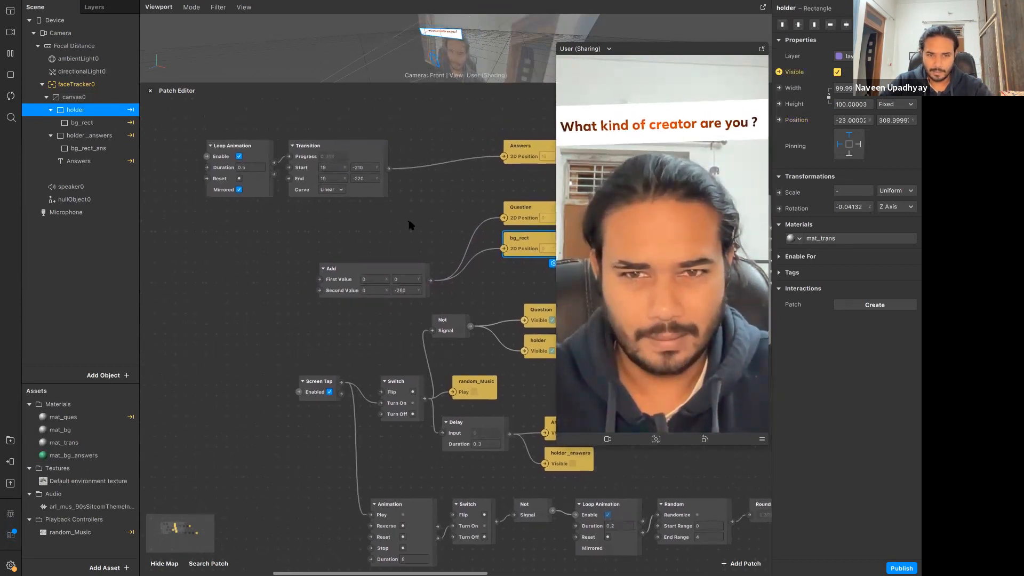
pyautogui.hscroll(1, 403, 210)
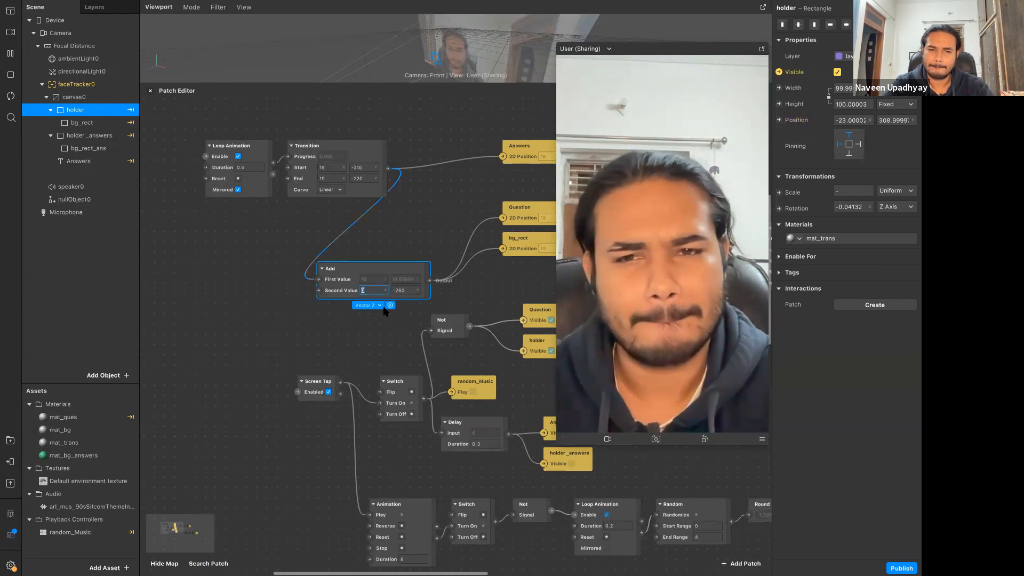
pyautogui.hscroll(3, 385, 311)
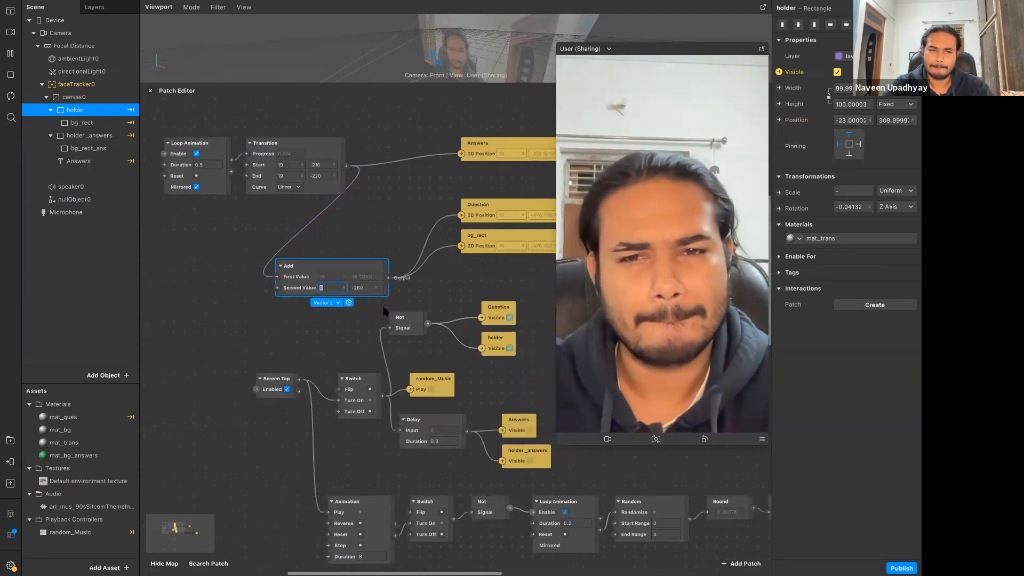
pyautogui.moveTo(249, 274); pyautogui.dragTo(235, 272)
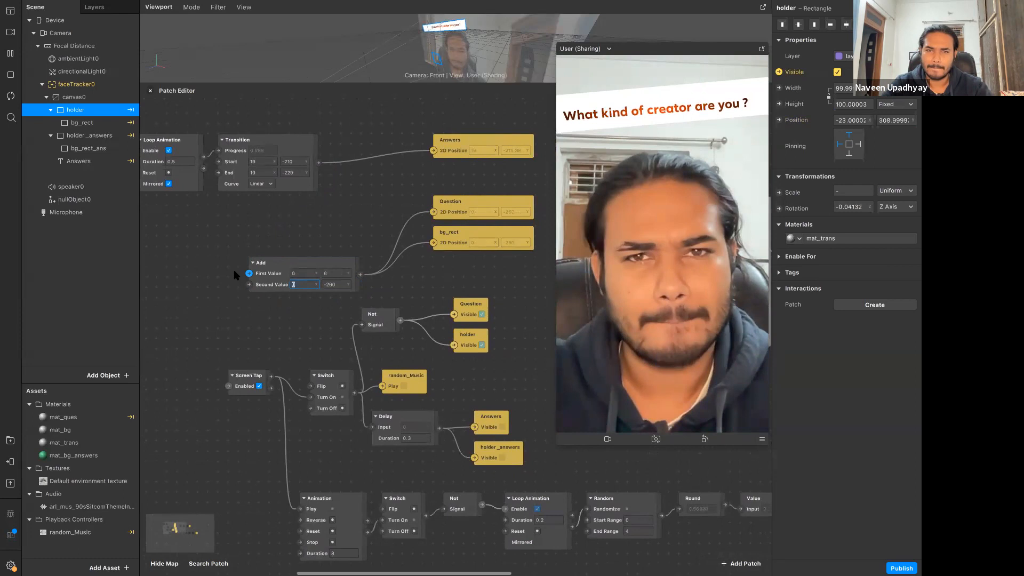
# Enlarge the Viewport above the Patch Editor and connect the Transition output to the Add patch's First Value.
pyautogui.moveTo(416, 83); pyautogui.dragTo(389, 310)
pyautogui.scroll(-5, 389, 277)
pyautogui.scroll(-3, 338, 402)
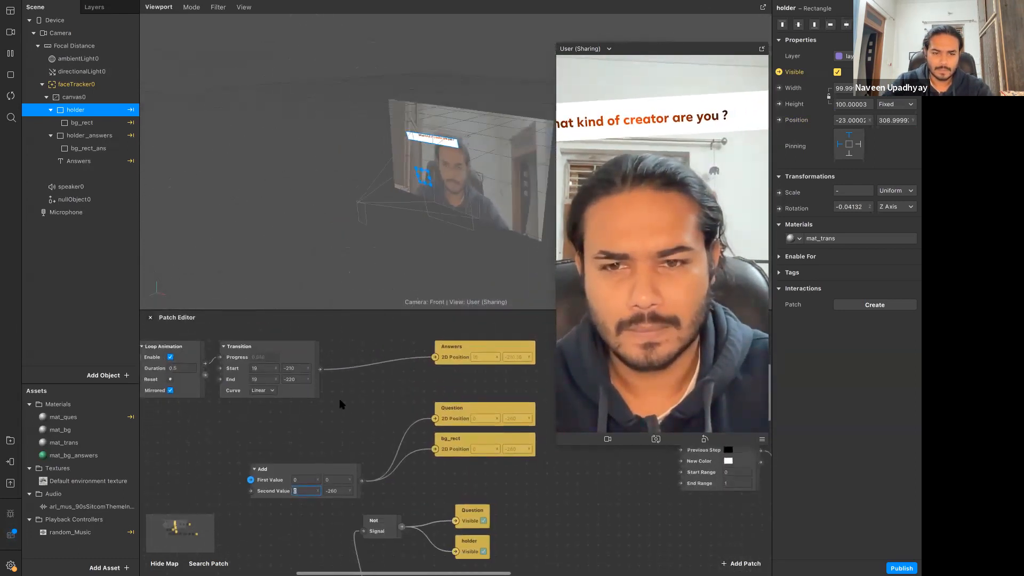
pyautogui.scroll(1, 315, 355)
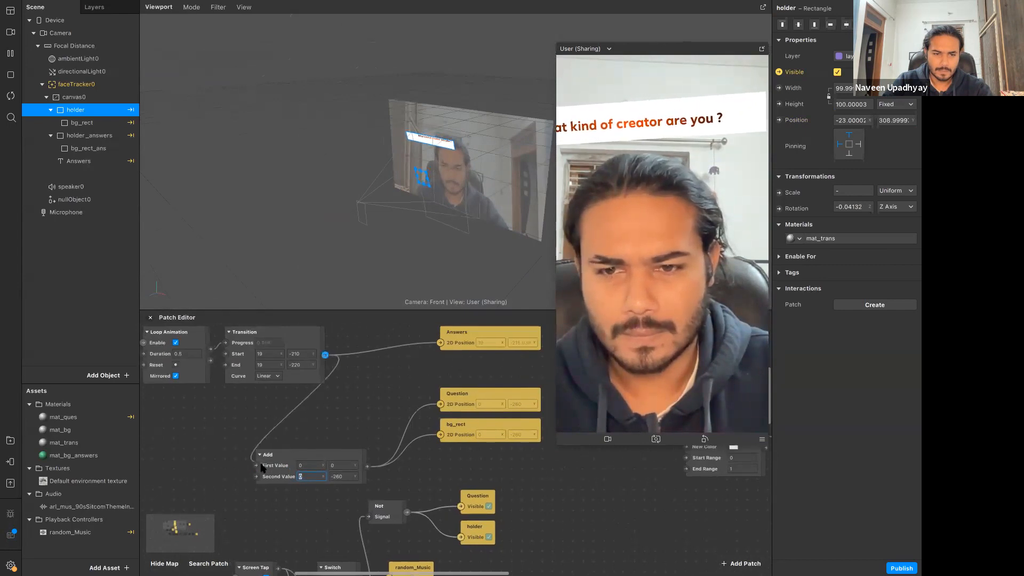
pyautogui.moveTo(257, 468); pyautogui.dragTo(259, 465)
pyautogui.scroll(-2, 327, 401)
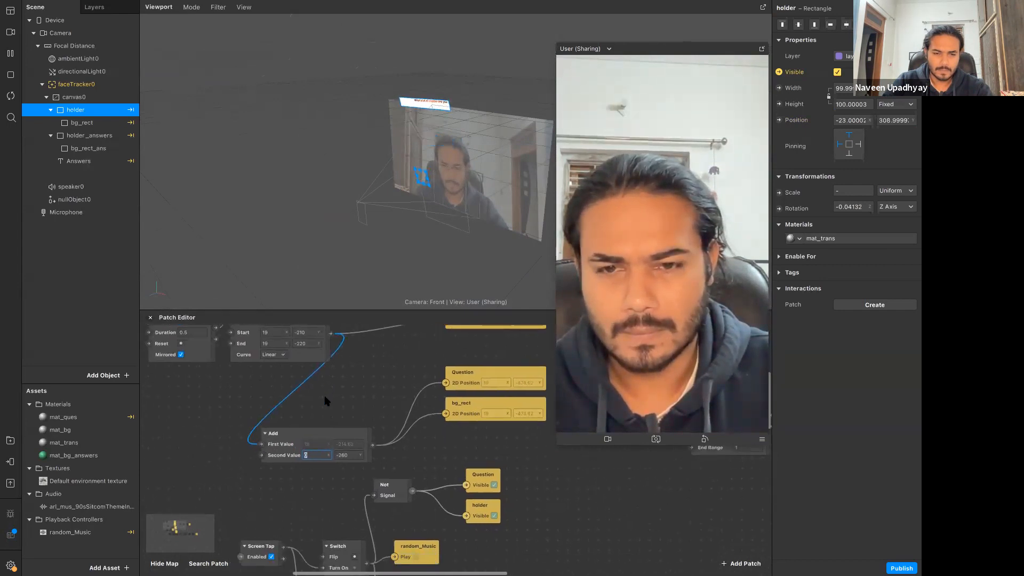
# Set the Y component of the Add patch's Second Value to -40.
pyautogui.scroll(3, 348, 404)
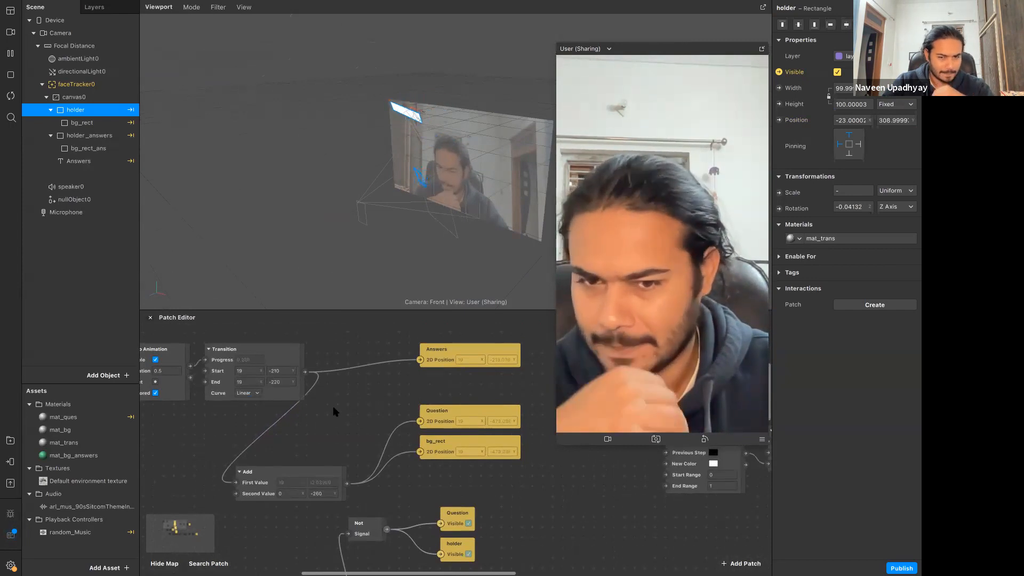
pyautogui.scroll(-2, 337, 473)
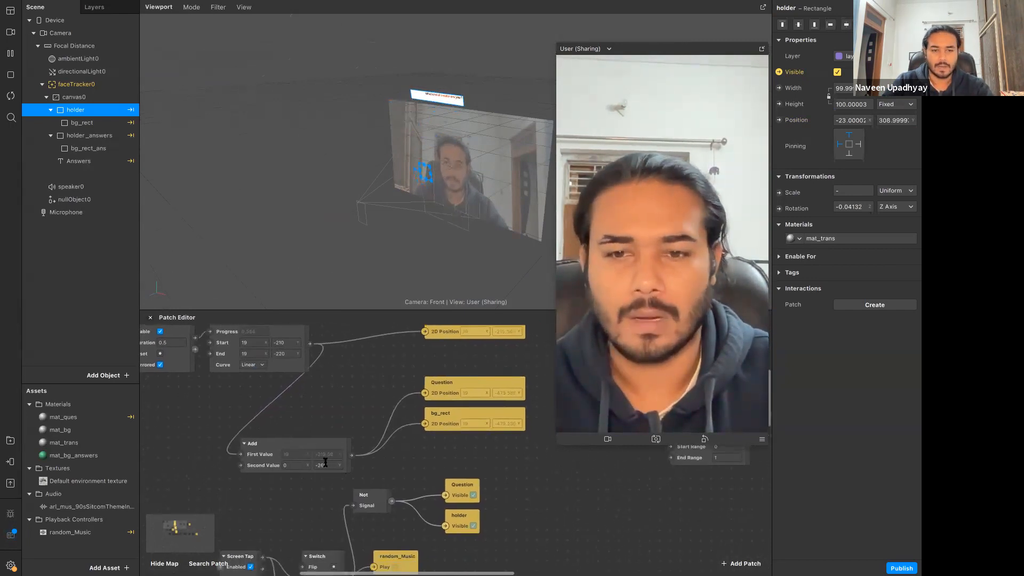
pyautogui.write('-')
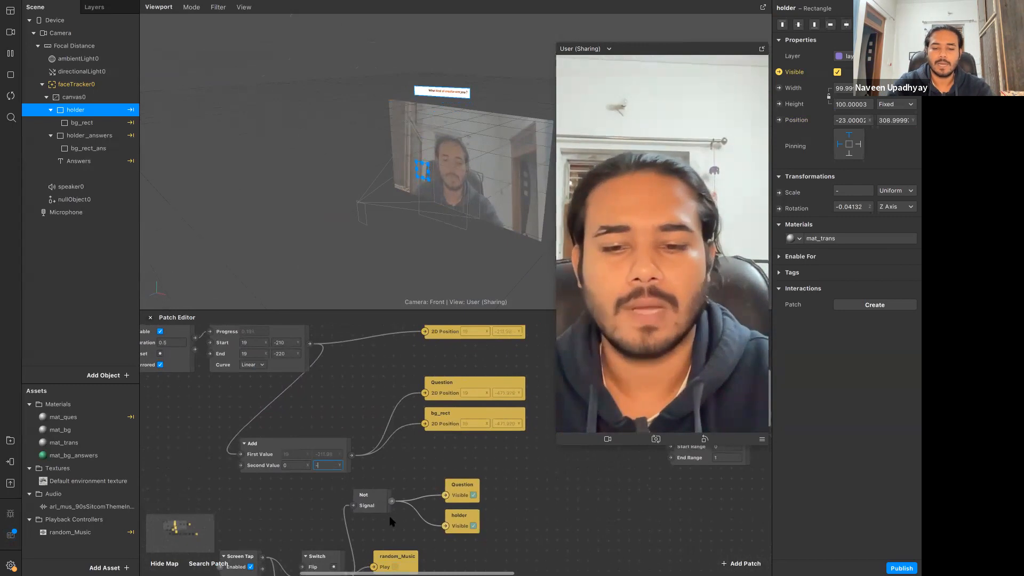
pyautogui.write('40')
pyautogui.press('Return')
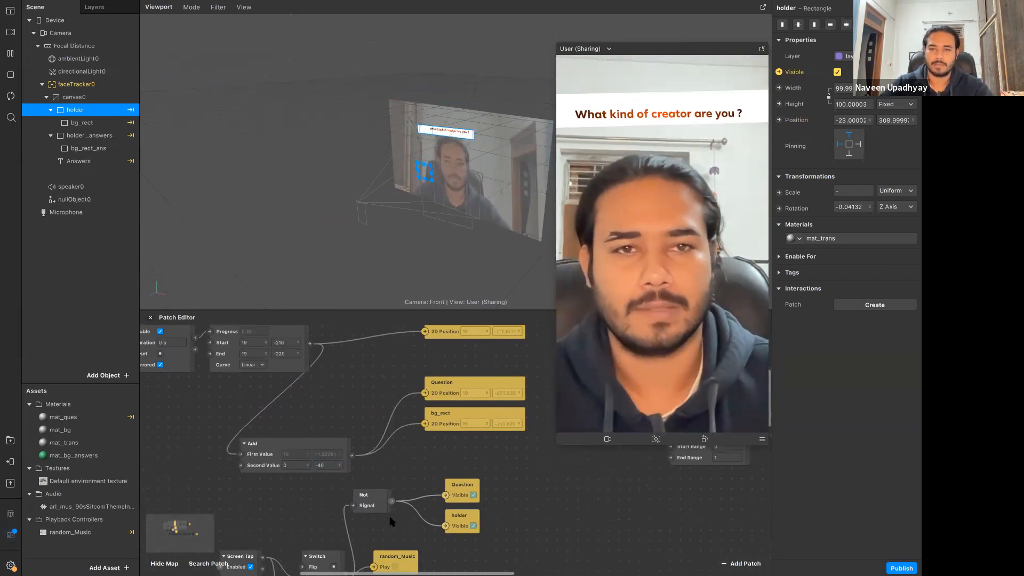
# Enlarge the Patch Editor and examine the Add offset together with the tap, visibility and animation patches.
pyautogui.moveTo(318, 439); pyautogui.dragTo(328, 389)
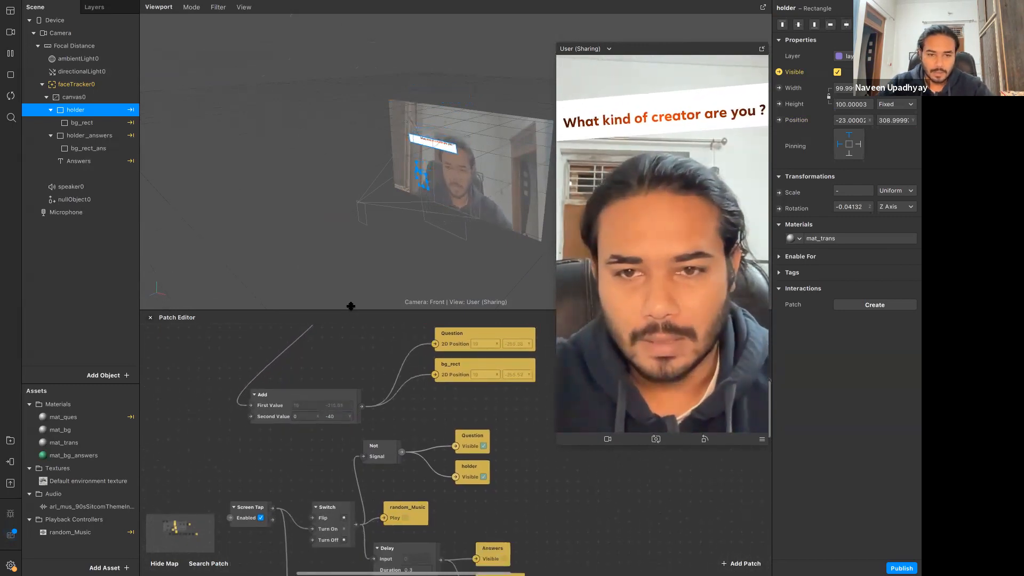
pyautogui.moveTo(350, 309); pyautogui.dragTo(368, 75)
pyautogui.scroll(3, 382, 313)
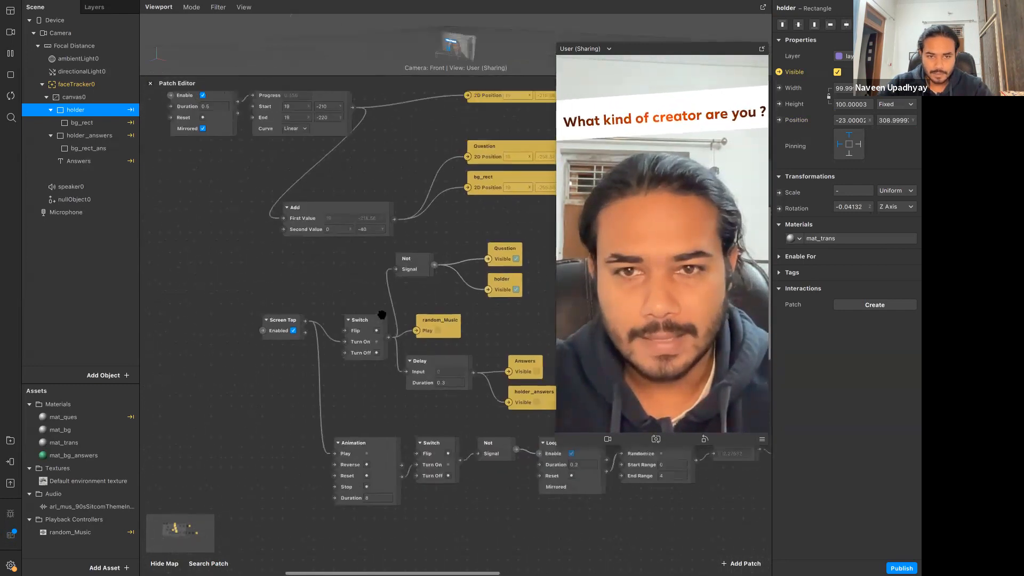
pyautogui.scroll(-3, 382, 316)
pyautogui.scroll(-2, 421, 338)
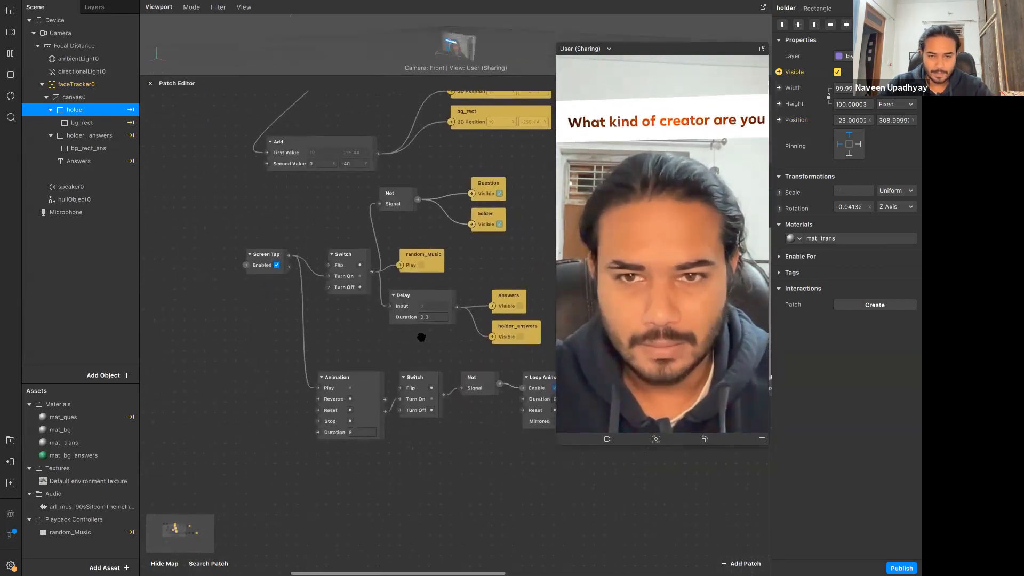
pyautogui.scroll(6, 420, 338)
pyautogui.moveTo(383, 277); pyautogui.dragTo(434, 257)
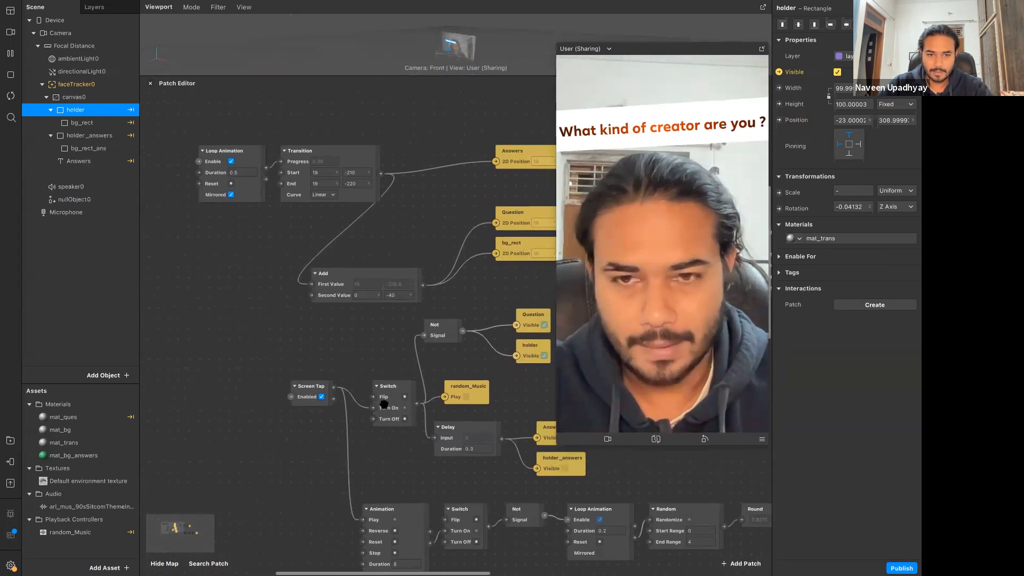
# Spread out the Screen Tap, Switch, Add, Loop Animation and Transition patches to free space for another patch.
pyautogui.moveTo(384, 402); pyautogui.dragTo(372, 402)
pyautogui.moveTo(316, 417); pyautogui.dragTo(203, 407)
pyautogui.moveTo(204, 136); pyautogui.dragTo(335, 158)
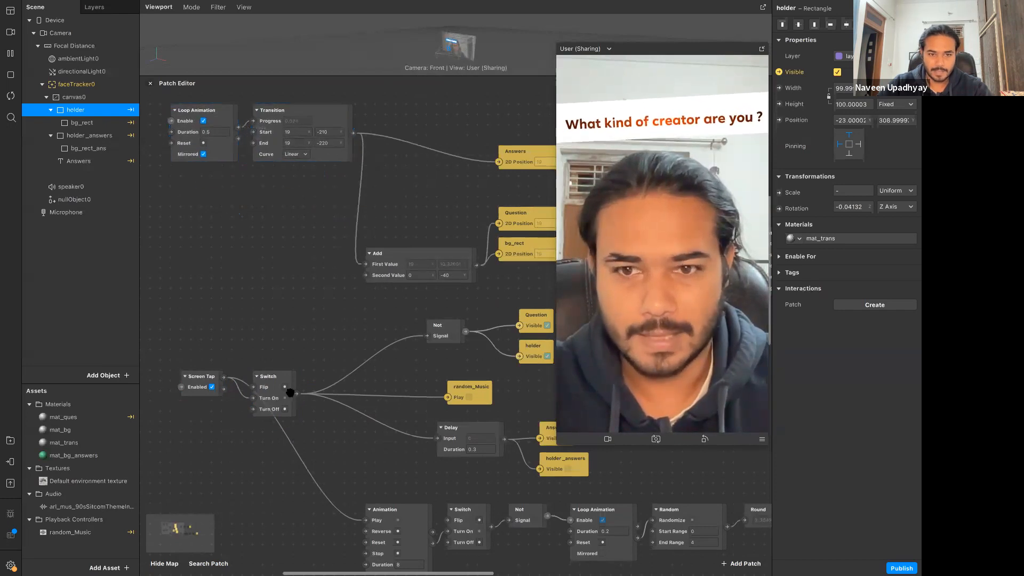
# Add an If Then Else patch and connect the Transition output to its Else input.
pyautogui.doubleClick(246, 261)
pyautogui.write('if')
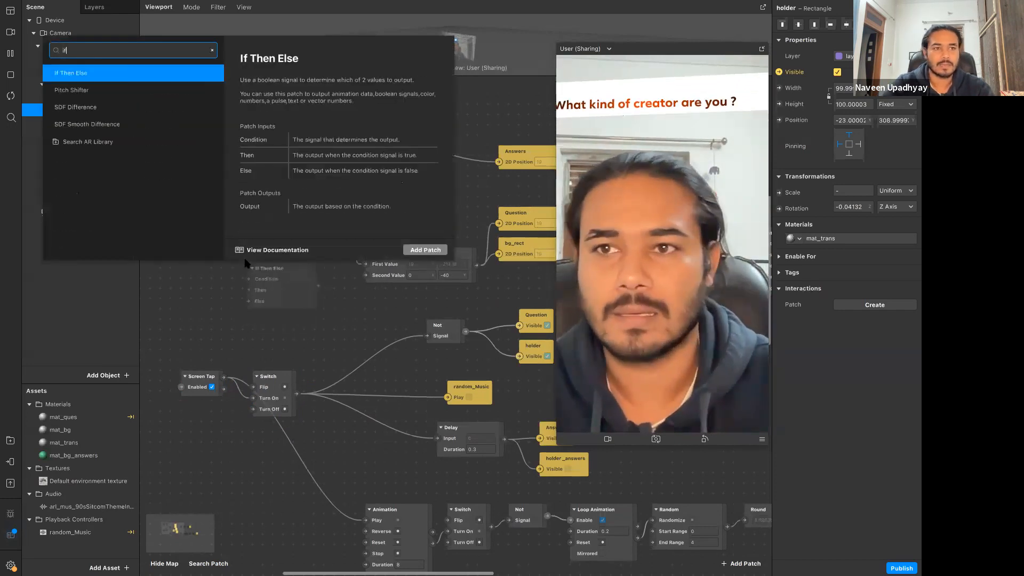
pyautogui.press('Return')
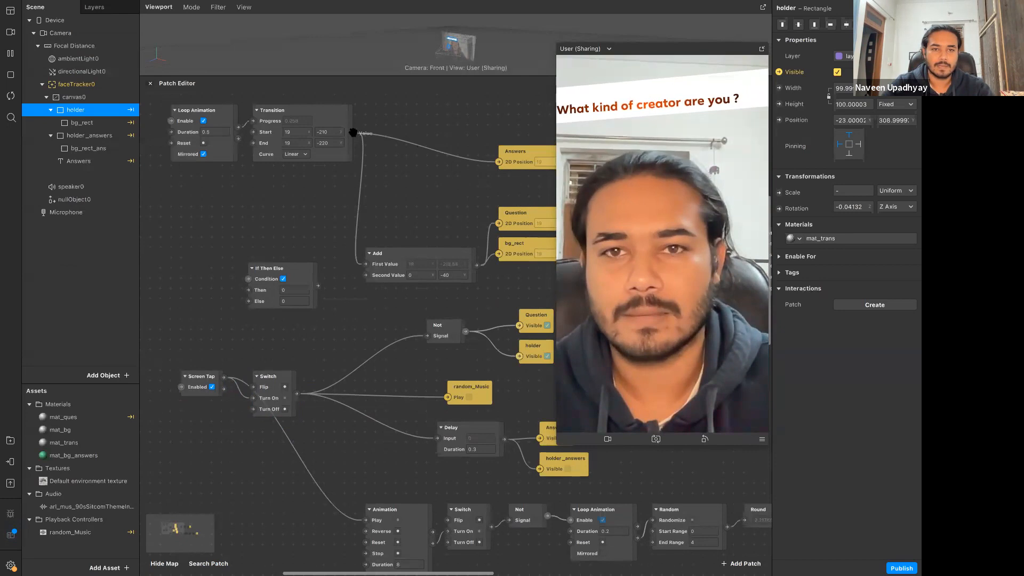
pyautogui.moveTo(246, 292); pyautogui.dragTo(272, 294)
# Set the If Then Else patch's value type to Vector 2.
pyautogui.click(281, 312)
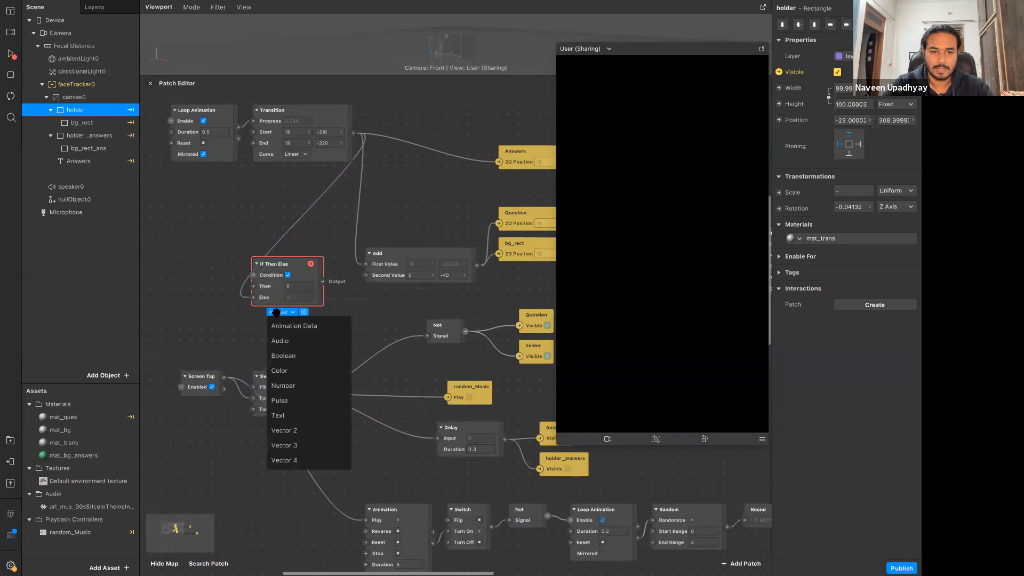
pyautogui.click(292, 443)
pyautogui.moveTo(324, 278); pyautogui.dragTo(251, 265)
pyautogui.click(253, 276)
pyautogui.click(244, 302)
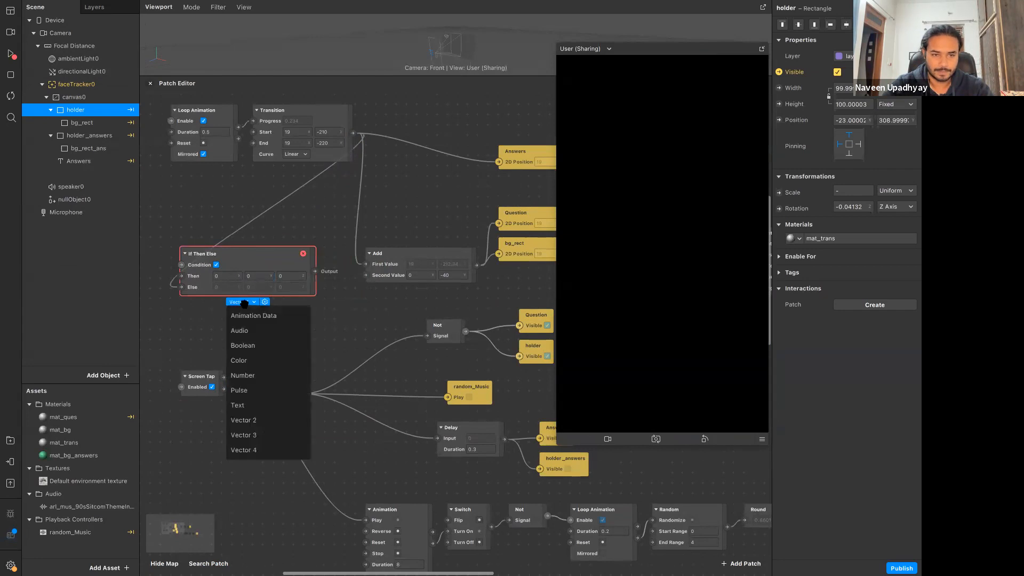
pyautogui.click(263, 420)
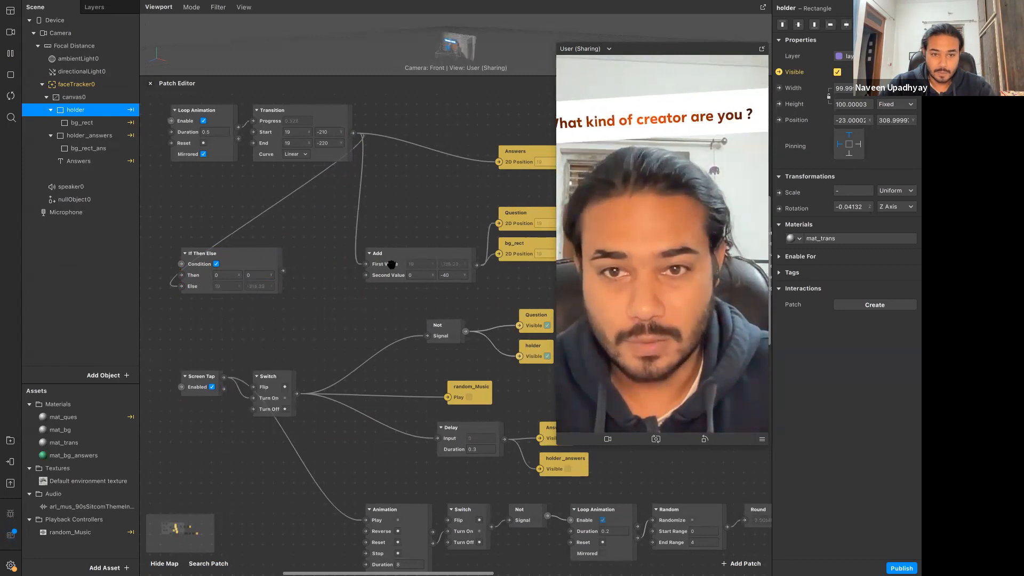
# Place the If Then Else patch after the Add patch and connect the Add output to its Then input.
pyautogui.moveTo(387, 263); pyautogui.dragTo(220, 222)
pyautogui.moveTo(187, 253); pyautogui.dragTo(389, 290)
pyautogui.moveTo(238, 303); pyautogui.dragTo(336, 349)
pyautogui.moveTo(235, 142); pyautogui.dragTo(204, 184)
pyautogui.click(231, 296)
pyautogui.moveTo(323, 267); pyautogui.dragTo(262, 174)
pyautogui.click(349, 302)
pyautogui.moveTo(325, 167); pyautogui.dragTo(232, 248)
pyautogui.click(364, 320)
pyautogui.scroll(-2, 316, 333)
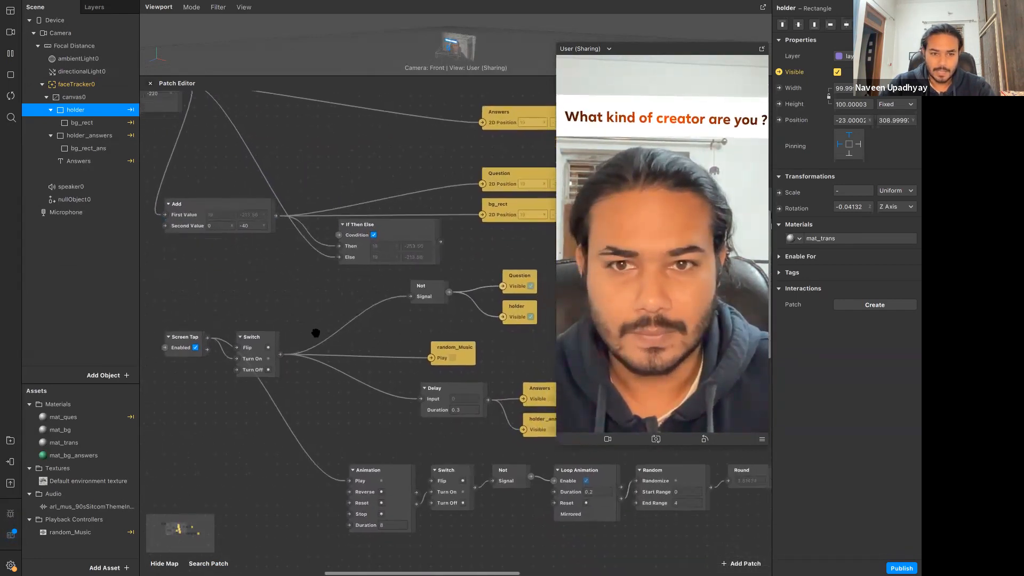
# Connect the Switch output to If Then Else's Condition and its output to the 2D Position of Question and bg_rect.
pyautogui.moveTo(315, 335); pyautogui.dragTo(371, 216)
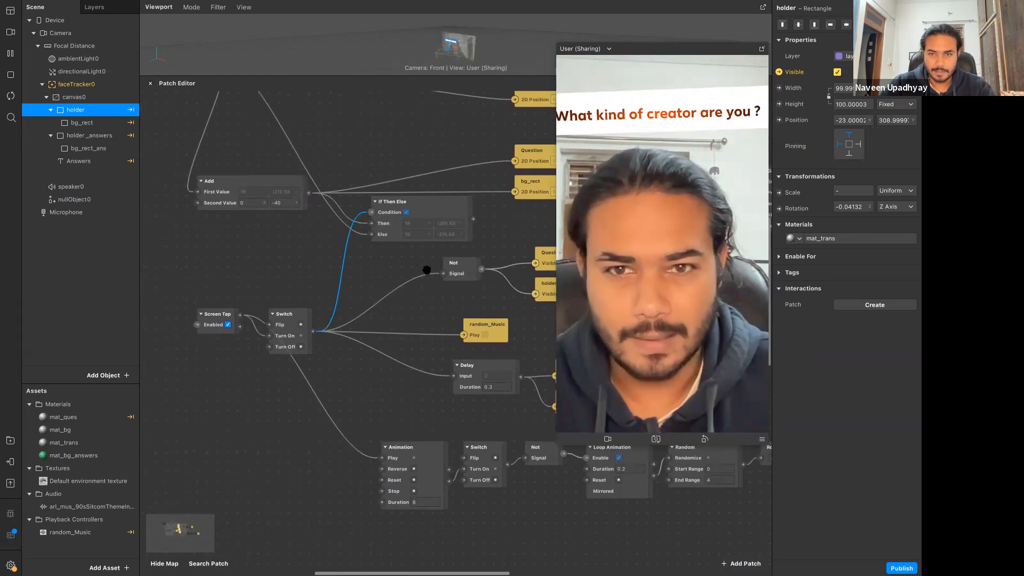
pyautogui.hscroll(1, 427, 270)
pyautogui.scroll(1, 427, 269)
pyautogui.moveTo(447, 246); pyautogui.dragTo(437, 206)
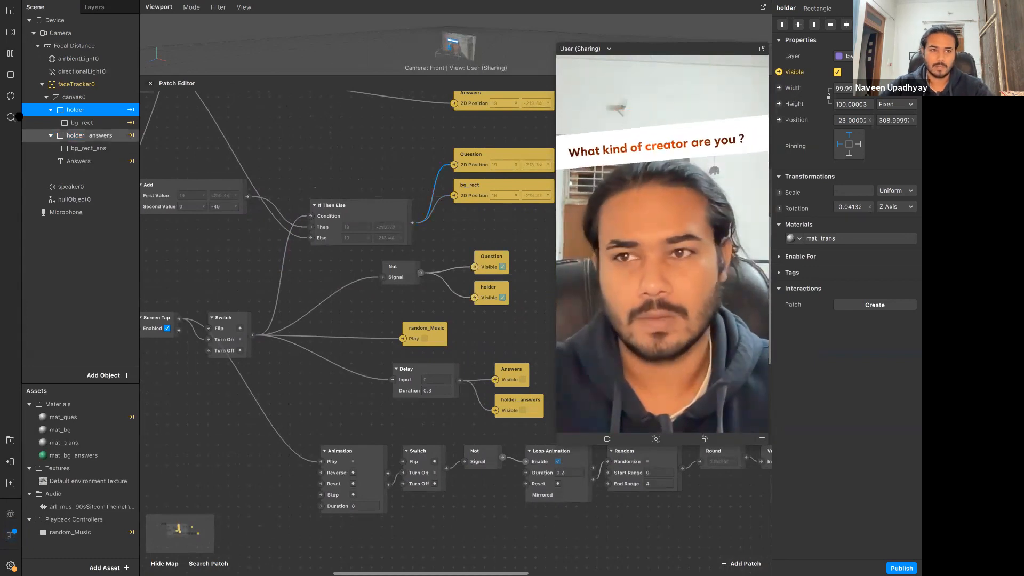
# Restart the preview and examine how the tap drives the visibility, delay and animation patches.
pyautogui.click(12, 97)
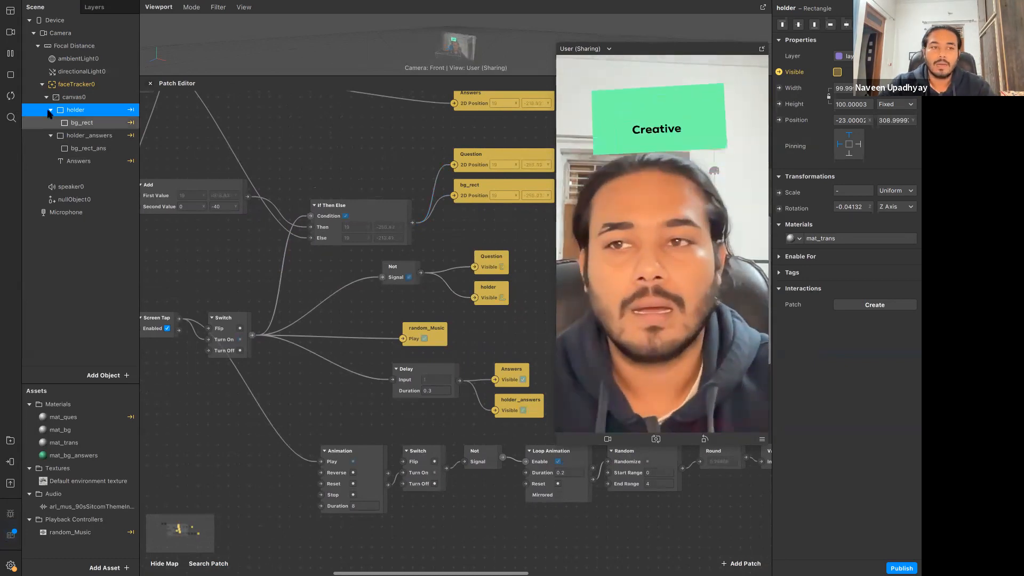
pyautogui.click(11, 96)
pyautogui.scroll(-3, 477, 343)
pyautogui.hscroll(3, 477, 343)
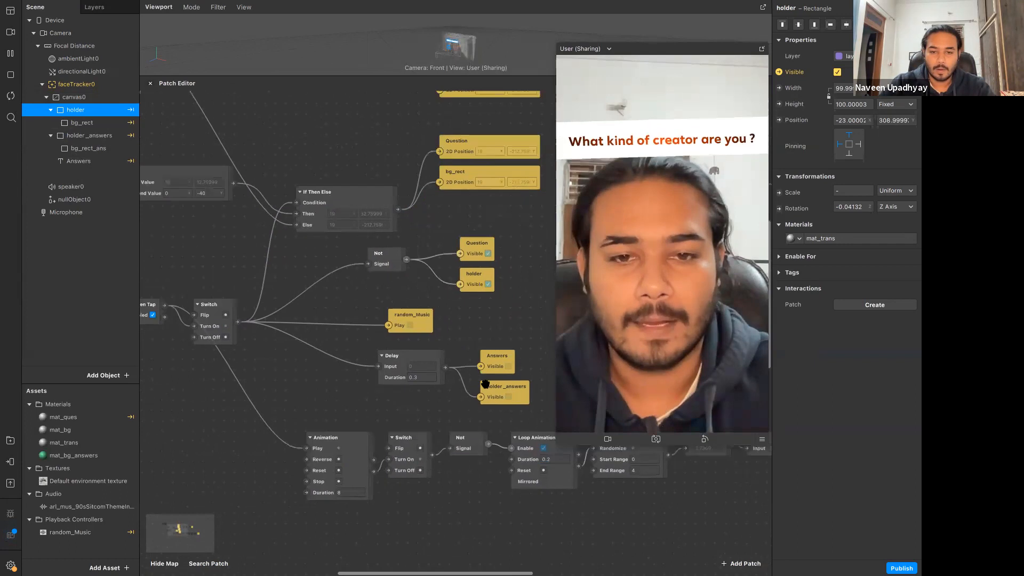
pyautogui.scroll(2, 481, 390)
pyautogui.hscroll(-2, 481, 390)
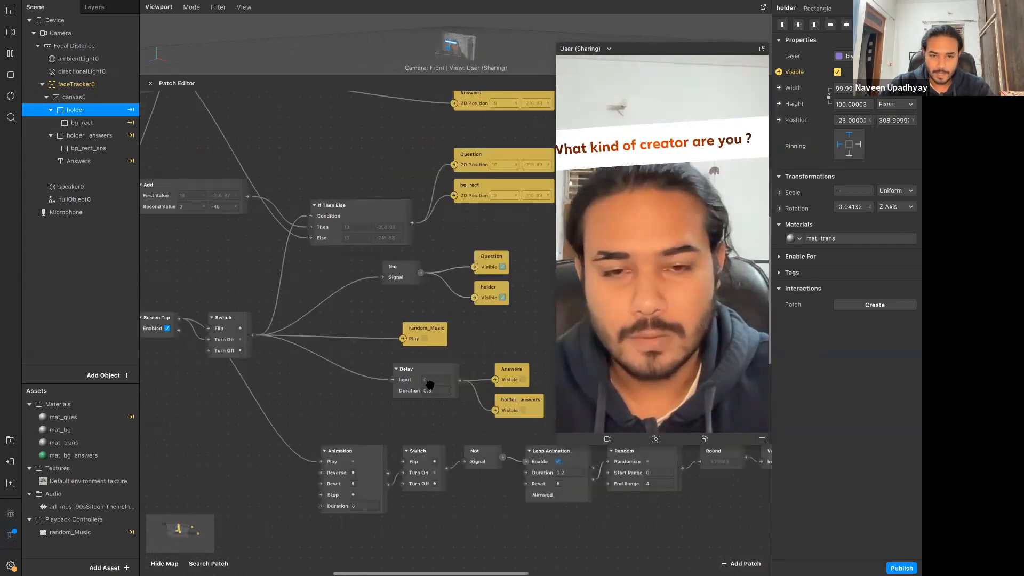
pyautogui.scroll(-3, 493, 394)
pyautogui.hscroll(3, 493, 394)
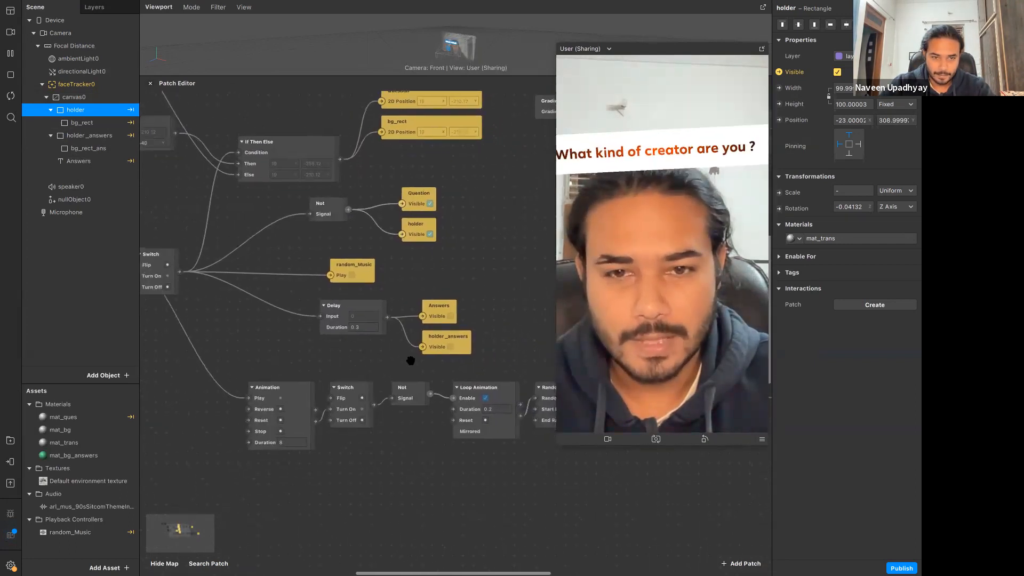
pyautogui.scroll(2, 457, 290)
pyautogui.hscroll(2, 457, 290)
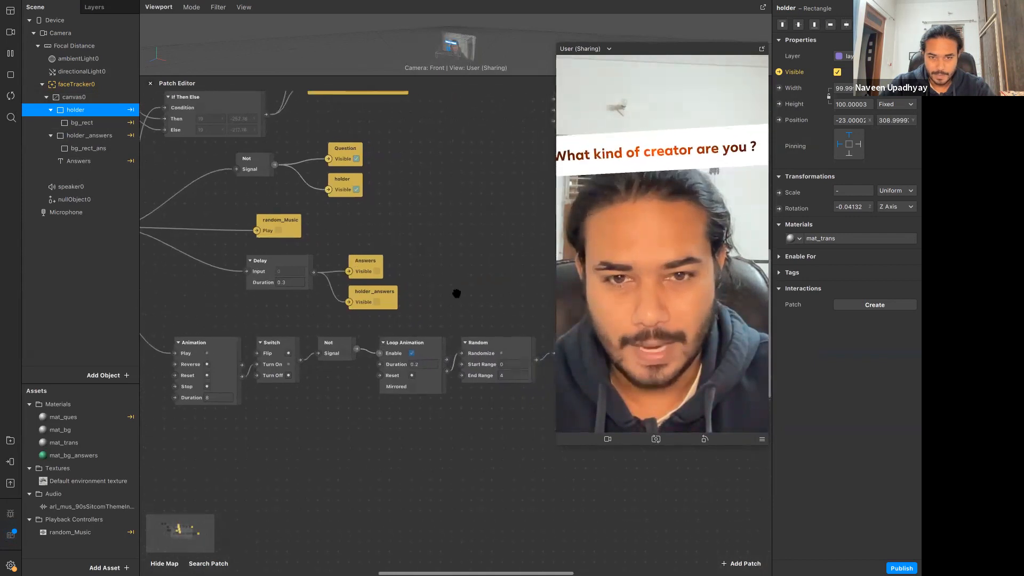
# Disconnect the Not patch from the Question and holder Visible inputs, leaving both visibility options enabled.
pyautogui.scroll(5, 522, 343)
pyautogui.hscroll(-5, 522, 343)
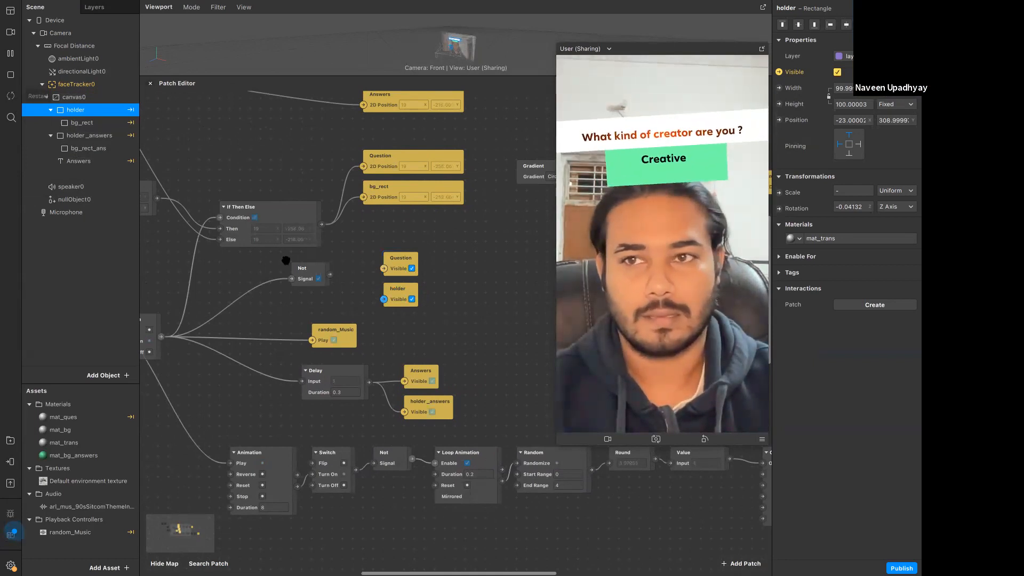
pyautogui.moveTo(531, 302); pyautogui.dragTo(512, 304)
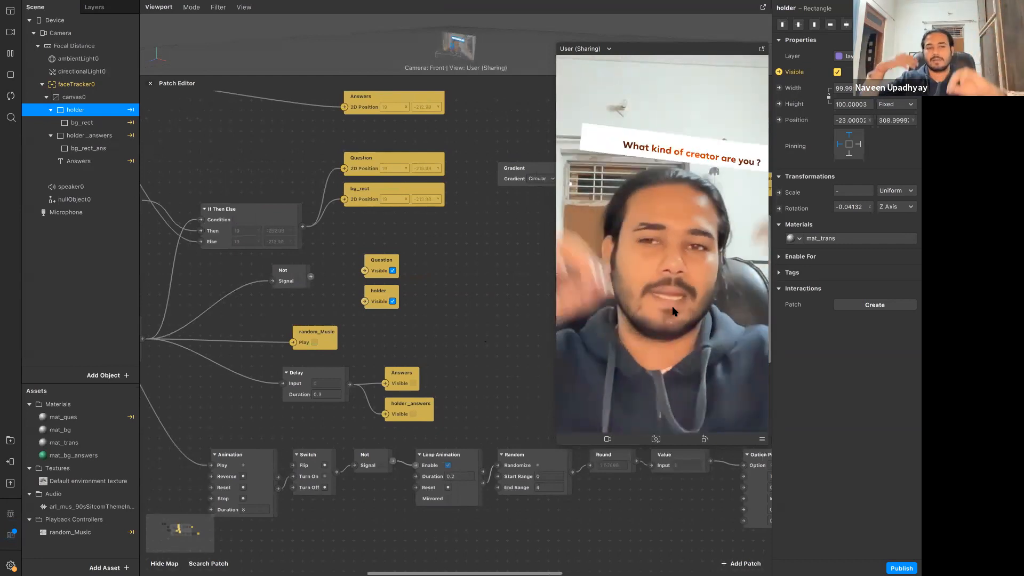
# Examine the Loop Animation, Transition, Add and If Then Else chain alongside the Screen Tap and Switch patches.
pyautogui.moveTo(290, 312); pyautogui.dragTo(329, 327)
pyautogui.hscroll(-10, 329, 327)
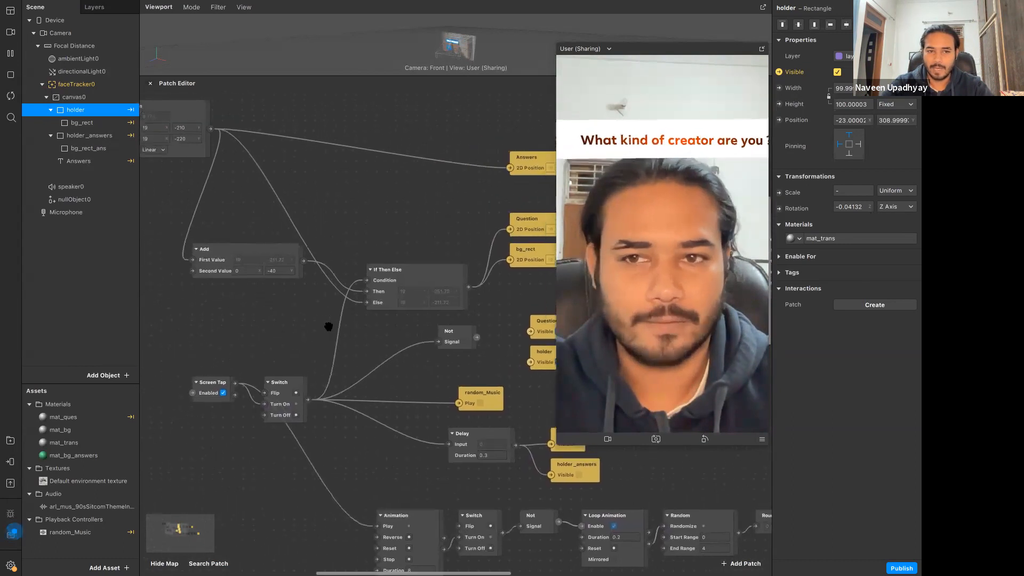
pyautogui.hscroll(-1, 328, 326)
pyautogui.scroll(2, 328, 326)
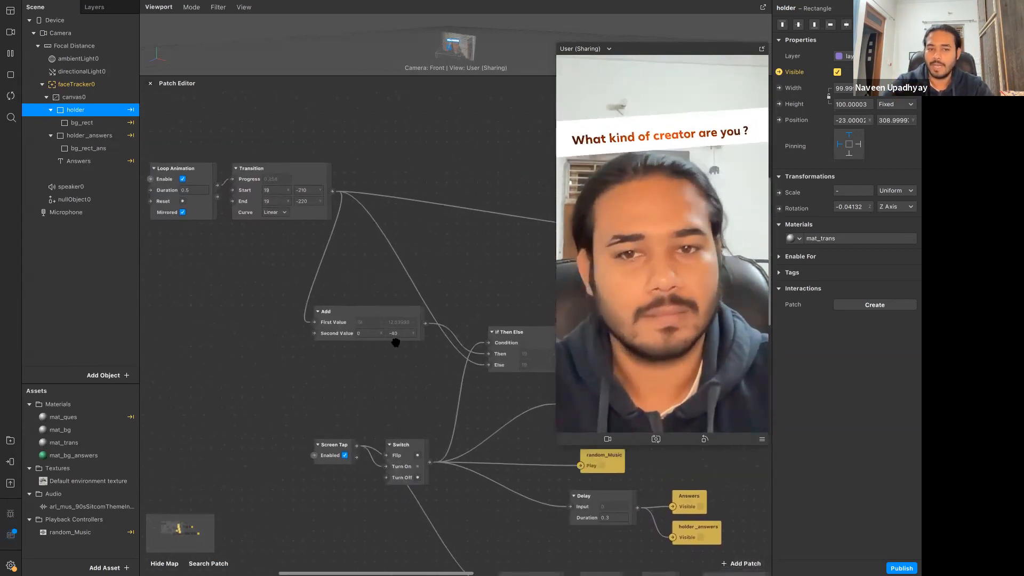
pyautogui.hscroll(-4, 401, 336)
pyautogui.scroll(-1, 400, 336)
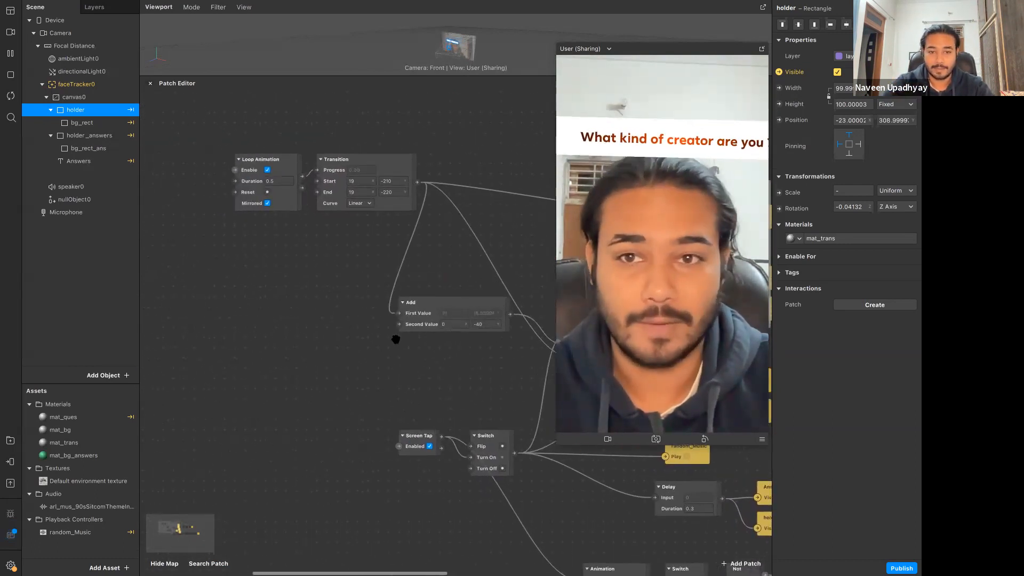
pyautogui.hscroll(1, 396, 340)
pyautogui.scroll(-1, 396, 340)
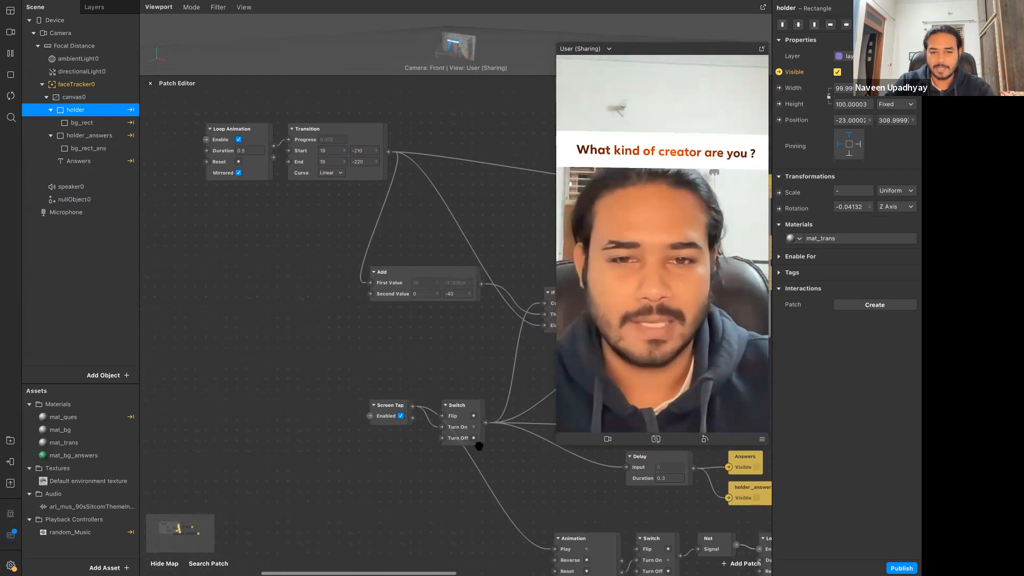
# Add an Animation patch played from the Switch output through a Pulse, and arrange these patches before the Add patch.
pyautogui.moveTo(342, 389); pyautogui.dragTo(256, 413)
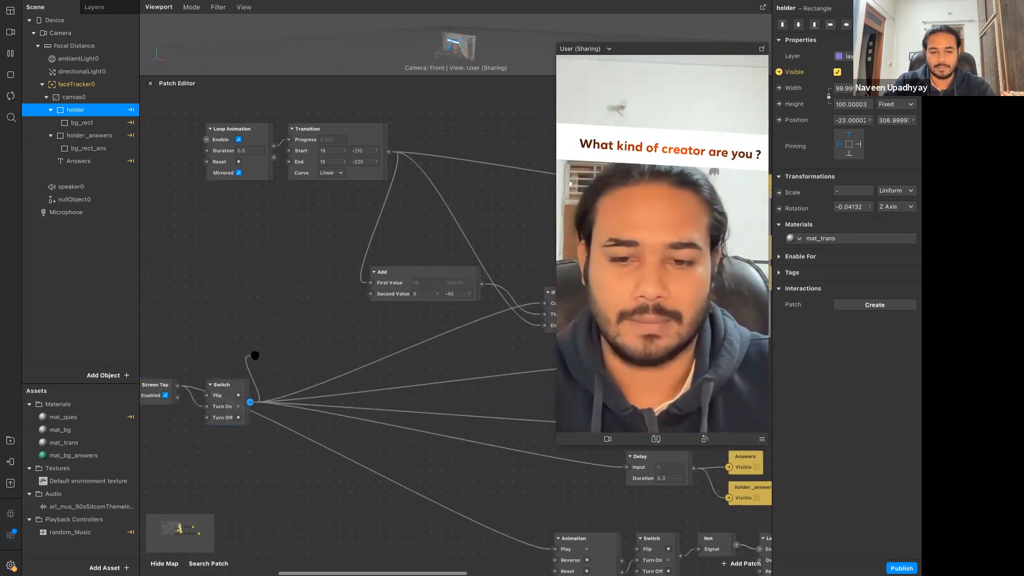
pyautogui.moveTo(255, 356); pyautogui.dragTo(256, 359)
pyautogui.press('Return')
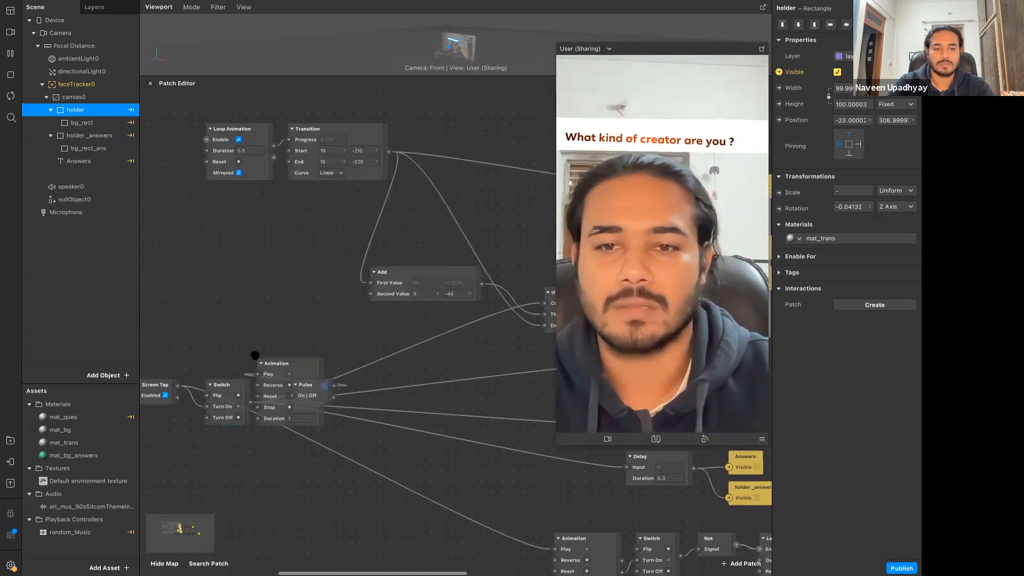
pyautogui.moveTo(307, 386); pyautogui.dragTo(465, 368)
pyautogui.moveTo(364, 350); pyautogui.dragTo(280, 390)
pyautogui.moveTo(433, 377); pyautogui.dragTo(248, 295)
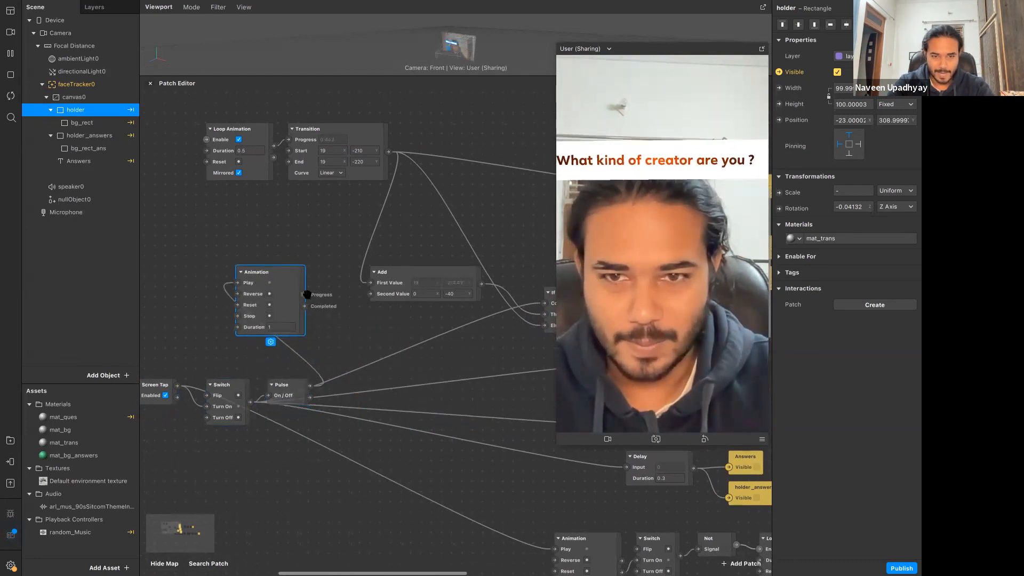
# Add a Transition patch driven by the new Animation patch's Progress output.
pyautogui.moveTo(333, 318); pyautogui.dragTo(334, 318)
pyautogui.write('tran')
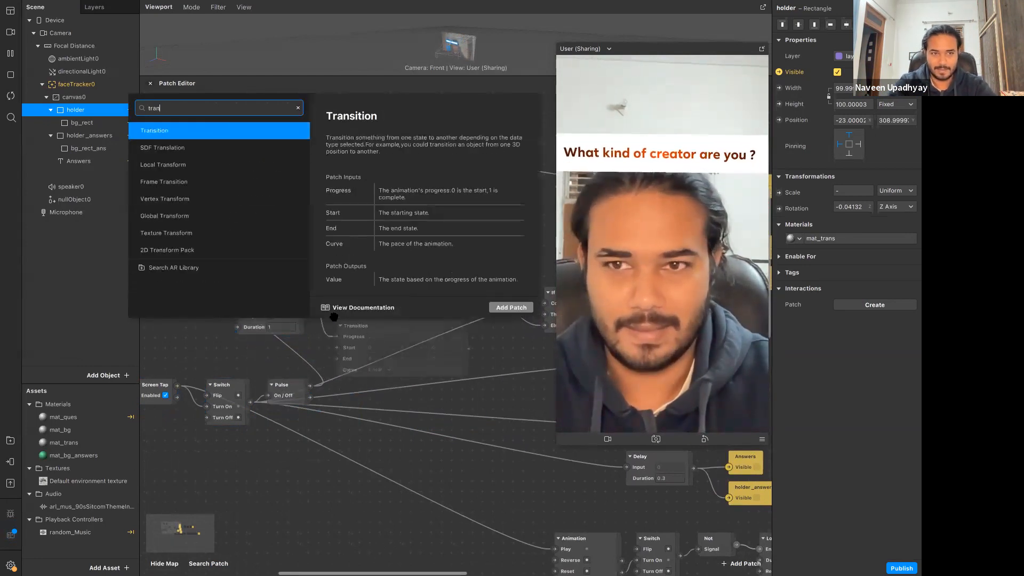
pyautogui.press('Return')
# Set the new Transition to Vector 2 with an End Y of -40 and connect it to the Add patch's Second Value.
pyautogui.click(433, 373)
pyautogui.click(403, 382)
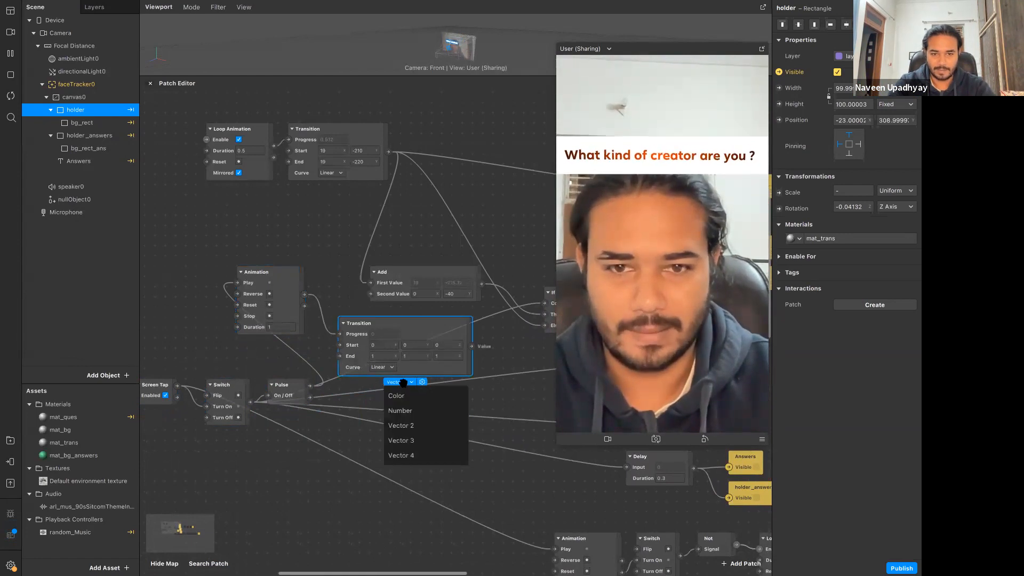
pyautogui.click(421, 411)
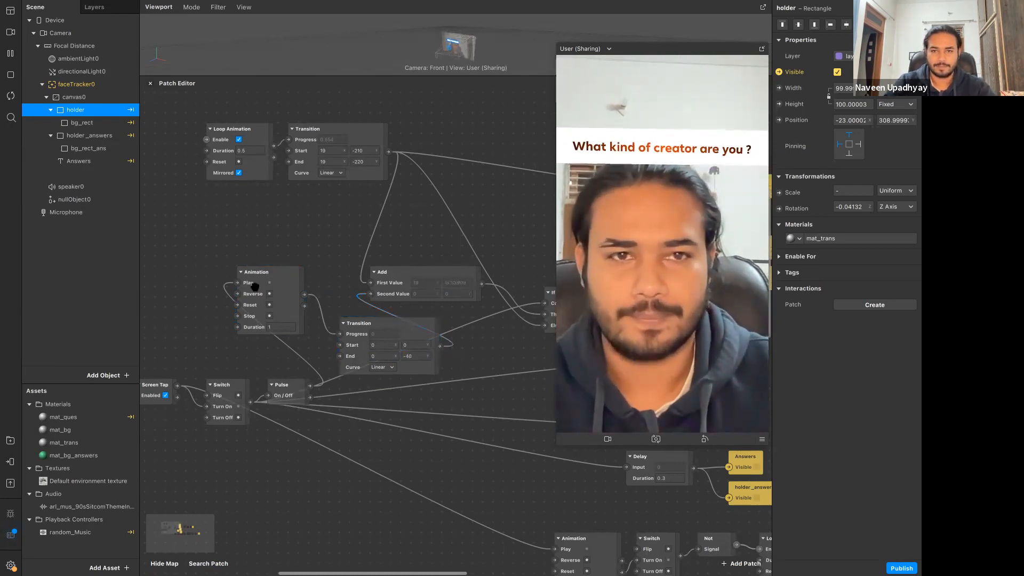
# Set the offset Transition's curve to Sinusoidal In-Out and restart the preview to test it.
pyautogui.click(382, 367)
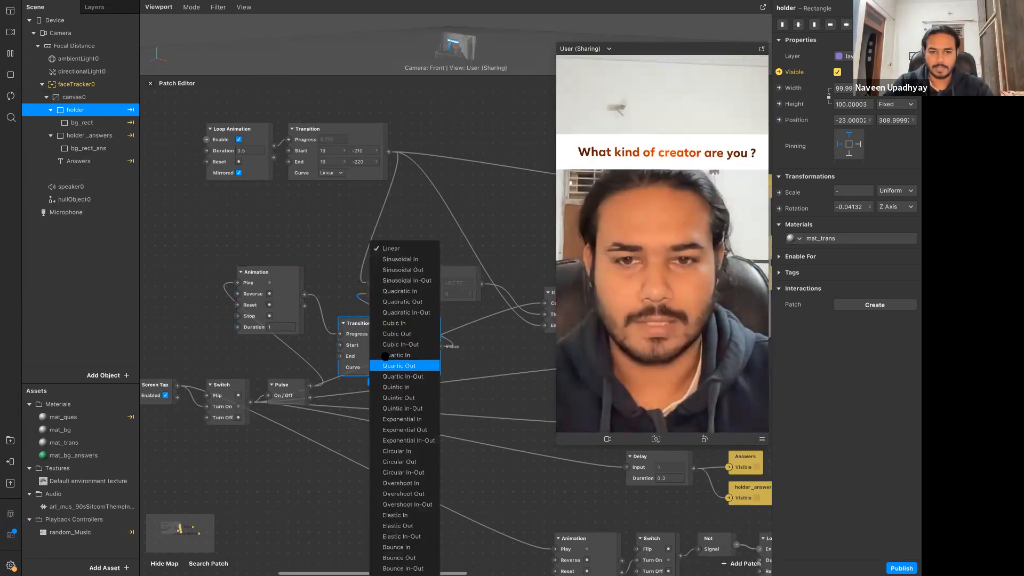
pyautogui.click(419, 280)
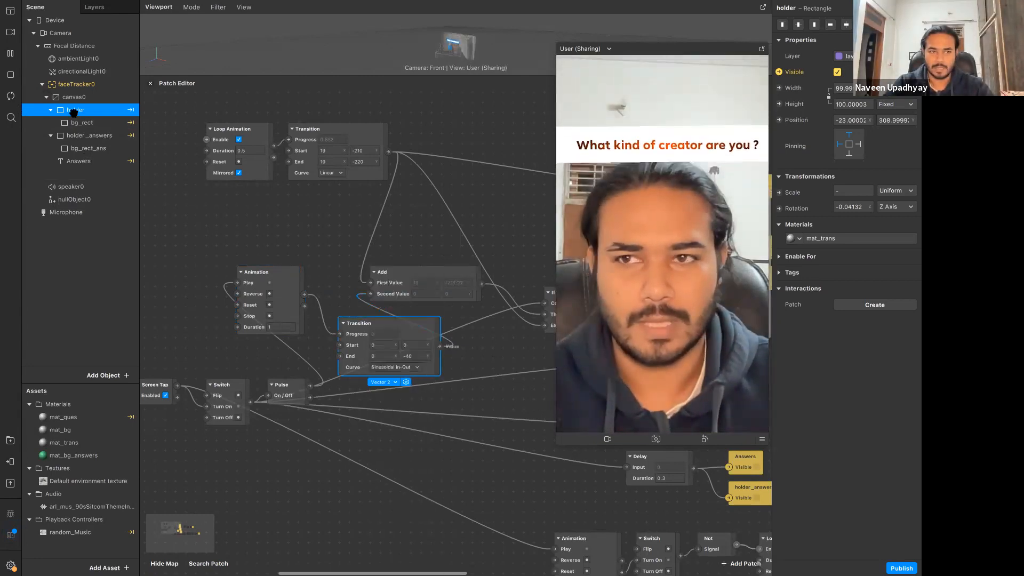
pyautogui.click(11, 96)
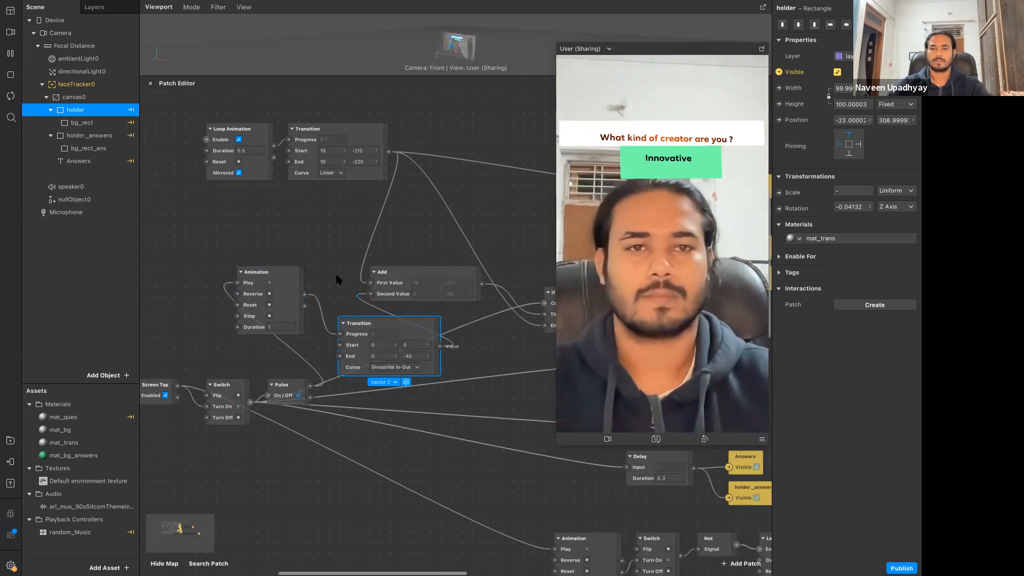
# Set the offset Transition's End Y to -50, restart the preview and test the tap.
pyautogui.click(415, 356)
pyautogui.write('-50')
pyautogui.press('Return')
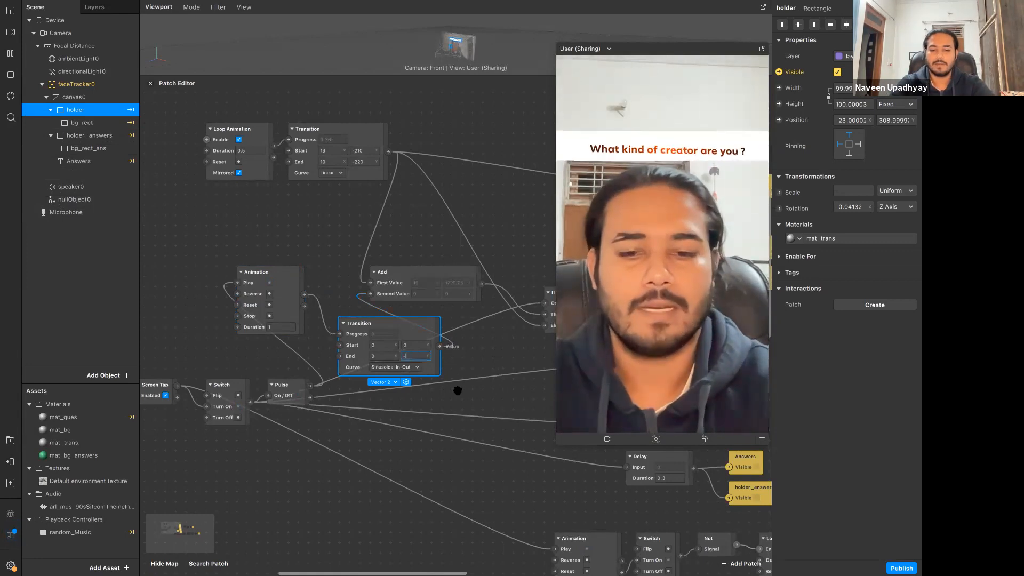
pyautogui.click(10, 97)
pyautogui.click(709, 292)
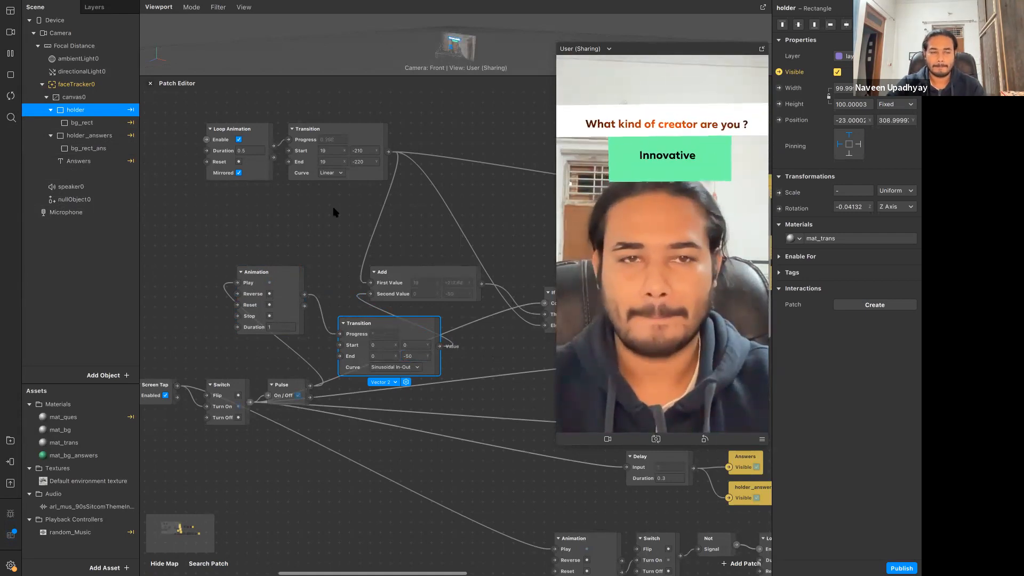
pyautogui.click(311, 288)
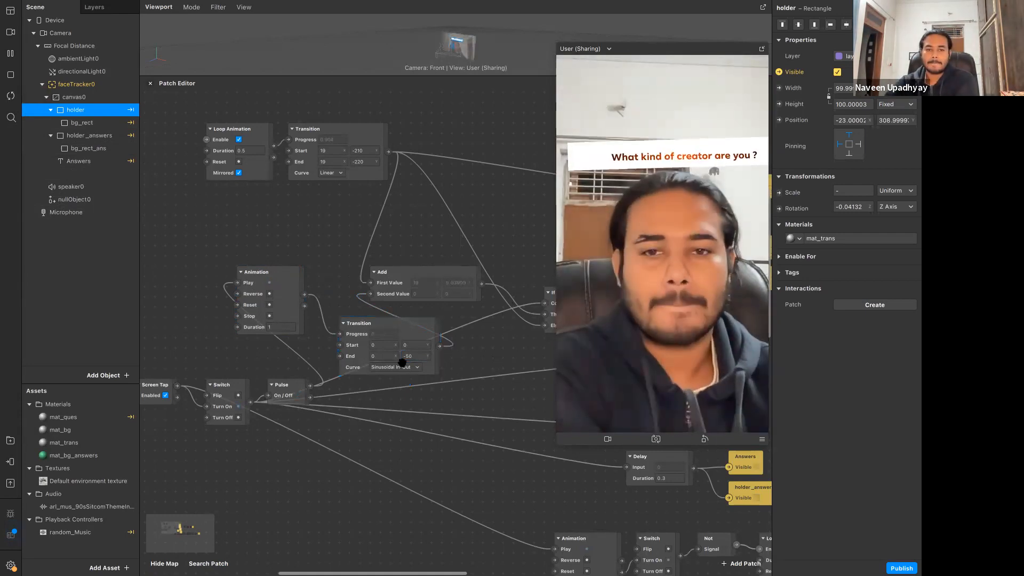
# Move the preview window away from the Patch Editor and bring the whole patch graph into view.
pyautogui.moveTo(658, 51); pyautogui.dragTo(865, 45)
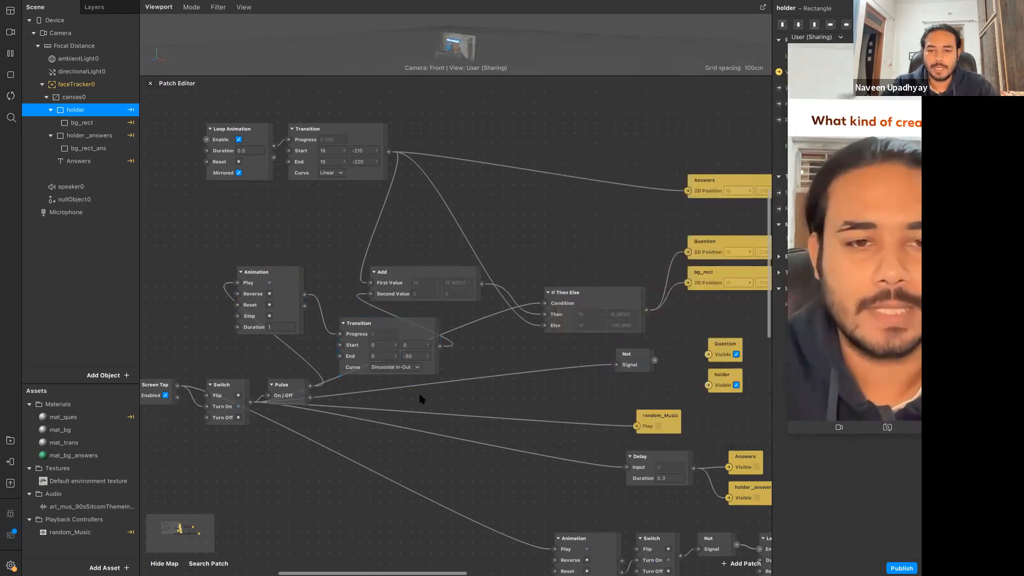
pyautogui.scroll(-5, 418, 395)
pyautogui.scroll(-2, 484, 431)
pyautogui.scroll(2, 483, 428)
pyautogui.scroll(-2, 336, 388)
pyautogui.scroll(-3, 453, 224)
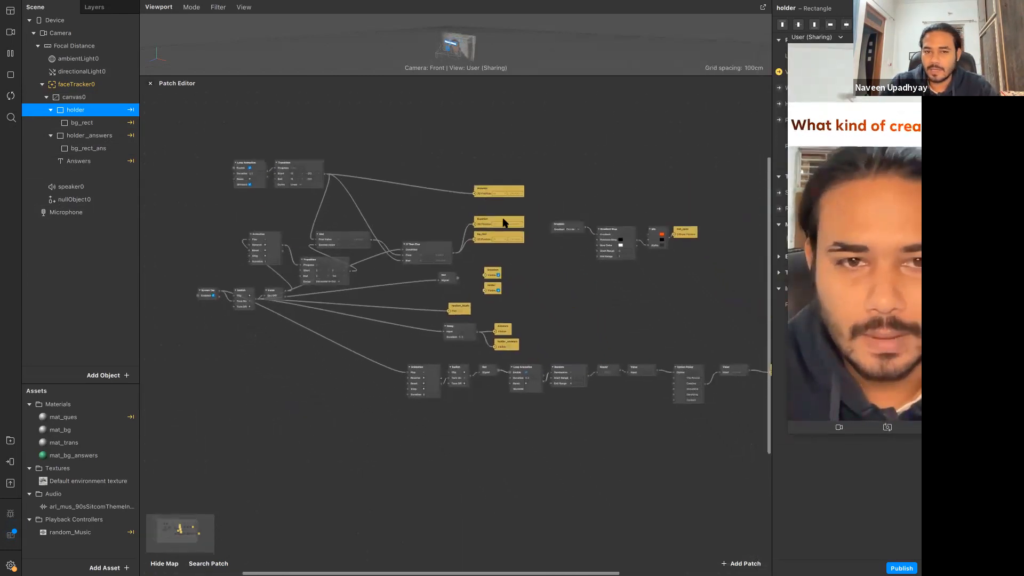
# Rearrange the position patches, placing Question and bg_rect after If Then Else and Answers beside the looping Transition.
pyautogui.moveTo(552, 170); pyautogui.dragTo(503, 218)
pyautogui.moveTo(428, 240); pyautogui.dragTo(454, 192)
pyautogui.moveTo(338, 169); pyautogui.dragTo(319, 128)
pyautogui.hscroll(-2, 334, 153)
pyautogui.hscroll(1, 305, 153)
pyautogui.scroll(1, 305, 153)
pyautogui.moveTo(558, 122); pyautogui.dragTo(410, 132)
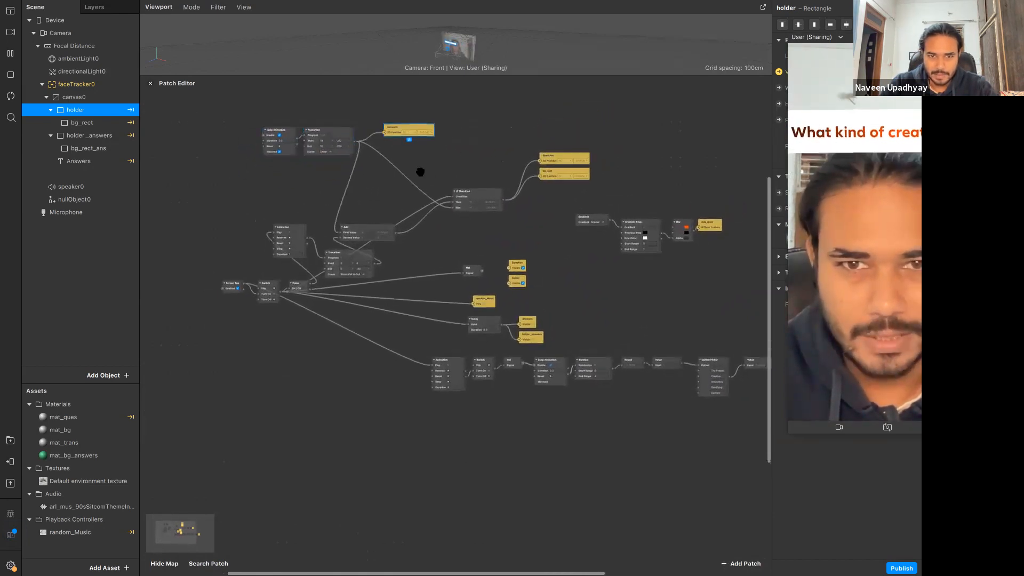
# Rearrange the patches so Add, If Then Else and the offset Transition sit near the looping Transition, and reposition Screen Tap, Switch and Pulse.
pyautogui.moveTo(359, 229); pyautogui.dragTo(428, 146)
pyautogui.moveTo(477, 192); pyautogui.dragTo(485, 151)
pyautogui.moveTo(417, 163); pyautogui.dragTo(403, 179)
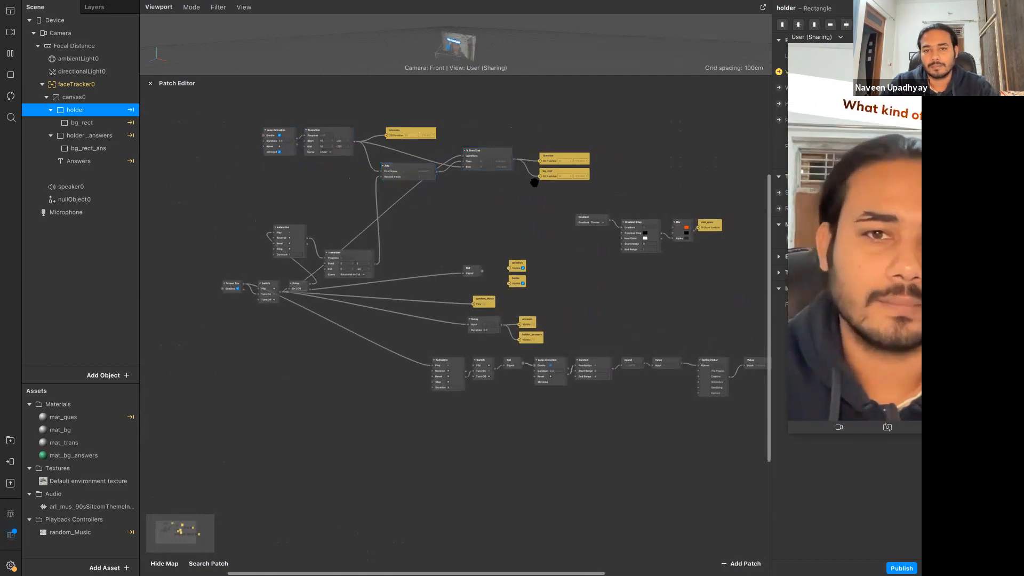
pyautogui.moveTo(332, 264); pyautogui.dragTo(326, 182)
pyautogui.moveTo(214, 273); pyautogui.dragTo(300, 305)
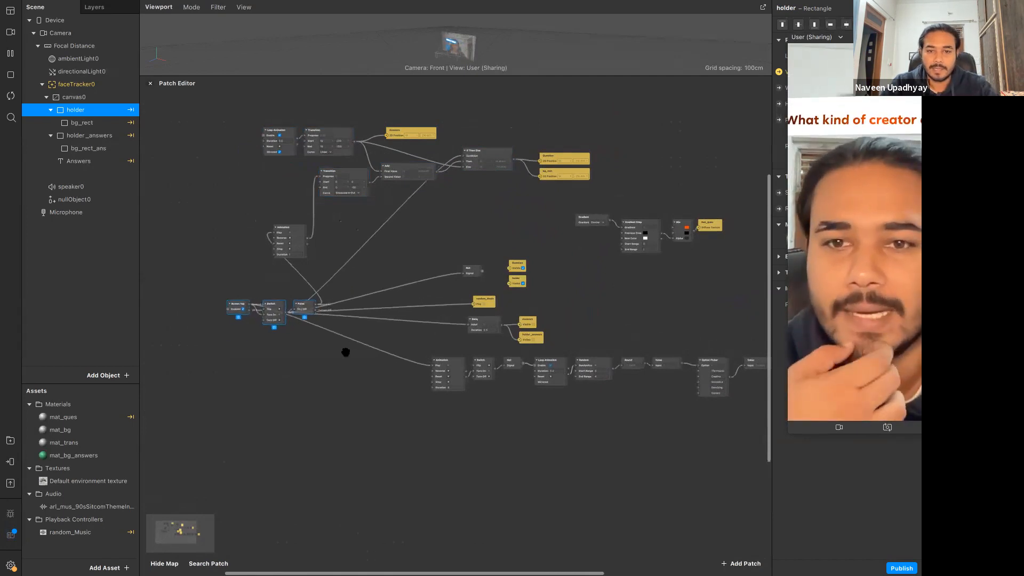
# Examine the connections running from Switch and Pulse to the Not, random_Music, Delay and Animation patches.
pyautogui.scroll(3, 323, 251)
pyautogui.scroll(3, 328, 246)
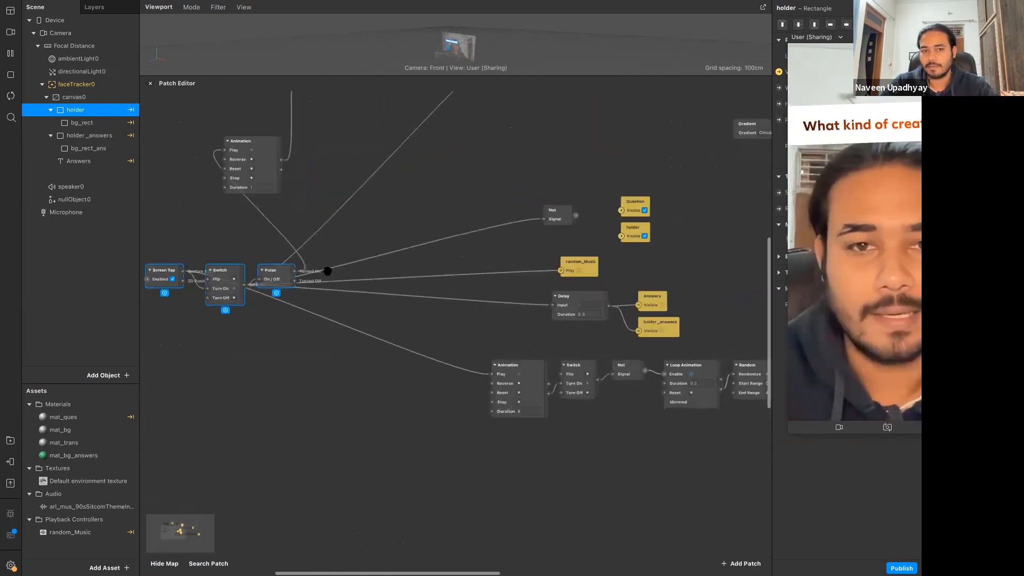
pyautogui.scroll(4, 380, 197)
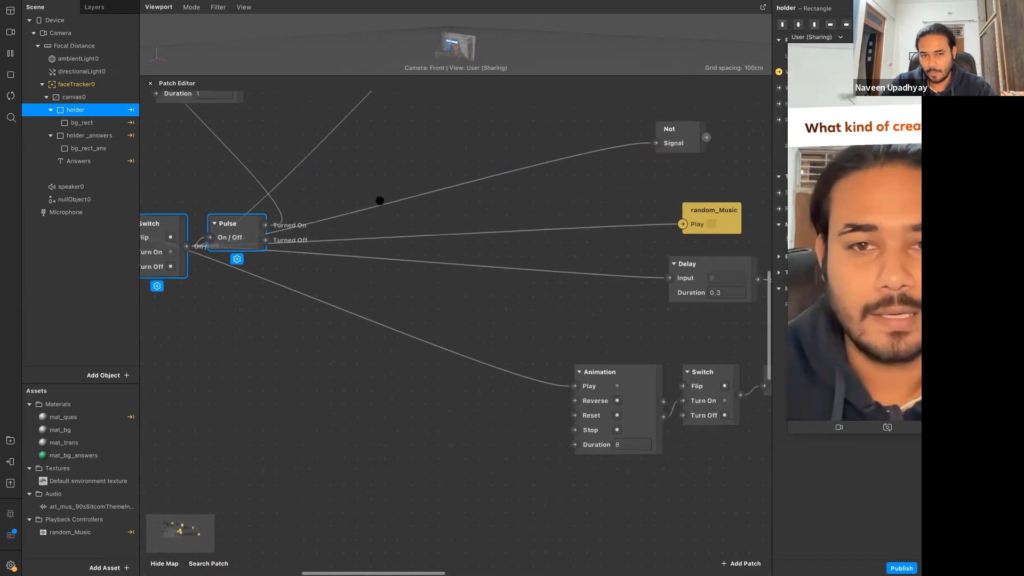
pyautogui.hscroll(-2, 331, 226)
pyautogui.moveTo(326, 242); pyautogui.dragTo(474, 235)
pyautogui.press('Escape')
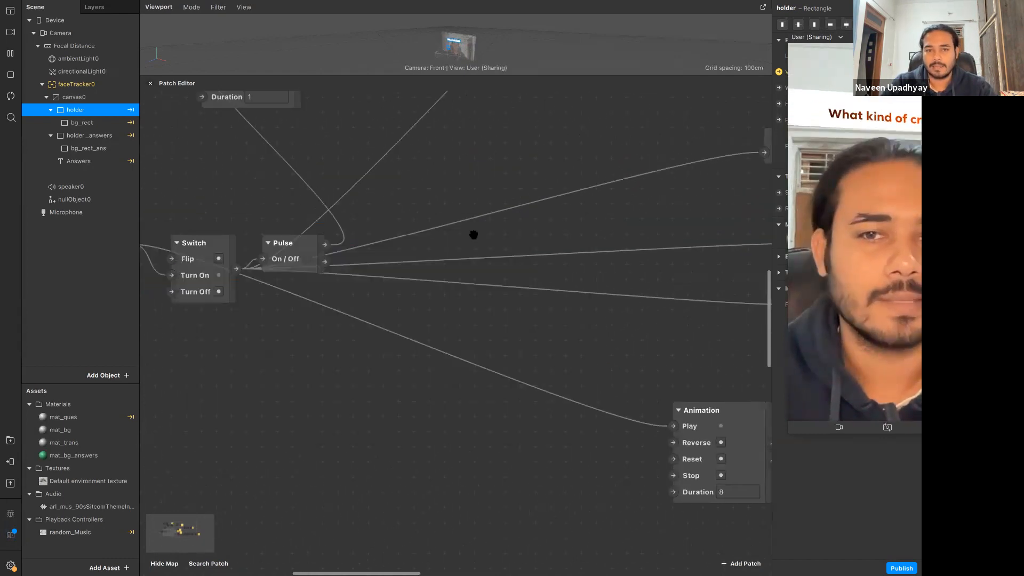
pyautogui.scroll(1, 498, 206)
pyautogui.scroll(2, 495, 210)
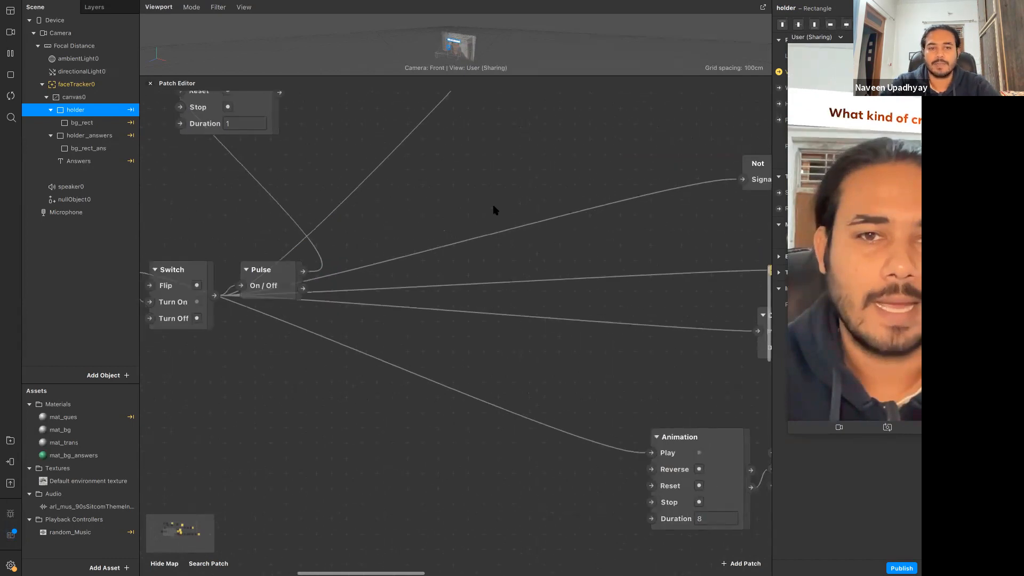
# Review the position logic from Screen Tap through Animation, Transition and Add to If Then Else and the Question and bg_rect positions.
pyautogui.scroll(6, 497, 210)
pyautogui.hscroll(5, 496, 210)
pyautogui.scroll(3, 205, 315)
pyautogui.hscroll(3, 205, 316)
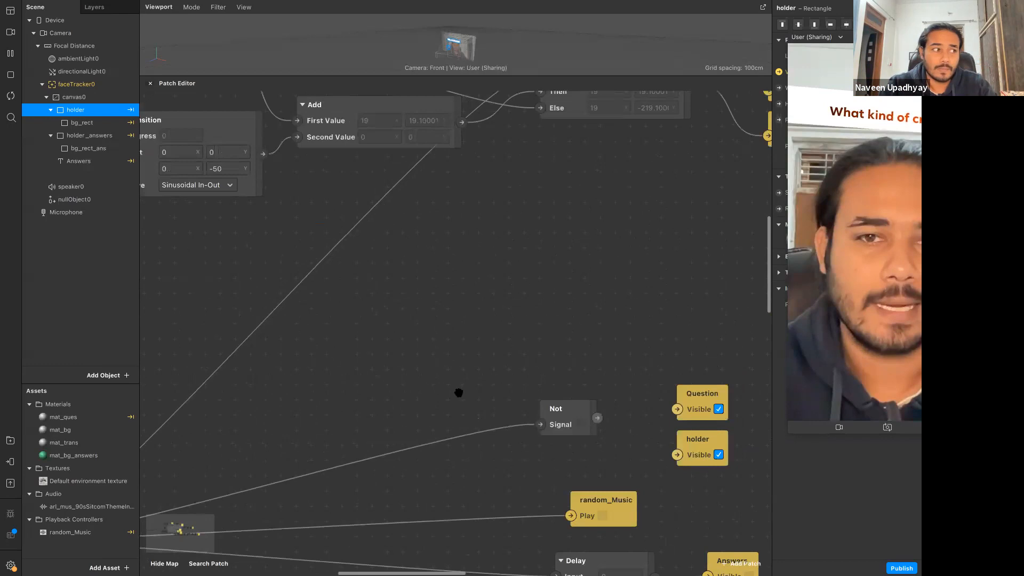
pyautogui.scroll(2, 457, 373)
pyautogui.hscroll(2, 457, 374)
pyautogui.scroll(-5, 299, 354)
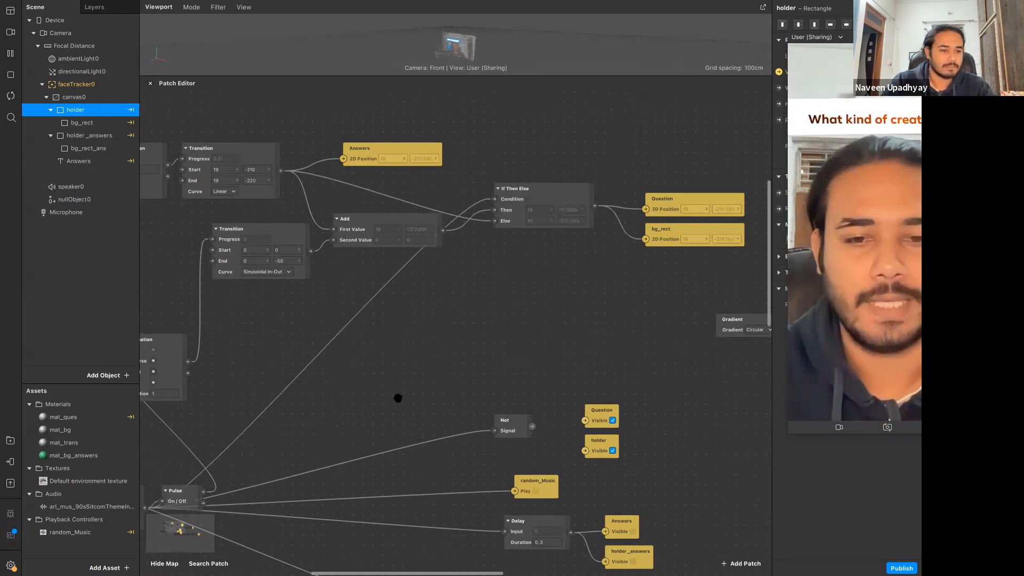
pyautogui.moveTo(364, 341); pyautogui.dragTo(380, 335)
pyautogui.hscroll(-2, 404, 373)
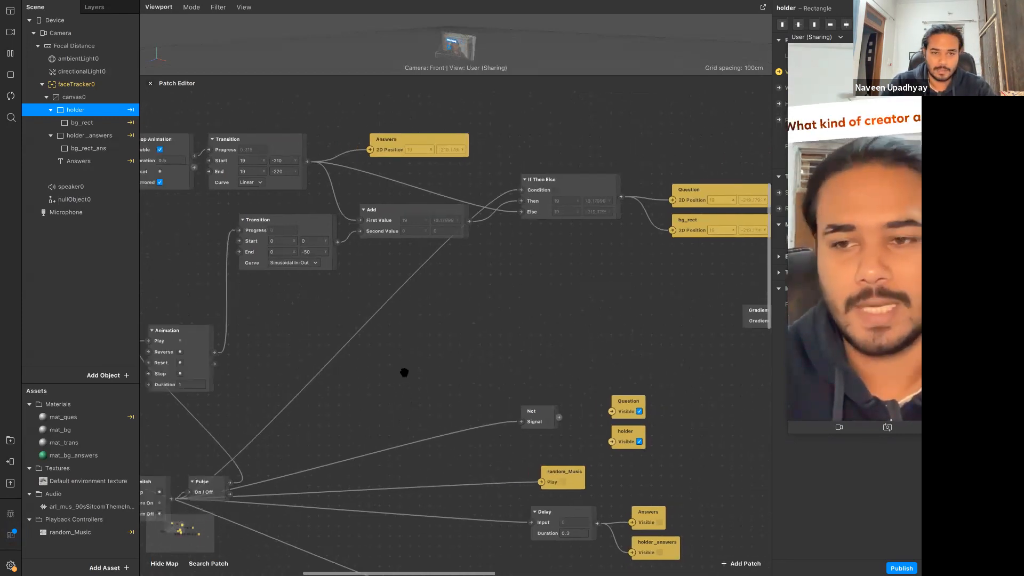
pyautogui.hscroll(-3, 538, 465)
pyautogui.scroll(-3, 538, 466)
pyautogui.hscroll(-2, 538, 465)
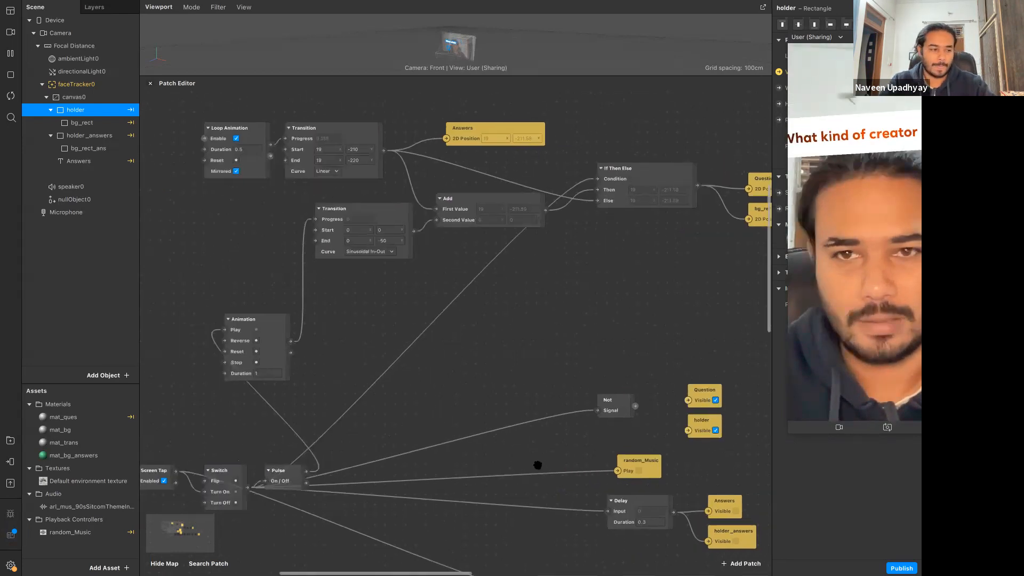
pyautogui.scroll(-3, 537, 465)
pyautogui.hscroll(-2, 538, 465)
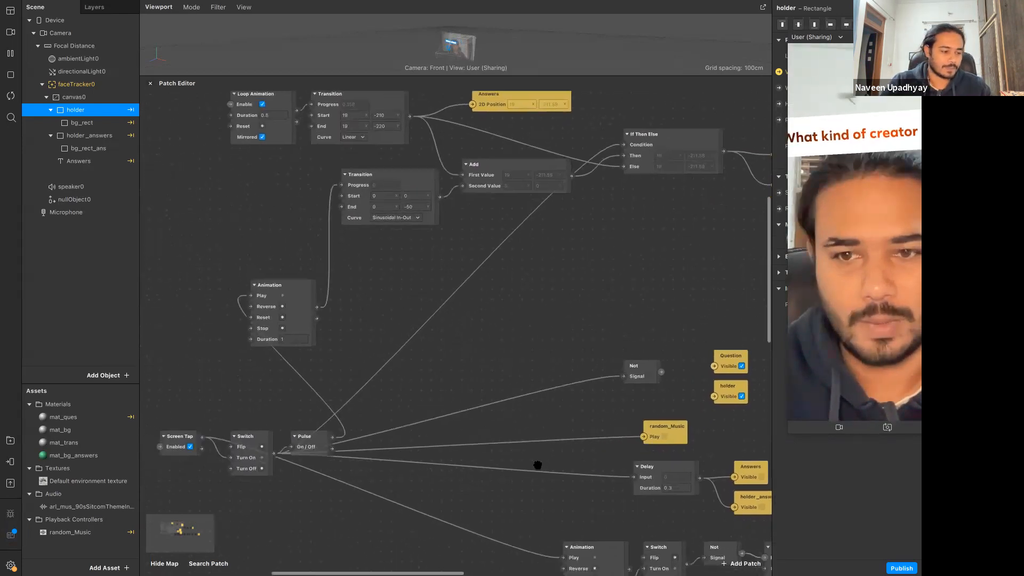
pyautogui.scroll(-2, 538, 466)
pyautogui.hscroll(-1, 537, 466)
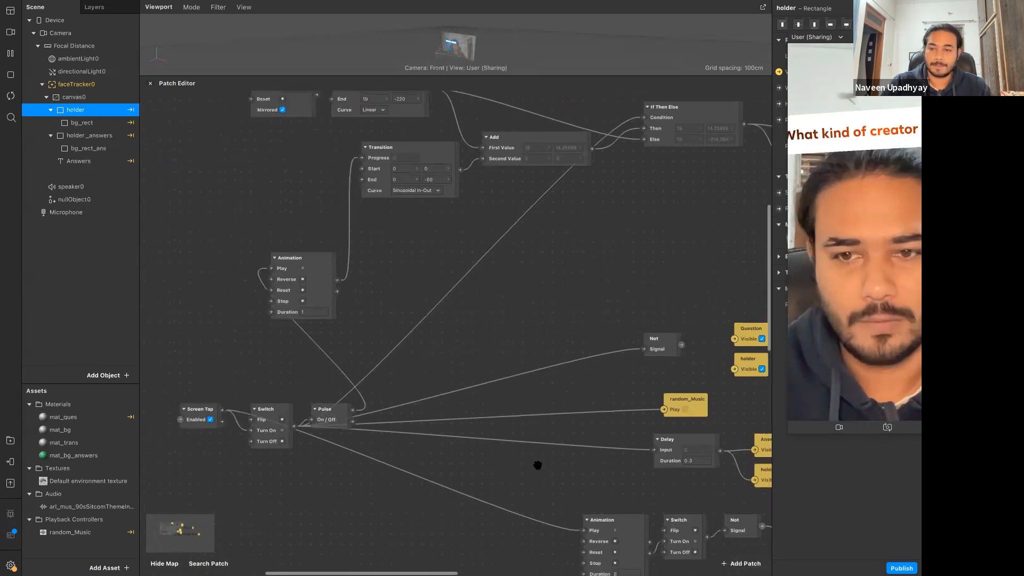
pyautogui.scroll(-2, 538, 465)
pyautogui.hscroll(-1, 538, 465)
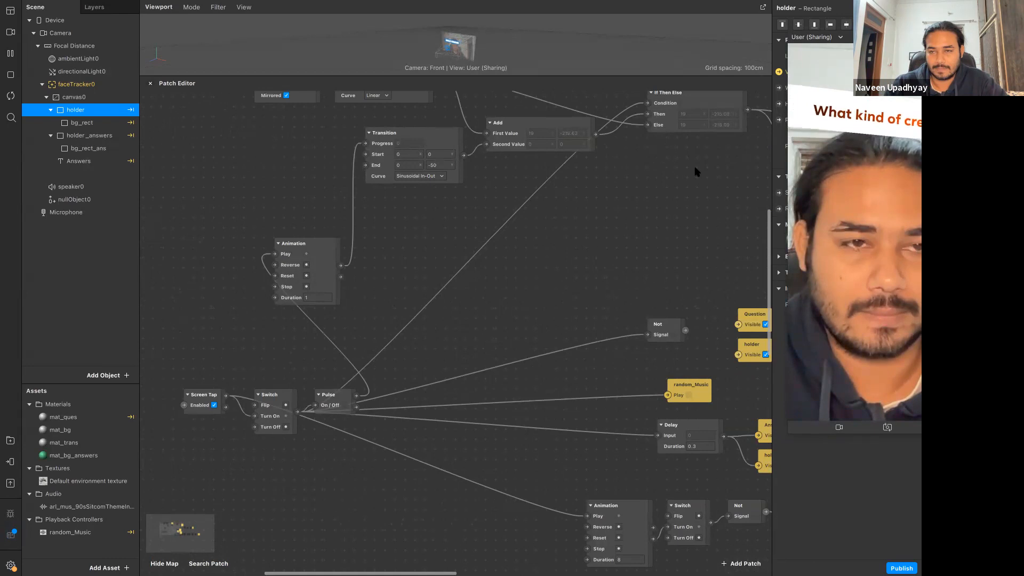
# Save the randomiser project.
pyautogui.moveTo(85, 6)
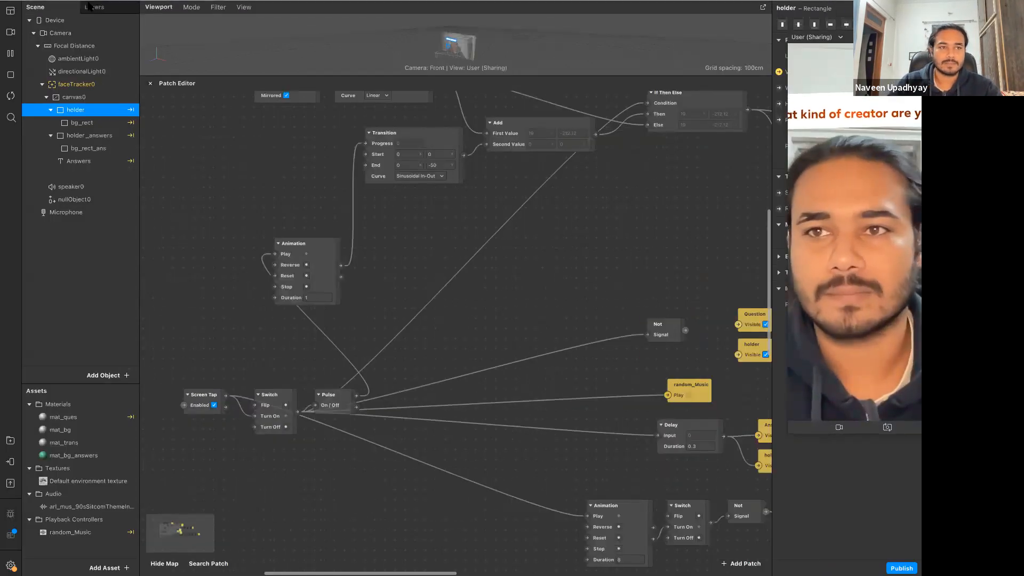
pyautogui.click(89, 3)
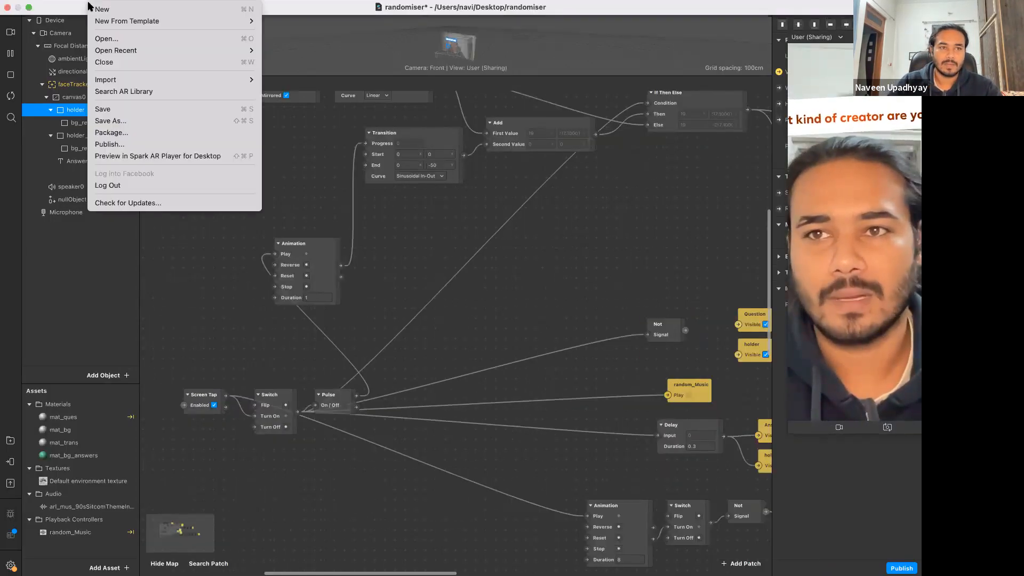
pyautogui.click(127, 109)
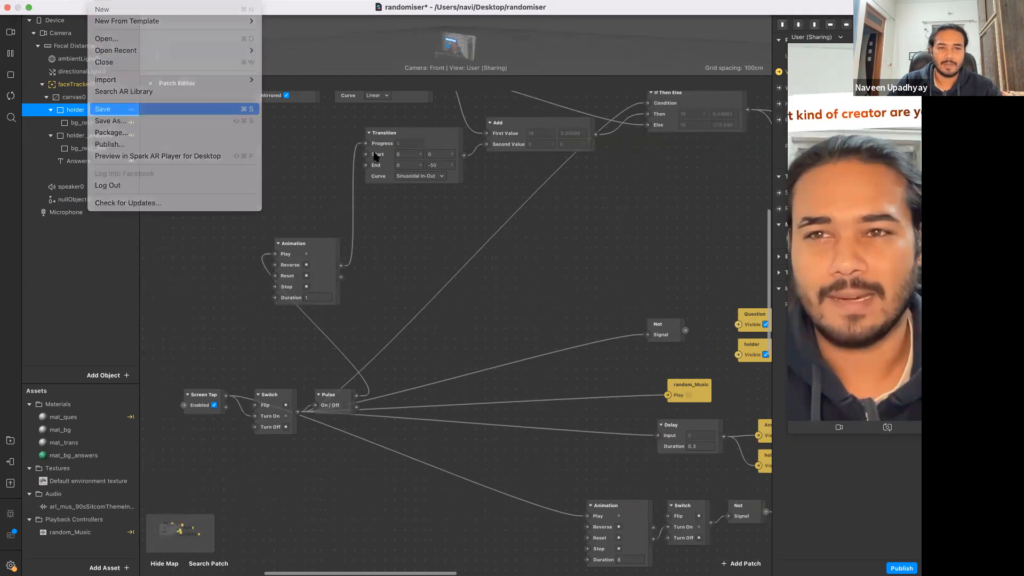
pyautogui.scroll(-5, 464, 344)
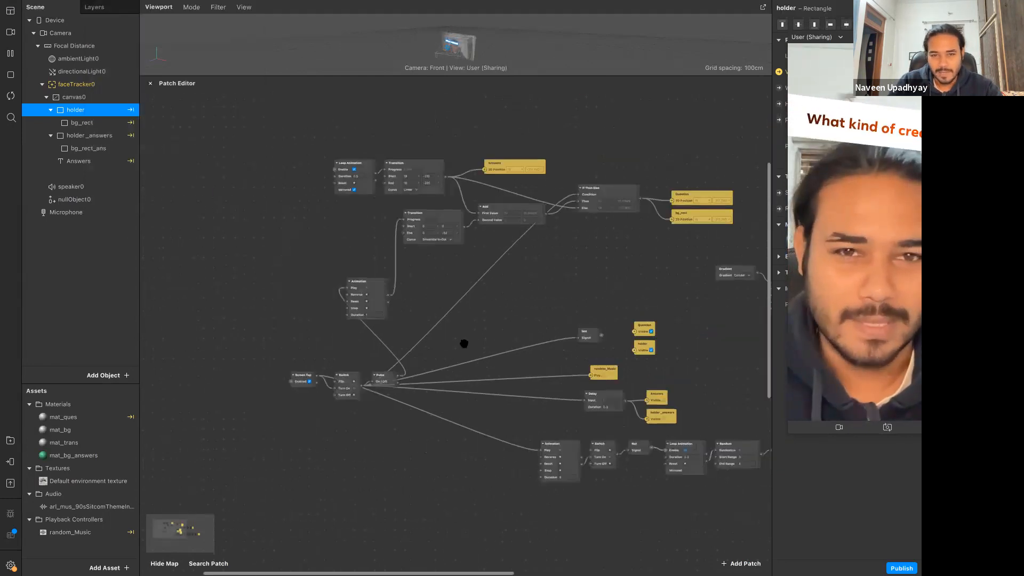
pyautogui.hscroll(5, 465, 344)
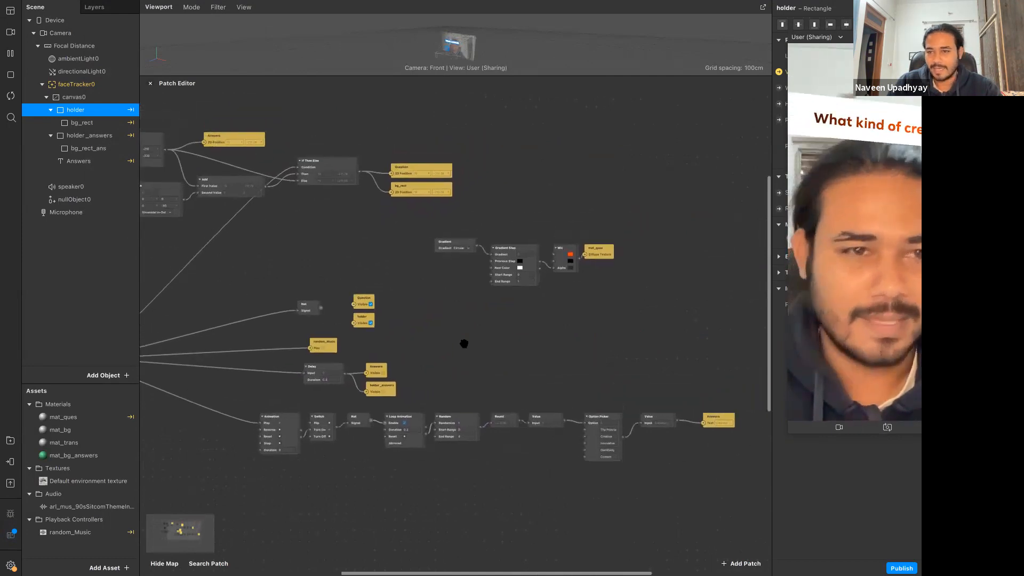
pyautogui.moveTo(7, 9)
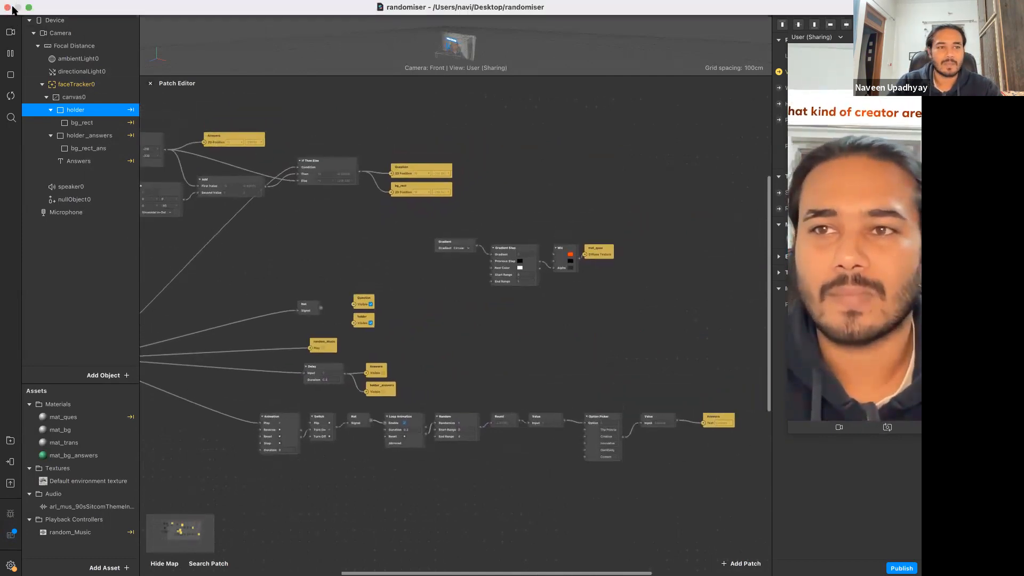